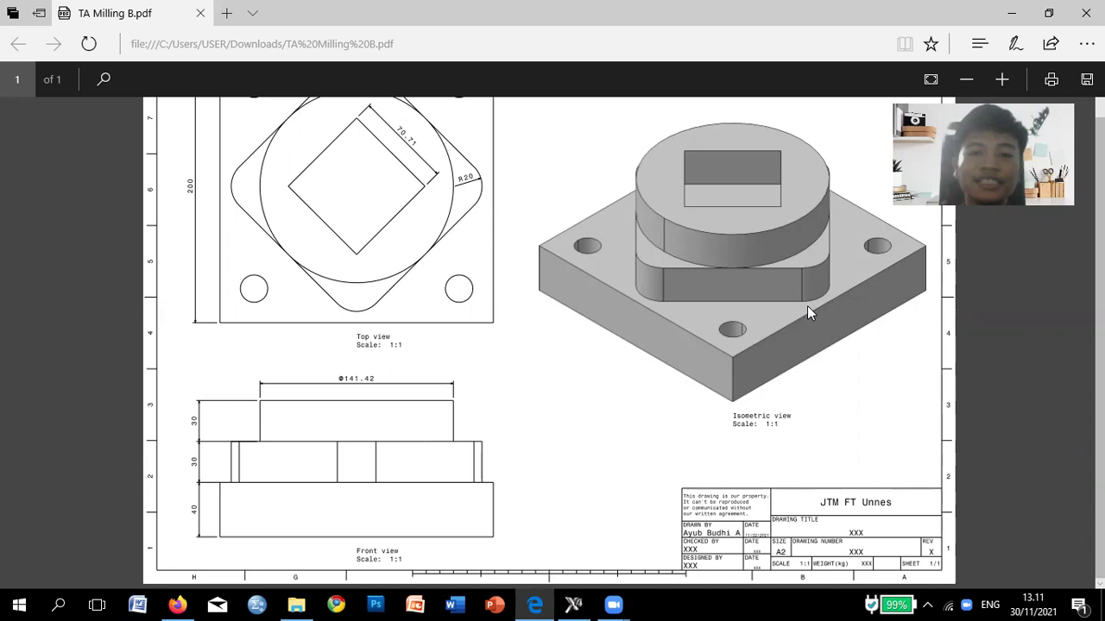
Examine the top, front and isometric views of the TA Milling B drawing, including the plate, boss, pocket and hole dimensions.
{"action": "scroll", "coordinate": [787, 304], "scroll_direction": "up", "scroll_amount": 1}
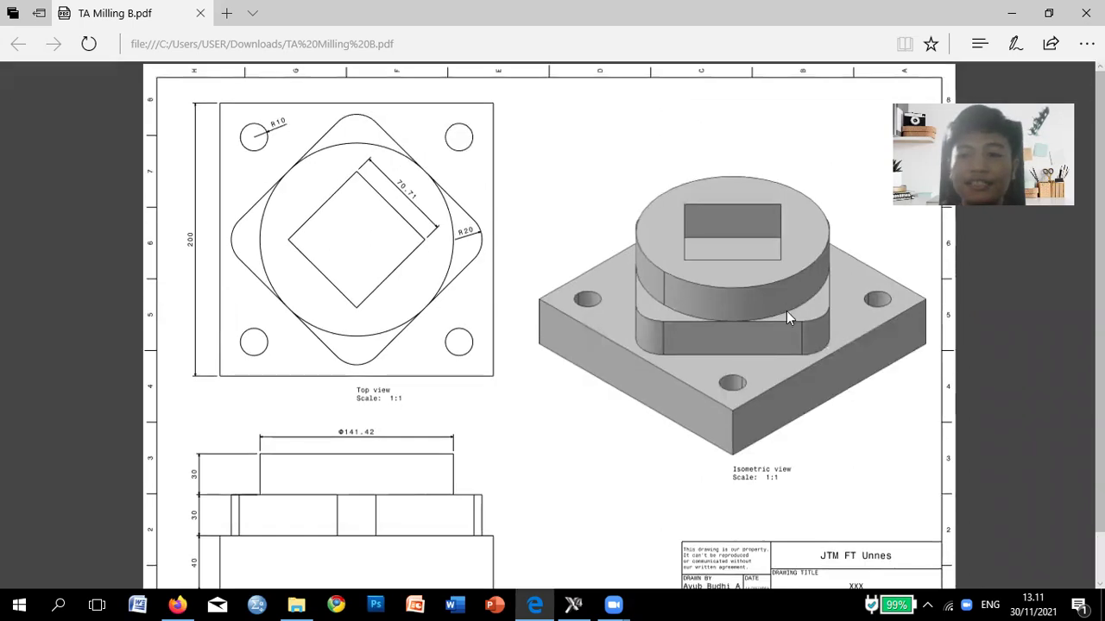
{"action": "scroll", "coordinate": [788, 322], "scroll_direction": "down", "scroll_amount": 1}
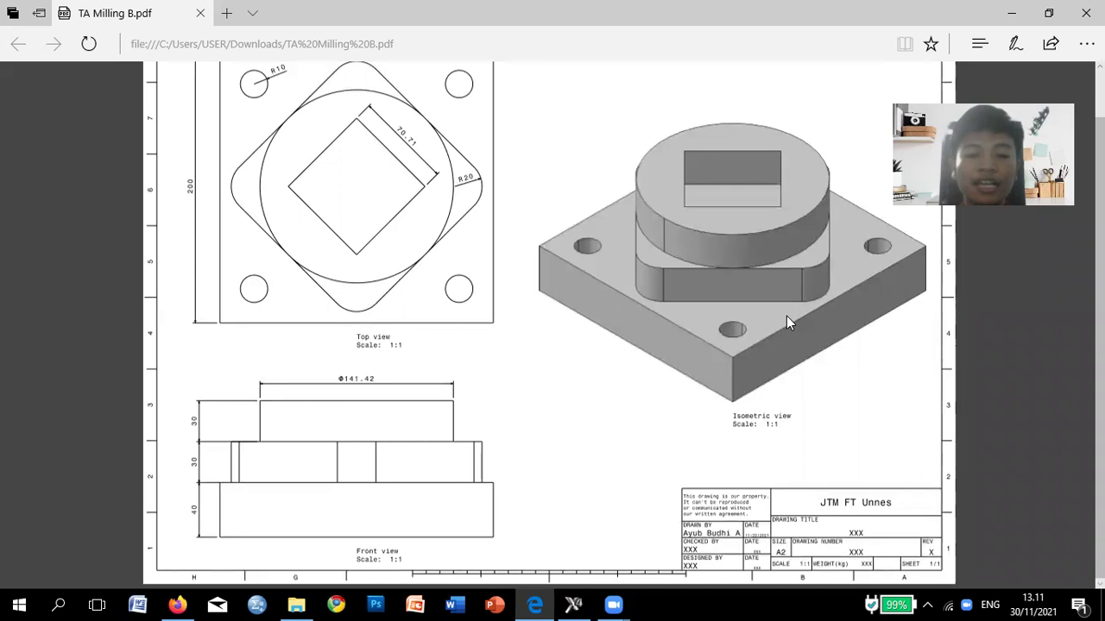
{"action": "scroll", "coordinate": [786, 321], "scroll_direction": "up", "scroll_amount": 1}
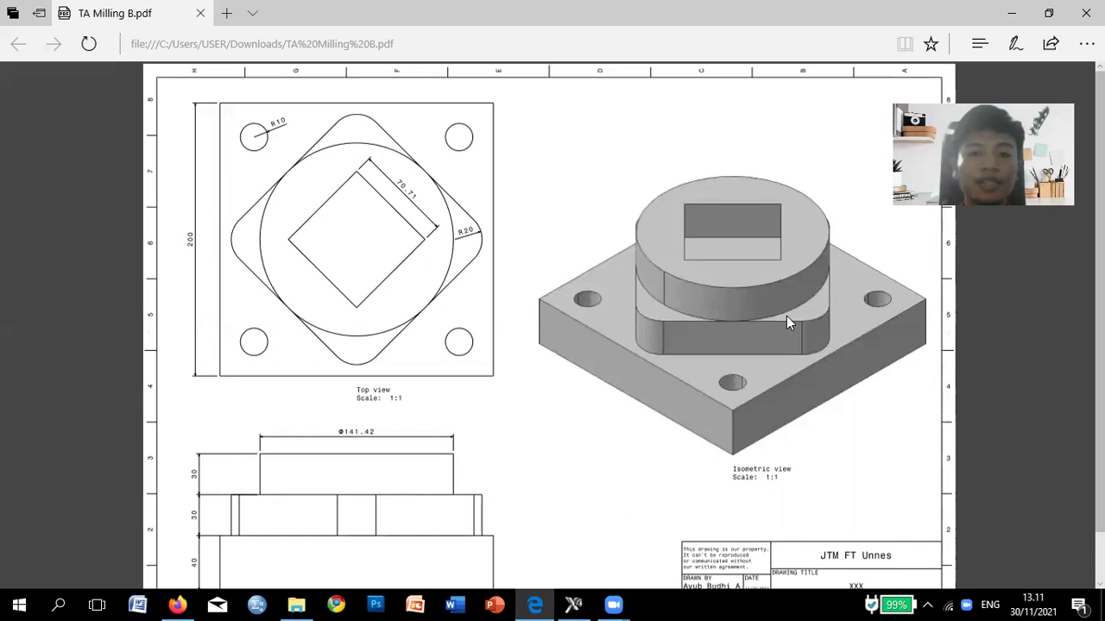
{"action": "scroll", "coordinate": [786, 317], "scroll_direction": "down", "scroll_amount": 1}
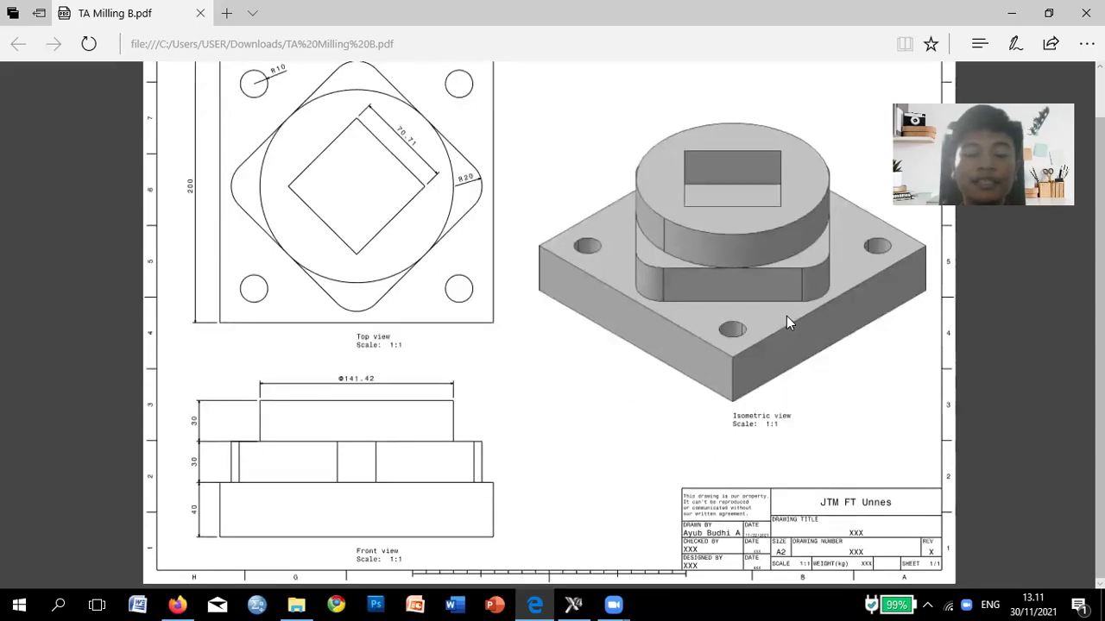
{"action": "scroll", "coordinate": [787, 316], "scroll_direction": "up", "scroll_amount": 1}
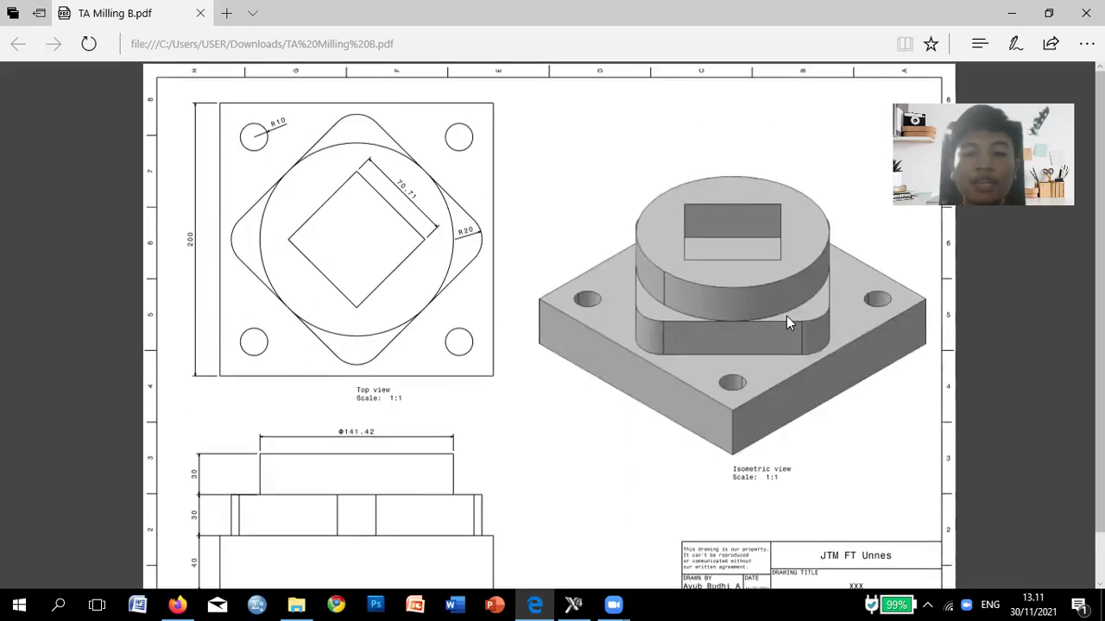
{"action": "scroll", "coordinate": [784, 325], "scroll_direction": "down", "scroll_amount": 1}
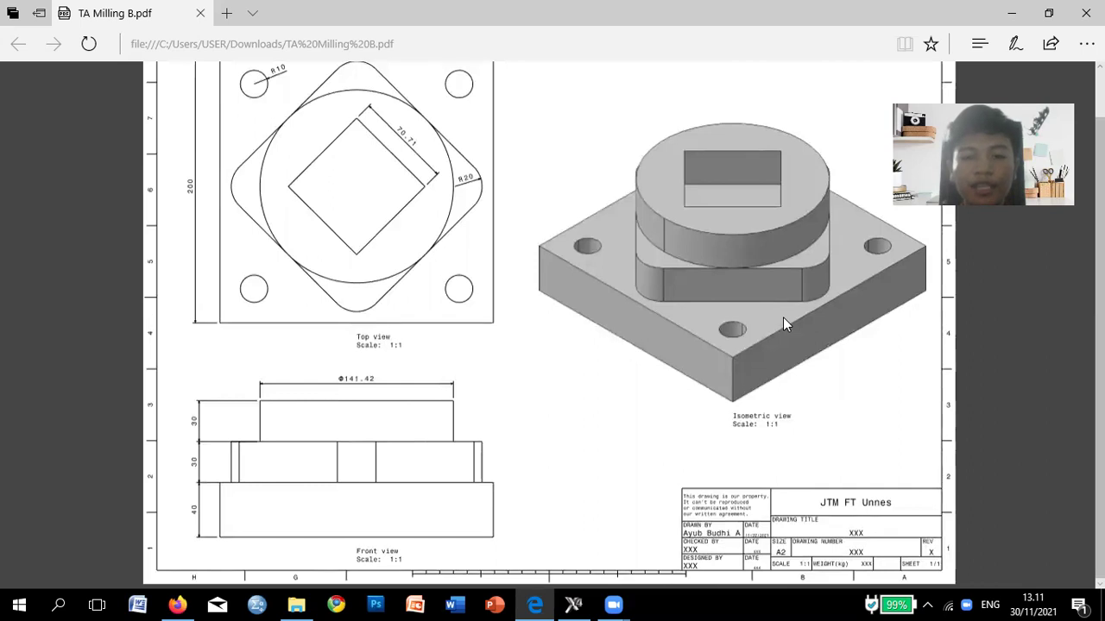
{"action": "scroll", "coordinate": [782, 323], "scroll_direction": "up", "scroll_amount": 1}
{"action": "scroll", "coordinate": [784, 320], "scroll_direction": "down", "scroll_amount": 1}
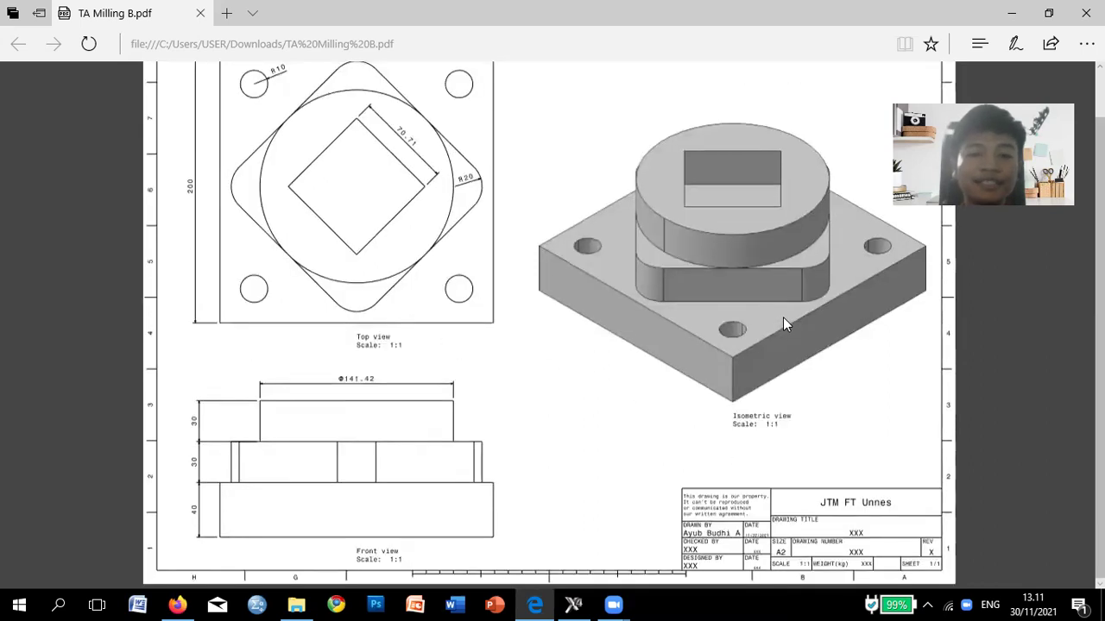
{"action": "scroll", "coordinate": [781, 318], "scroll_direction": "up", "scroll_amount": 1}
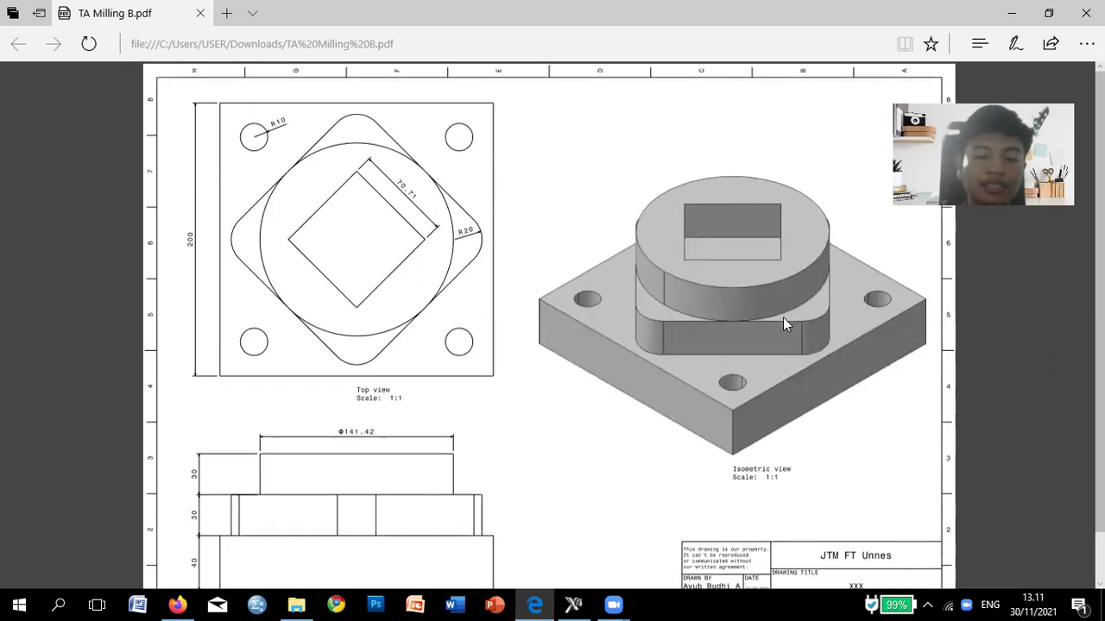
{"action": "scroll", "coordinate": [783, 319], "scroll_direction": "down", "scroll_amount": 1}
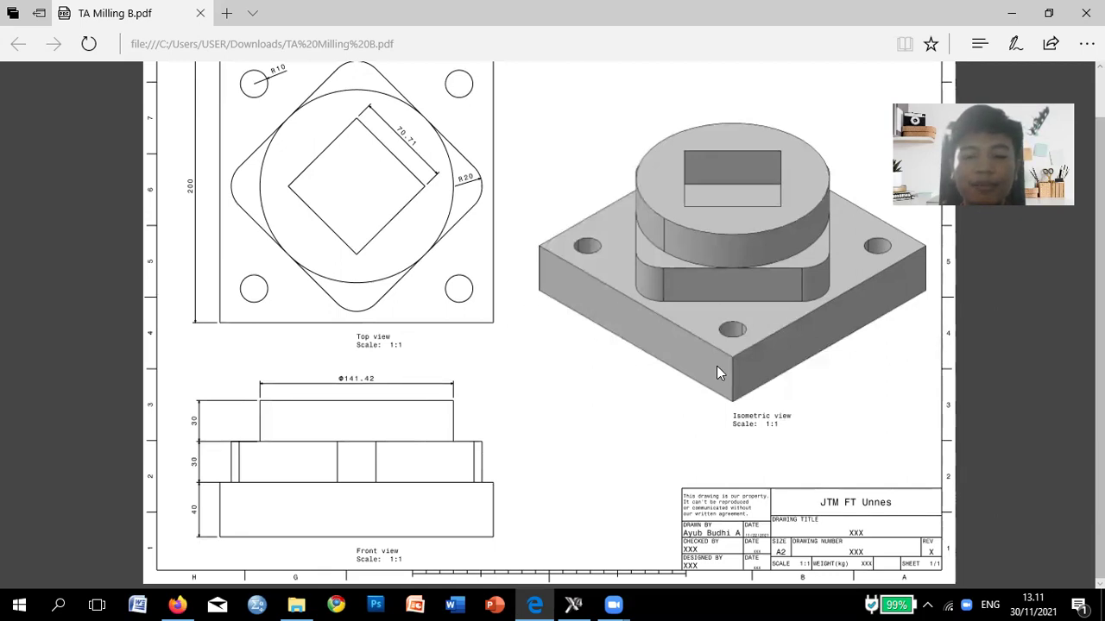
{"action": "scroll", "coordinate": [651, 409], "scroll_direction": "up", "scroll_amount": 1}
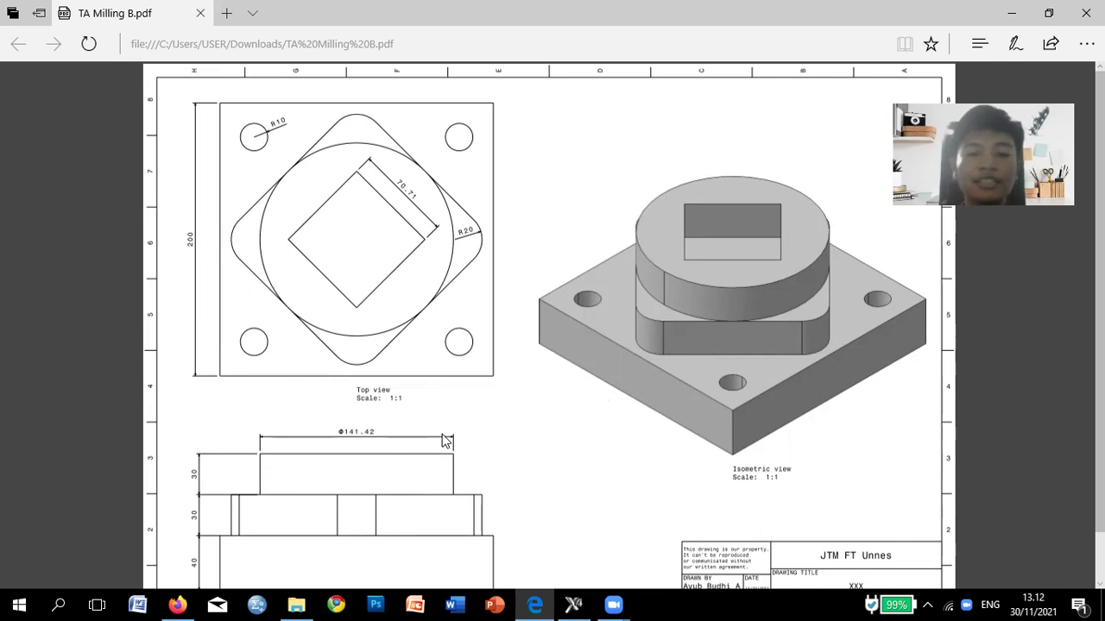
{"action": "scroll", "coordinate": [453, 431], "scroll_direction": "down", "scroll_amount": 1}
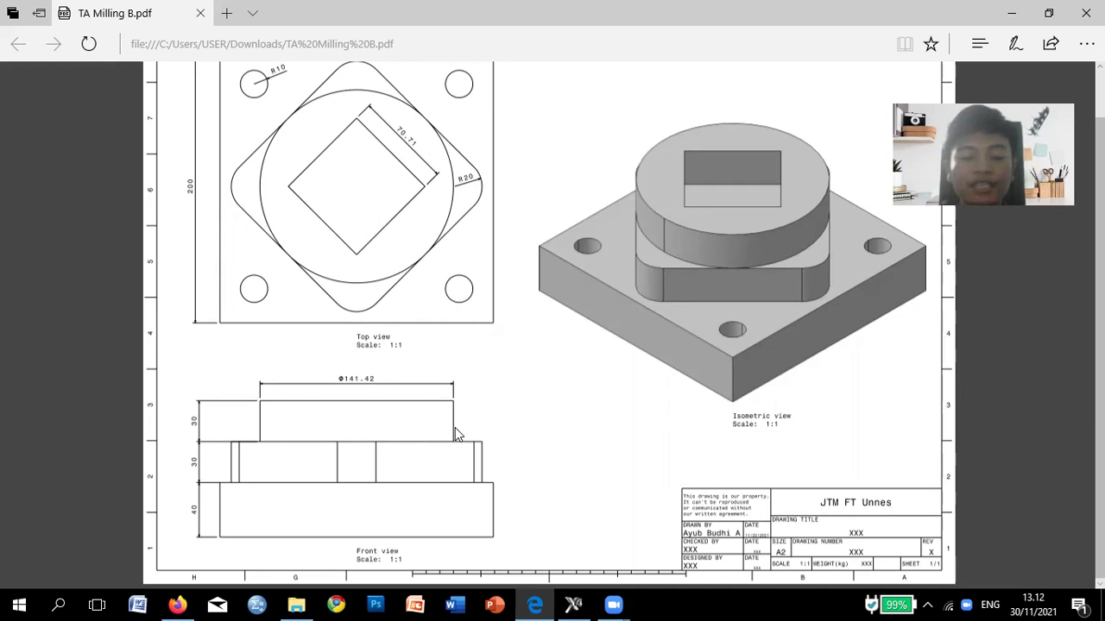
{"action": "scroll", "coordinate": [458, 434], "scroll_direction": "up", "scroll_amount": 1}
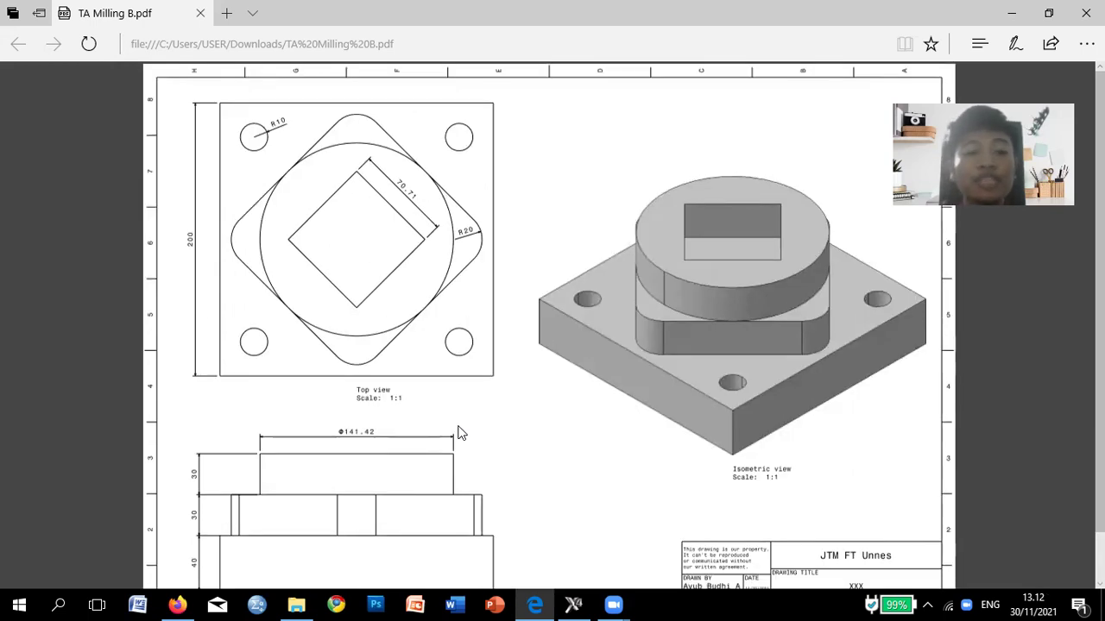
{"action": "scroll", "coordinate": [458, 434], "scroll_direction": "down", "scroll_amount": 1}
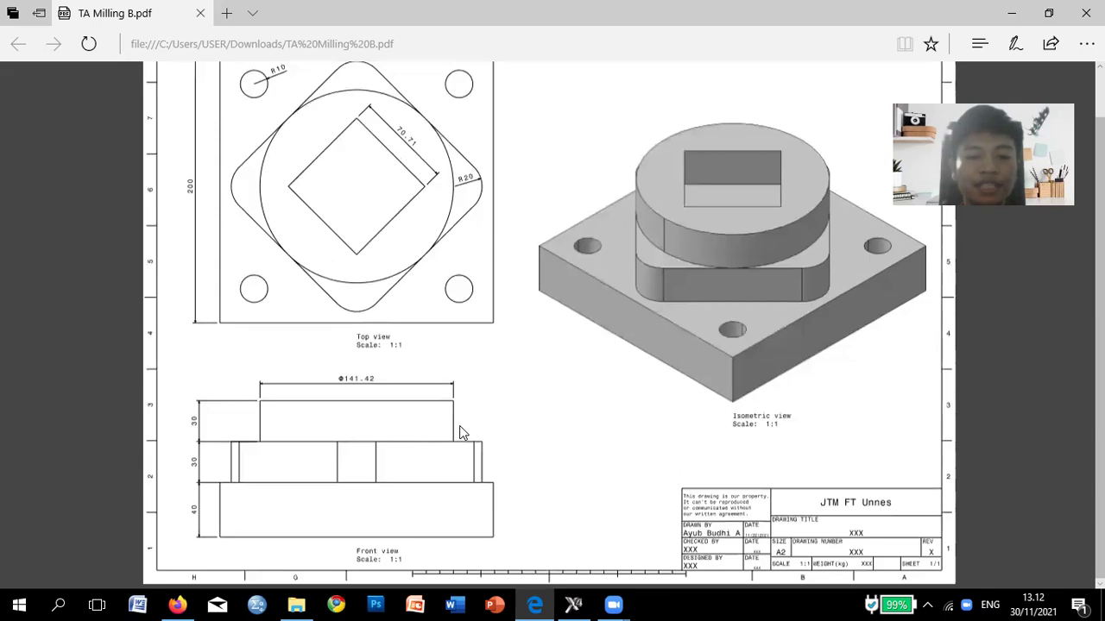
{"action": "scroll", "coordinate": [469, 429], "scroll_direction": "up", "scroll_amount": 1}
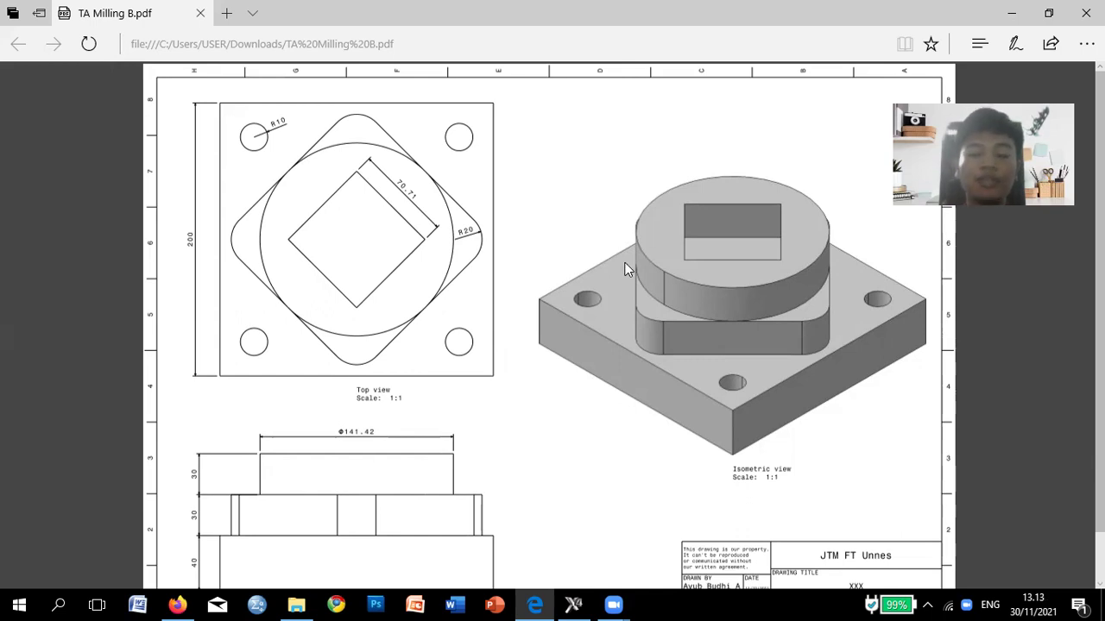
{"action": "scroll", "coordinate": [643, 276], "scroll_direction": "down", "scroll_amount": 1}
{"action": "scroll", "coordinate": [557, 323], "scroll_direction": "up", "scroll_amount": 1}
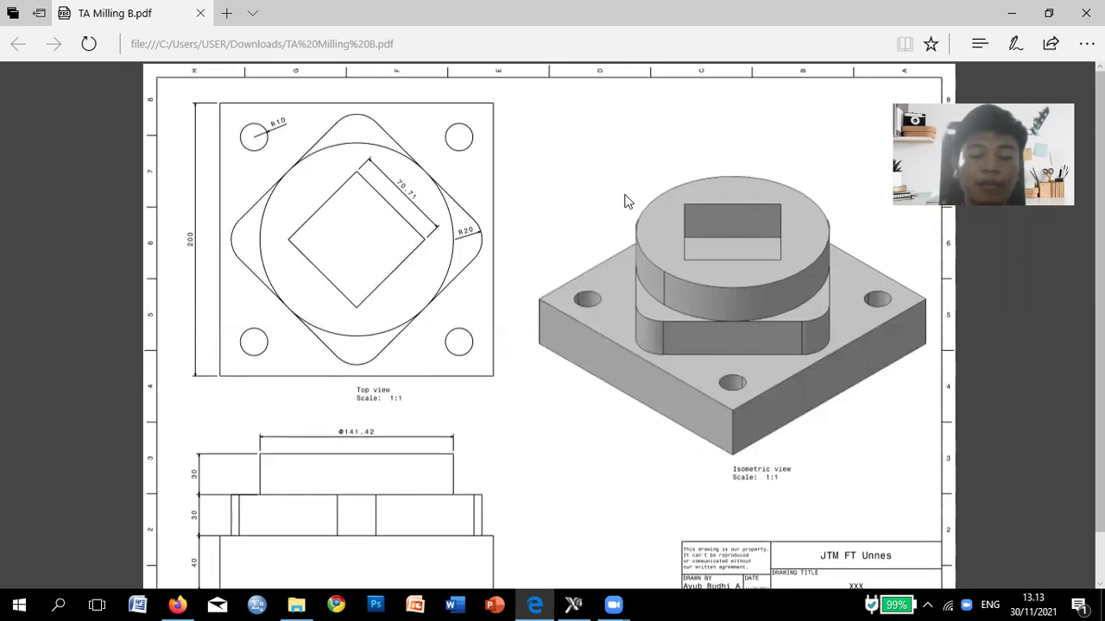
{"action": "scroll", "coordinate": [627, 201], "scroll_direction": "down", "scroll_amount": 2}
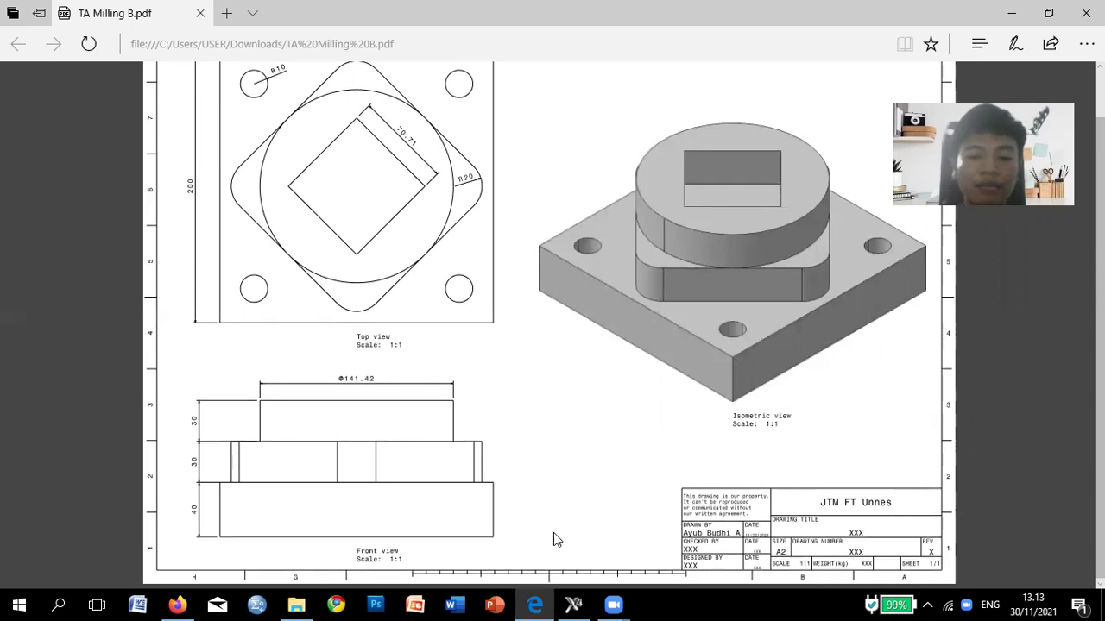
Recheck the part's views in the TA Milling B drawing, switch to Mastercam Design X4 and display the coordinate axes through the origin.
{"action": "mouse_move", "coordinate": [576, 605]}
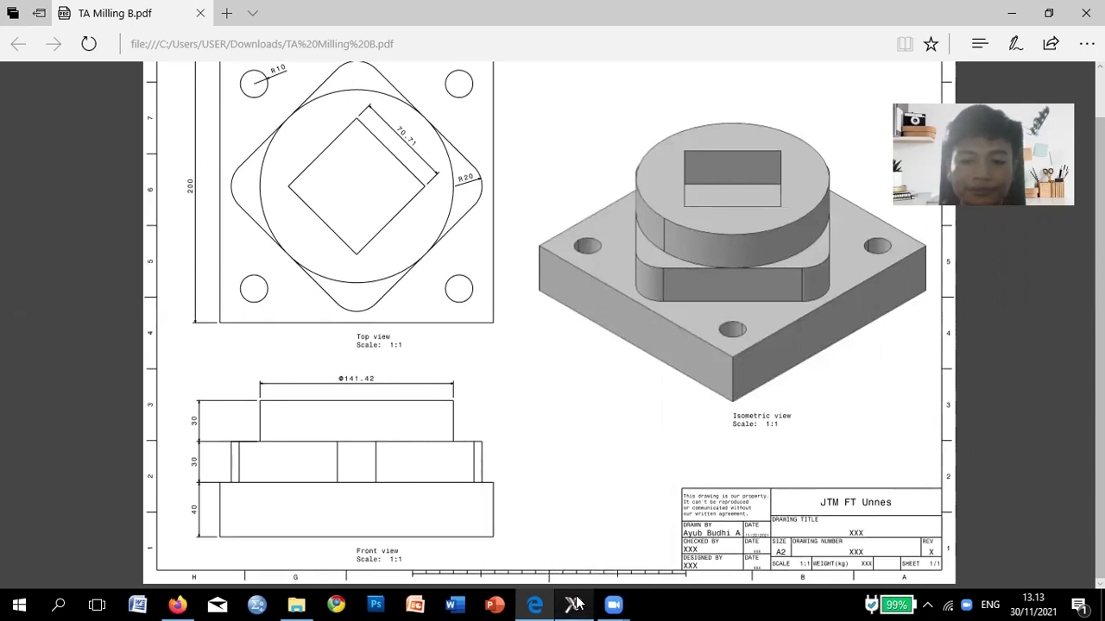
{"action": "left_click", "coordinate": [574, 605]}
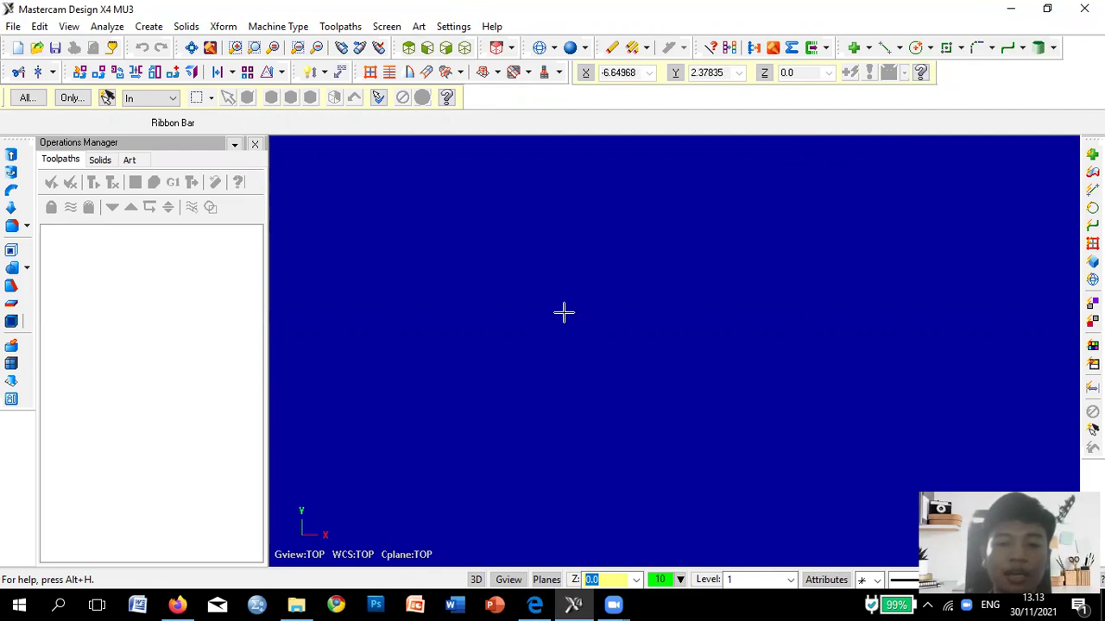
{"action": "left_click", "coordinate": [545, 602]}
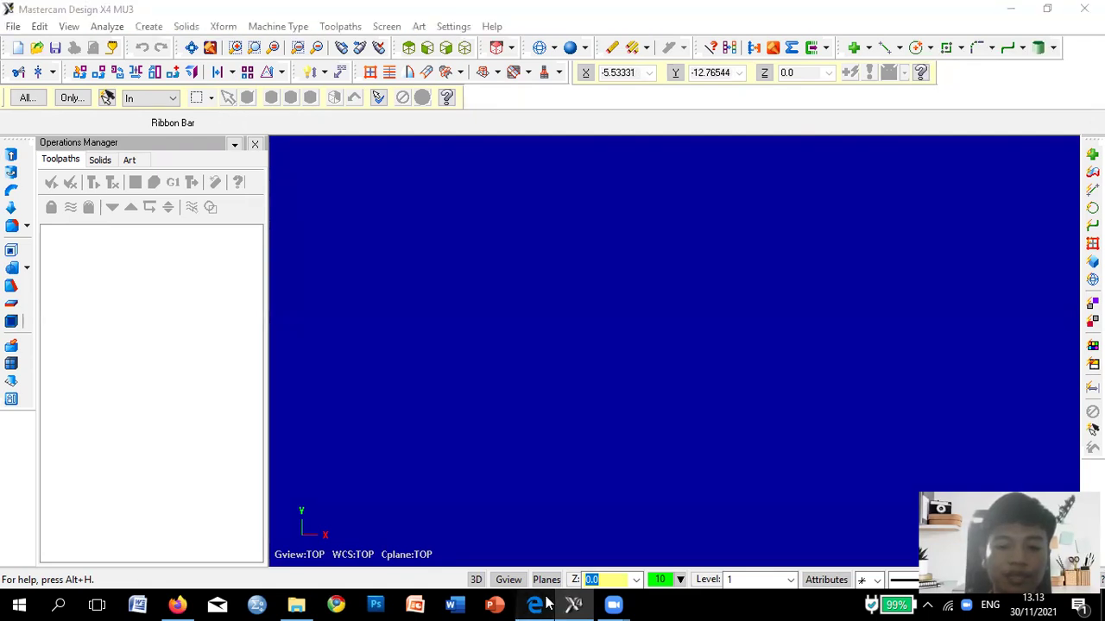
{"action": "scroll", "coordinate": [595, 338], "scroll_direction": "up", "scroll_amount": 1}
{"action": "scroll", "coordinate": [512, 325], "scroll_direction": "down", "scroll_amount": 1}
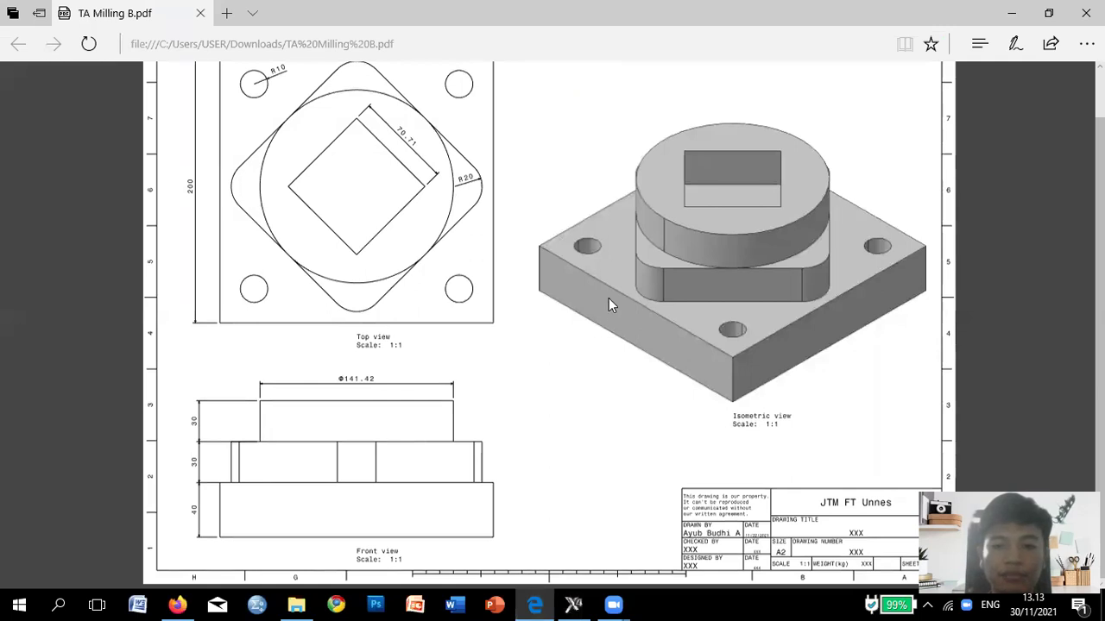
{"action": "scroll", "coordinate": [733, 277], "scroll_direction": "up", "scroll_amount": 1}
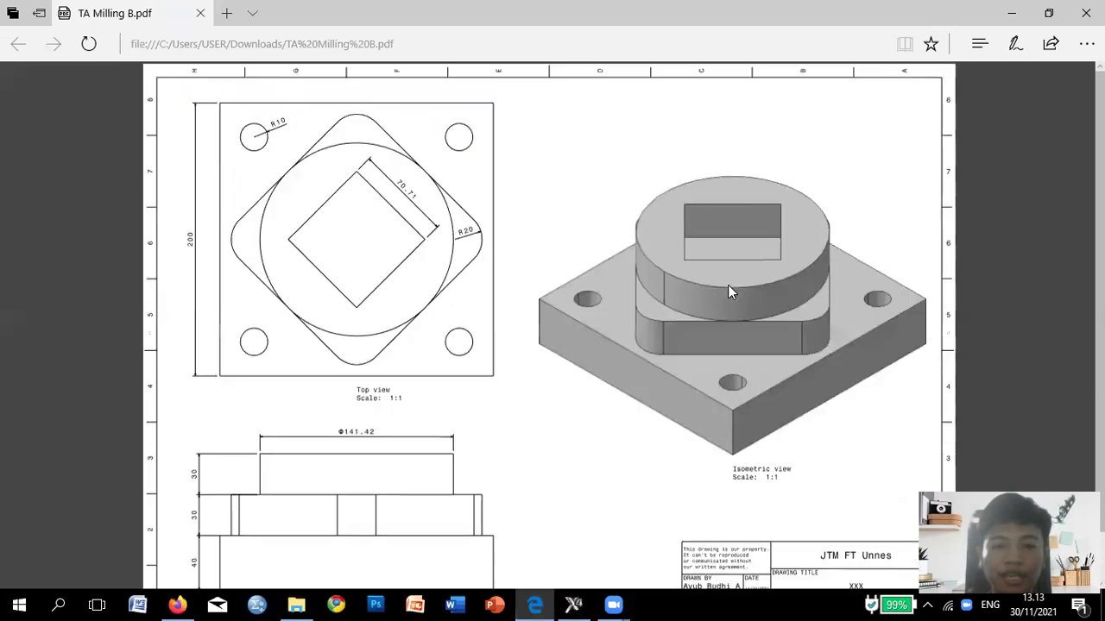
{"action": "left_click", "coordinate": [573, 604]}
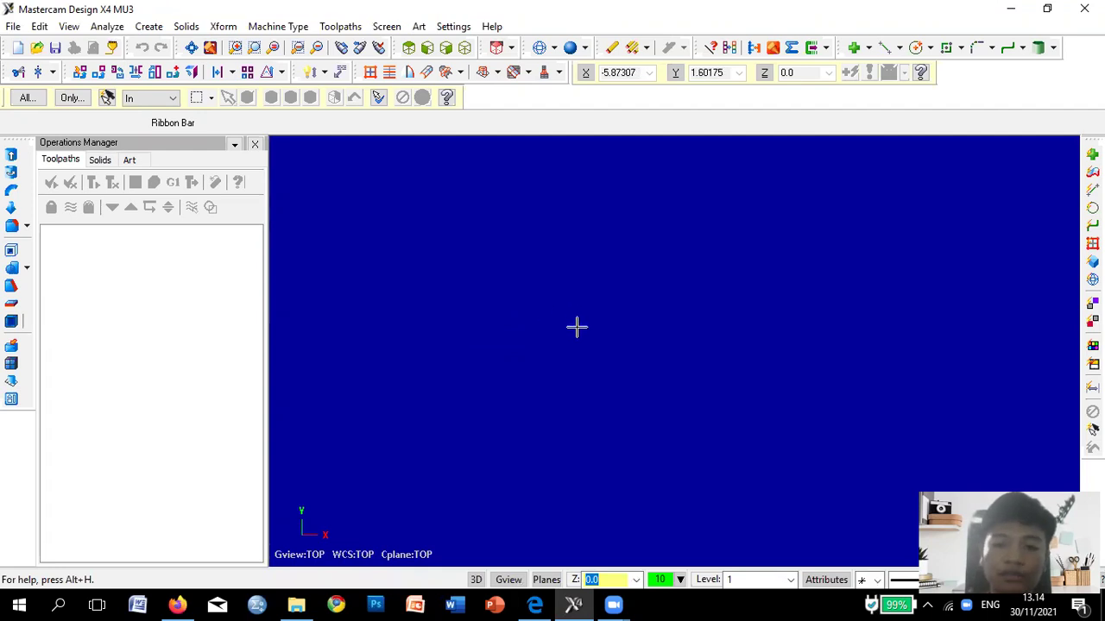
{"action": "key", "text": "alt+F9"}
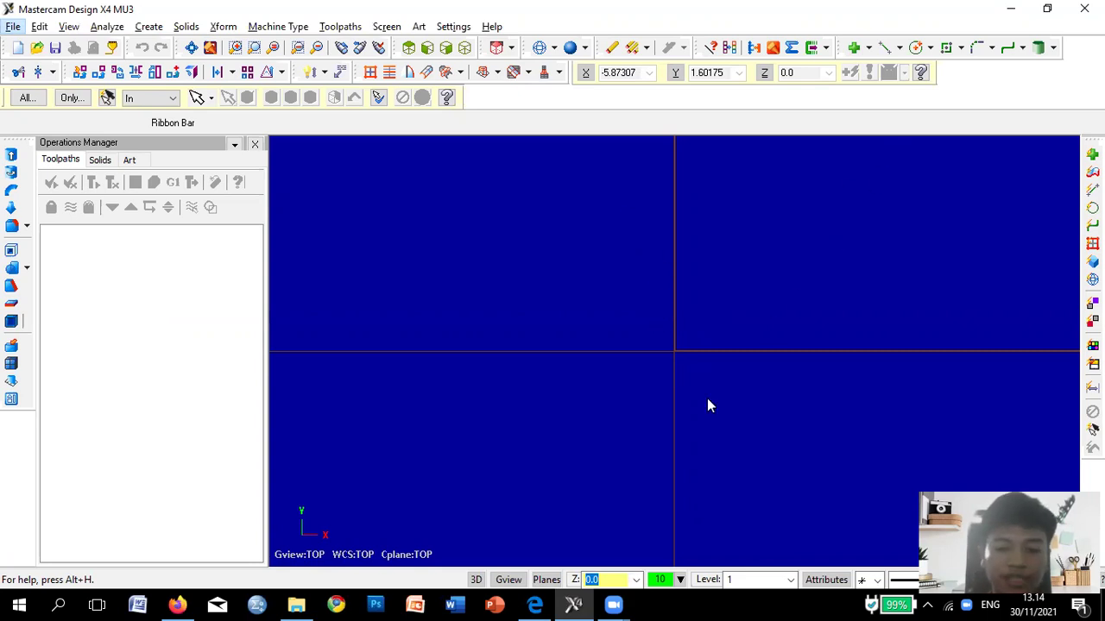
Consult the TA Milling B drawing, return to Mastercam and draw a rectangle from the origin, about 71.7 wide and 38.1 high.
{"action": "left_click", "coordinate": [532, 604]}
{"action": "scroll", "coordinate": [515, 508], "scroll_direction": "down", "scroll_amount": 1}
{"action": "scroll", "coordinate": [516, 509], "scroll_direction": "up", "scroll_amount": 1}
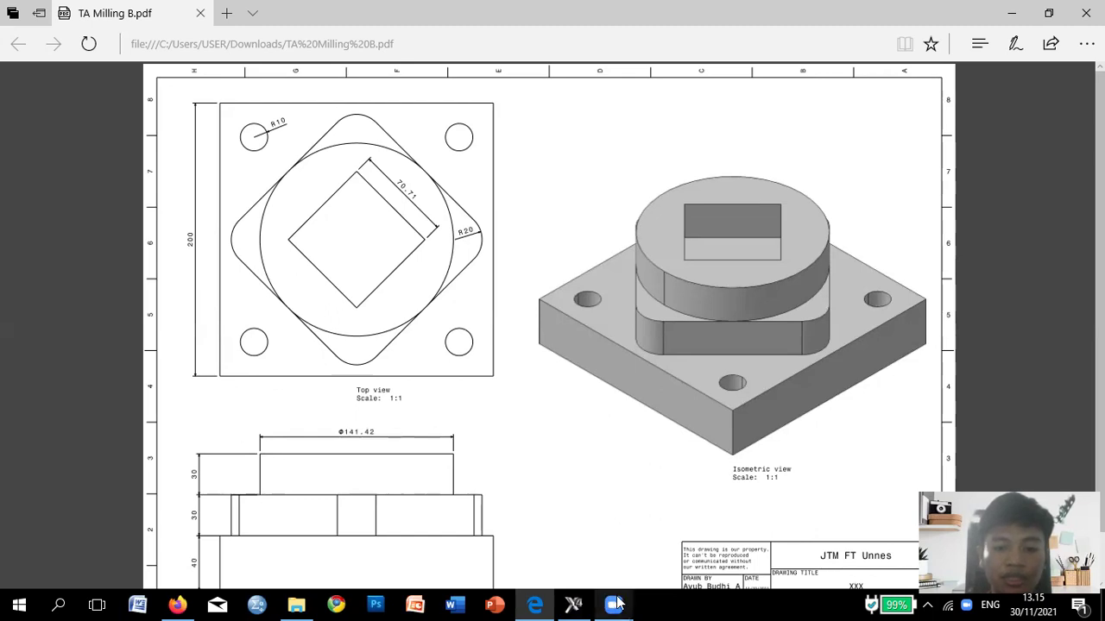
{"action": "left_click", "coordinate": [573, 604]}
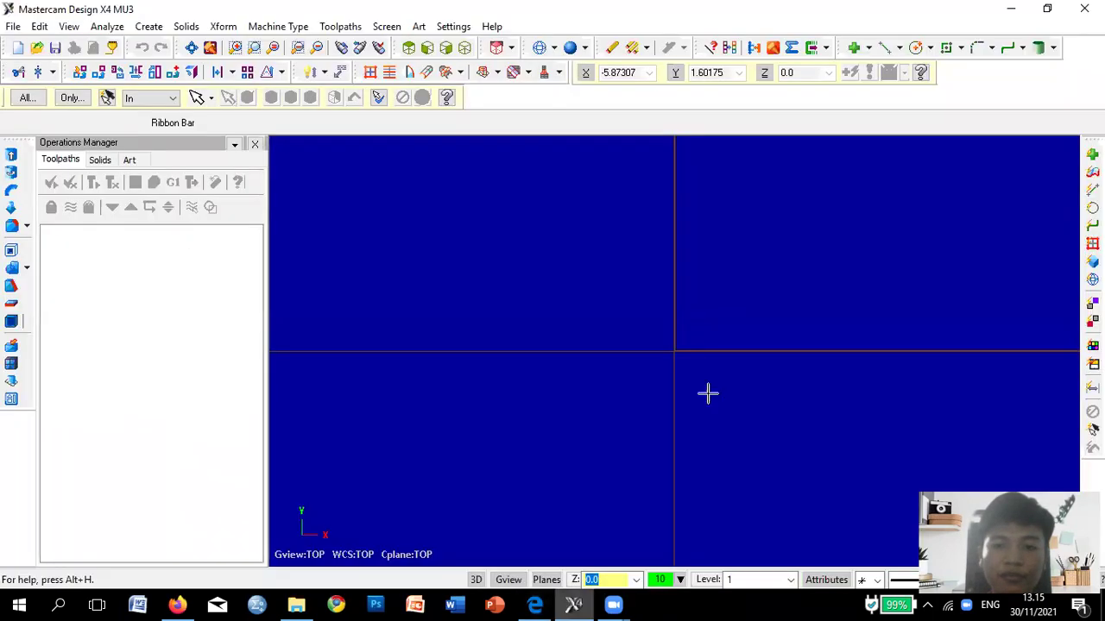
{"action": "left_click", "coordinate": [946, 49]}
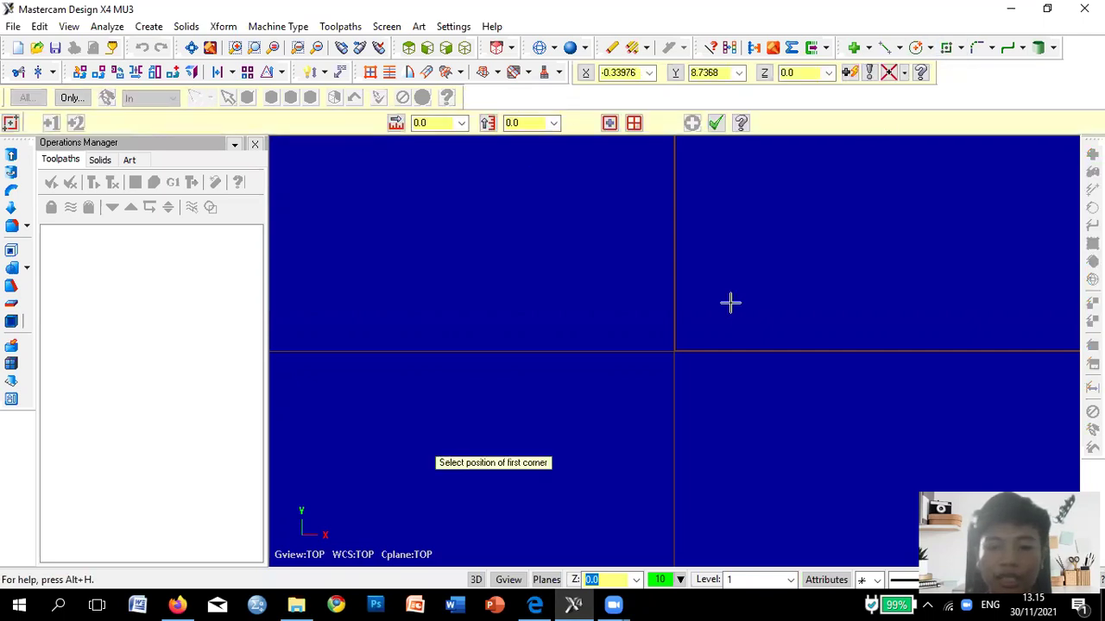
{"action": "left_click", "coordinate": [675, 351]}
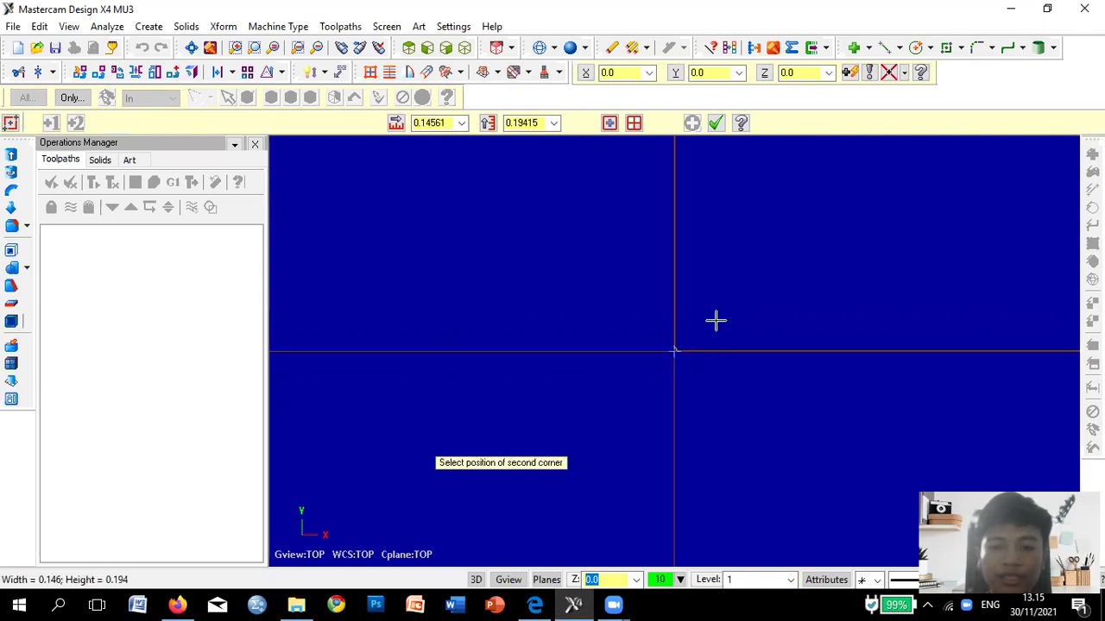
{"action": "scroll", "coordinate": [871, 243], "scroll_direction": "down", "scroll_amount": 1}
{"action": "scroll", "coordinate": [874, 238], "scroll_direction": "up", "scroll_amount": 1}
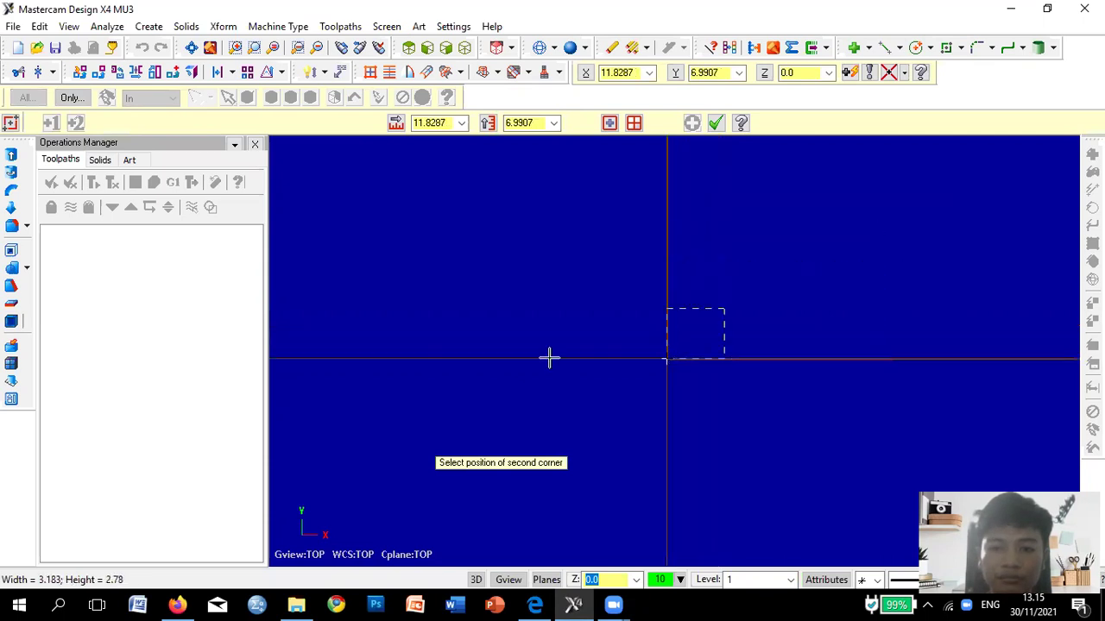
{"action": "scroll", "coordinate": [512, 407], "scroll_direction": "down", "scroll_amount": 2}
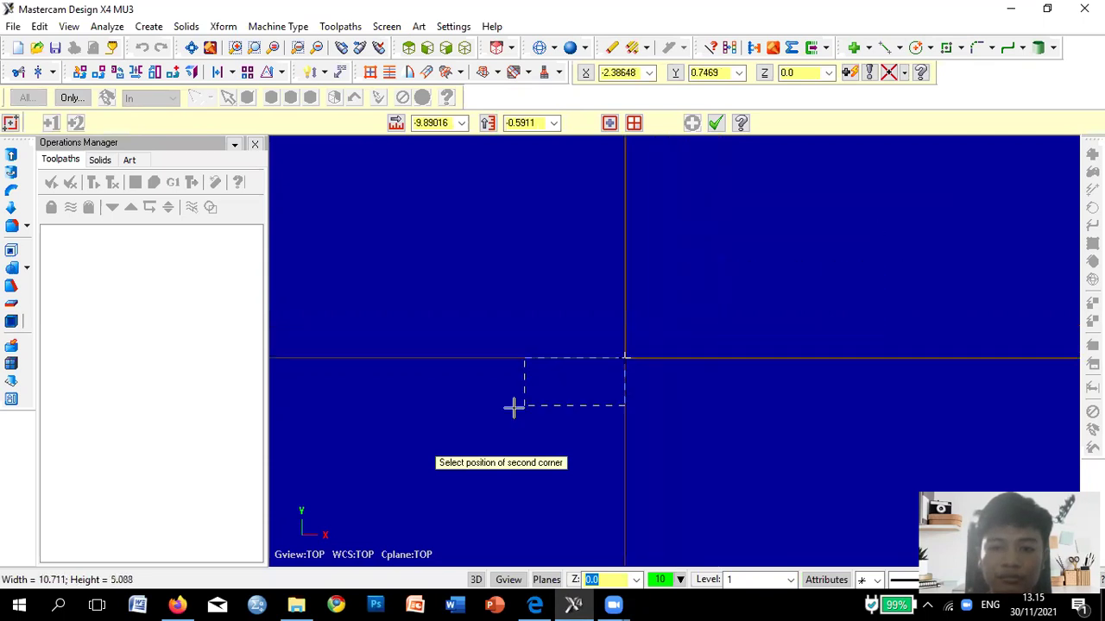
{"action": "left_click", "coordinate": [976, 168]}
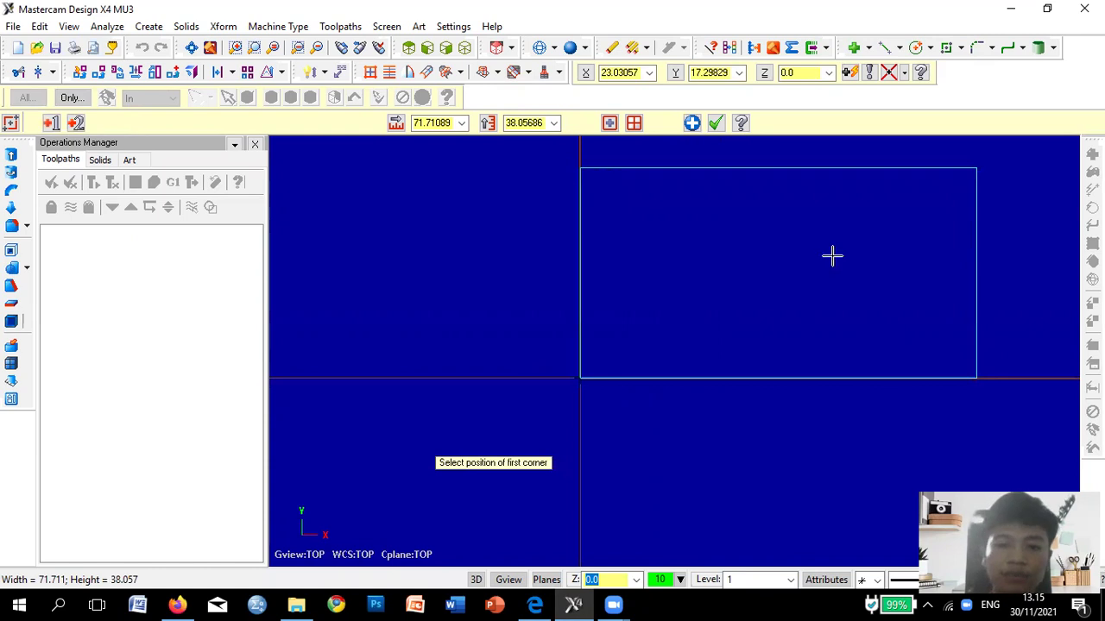
Set the rectangle's width and height to 200 each and accept it as the base plate outline.
{"action": "double_click", "coordinate": [446, 123]}
{"action": "type", "text": "2"}
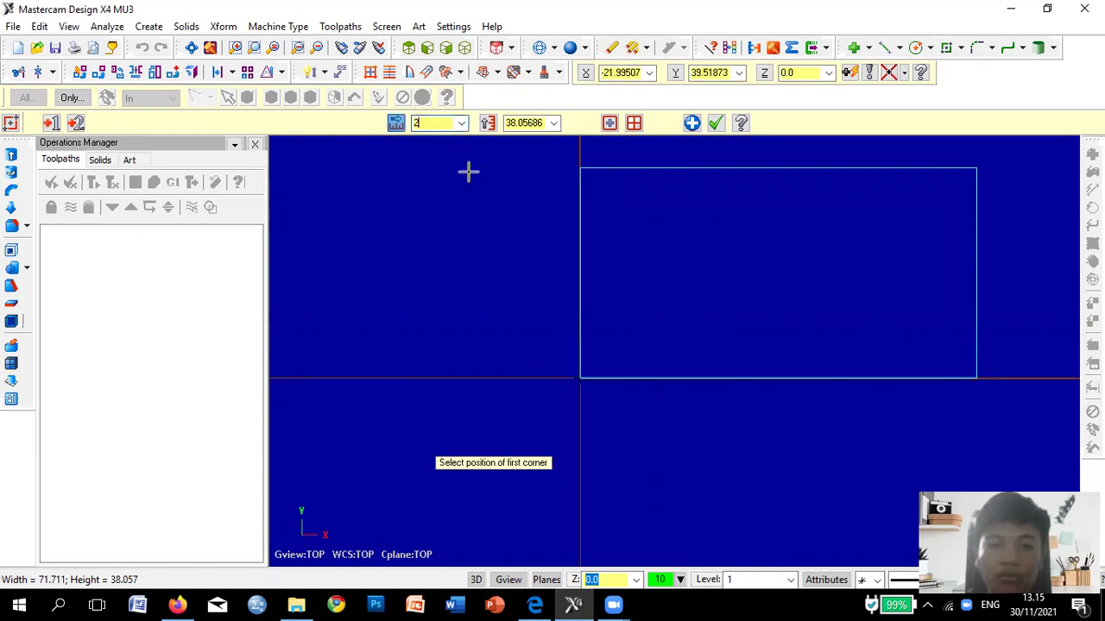
{"action": "type", "text": "00"}
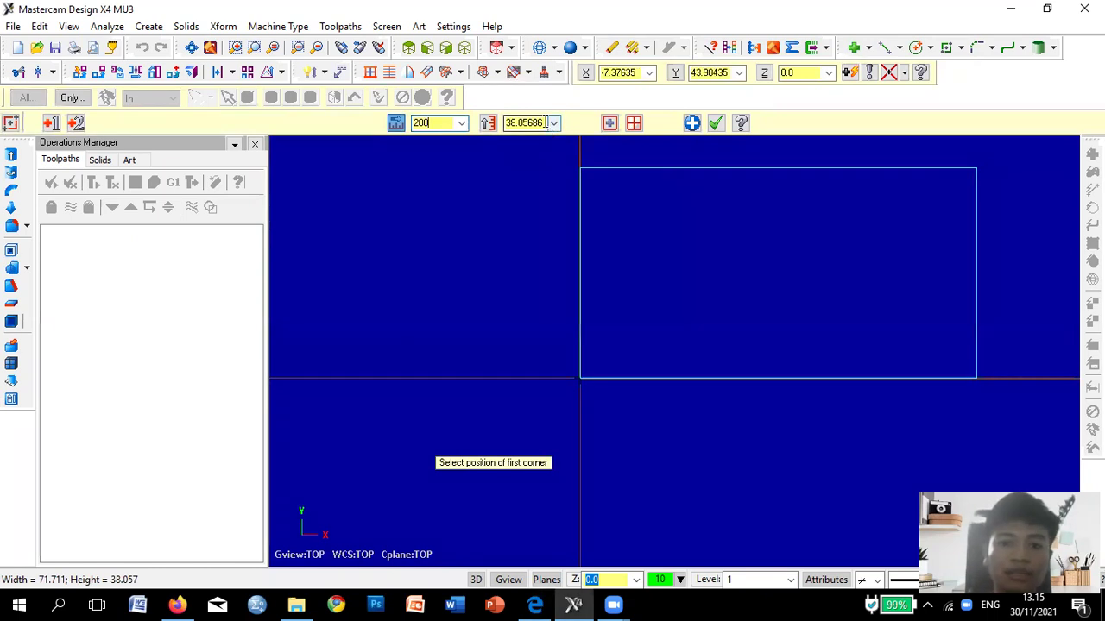
{"action": "key", "text": "Tab"}
{"action": "type", "text": "200"}
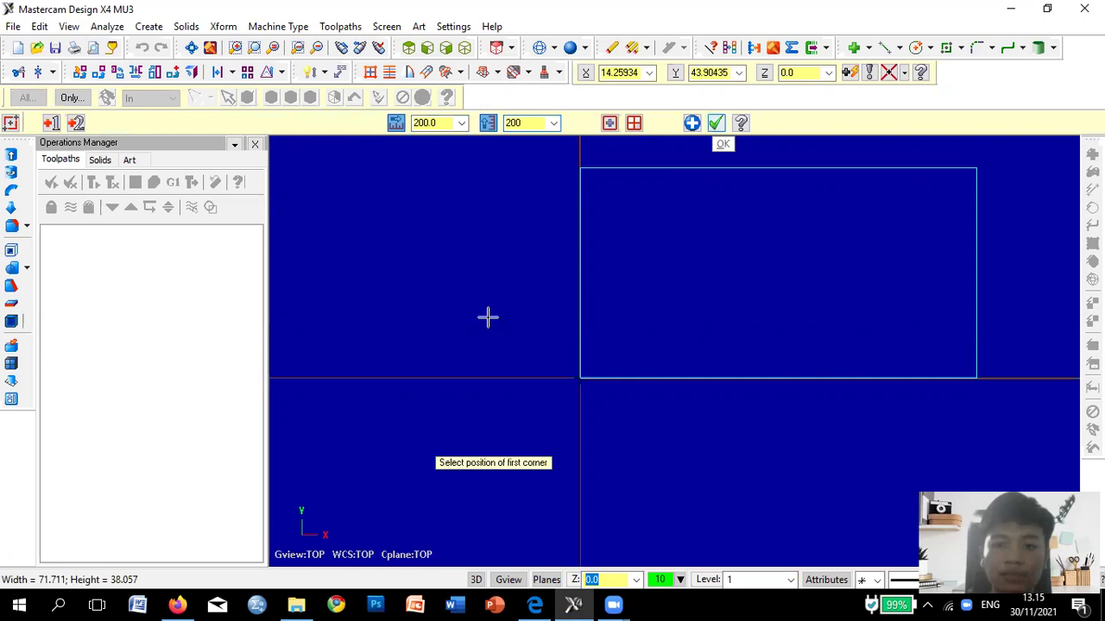
{"action": "scroll", "coordinate": [462, 328], "scroll_direction": "down", "scroll_amount": 1}
{"action": "scroll", "coordinate": [451, 423], "scroll_direction": "down", "scroll_amount": 4}
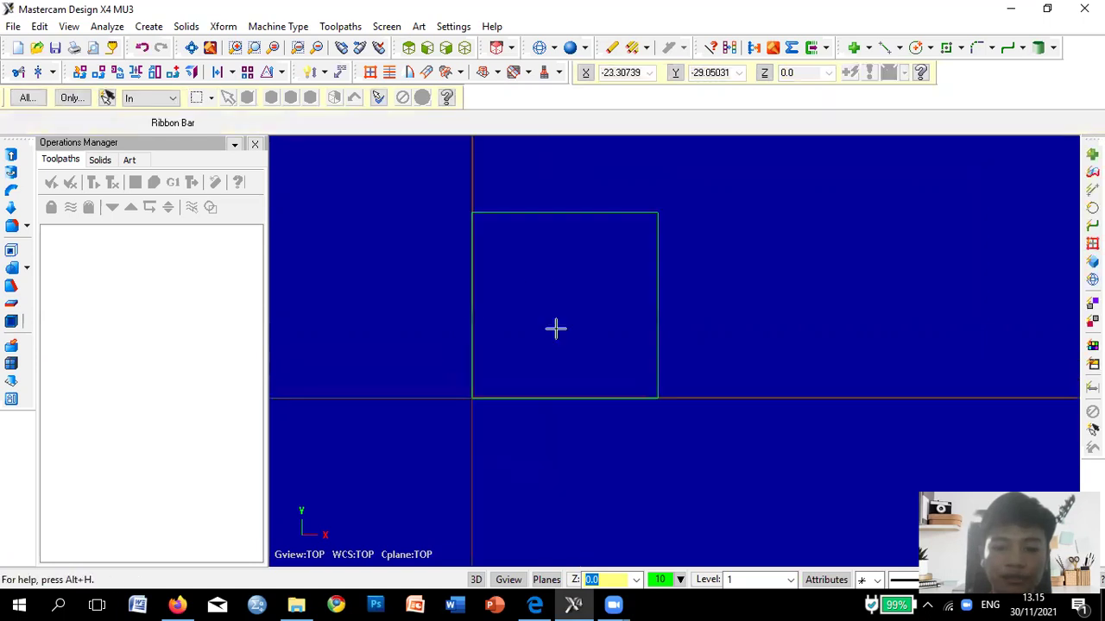
{"action": "scroll", "coordinate": [604, 371], "scroll_direction": "down", "scroll_amount": 1}
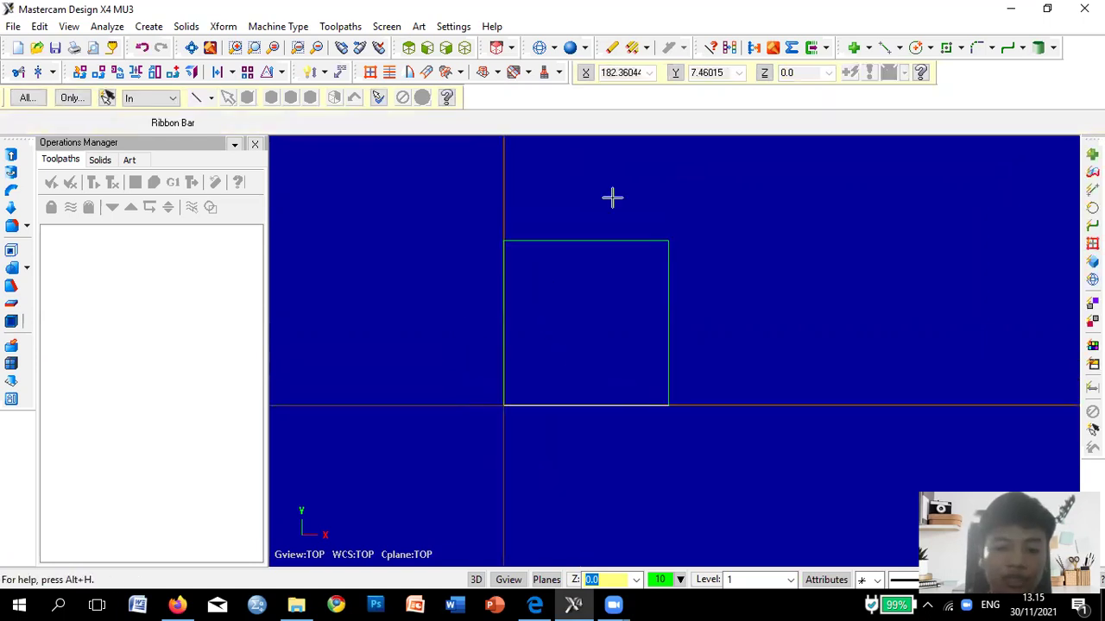
Check the plate and boss in the TA Milling B drawing, return to Mastercam and draw a diagonal from the plate outline's upper-left to lower-right corner.
{"action": "left_click", "coordinate": [536, 605]}
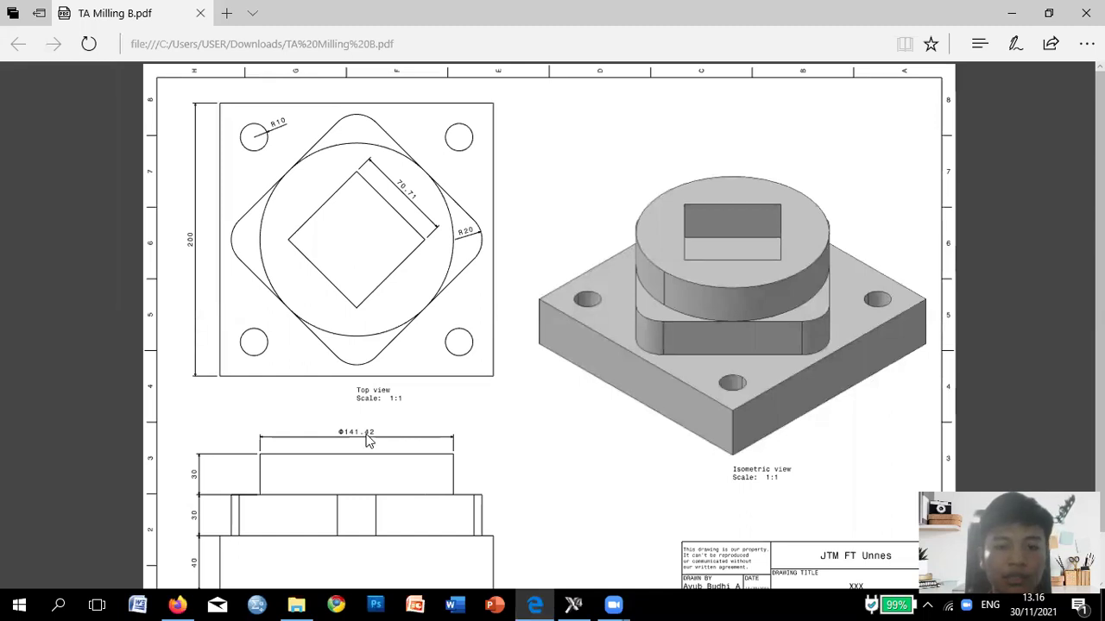
{"action": "left_click", "coordinate": [573, 604]}
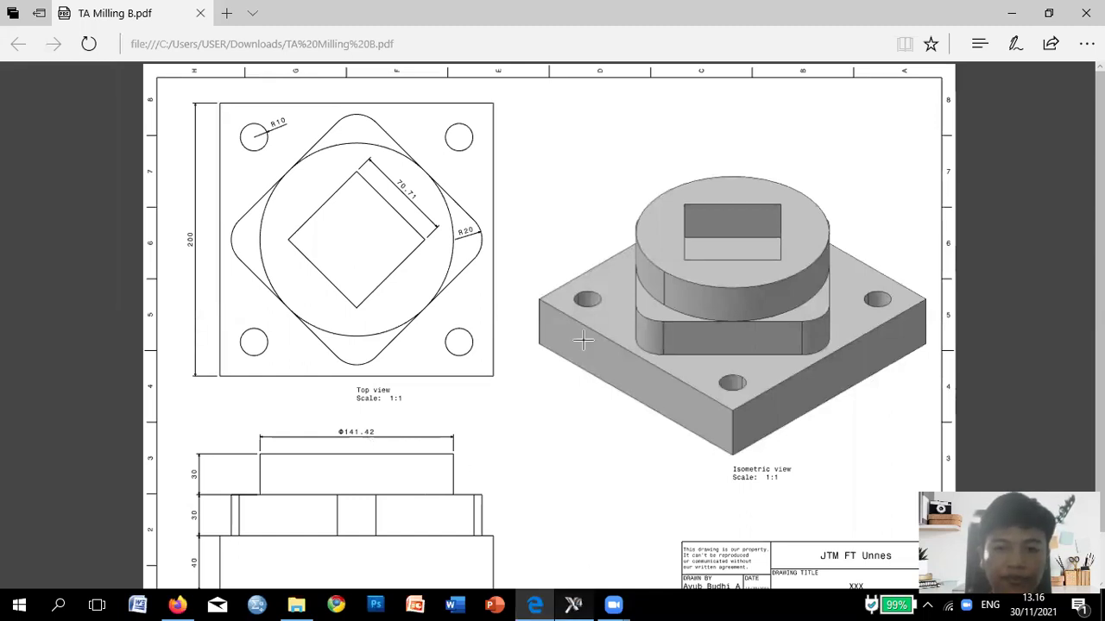
{"action": "scroll", "coordinate": [567, 336], "scroll_direction": "down", "scroll_amount": 1}
{"action": "scroll", "coordinate": [555, 303], "scroll_direction": "up", "scroll_amount": 1}
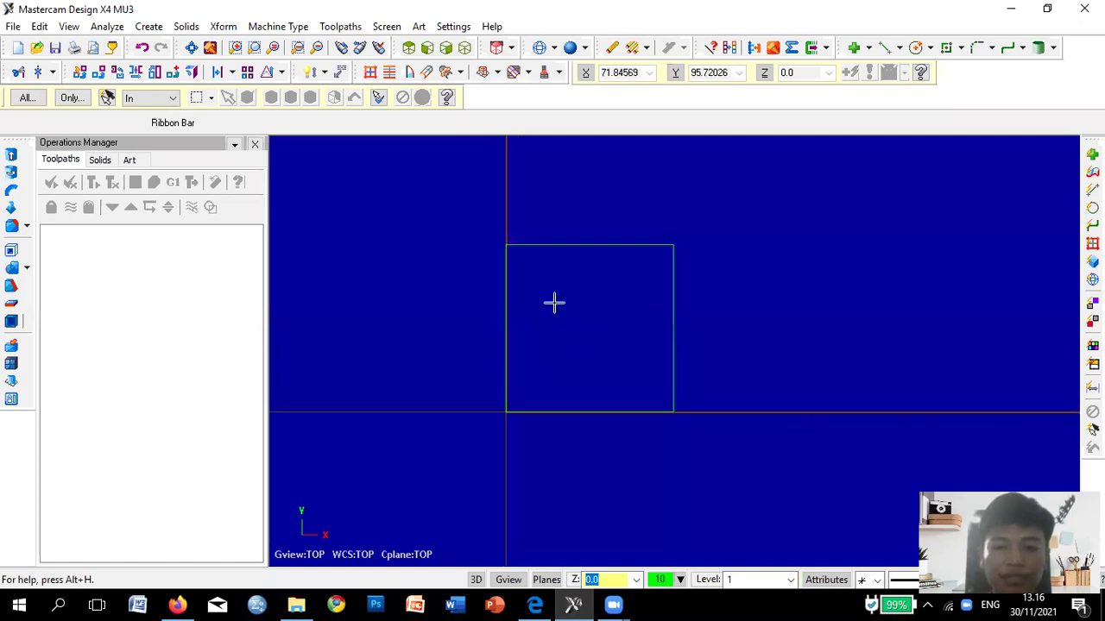
{"action": "scroll", "coordinate": [587, 336], "scroll_direction": "down", "scroll_amount": 1}
{"action": "scroll", "coordinate": [595, 330], "scroll_direction": "up", "scroll_amount": 2}
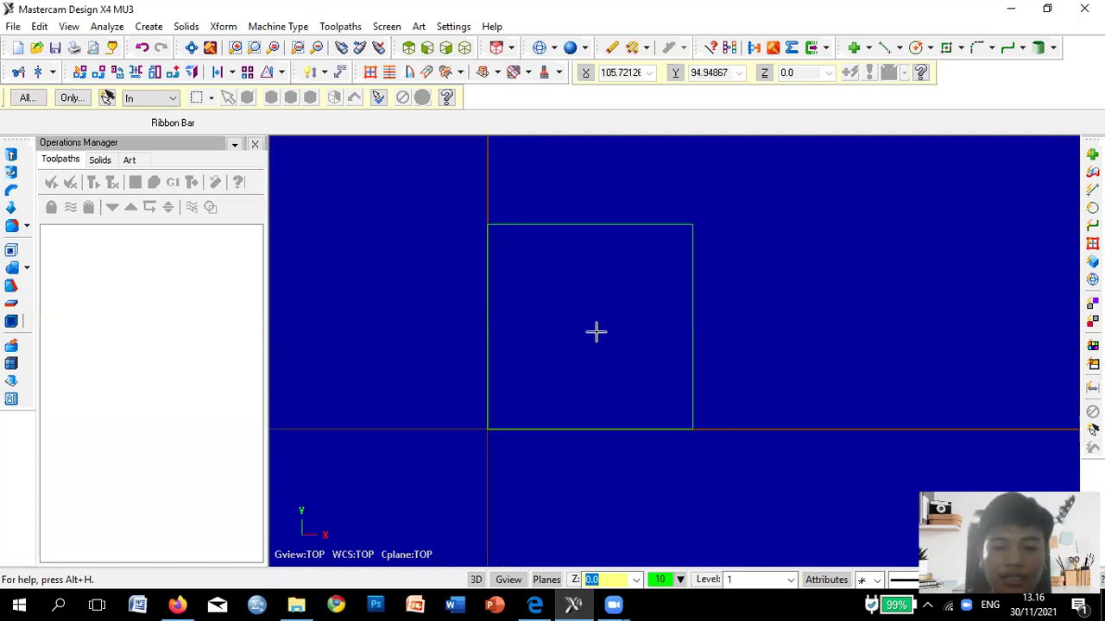
{"action": "left_click", "coordinate": [885, 49]}
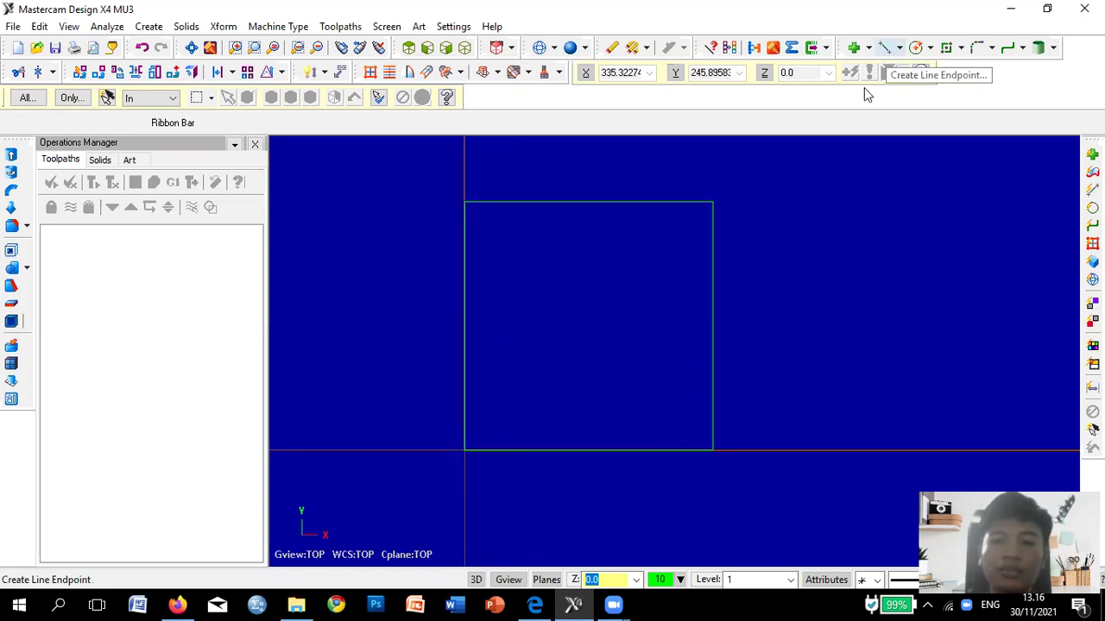
{"action": "left_click", "coordinate": [464, 203]}
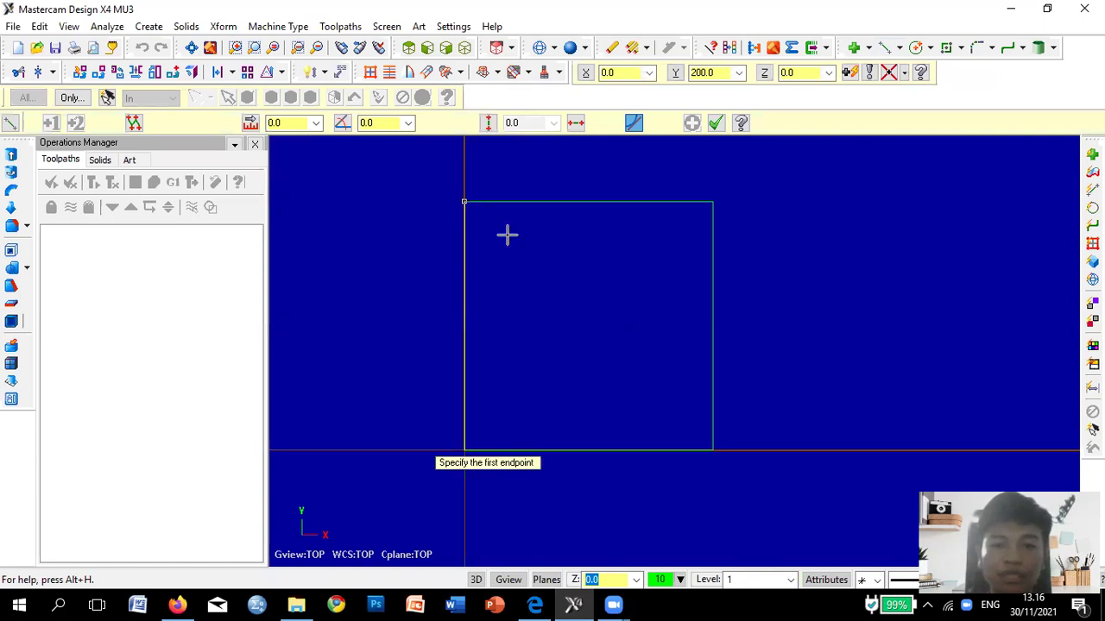
{"action": "left_click", "coordinate": [693, 447]}
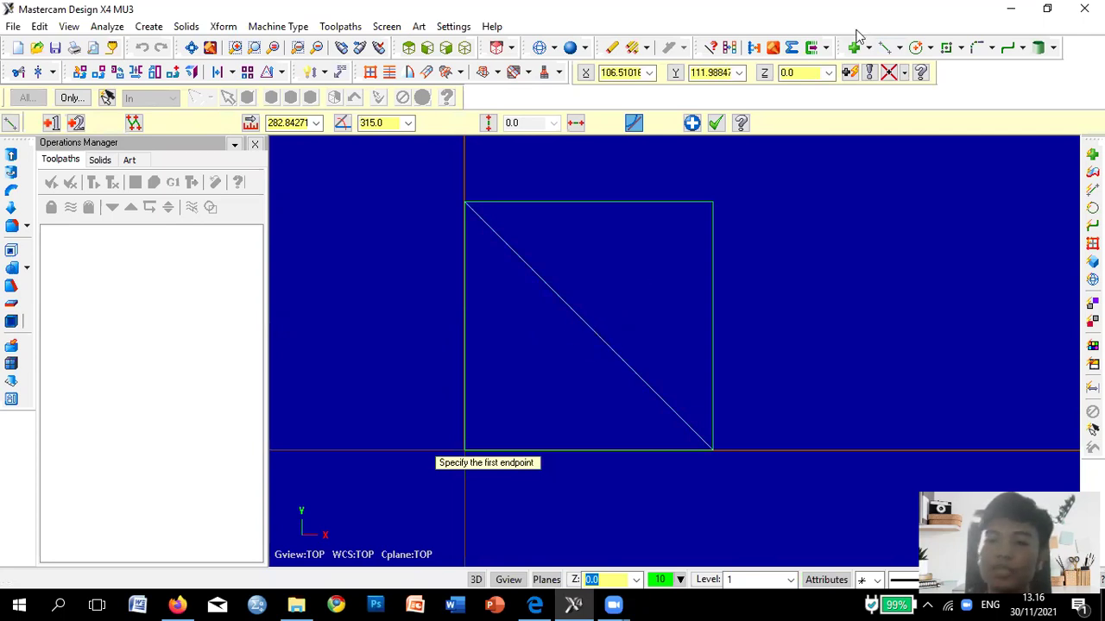
Draw a circle about 136.6 in diameter, centred on the midpoint of the plate's diagonal.
{"action": "left_click", "coordinate": [916, 50]}
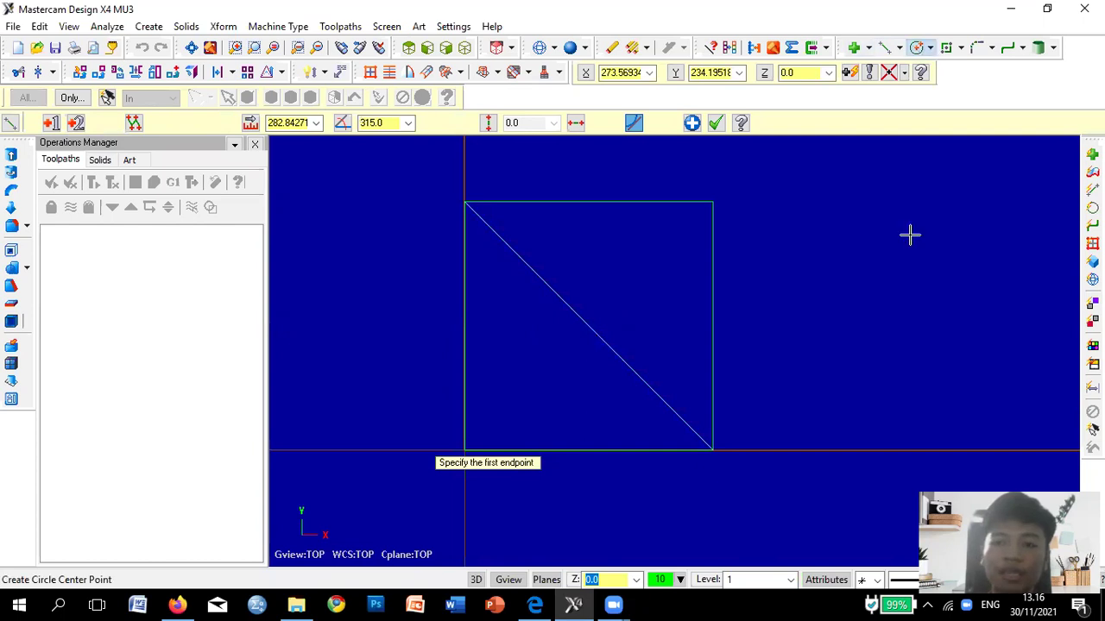
{"action": "left_click", "coordinate": [588, 327]}
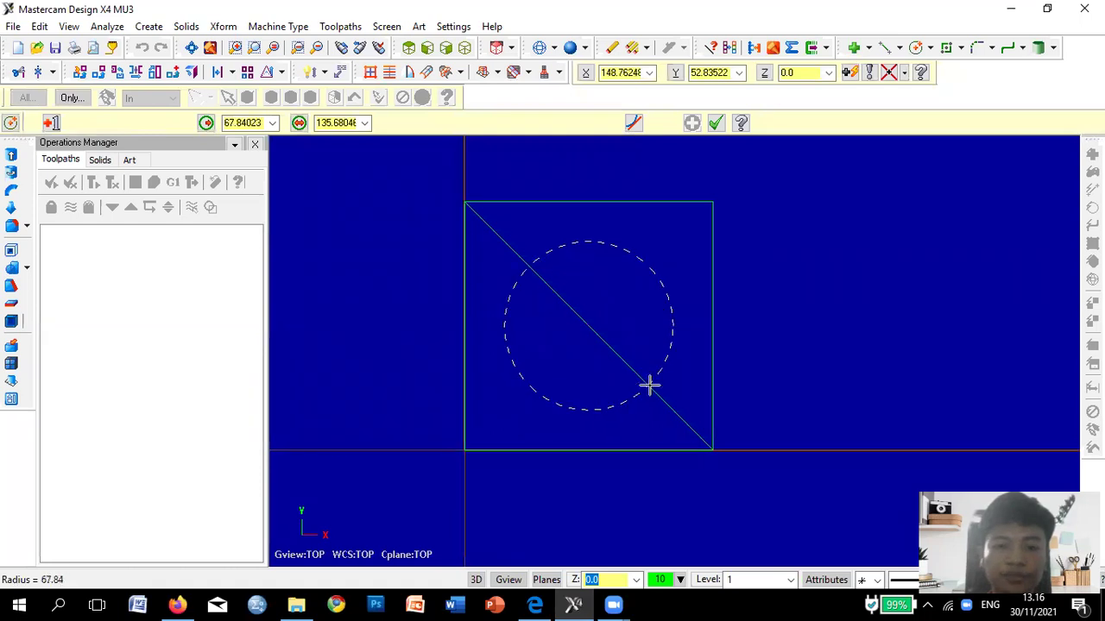
{"action": "left_click", "coordinate": [303, 119]}
{"action": "left_click", "coordinate": [338, 123]}
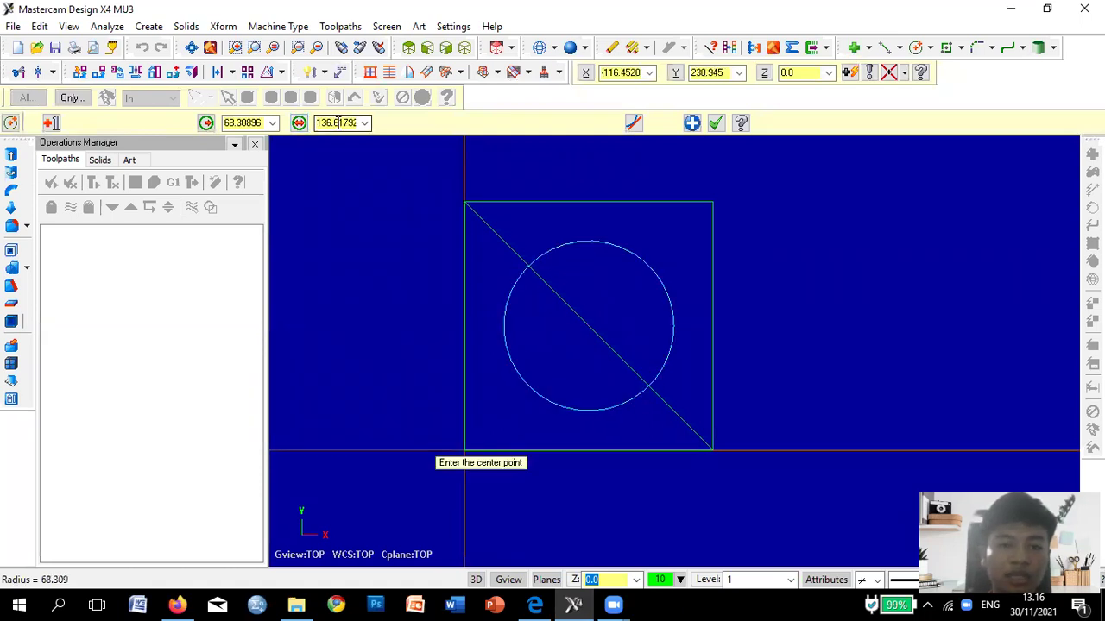
{"action": "key", "text": "Return"}
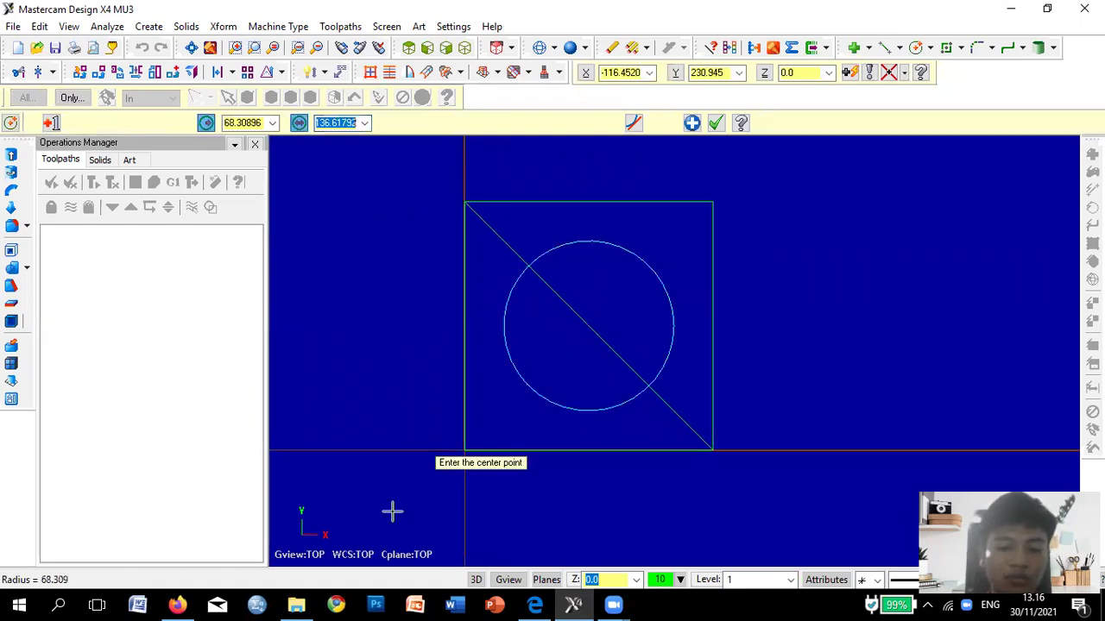
Look up the round boss diameter in the TA Milling B drawing, return to Mastercam, set the circle's diameter to 141.42 and accept it.
{"action": "left_click", "coordinate": [537, 604]}
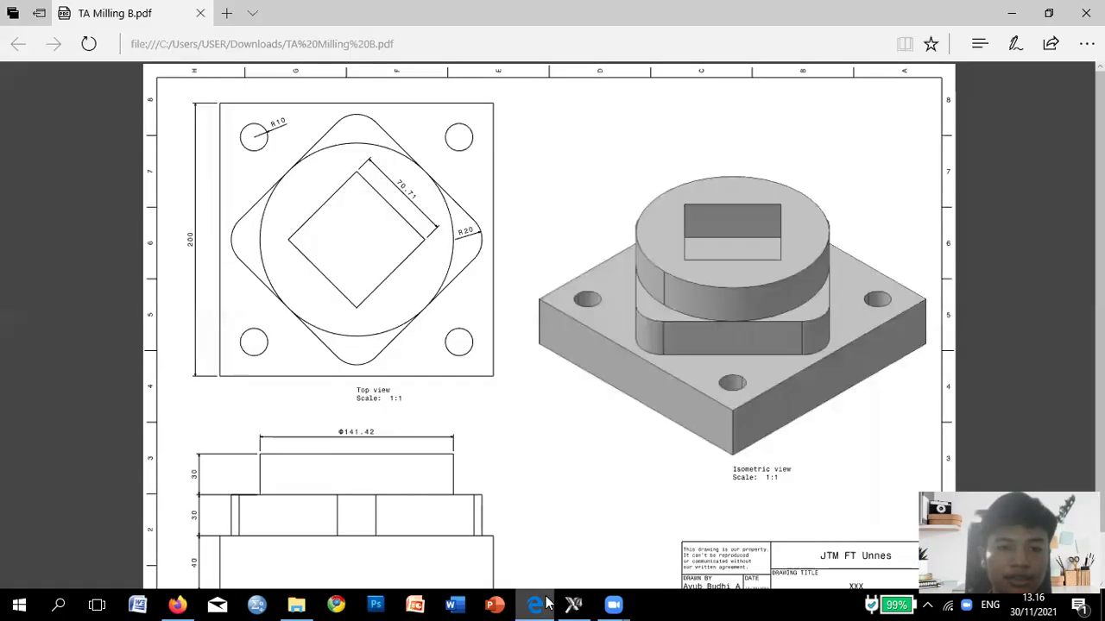
{"action": "left_click", "coordinate": [573, 604]}
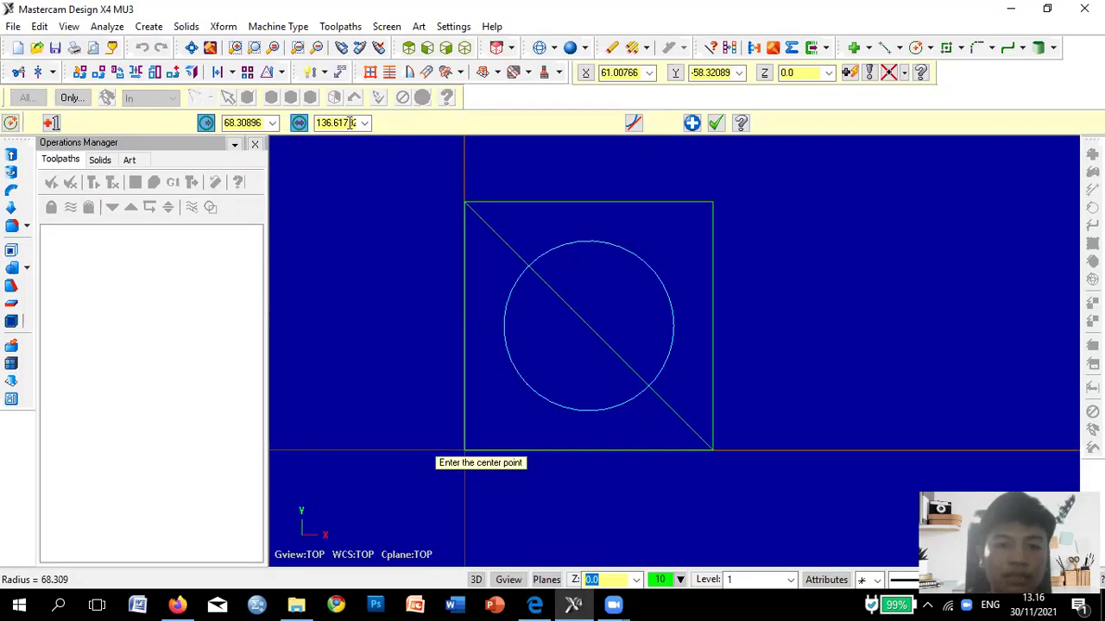
{"action": "left_click", "coordinate": [349, 122]}
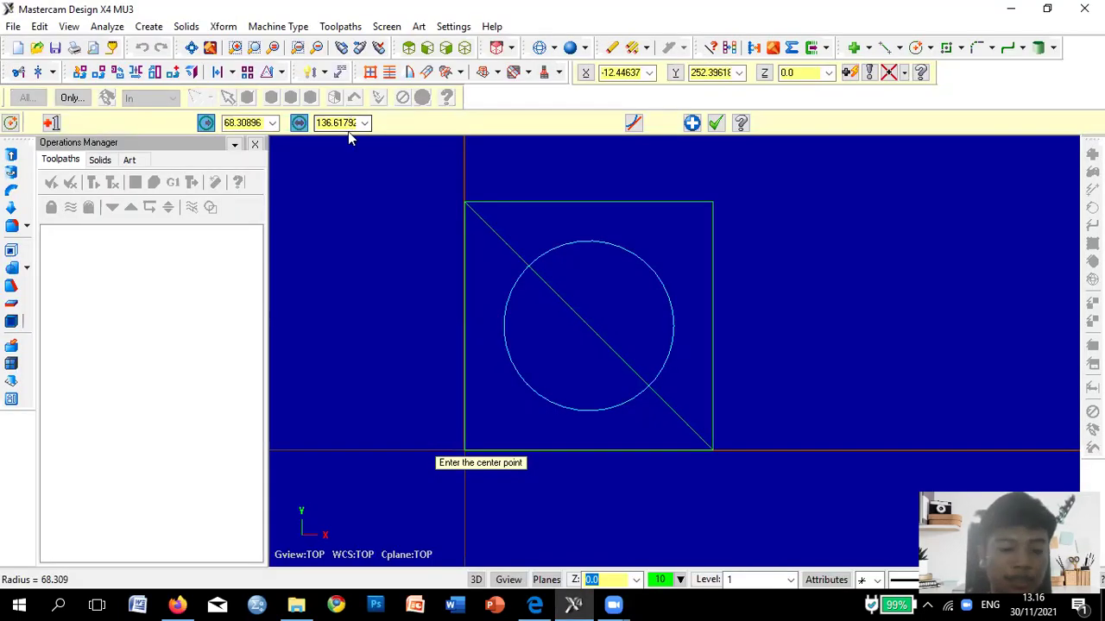
{"action": "type", "text": "141"}
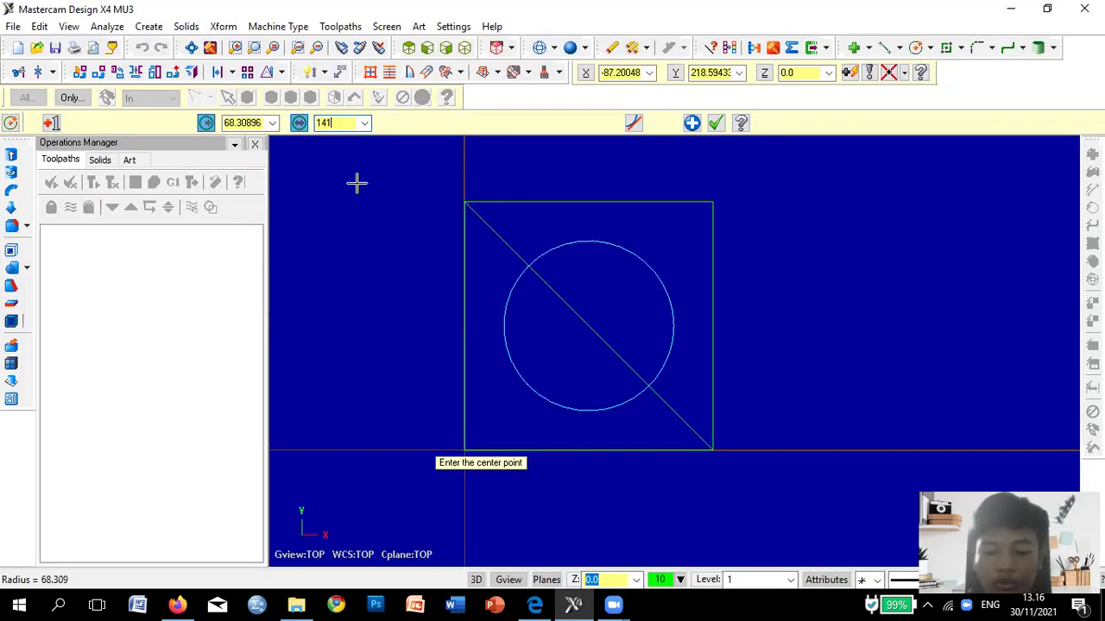
{"action": "type", "text": ".42"}
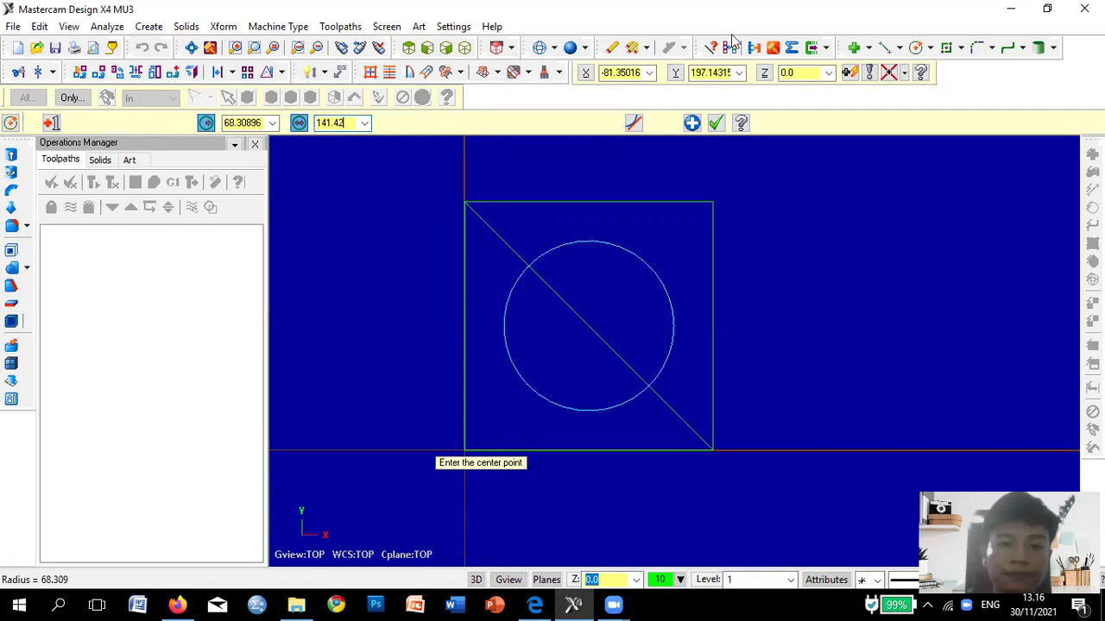
{"action": "left_click", "coordinate": [716, 125]}
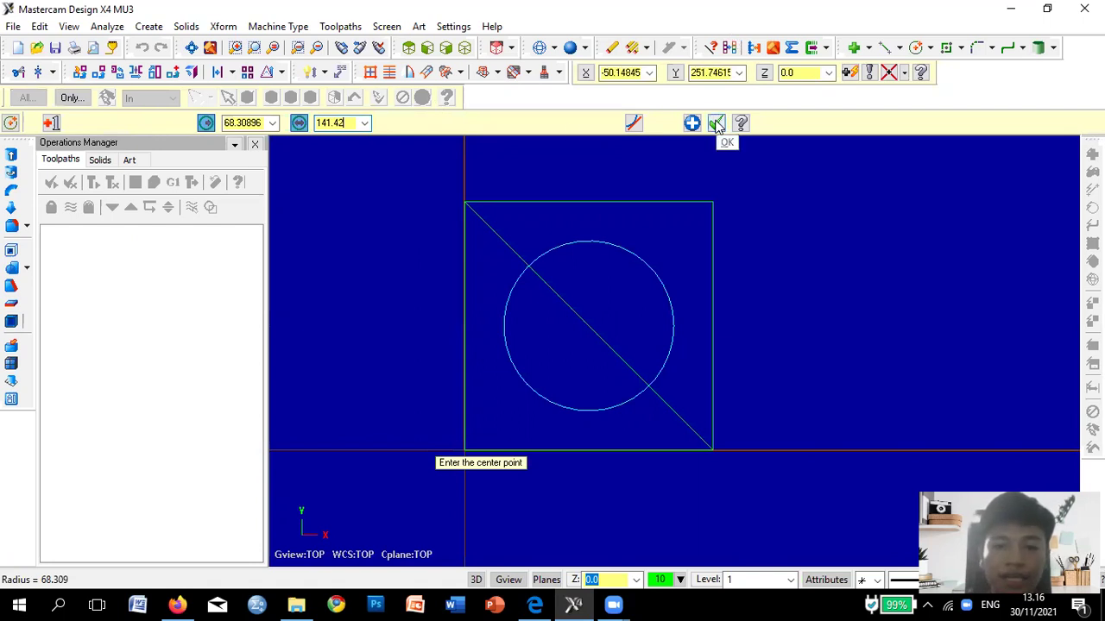
Consult the TA Milling B drawing, return to Mastercam and draw a rectangle about 149.5 wide and 155.4 high, anchored at the circle's centre.
{"action": "left_click", "coordinate": [545, 605]}
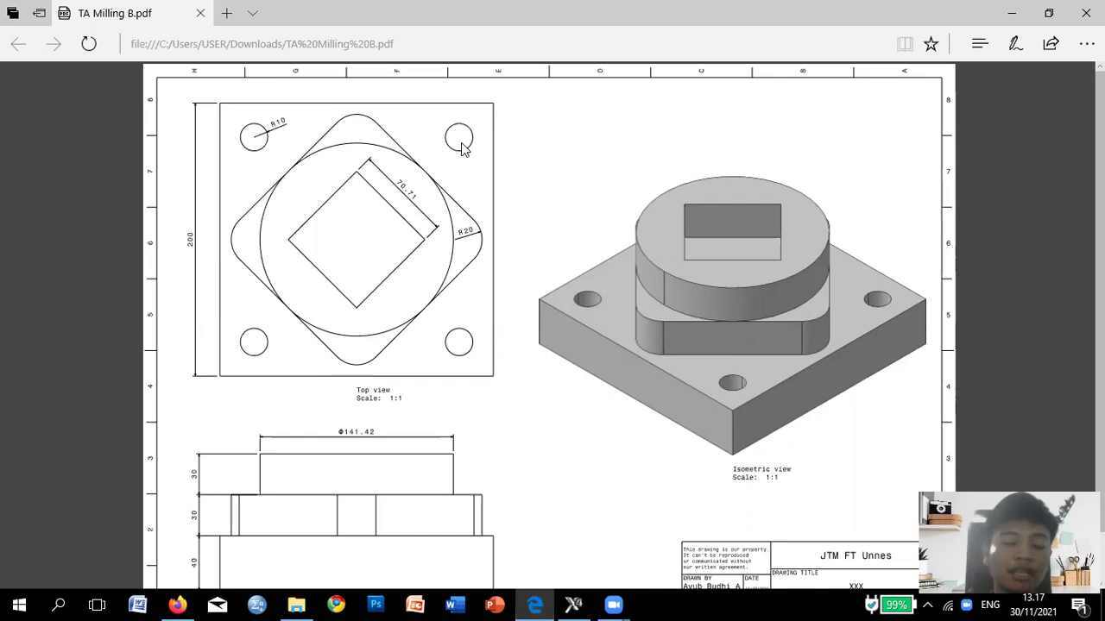
{"action": "left_click", "coordinate": [573, 604]}
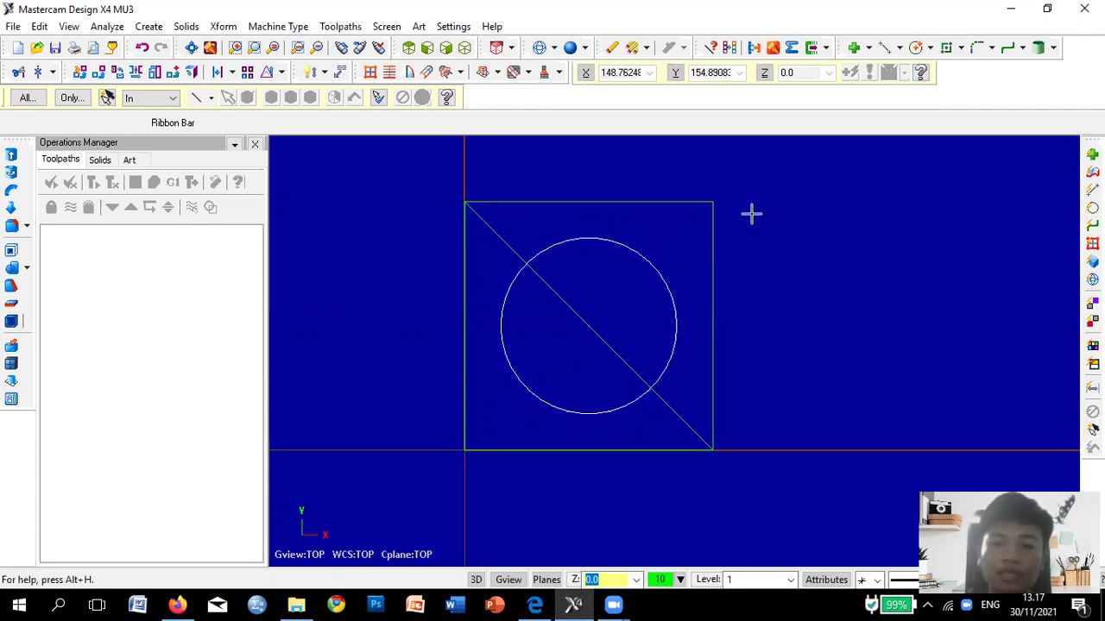
{"action": "left_click", "coordinate": [948, 50]}
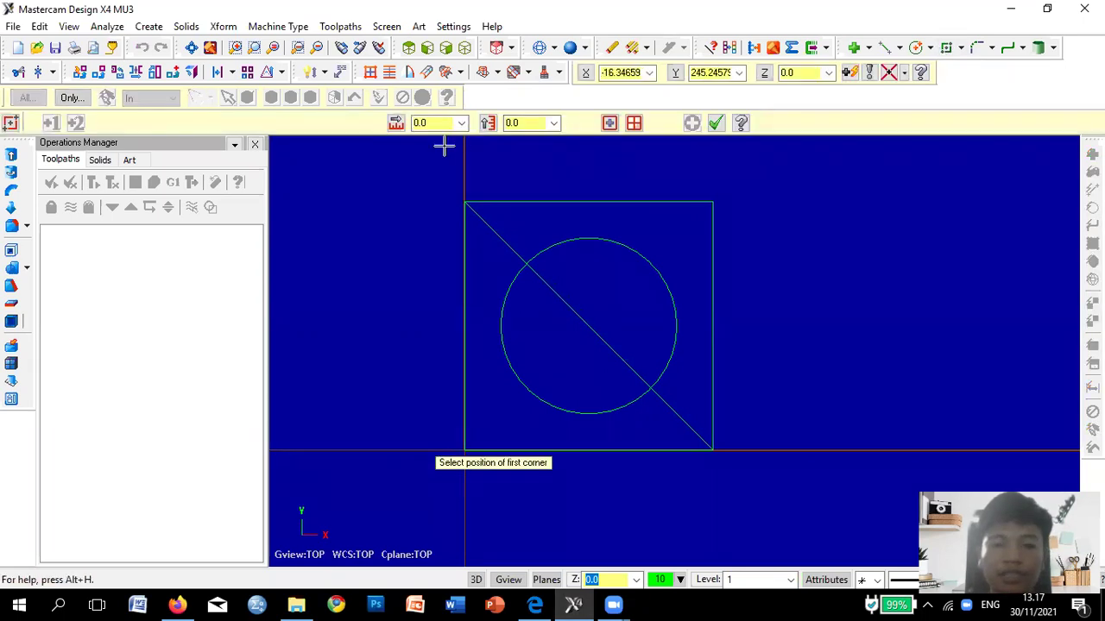
{"action": "left_click", "coordinate": [609, 125]}
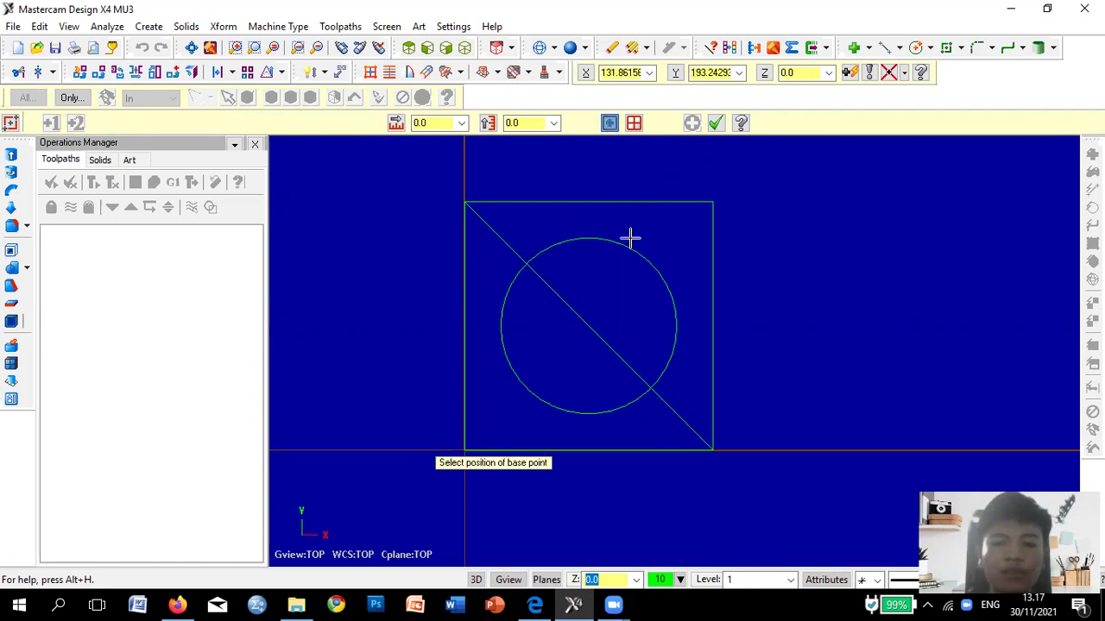
{"action": "left_click", "coordinate": [588, 327]}
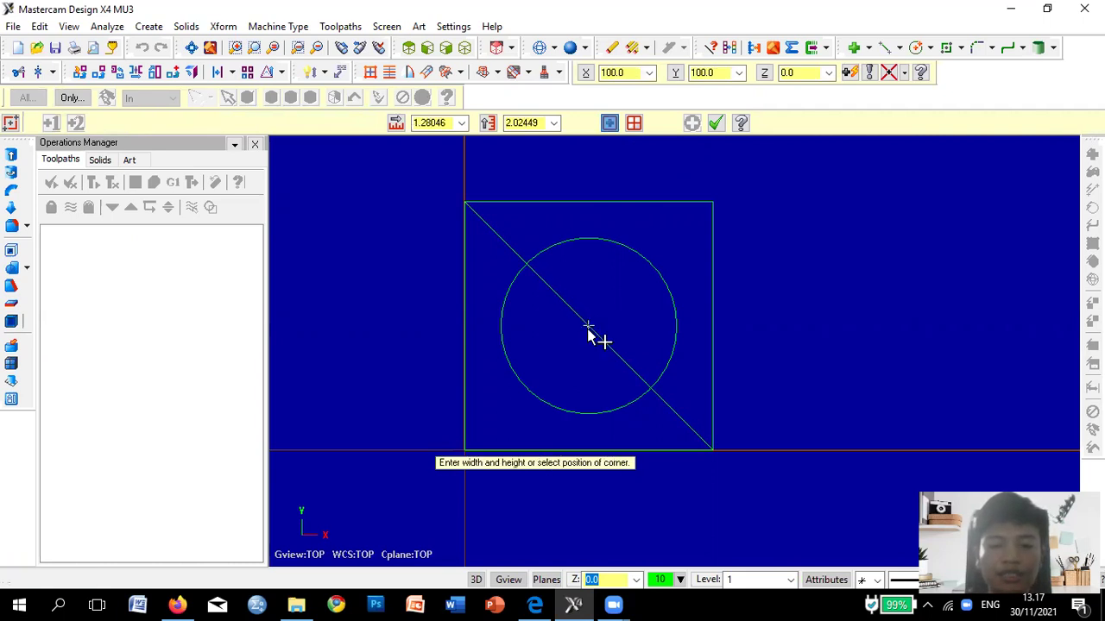
{"action": "left_click", "coordinate": [681, 422]}
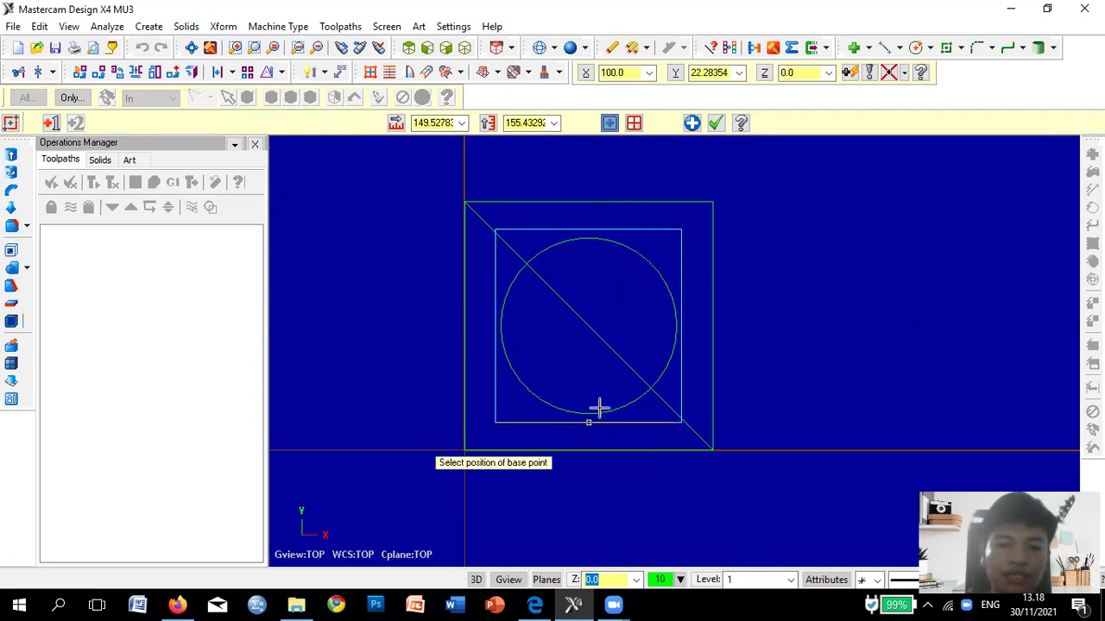
Set the centred rectangle's height and width to 141.42 each, rechecking the size in the TA Milling B drawing, and accept it.
{"action": "left_click", "coordinate": [528, 122]}
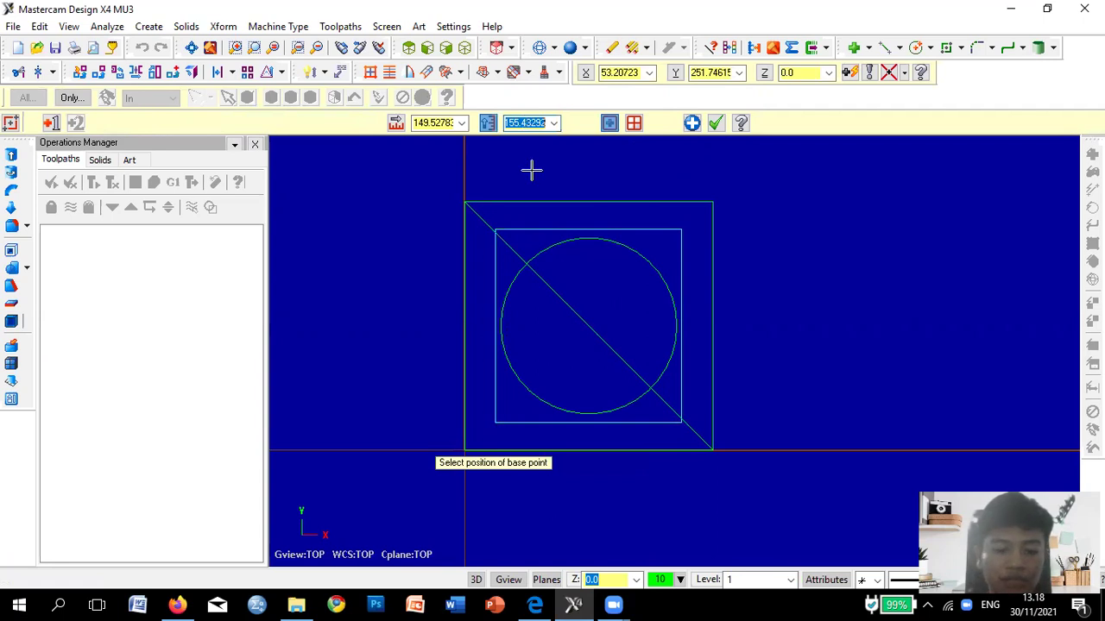
{"action": "type", "text": "141."}
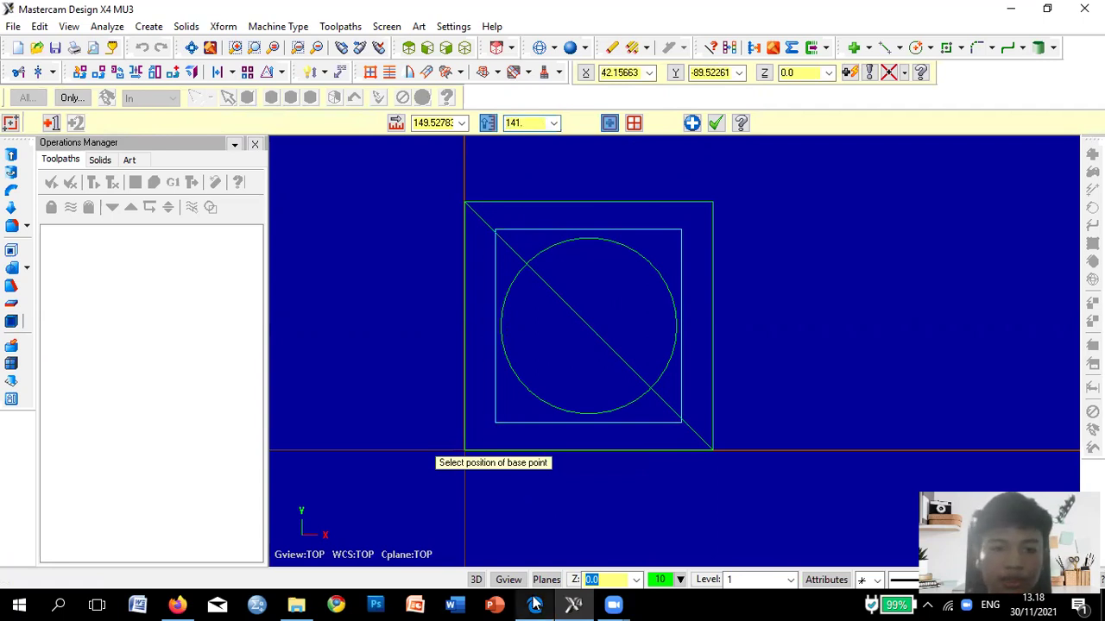
{"action": "left_click", "coordinate": [535, 604]}
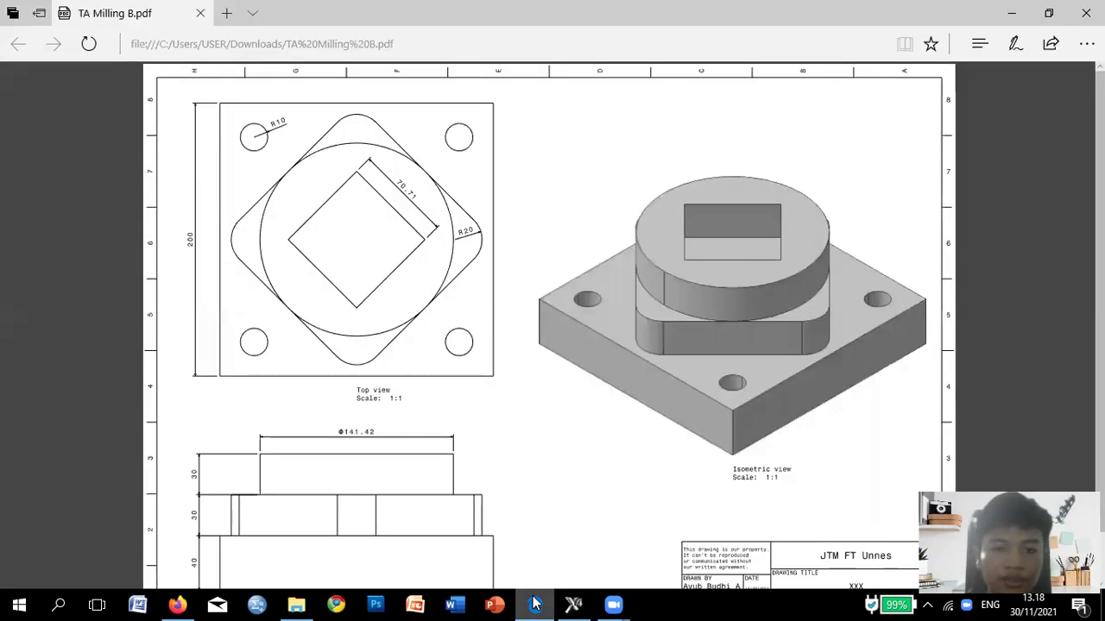
{"action": "key", "text": "alt+Tab"}
{"action": "left_click", "coordinate": [532, 124]}
{"action": "double_click", "coordinate": [532, 122]}
{"action": "type", "text": "141.42"}
{"action": "double_click", "coordinate": [432, 126]}
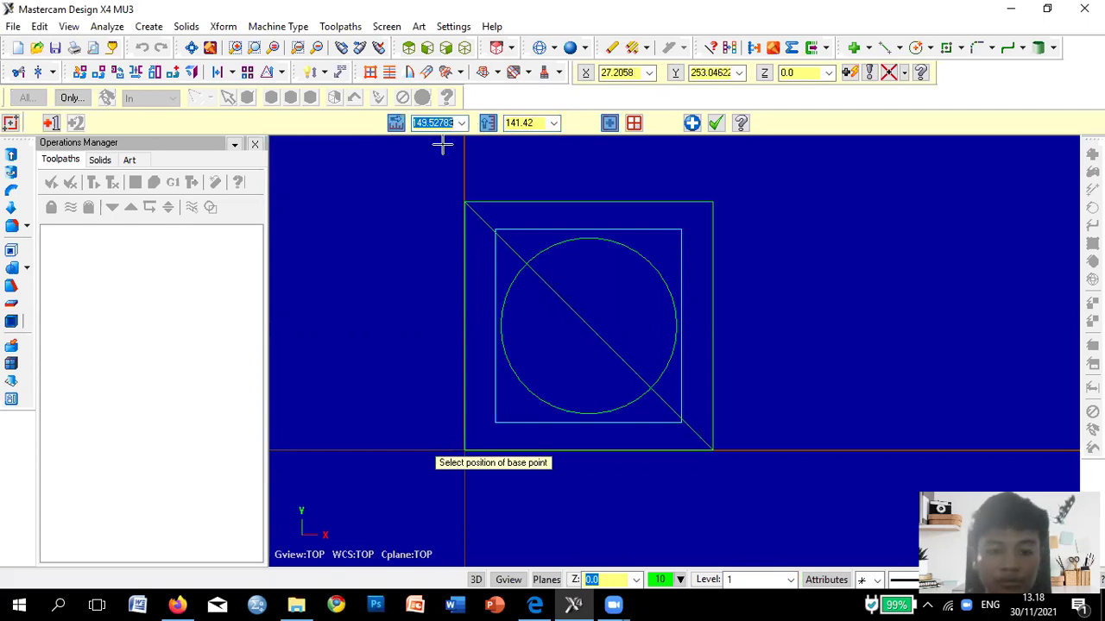
{"action": "type", "text": "141"}
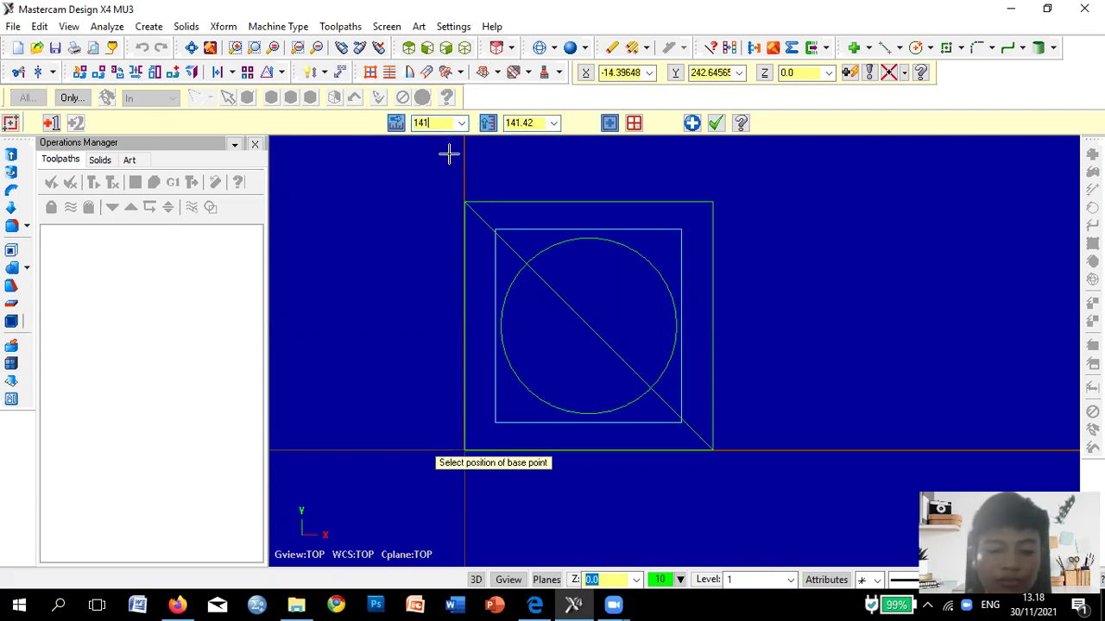
{"action": "type", "text": ".42"}
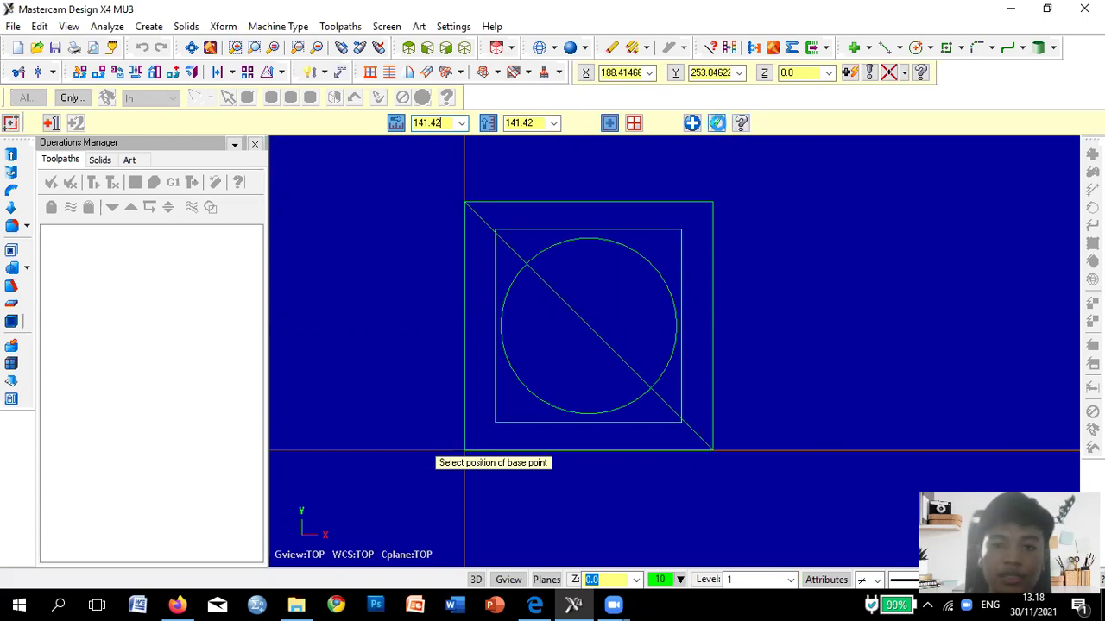
{"action": "left_click", "coordinate": [716, 122]}
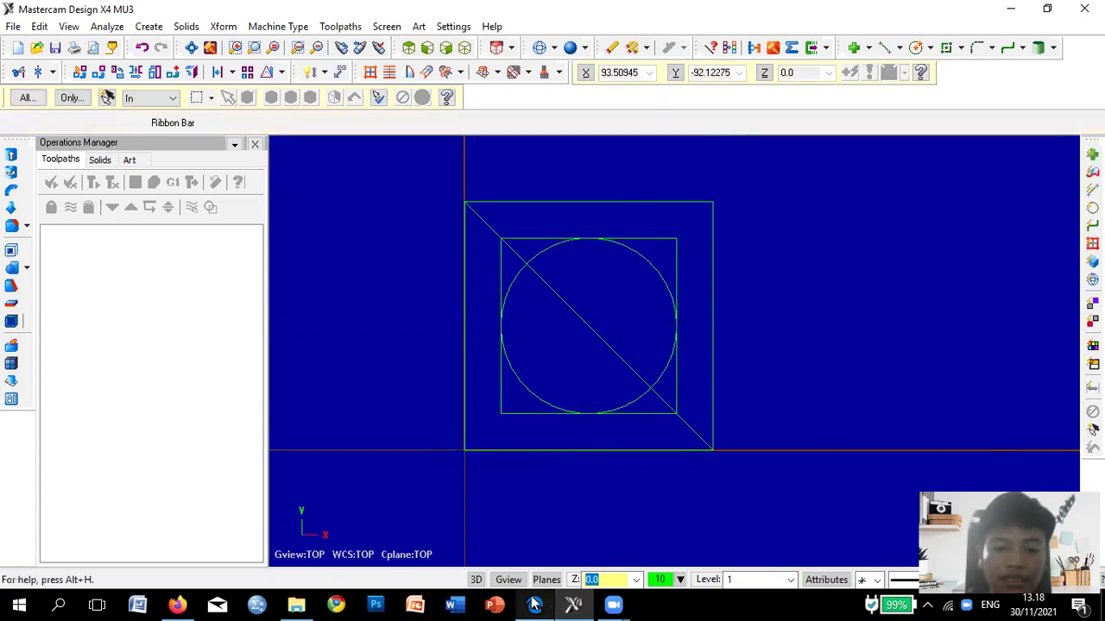
Check the rotated square's orientation in the TA Milling B drawing, return to Mastercam and delete the plate's diagonal construction line.
{"action": "left_click", "coordinate": [534, 605]}
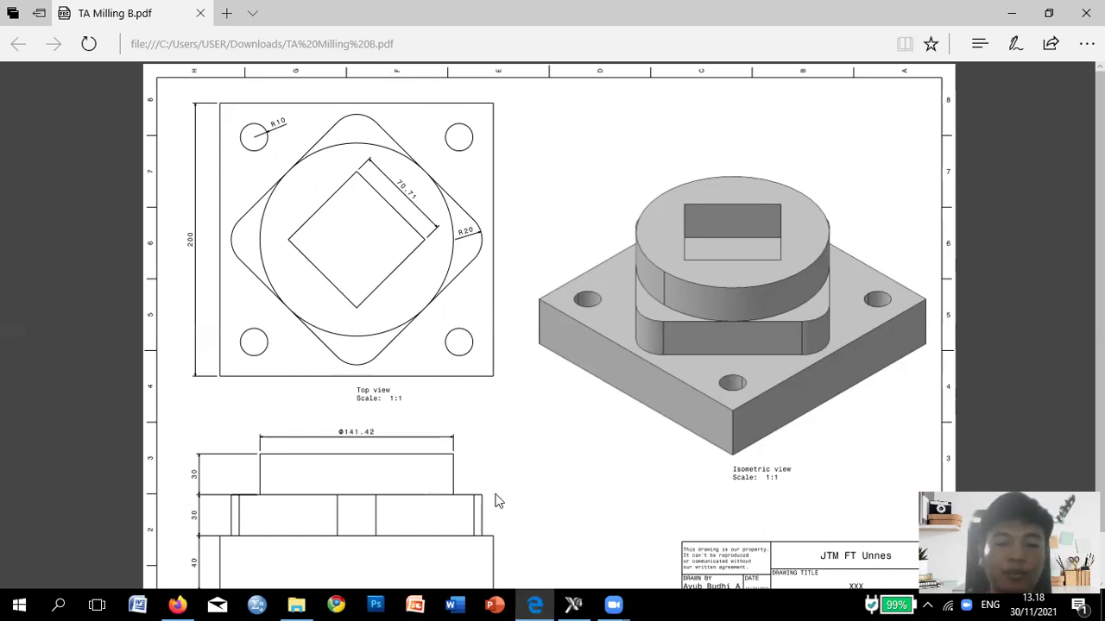
{"action": "left_click", "coordinate": [584, 603]}
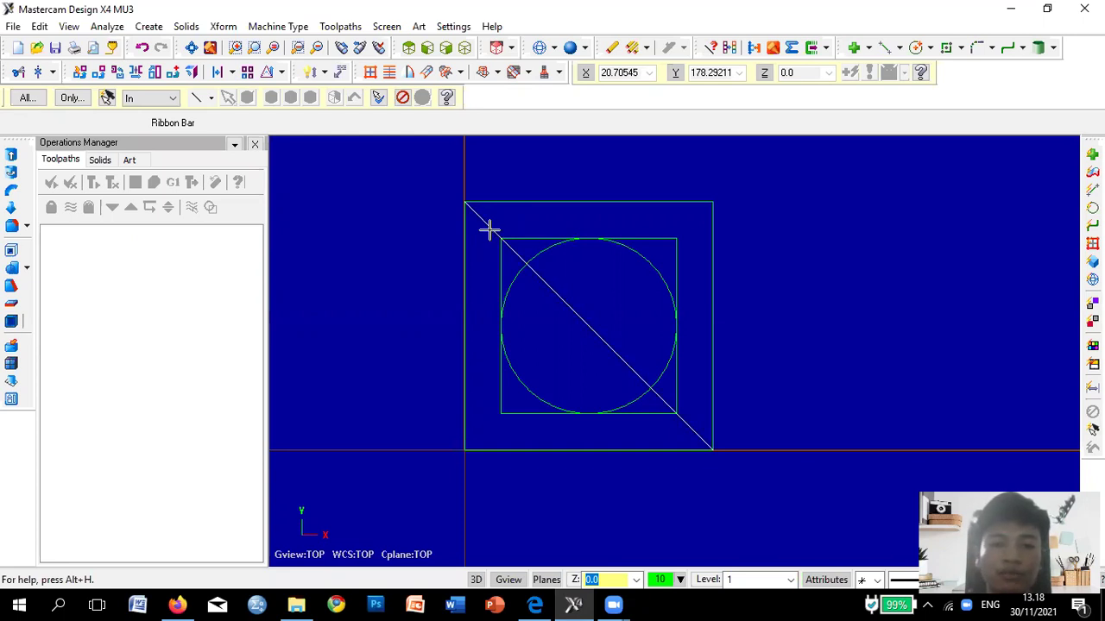
{"action": "key", "text": "Delete"}
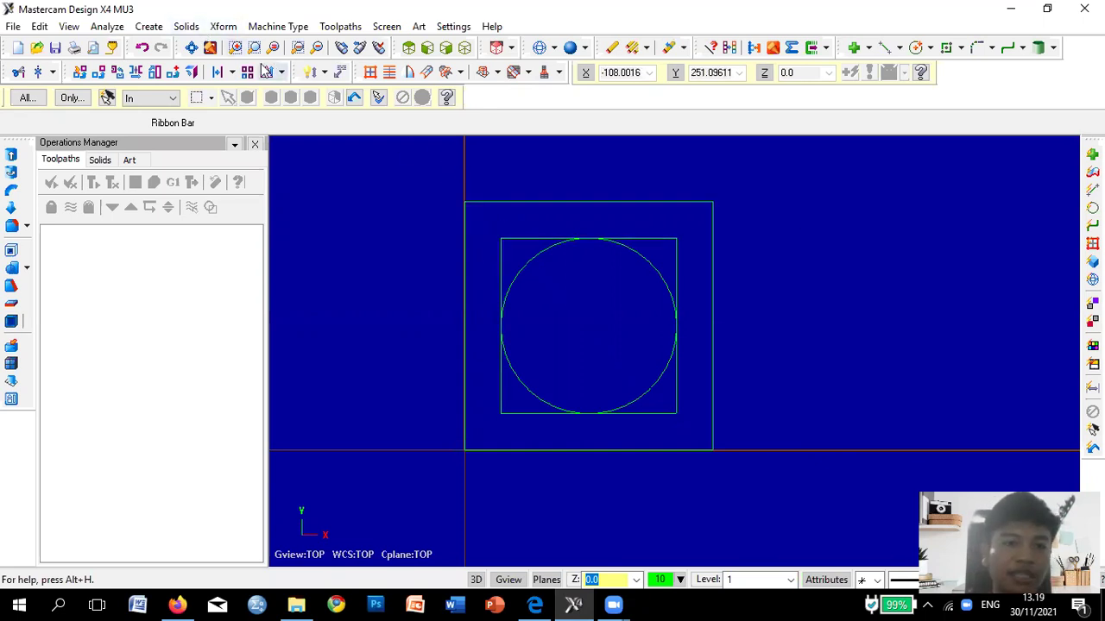
Rotate the 141.42 square 45 degrees about the circle's centre, moving it instead of copying, and accept.
{"action": "left_click", "coordinate": [223, 27]}
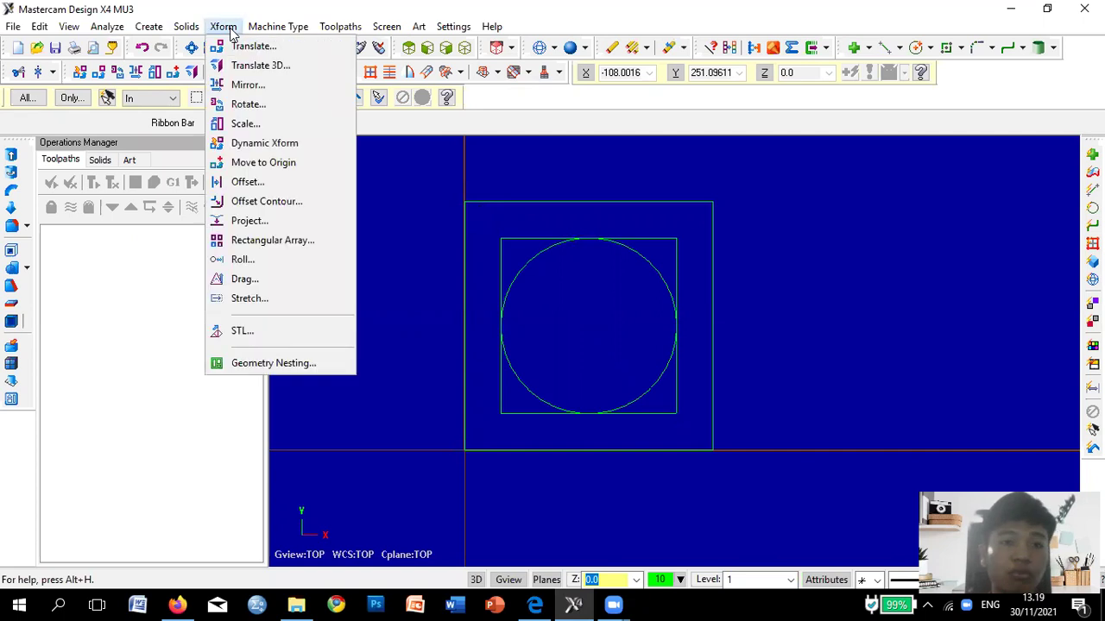
{"action": "left_click", "coordinate": [250, 105]}
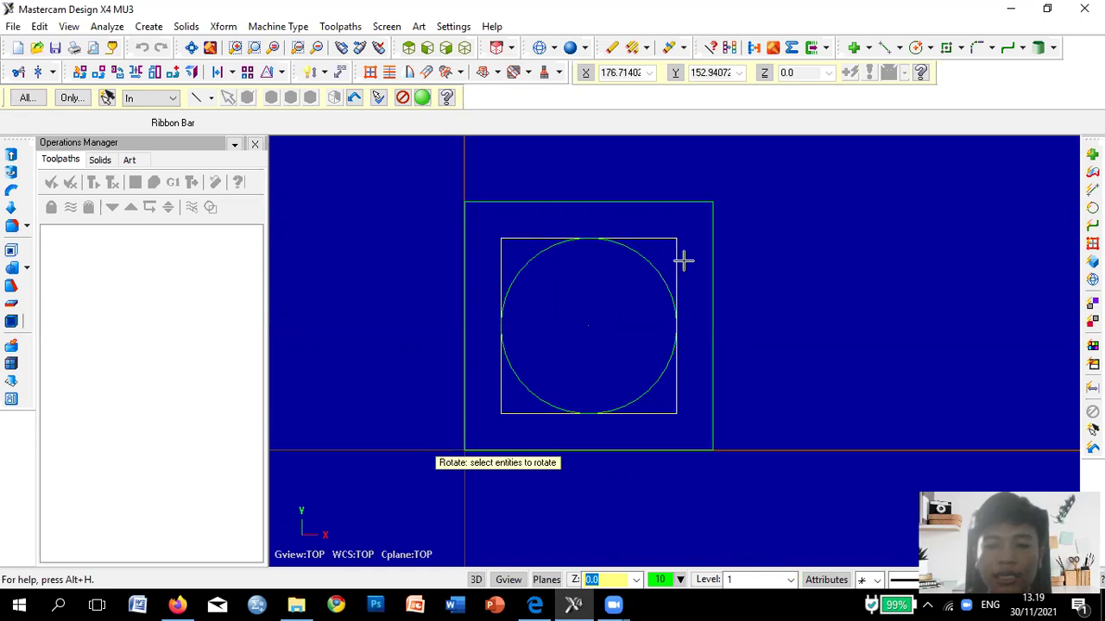
{"action": "key", "text": "Return"}
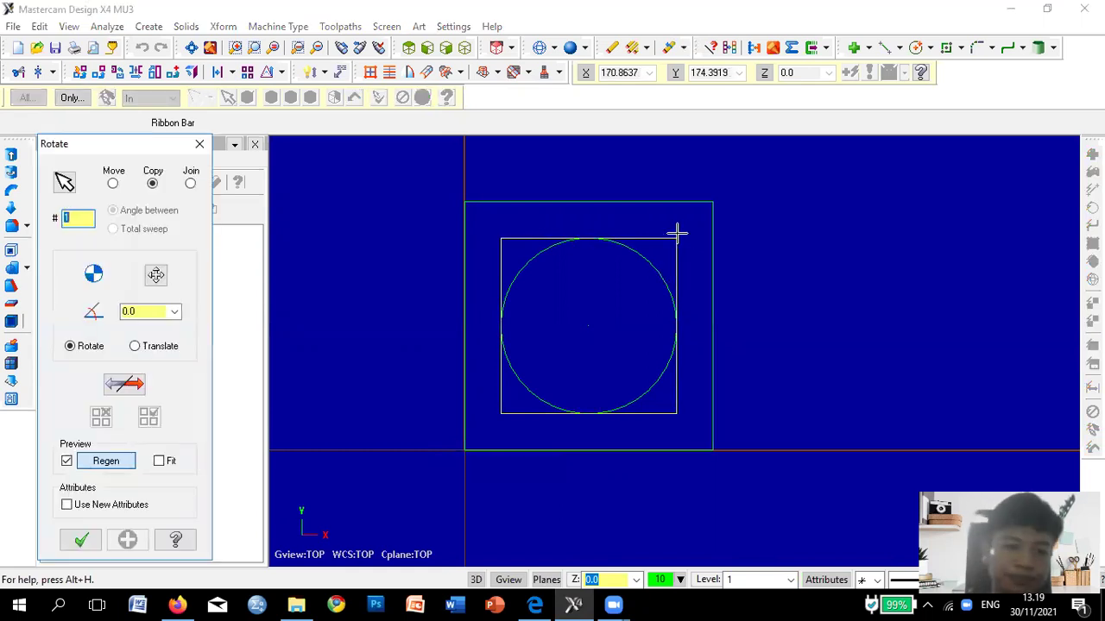
{"action": "left_click", "coordinate": [115, 187]}
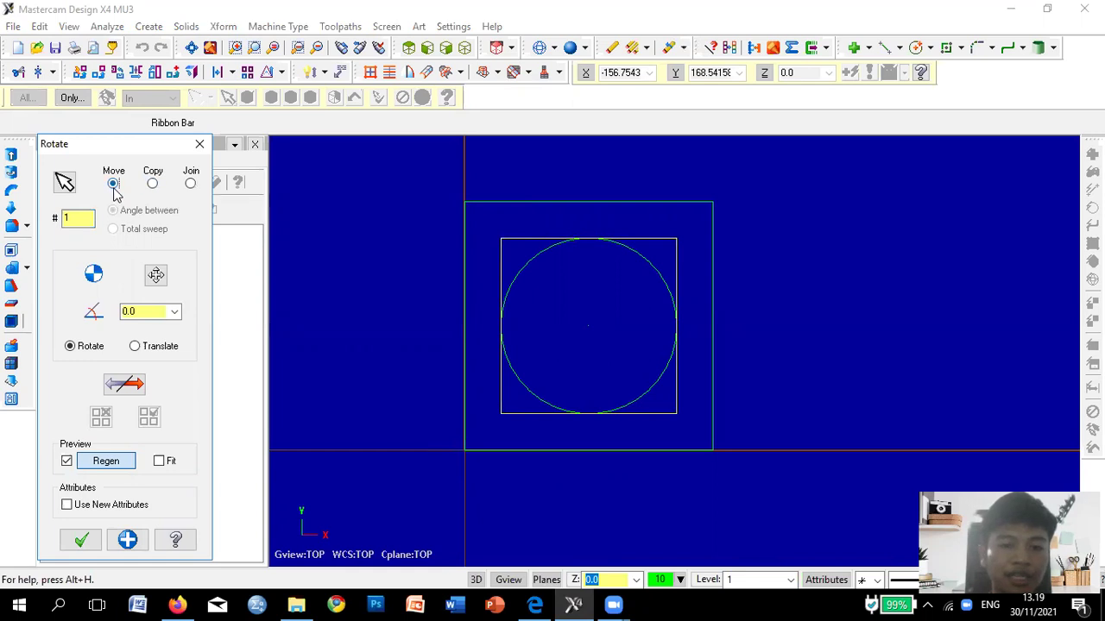
{"action": "left_click", "coordinate": [155, 275]}
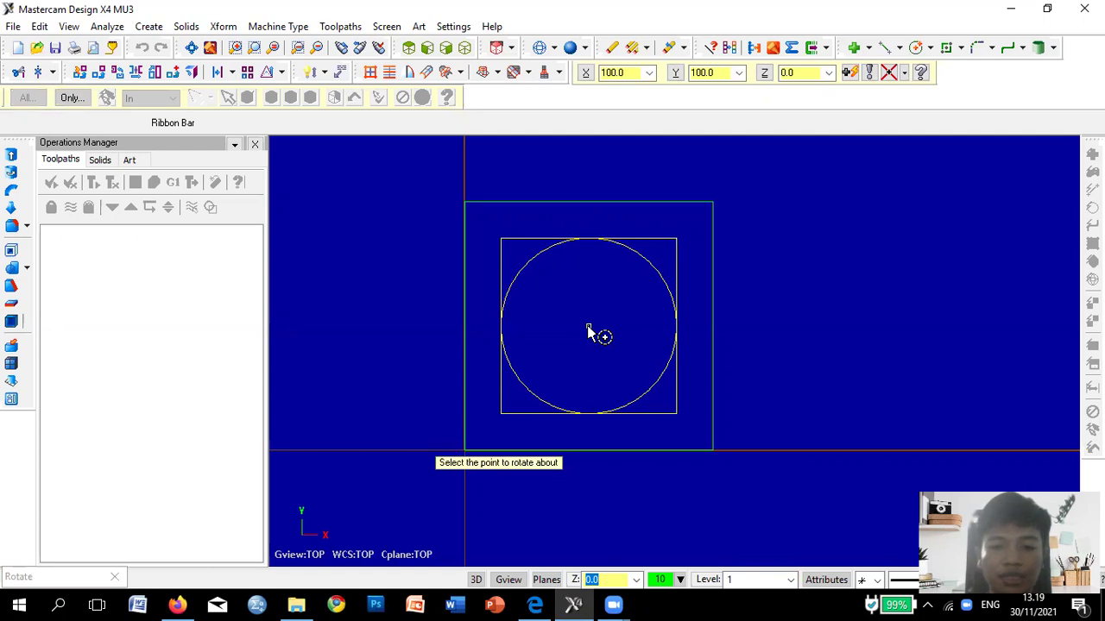
{"action": "left_click", "coordinate": [588, 327]}
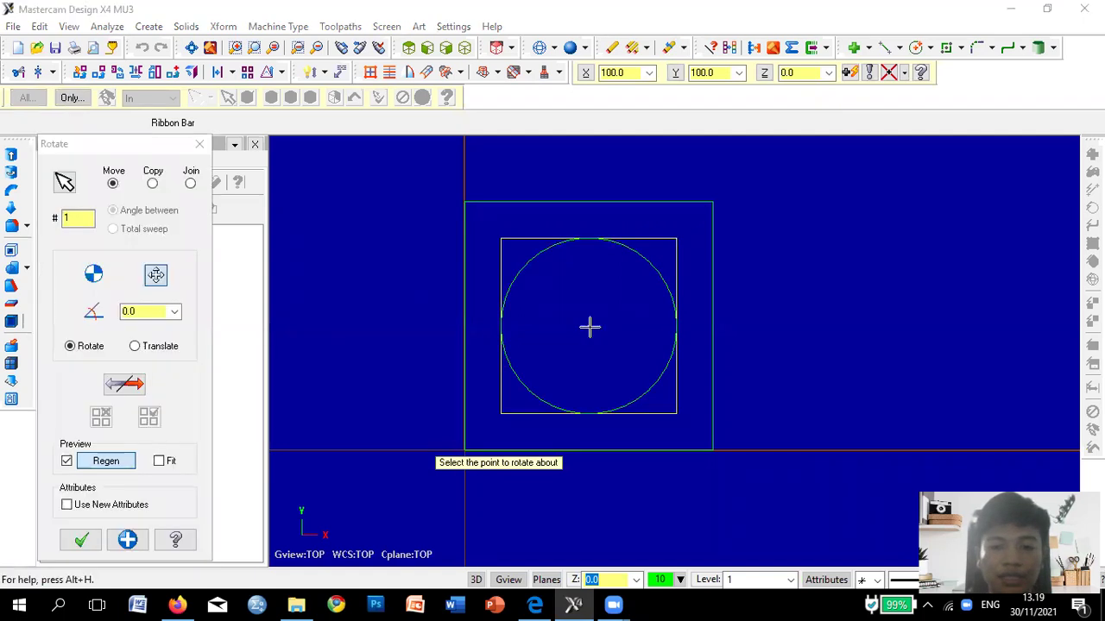
{"action": "double_click", "coordinate": [152, 312]}
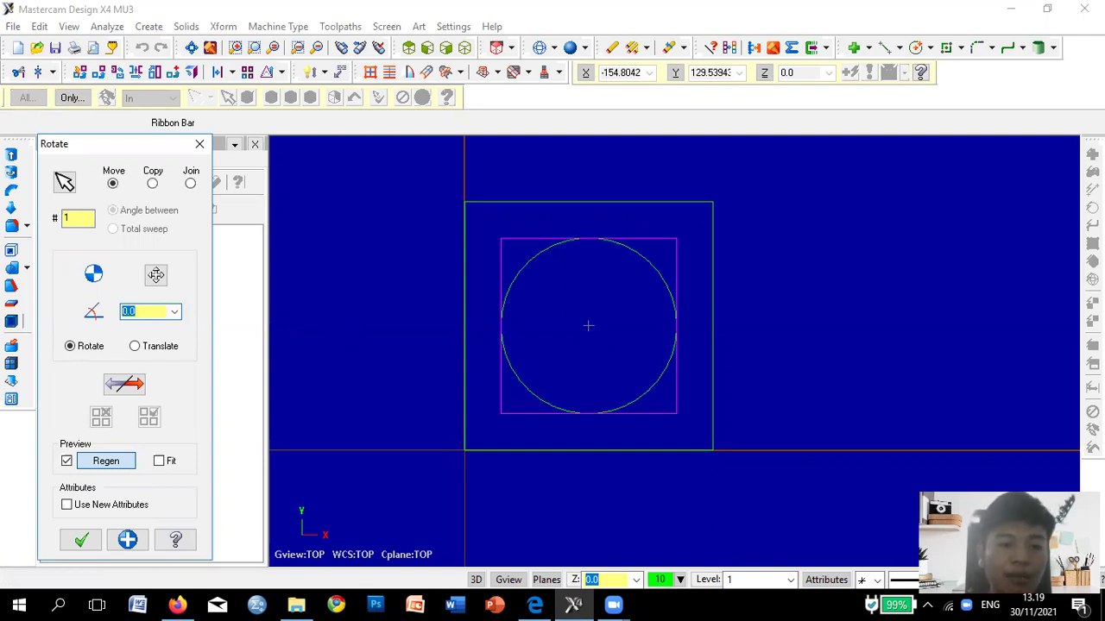
{"action": "type", "text": "5"}
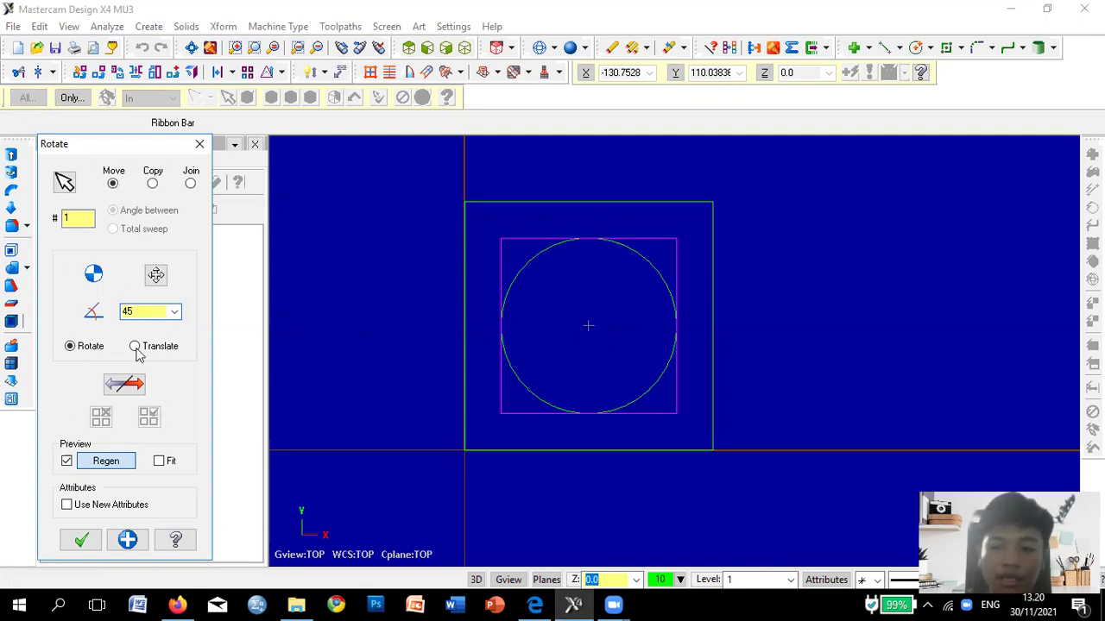
{"action": "left_click", "coordinate": [79, 544]}
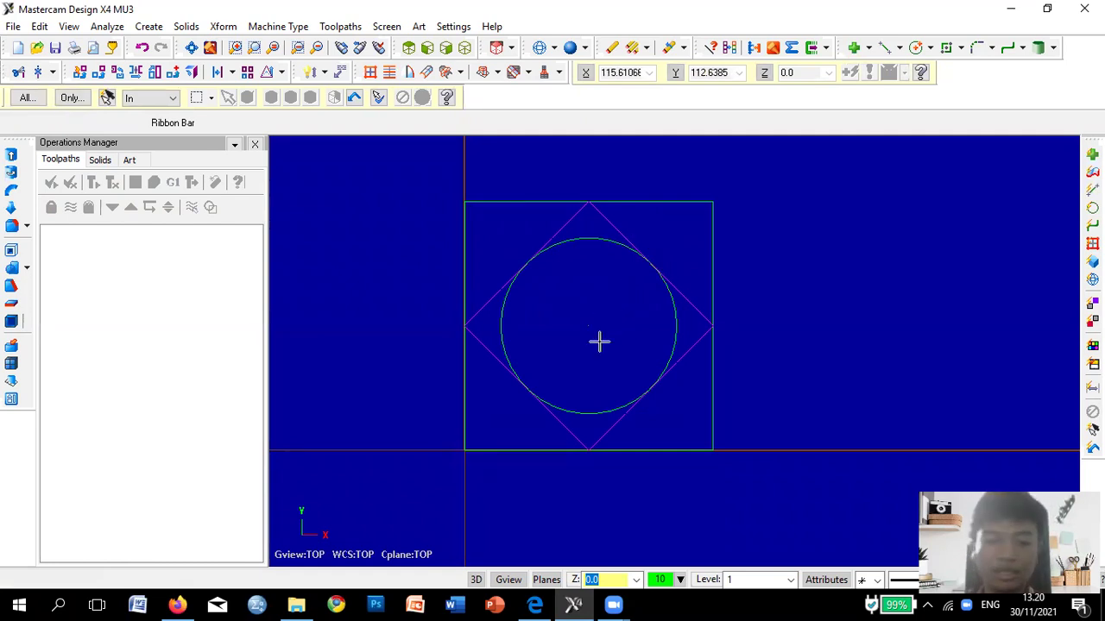
Look up the square's corner radius in the TA Milling B drawing, return to Mastercam and fillet its right corner with radius 20.
{"action": "left_click", "coordinate": [537, 604]}
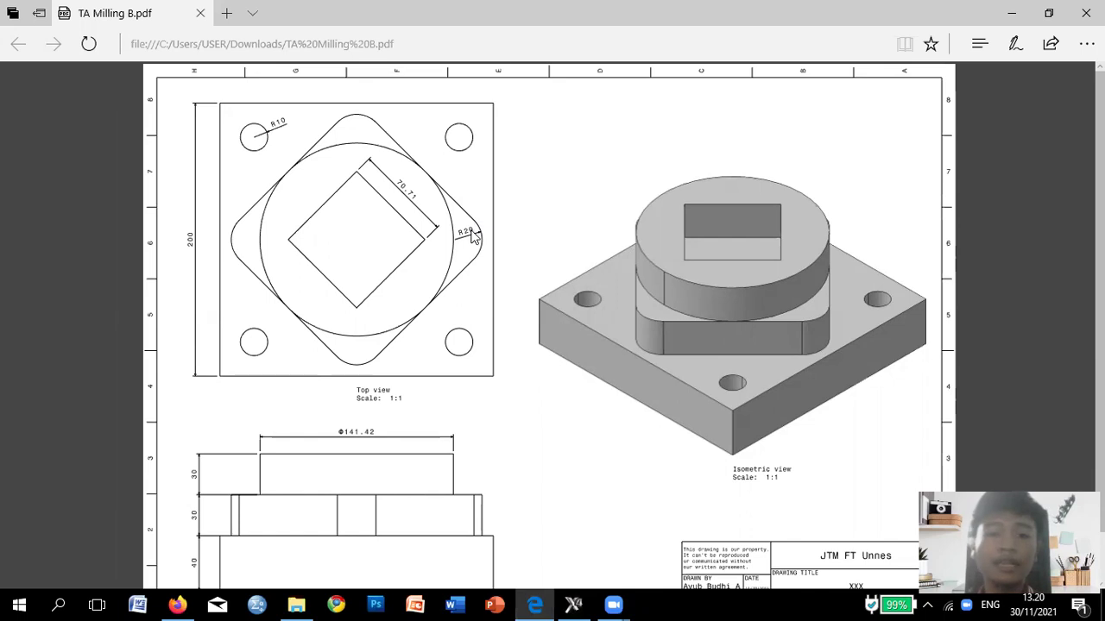
{"action": "left_click", "coordinate": [573, 604]}
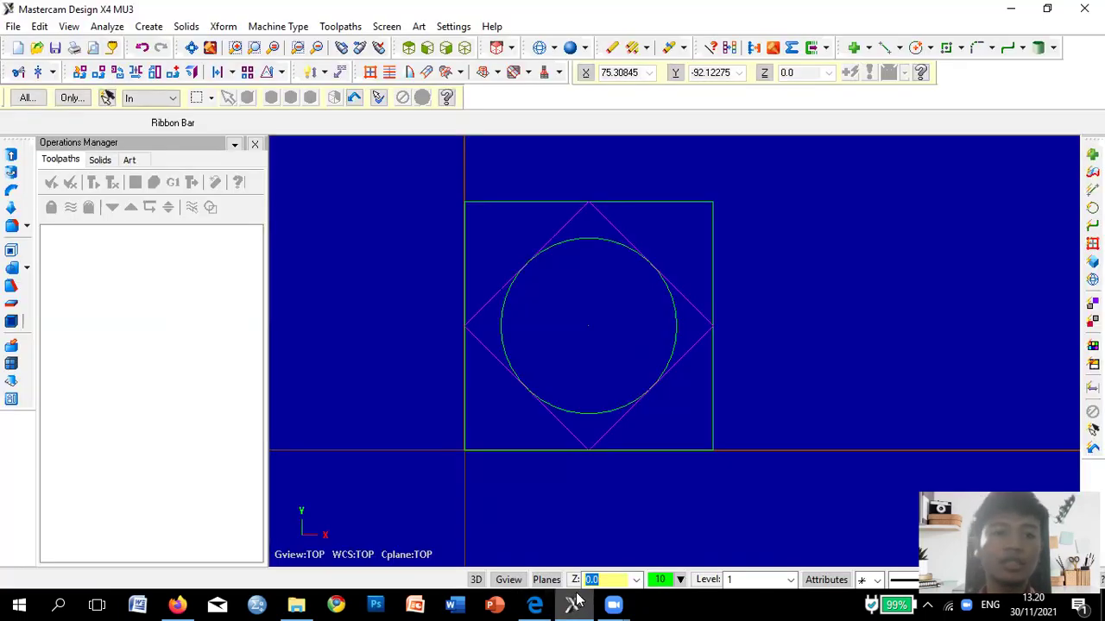
{"action": "left_click", "coordinate": [980, 48]}
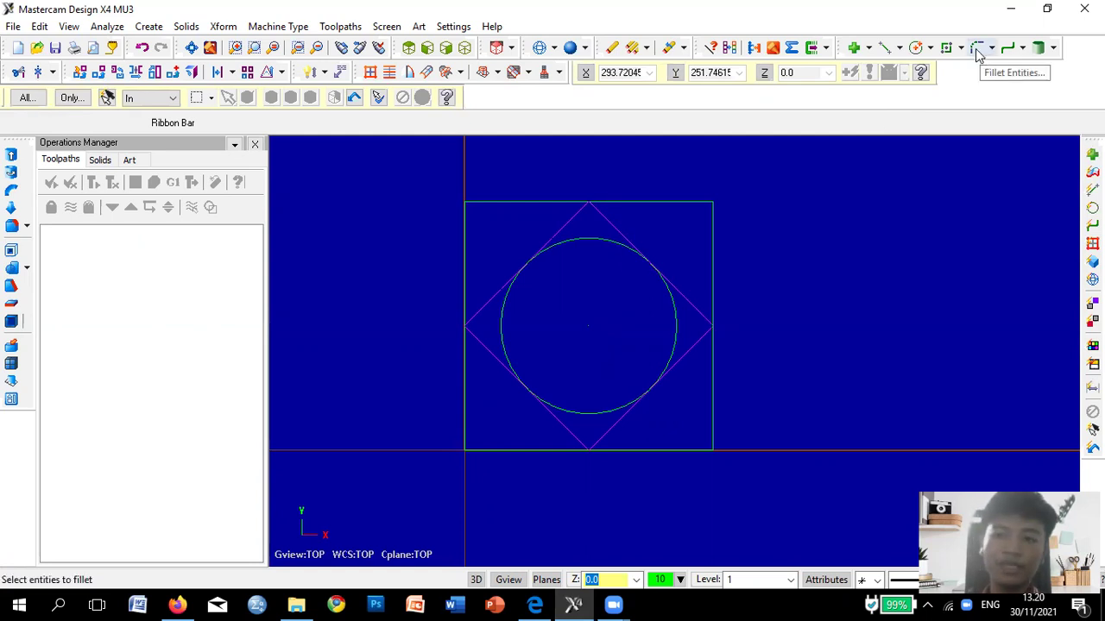
{"action": "left_click", "coordinate": [977, 49]}
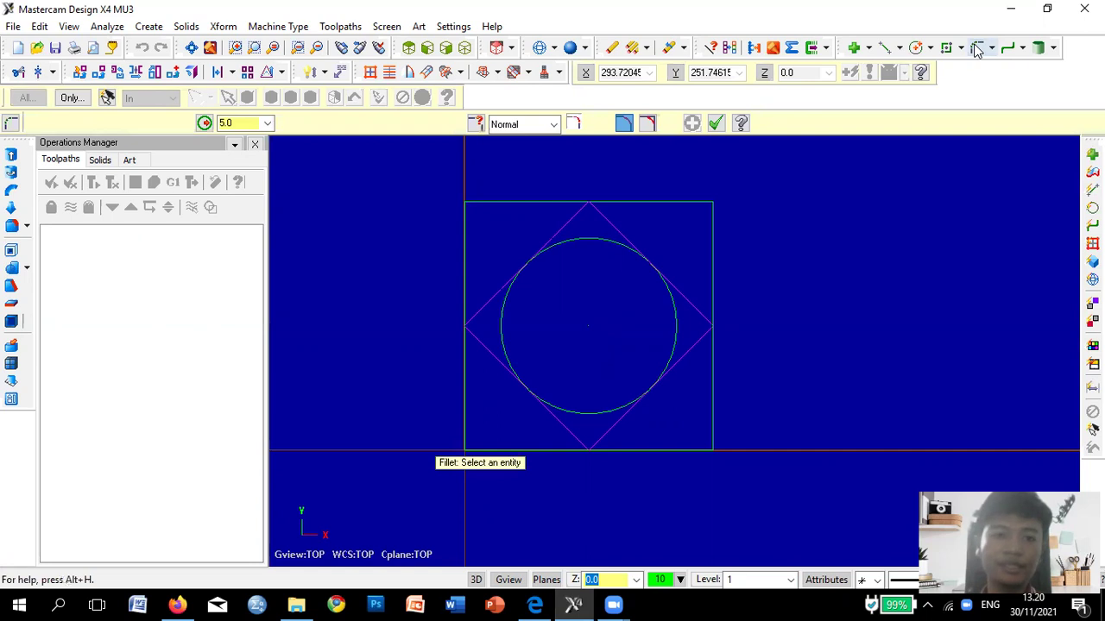
{"action": "double_click", "coordinate": [239, 127]}
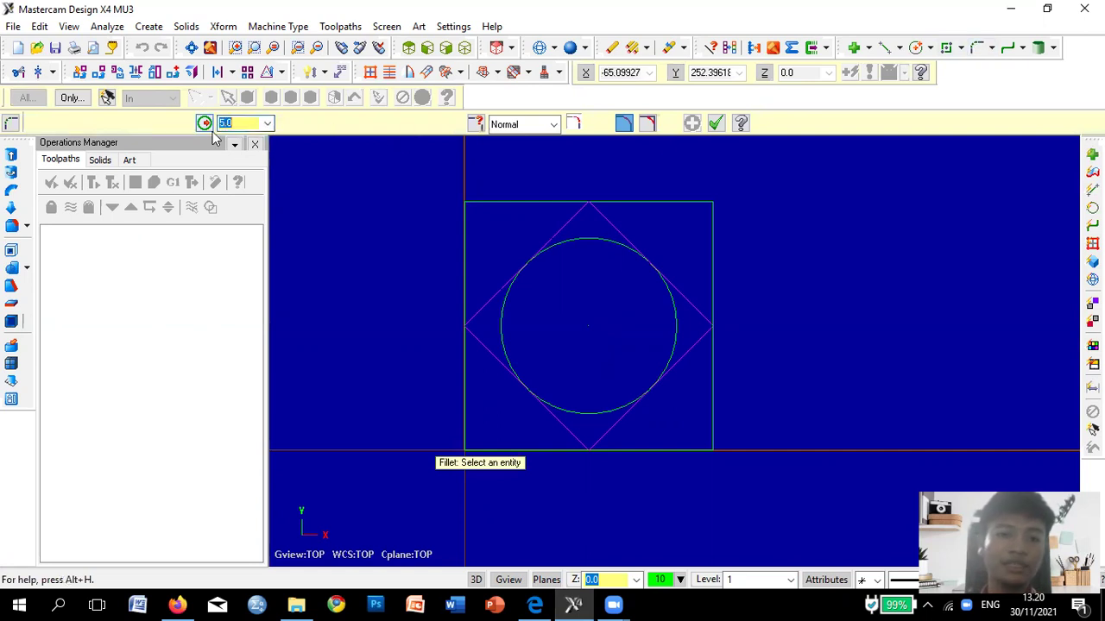
{"action": "type", "text": "20"}
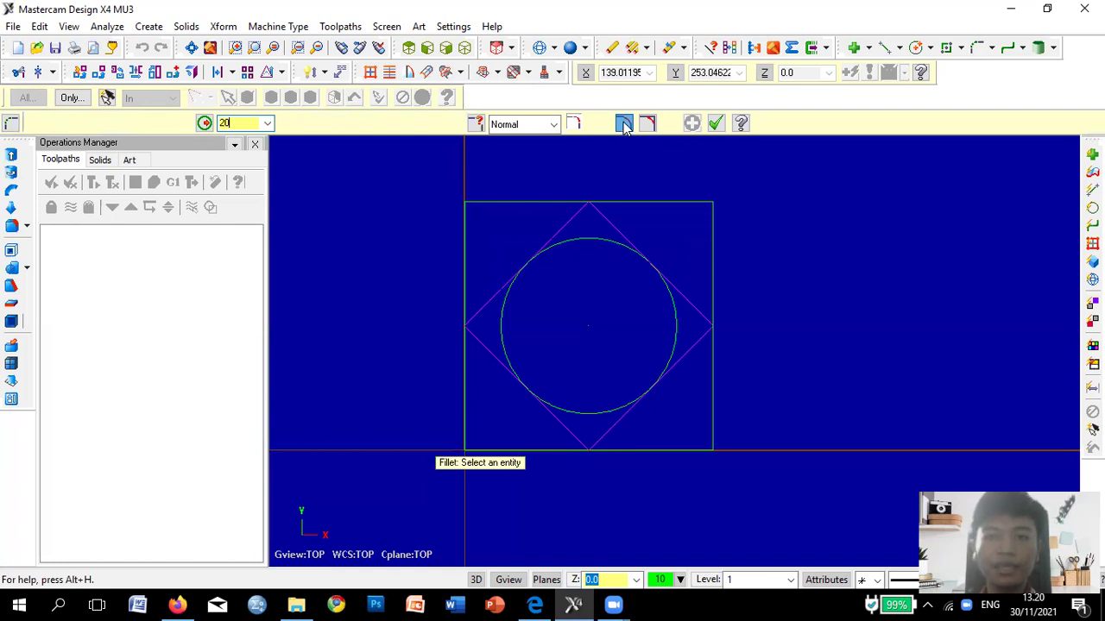
{"action": "left_click", "coordinate": [687, 299]}
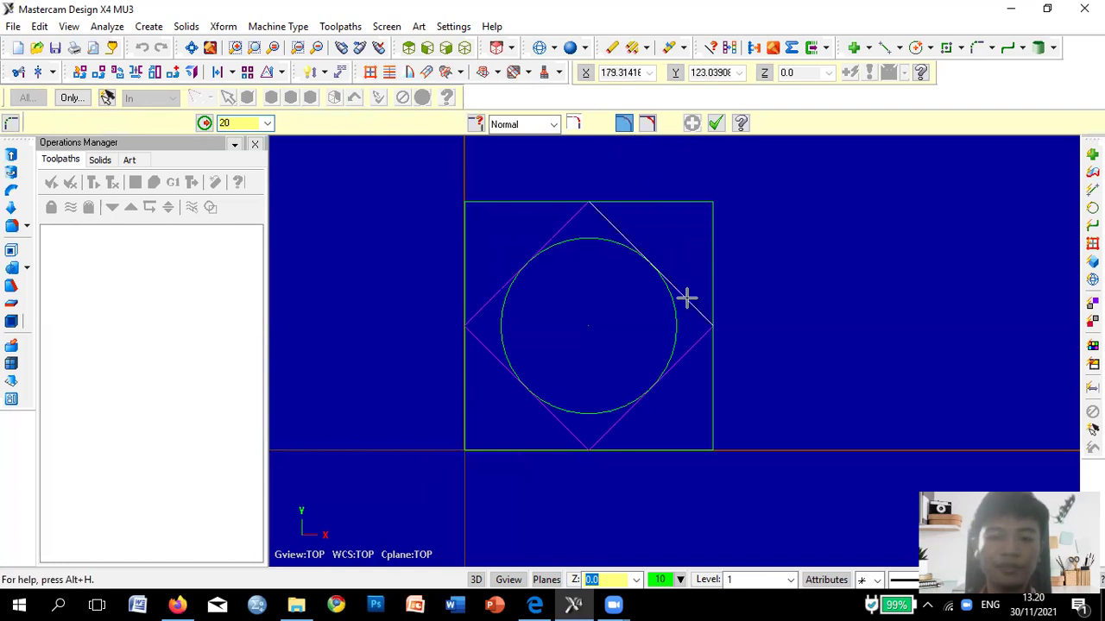
{"action": "left_click", "coordinate": [685, 348]}
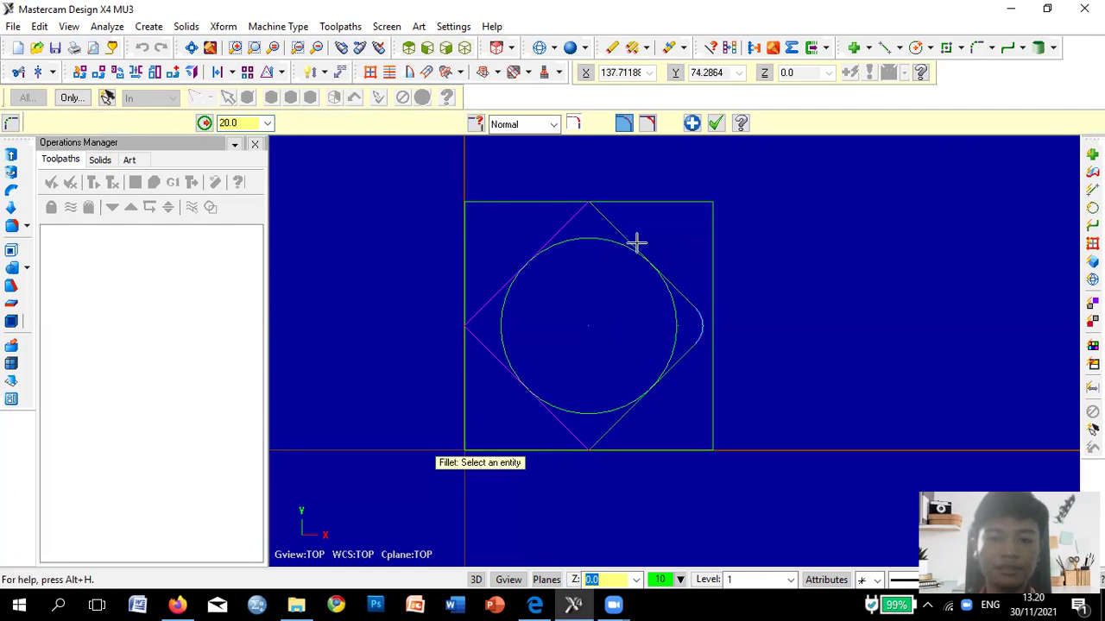
Fillet the rotated square's top, left and bottom corners with radius 20 and accept the fillets.
{"action": "left_click", "coordinate": [611, 223]}
{"action": "left_click", "coordinate": [568, 220]}
{"action": "left_click", "coordinate": [489, 299]}
{"action": "left_click", "coordinate": [488, 347]}
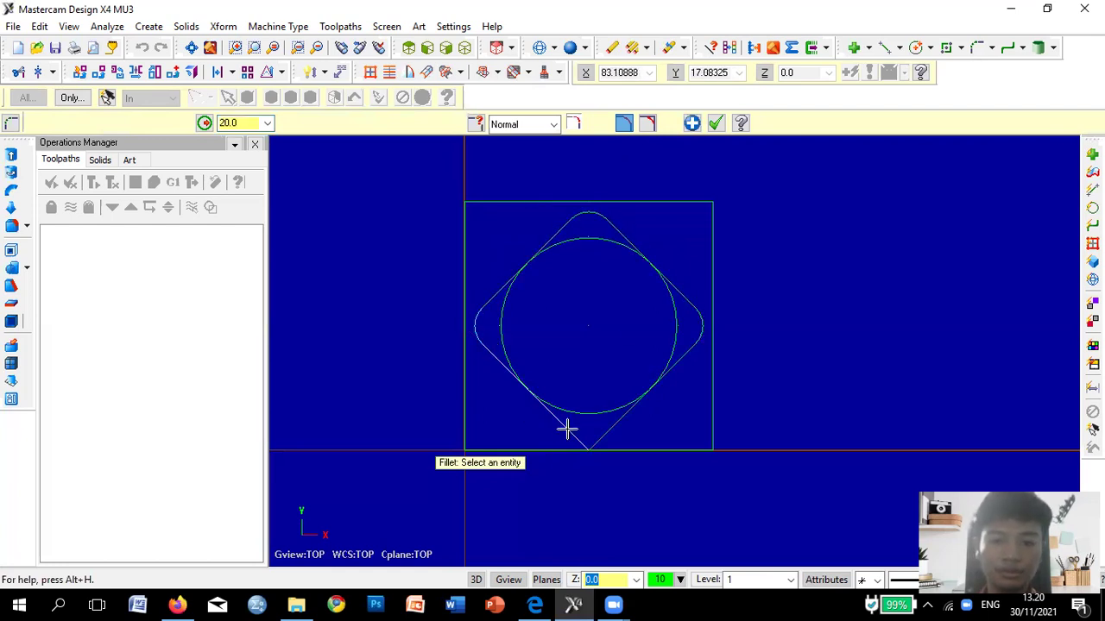
{"action": "left_click", "coordinate": [567, 430]}
{"action": "left_click", "coordinate": [607, 432]}
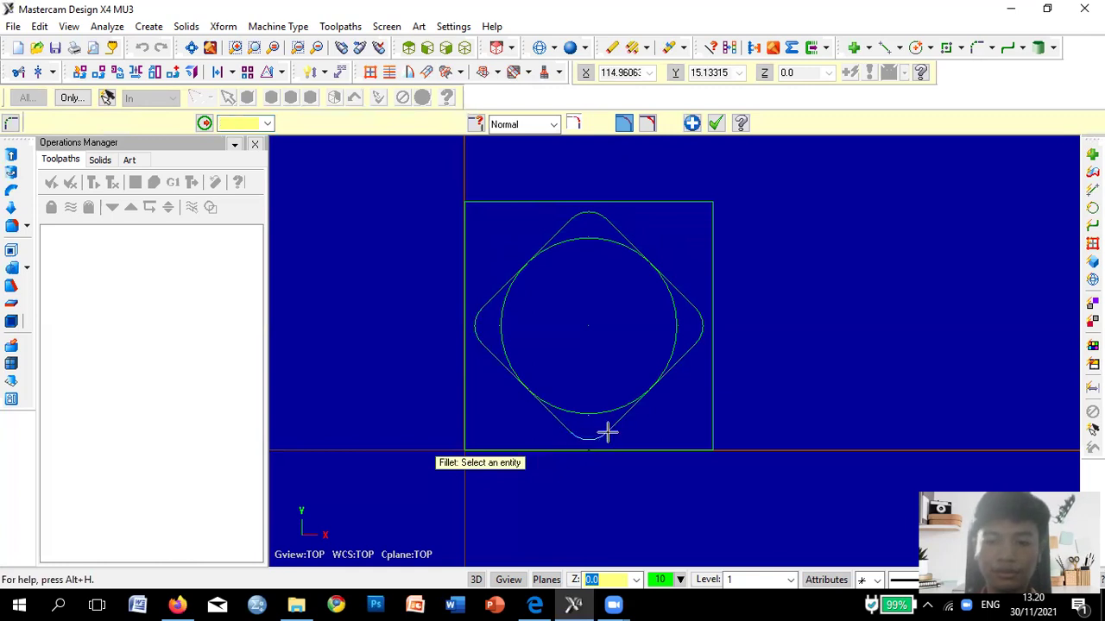
{"action": "left_click", "coordinate": [717, 123]}
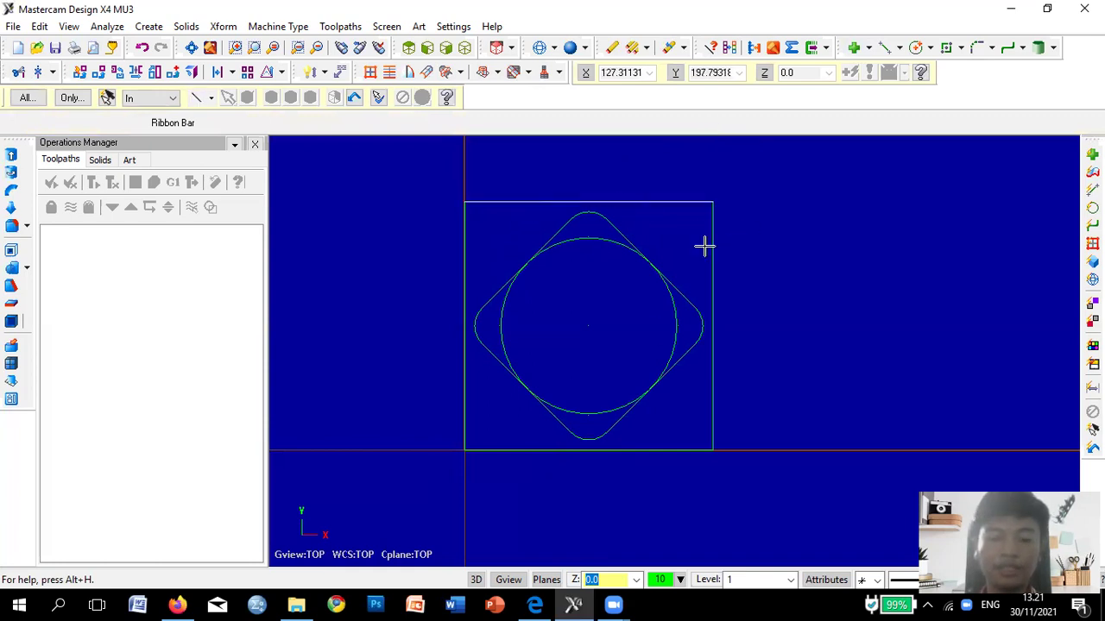
Check the corner holes in the TA Milling B drawing, then in Mastercam draw a 25 long line along the plate's top edge from its upper-left corner.
{"action": "left_click", "coordinate": [535, 604]}
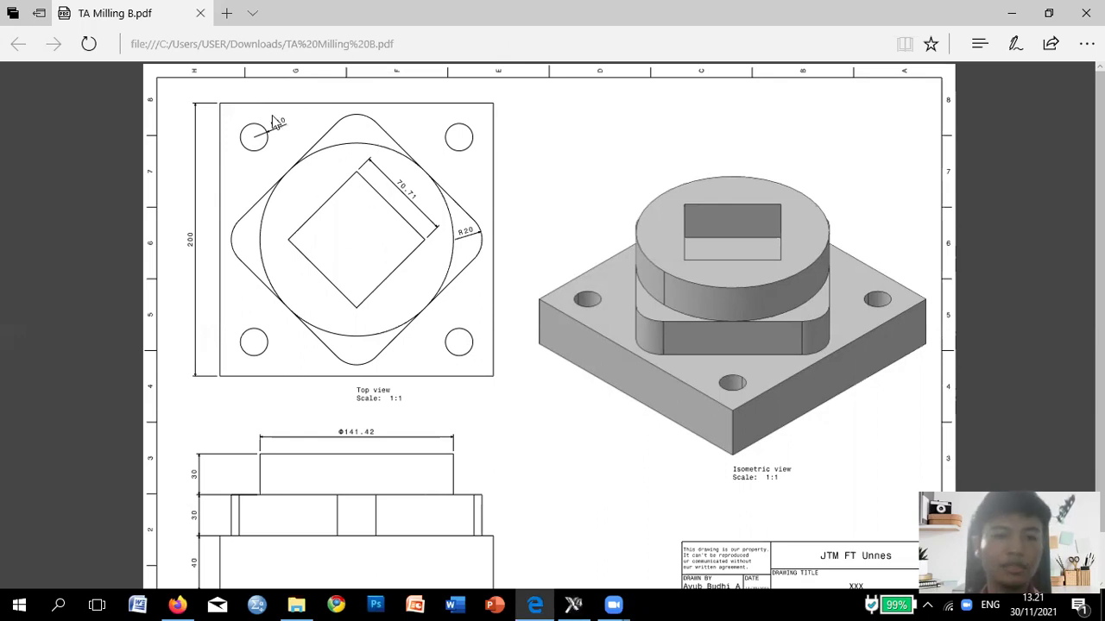
{"action": "left_click", "coordinate": [573, 604]}
{"action": "scroll", "coordinate": [766, 192], "scroll_direction": "up", "scroll_amount": 3}
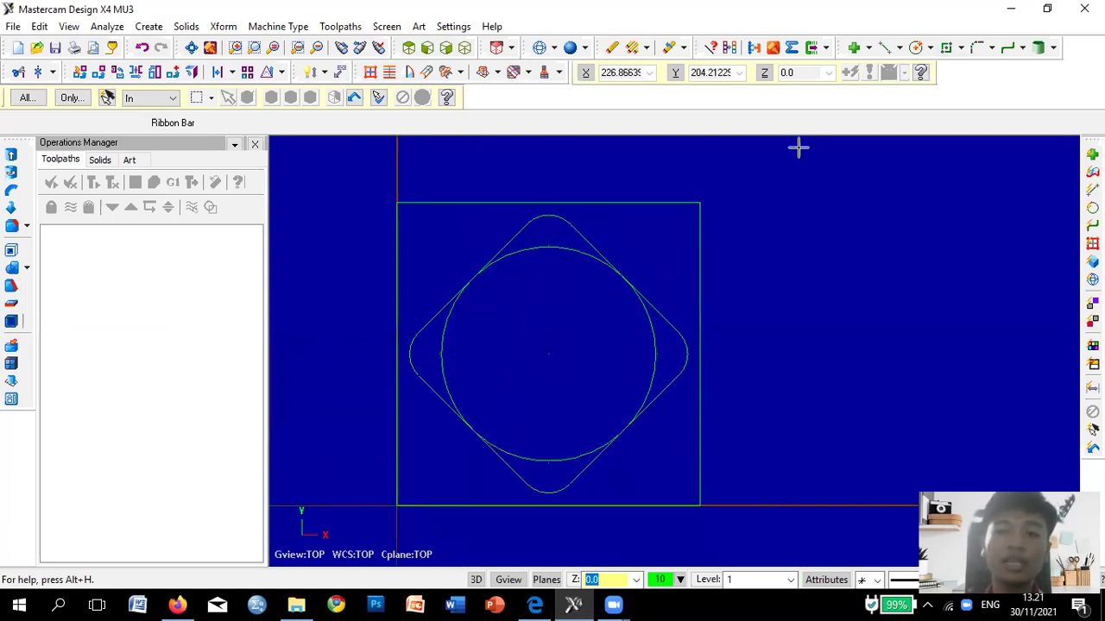
{"action": "left_click", "coordinate": [885, 46]}
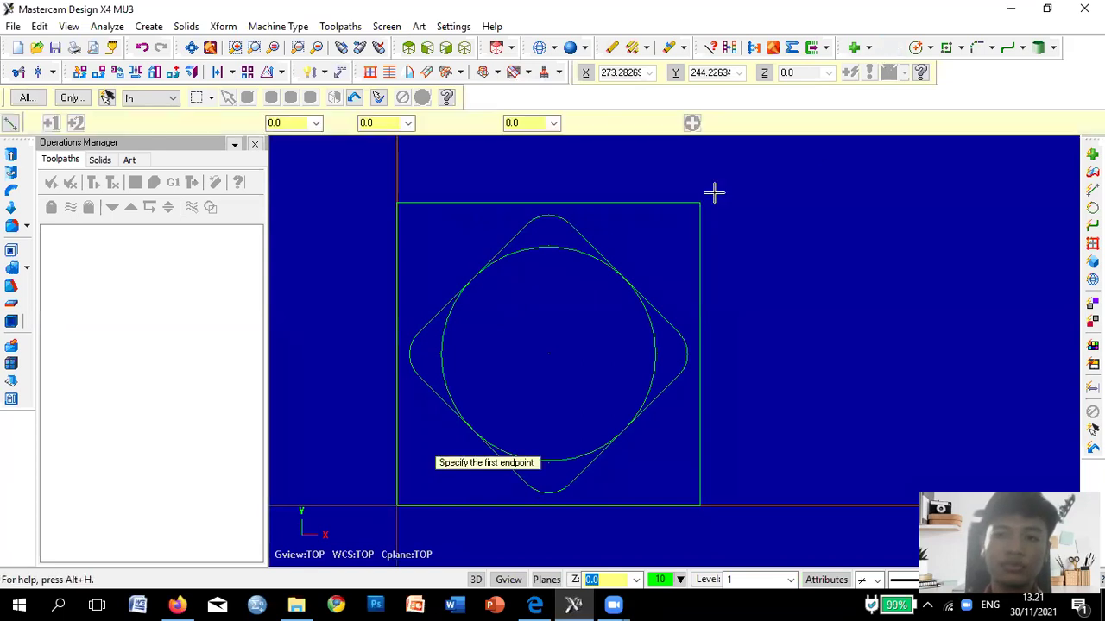
{"action": "left_click", "coordinate": [397, 204]}
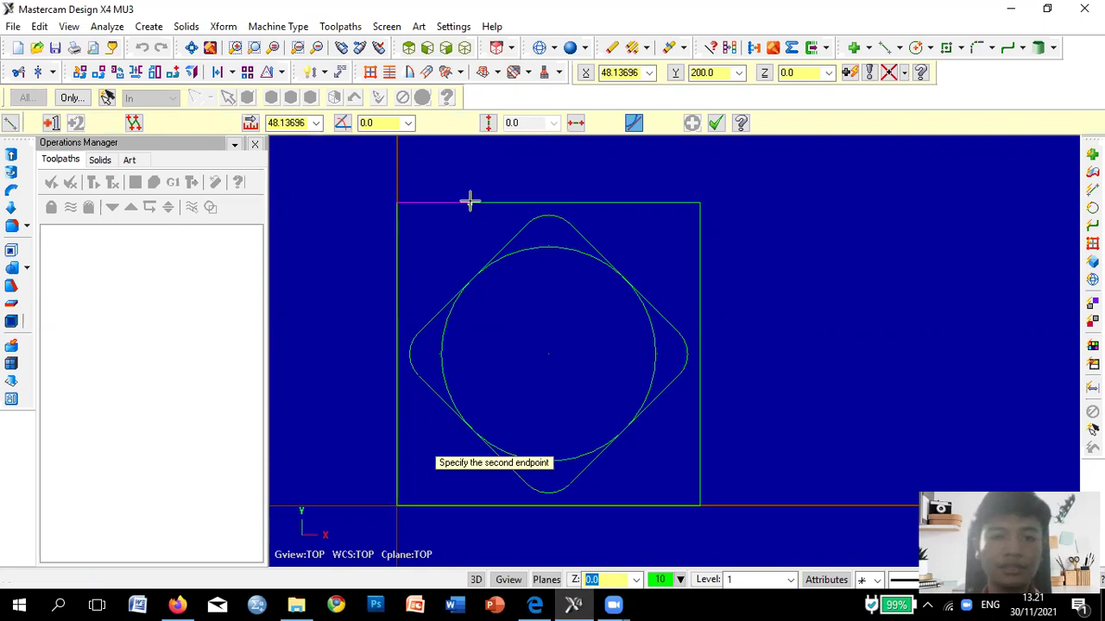
{"action": "left_click", "coordinate": [468, 203]}
{"action": "left_click", "coordinate": [302, 123]}
{"action": "type", "text": "25"}
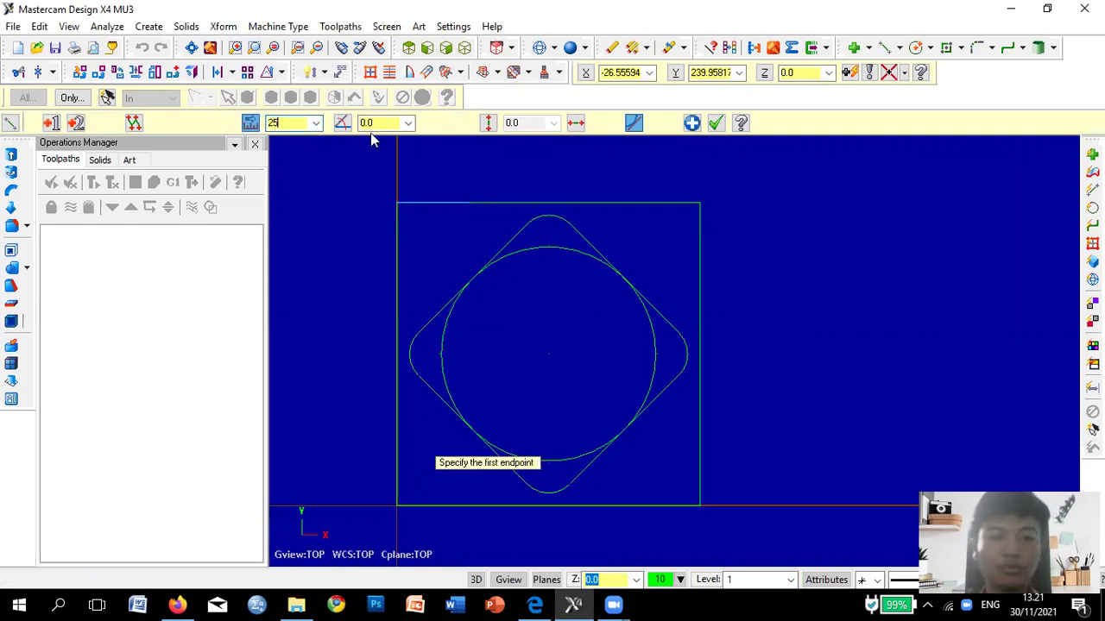
{"action": "left_click", "coordinate": [691, 125]}
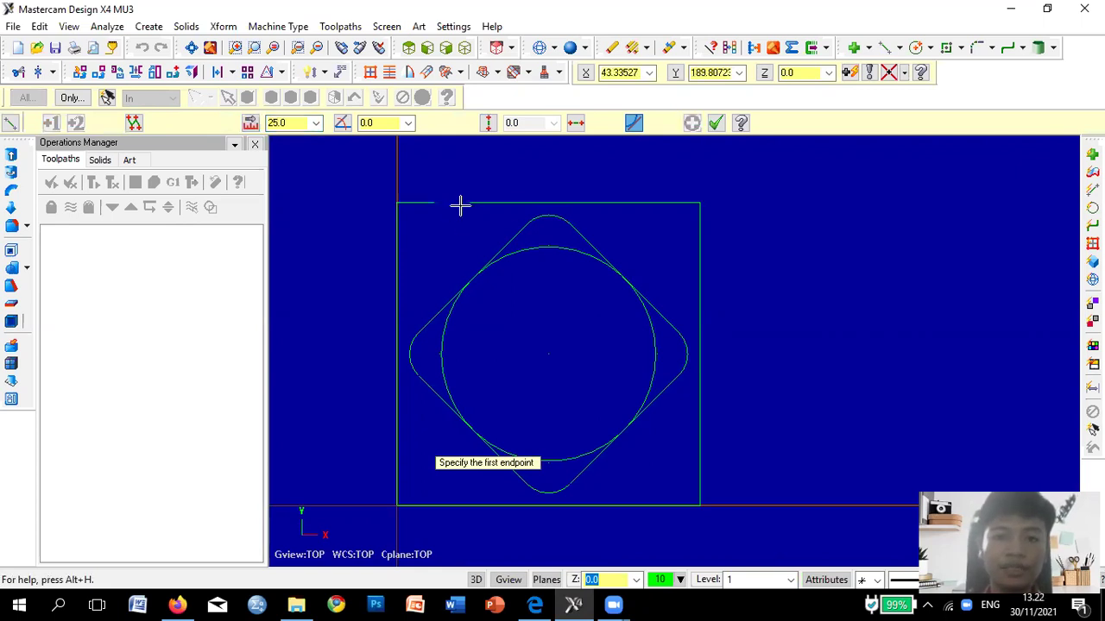
Draw a vertical line 25 long downward from the end of the 25 long top-edge line and accept it.
{"action": "scroll", "coordinate": [442, 197], "scroll_direction": "down", "scroll_amount": 2}
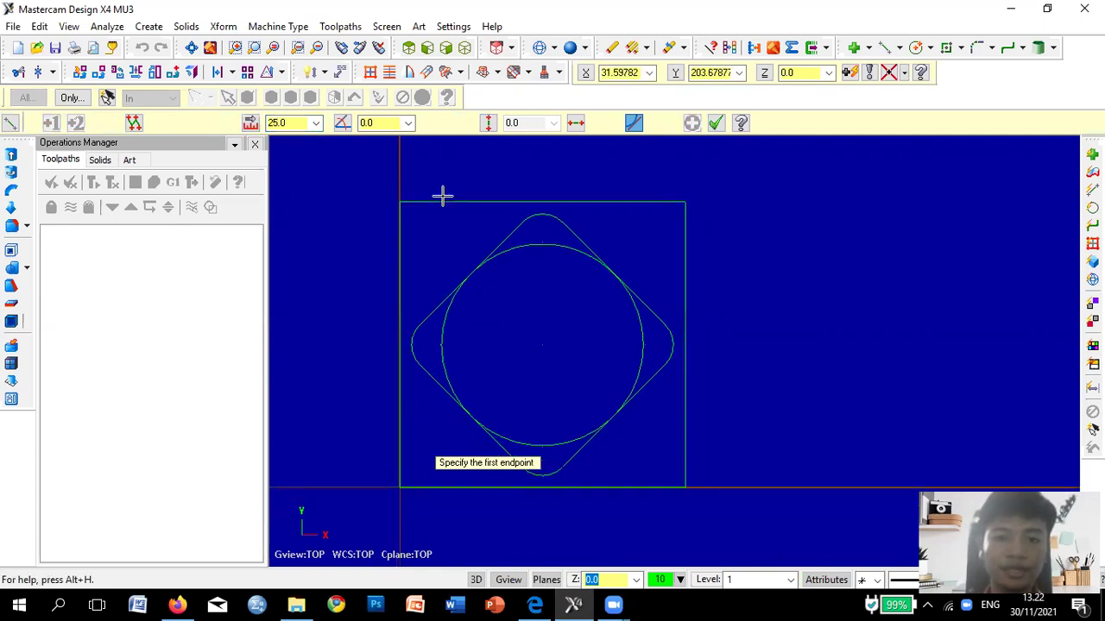
{"action": "scroll", "coordinate": [423, 202], "scroll_direction": "up", "scroll_amount": 2}
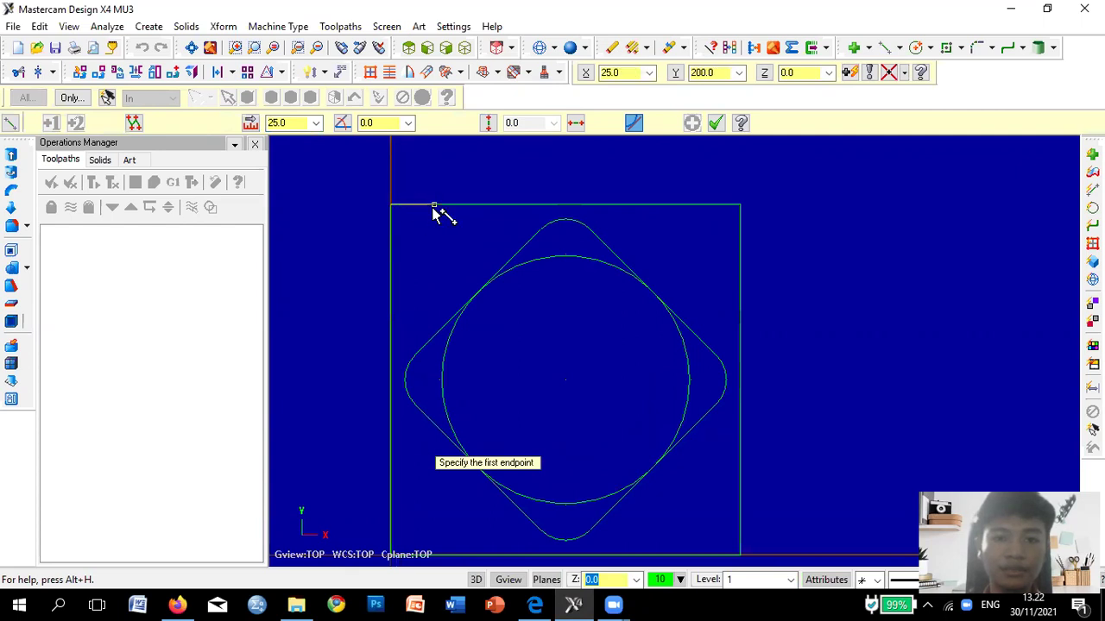
{"action": "left_click", "coordinate": [431, 205]}
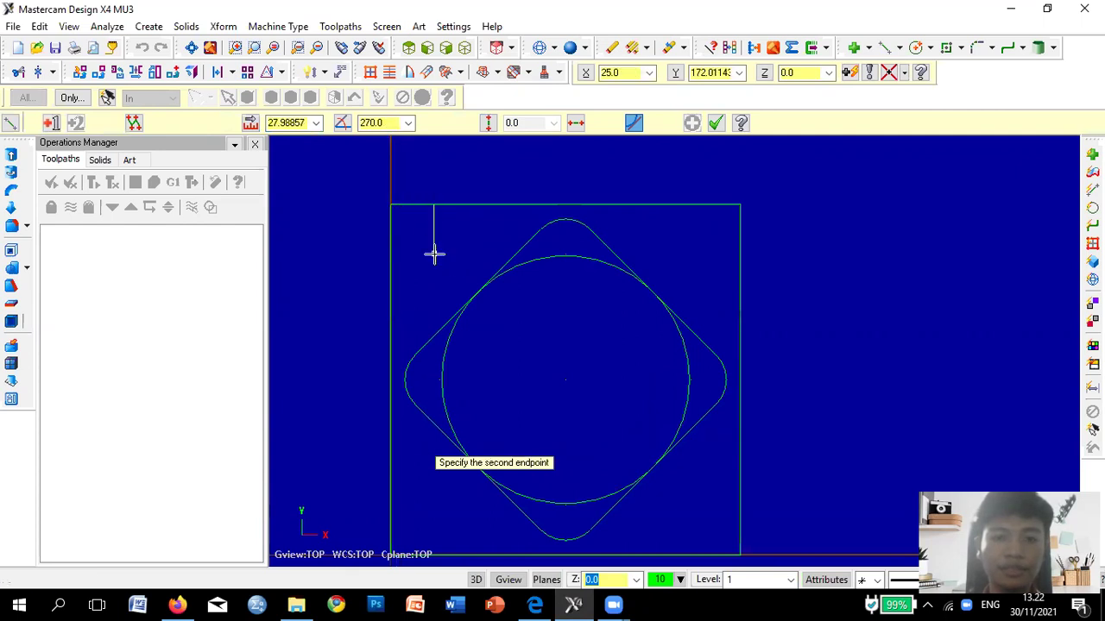
{"action": "left_click", "coordinate": [433, 253]}
{"action": "left_click", "coordinate": [296, 122]}
{"action": "type", "text": "25"}
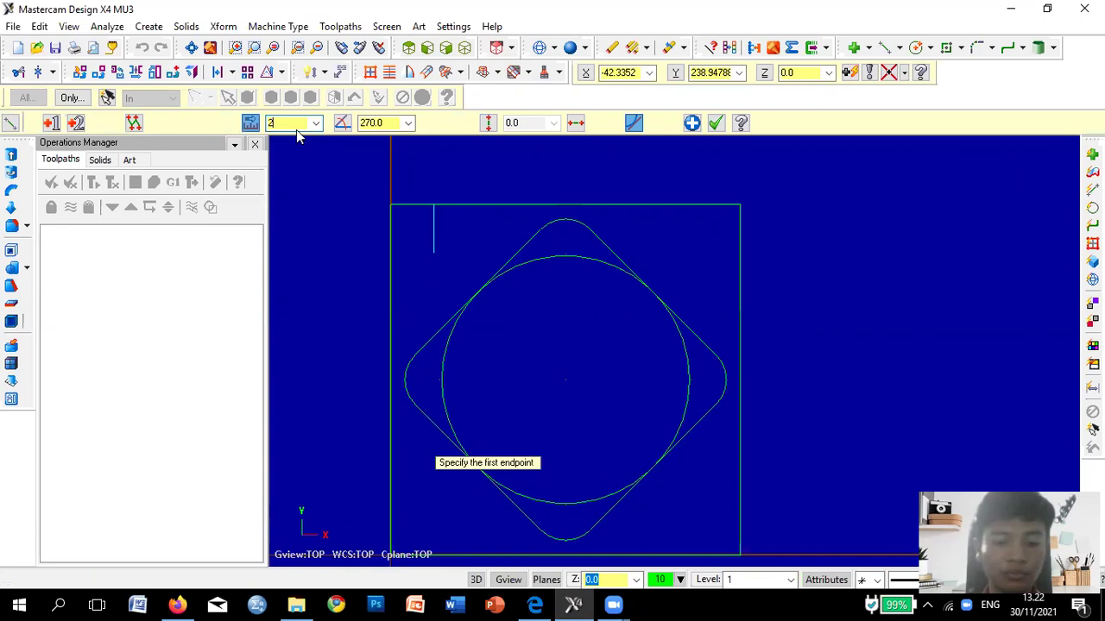
{"action": "left_click", "coordinate": [715, 123]}
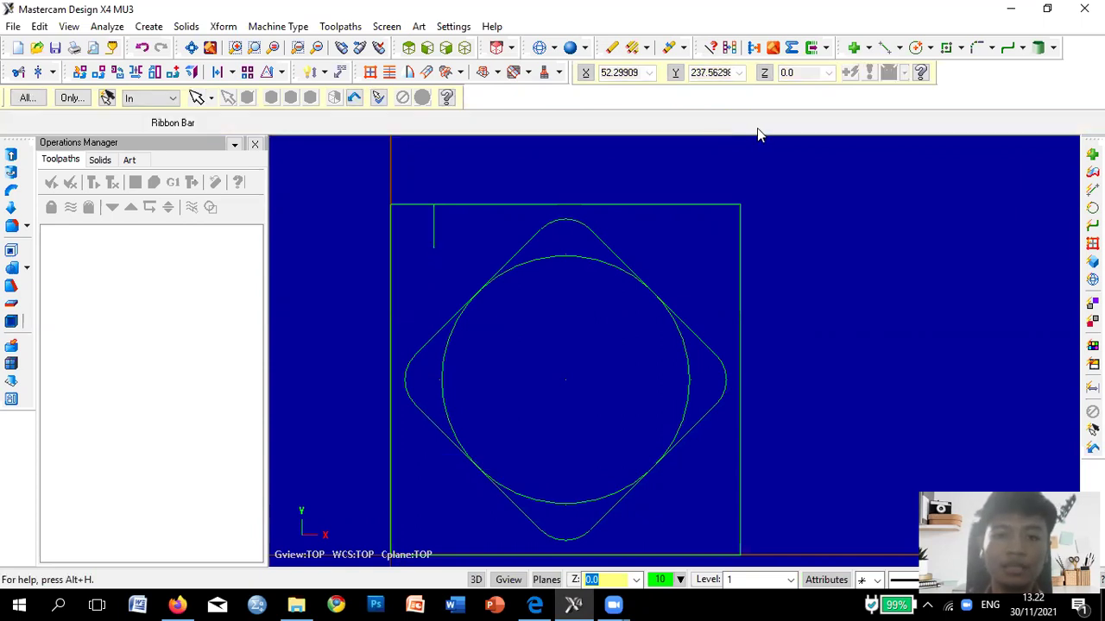
Draw a circle of radius 10 centred on the lower end of the vertical construction line and accept it.
{"action": "left_click", "coordinate": [914, 47]}
{"action": "left_click", "coordinate": [435, 248]}
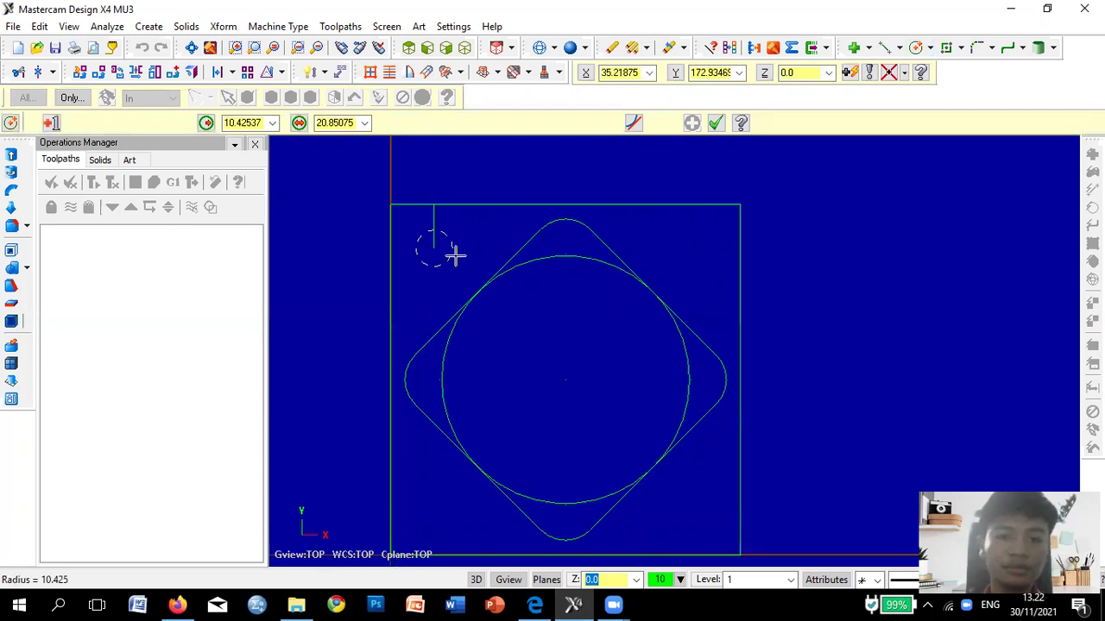
{"action": "left_click", "coordinate": [253, 122]}
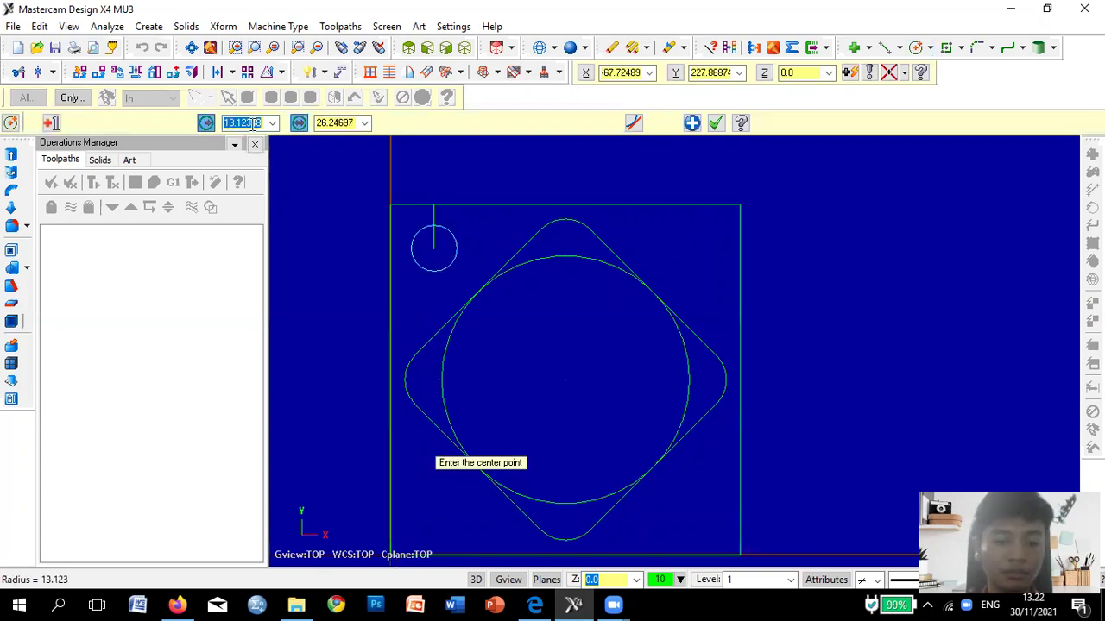
{"action": "type", "text": "10"}
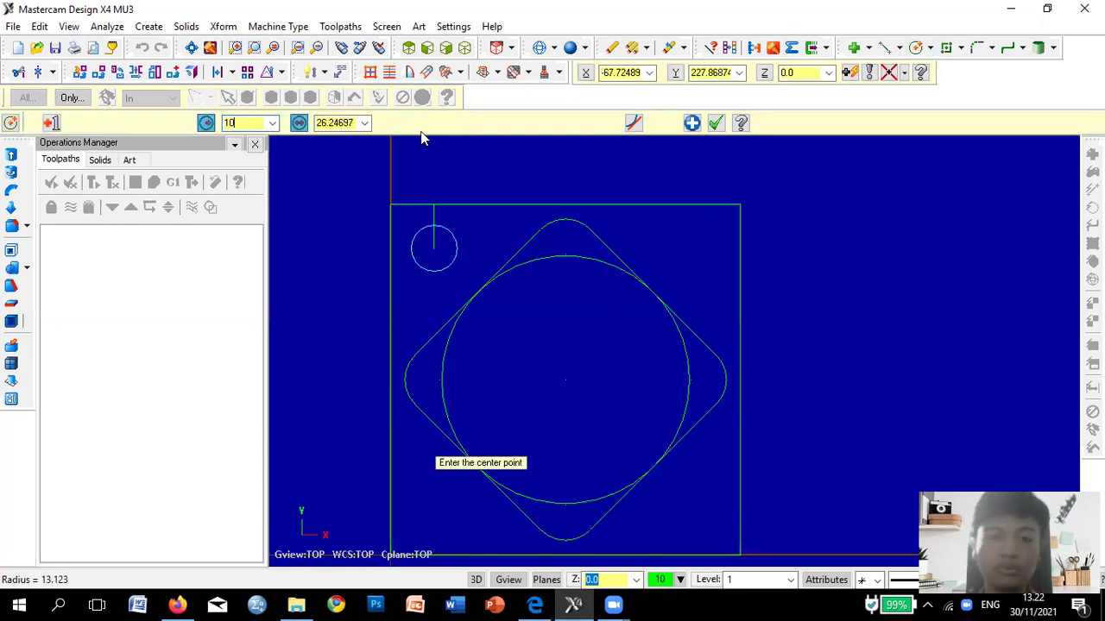
{"action": "left_click", "coordinate": [715, 124]}
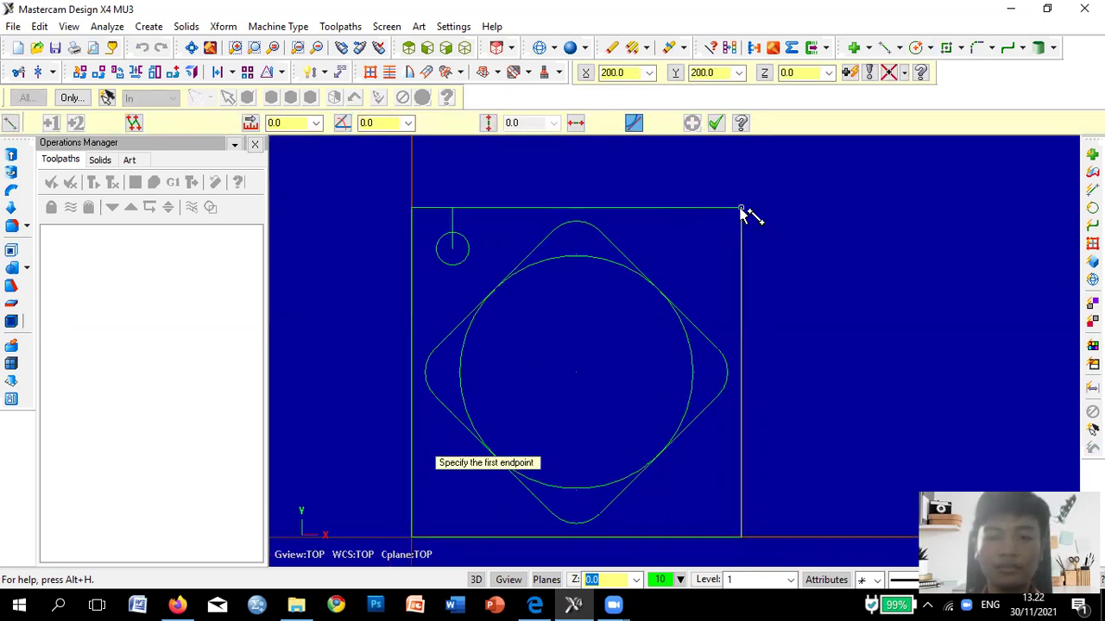
Draw a 25 long line along the plate's top edge, running inward from its upper-right corner.
{"action": "left_click", "coordinate": [741, 208]}
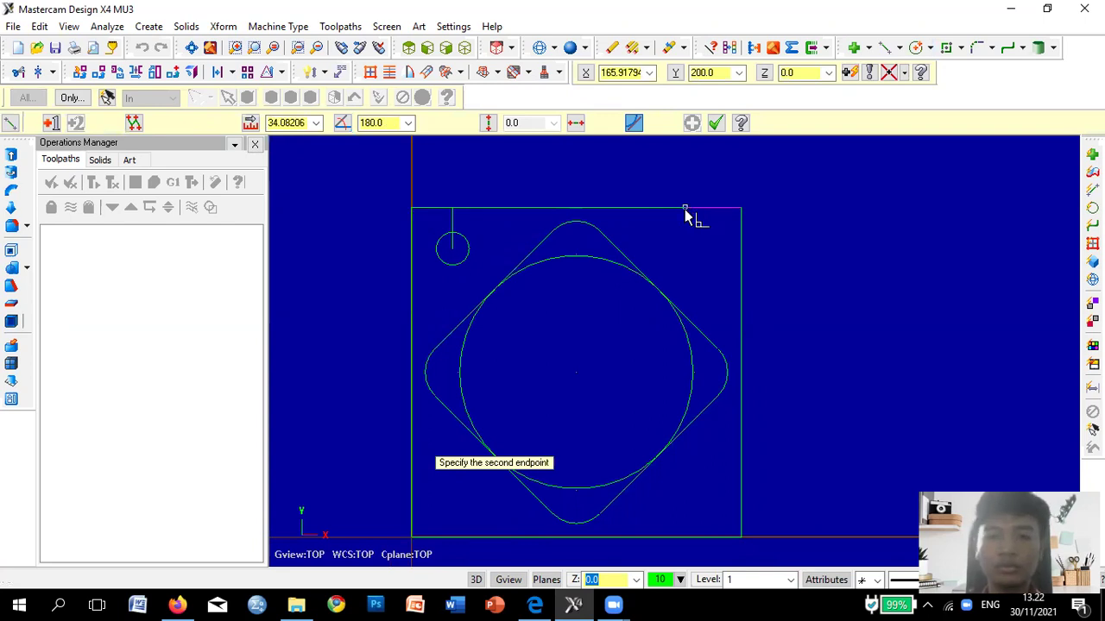
{"action": "left_click", "coordinate": [685, 208]}
{"action": "left_click", "coordinate": [307, 125]}
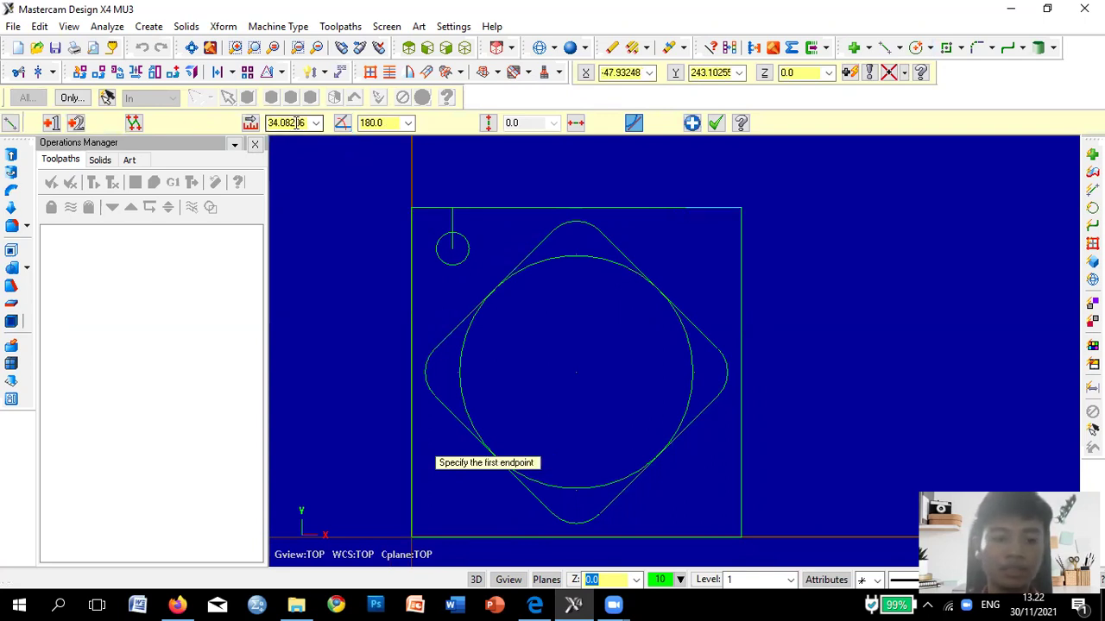
{"action": "type", "text": "25"}
{"action": "key", "text": "Return"}
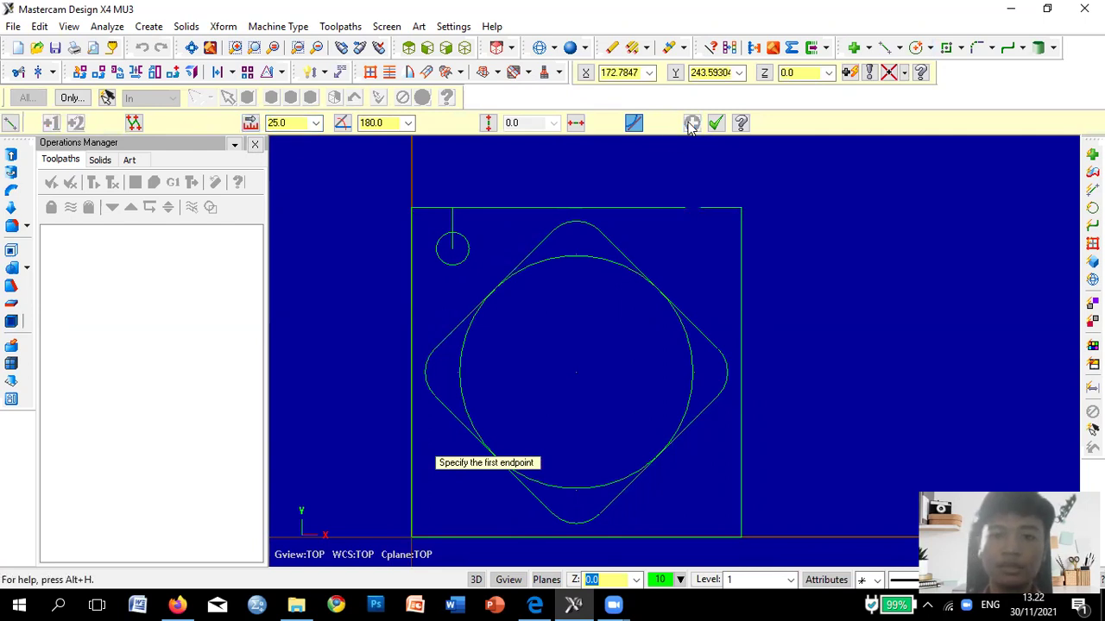
Draw a vertical line 25 long downward from the inner end of the upper-right edge line and accept it.
{"action": "left_click", "coordinate": [699, 209]}
{"action": "left_click", "coordinate": [700, 252]}
{"action": "left_click", "coordinate": [296, 125]}
{"action": "type", "text": "25"}
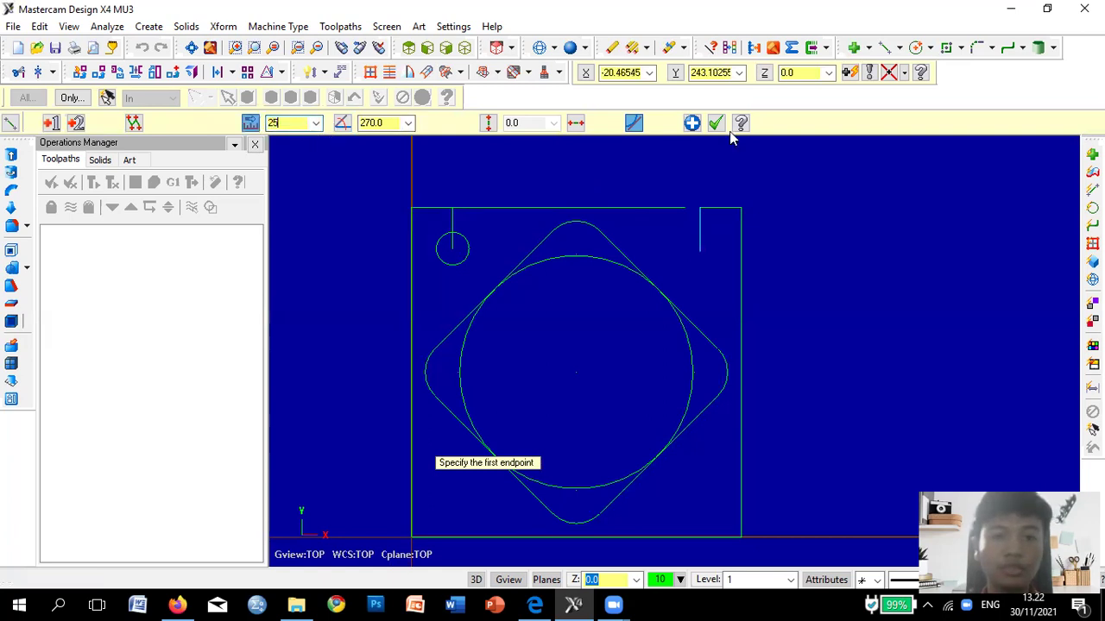
{"action": "left_click", "coordinate": [715, 123]}
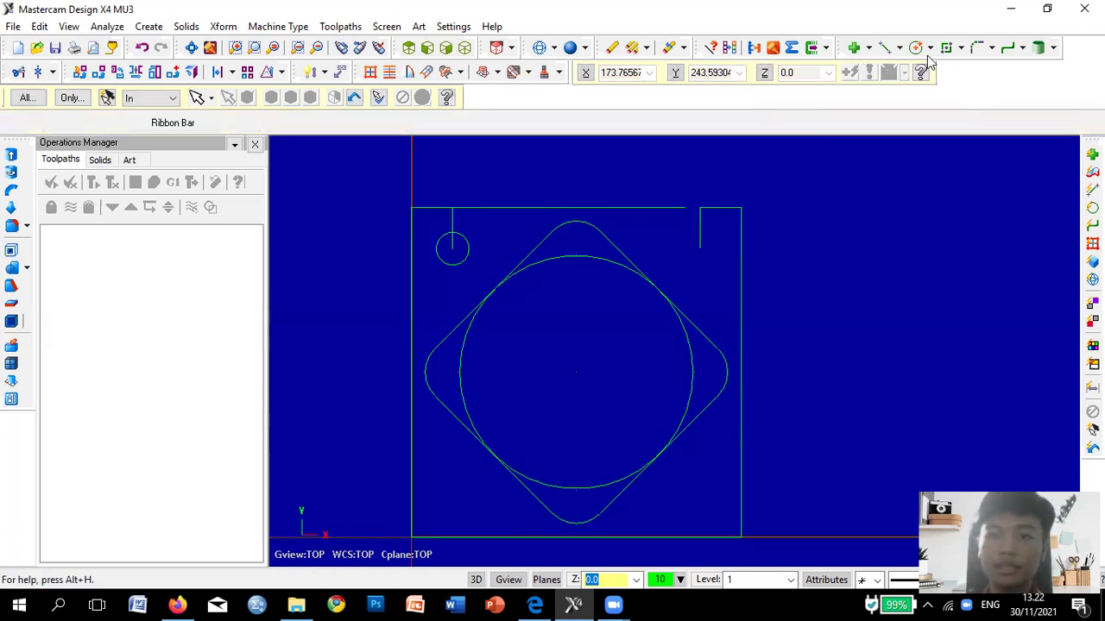
Draw a circle of radius 10 centred on the lower end of the upper-right vertical construction line and accept it.
{"action": "left_click", "coordinate": [700, 248]}
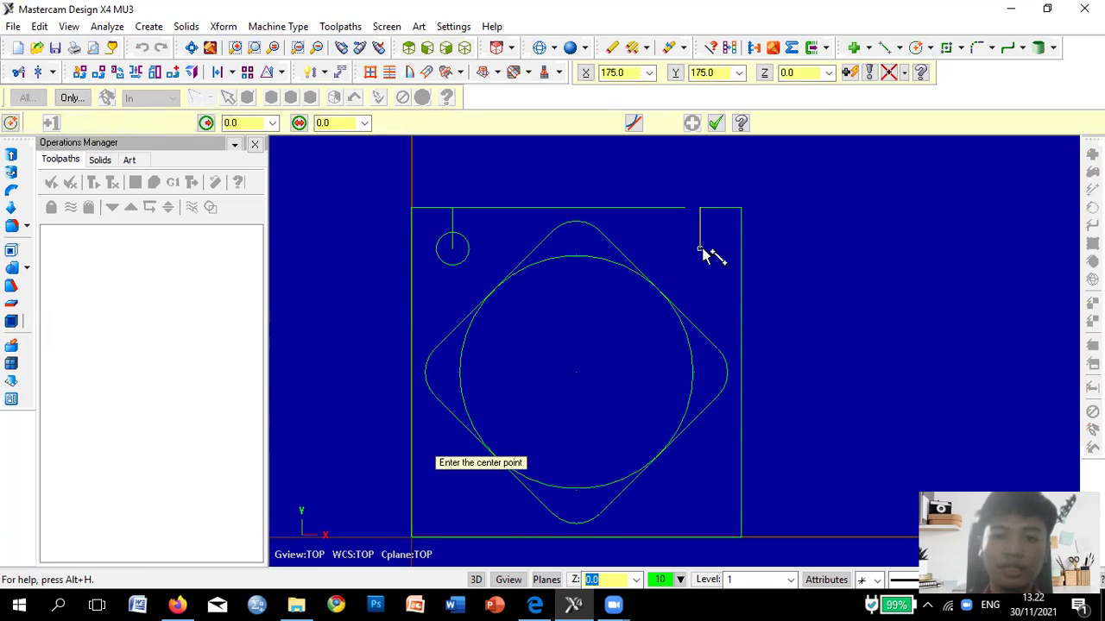
{"action": "left_click", "coordinate": [245, 123]}
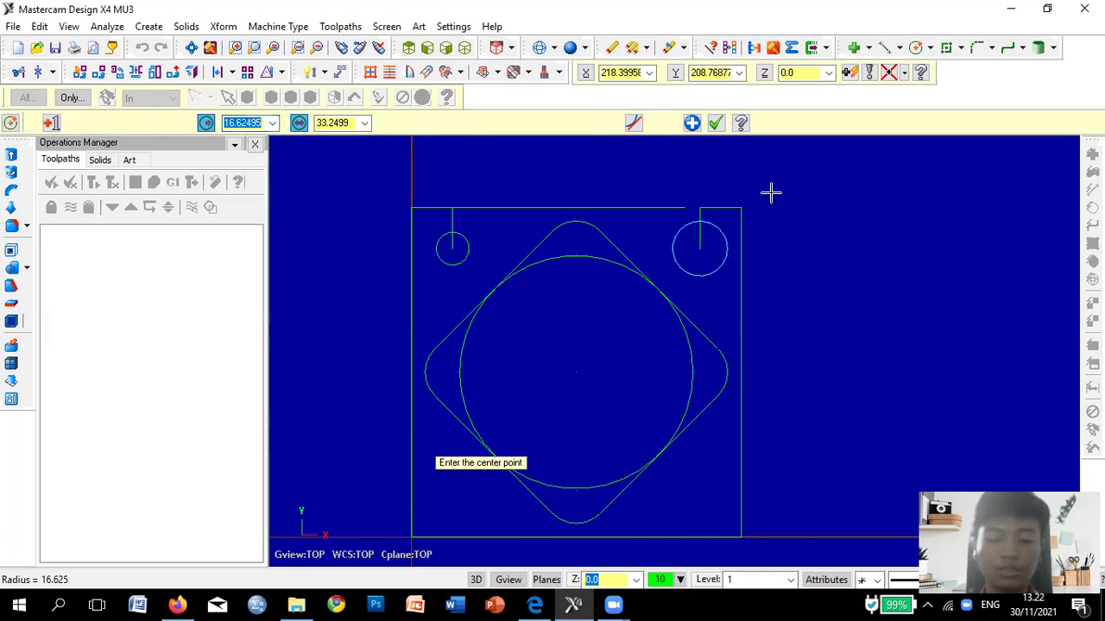
{"action": "type", "text": "10"}
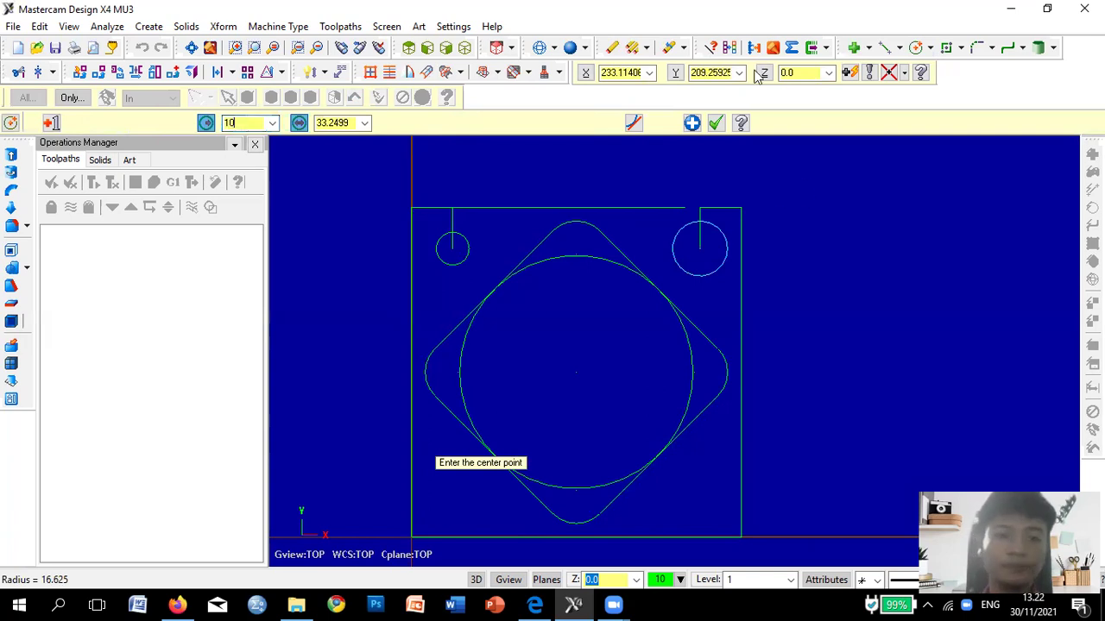
{"action": "left_click", "coordinate": [717, 123]}
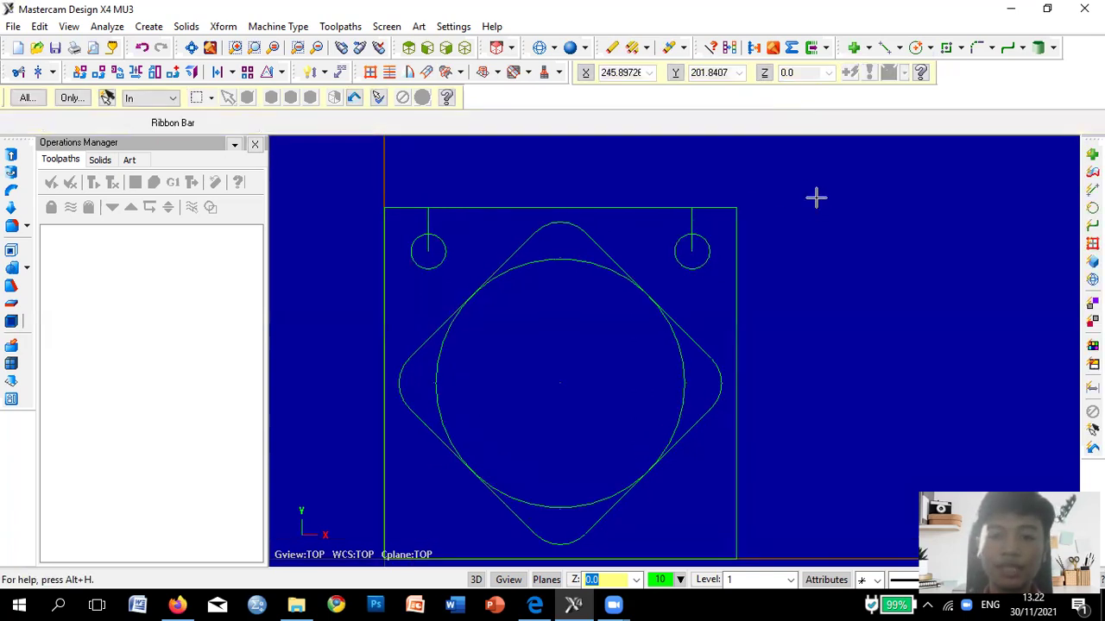
Draw a 25 long line along the plate's bottom edge, running inward from its lower-right corner.
{"action": "scroll", "coordinate": [814, 198], "scroll_direction": "down", "scroll_amount": 1}
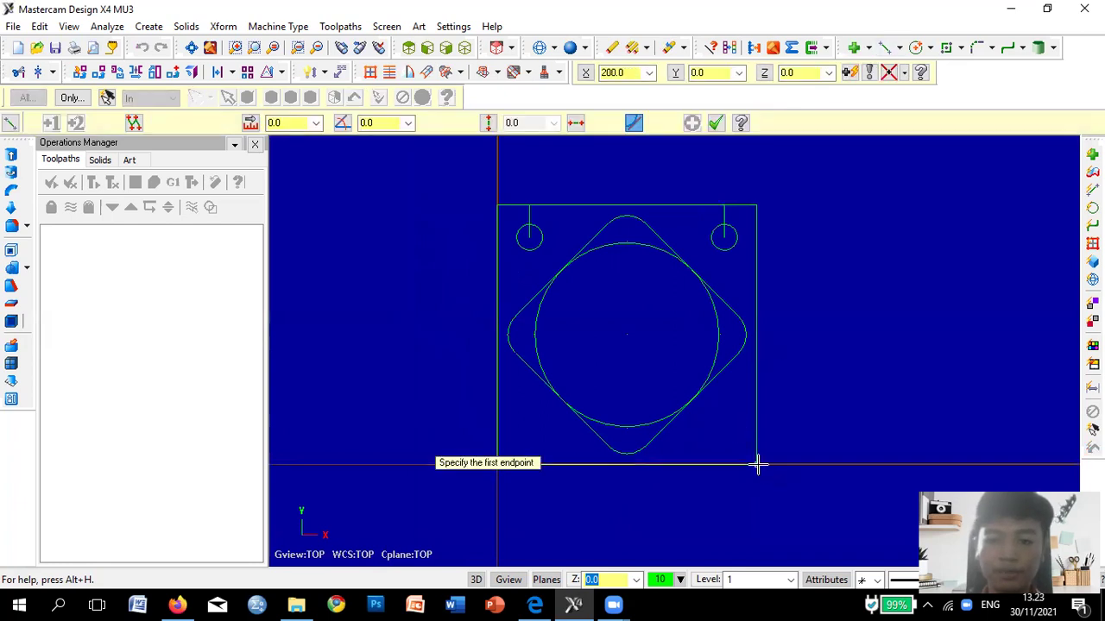
{"action": "left_click", "coordinate": [716, 473]}
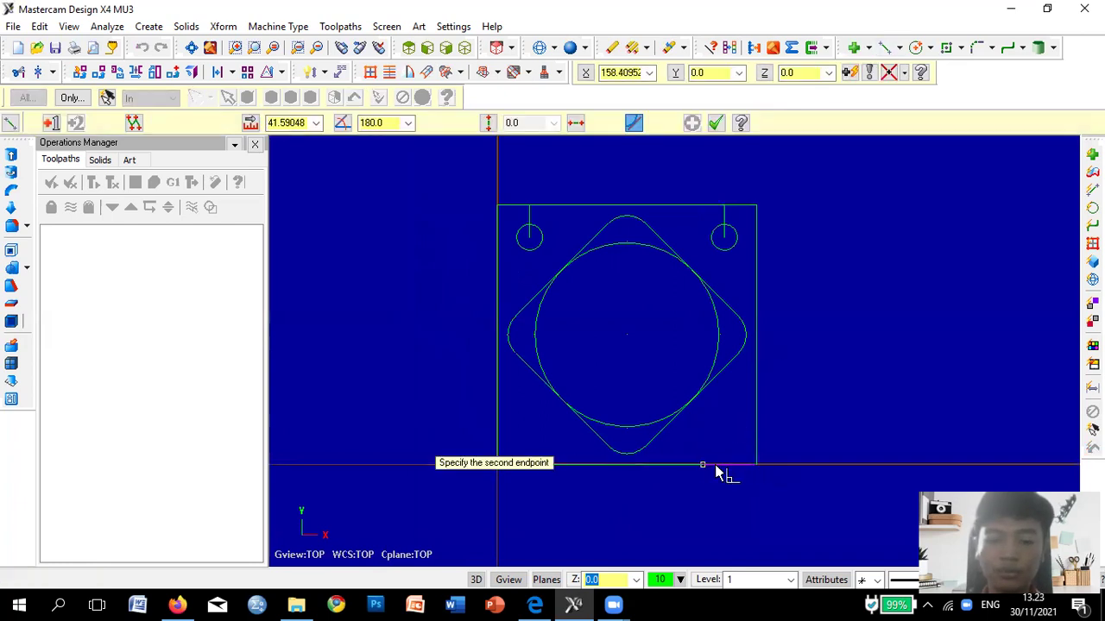
{"action": "key", "text": "Return"}
{"action": "double_click", "coordinate": [288, 122]}
{"action": "type", "text": "25"}
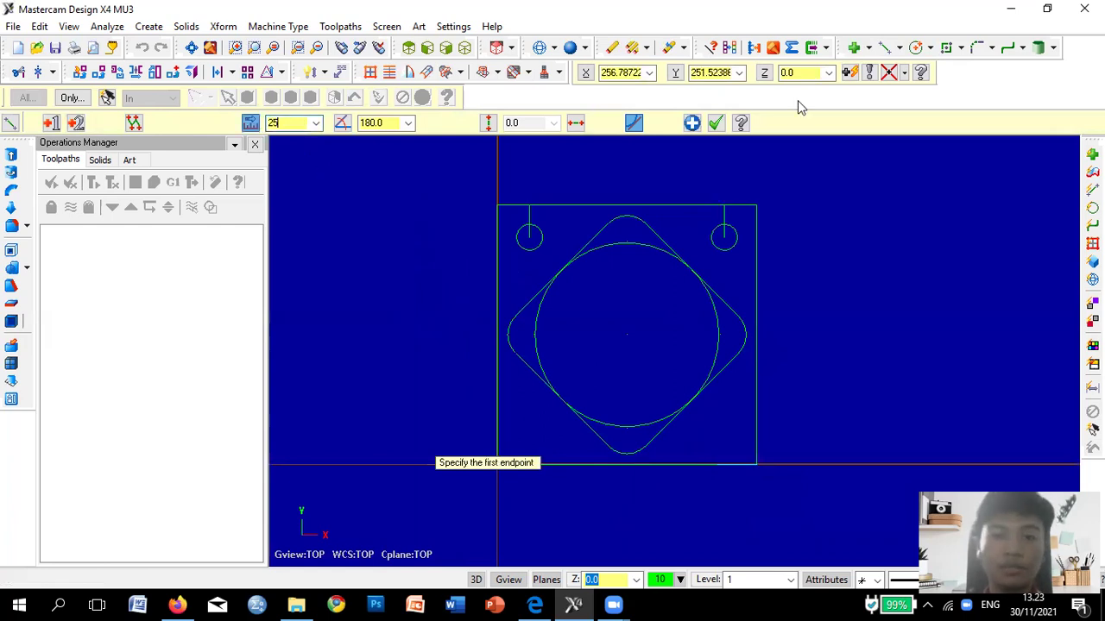
{"action": "key", "text": "Return"}
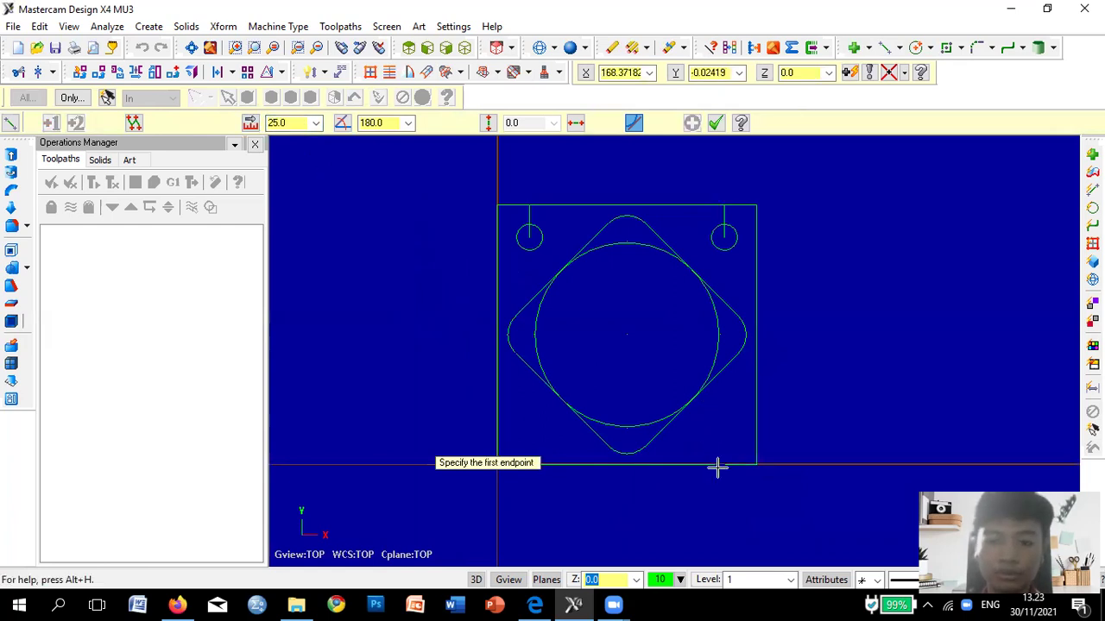
Draw a vertical line 25 long upward from the inner end of the lower-right edge line and accept it.
{"action": "left_click", "coordinate": [724, 464]}
{"action": "left_click", "coordinate": [724, 440]}
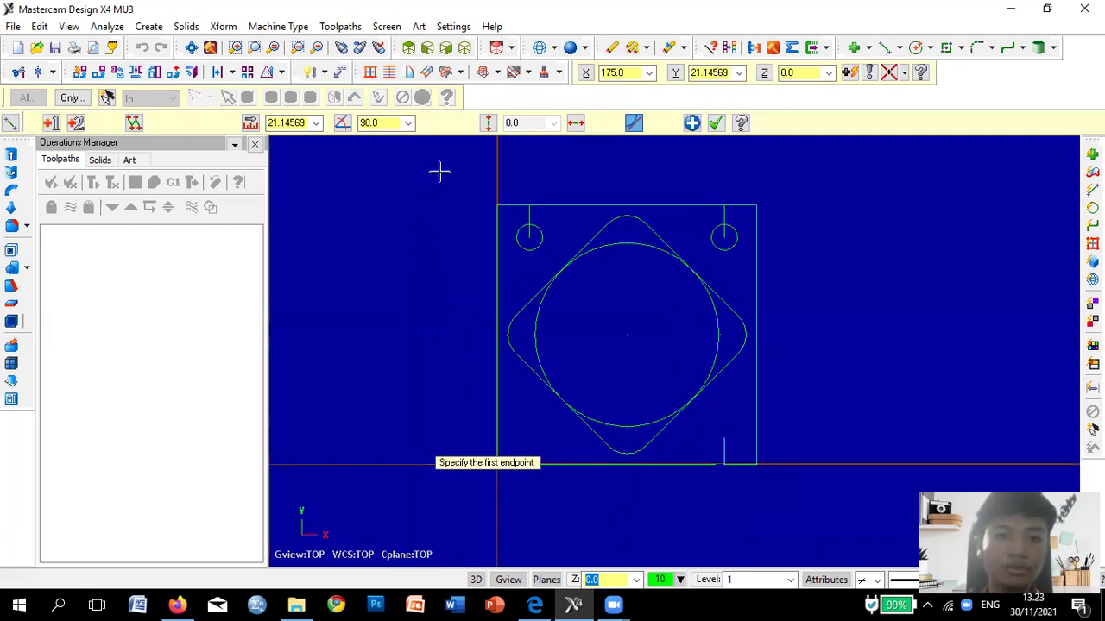
{"action": "double_click", "coordinate": [298, 123]}
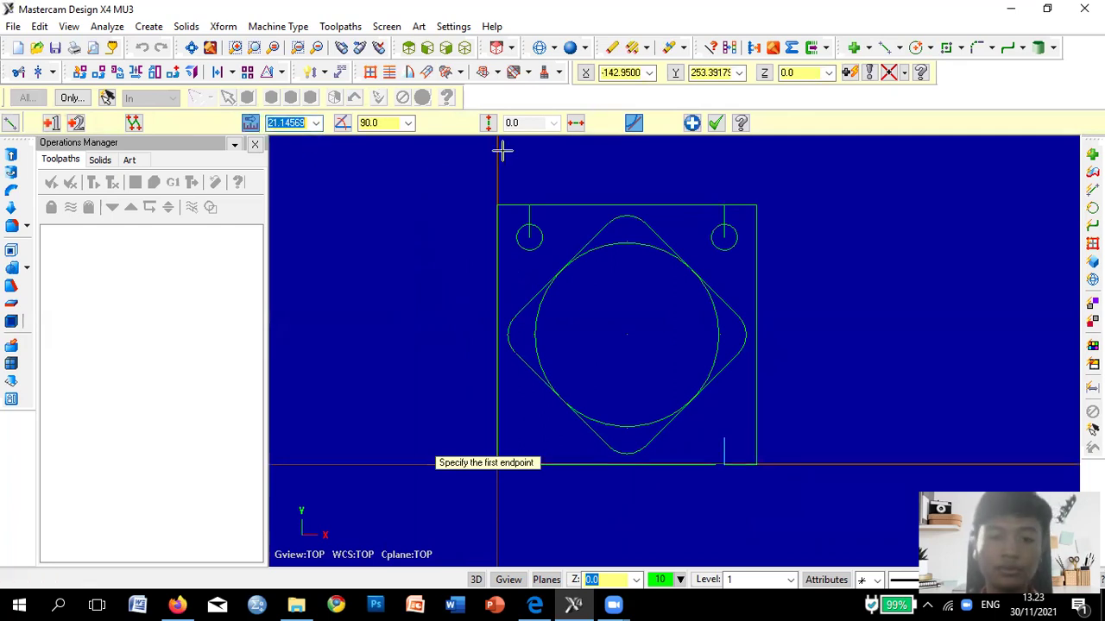
{"action": "type", "text": "25"}
{"action": "left_click", "coordinate": [716, 124]}
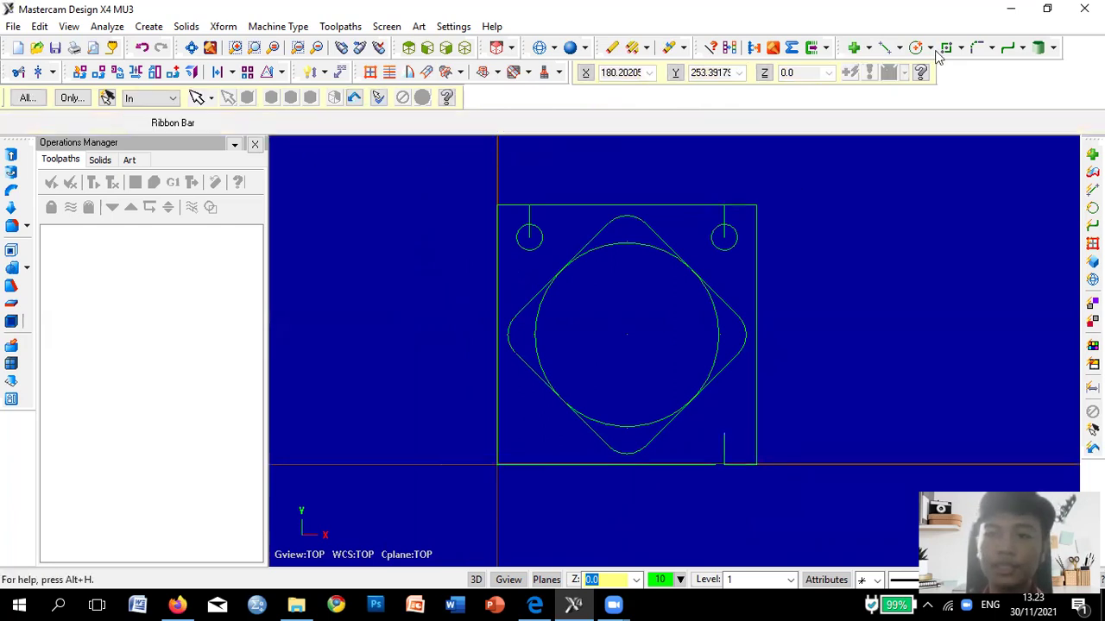
Draw a circle of radius 10 centred on the upper end of the lower-right vertical construction line and accept it.
{"action": "left_click", "coordinate": [724, 433]}
{"action": "left_click", "coordinate": [741, 446]}
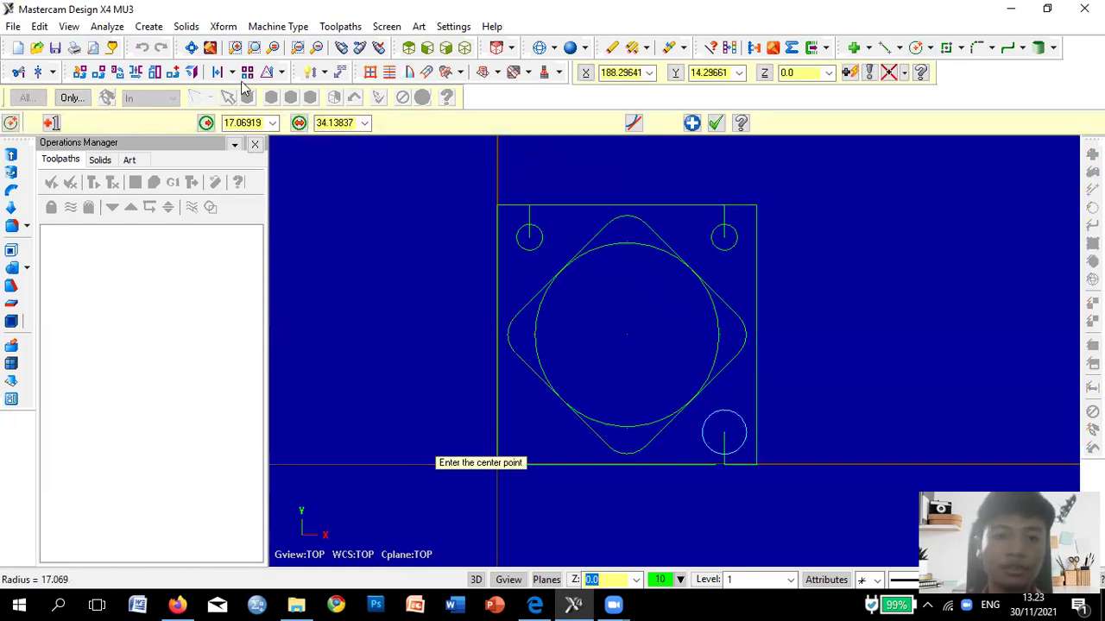
{"action": "double_click", "coordinate": [258, 125]}
{"action": "type", "text": "10"}
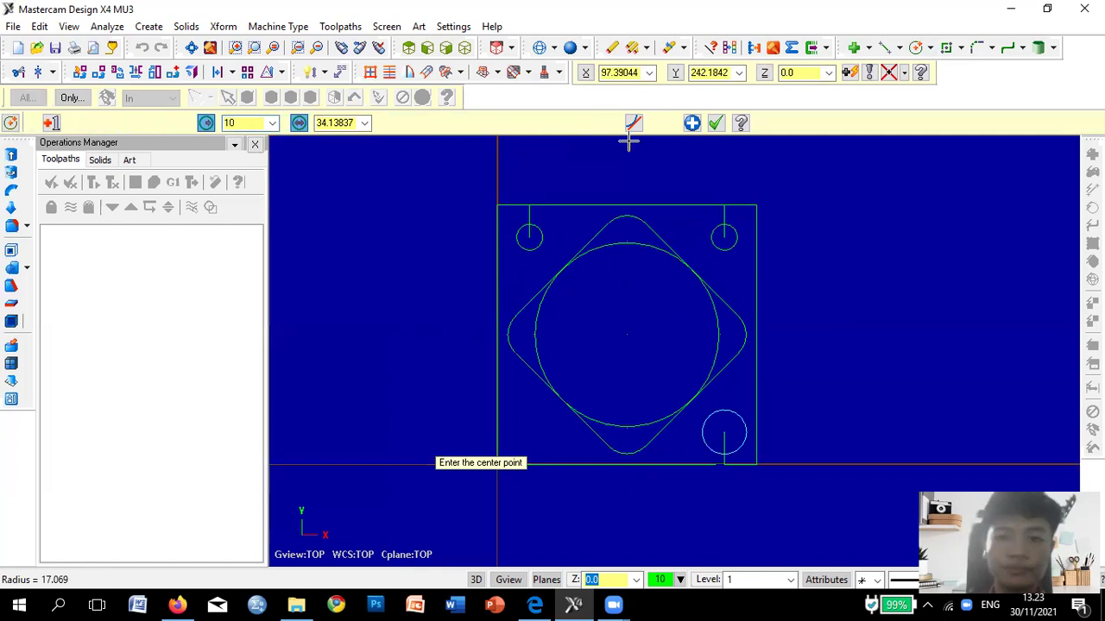
{"action": "left_click", "coordinate": [716, 124]}
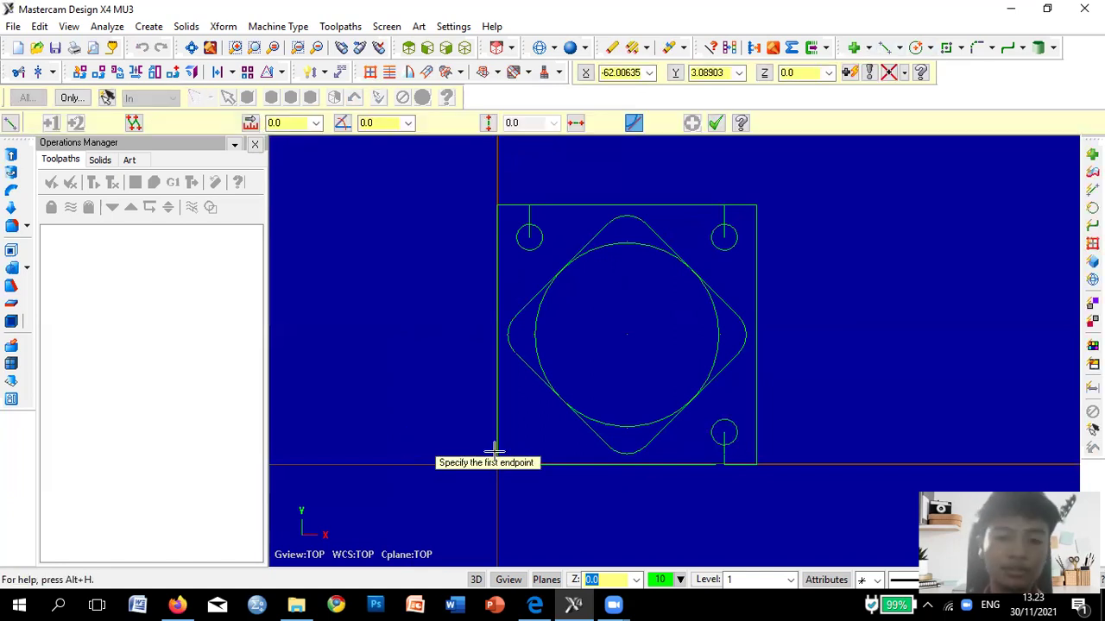
Draw a 25 long line along the plate's bottom edge, running inward from its lower-left corner.
{"action": "scroll", "coordinate": [535, 461], "scroll_direction": "down", "scroll_amount": 1}
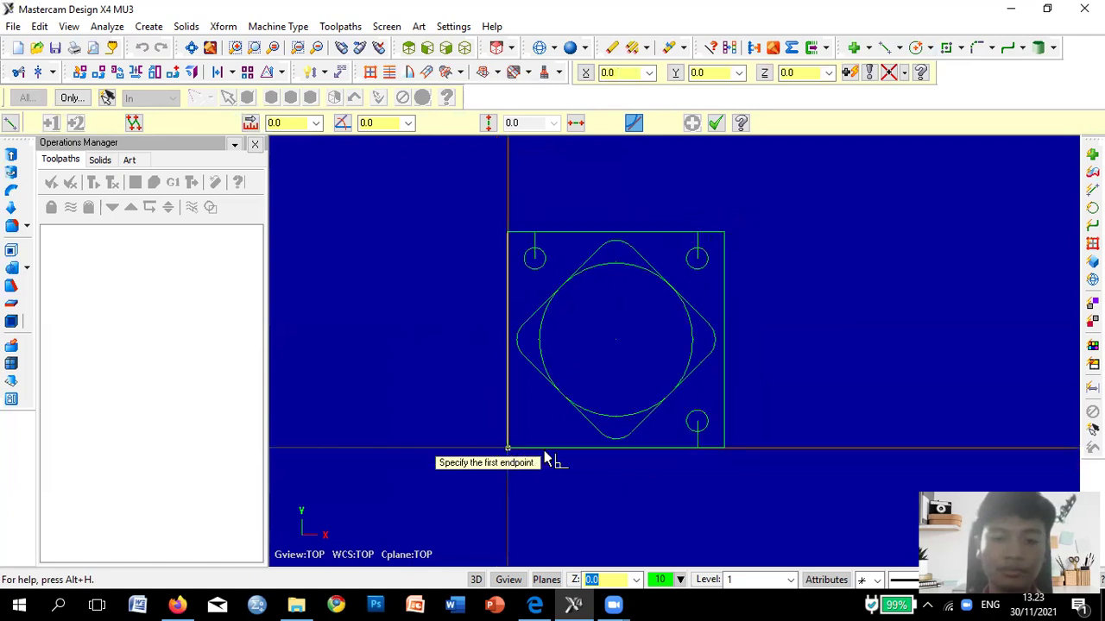
{"action": "left_click", "coordinate": [545, 451]}
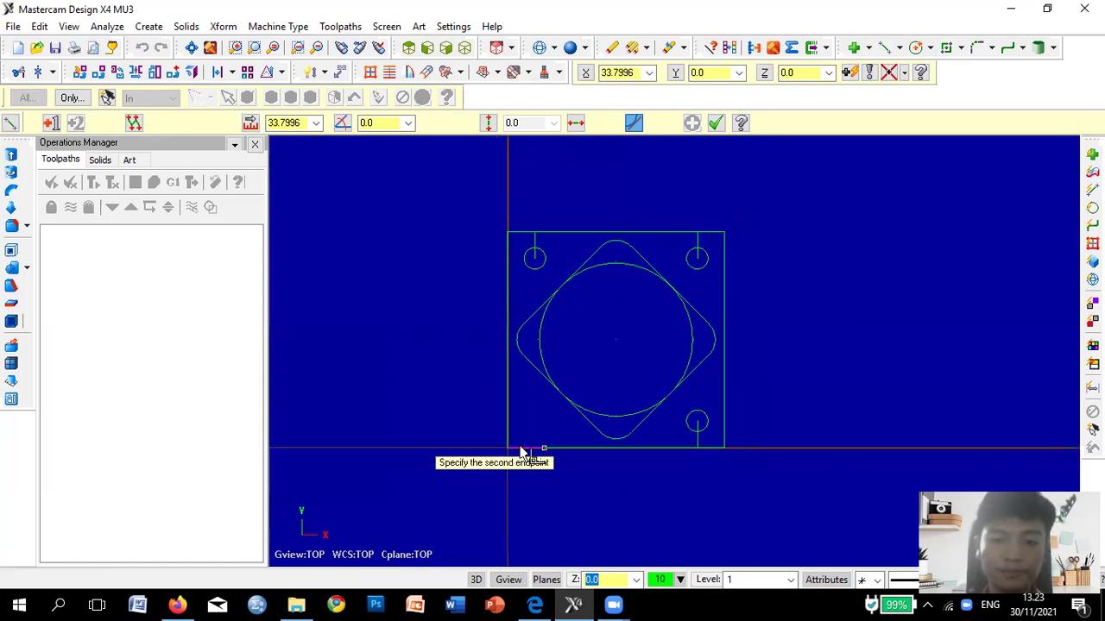
{"action": "scroll", "coordinate": [542, 455], "scroll_direction": "up", "scroll_amount": 2}
{"action": "left_click", "coordinate": [537, 451]}
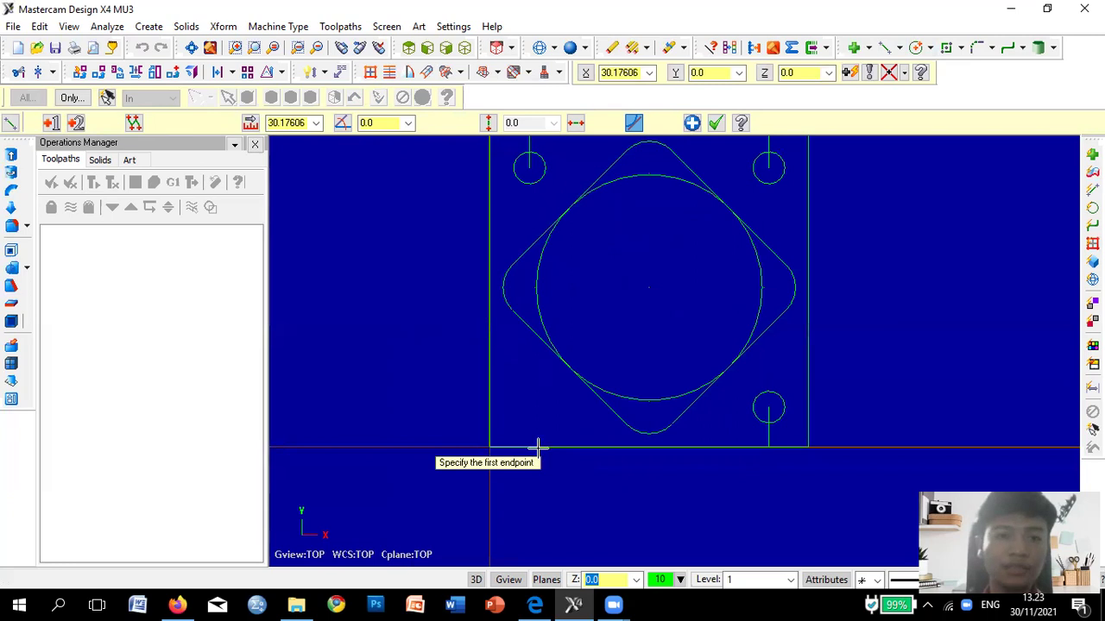
{"action": "left_click", "coordinate": [296, 126]}
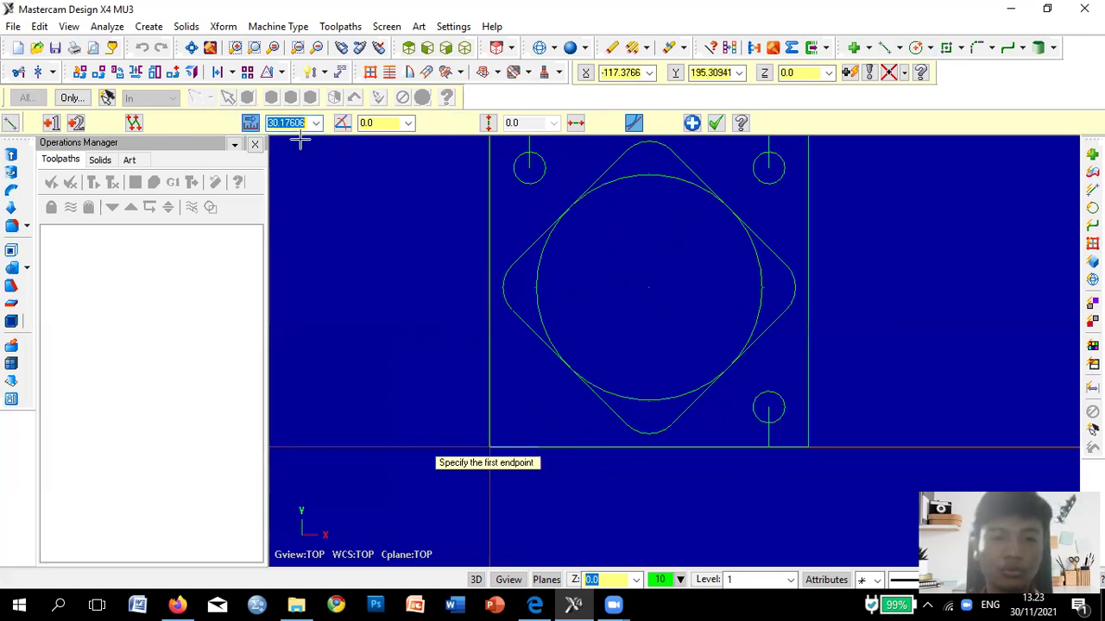
{"action": "type", "text": "2"}
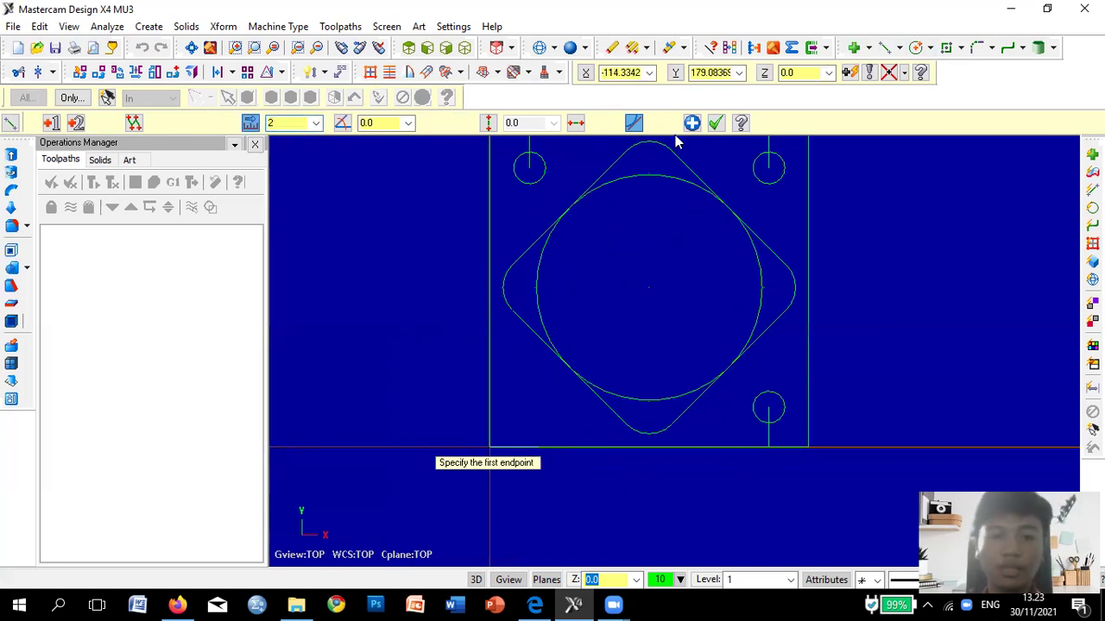
{"action": "type", "text": "5"}
{"action": "key", "text": "Return"}
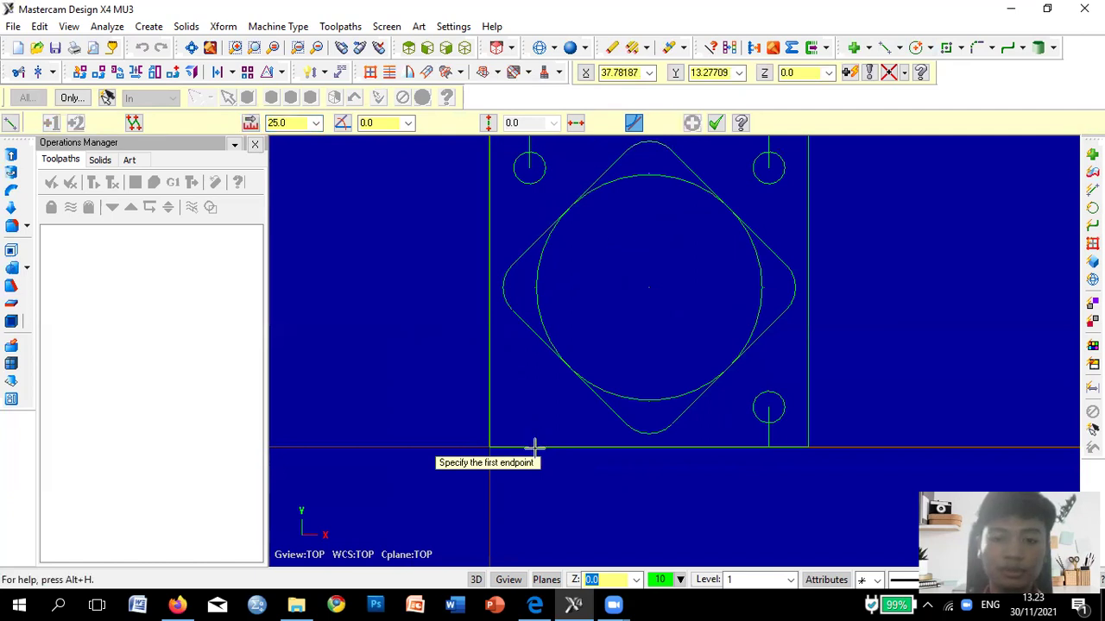
Draw a vertical line 25 long upward from the inner end of the lower-left edge line and accept it.
{"action": "left_click", "coordinate": [530, 447]}
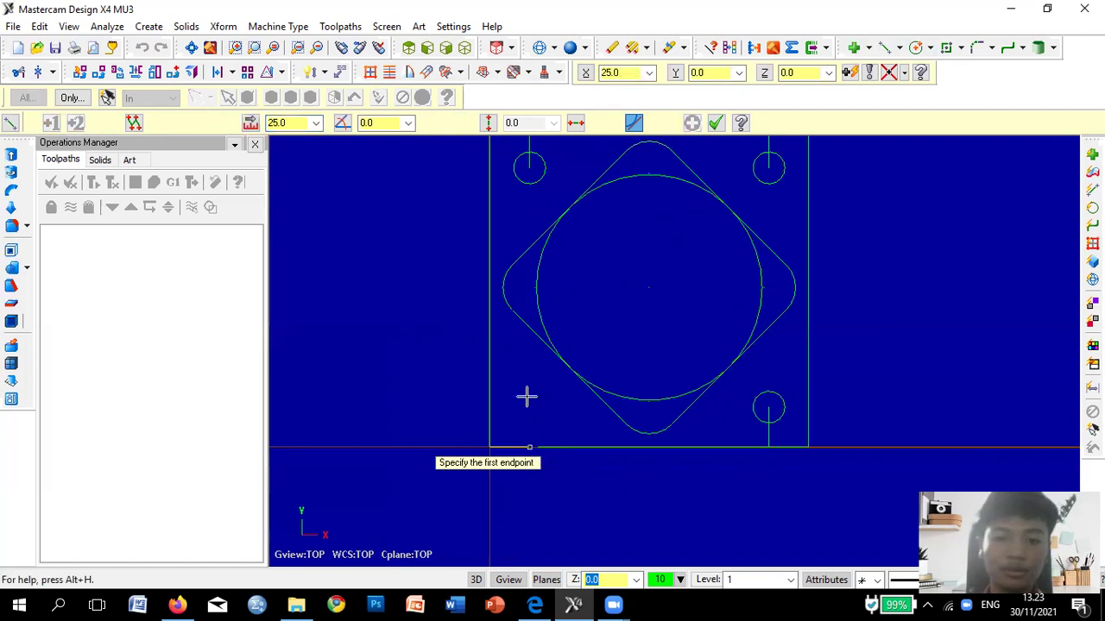
{"action": "left_click", "coordinate": [529, 387]}
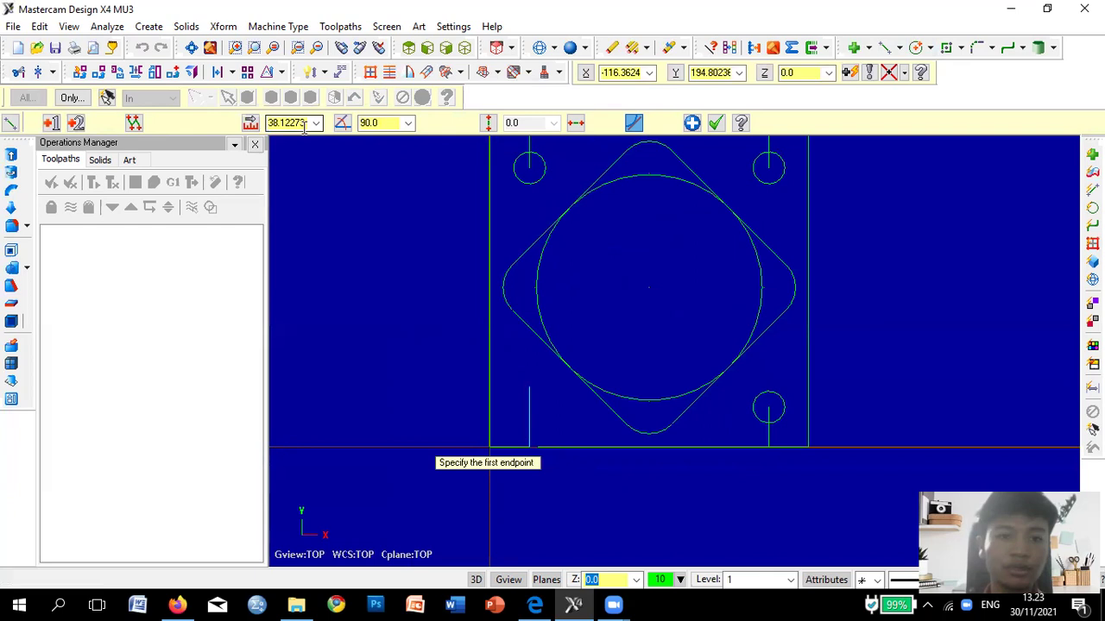
{"action": "left_click", "coordinate": [294, 123]}
{"action": "type", "text": "25"}
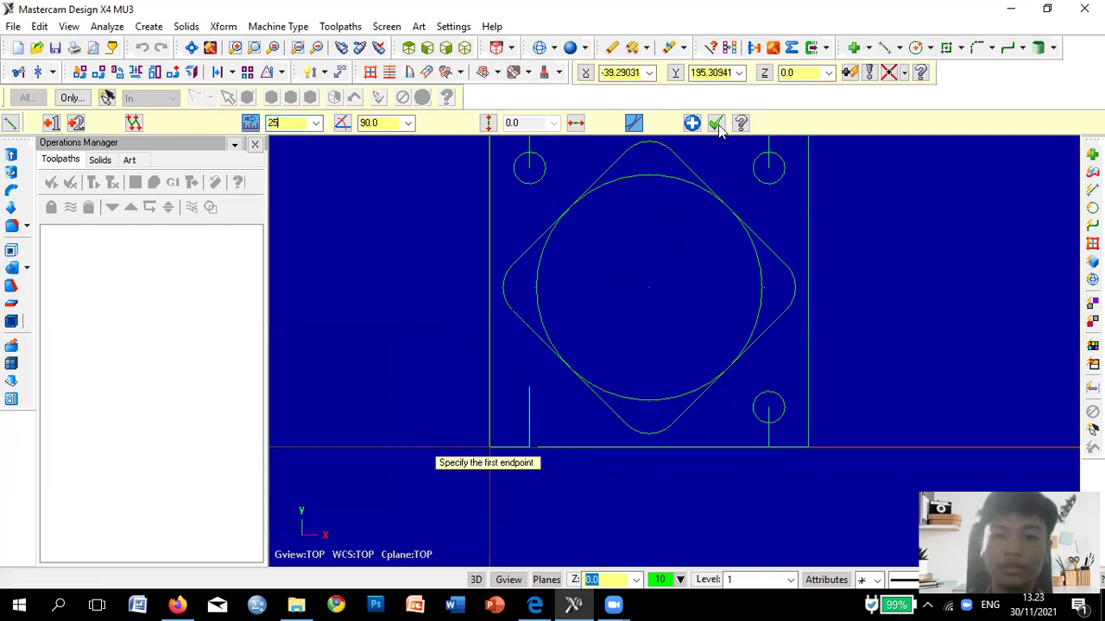
{"action": "left_click", "coordinate": [716, 123]}
Draw a circle of radius 10 centred on the upper end of the lower-left vertical construction line and accept it.
{"action": "left_click", "coordinate": [916, 48]}
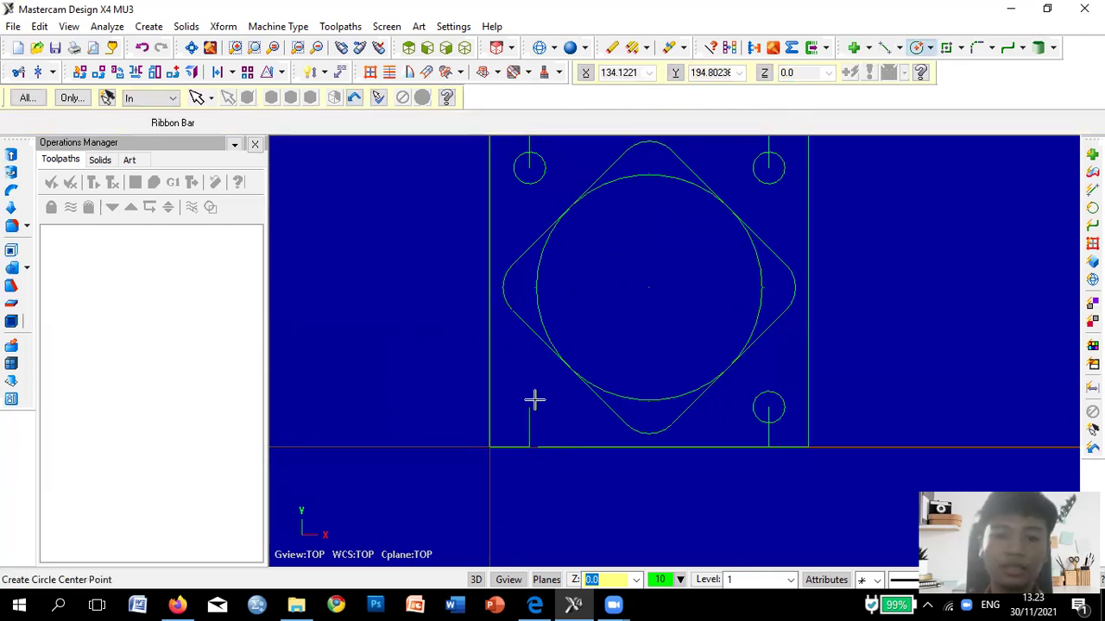
{"action": "left_click", "coordinate": [529, 407]}
{"action": "left_click", "coordinate": [552, 420]}
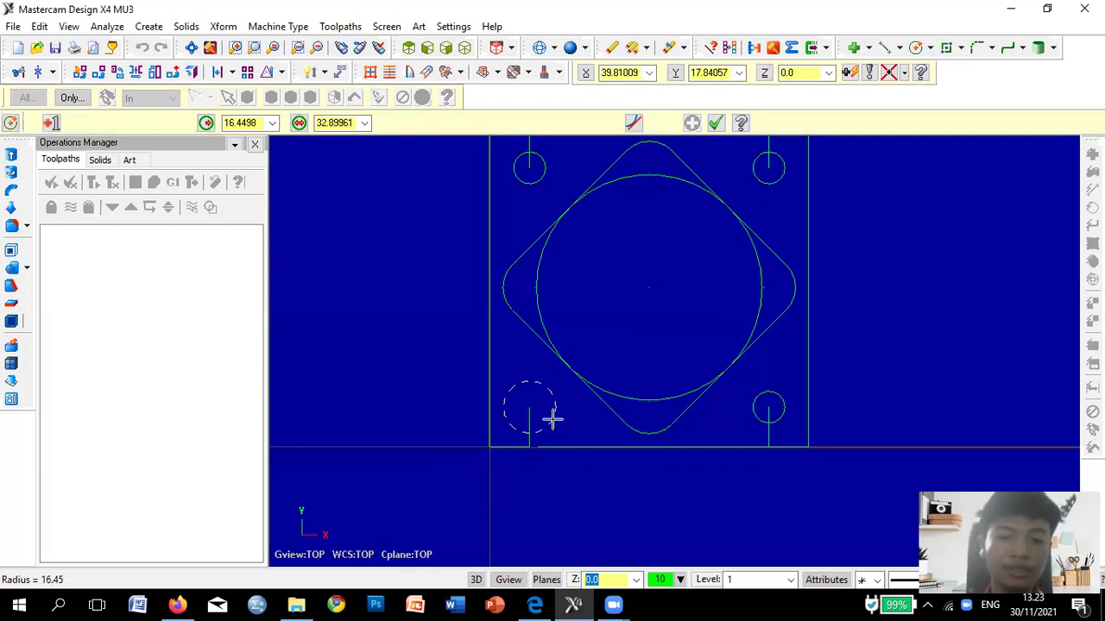
{"action": "type", "text": "r"}
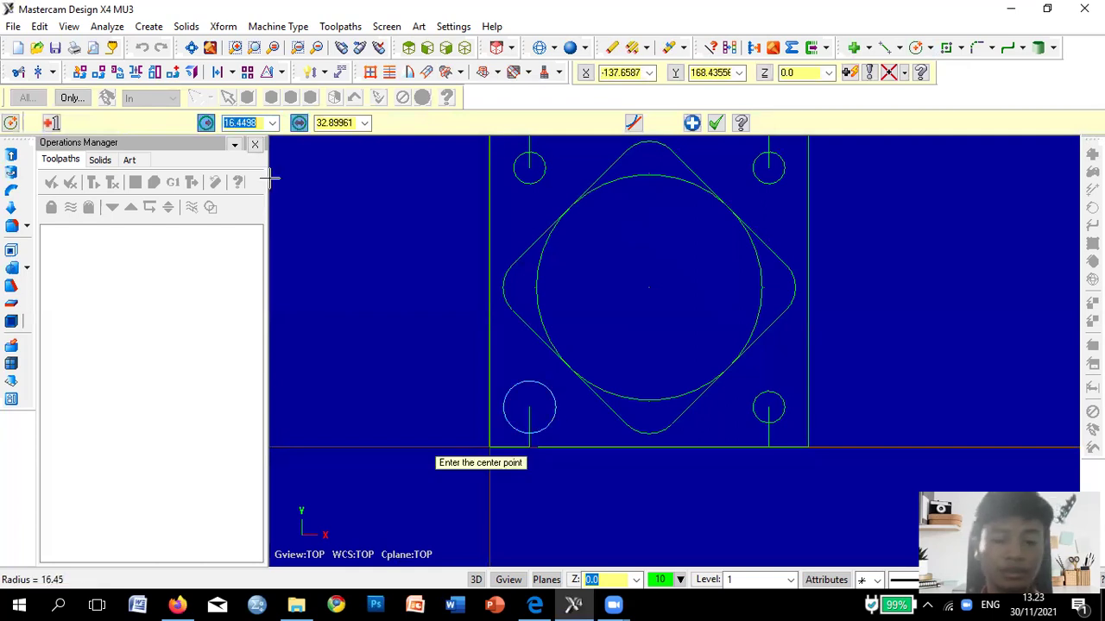
{"action": "type", "text": "10"}
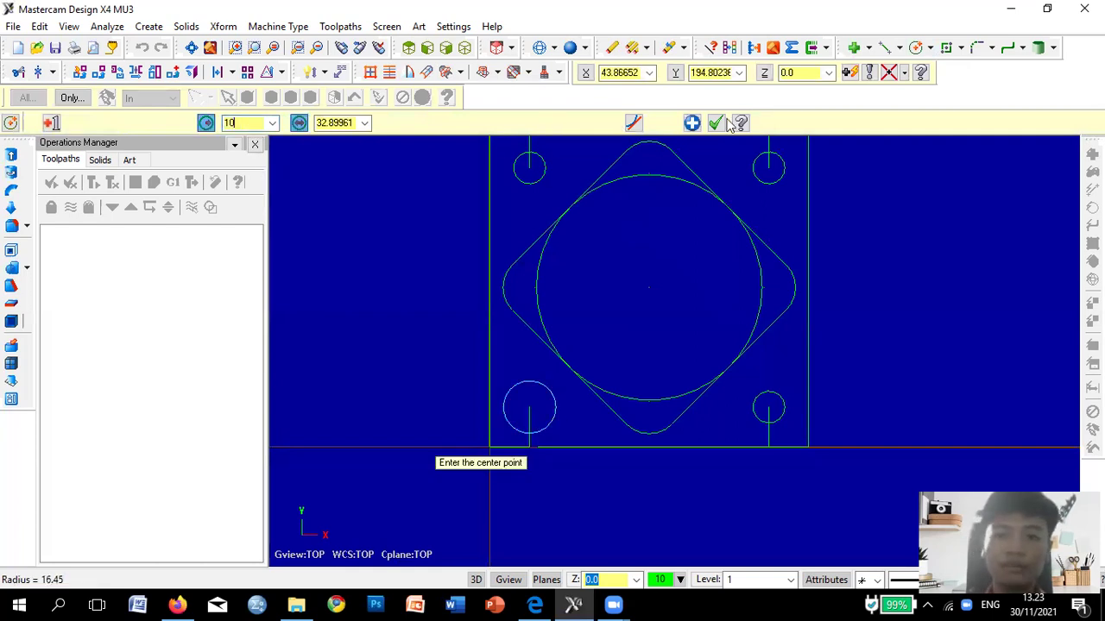
{"action": "left_click", "coordinate": [717, 124]}
Delete the four vertical construction lines that connect the plate's top and bottom edges to the centres of the corner circles.
{"action": "scroll", "coordinate": [366, 357], "scroll_direction": "down", "scroll_amount": 1}
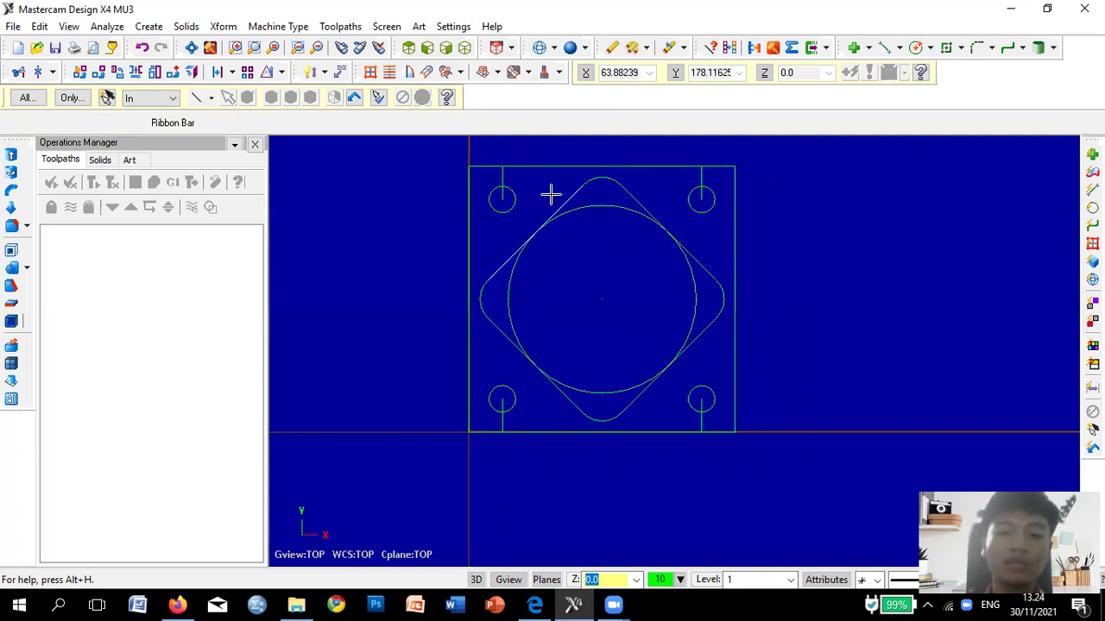
{"action": "left_click", "coordinate": [493, 167]}
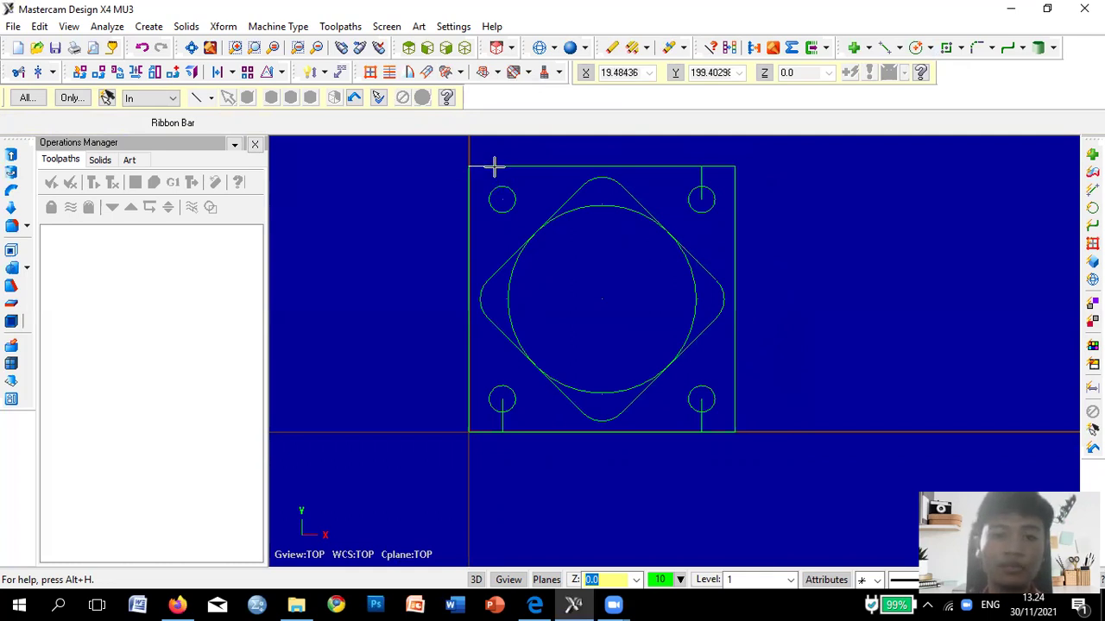
{"action": "left_click", "coordinate": [702, 179]}
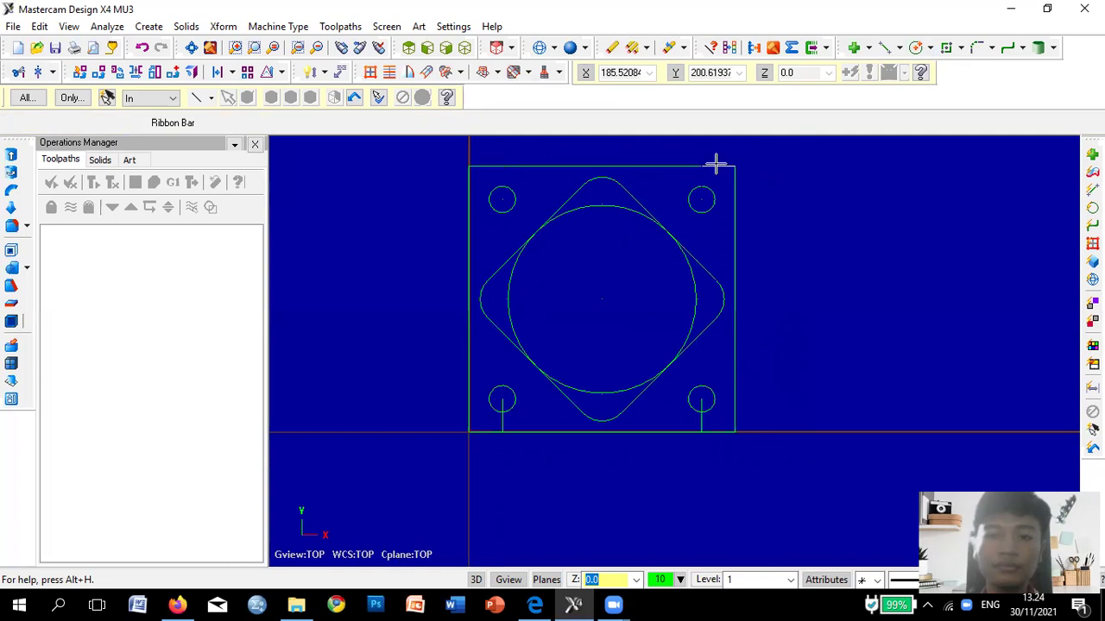
{"action": "left_click", "coordinate": [702, 421]}
{"action": "left_click", "coordinate": [502, 421]}
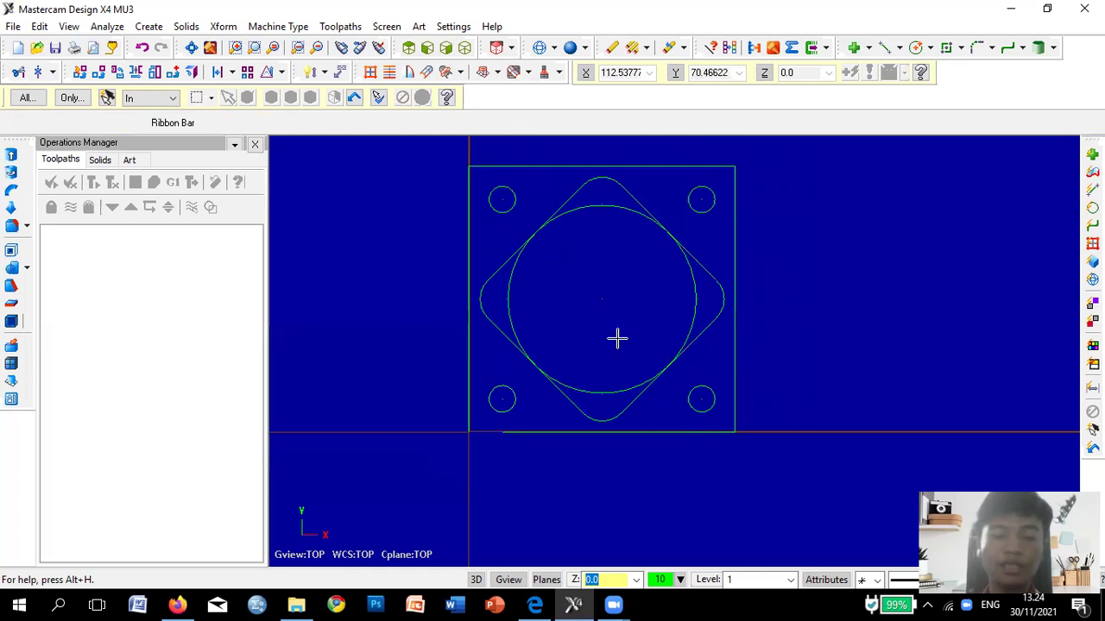
Switch to TA Milling B.pdf to examine the inner square's size and orientation in the top view, and return to Mastercam.
{"action": "scroll", "coordinate": [476, 455], "scroll_direction": "down", "scroll_amount": 1}
{"action": "scroll", "coordinate": [476, 455], "scroll_direction": "down", "scroll_amount": 1}
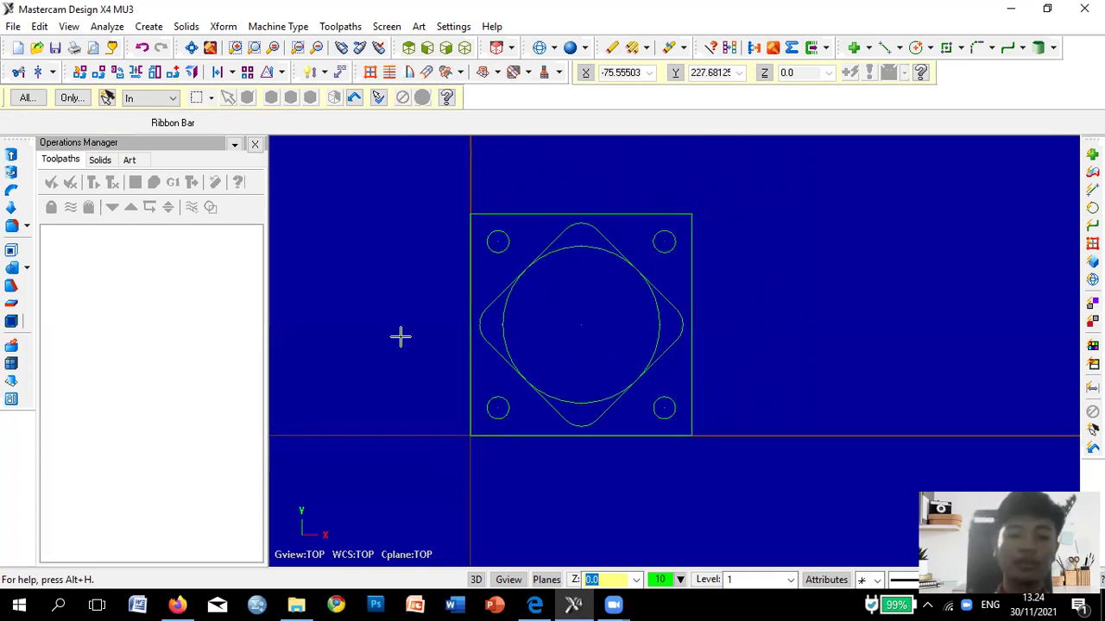
{"action": "left_click", "coordinate": [537, 603]}
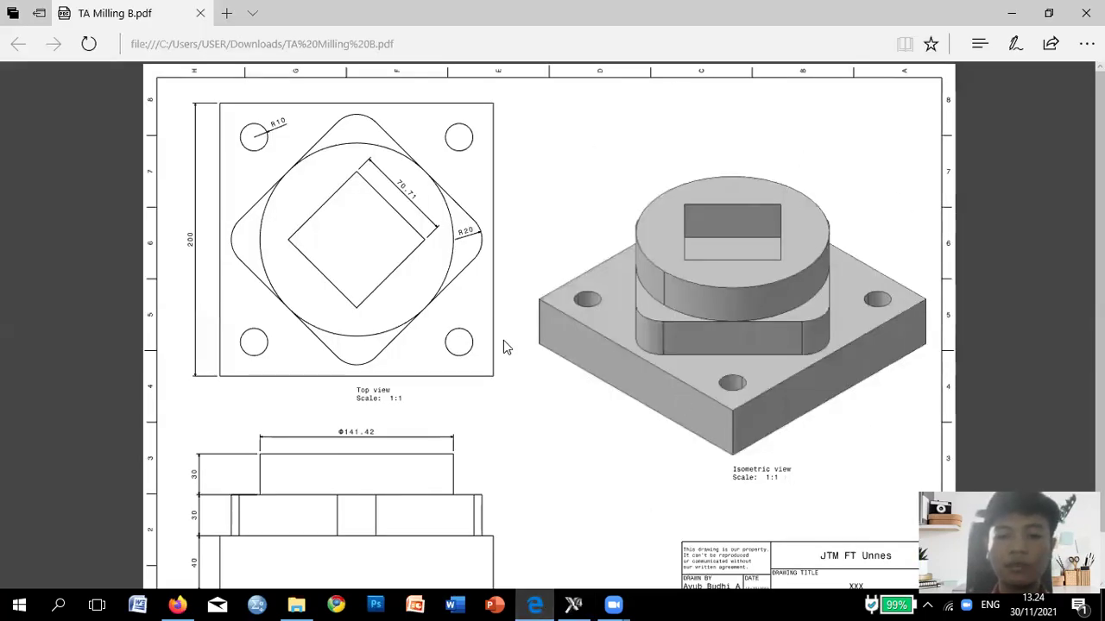
{"action": "left_click", "coordinate": [571, 605]}
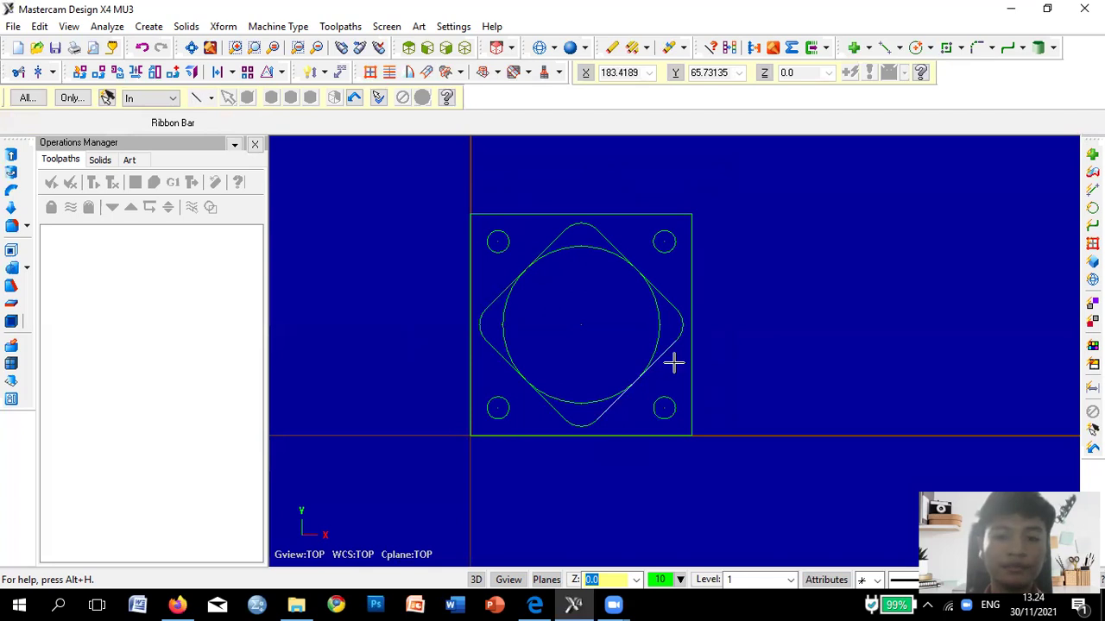
{"action": "scroll", "coordinate": [673, 362], "scroll_direction": "down", "scroll_amount": 1}
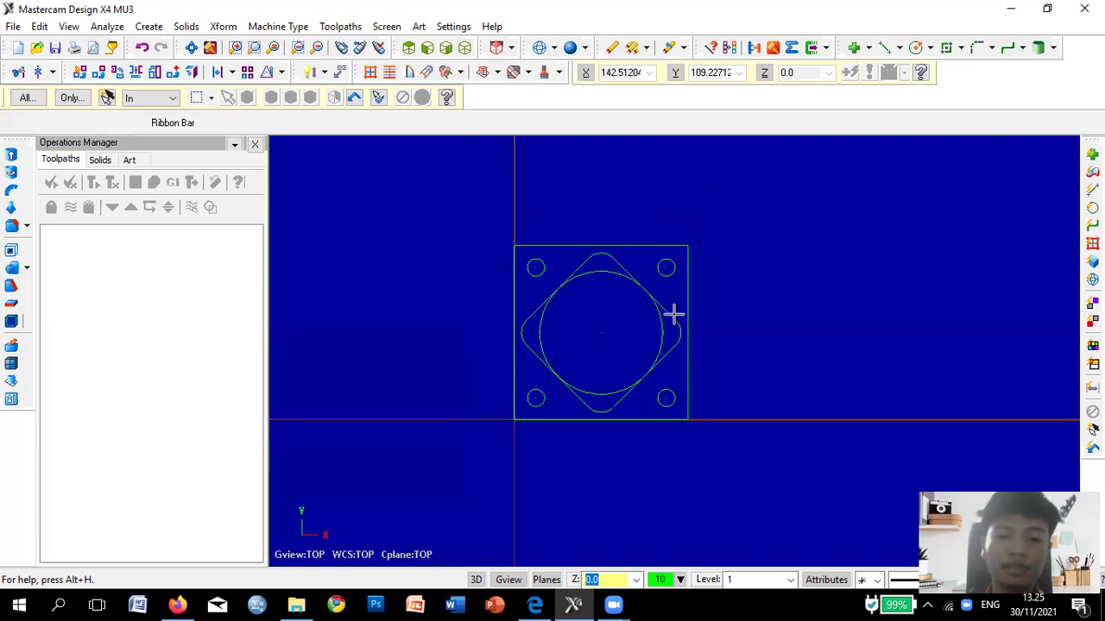
{"action": "scroll", "coordinate": [671, 313], "scroll_direction": "up", "scroll_amount": 2}
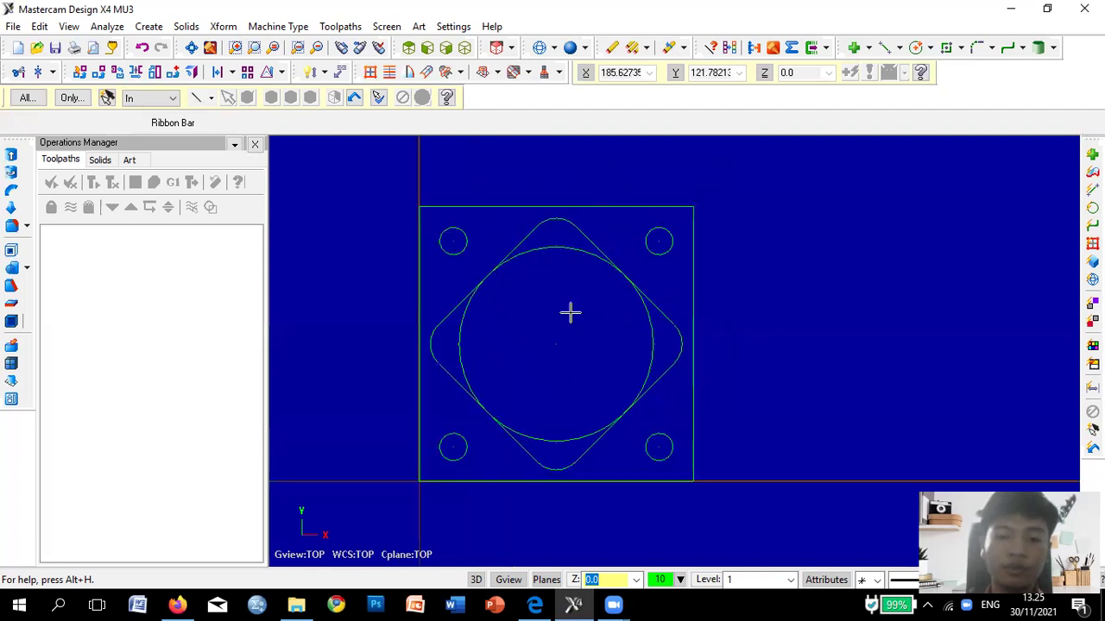
{"action": "left_click", "coordinate": [534, 604]}
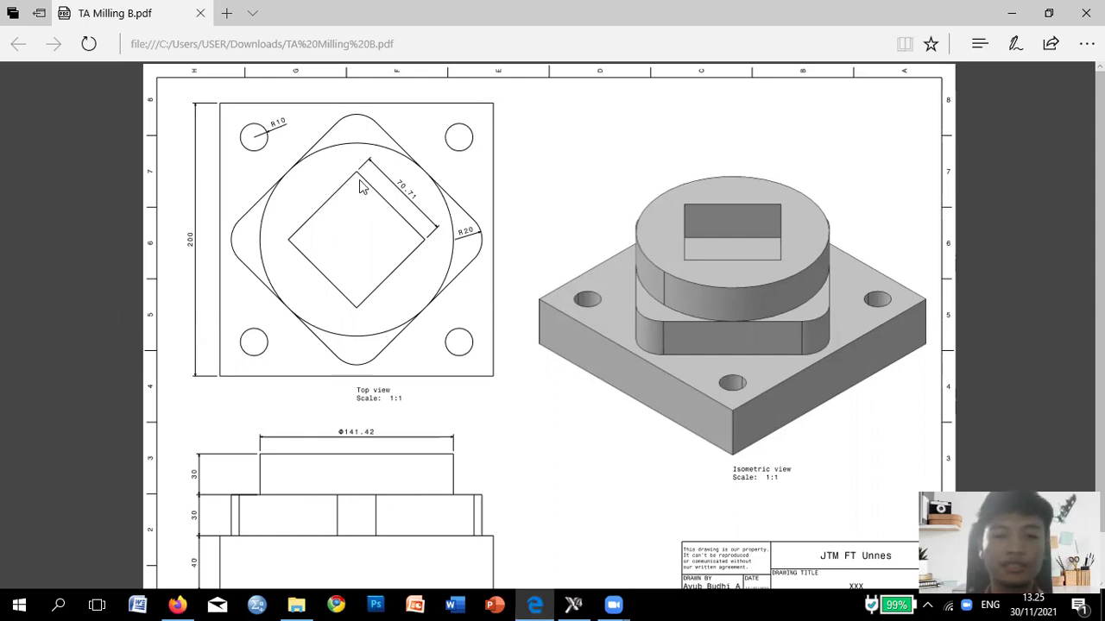
{"action": "left_click", "coordinate": [572, 604]}
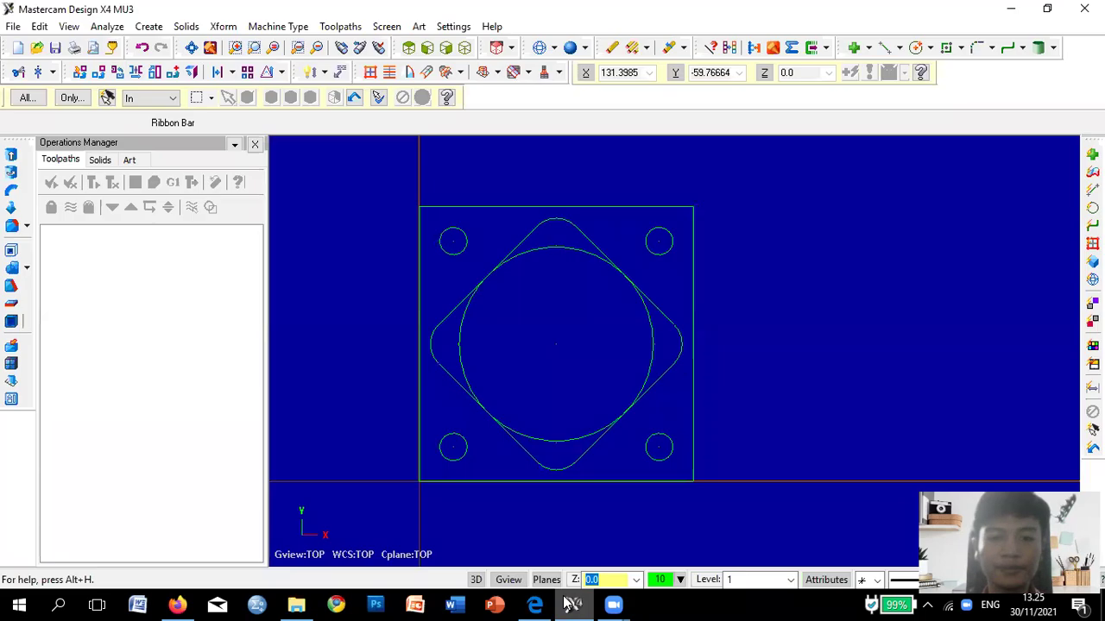
Draw a diagonal construction line from the plate's upper-left corner to its lower-right corner.
{"action": "left_click", "coordinate": [884, 50]}
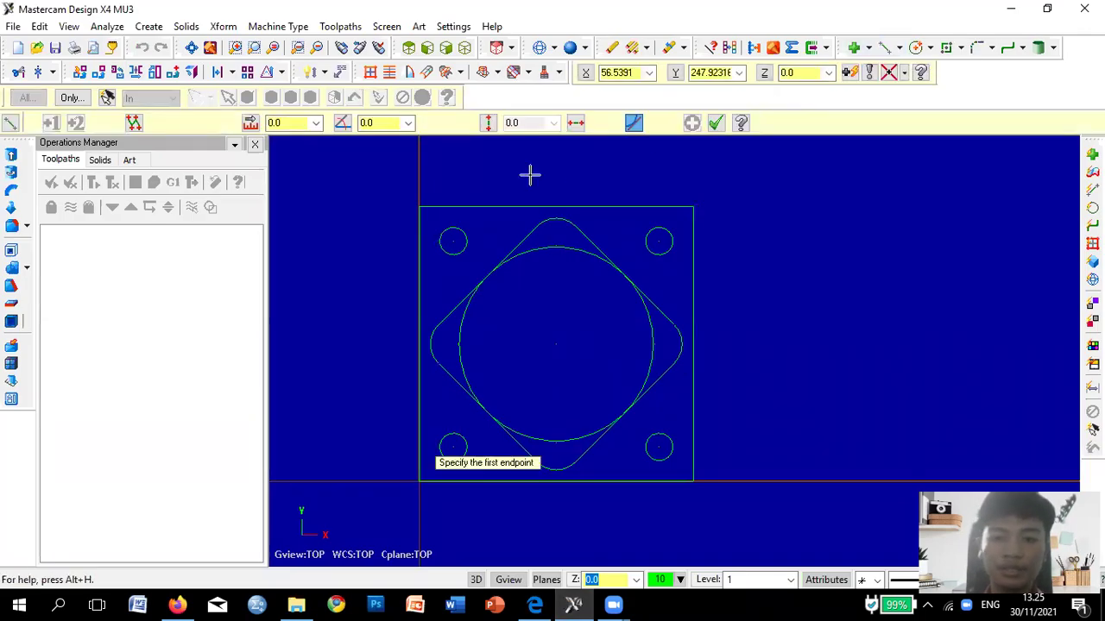
{"action": "left_click", "coordinate": [422, 208]}
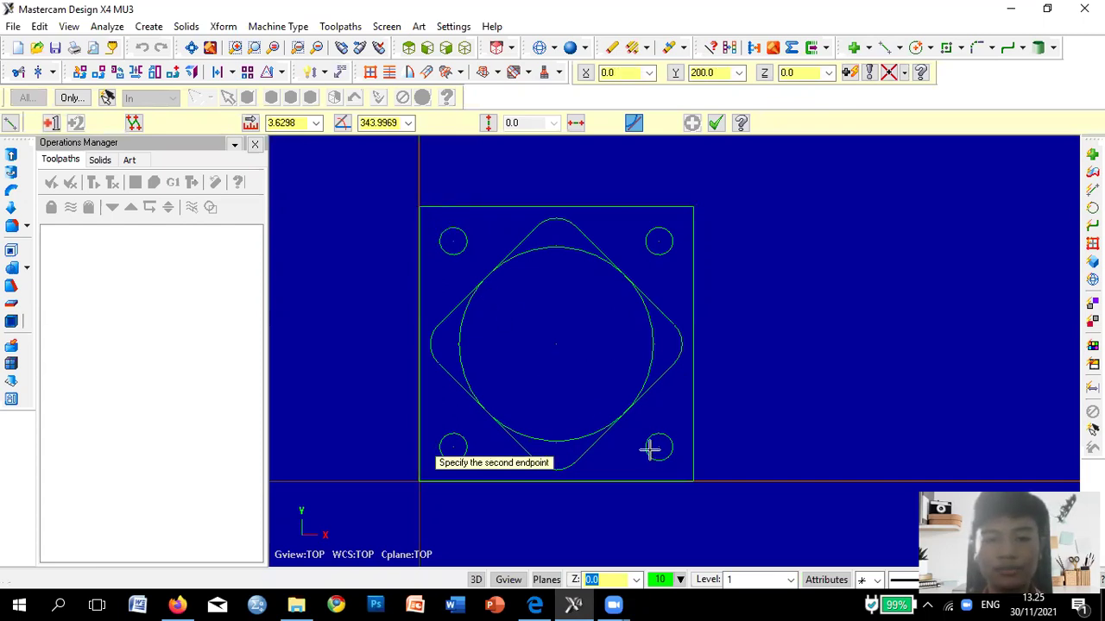
{"action": "left_click", "coordinate": [693, 481]}
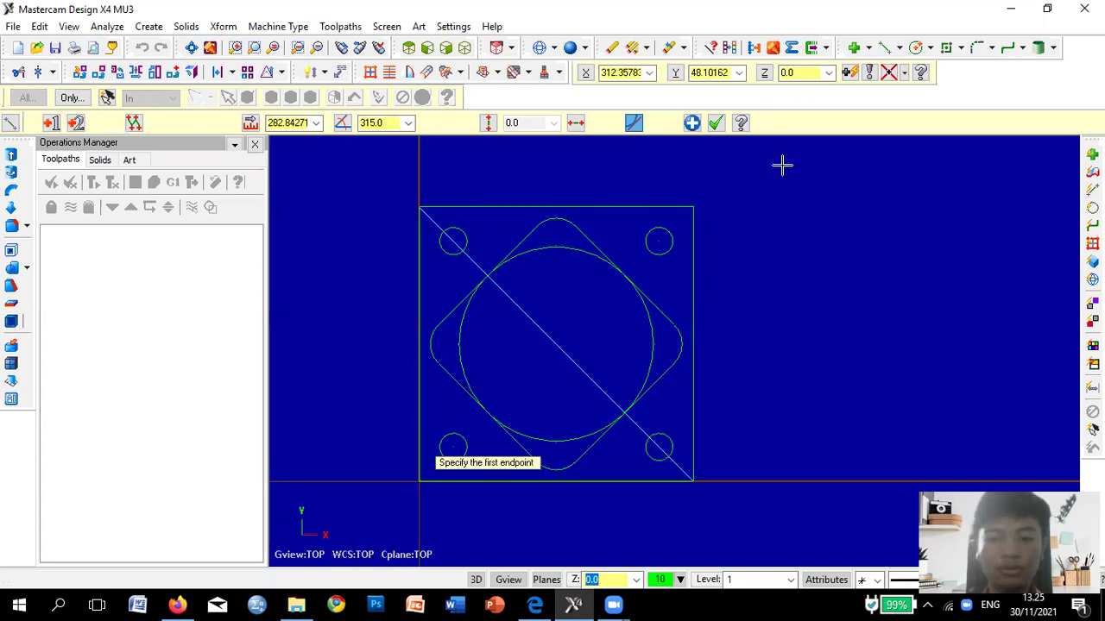
Sketch a rectangle about 72 by 74 with its base point anchored at the plate's centre.
{"action": "left_click", "coordinate": [947, 49]}
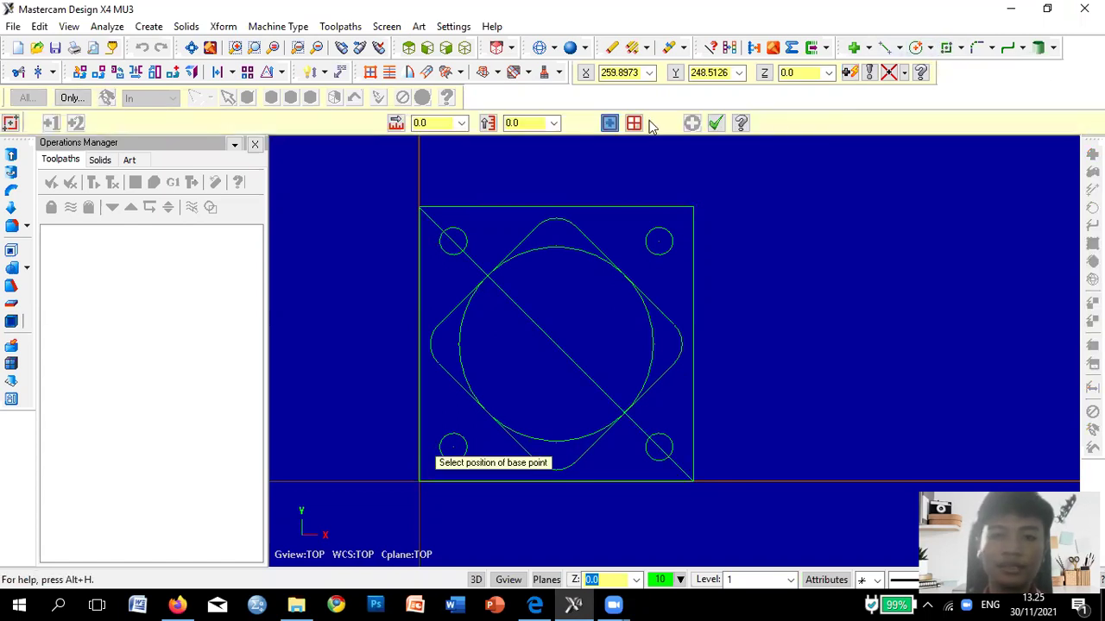
{"action": "left_click", "coordinate": [557, 345]}
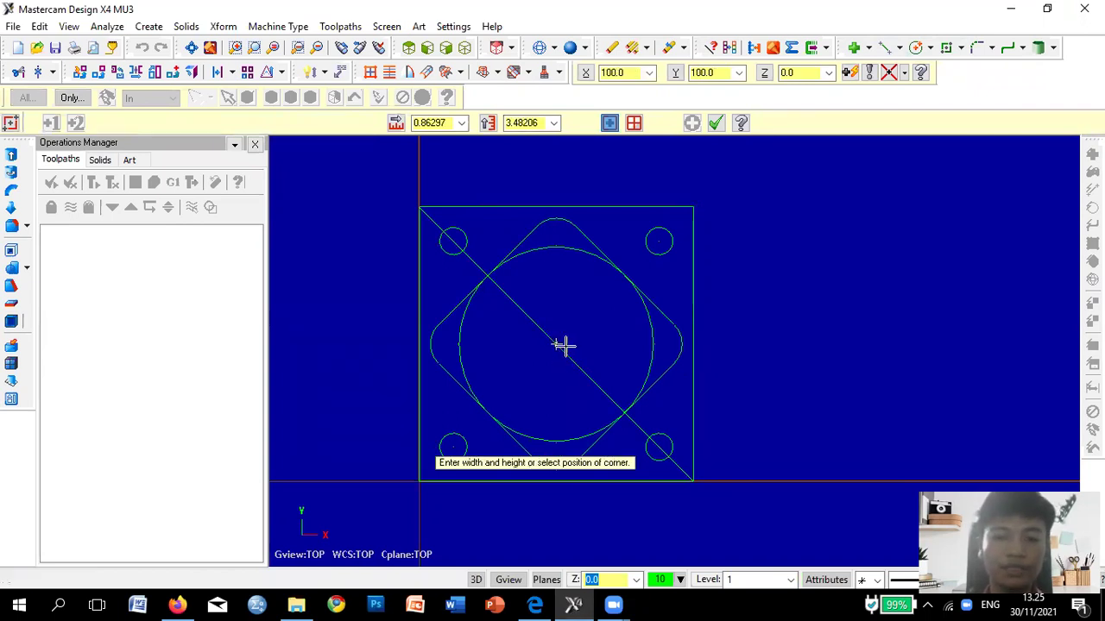
{"action": "left_click", "coordinate": [605, 394]}
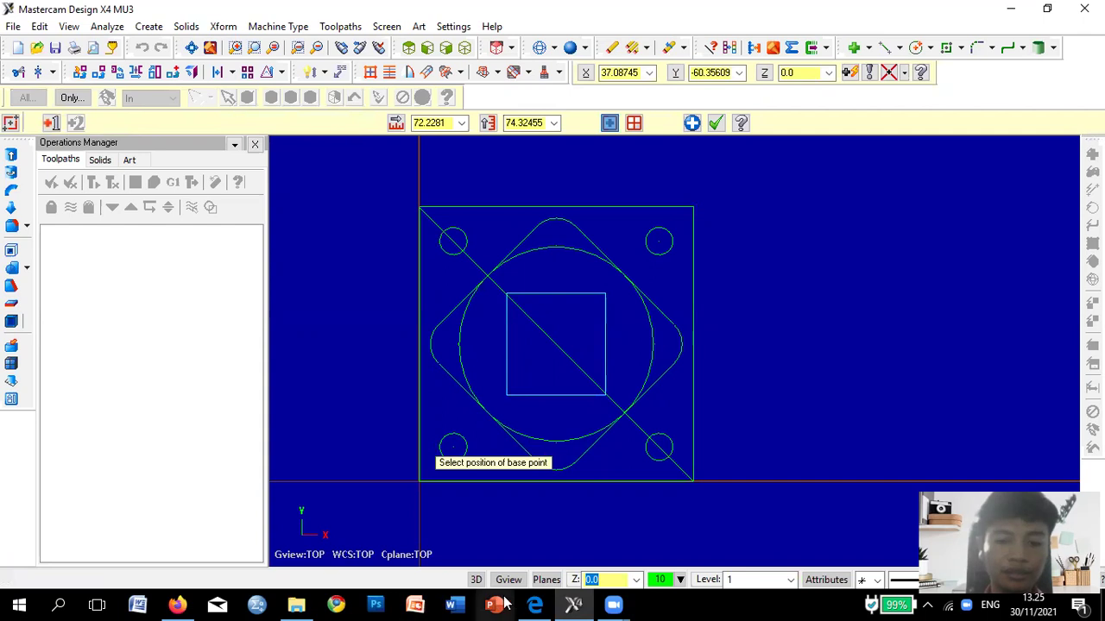
Set the central rectangle's width and height to 70.71 as in the PDF drawing, accept it, and delete the diagonal construction line.
{"action": "left_click", "coordinate": [536, 605]}
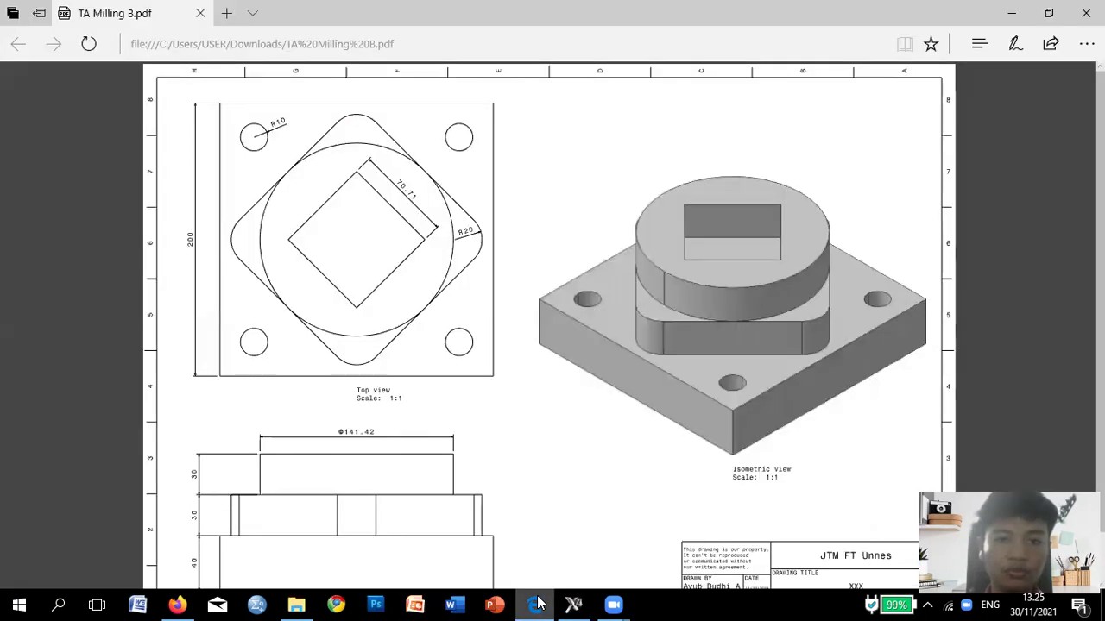
{"action": "left_click", "coordinate": [573, 604]}
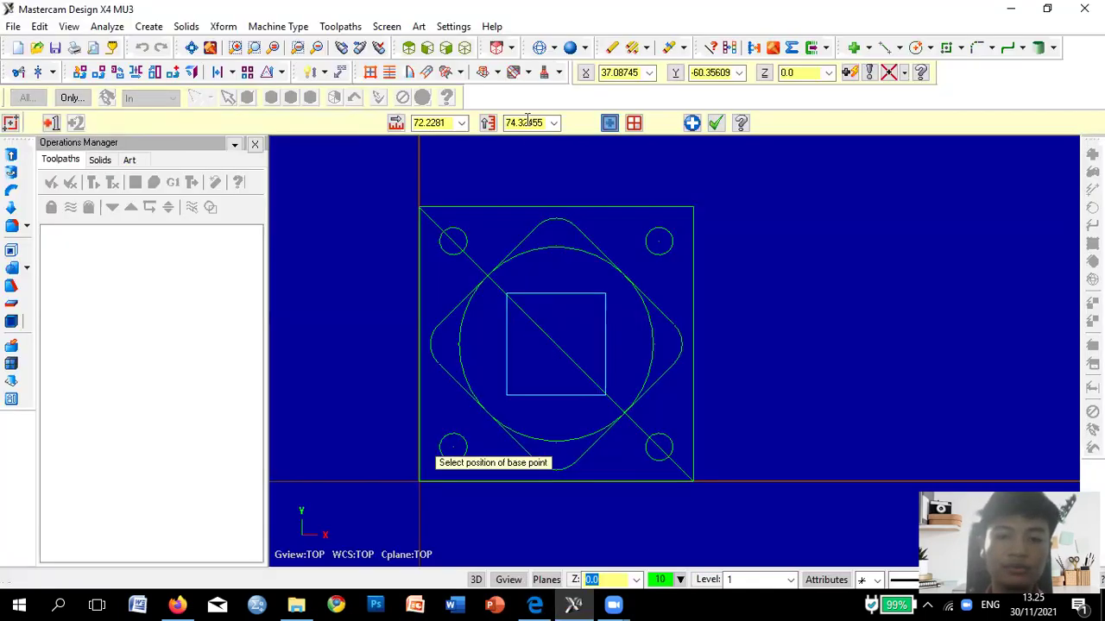
{"action": "left_click", "coordinate": [395, 123]}
{"action": "type", "text": "70.7"}
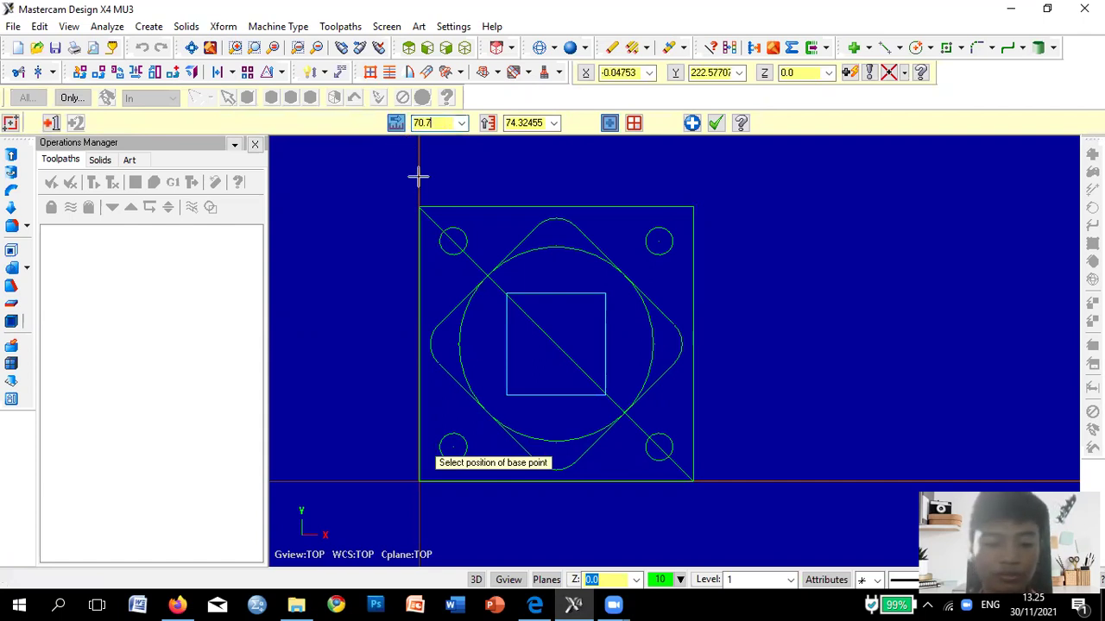
{"action": "type", "text": "1"}
{"action": "left_click", "coordinate": [530, 124]}
{"action": "type", "text": "70.71"}
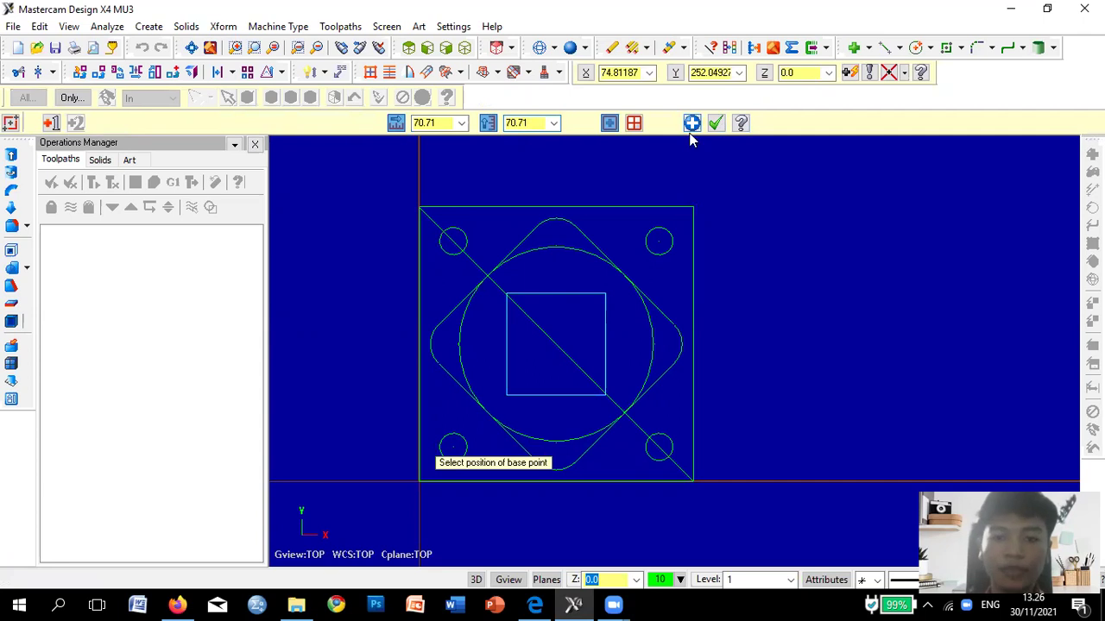
{"action": "left_click", "coordinate": [715, 124]}
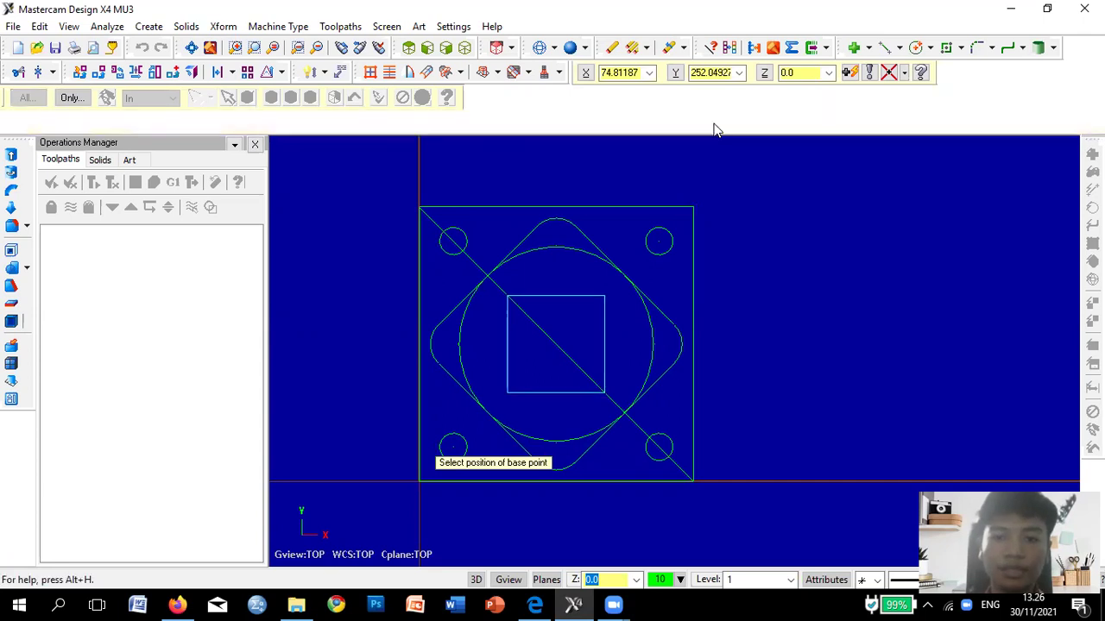
{"action": "left_click", "coordinate": [467, 255]}
{"action": "key", "text": "Delete"}
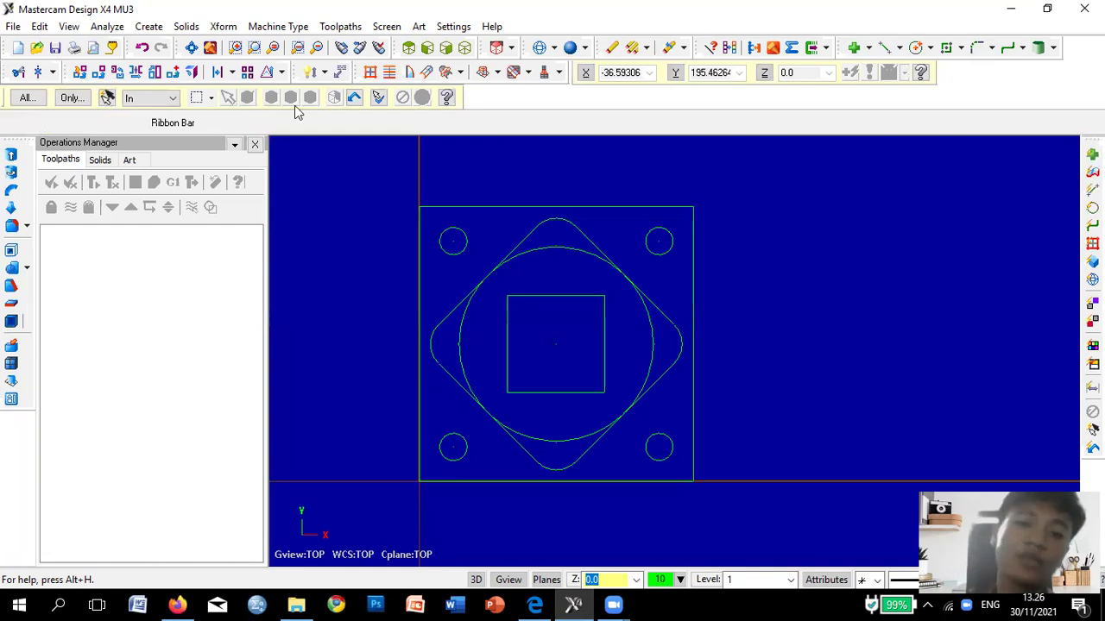
Rotate the central square by 45 degrees about the plate's centre, using the Move option.
{"action": "left_click", "coordinate": [223, 27]}
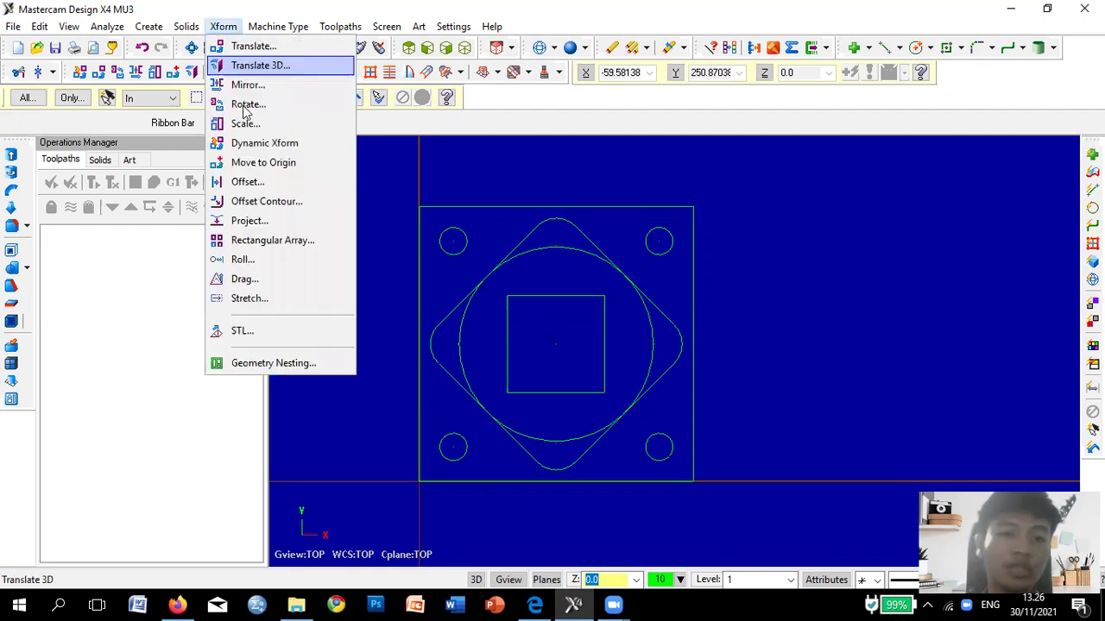
{"action": "left_click", "coordinate": [247, 104]}
{"action": "left_click", "coordinate": [605, 325]}
{"action": "left_click", "coordinate": [509, 349]}
{"action": "key", "text": "Return"}
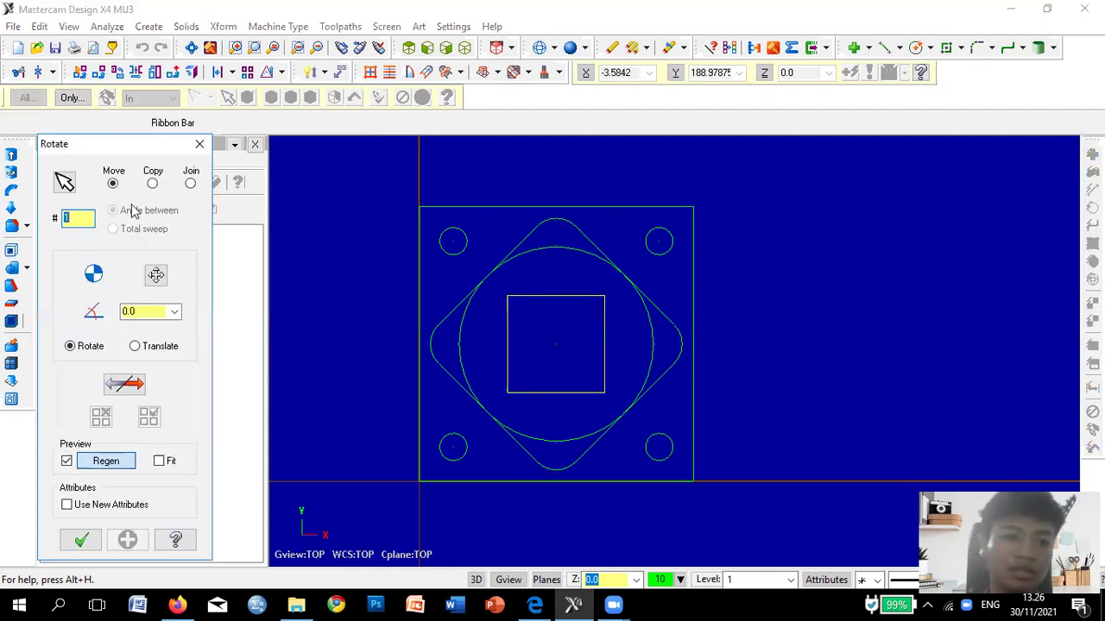
{"action": "left_click", "coordinate": [155, 277]}
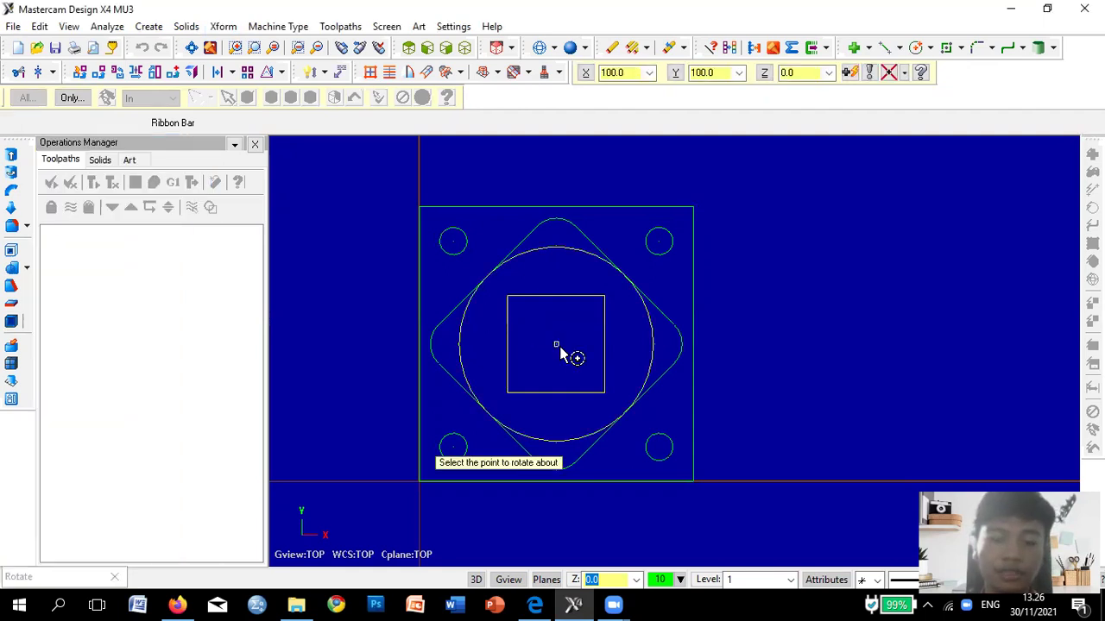
{"action": "left_click", "coordinate": [557, 345]}
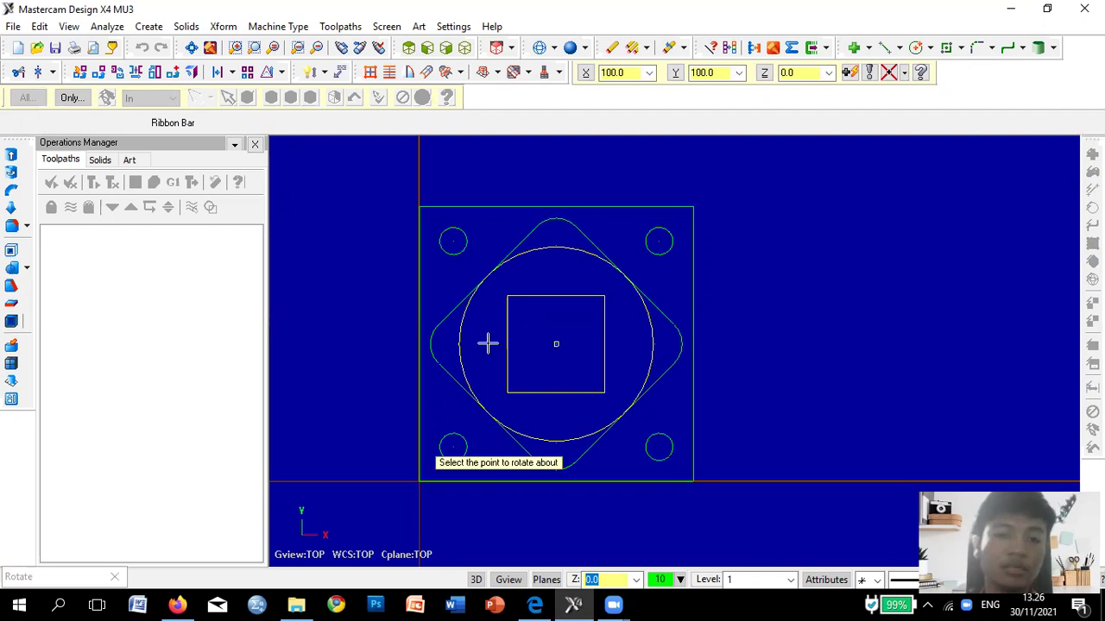
{"action": "left_click_drag", "start_coordinate": [137, 312], "coordinate": [102, 322]}
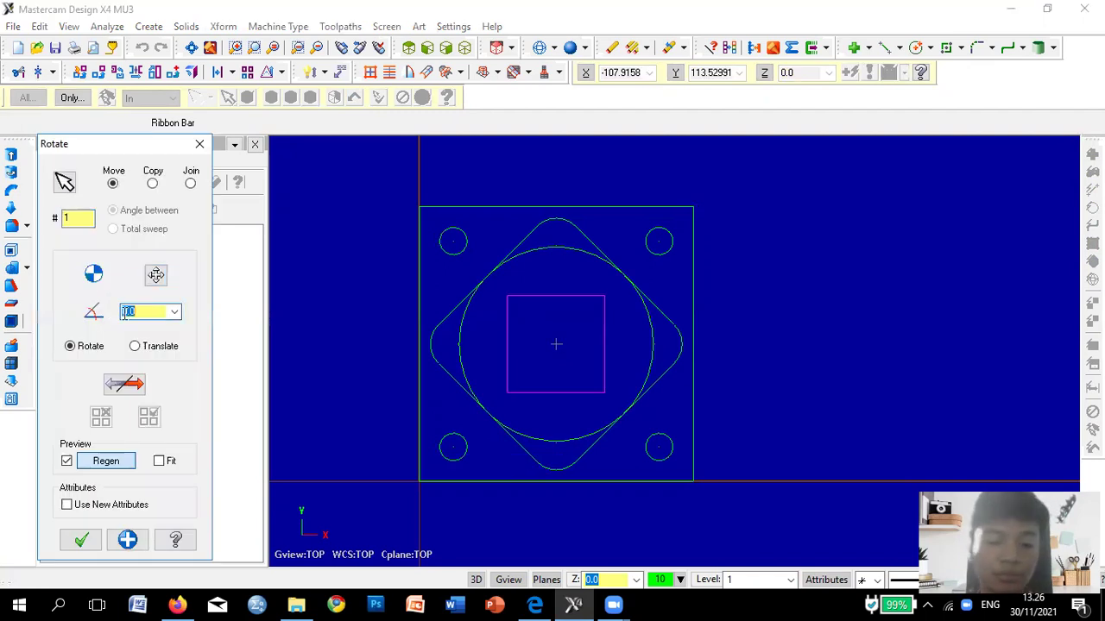
{"action": "type", "text": "45"}
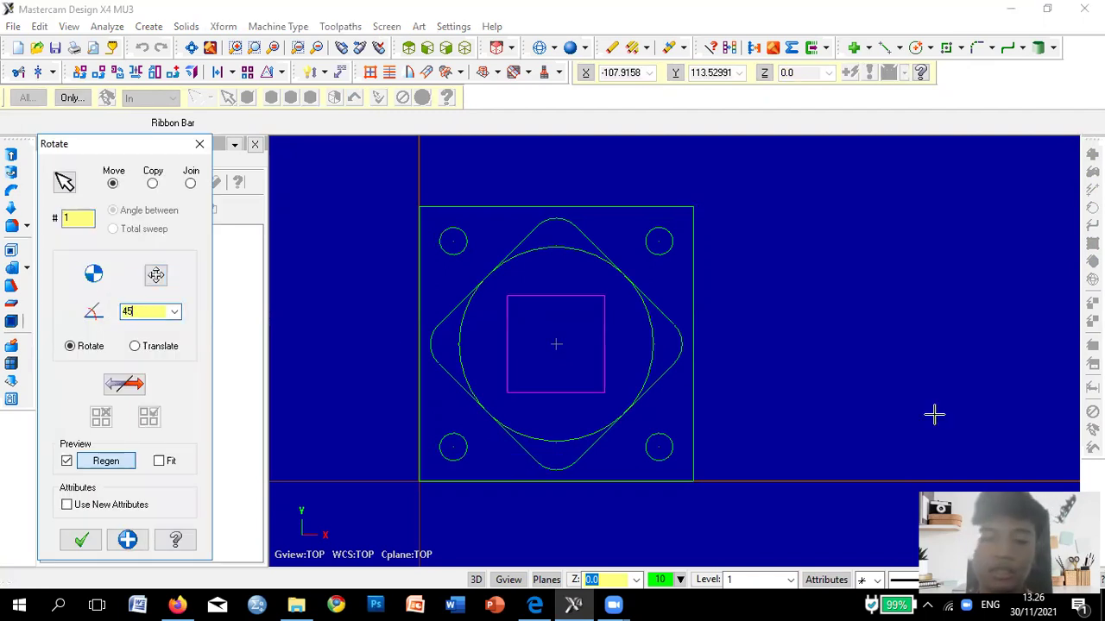
{"action": "left_click", "coordinate": [126, 385]}
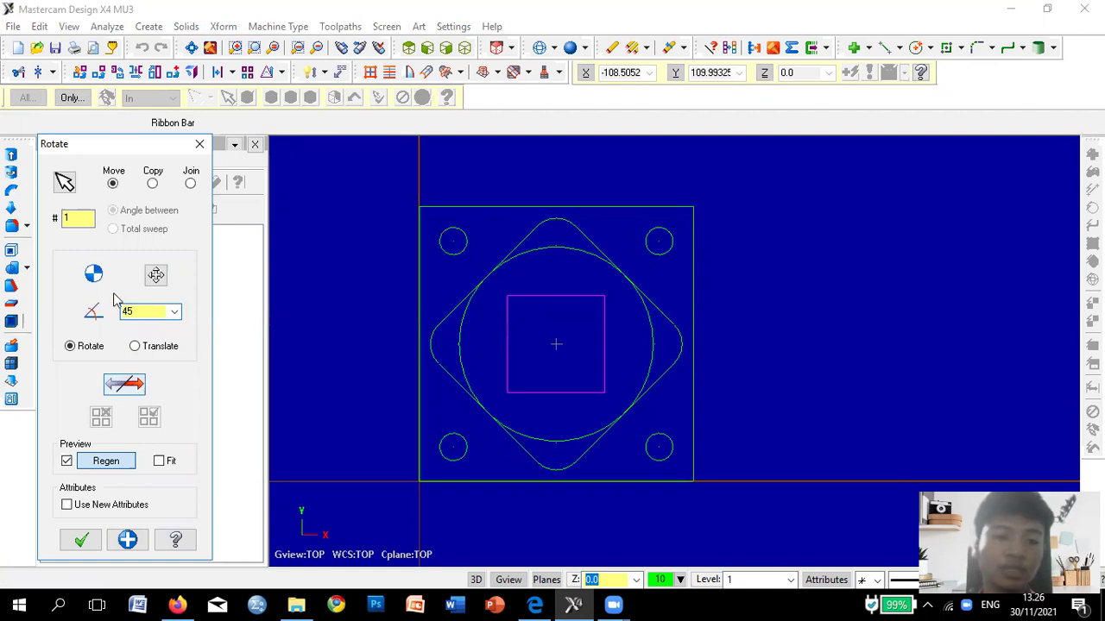
{"action": "left_click", "coordinate": [86, 546]}
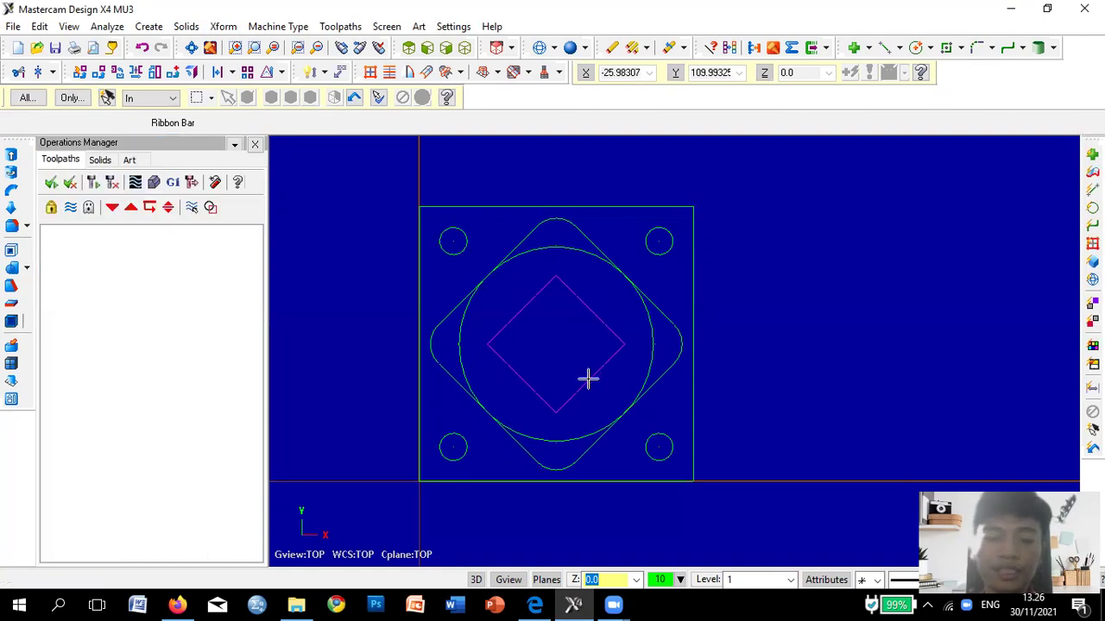
{"action": "scroll", "coordinate": [590, 381], "scroll_direction": "up", "scroll_amount": 1}
{"action": "scroll", "coordinate": [675, 339], "scroll_direction": "down", "scroll_amount": 1}
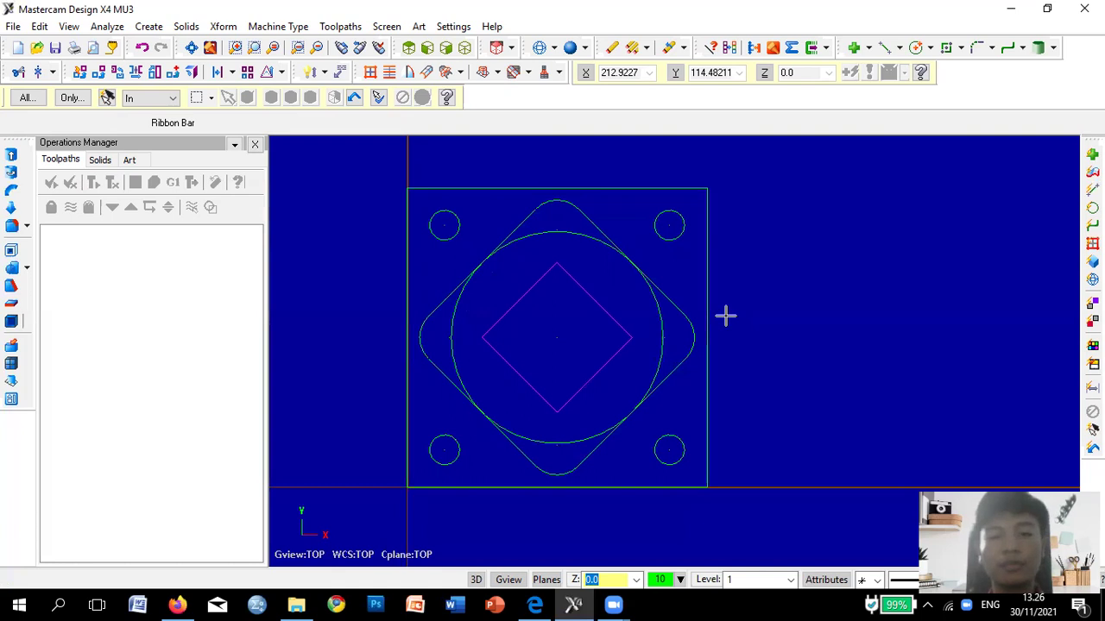
{"action": "scroll", "coordinate": [799, 384], "scroll_direction": "up", "scroll_amount": 1}
{"action": "scroll", "coordinate": [536, 457], "scroll_direction": "down", "scroll_amount": 3}
{"action": "scroll", "coordinate": [824, 390], "scroll_direction": "down", "scroll_amount": 1}
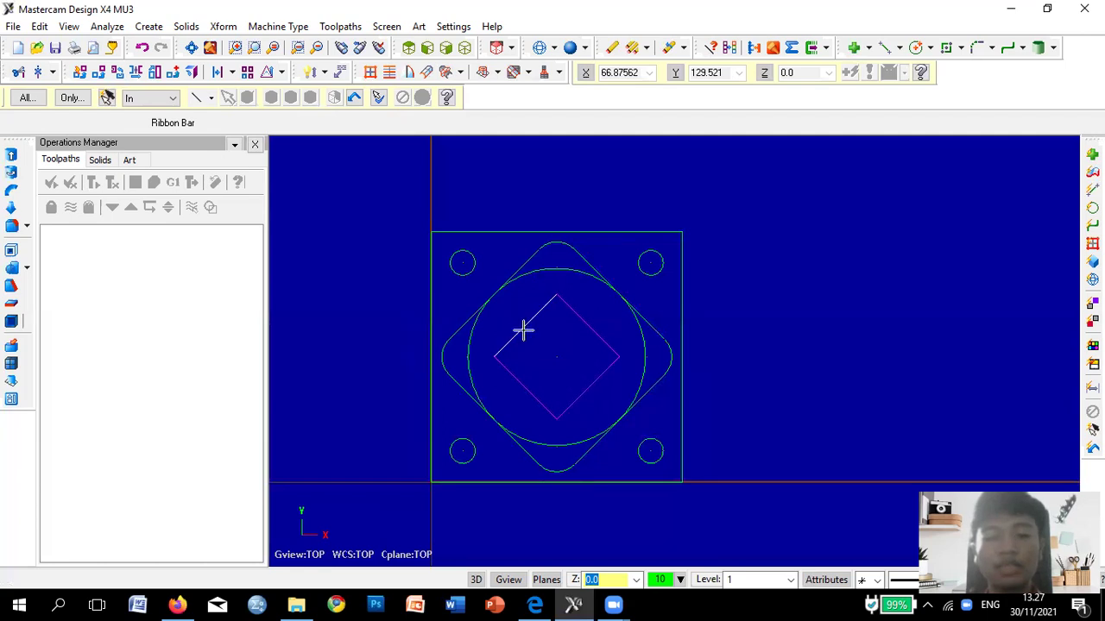
{"action": "left_click", "coordinate": [485, 301]}
{"action": "left_click", "coordinate": [452, 296]}
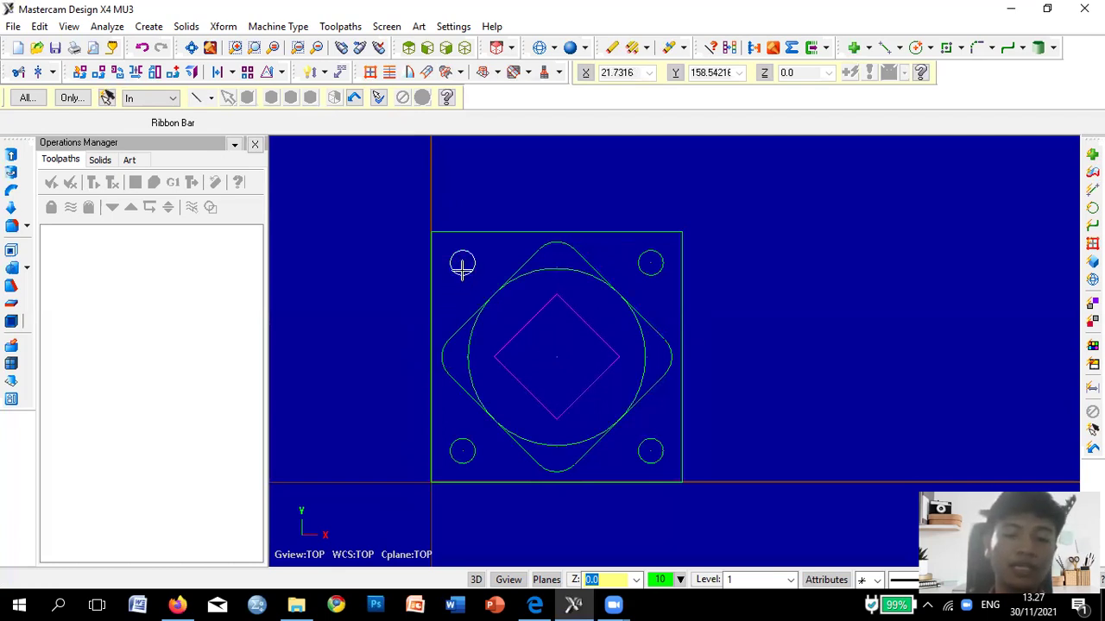
{"action": "left_click", "coordinate": [460, 259]}
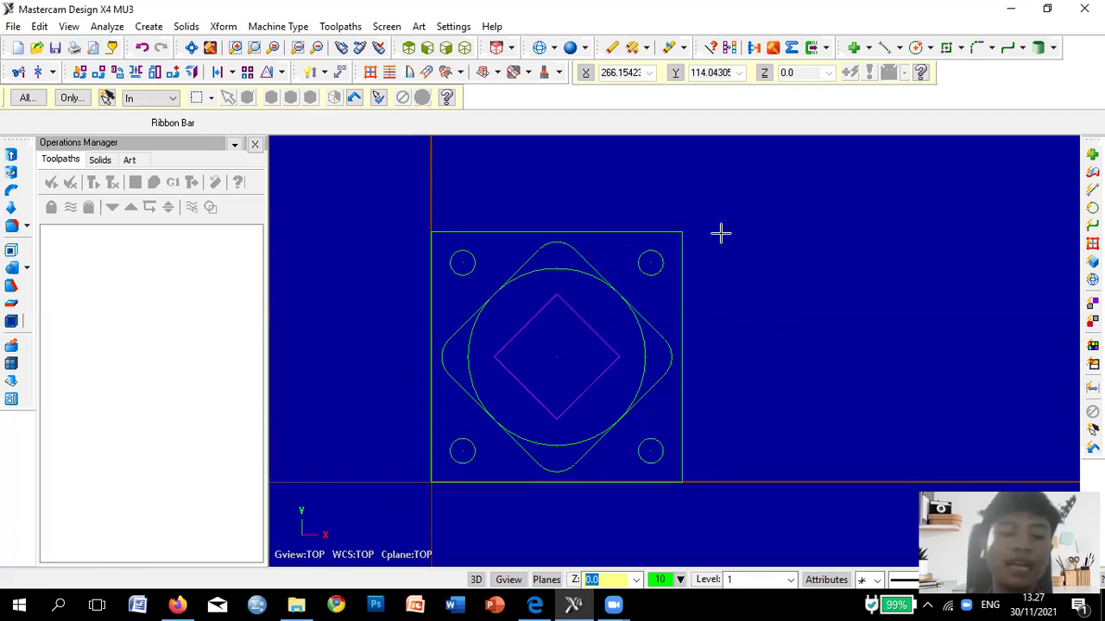
Set the machine type to the default mill for the part.
{"action": "left_click", "coordinate": [294, 28]}
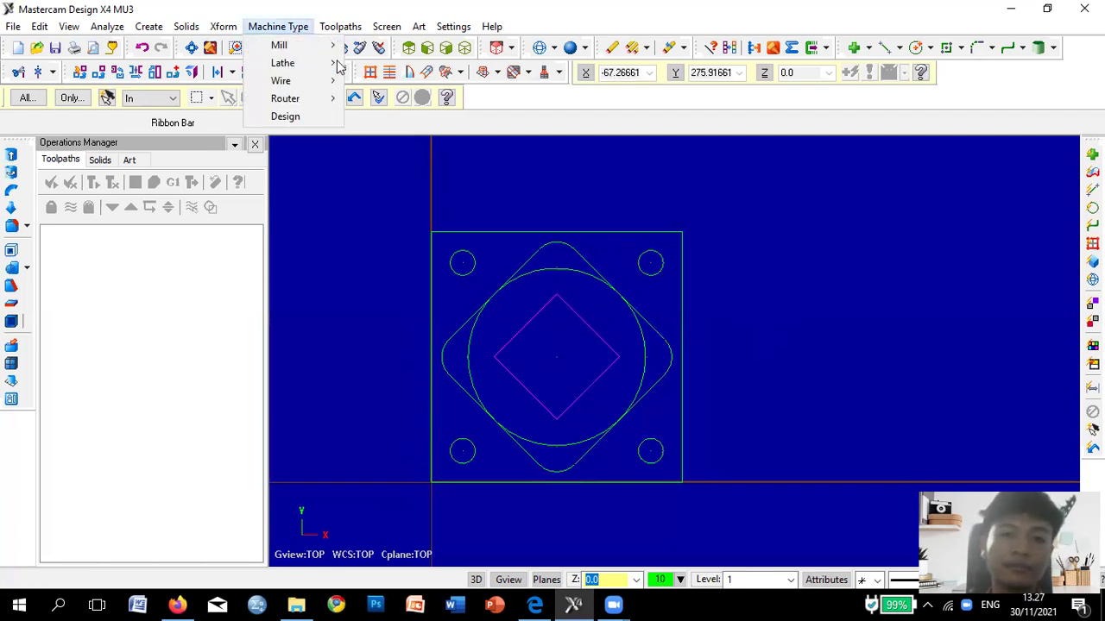
{"action": "mouse_move", "coordinate": [332, 63]}
{"action": "mouse_move", "coordinate": [324, 45]}
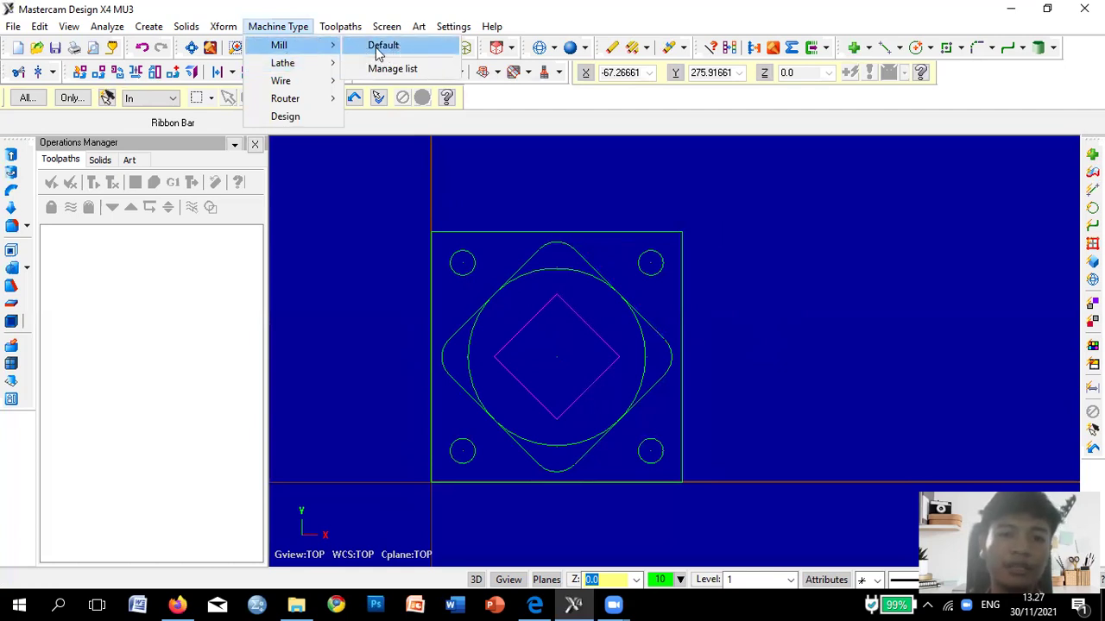
{"action": "left_click", "coordinate": [380, 48]}
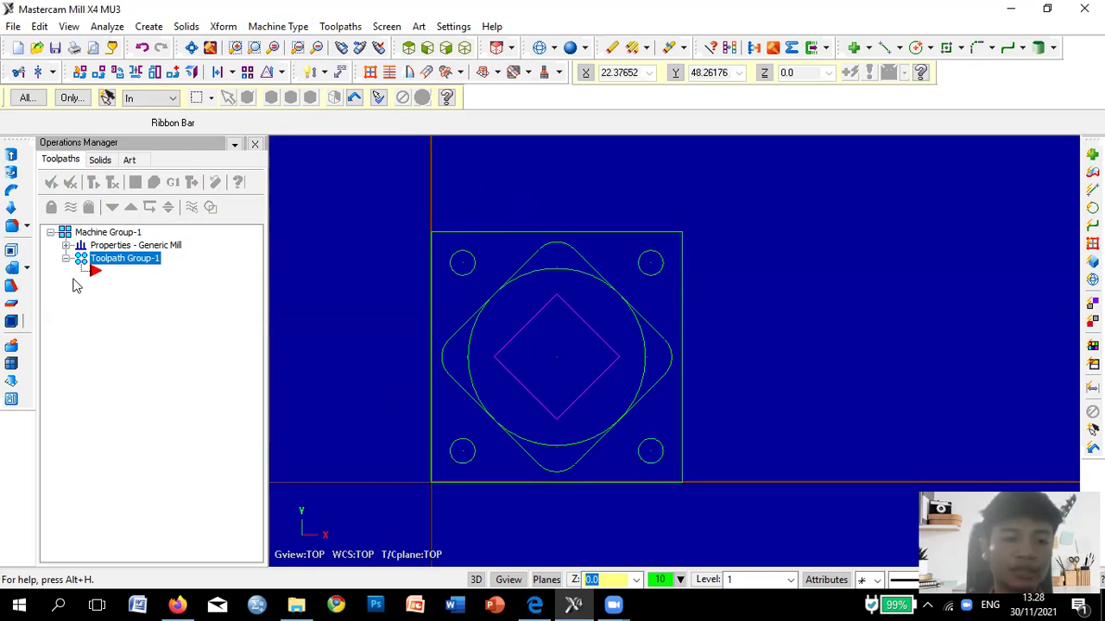
In the machine group's stock setup, define the rectangular stock from the plate's lower-left corner to its upper-right corner.
{"action": "left_click", "coordinate": [67, 246]}
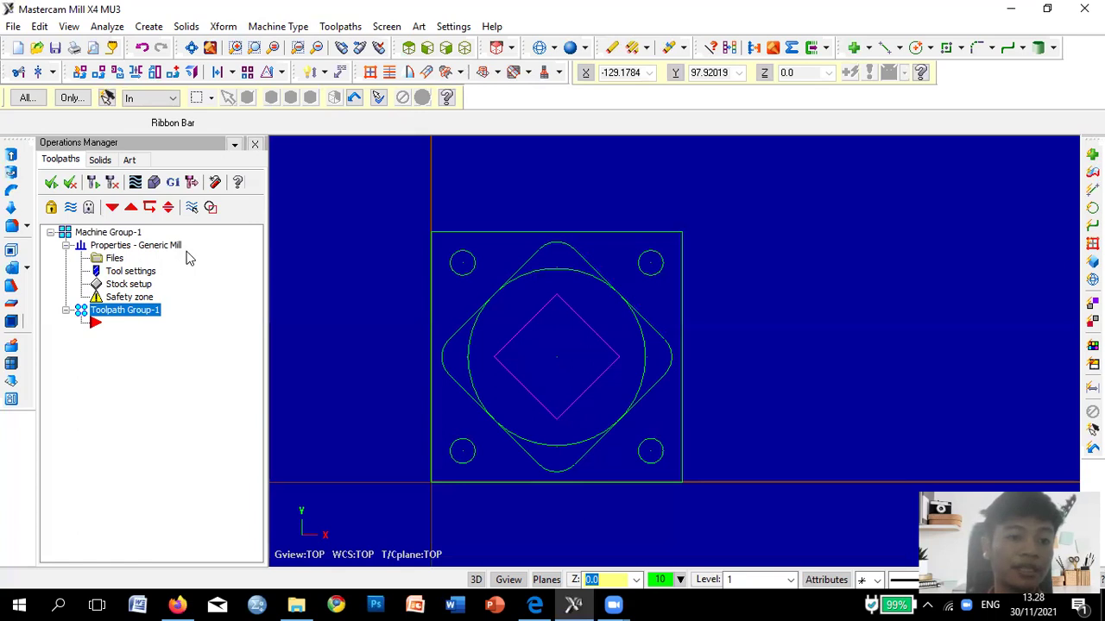
{"action": "left_click", "coordinate": [131, 285]}
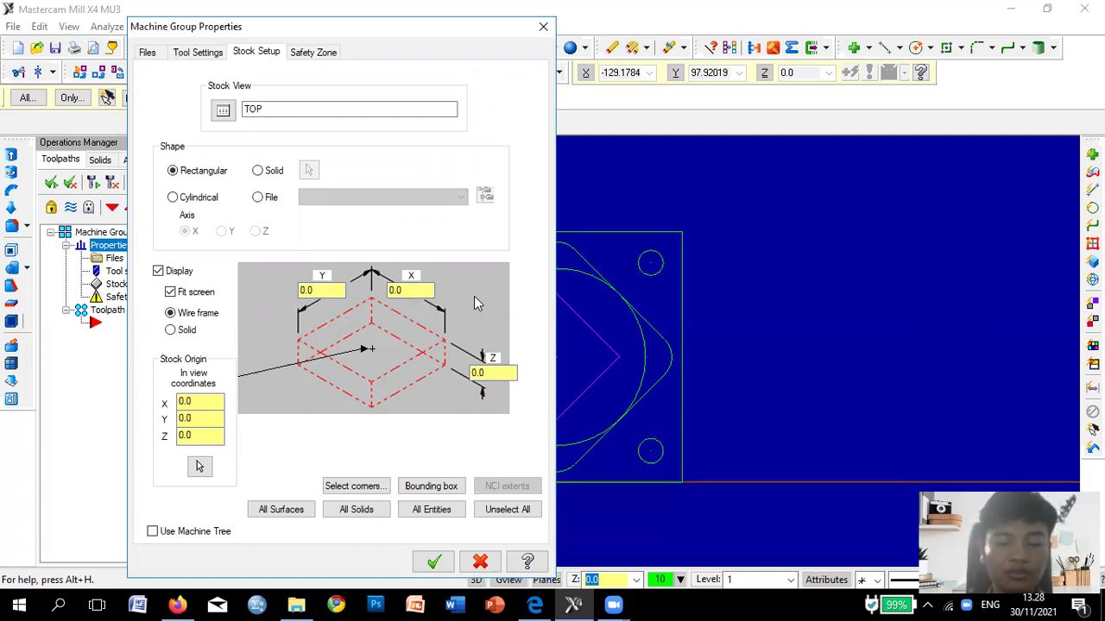
{"action": "left_click", "coordinate": [354, 488]}
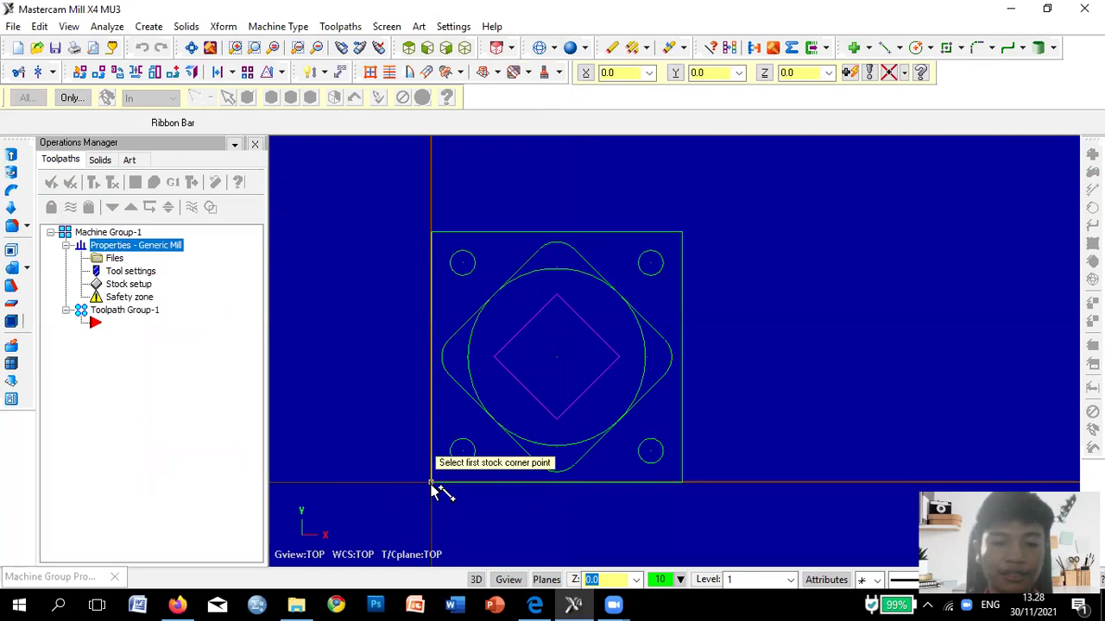
{"action": "left_click", "coordinate": [430, 484]}
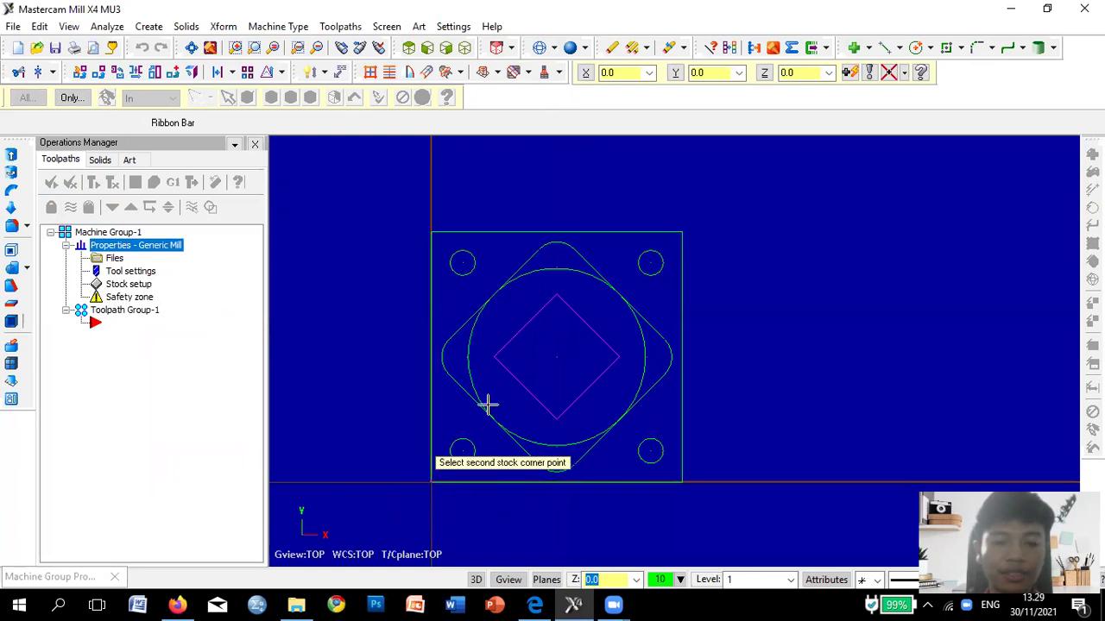
{"action": "left_click", "coordinate": [681, 232]}
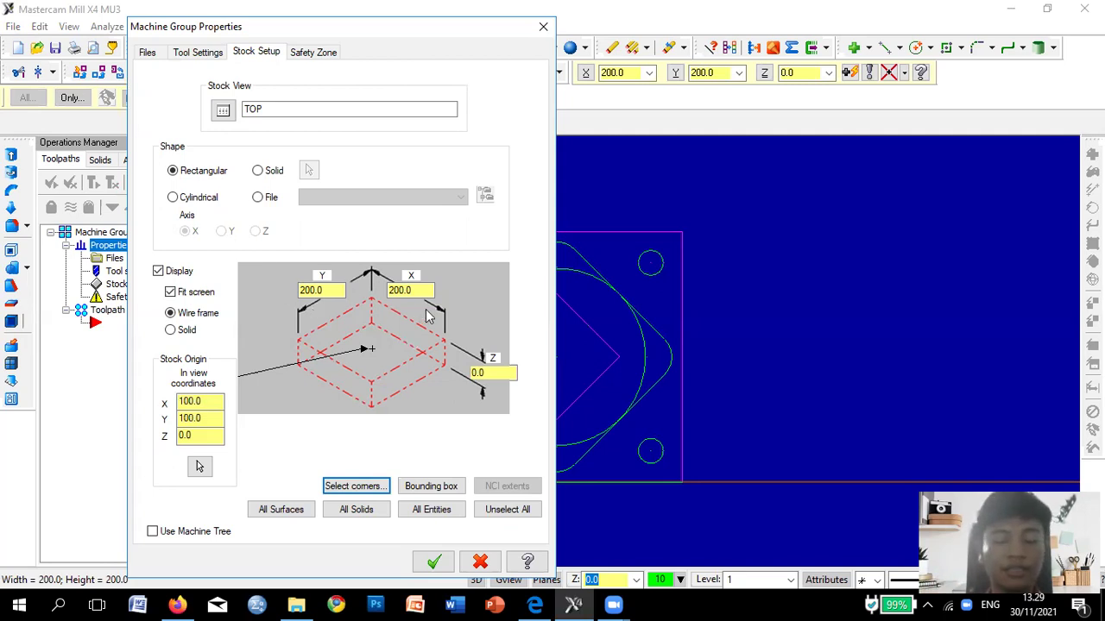
Set the stock's Z height to 100, based on the heights in the PDF's front view, and accept the stock setup.
{"action": "left_click", "coordinate": [484, 372]}
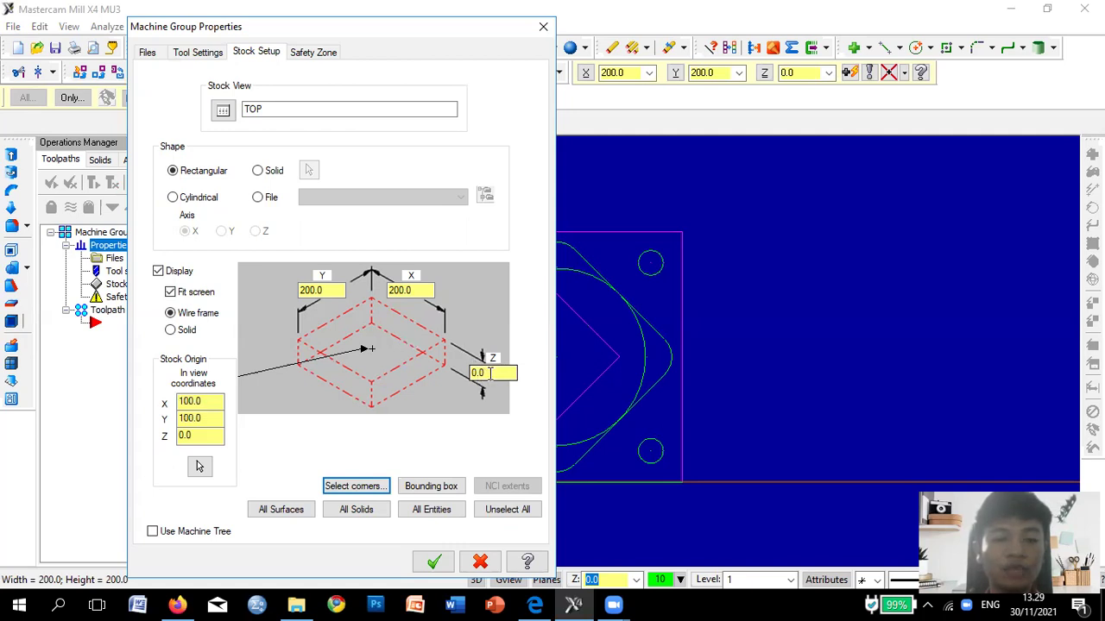
{"action": "left_click", "coordinate": [488, 373]}
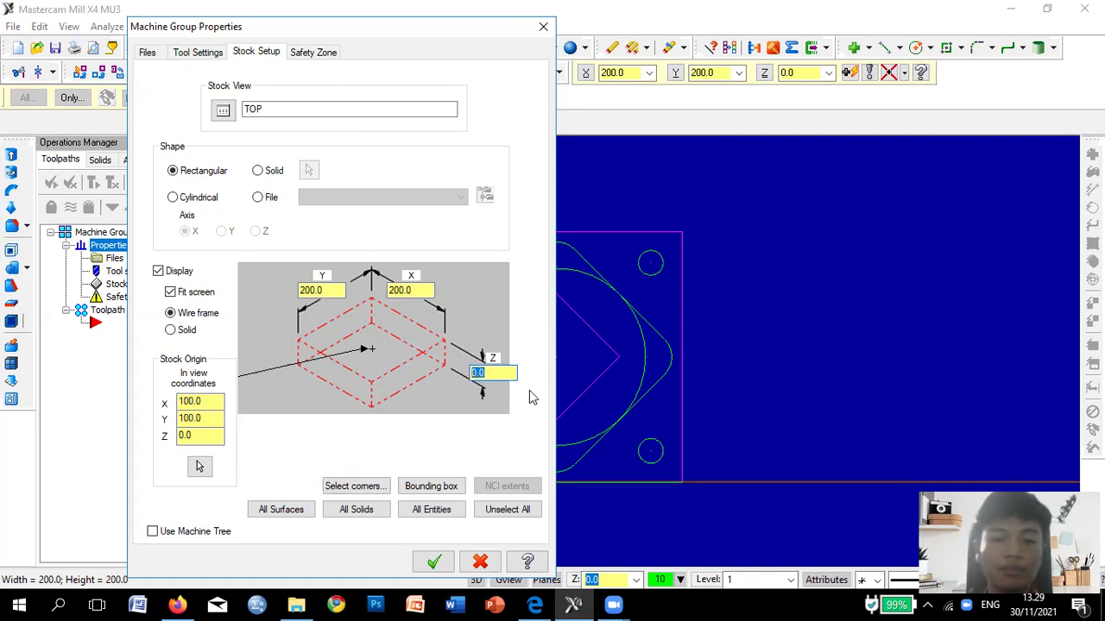
{"action": "left_click", "coordinate": [537, 603]}
{"action": "scroll", "coordinate": [634, 431], "scroll_direction": "down", "scroll_amount": 1}
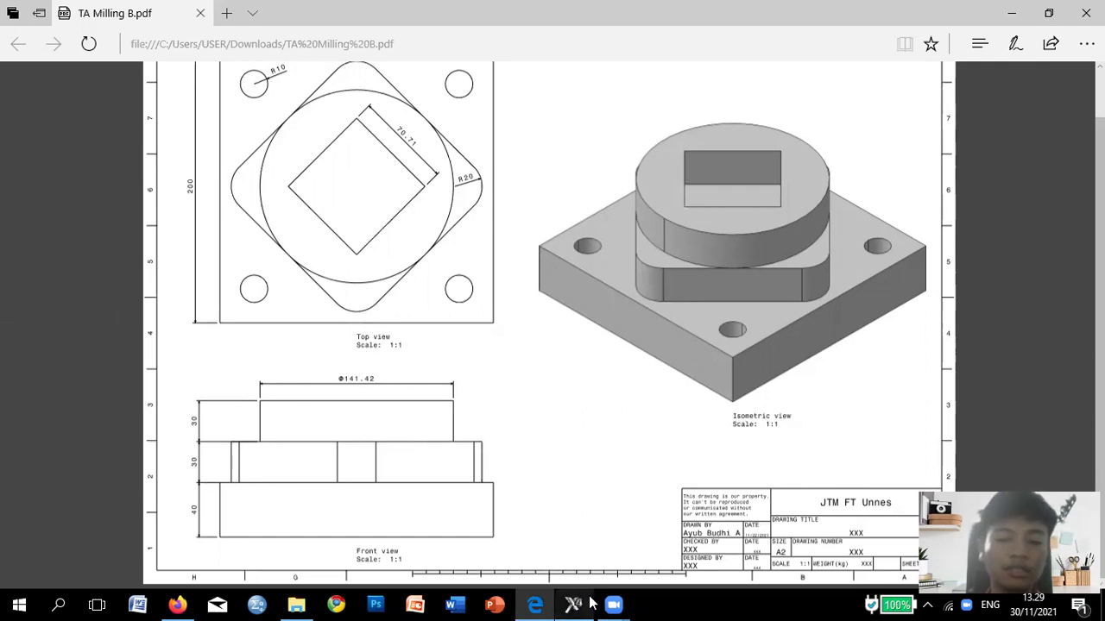
{"action": "mouse_move", "coordinate": [586, 603]}
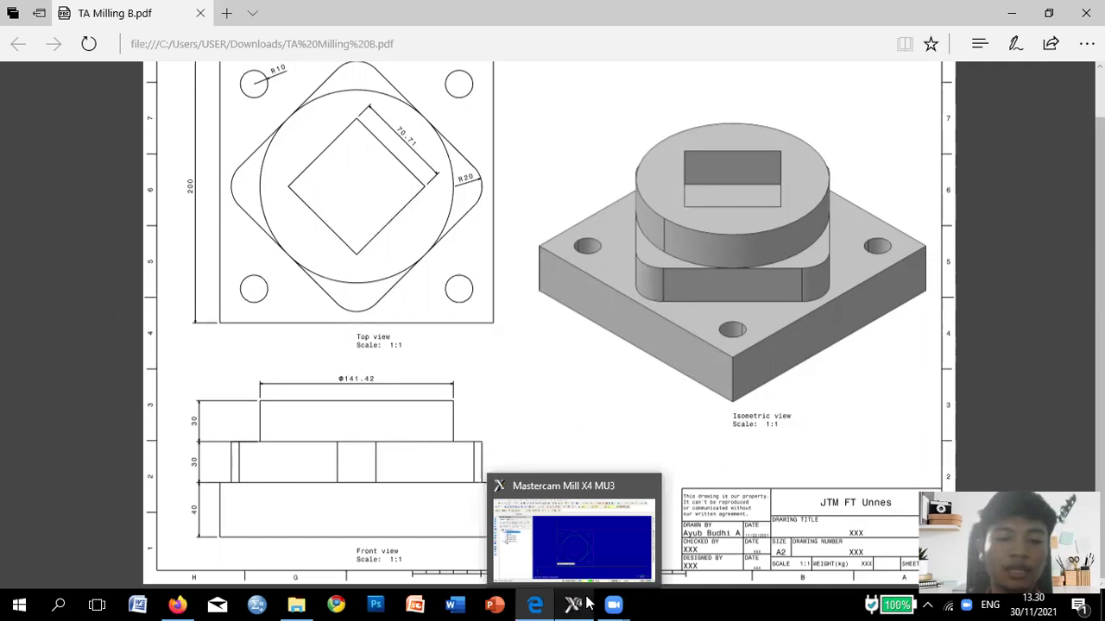
{"action": "left_click", "coordinate": [586, 604]}
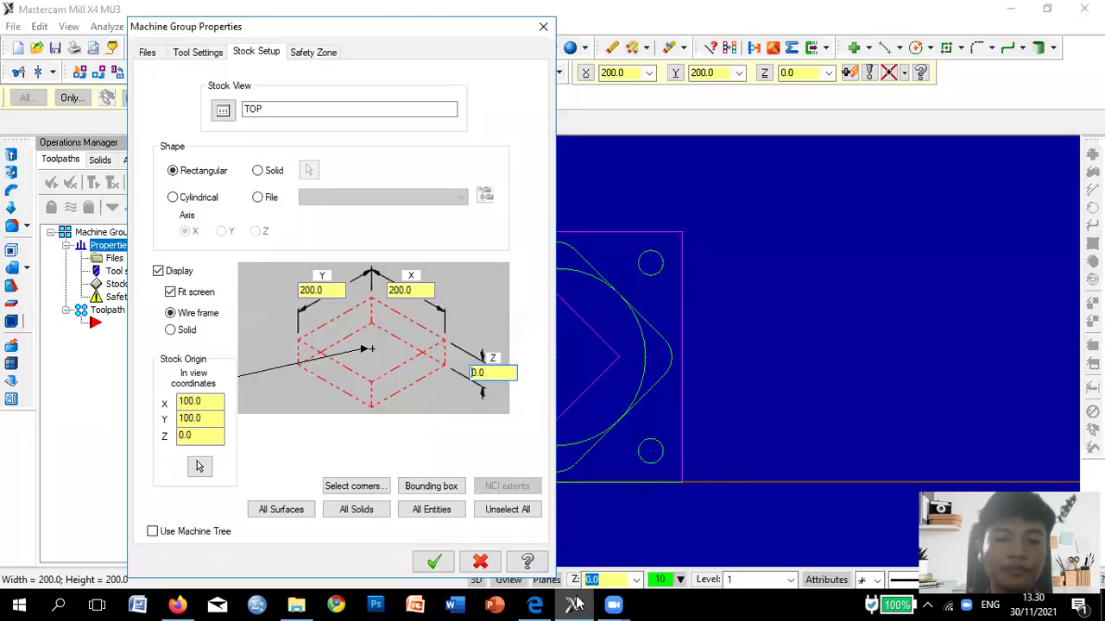
{"action": "double_click", "coordinate": [488, 373]}
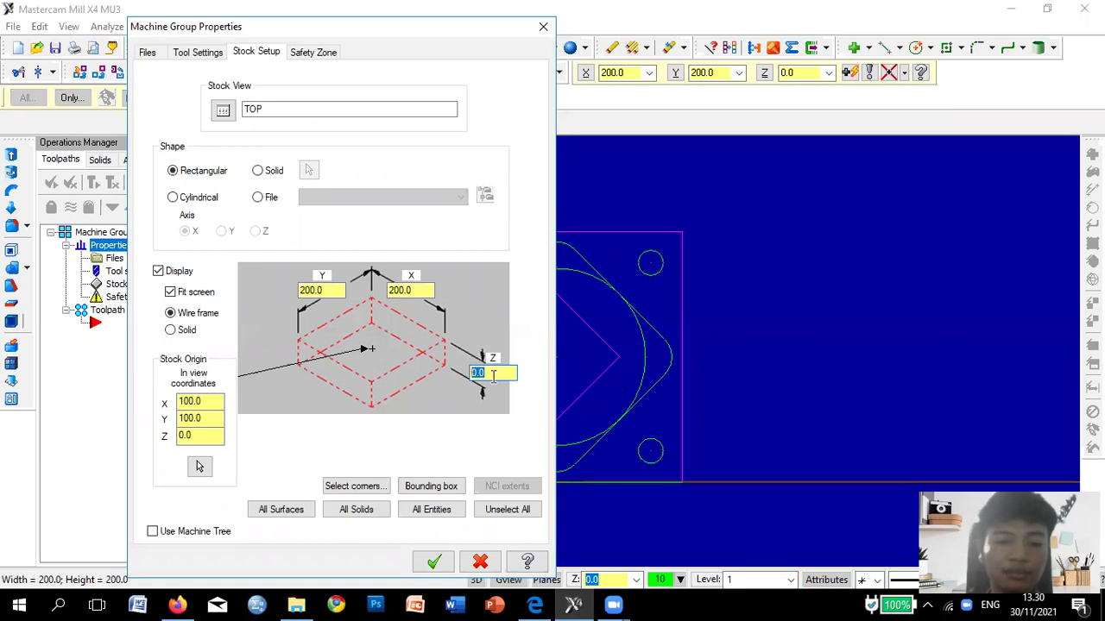
{"action": "type", "text": "100"}
{"action": "left_click", "coordinate": [433, 562]}
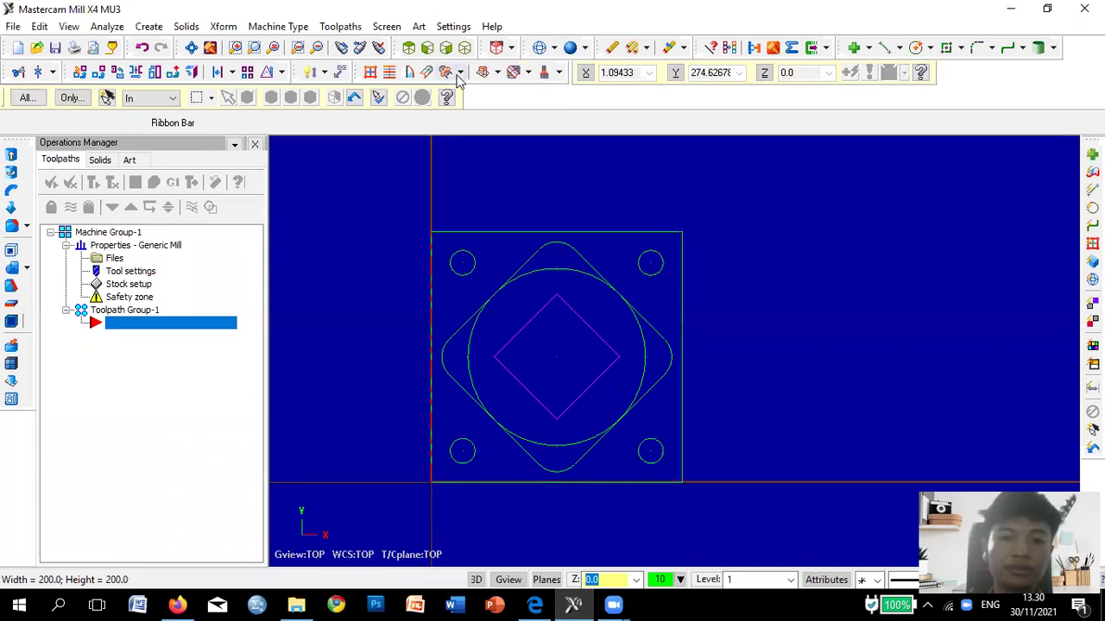
Show the part in isometric view and start a Contour toolpath with the NC name "contour".
{"action": "left_click", "coordinate": [465, 46]}
{"action": "scroll", "coordinate": [471, 309], "scroll_direction": "down", "scroll_amount": 2}
{"action": "scroll", "coordinate": [411, 292], "scroll_direction": "down", "scroll_amount": 5}
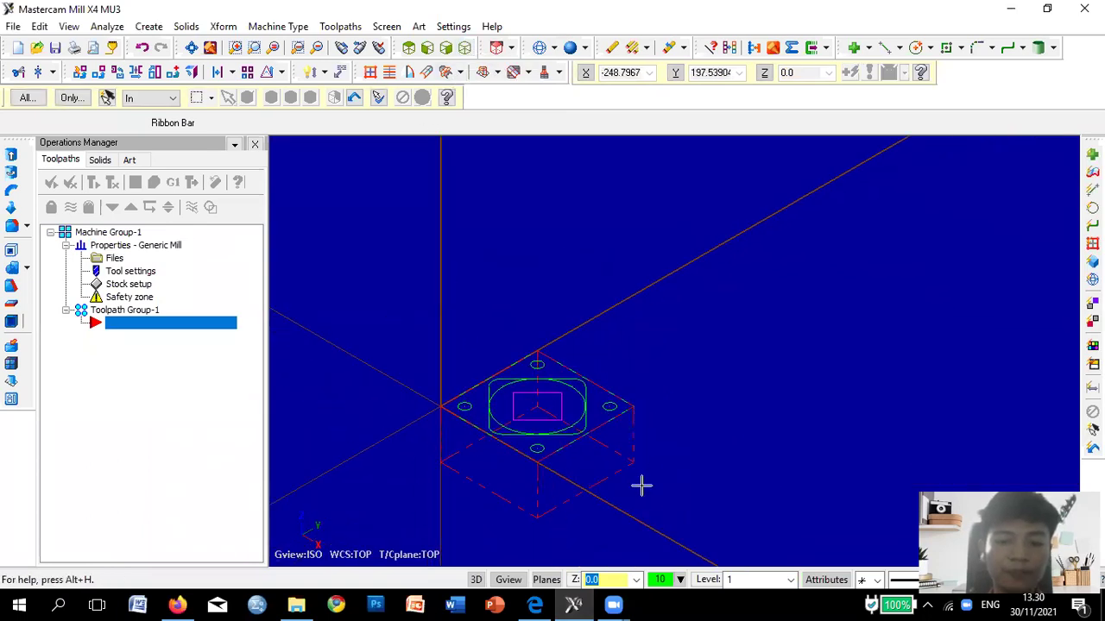
{"action": "scroll", "coordinate": [491, 536], "scroll_direction": "up", "scroll_amount": 6}
{"action": "scroll", "coordinate": [493, 503], "scroll_direction": "up", "scroll_amount": 2}
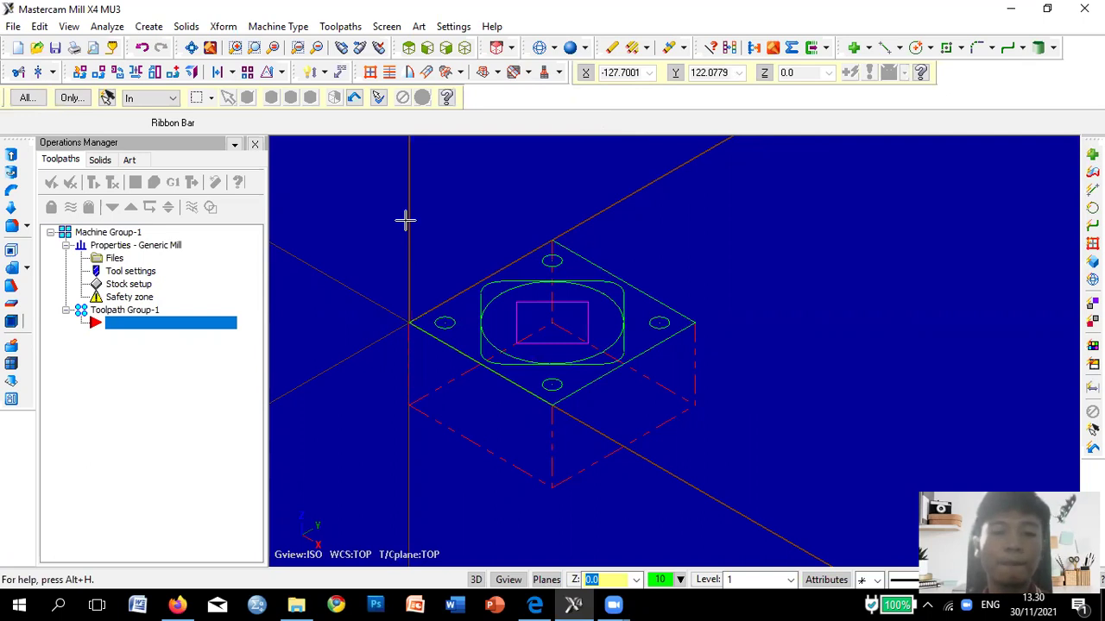
{"action": "left_click", "coordinate": [342, 26]}
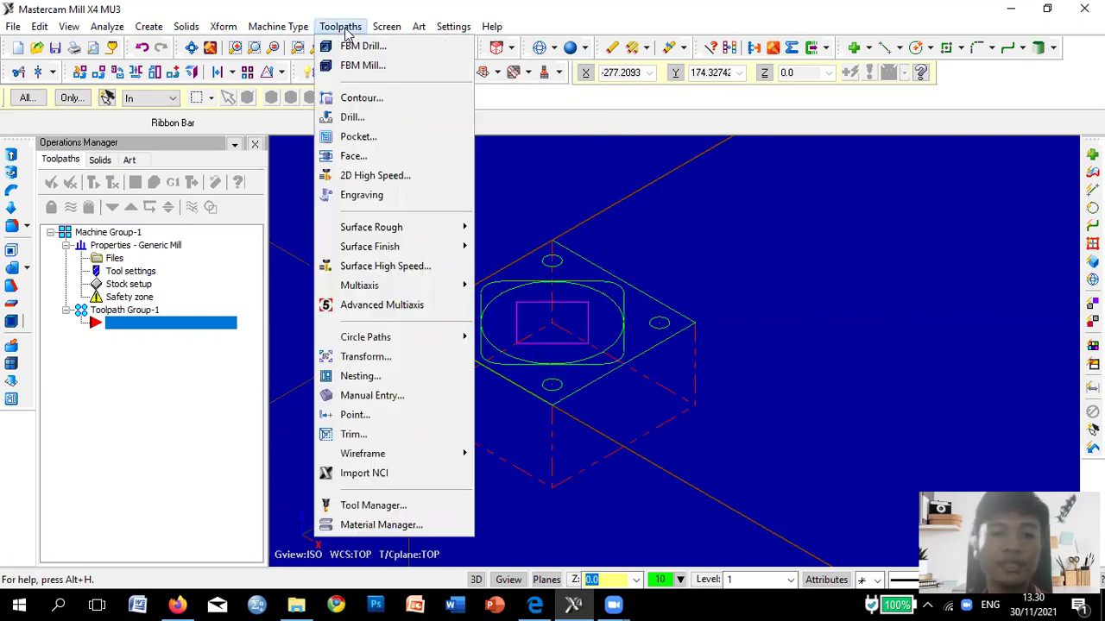
{"action": "left_click", "coordinate": [360, 102]}
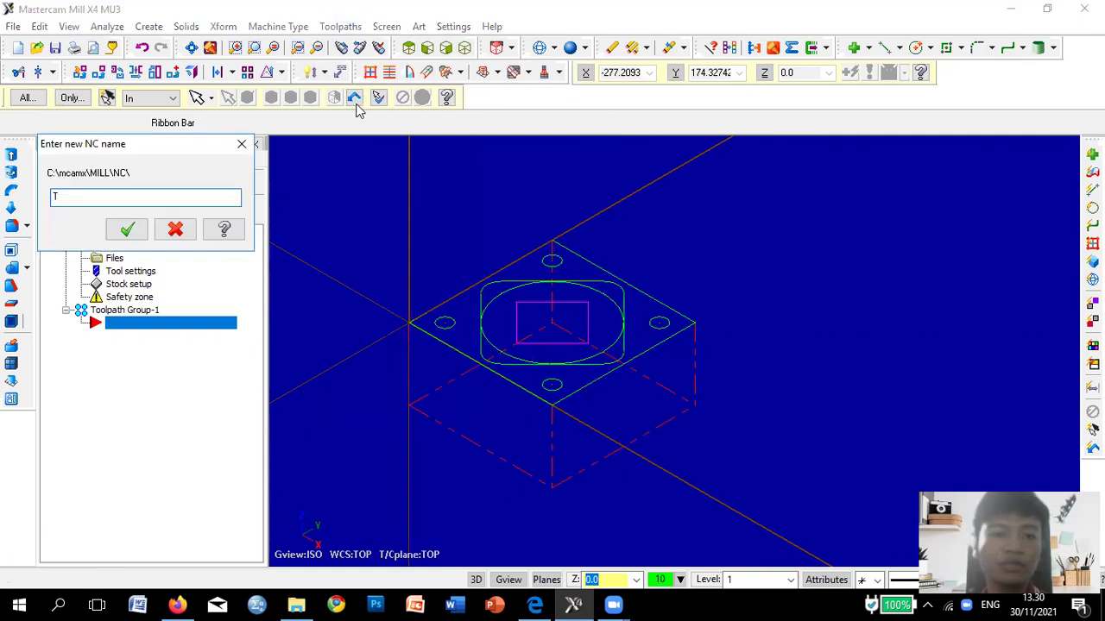
{"action": "left_click_drag", "start_coordinate": [102, 198], "coordinate": [29, 204]}
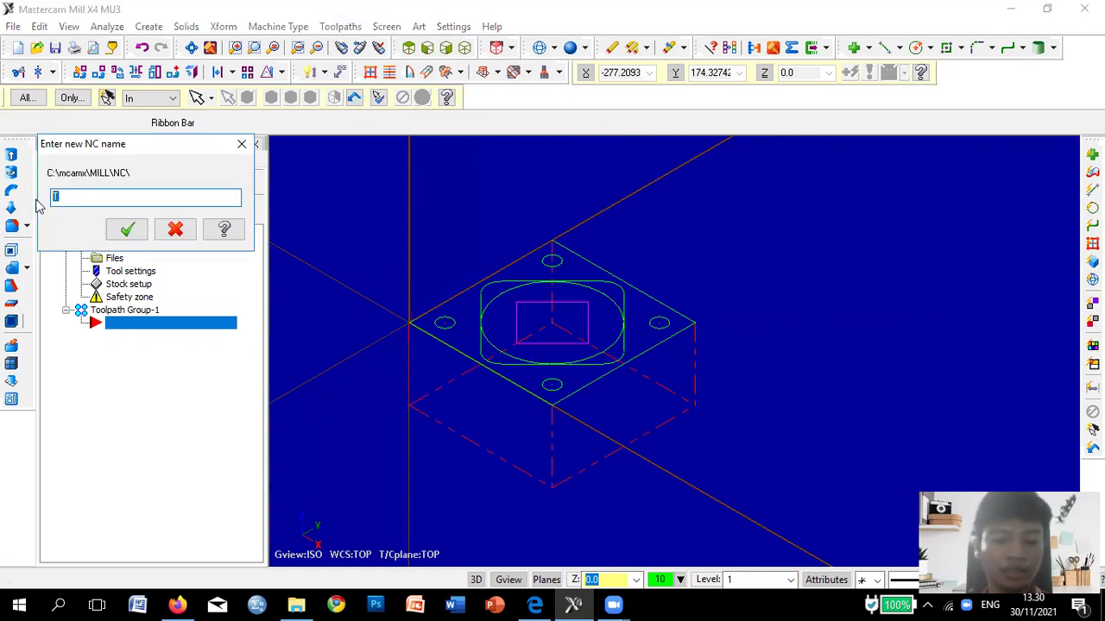
{"action": "type", "text": "co"}
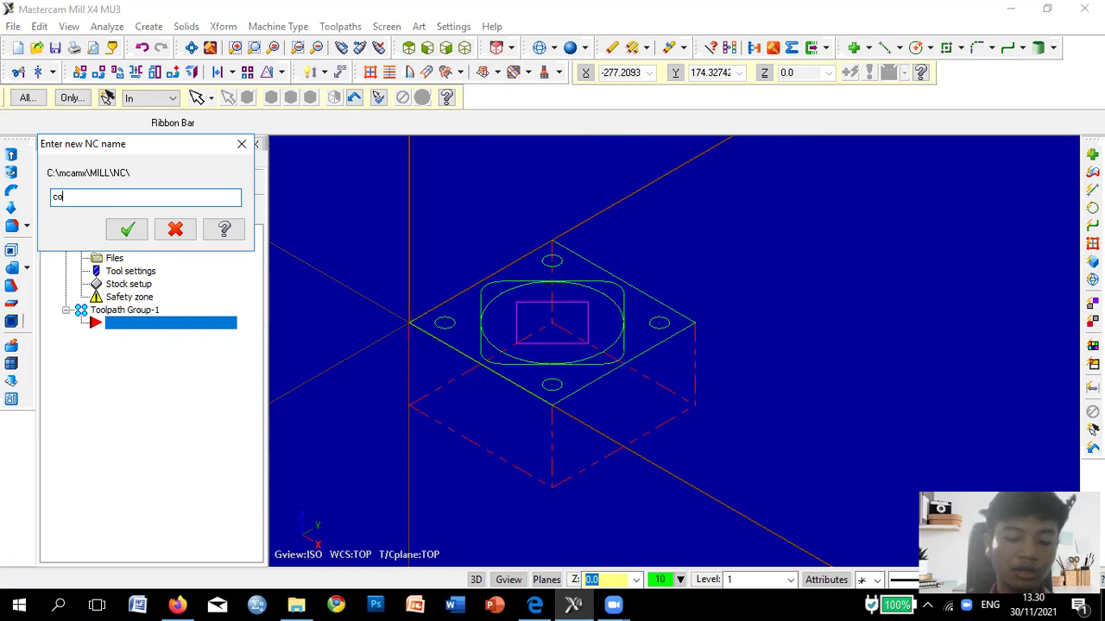
{"action": "type", "text": "ntour"}
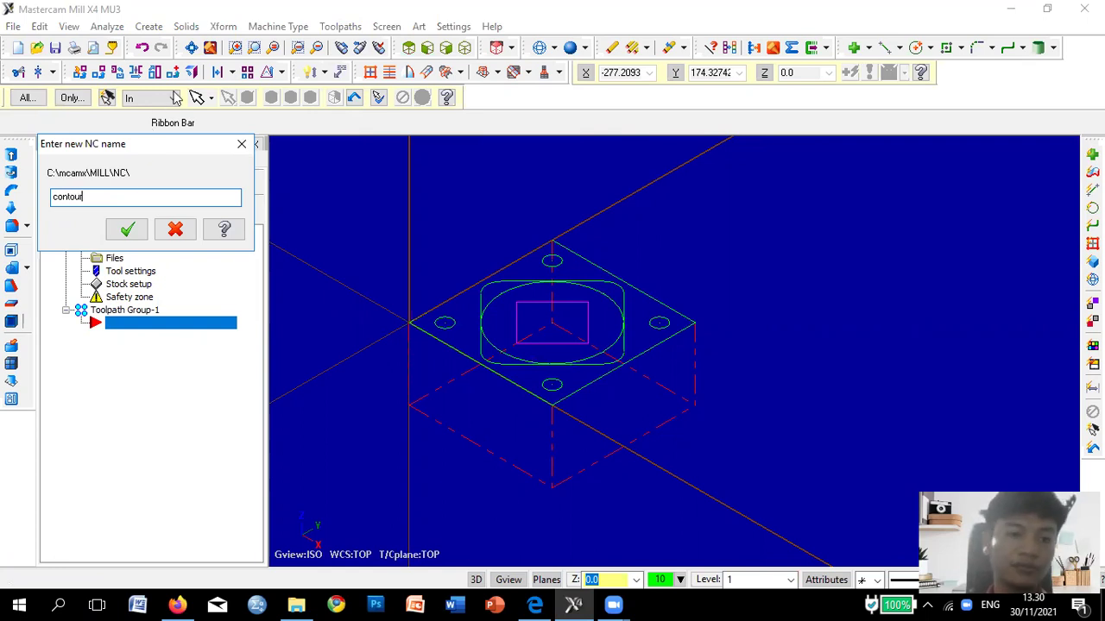
{"action": "left_click", "coordinate": [127, 230]}
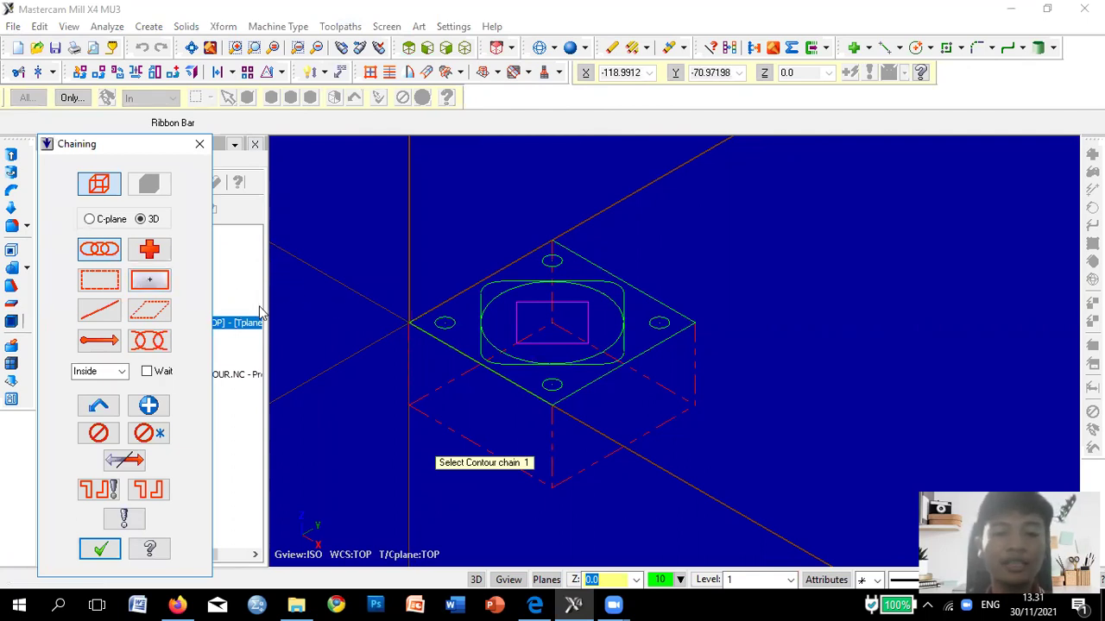
Chain the rounded square around the circle as the contour geometry, check it against the PDF drawing, and accept the chain.
{"action": "scroll", "coordinate": [715, 279], "scroll_direction": "up", "scroll_amount": 4}
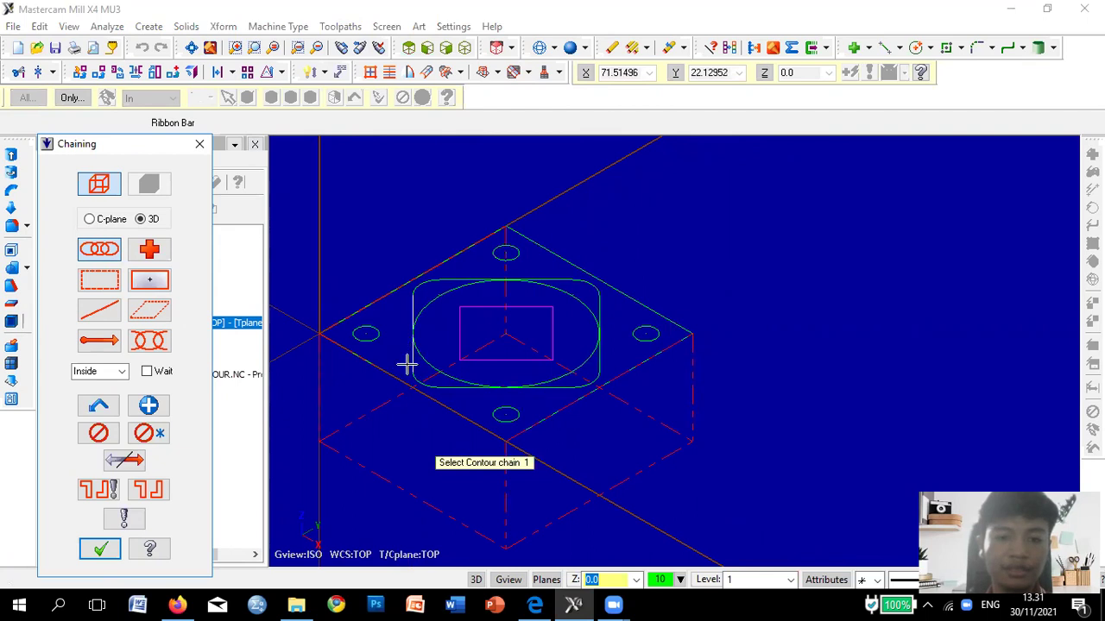
{"action": "left_click", "coordinate": [449, 388]}
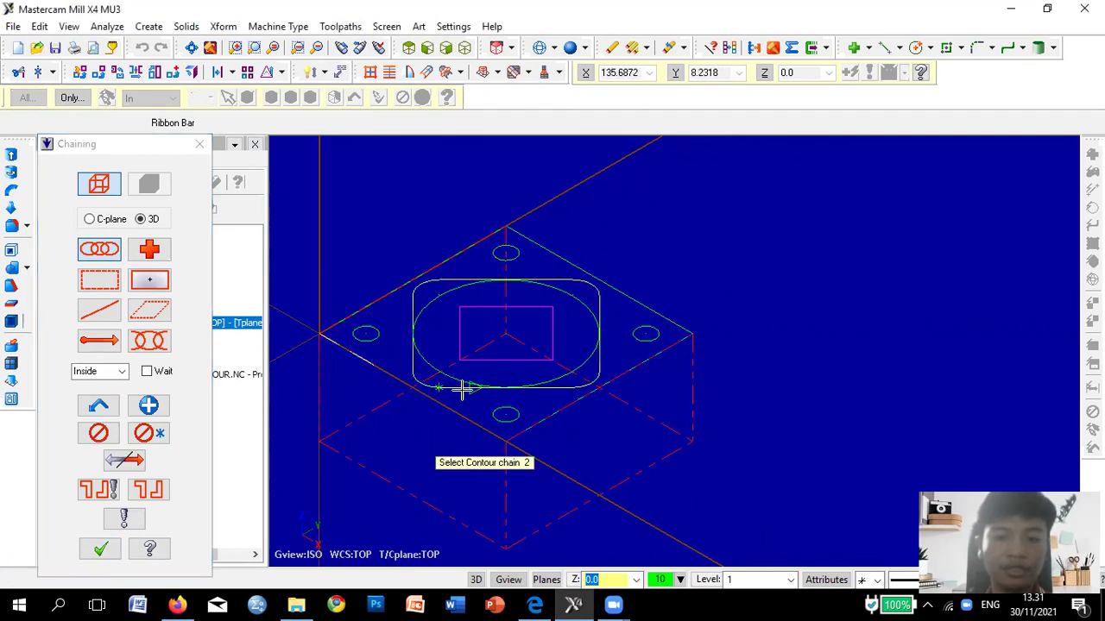
{"action": "left_click", "coordinate": [535, 604]}
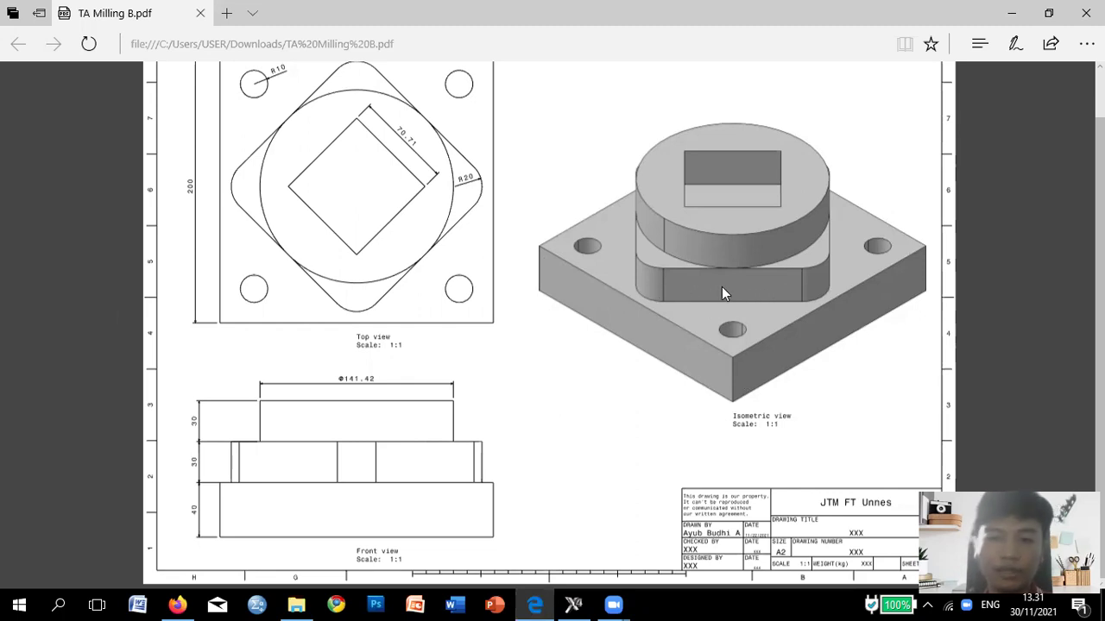
{"action": "left_click", "coordinate": [573, 604]}
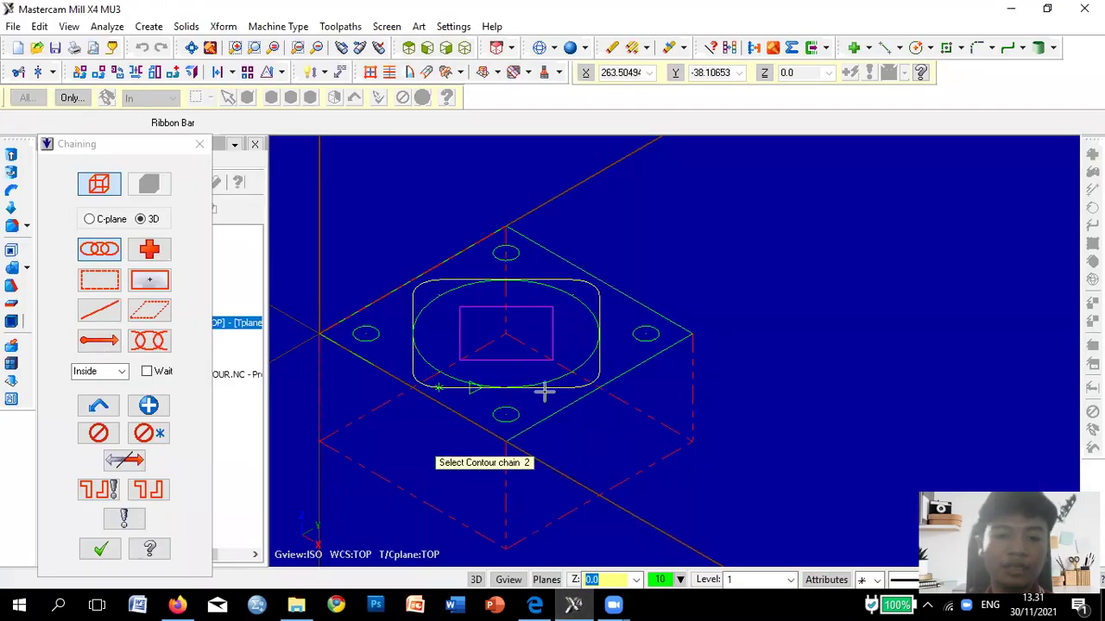
{"action": "left_click", "coordinate": [98, 551]}
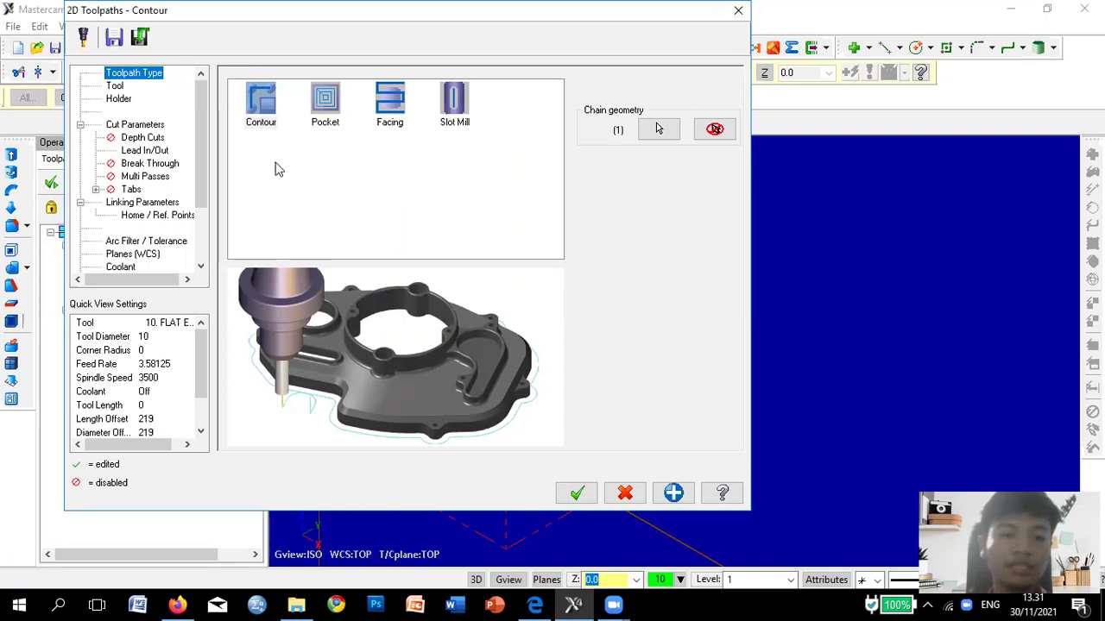
Load the 20 mm flat endmill from the Mill_MM tool library for the contour toolpath and open the holder settings.
{"action": "left_click", "coordinate": [117, 89]}
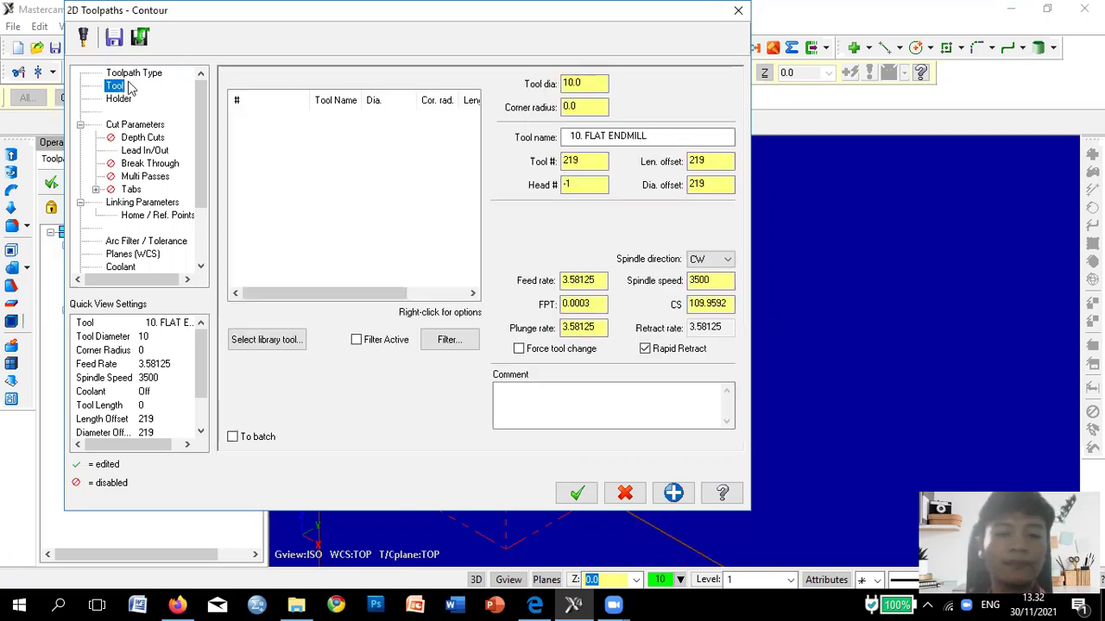
{"action": "left_click", "coordinate": [291, 346]}
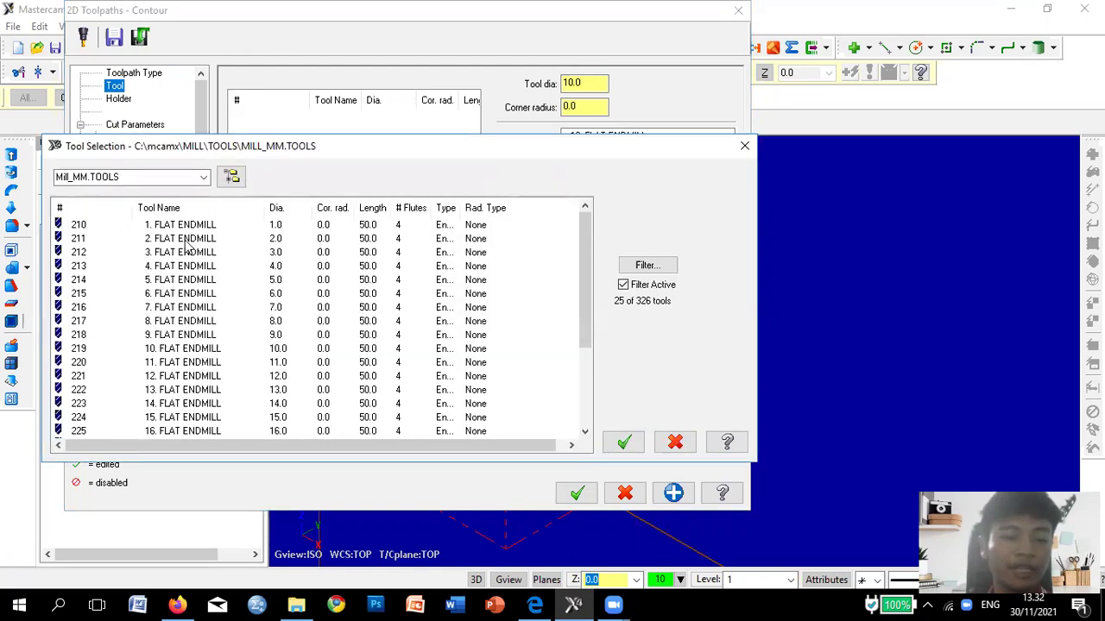
{"action": "scroll", "coordinate": [185, 245], "scroll_direction": "down", "scroll_amount": 3}
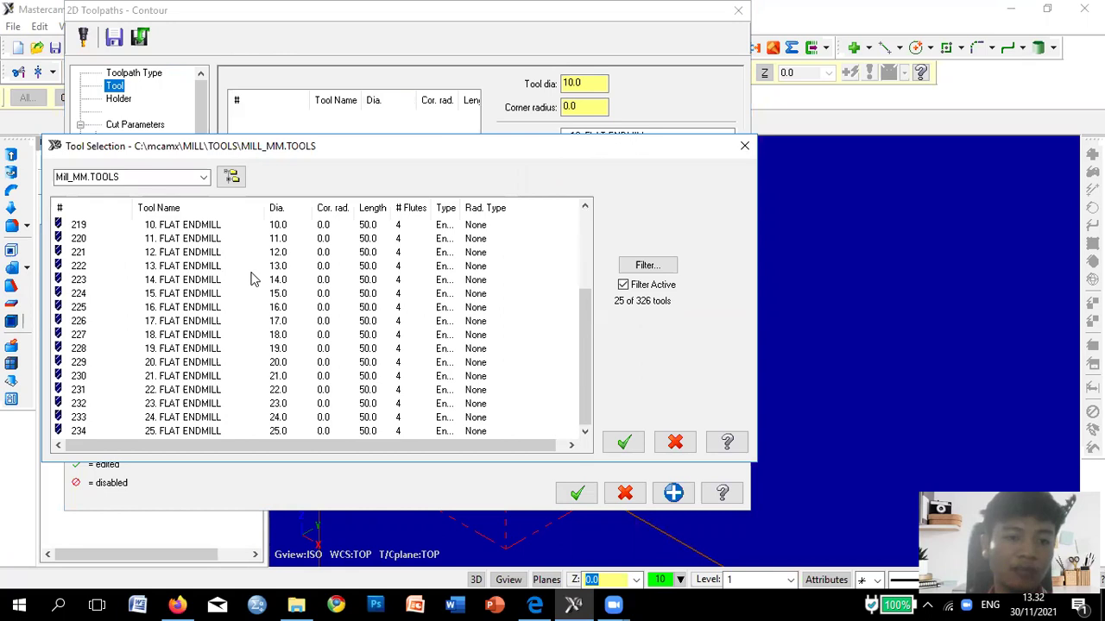
{"action": "left_click", "coordinate": [197, 363]}
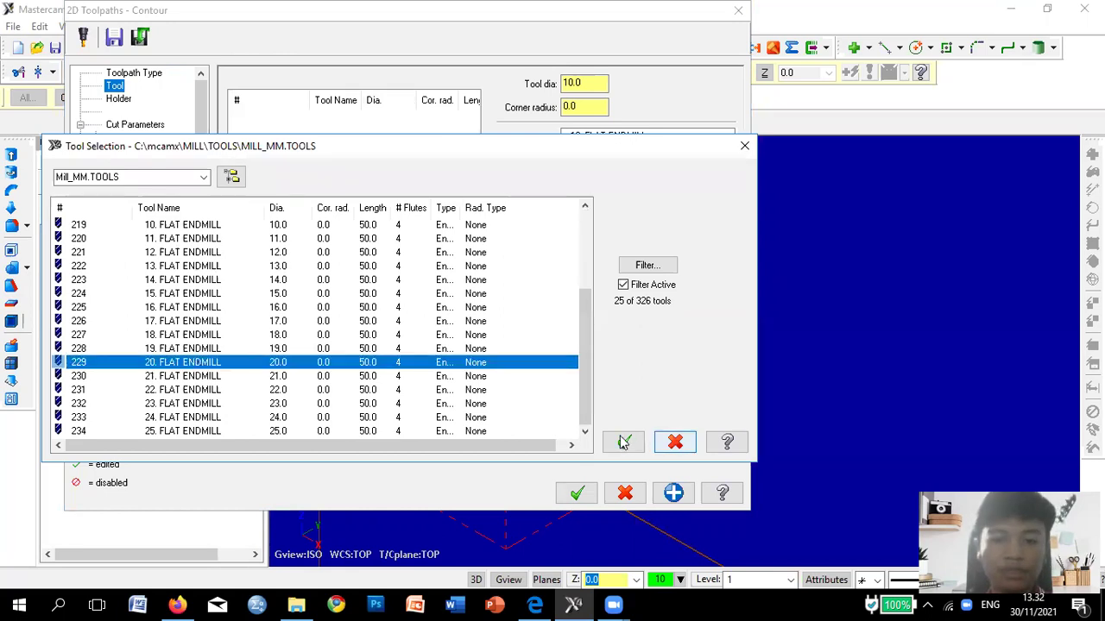
{"action": "left_click", "coordinate": [625, 442]}
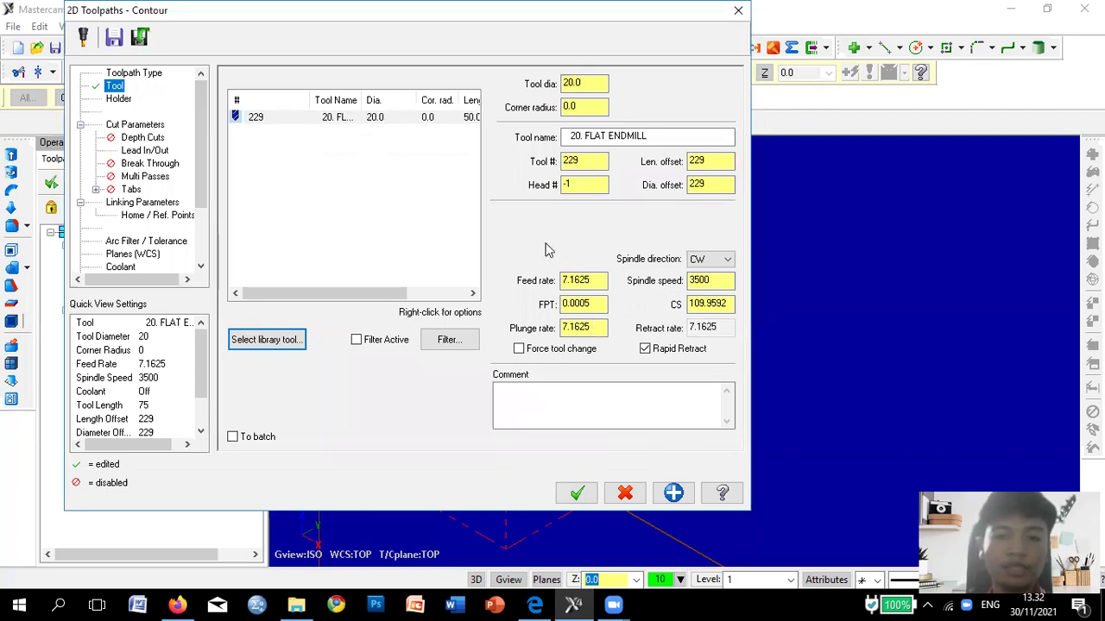
{"action": "left_click", "coordinate": [704, 279]}
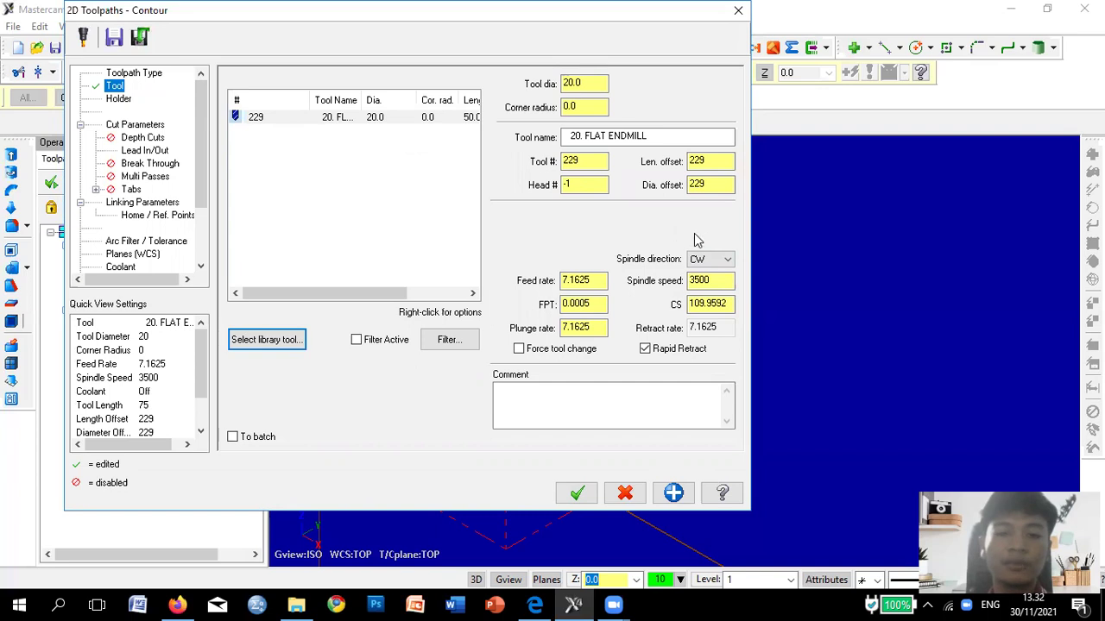
{"action": "left_click", "coordinate": [118, 100]}
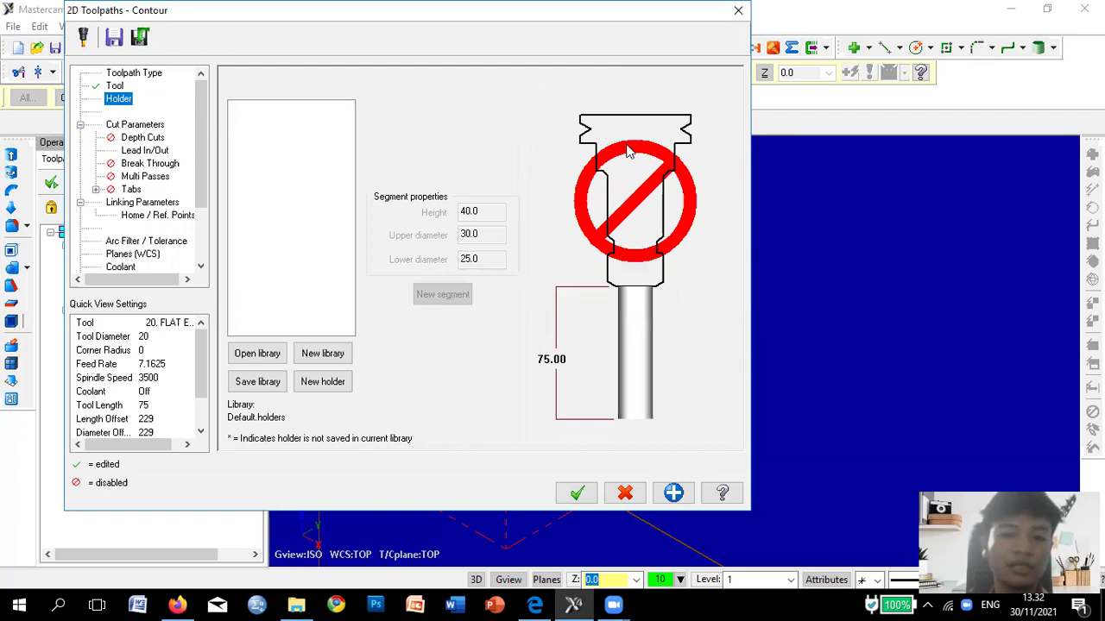
{"action": "left_click", "coordinate": [255, 361]}
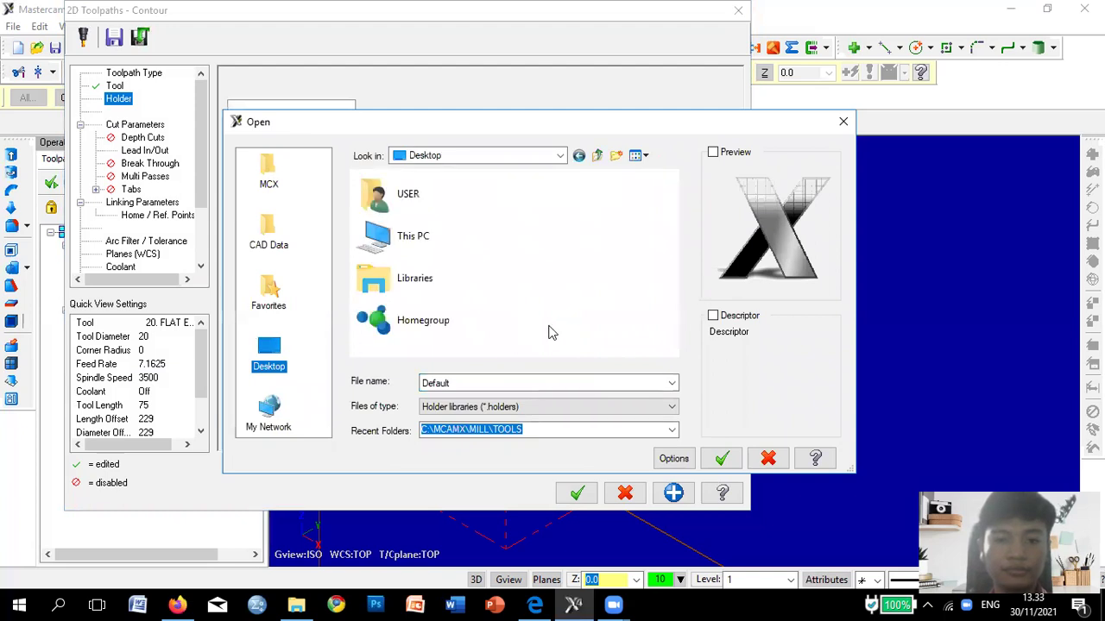
{"action": "scroll", "coordinate": [559, 320], "scroll_direction": "down", "scroll_amount": 2}
{"action": "scroll", "coordinate": [559, 320], "scroll_direction": "up", "scroll_amount": 2}
{"action": "scroll", "coordinate": [561, 308], "scroll_direction": "down", "scroll_amount": 3}
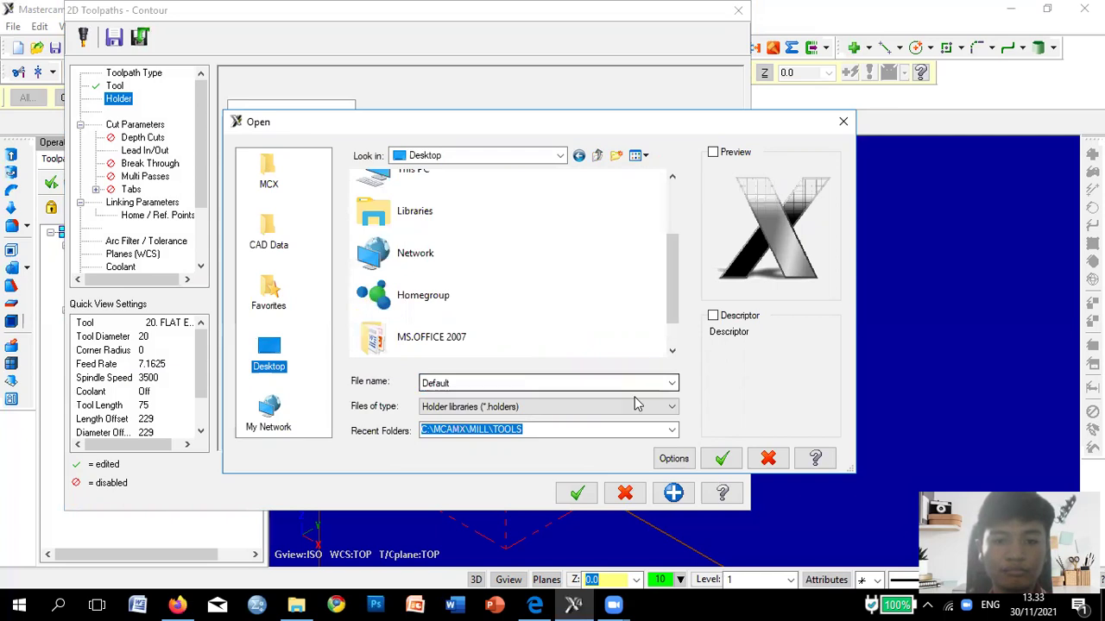
{"action": "left_click", "coordinate": [768, 466]}
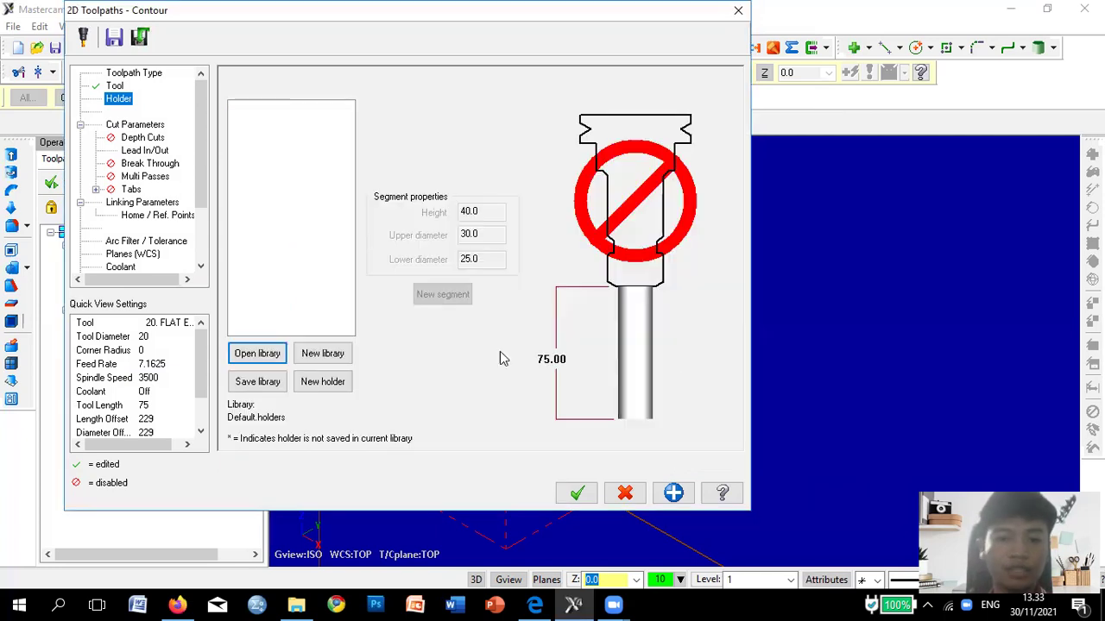
Load the BT30 holder library from the Mill tools folder for the contour toolpath.
{"action": "left_click", "coordinate": [257, 354]}
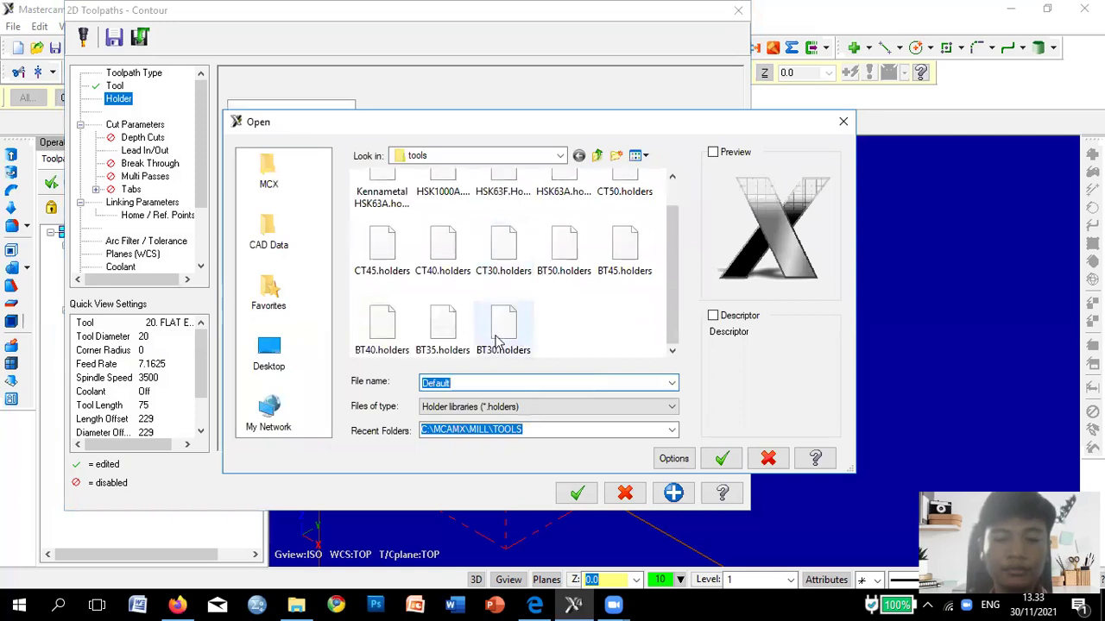
{"action": "scroll", "coordinate": [423, 269], "scroll_direction": "up", "scroll_amount": 1}
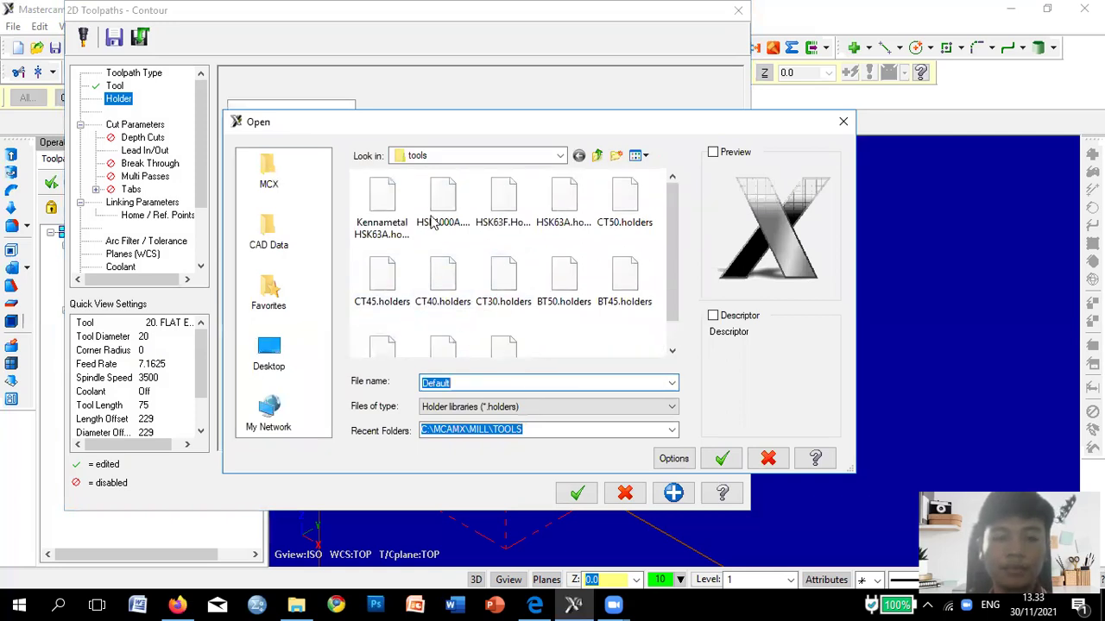
{"action": "scroll", "coordinate": [435, 296], "scroll_direction": "down", "scroll_amount": 1}
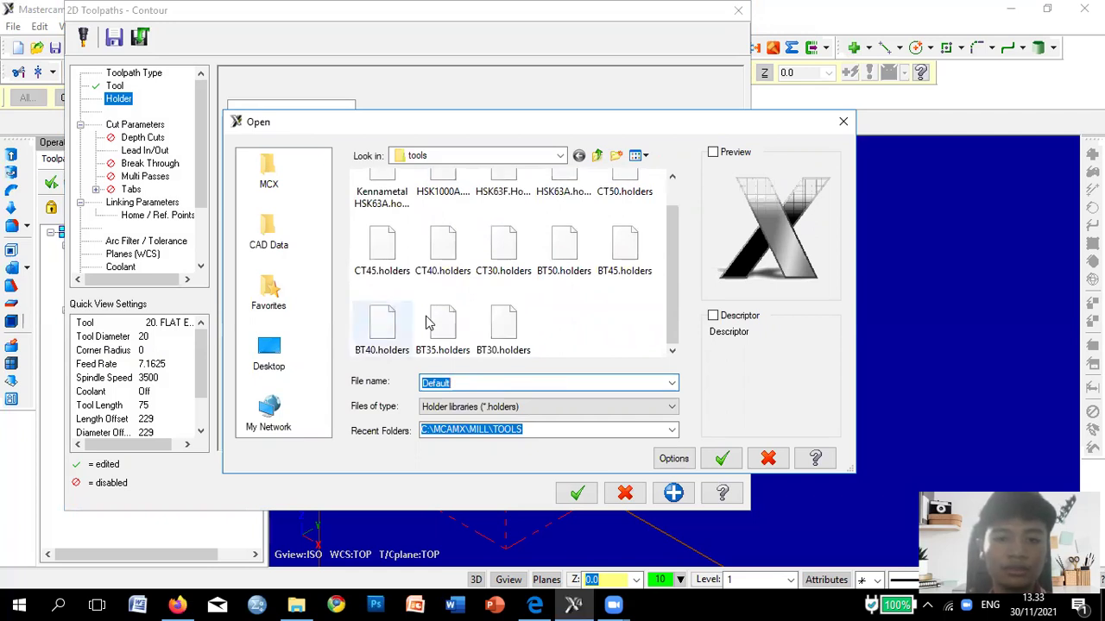
{"action": "left_click", "coordinate": [501, 328]}
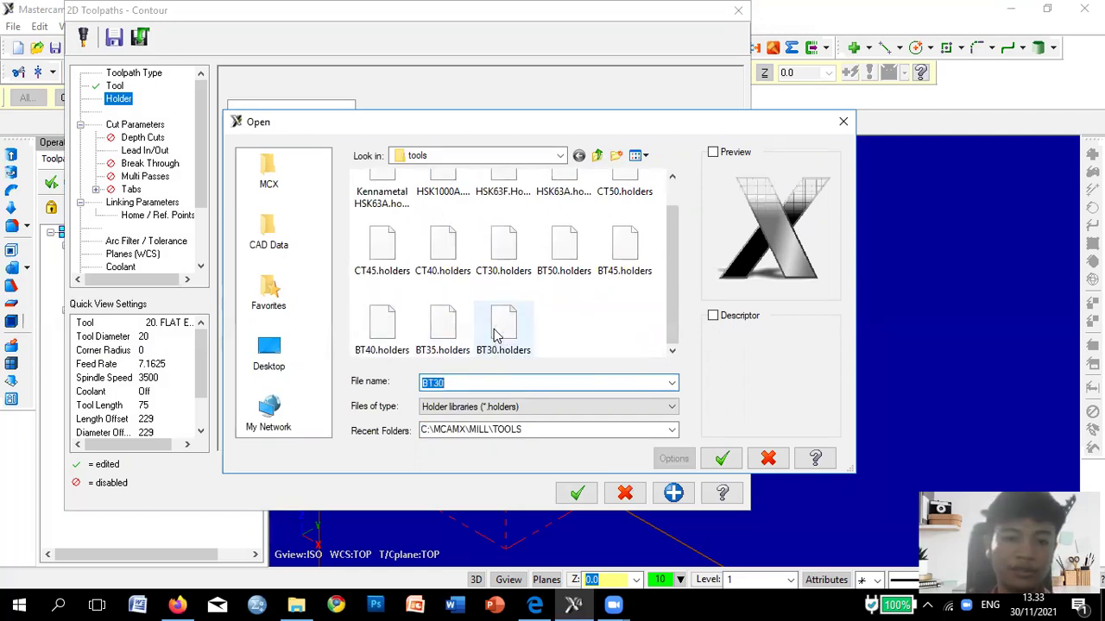
{"action": "left_click", "coordinate": [723, 459]}
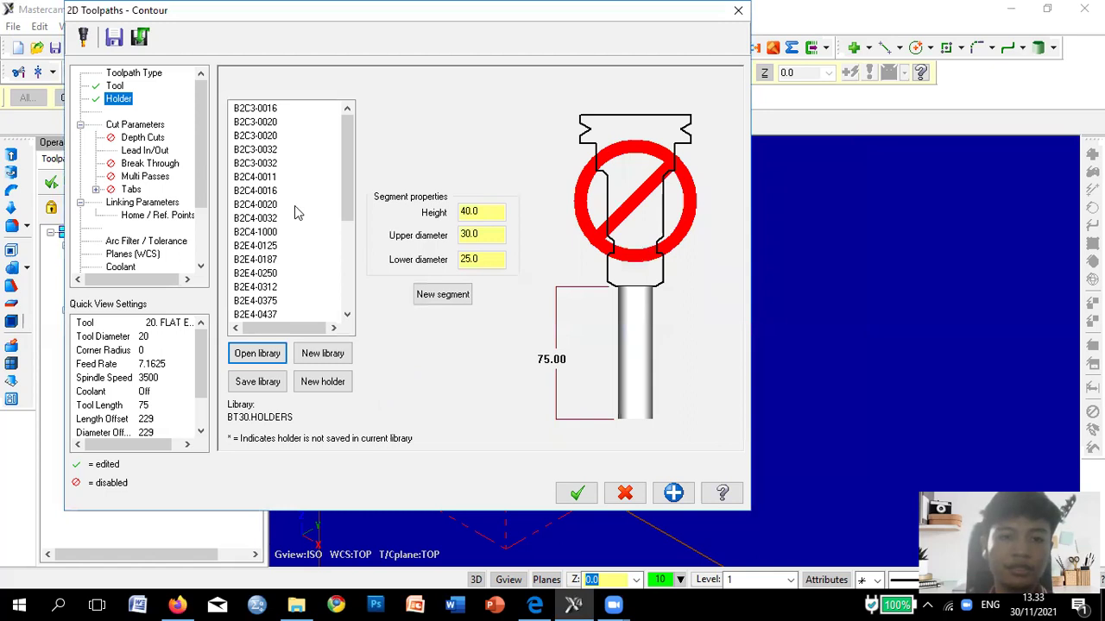
Compare the first holders in the BT30 library and select the first B2C3-0020 holder for the endmill.
{"action": "scroll", "coordinate": [295, 213], "scroll_direction": "down", "scroll_amount": 2}
{"action": "scroll", "coordinate": [271, 301], "scroll_direction": "down", "scroll_amount": 3}
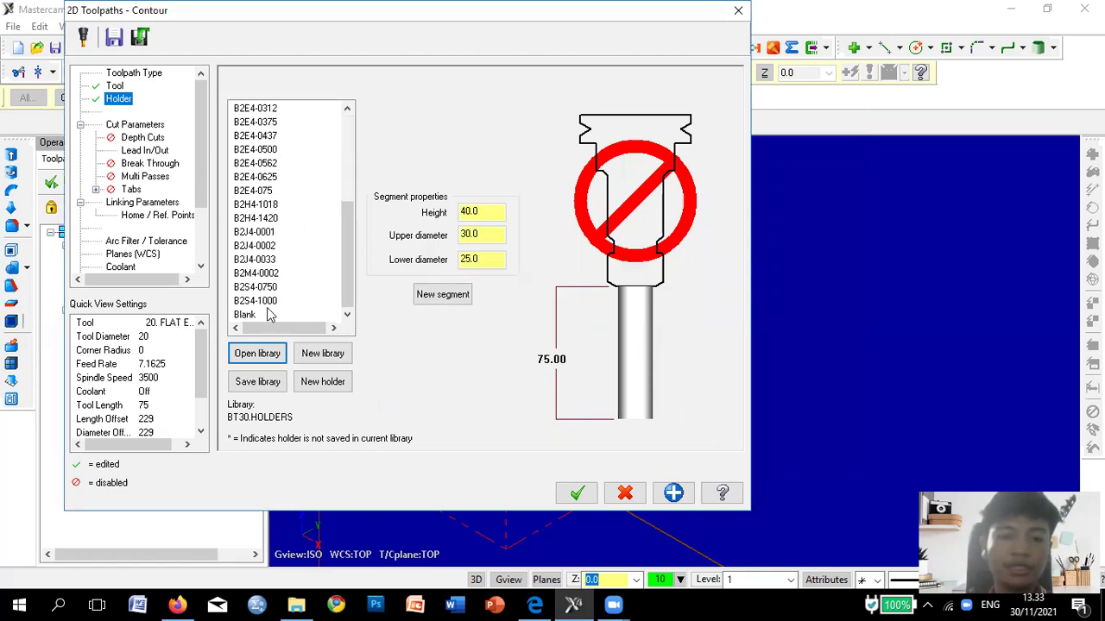
{"action": "scroll", "coordinate": [268, 274], "scroll_direction": "up", "scroll_amount": 5}
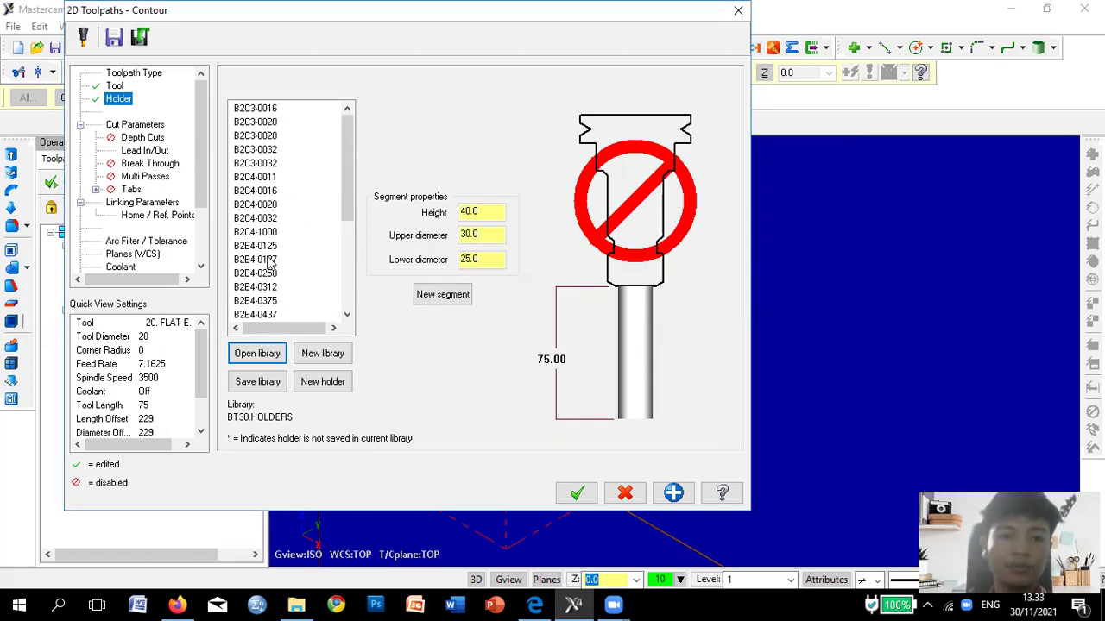
{"action": "left_click", "coordinate": [271, 110]}
{"action": "left_click", "coordinate": [267, 123]}
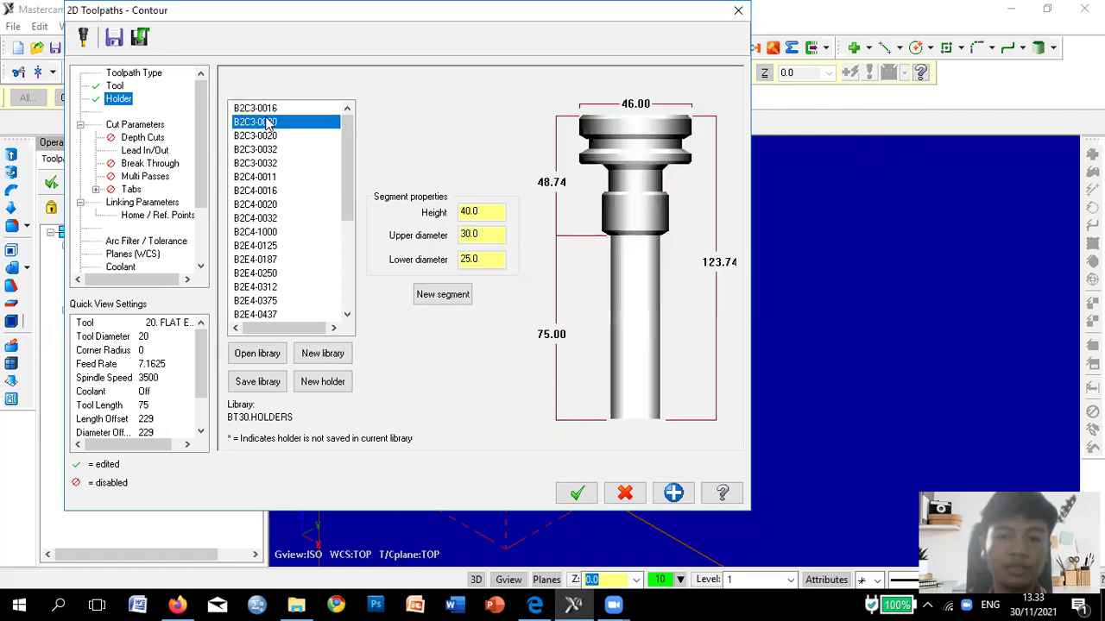
{"action": "left_click", "coordinate": [269, 136]}
{"action": "left_click", "coordinate": [271, 124]}
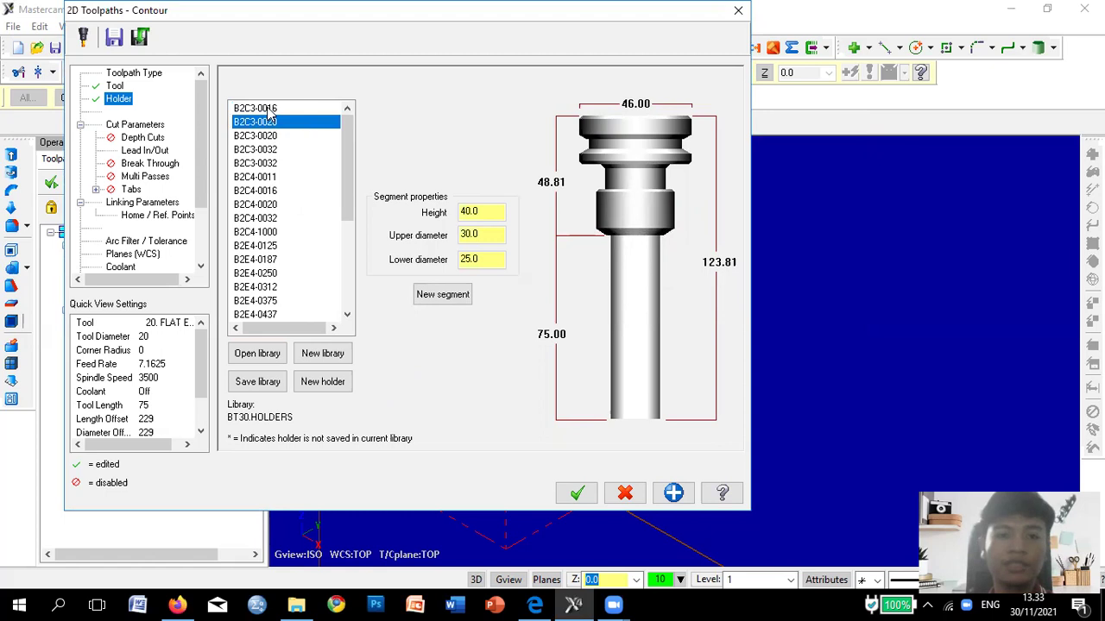
{"action": "left_click", "coordinate": [270, 109]}
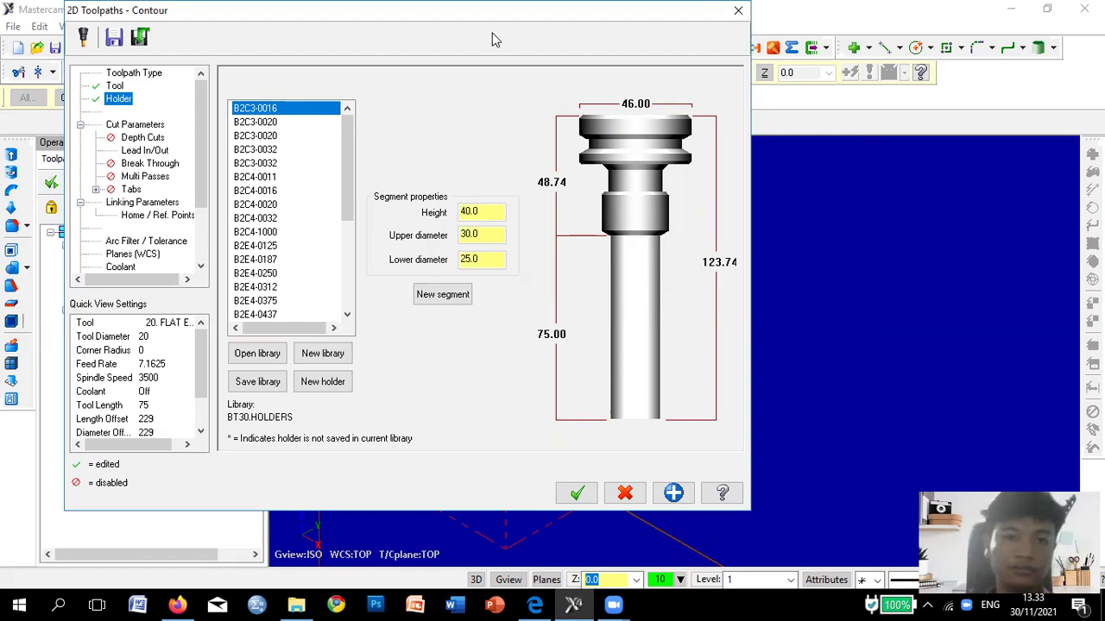
{"action": "left_click", "coordinate": [274, 122]}
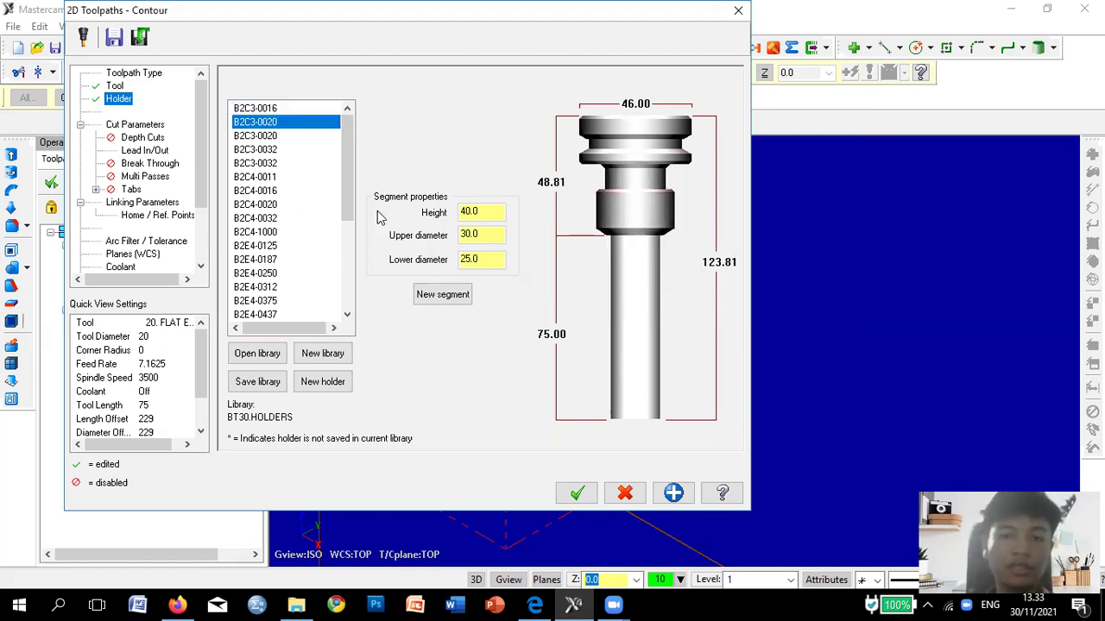
Enable depth cuts for the contour with a max rough step of 5, keeping the finish step at 1.0.
{"action": "left_click", "coordinate": [138, 126]}
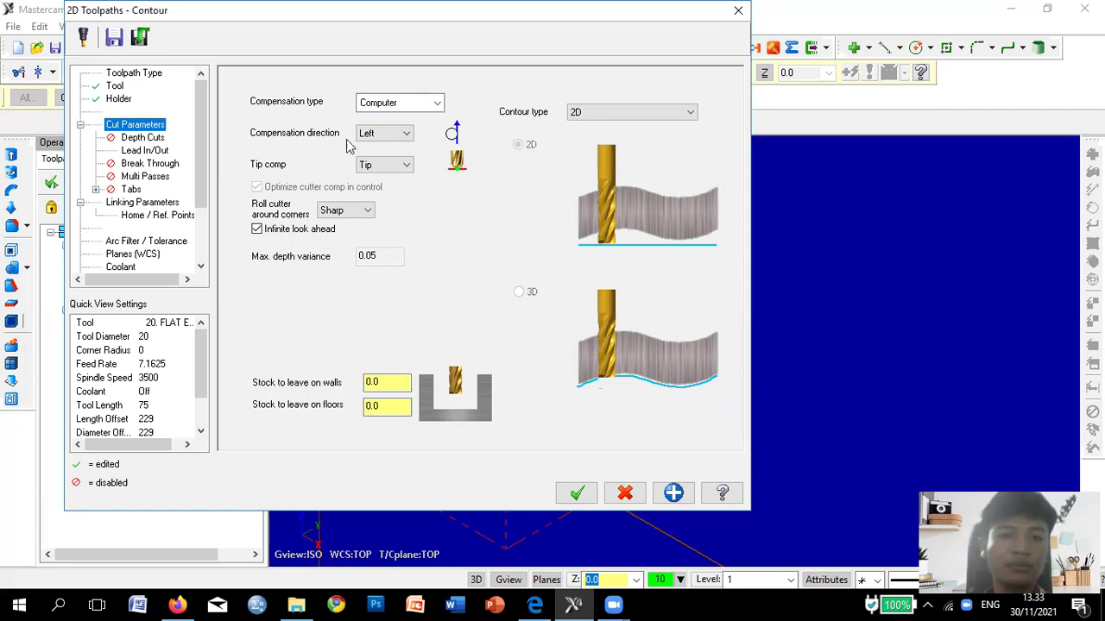
{"action": "left_click", "coordinate": [143, 138]}
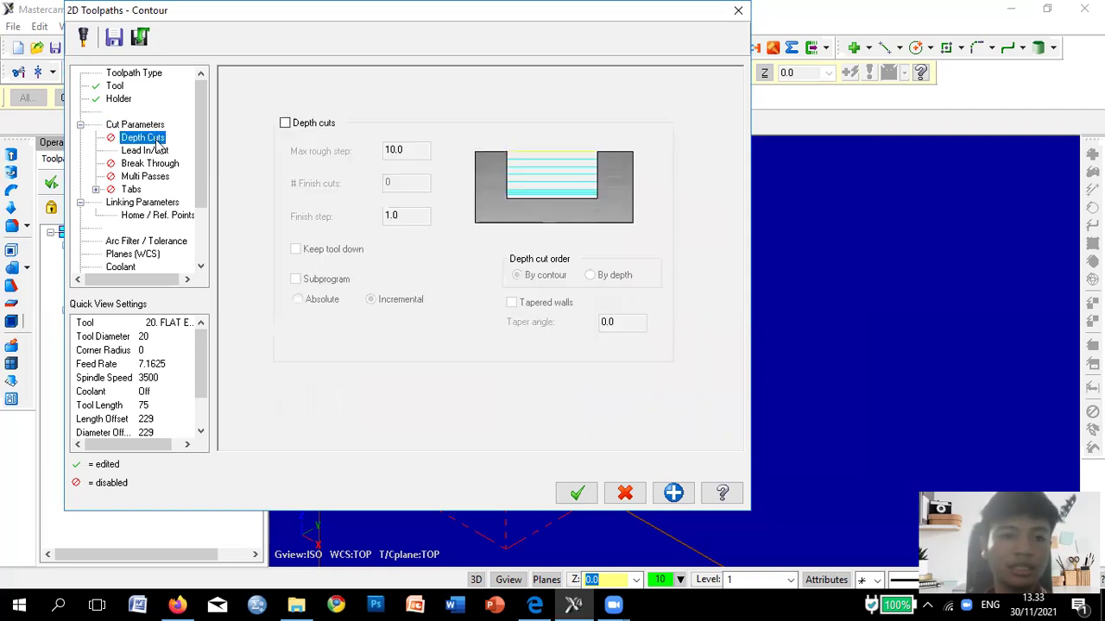
{"action": "left_click", "coordinate": [286, 123]}
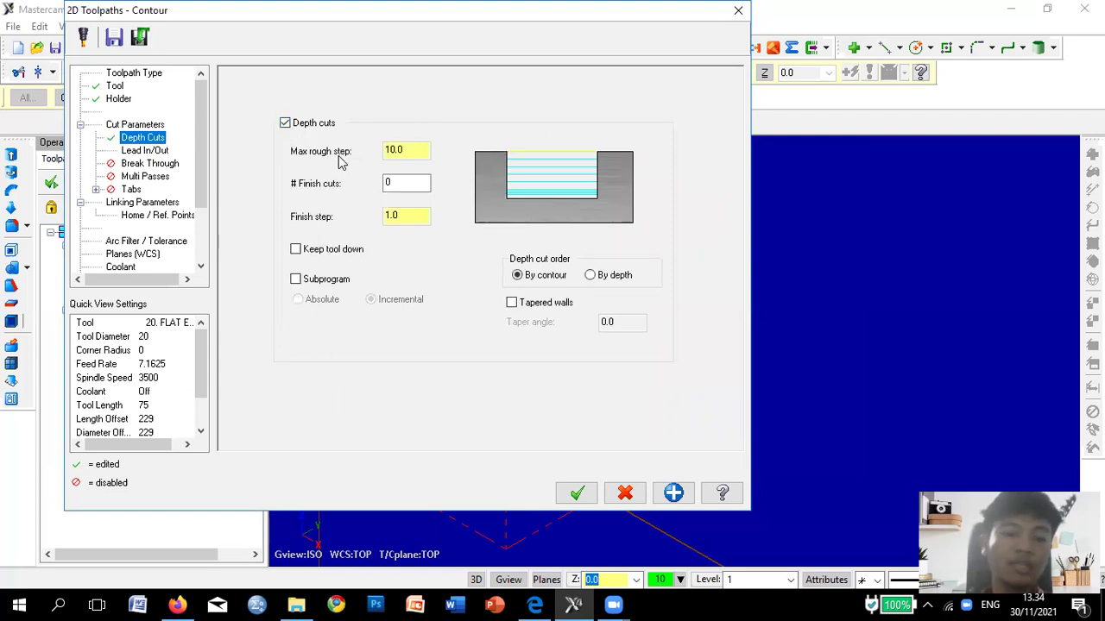
{"action": "left_click", "coordinate": [417, 149]}
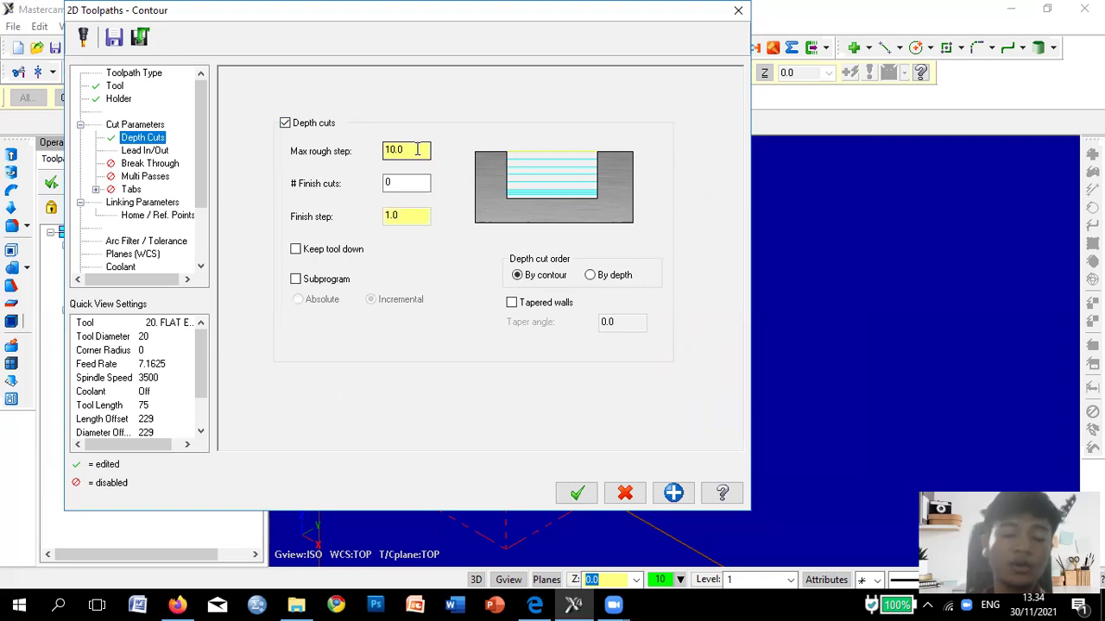
{"action": "double_click", "coordinate": [416, 149]}
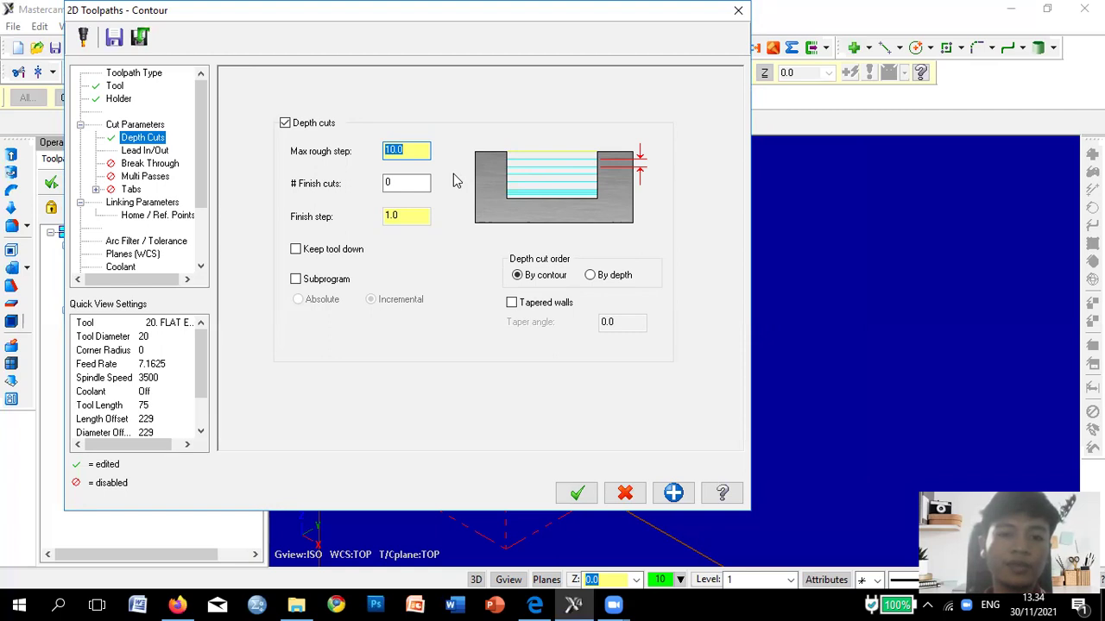
{"action": "type", "text": "5"}
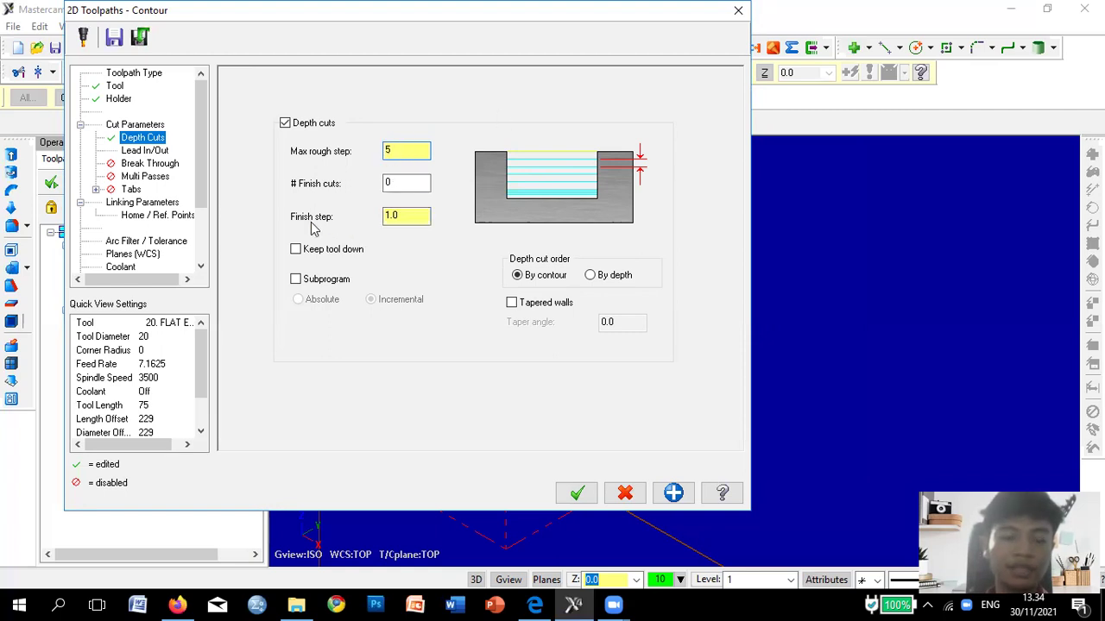
{"action": "mouse_move", "coordinate": [420, 215]}
{"action": "left_mouse_down"}
{"action": "mouse_move", "coordinate": [383, 220]}
{"action": "mouse_move", "coordinate": [406, 217]}
{"action": "left_mouse_up"}
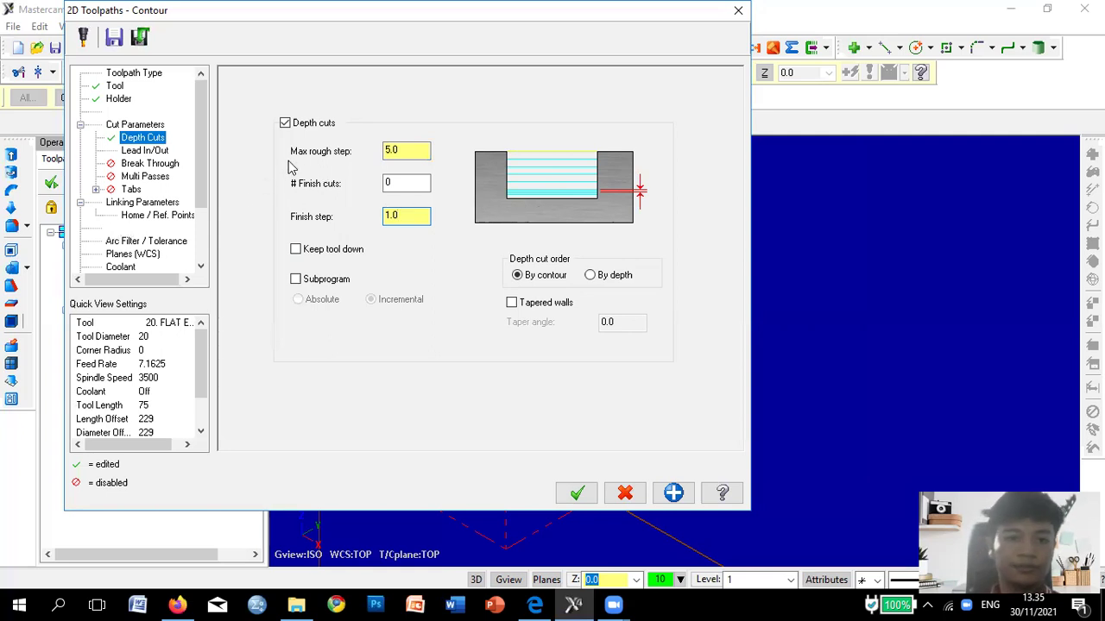
Disable Lead In/Out for the contour toolpath and check the Break Through settings.
{"action": "left_click", "coordinate": [145, 151]}
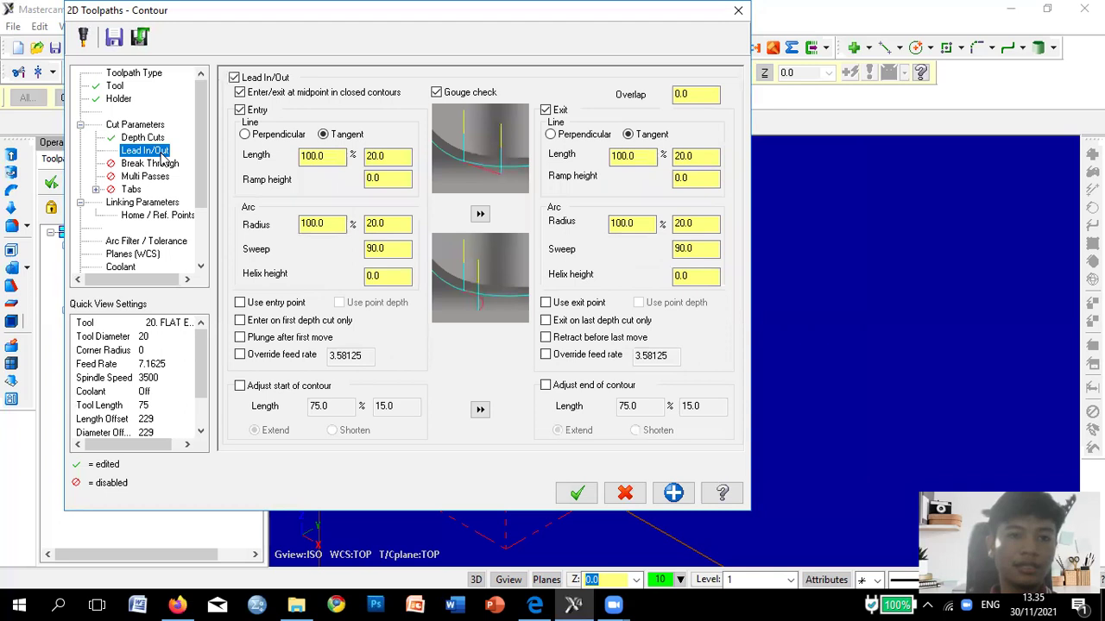
{"action": "left_click", "coordinate": [234, 78]}
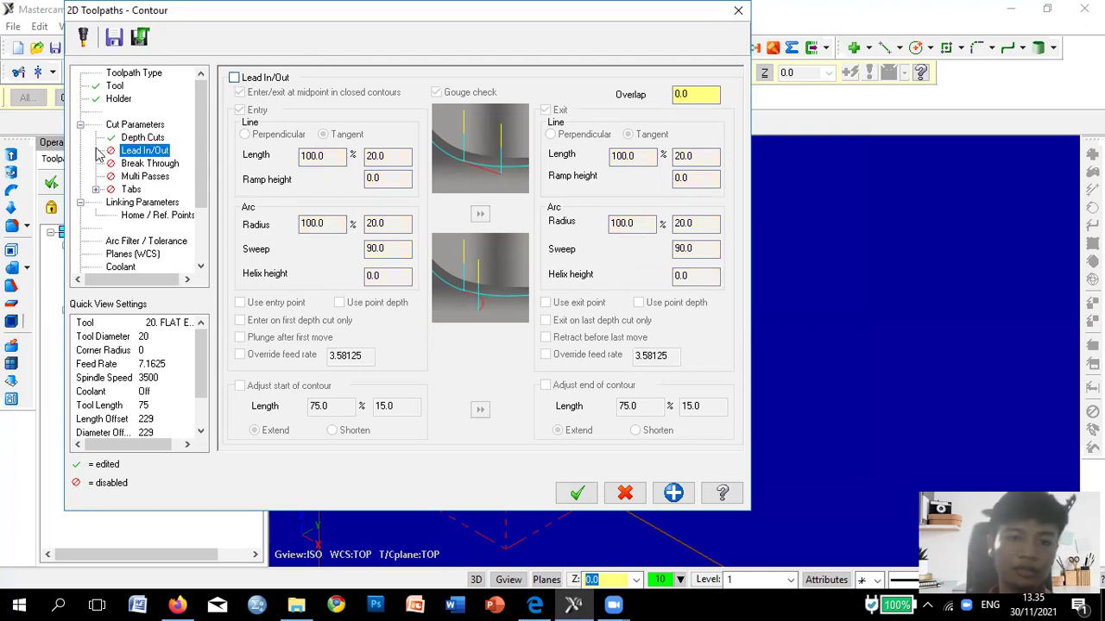
{"action": "left_click", "coordinate": [141, 164]}
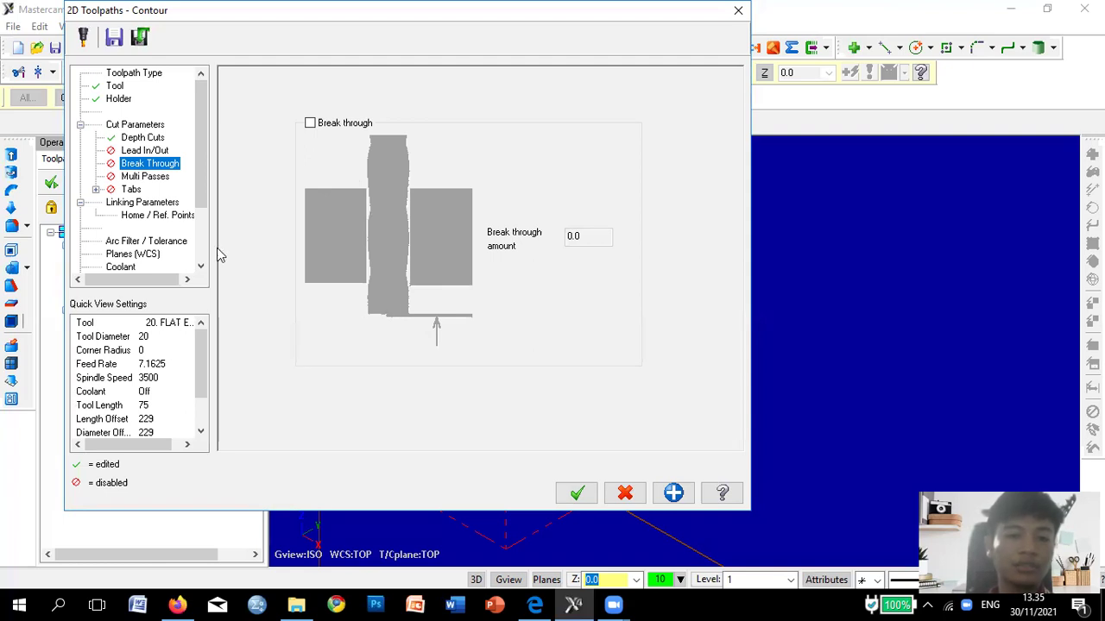
Enable Multi Passes for the contour with 3 rough passes at a spacing of 15.
{"action": "left_click", "coordinate": [145, 177]}
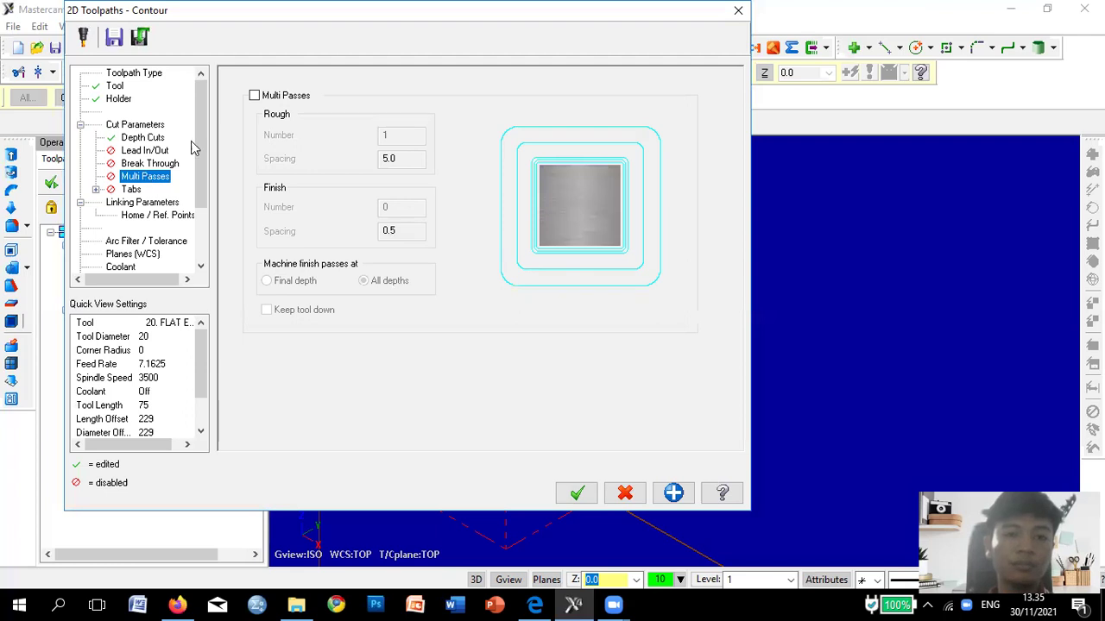
{"action": "left_click", "coordinate": [255, 96]}
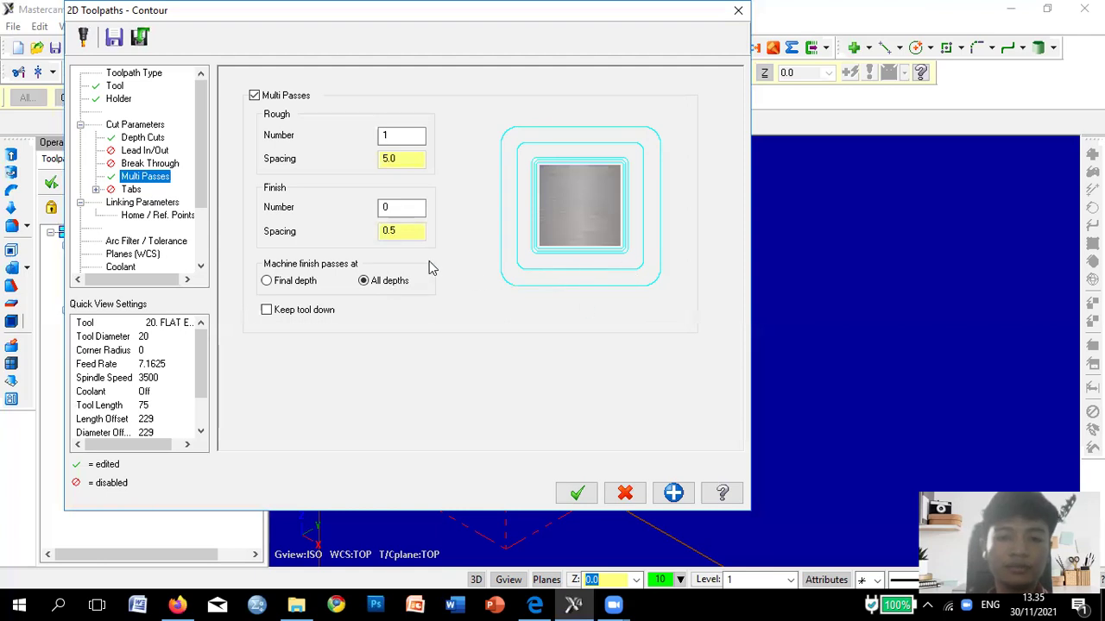
{"action": "double_click", "coordinate": [412, 134]}
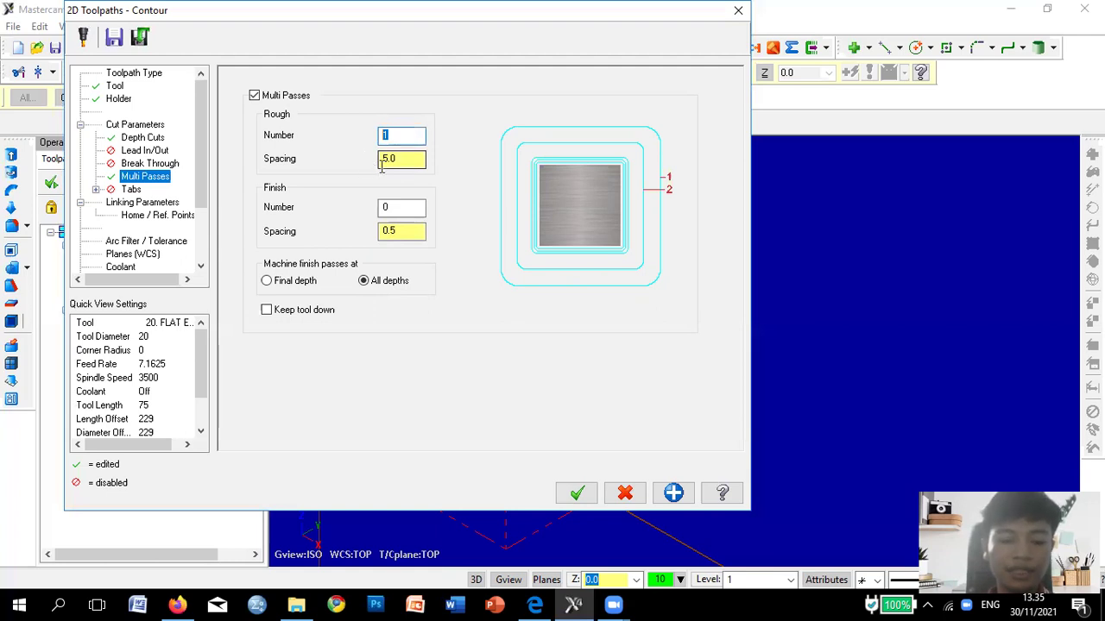
{"action": "type", "text": "3"}
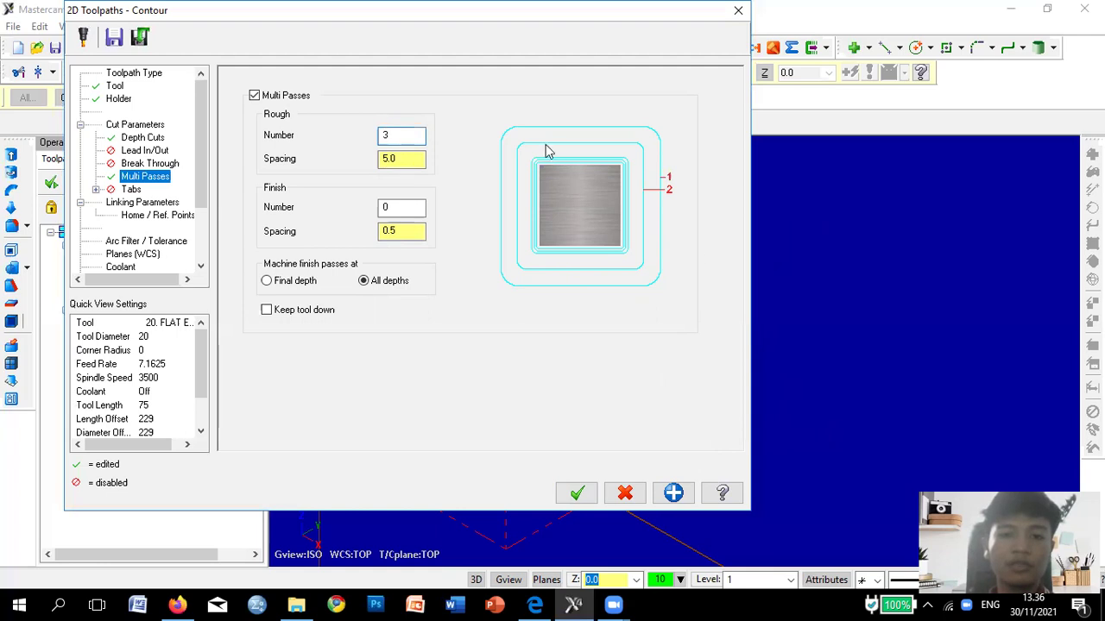
{"action": "left_click", "coordinate": [405, 163]}
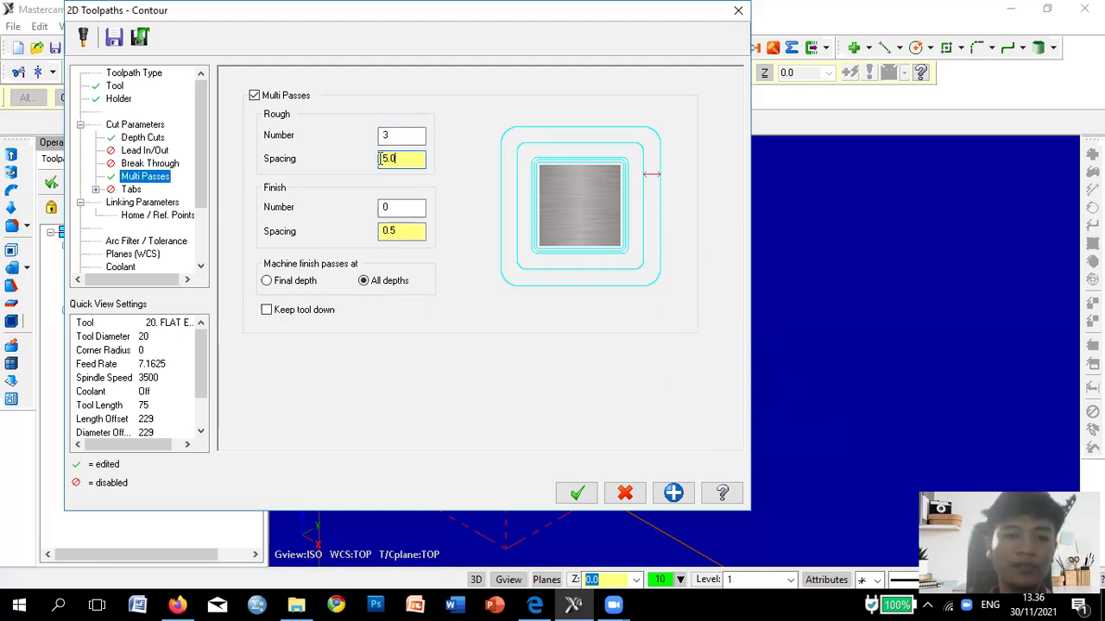
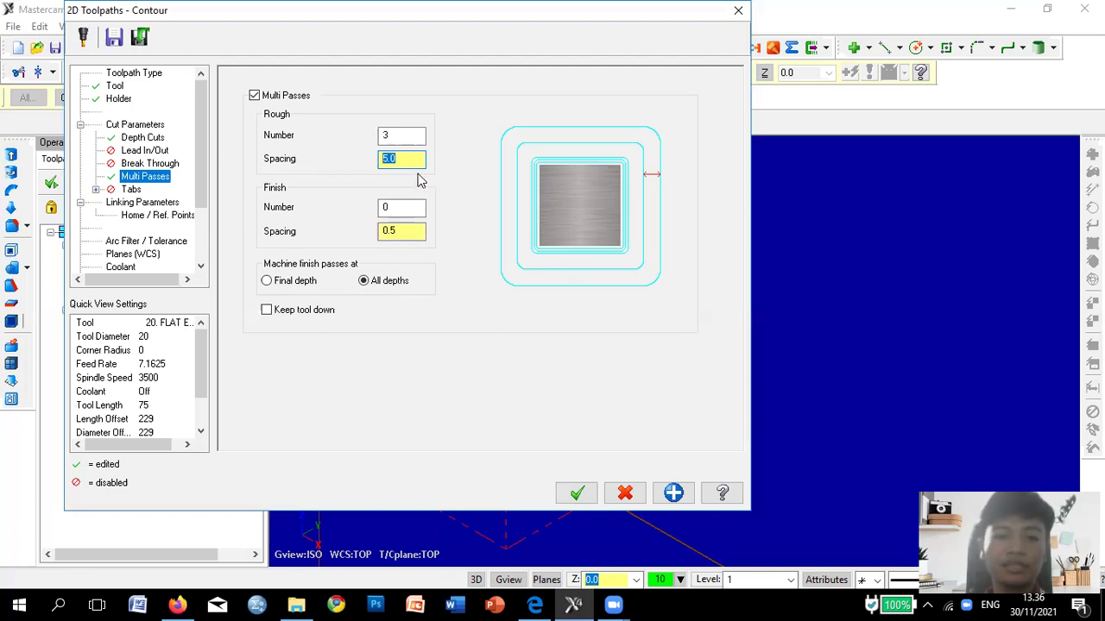
{"action": "type", "text": "15"}
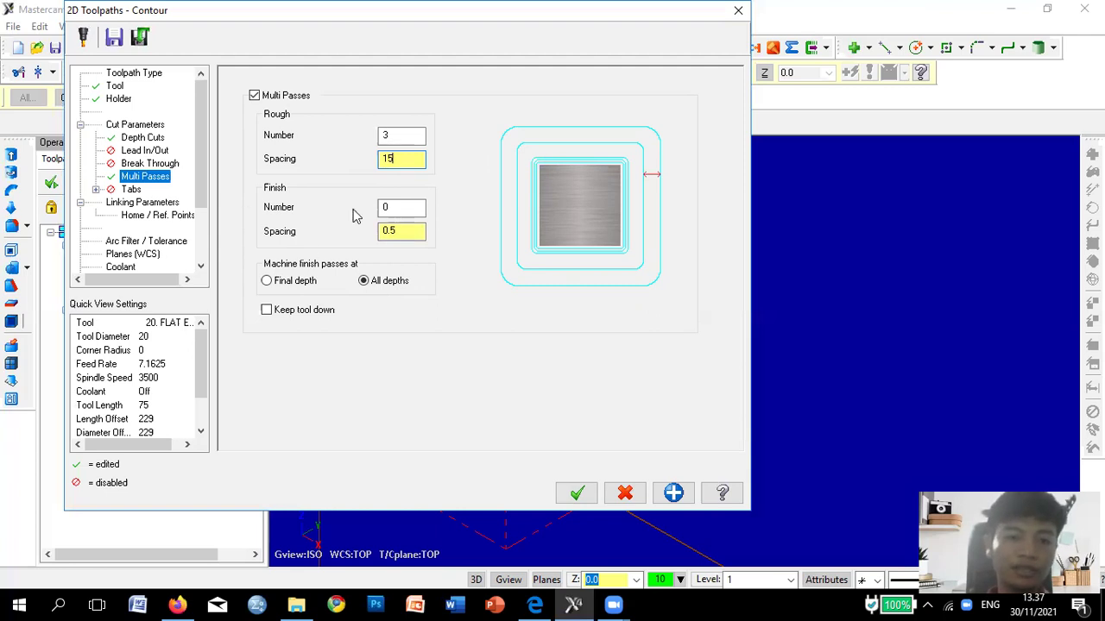
Set the multi-pass finishing to 2 finish passes with a spacing of 1.
{"action": "double_click", "coordinate": [385, 205]}
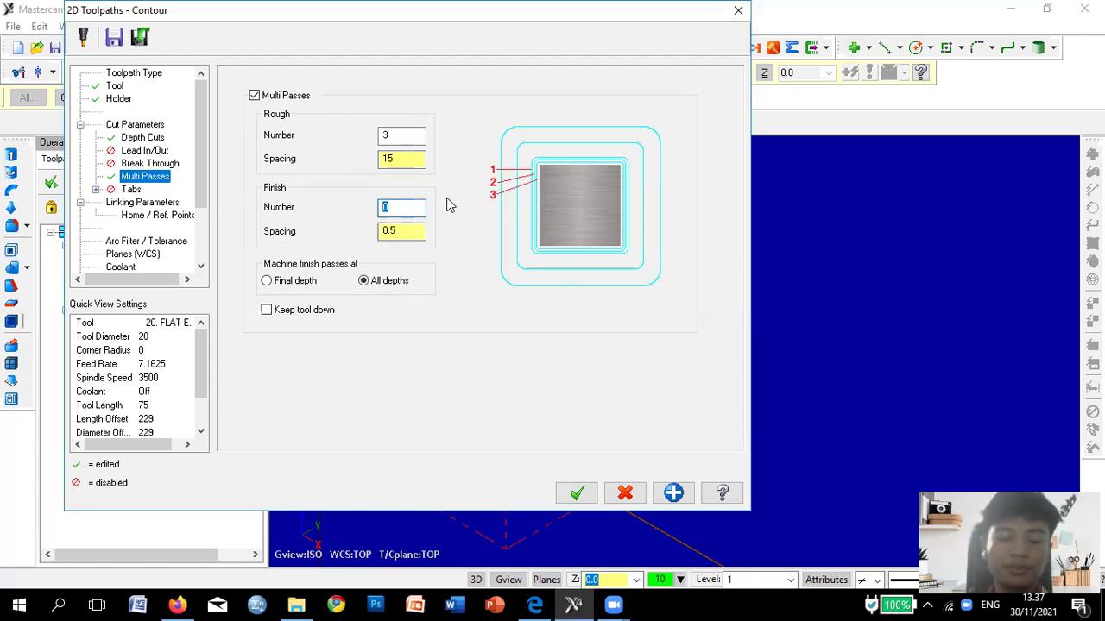
{"action": "type", "text": "2"}
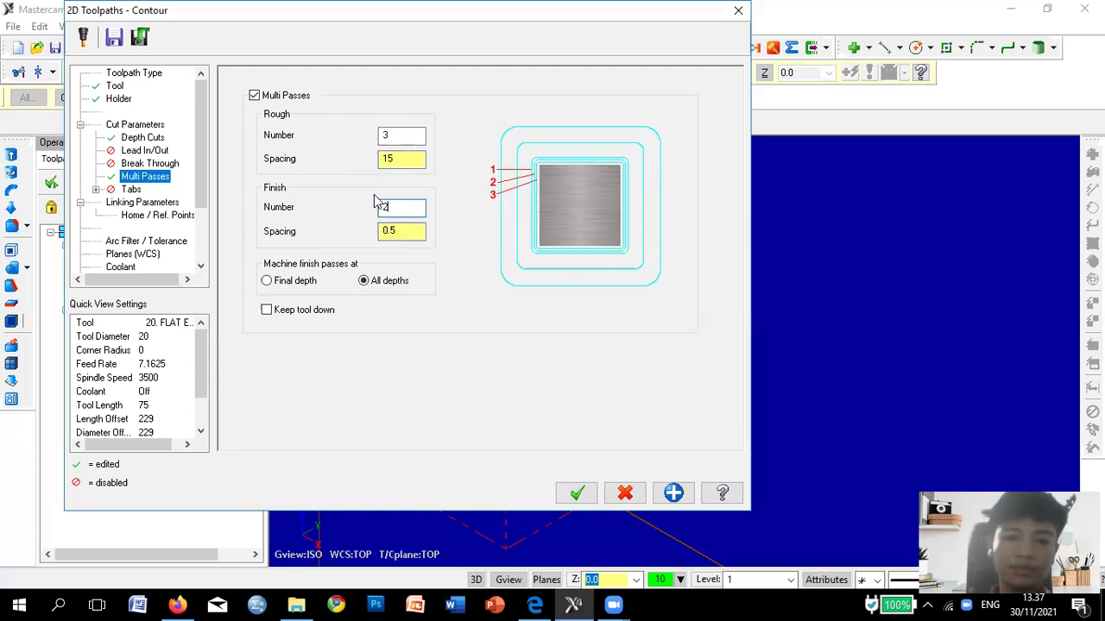
{"action": "key", "text": "Tab"}
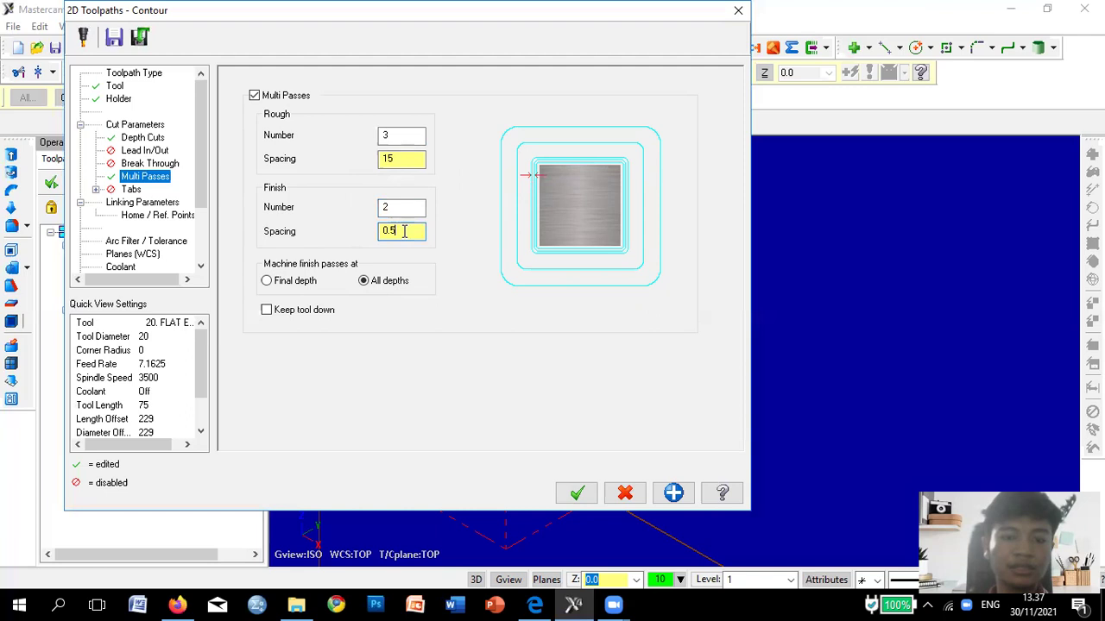
{"action": "type", "text": "10"}
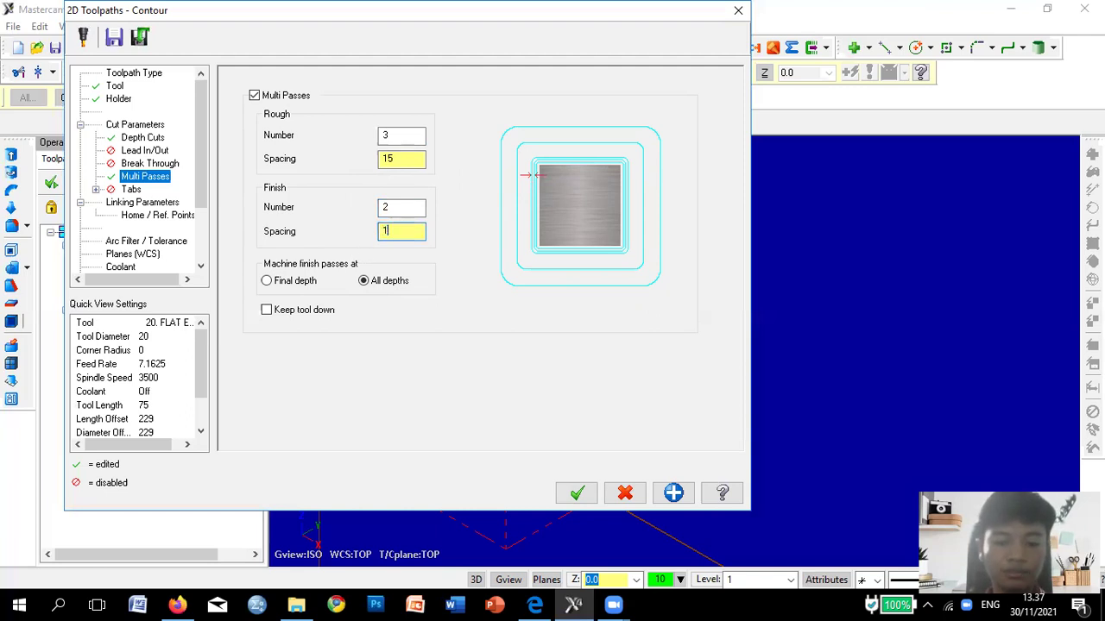
Set the multi-pass finish spacing to 10 and enable the clearance height in the contour's linking parameters.
{"action": "left_click", "coordinate": [382, 142]}
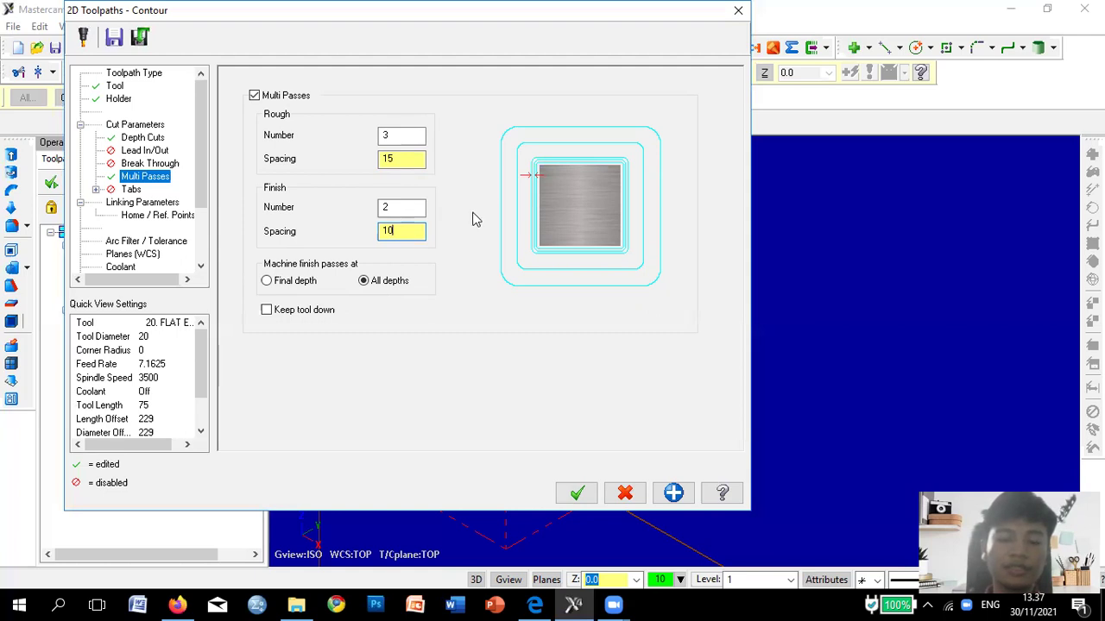
{"action": "left_click", "coordinate": [138, 204]}
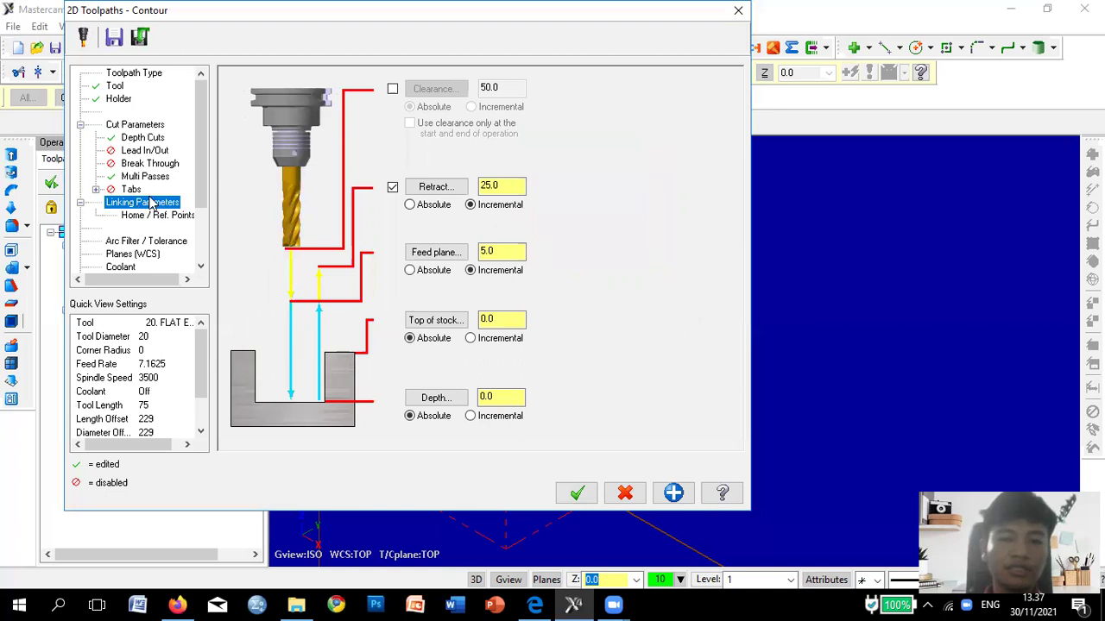
{"action": "left_click", "coordinate": [391, 90]}
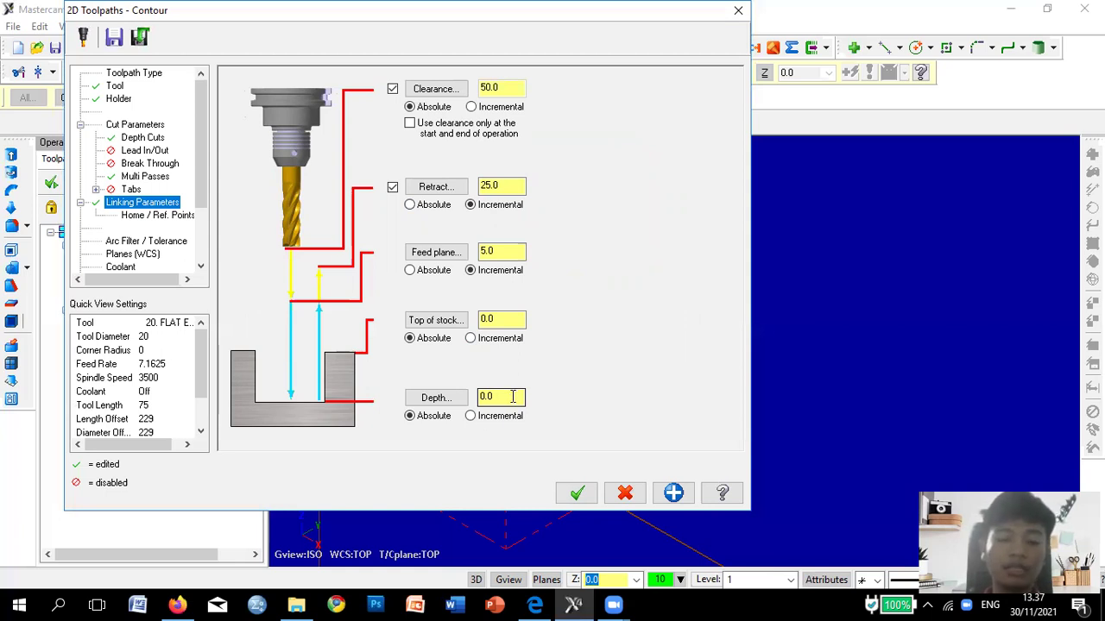
Check the step heights in the TA Milling B PDF drawing, set the contour's absolute depth to -60 and generate the toolpath.
{"action": "double_click", "coordinate": [508, 395]}
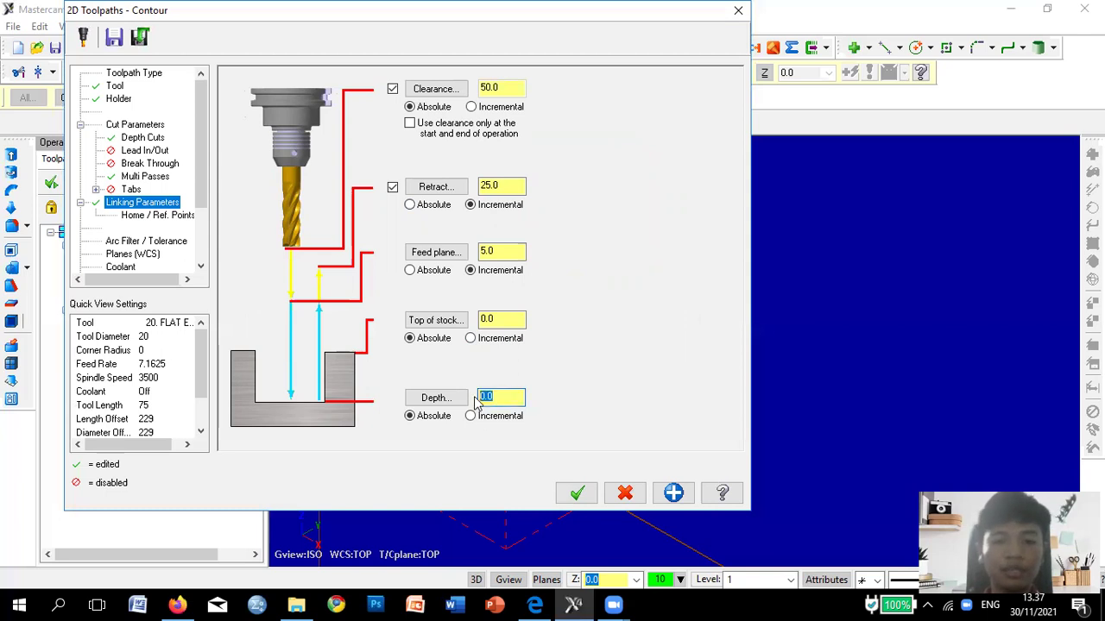
{"action": "left_click", "coordinate": [535, 604]}
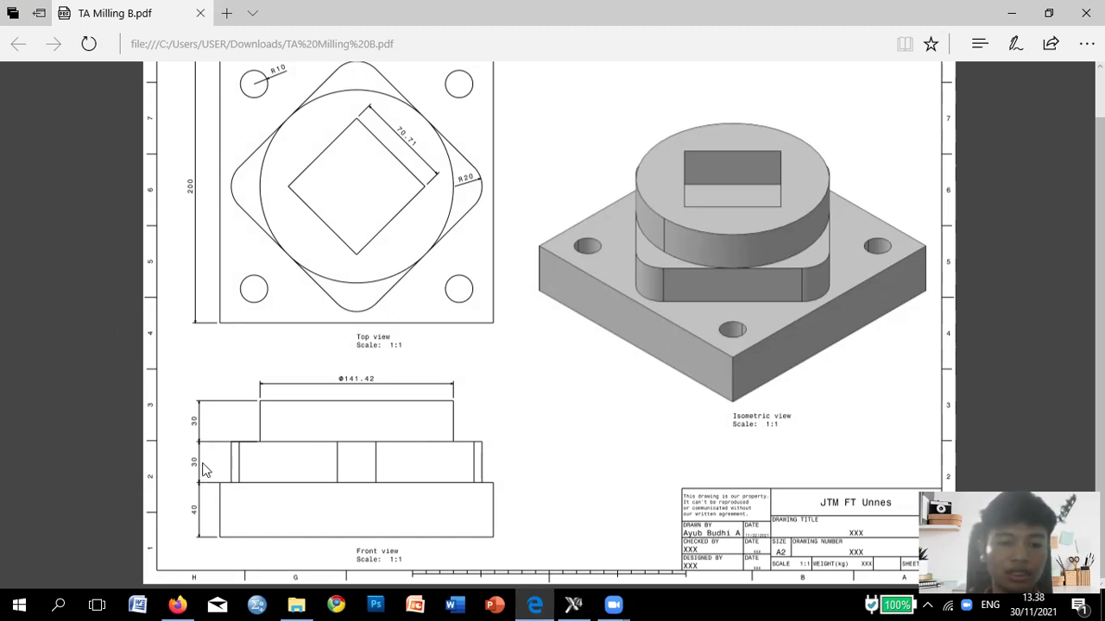
{"action": "left_click", "coordinate": [573, 604]}
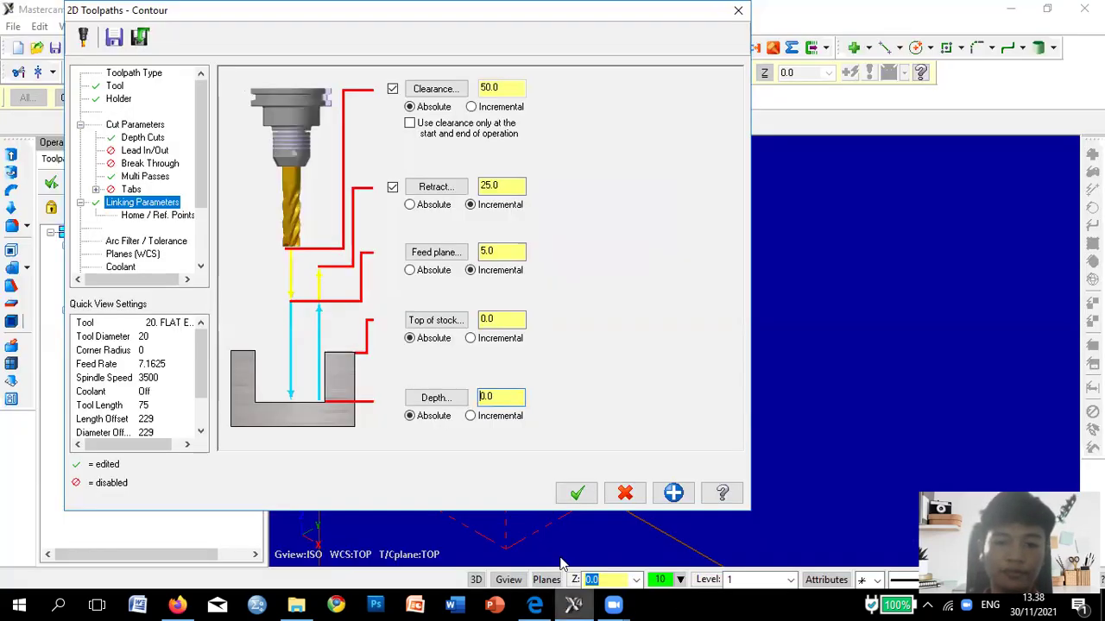
{"action": "double_click", "coordinate": [483, 396]}
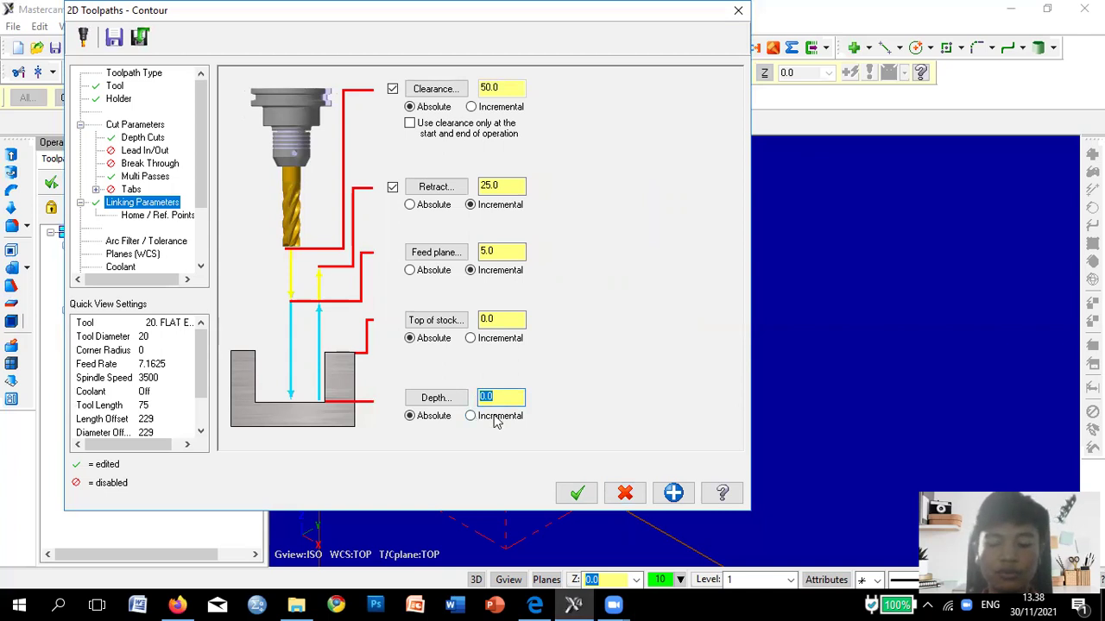
{"action": "type", "text": "-60"}
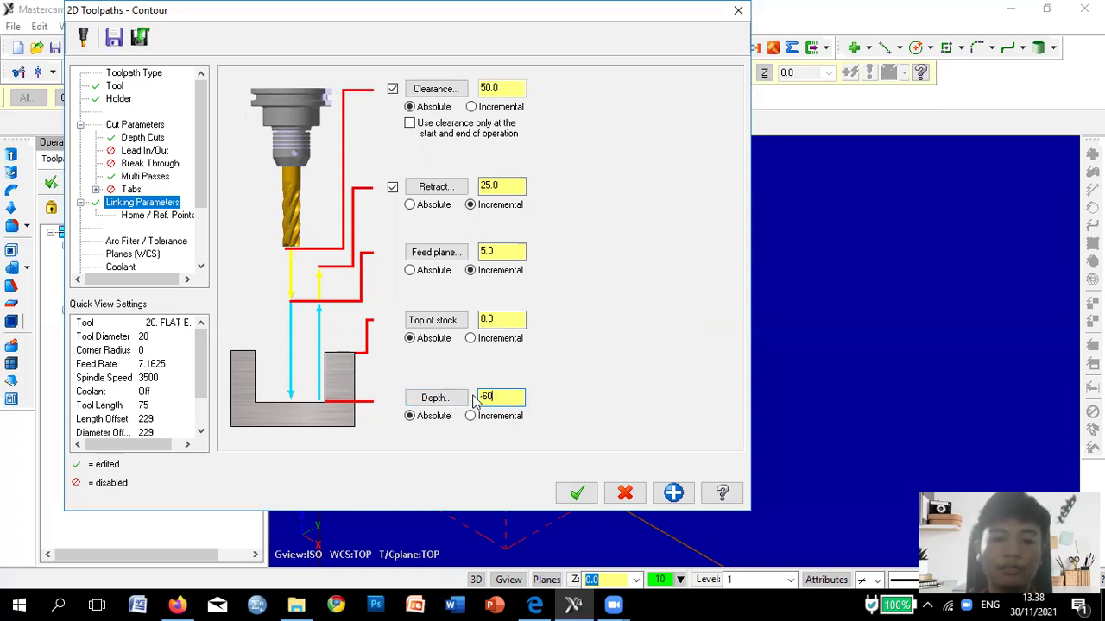
{"action": "left_click", "coordinate": [576, 493]}
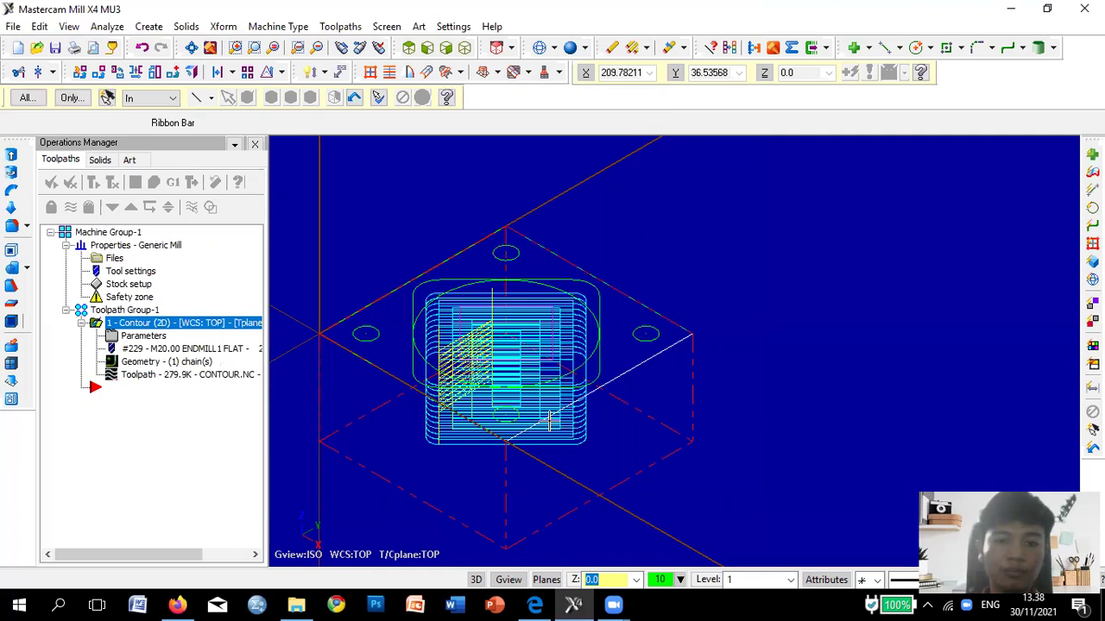
{"action": "scroll", "coordinate": [555, 379], "scroll_direction": "up", "scroll_amount": 3}
{"action": "scroll", "coordinate": [555, 380], "scroll_direction": "down", "scroll_amount": 1}
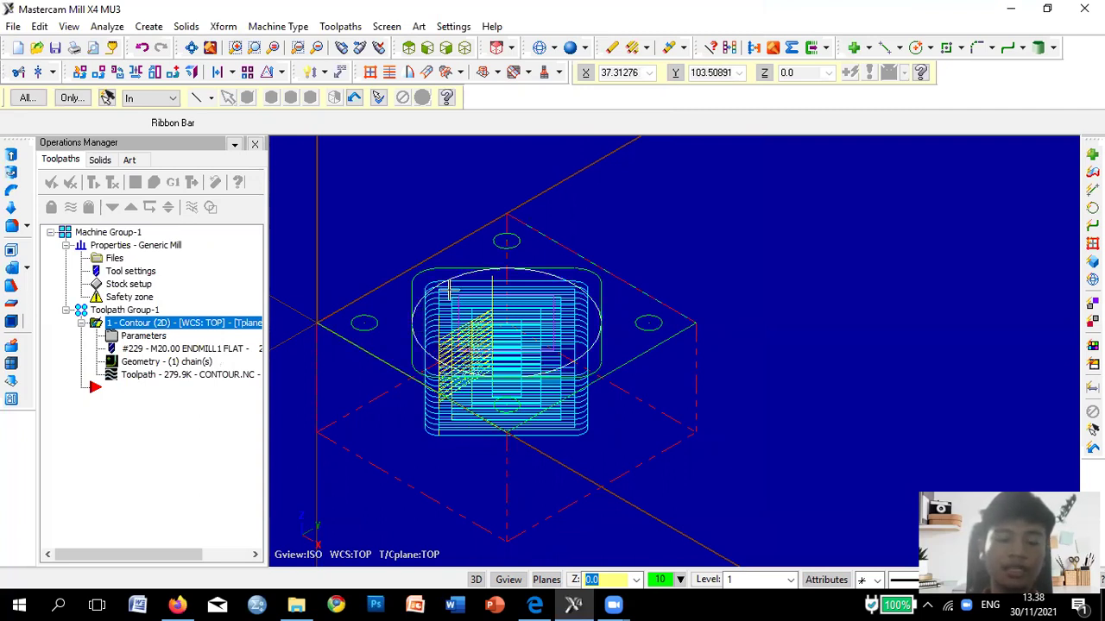
Change the contour toolpath's compensation direction to Right in its cut parameters.
{"action": "left_click", "coordinate": [159, 339]}
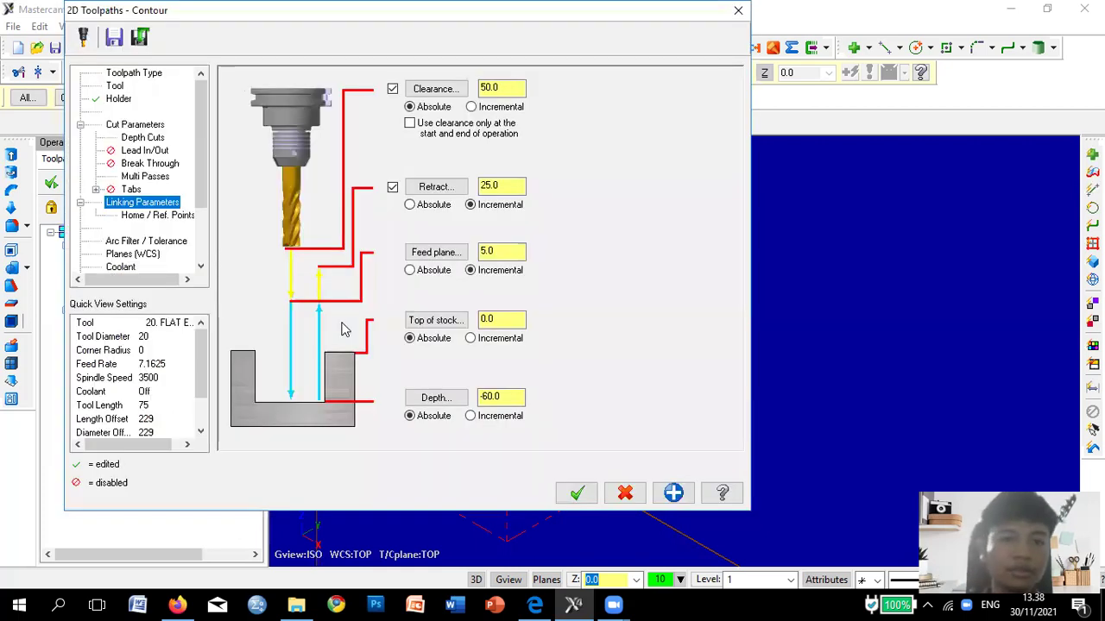
{"action": "left_click", "coordinate": [143, 138]}
{"action": "left_click", "coordinate": [136, 125]}
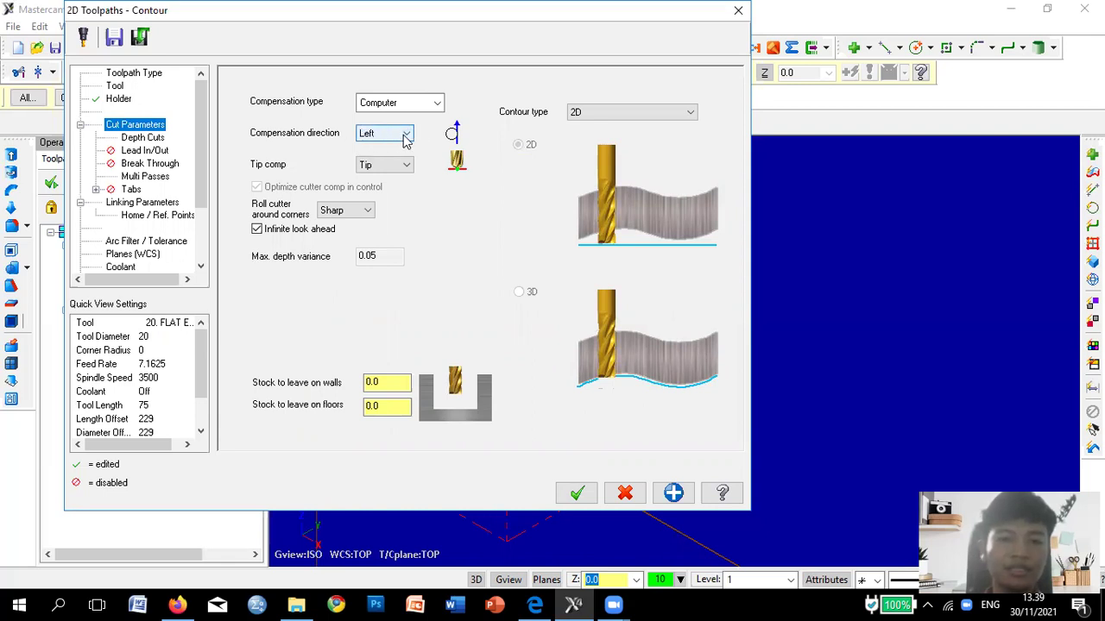
{"action": "left_click", "coordinate": [405, 138]}
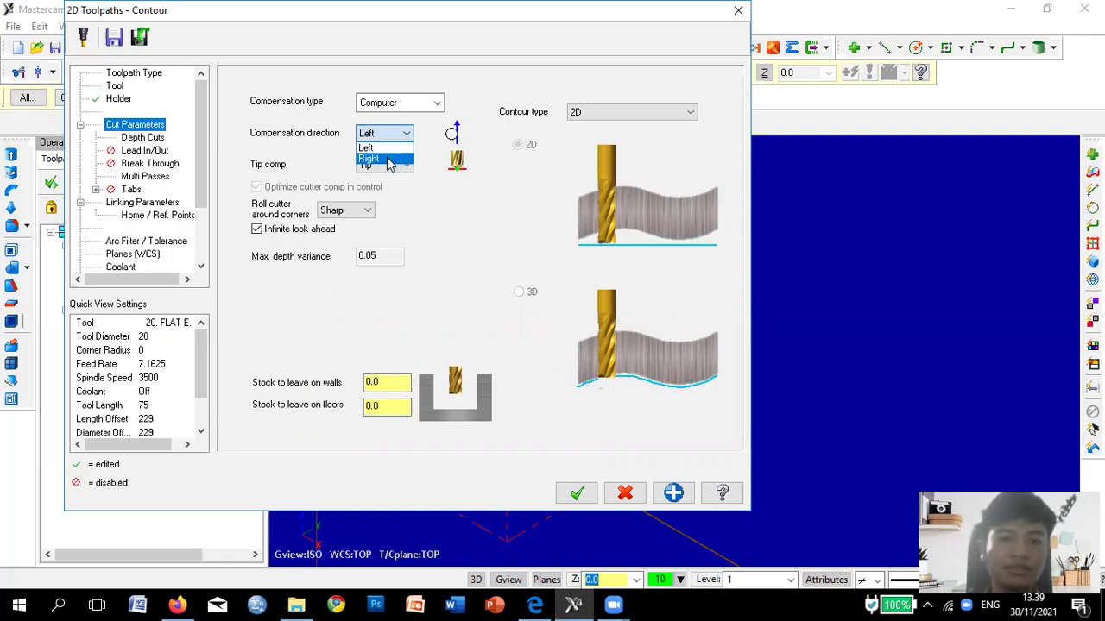
{"action": "left_click", "coordinate": [388, 161]}
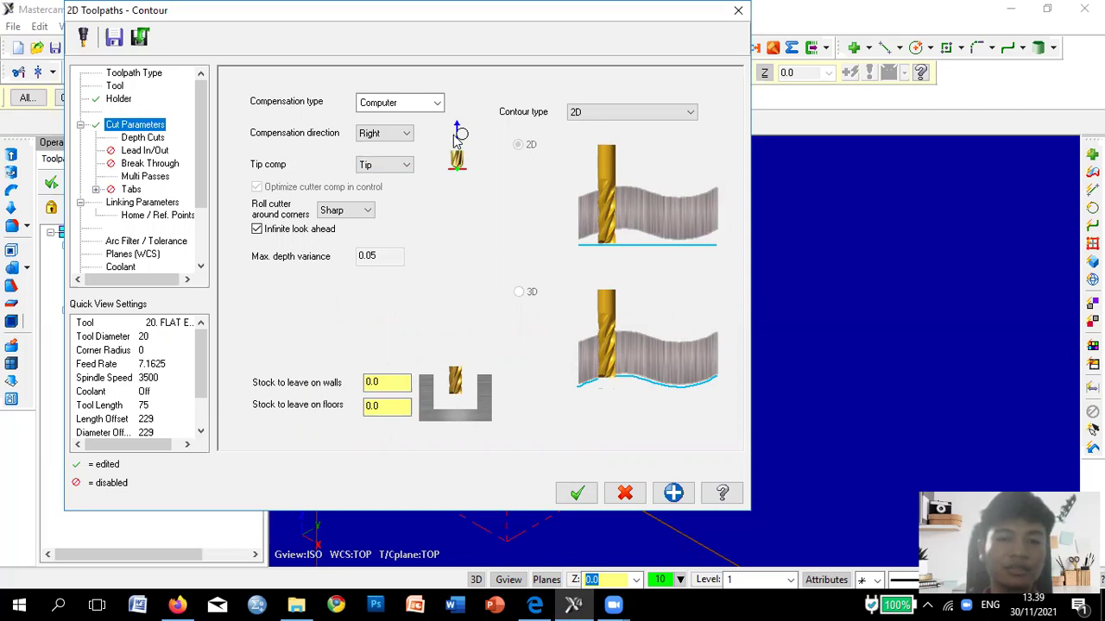
{"action": "left_click", "coordinate": [566, 499]}
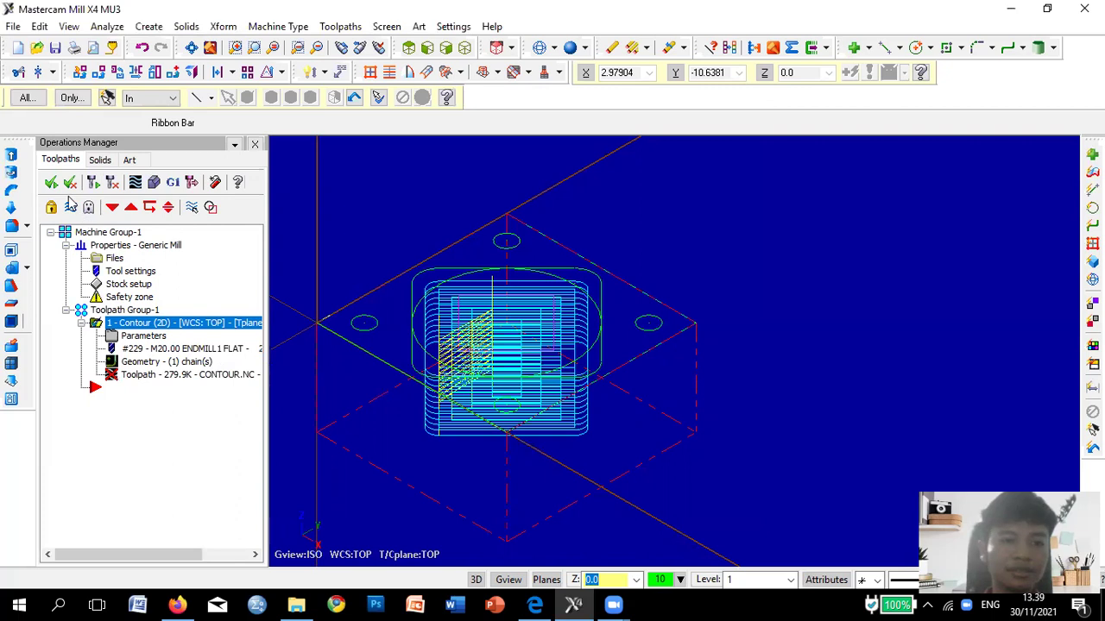
Regenerate the contour toolpath with the new compensation side and inspect its coverage around the part.
{"action": "left_click", "coordinate": [93, 183]}
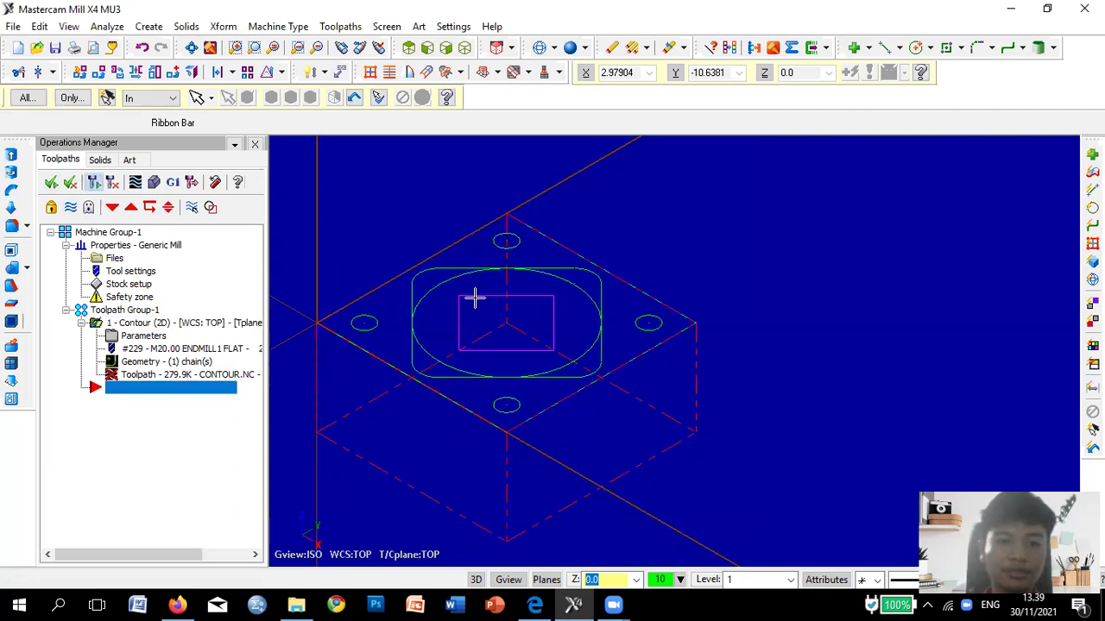
{"action": "scroll", "coordinate": [370, 362], "scroll_direction": "down", "scroll_amount": 1}
{"action": "scroll", "coordinate": [558, 383], "scroll_direction": "up", "scroll_amount": 2}
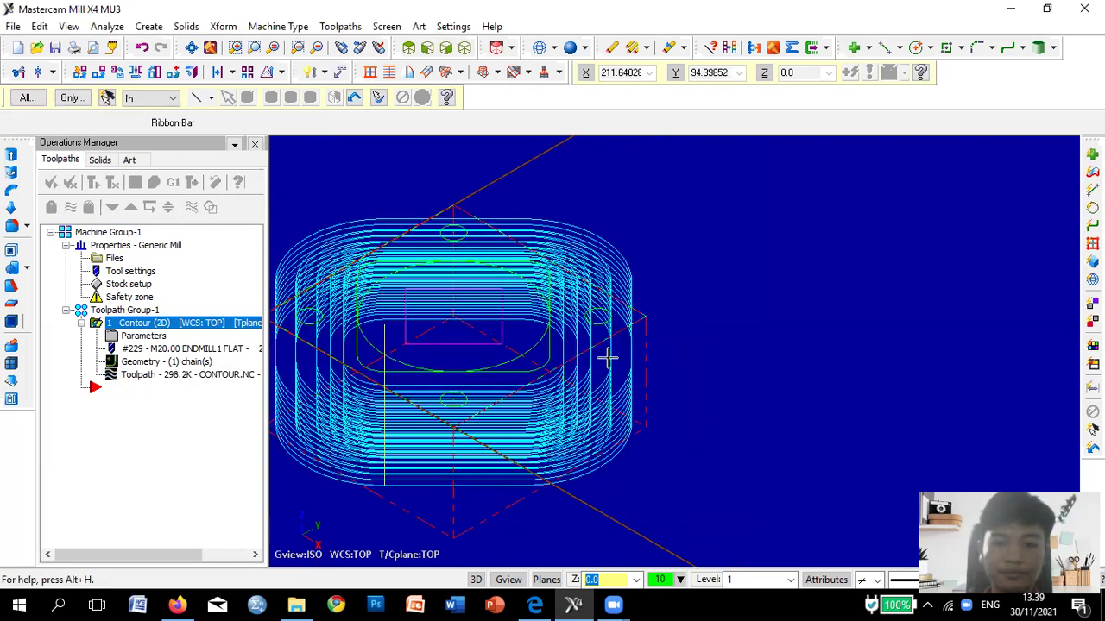
{"action": "scroll", "coordinate": [767, 343], "scroll_direction": "down", "scroll_amount": 1}
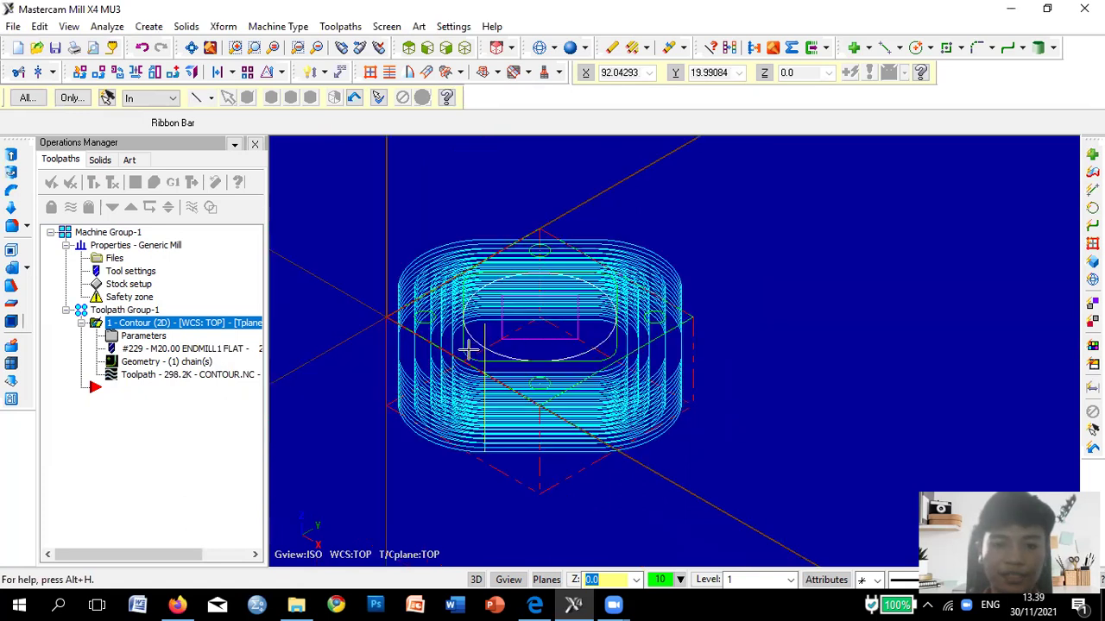
{"action": "scroll", "coordinate": [378, 309], "scroll_direction": "up", "scroll_amount": 2}
{"action": "mouse_move", "coordinate": [378, 309]}
{"action": "middle_mouse_down"}
{"action": "mouse_move", "coordinate": [380, 330]}
{"action": "mouse_move", "coordinate": [395, 321]}
{"action": "mouse_move", "coordinate": [382, 320]}
{"action": "middle_mouse_up"}
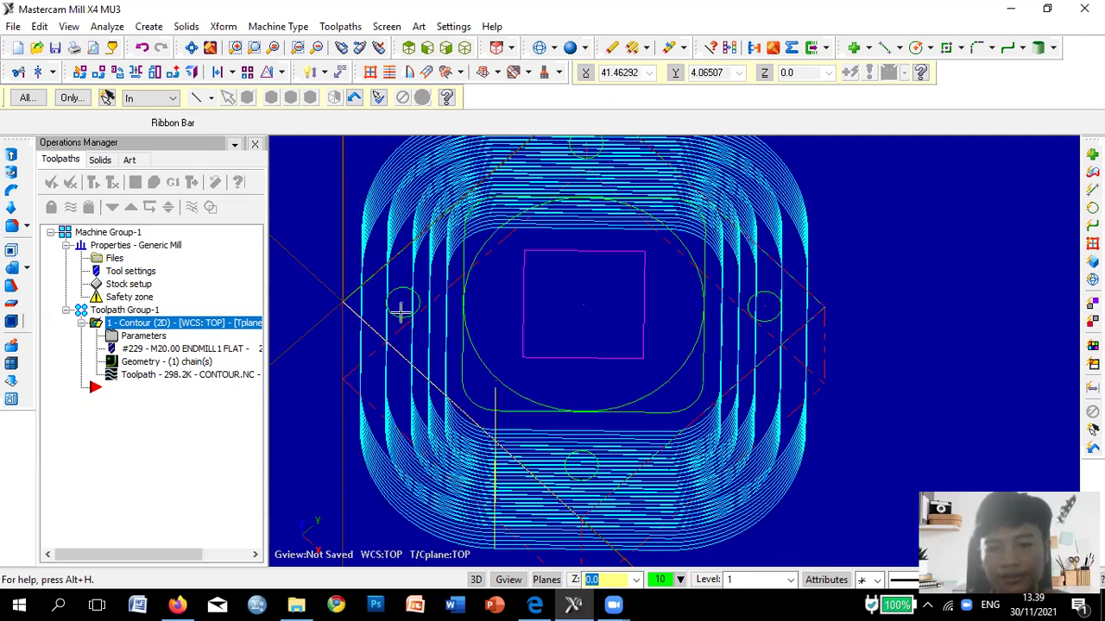
{"action": "middle_click_drag", "start_coordinate": [403, 308], "coordinate": [503, 374]}
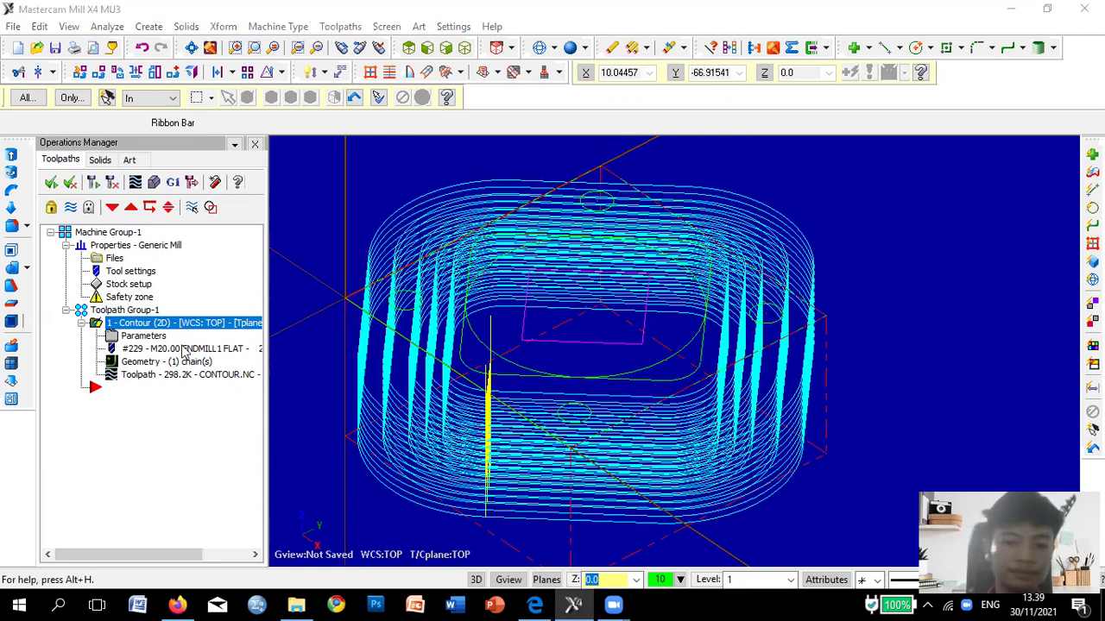
Set the number of rough multi passes for the contour to 4.
{"action": "left_click", "coordinate": [152, 336]}
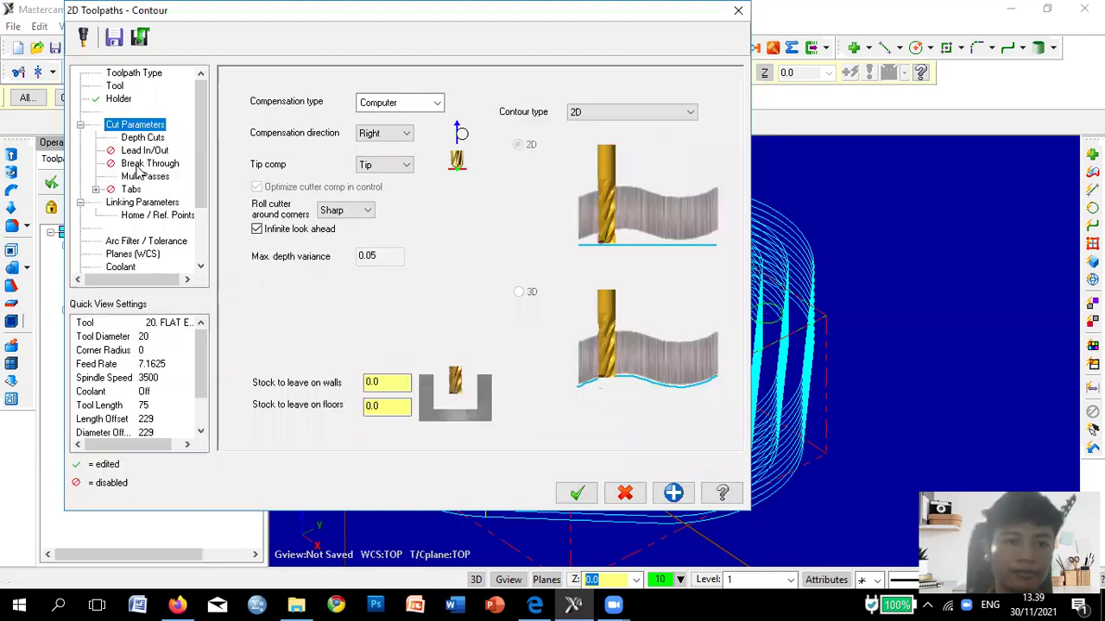
{"action": "left_click", "coordinate": [145, 177]}
{"action": "left_click", "coordinate": [393, 135]}
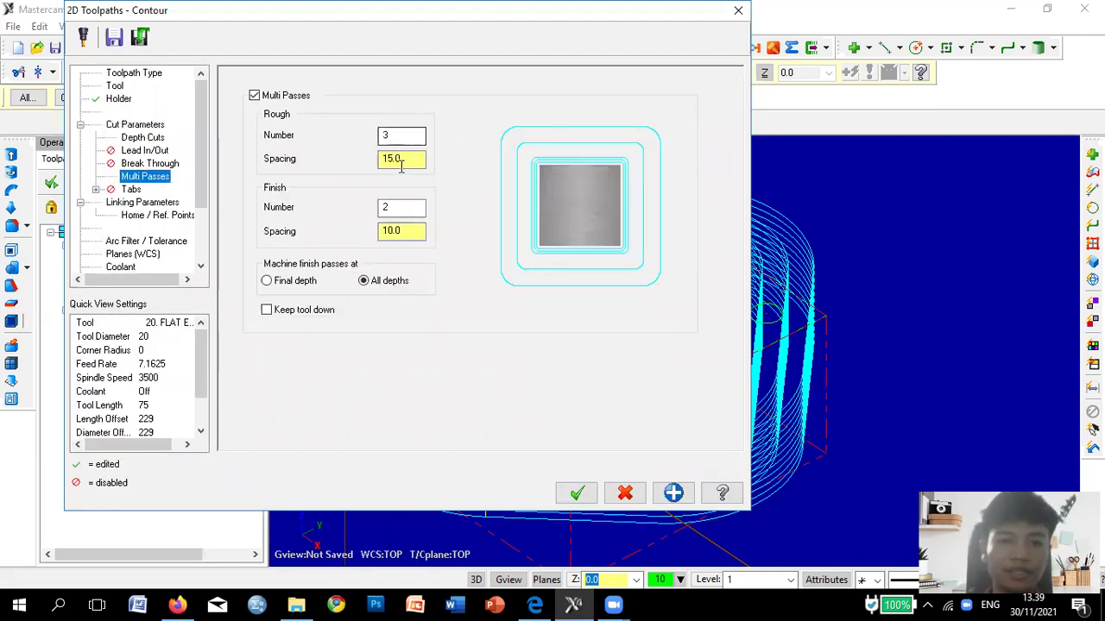
{"action": "left_click", "coordinate": [412, 163]}
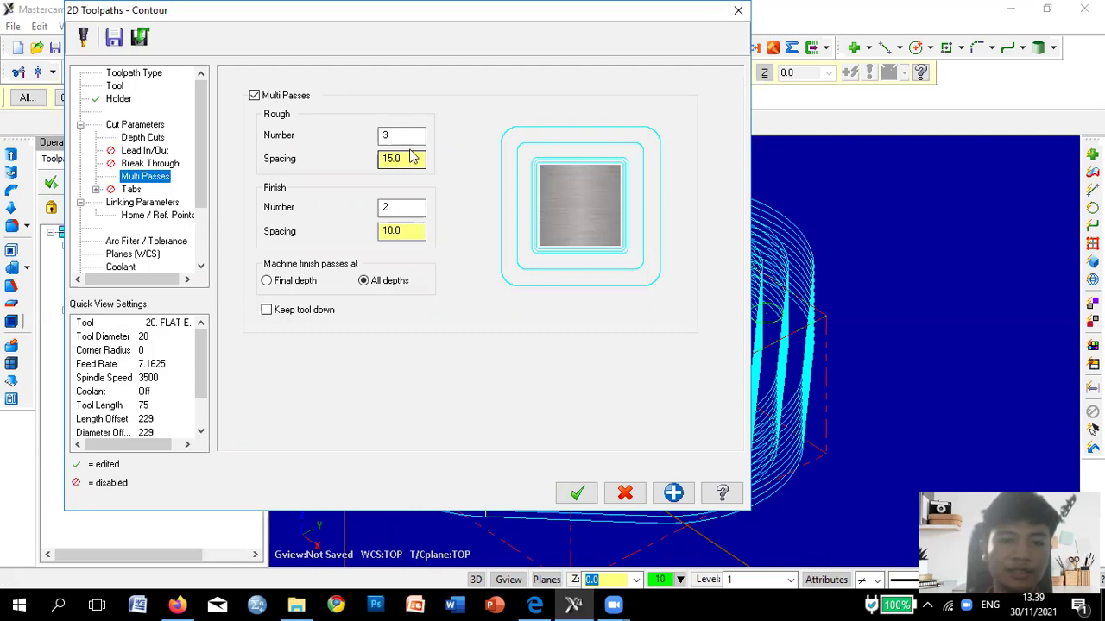
{"action": "double_click", "coordinate": [384, 136]}
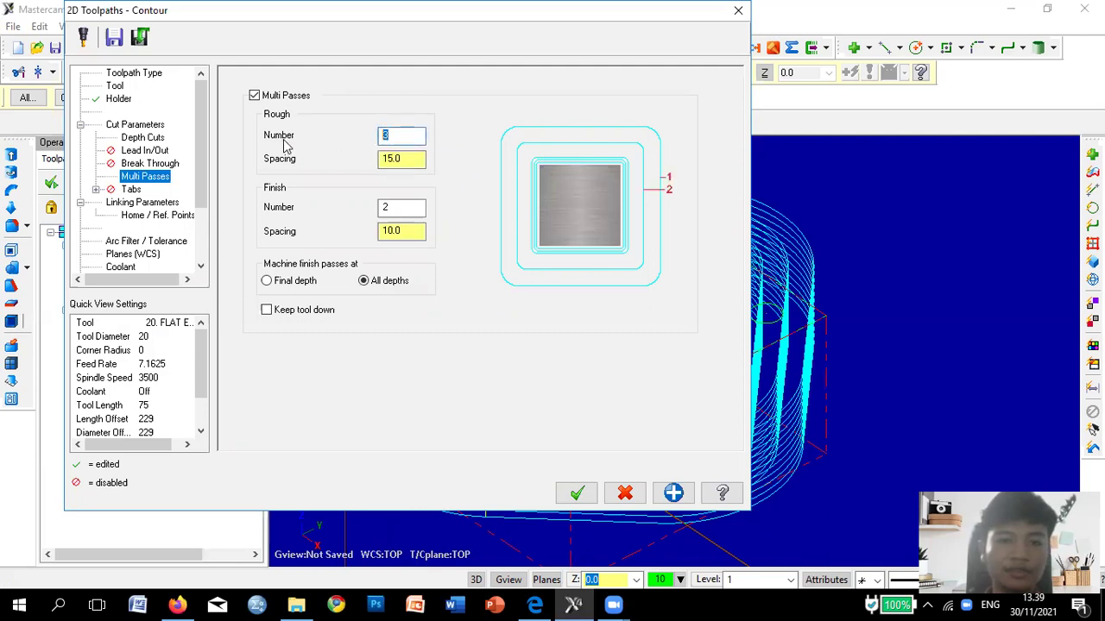
{"action": "type", "text": "4"}
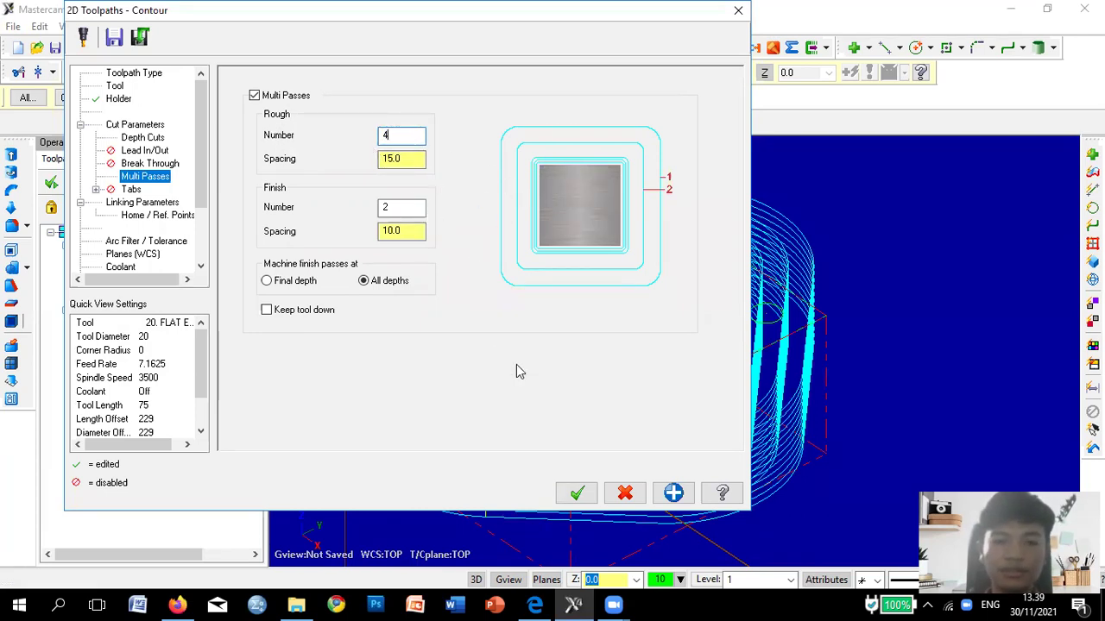
{"action": "left_click", "coordinate": [576, 493]}
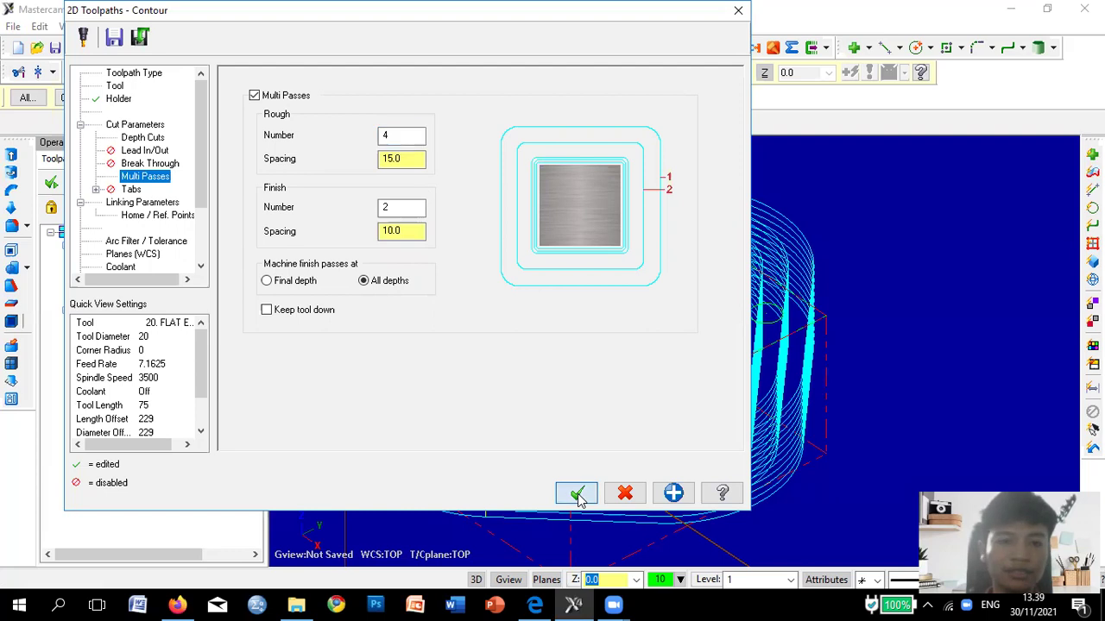
Regenerate the contour toolpath with the added rough pass and inspect its coverage of the stock corners.
{"action": "left_click", "coordinate": [51, 182]}
{"action": "left_click", "coordinate": [93, 182]}
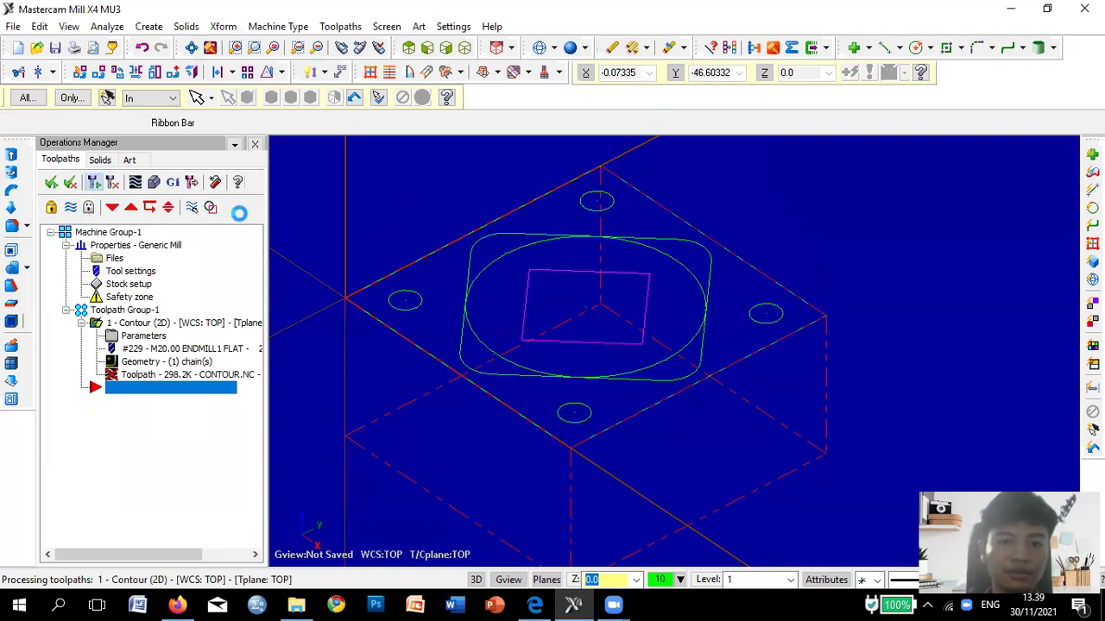
{"action": "scroll", "coordinate": [370, 292], "scroll_direction": "down", "scroll_amount": 2}
{"action": "mouse_move", "coordinate": [764, 312]}
{"action": "middle_mouse_down"}
{"action": "mouse_move", "coordinate": [757, 351]}
{"action": "mouse_move", "coordinate": [829, 325]}
{"action": "mouse_move", "coordinate": [827, 337]}
{"action": "mouse_move", "coordinate": [774, 313]}
{"action": "middle_mouse_up"}
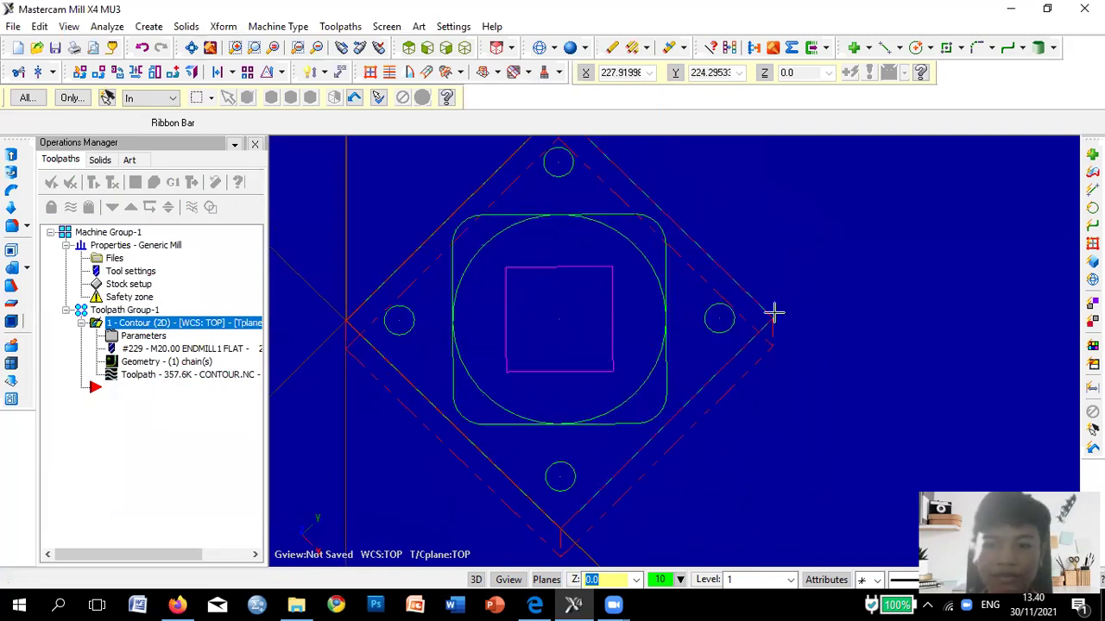
{"action": "middle_click_drag", "start_coordinate": [679, 306], "coordinate": [534, 160]}
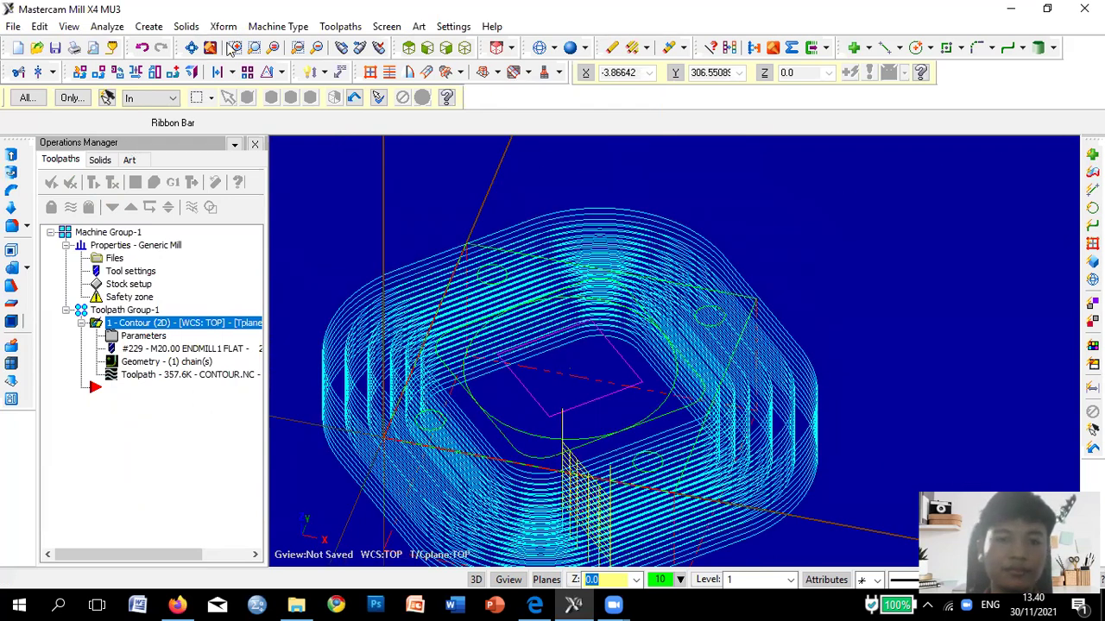
{"action": "left_click", "coordinate": [464, 48]}
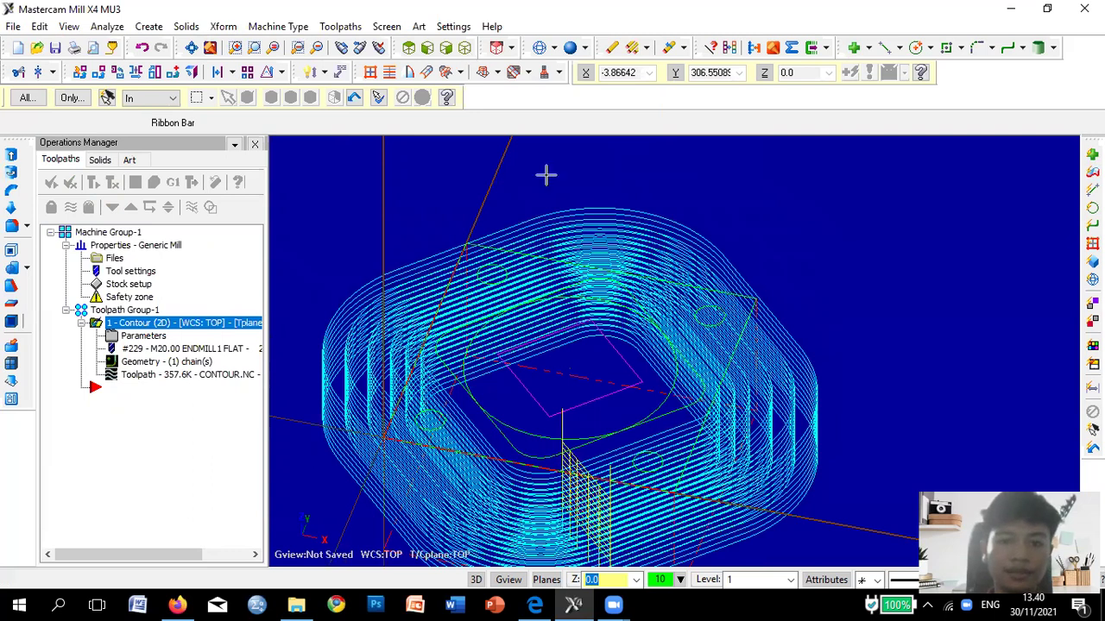
Run the Verify simulation of the first contour toolpath to inspect the machined stock, and close it.
{"action": "scroll", "coordinate": [379, 403], "scroll_direction": "down", "scroll_amount": 3}
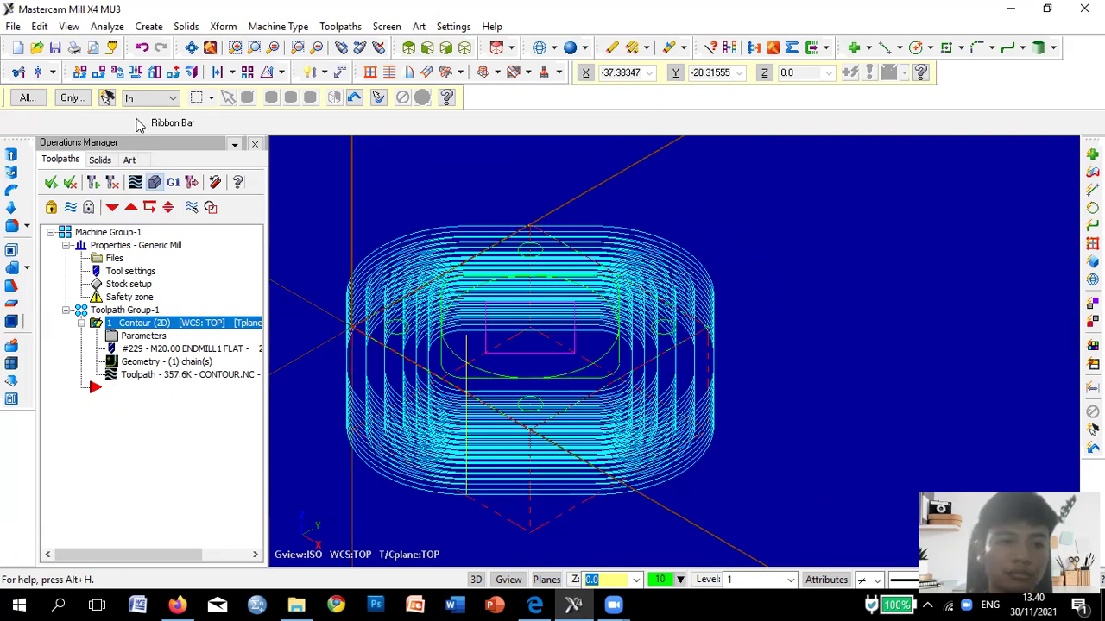
{"action": "left_click", "coordinate": [97, 182]}
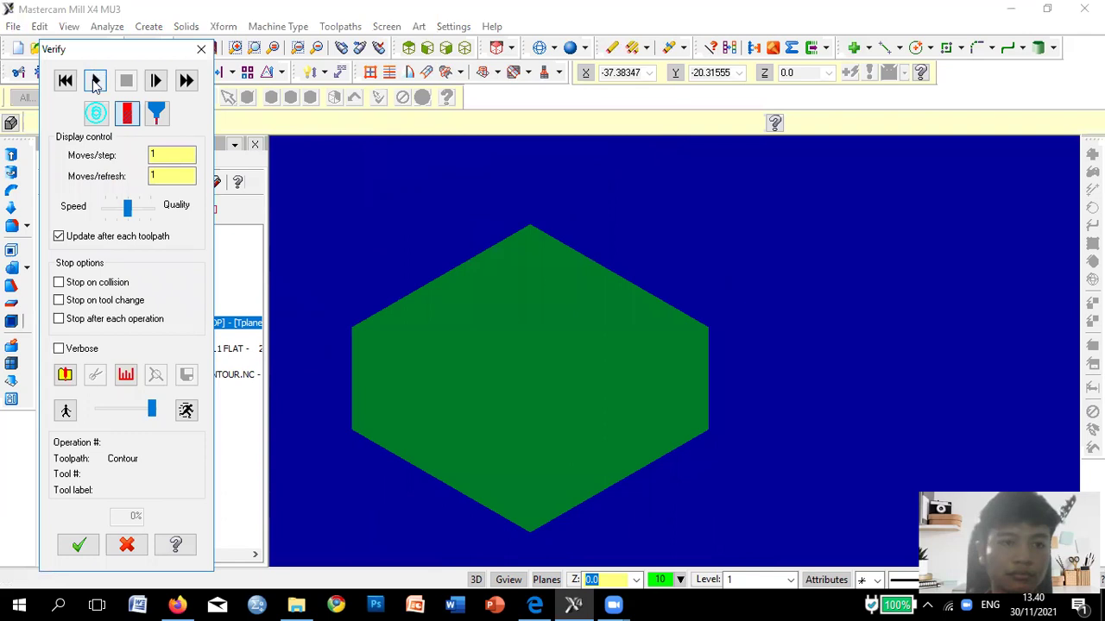
{"action": "left_click", "coordinate": [95, 81]}
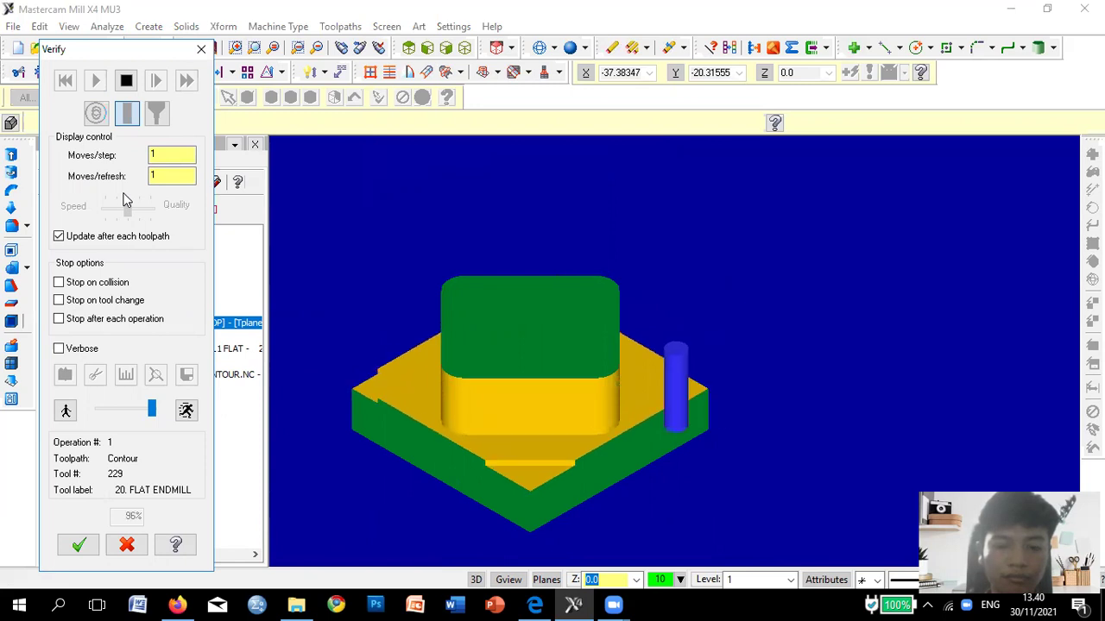
{"action": "left_click", "coordinate": [79, 546]}
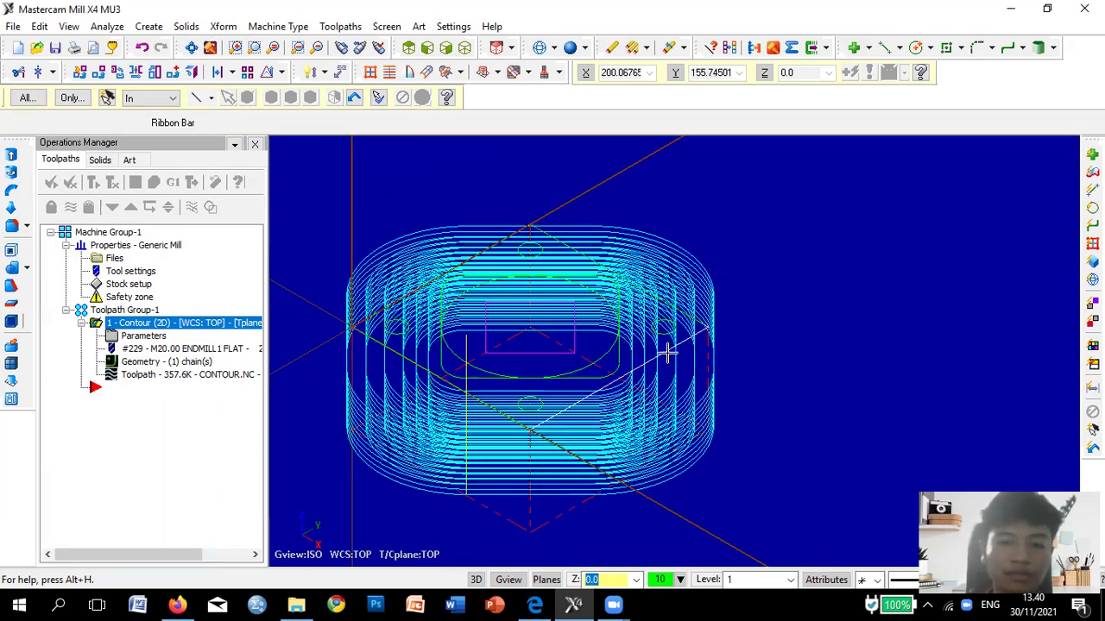
Create a second Contour toolpath with the circle around the central square chained as its geometry.
{"action": "scroll", "coordinate": [665, 348], "scroll_direction": "up", "scroll_amount": 1}
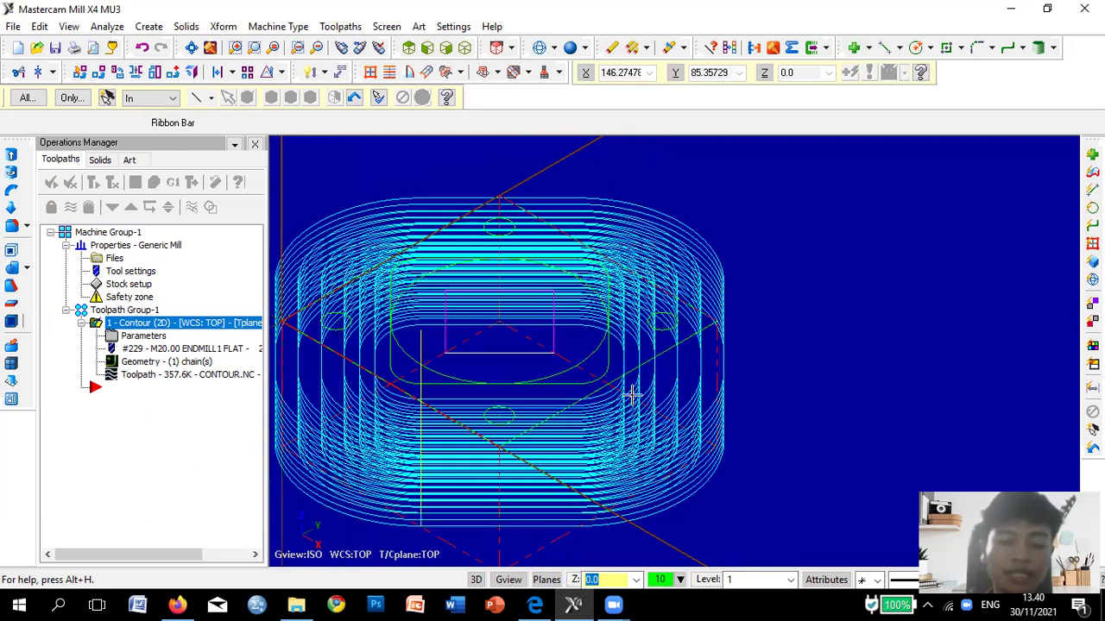
{"action": "scroll", "coordinate": [787, 378], "scroll_direction": "down", "scroll_amount": 1}
{"action": "scroll", "coordinate": [757, 391], "scroll_direction": "down", "scroll_amount": 1}
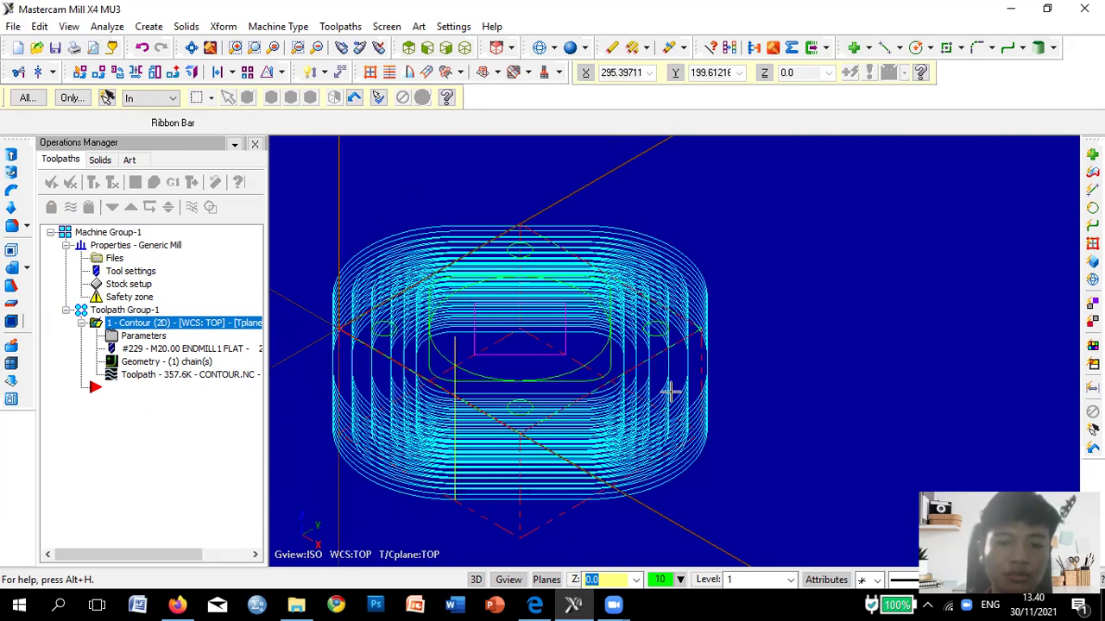
{"action": "scroll", "coordinate": [631, 348], "scroll_direction": "up", "scroll_amount": 1}
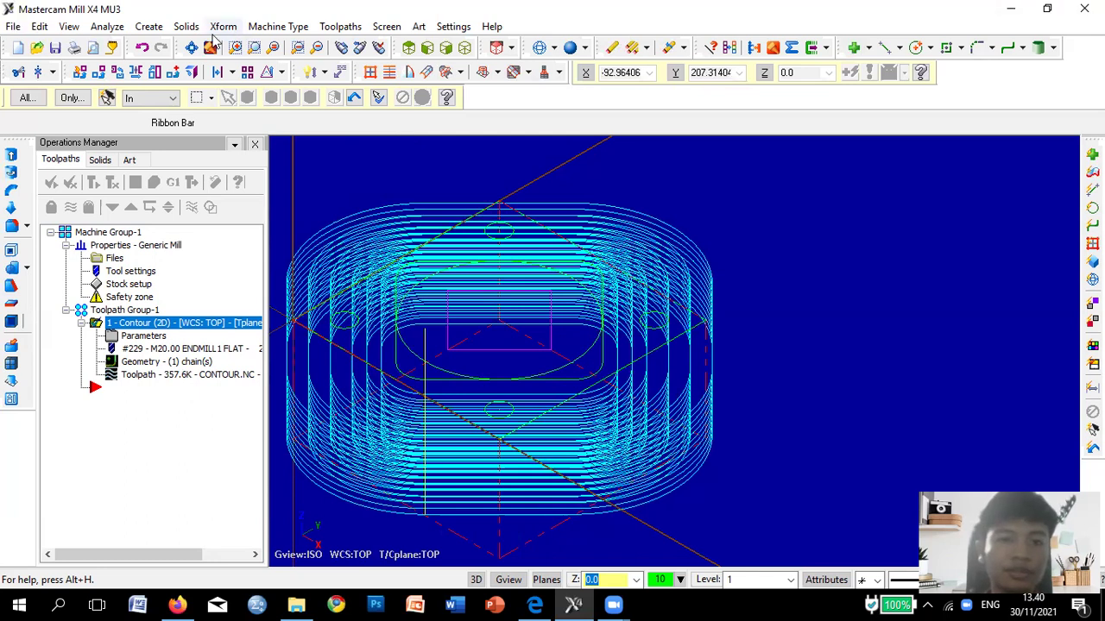
{"action": "left_click", "coordinate": [340, 26]}
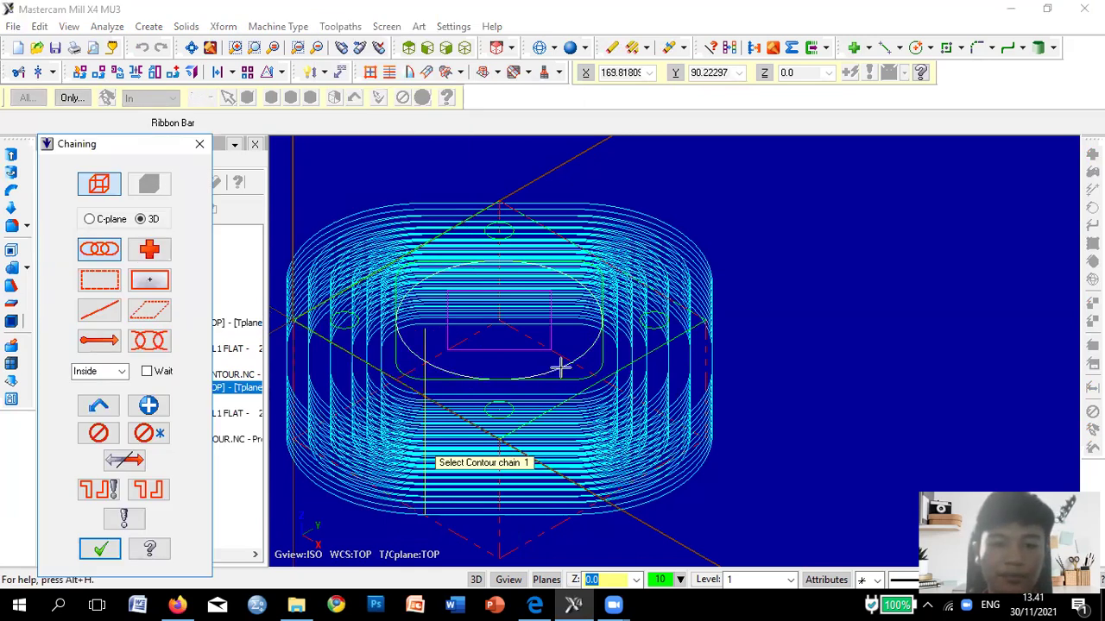
{"action": "left_click", "coordinate": [557, 369]}
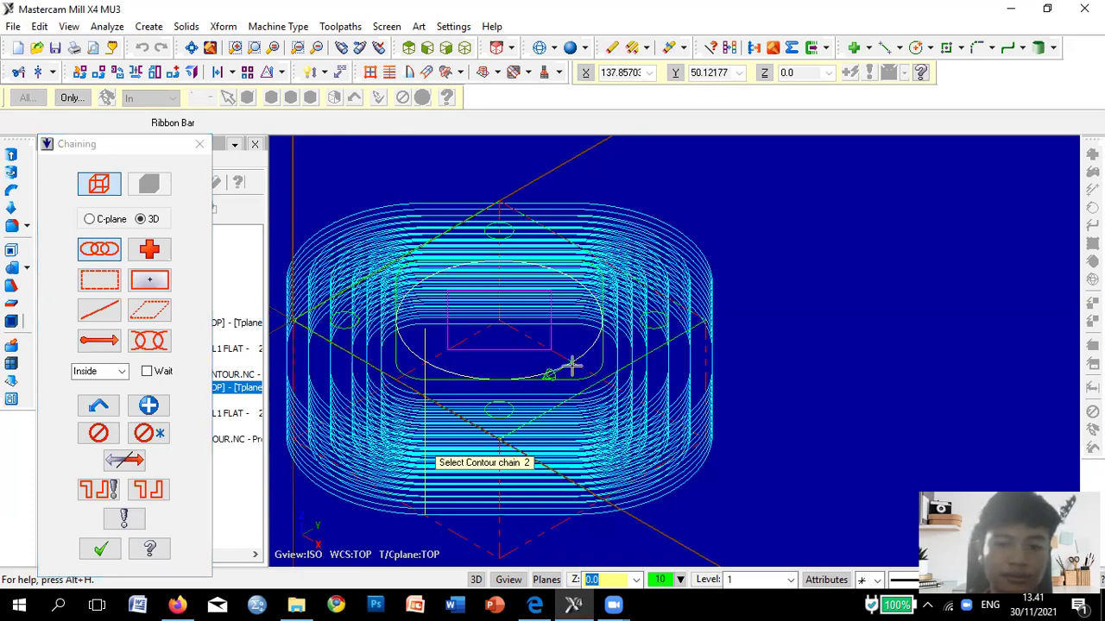
{"action": "left_click", "coordinate": [101, 549]}
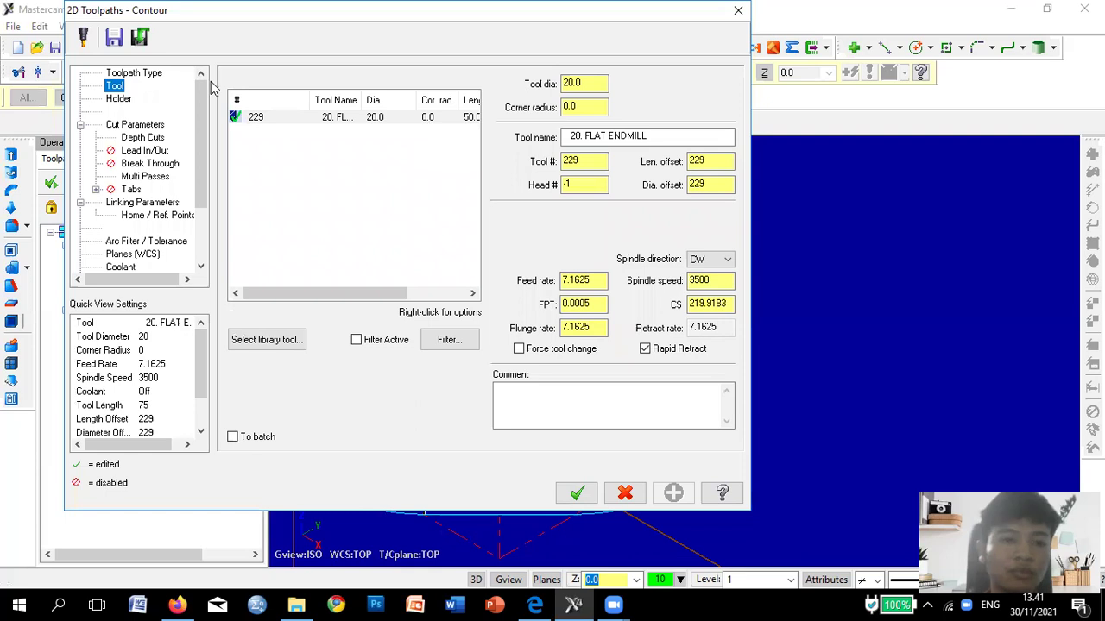
Load the BT30 holder library for the new contour and select the B2C3-0020 holder.
{"action": "left_click", "coordinate": [121, 101]}
{"action": "left_click", "coordinate": [255, 364]}
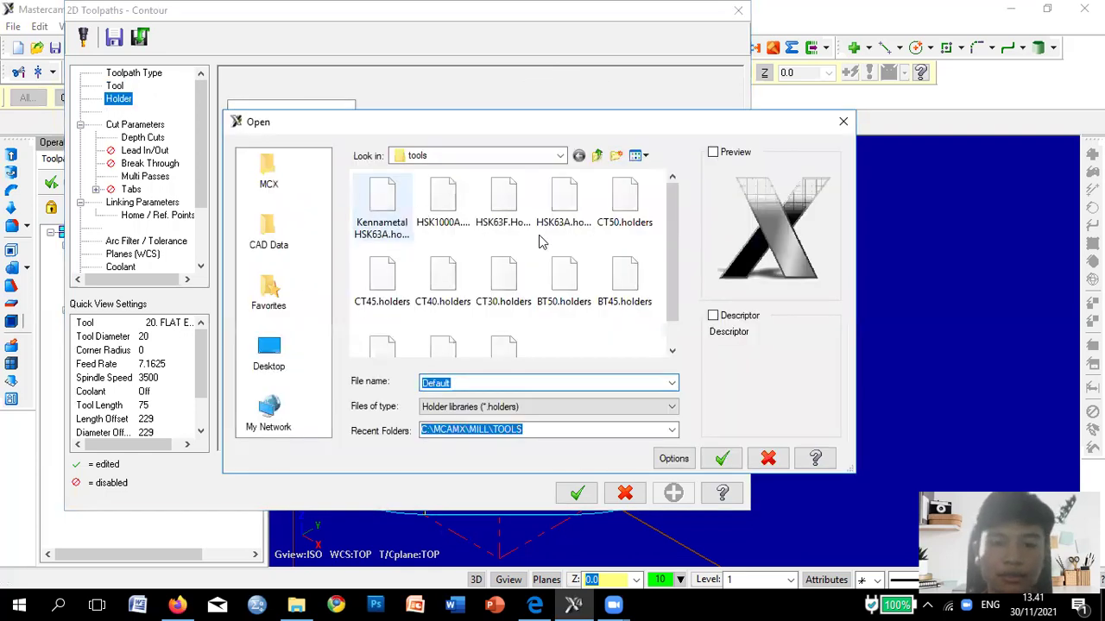
{"action": "scroll", "coordinate": [542, 242], "scroll_direction": "down", "scroll_amount": 1}
{"action": "scroll", "coordinate": [488, 354], "scroll_direction": "up", "scroll_amount": 1}
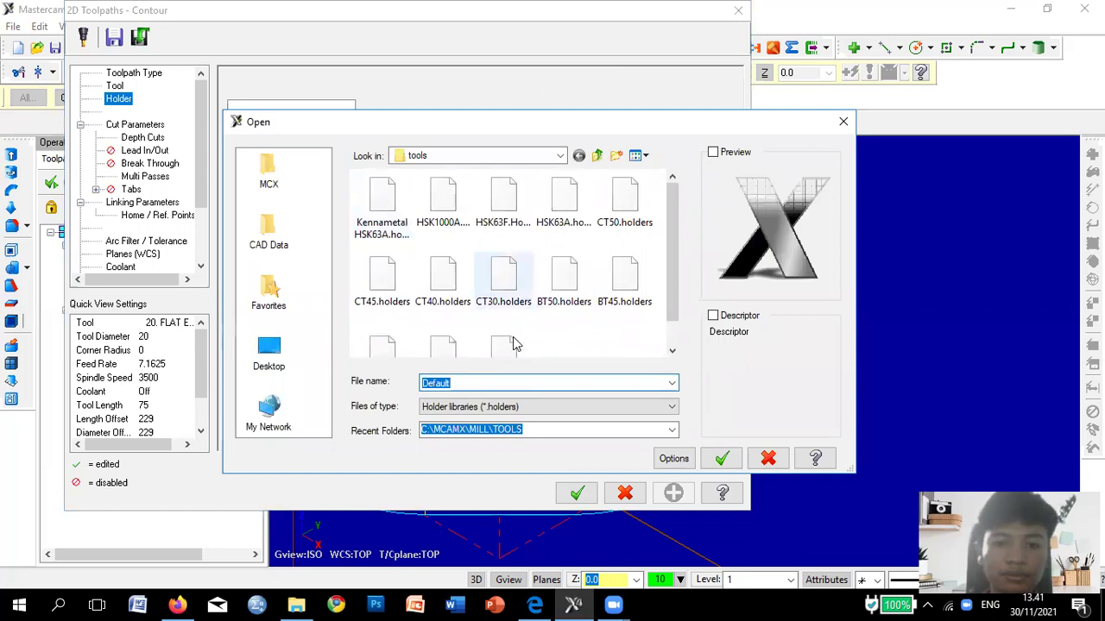
{"action": "left_click", "coordinate": [513, 344]}
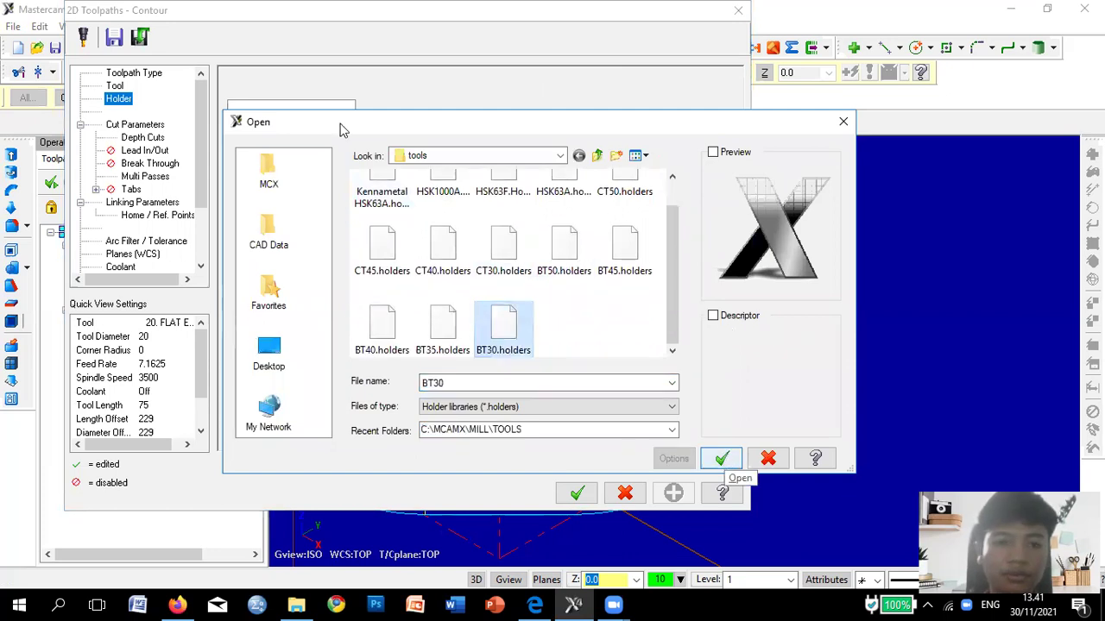
{"action": "left_click", "coordinate": [268, 124]}
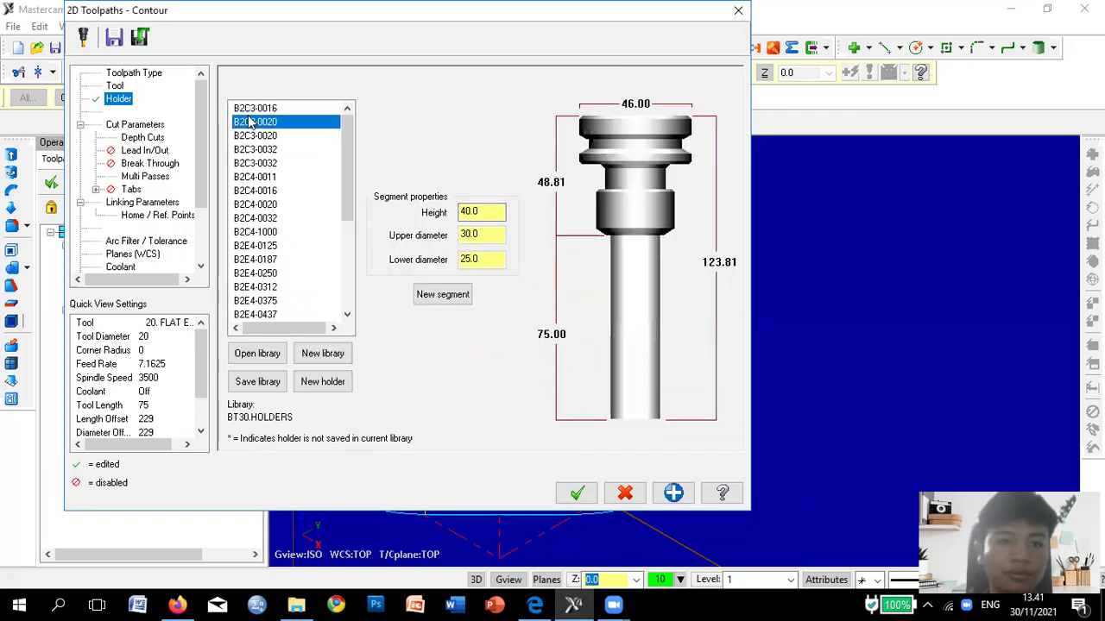
Review the cut parameters of the circular contour and set its number of rough multi passes to 3.
{"action": "left_click", "coordinate": [131, 125]}
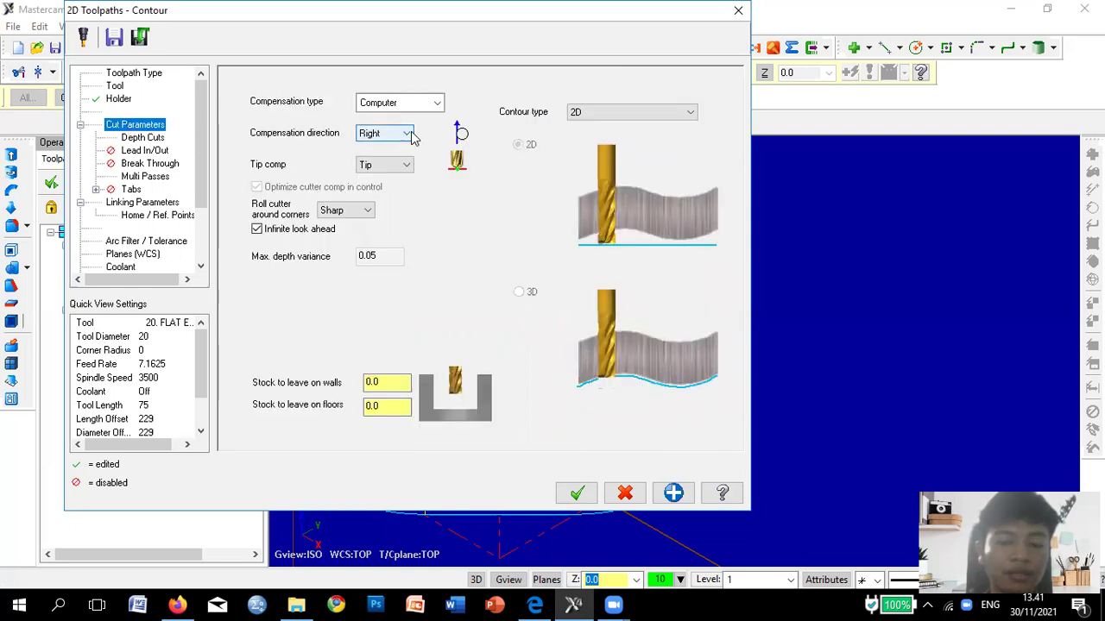
{"action": "left_click", "coordinate": [142, 138]}
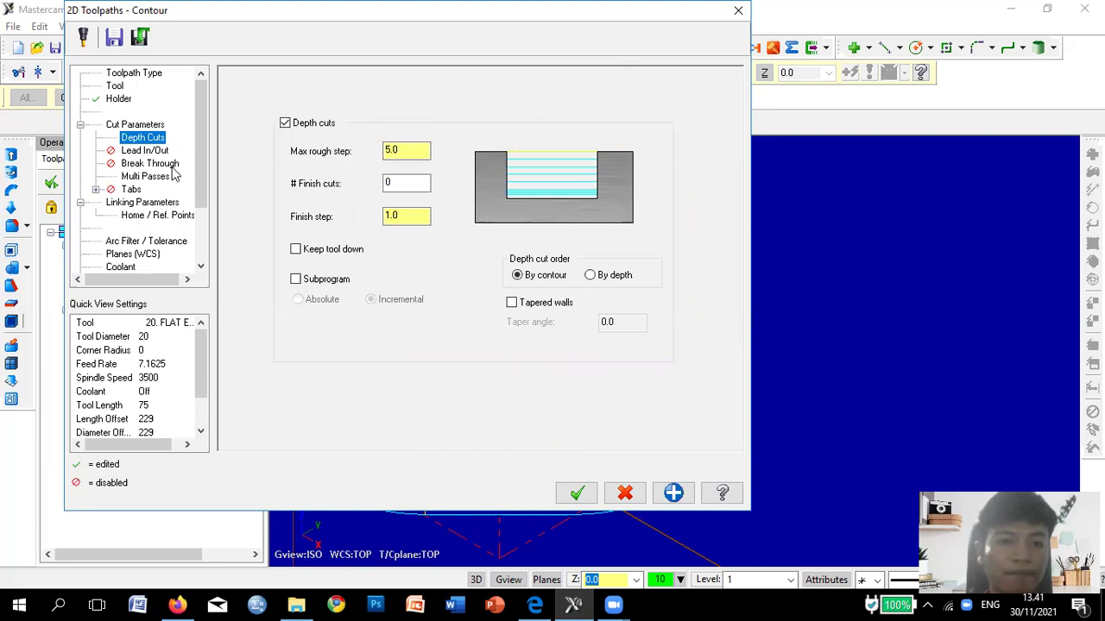
{"action": "left_click", "coordinate": [147, 151]}
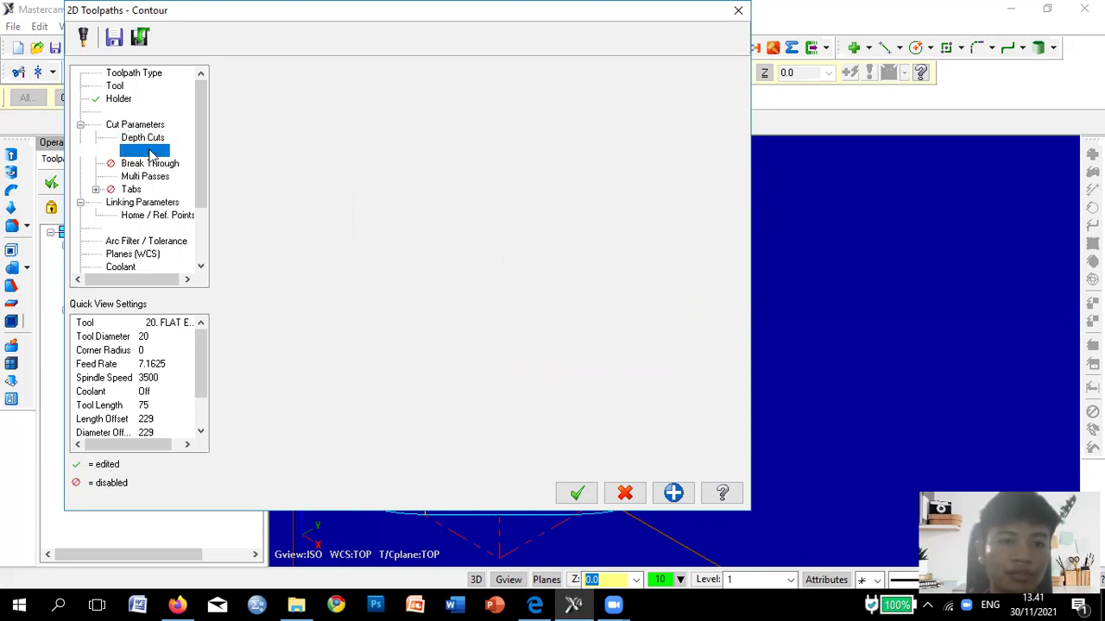
{"action": "left_click", "coordinate": [150, 165]}
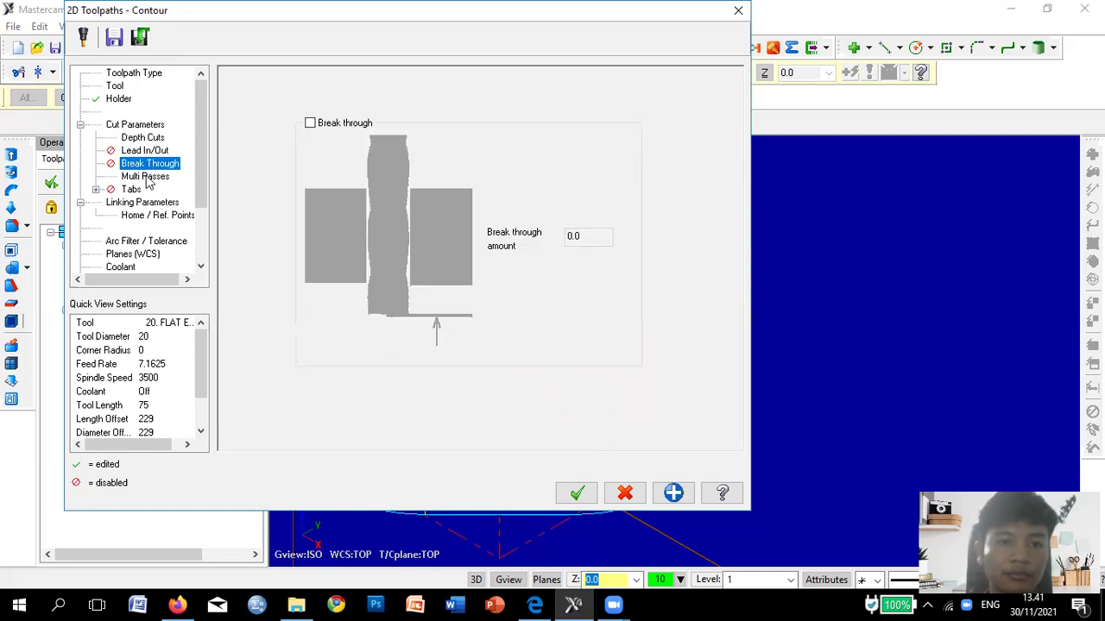
{"action": "left_click", "coordinate": [147, 177]}
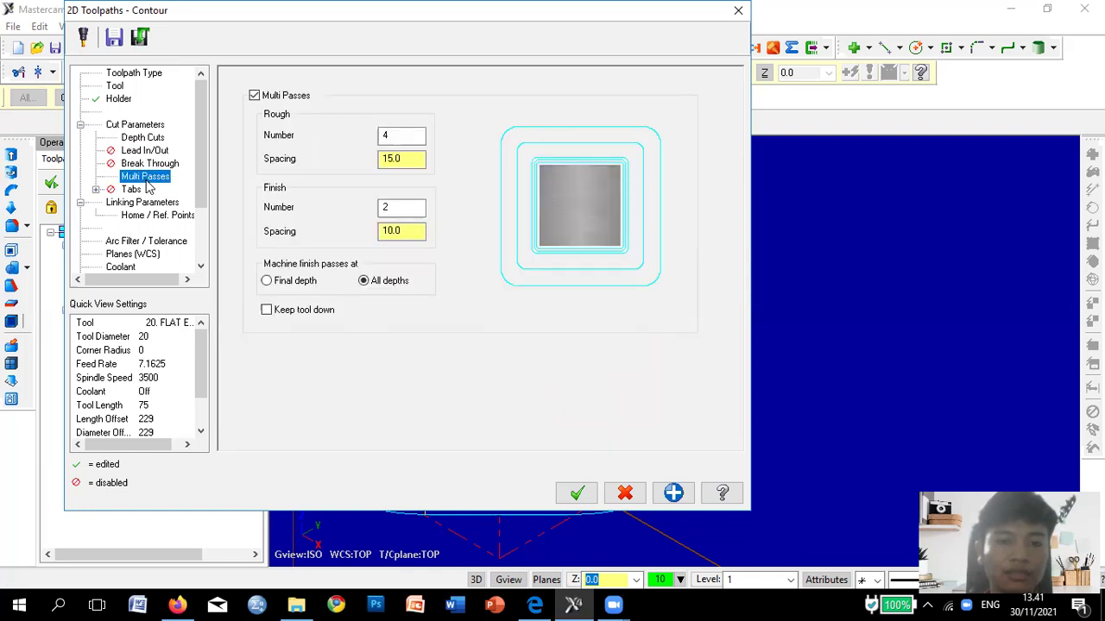
{"action": "left_click", "coordinate": [412, 135]}
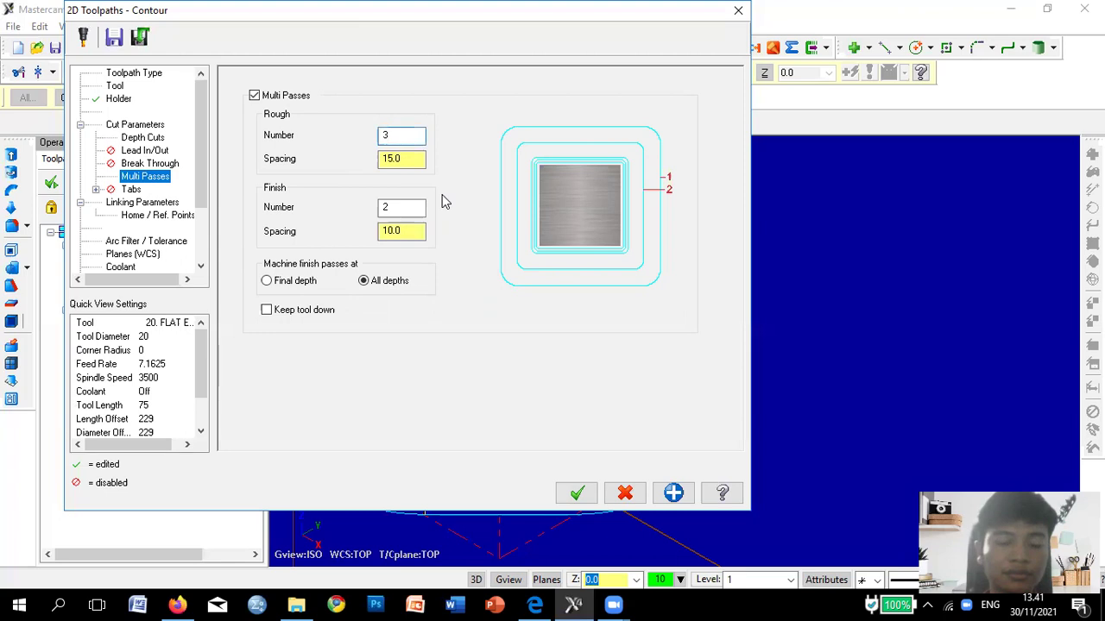
Check the step height in the TA Milling B drawing, set the circular contour's absolute depth to -30, and accept the toolpath.
{"action": "left_click", "coordinate": [138, 204]}
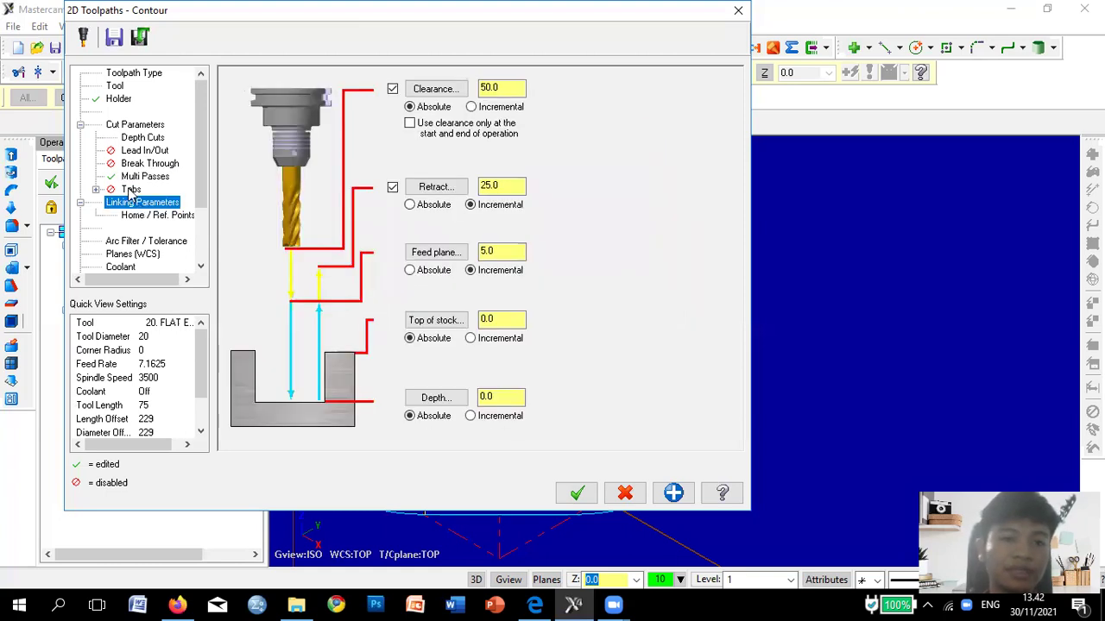
{"action": "left_click_drag", "start_coordinate": [504, 398], "coordinate": [414, 392]}
{"action": "left_click", "coordinate": [536, 604]}
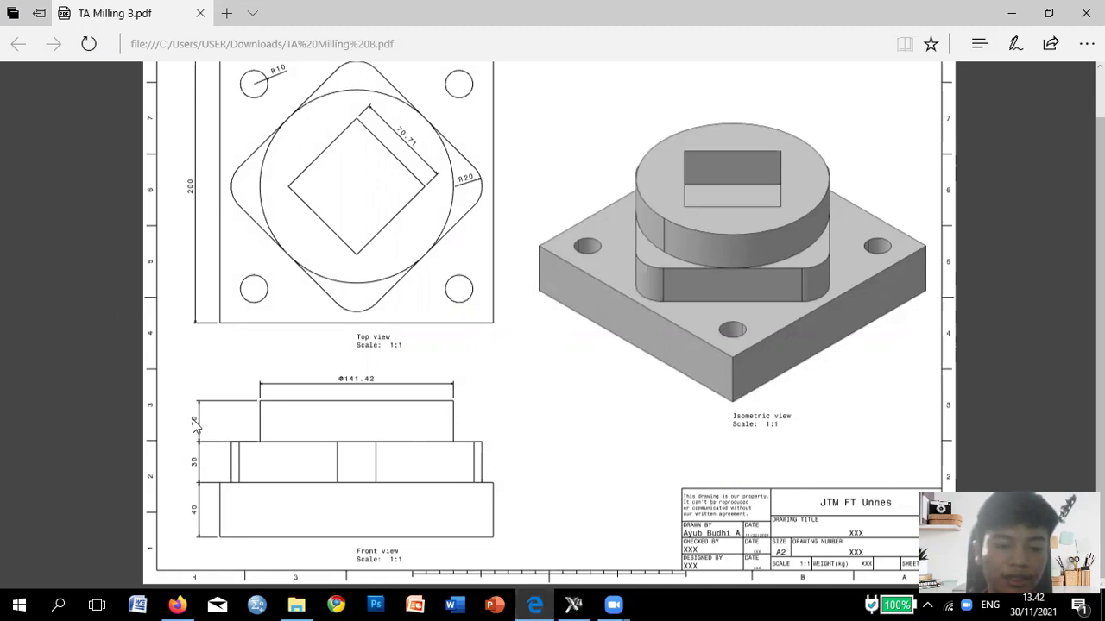
{"action": "left_click", "coordinate": [573, 604]}
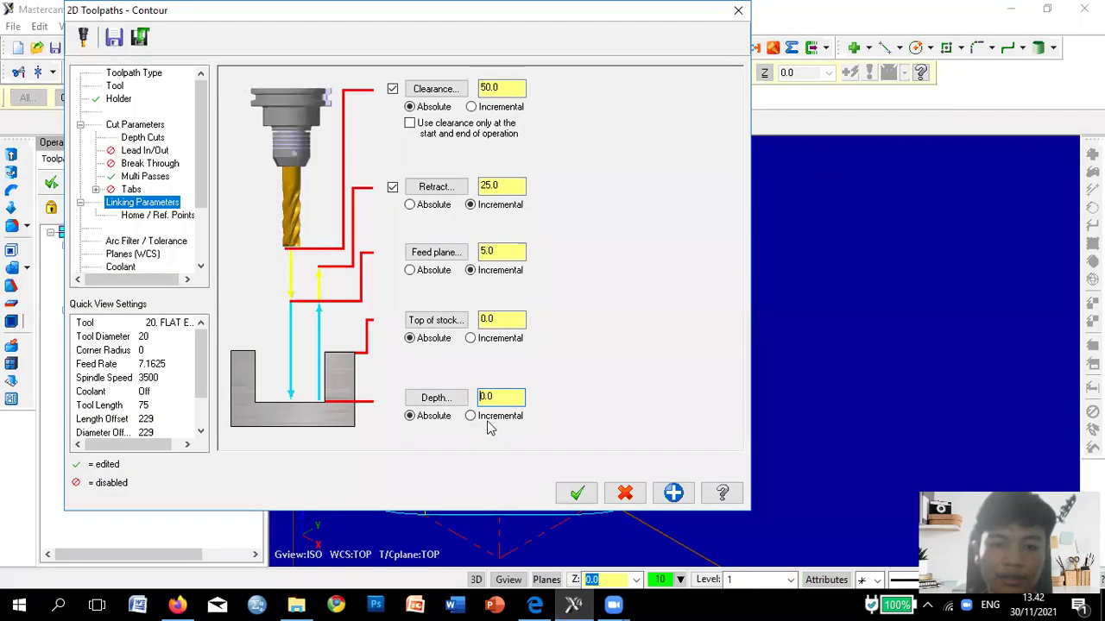
{"action": "key", "text": "shift+Home"}
{"action": "type", "text": "-30"}
{"action": "left_click", "coordinate": [594, 491]}
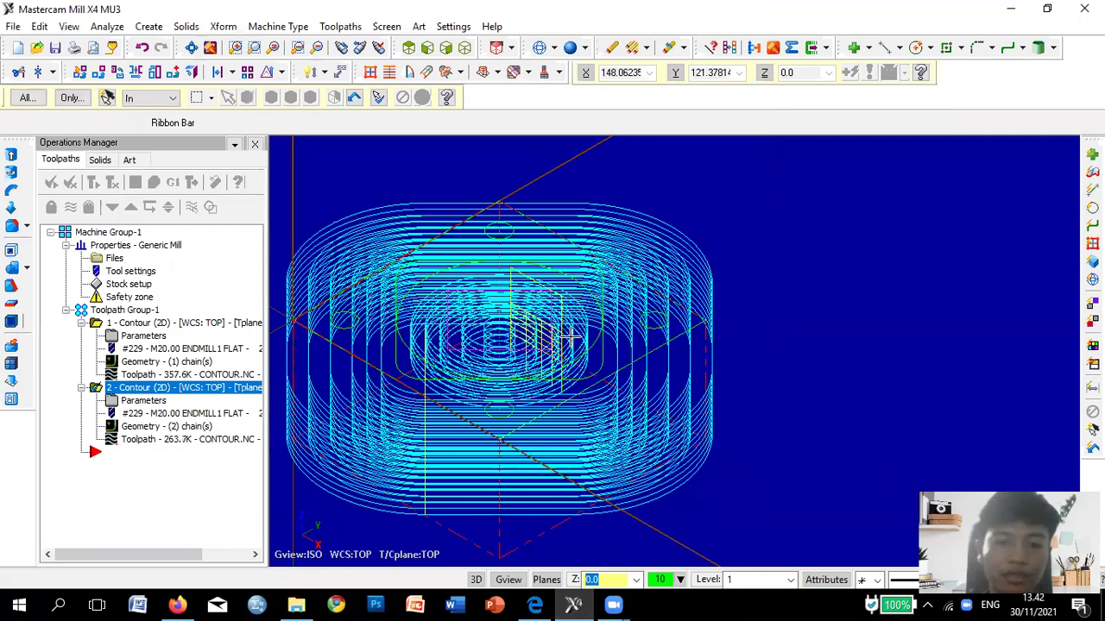
Change the circular contour's compensation direction to Left and regenerate its toolpath.
{"action": "scroll", "coordinate": [570, 338], "scroll_direction": "up", "scroll_amount": 3}
{"action": "scroll", "coordinate": [565, 347], "scroll_direction": "down", "scroll_amount": 2}
{"action": "scroll", "coordinate": [730, 387], "scroll_direction": "up", "scroll_amount": 2}
{"action": "scroll", "coordinate": [537, 353], "scroll_direction": "down", "scroll_amount": 3}
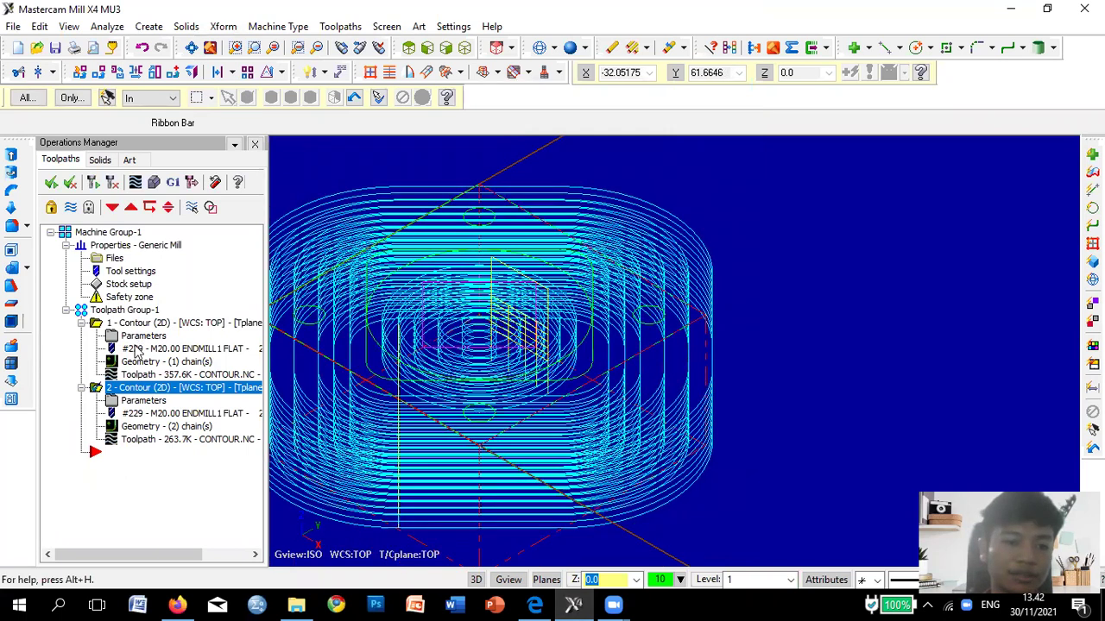
{"action": "left_click", "coordinate": [143, 403]}
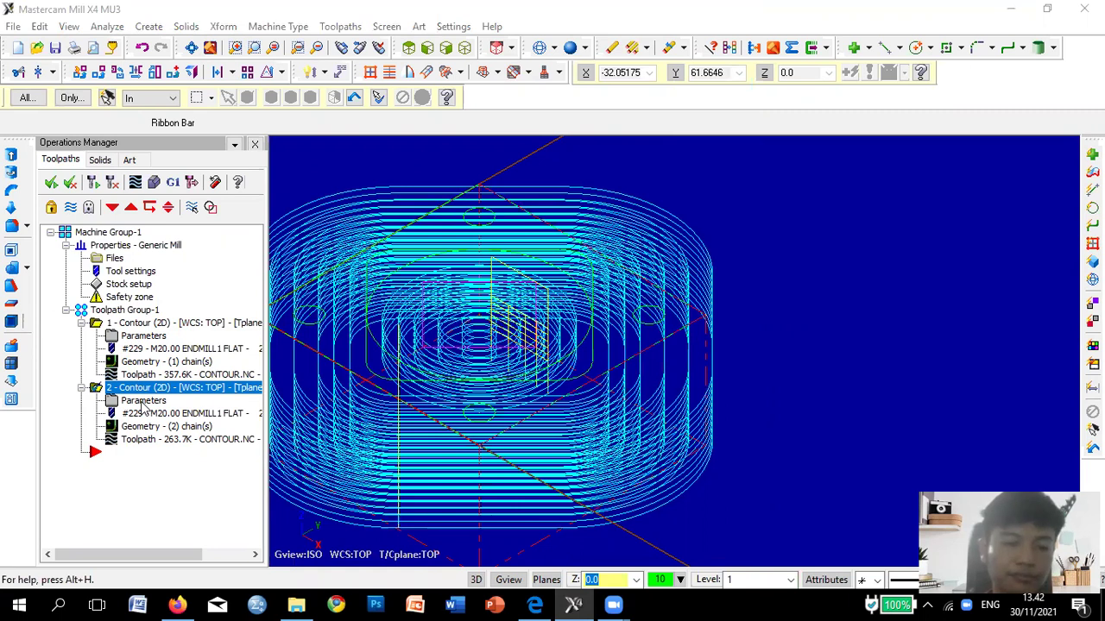
{"action": "left_click", "coordinate": [139, 401]}
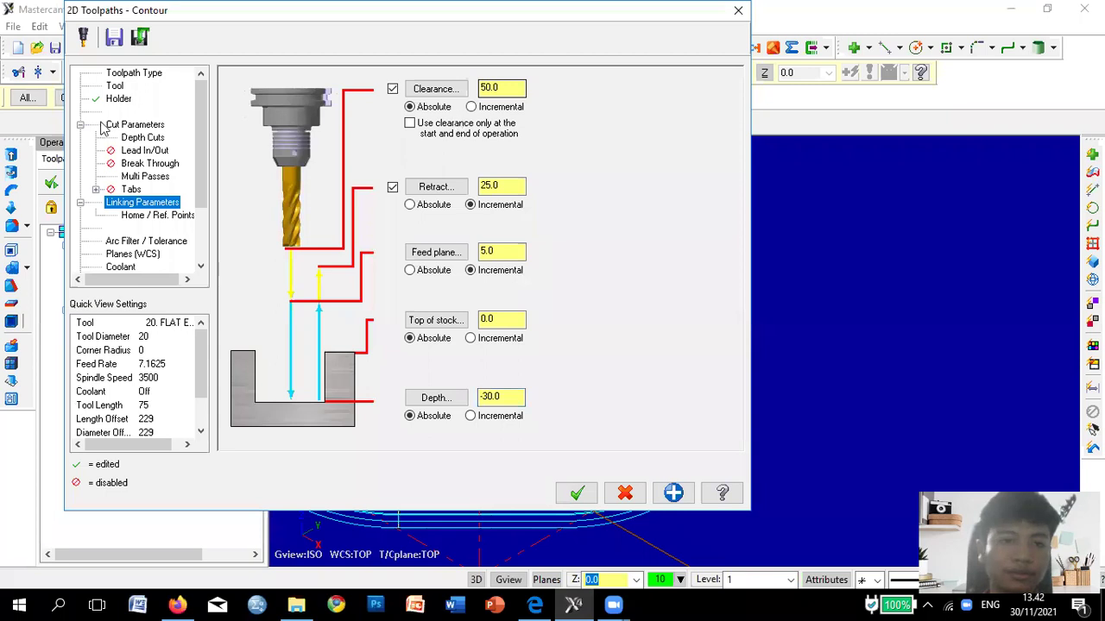
{"action": "left_click", "coordinate": [138, 125]}
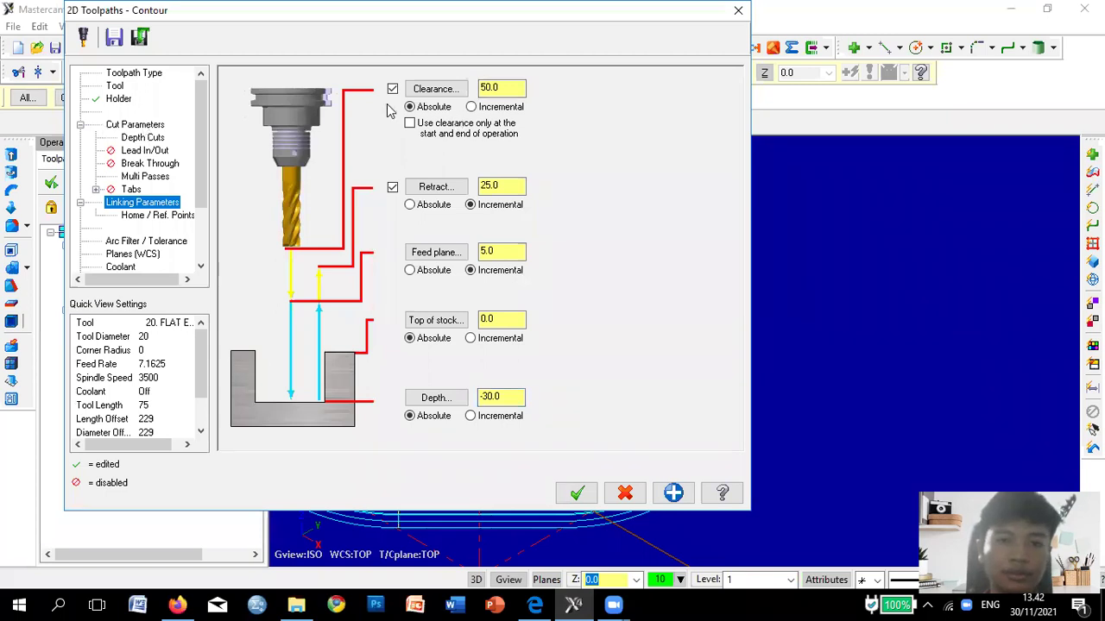
{"action": "left_click", "coordinate": [392, 145]}
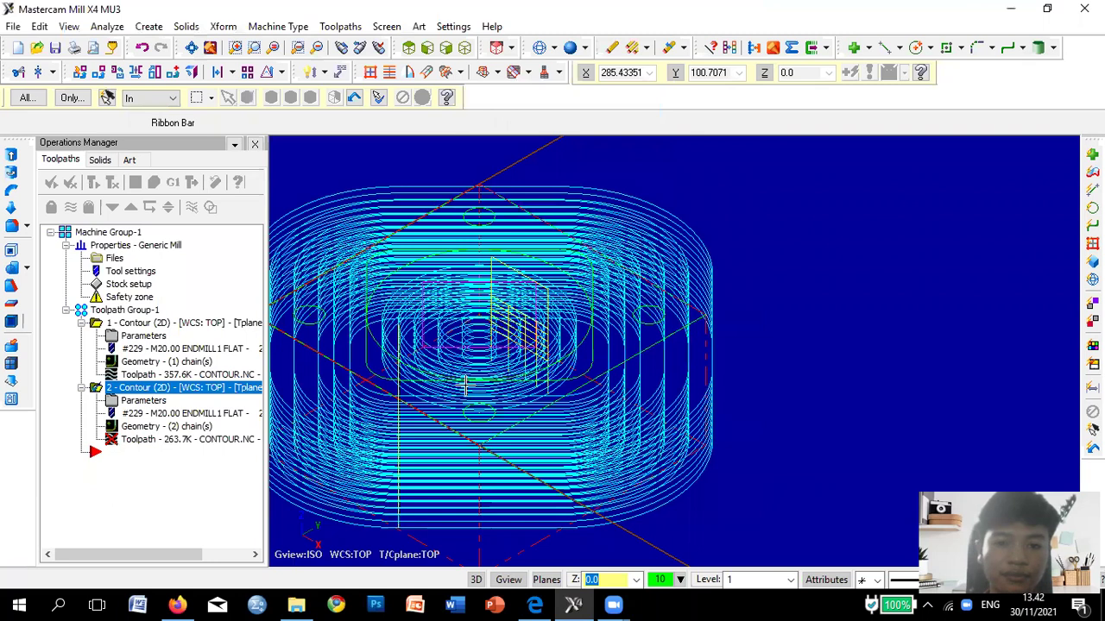
{"action": "left_click", "coordinate": [50, 186]}
{"action": "left_click", "coordinate": [93, 182]}
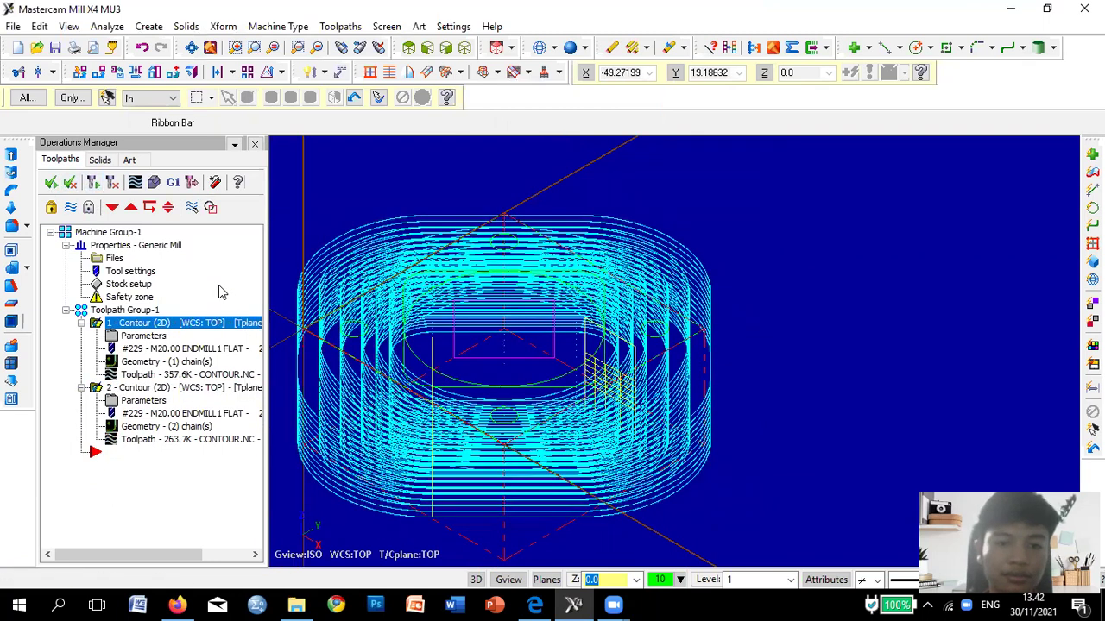
Set the circular contour's number of rough multi passes to 2 and regenerate the toolpath for verification.
{"action": "middle_click_drag", "start_coordinate": [518, 379], "coordinate": [520, 416]}
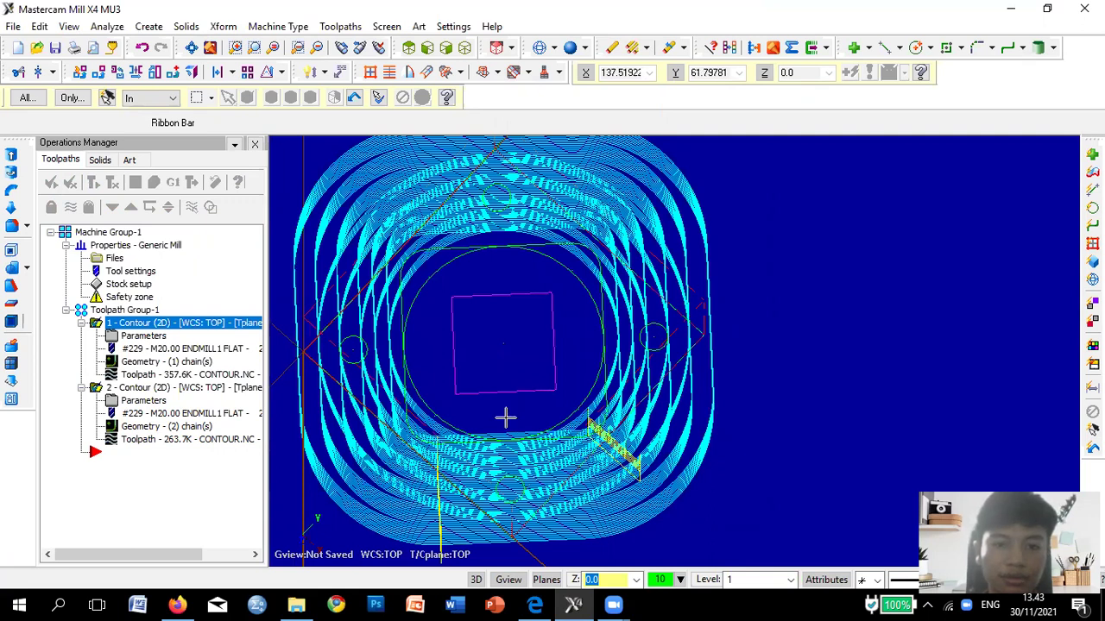
{"action": "middle_click_drag", "start_coordinate": [505, 417], "coordinate": [458, 409]}
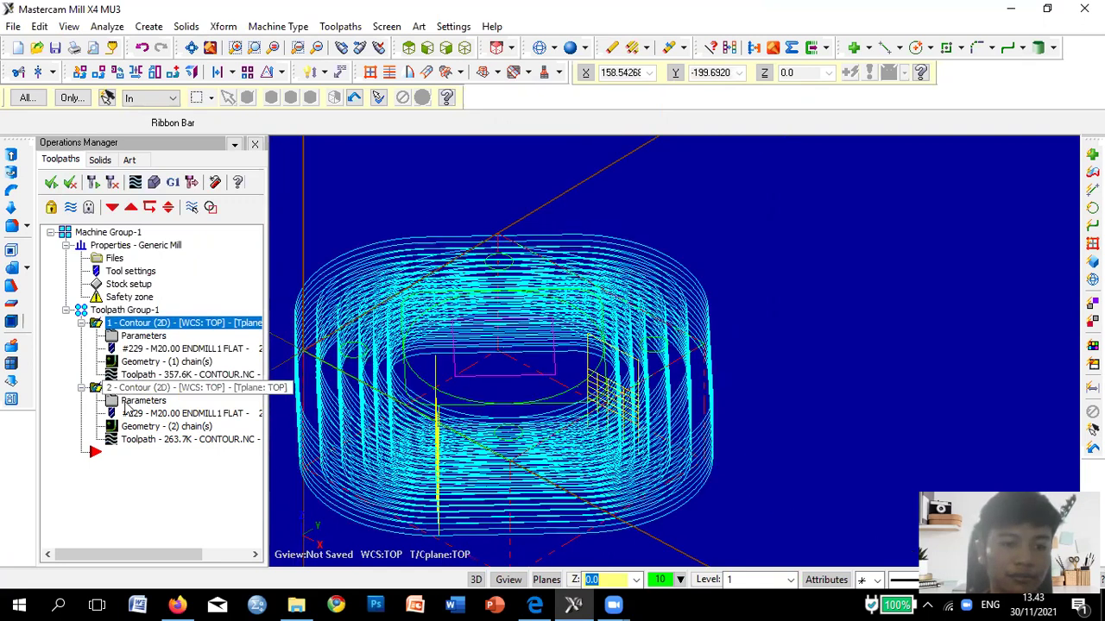
{"action": "left_click", "coordinate": [126, 403]}
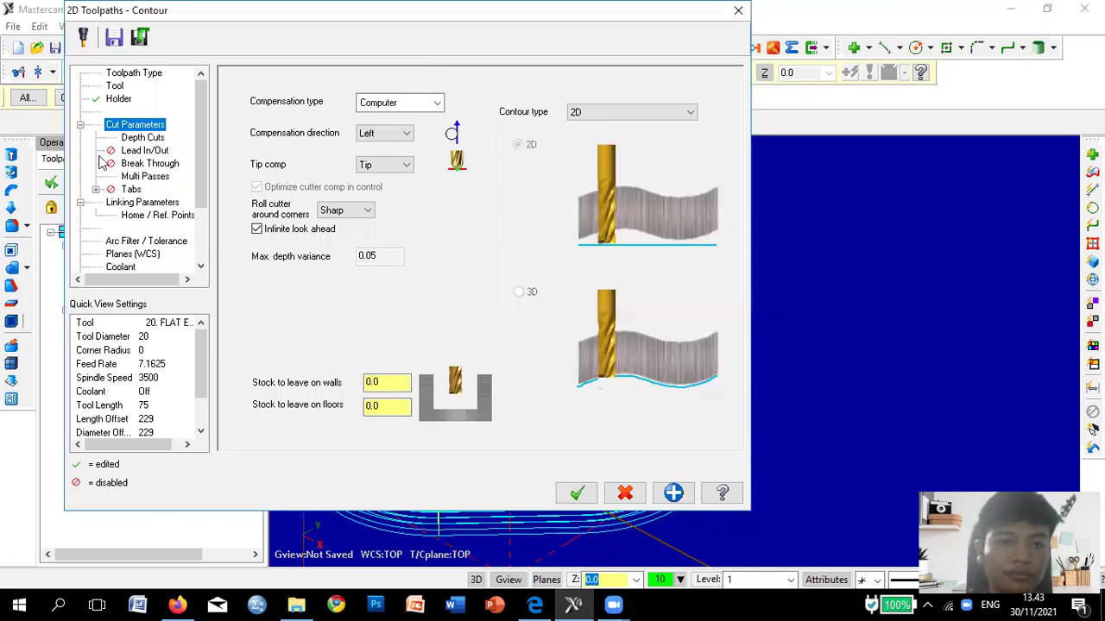
{"action": "left_click", "coordinate": [162, 177]}
{"action": "left_click_drag", "start_coordinate": [395, 137], "coordinate": [373, 153]}
{"action": "type", "text": "2"}
{"action": "left_click", "coordinate": [575, 494]}
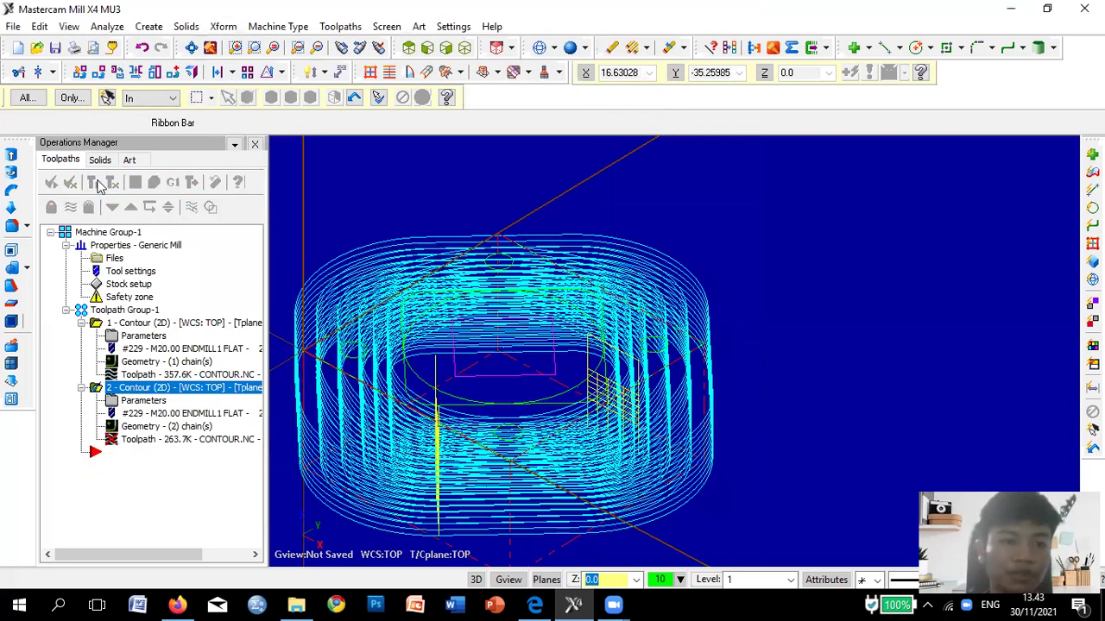
{"action": "left_click", "coordinate": [97, 185]}
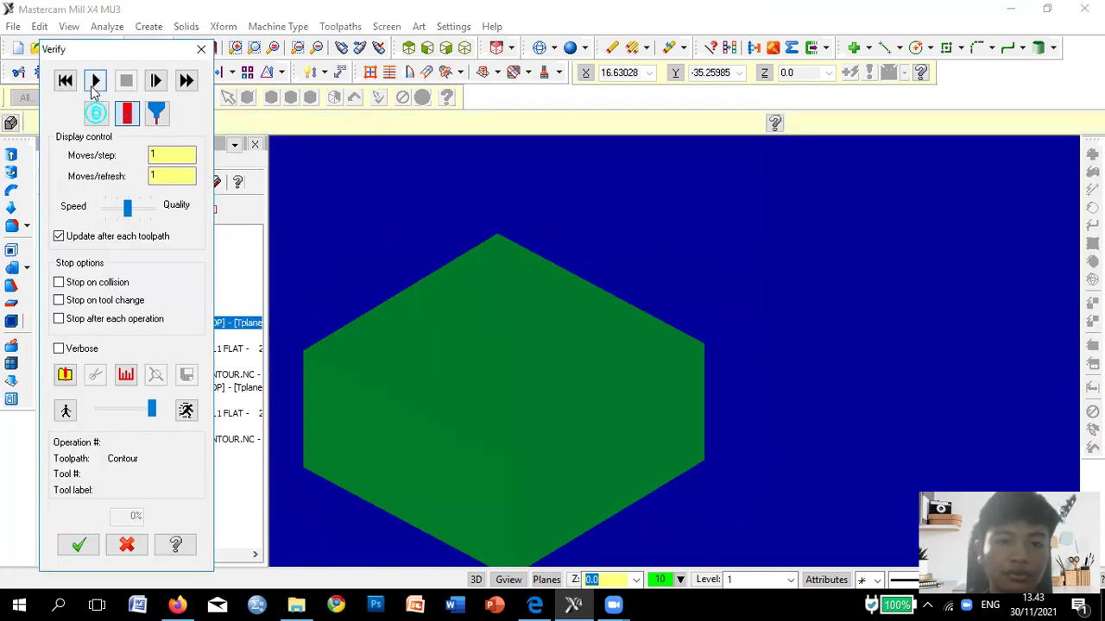
Run the machining simulation of both contour toolpaths, examine the cut part, and close the verification.
{"action": "left_click", "coordinate": [94, 82]}
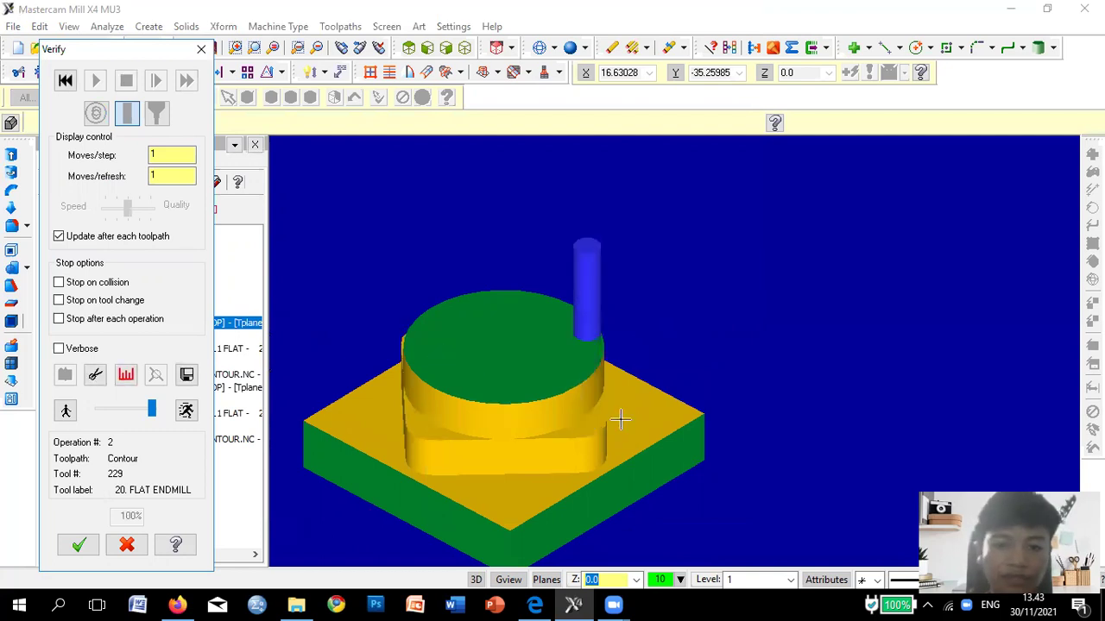
{"action": "scroll", "coordinate": [489, 408], "scroll_direction": "down", "scroll_amount": 1}
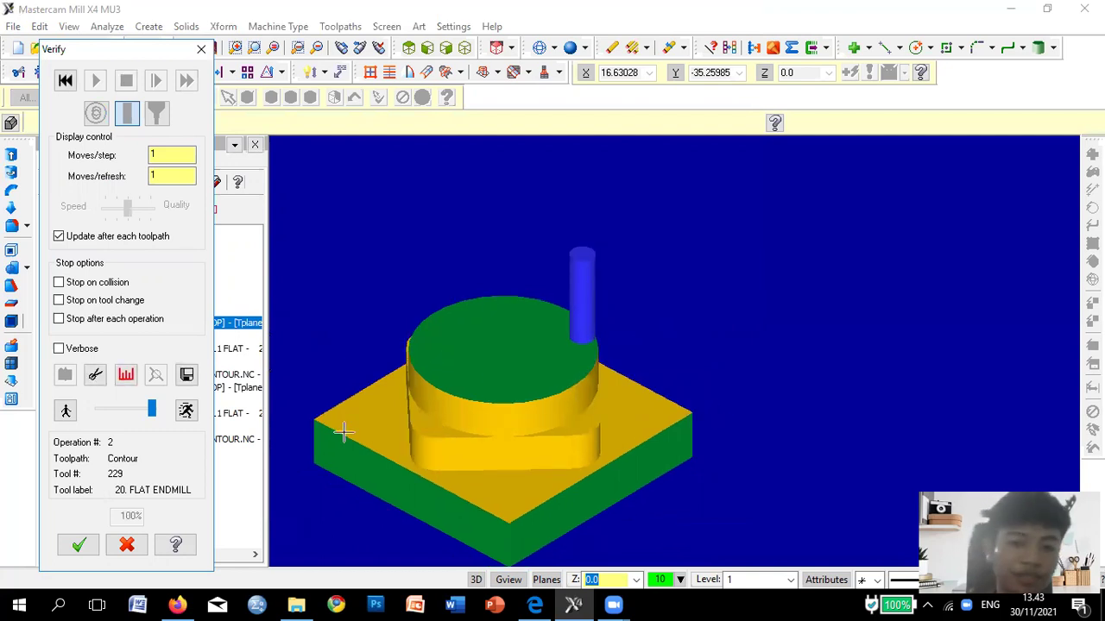
{"action": "left_click", "coordinate": [73, 539]}
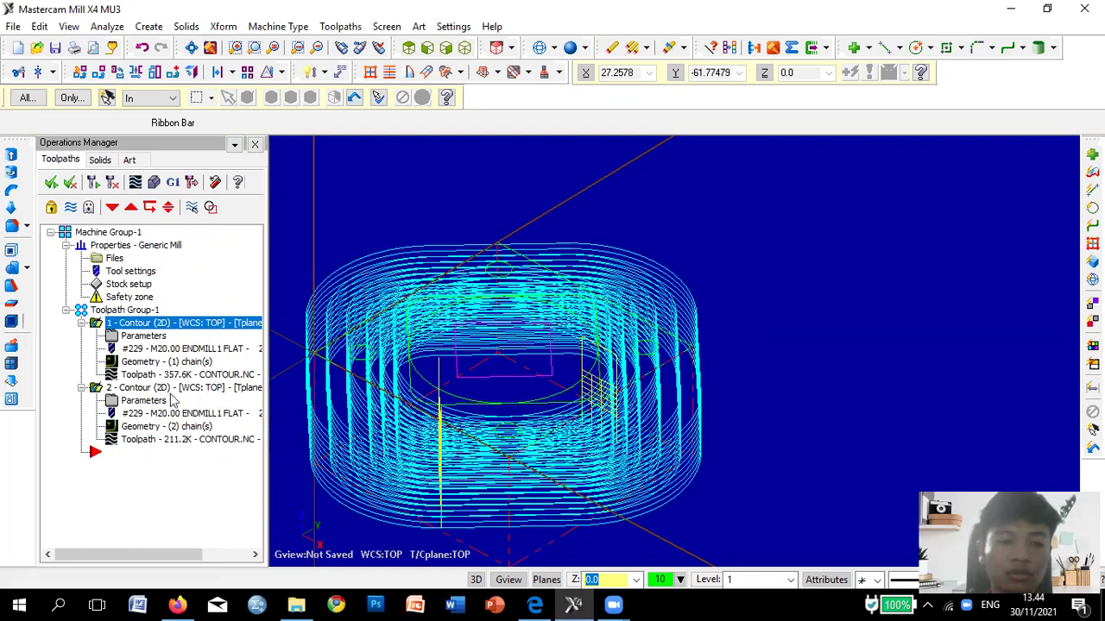
Create a Pocket toolpath using the square profile at the part's centre as its only chain.
{"action": "scroll", "coordinate": [526, 375], "scroll_direction": "down", "scroll_amount": 1}
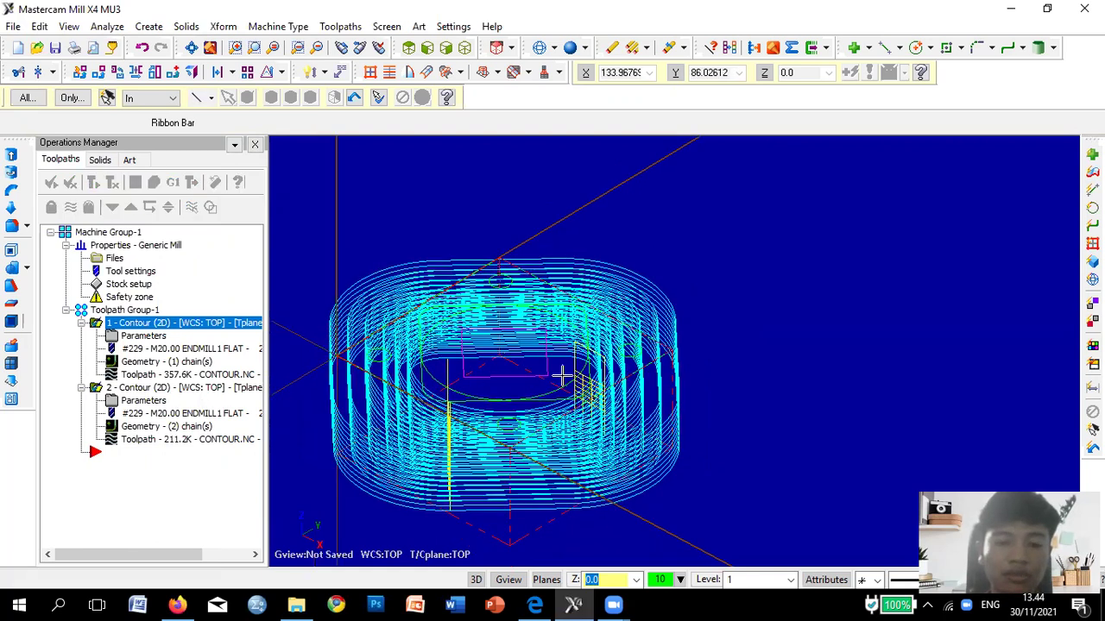
{"action": "scroll", "coordinate": [562, 375], "scroll_direction": "up", "scroll_amount": 1}
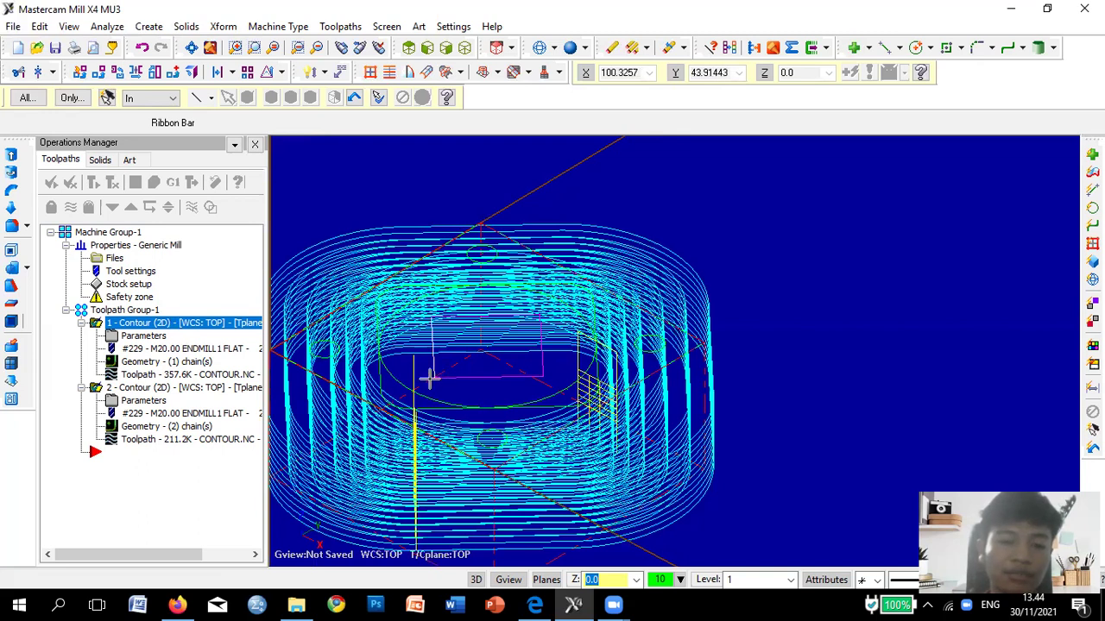
{"action": "scroll", "coordinate": [437, 375], "scroll_direction": "up", "scroll_amount": 3}
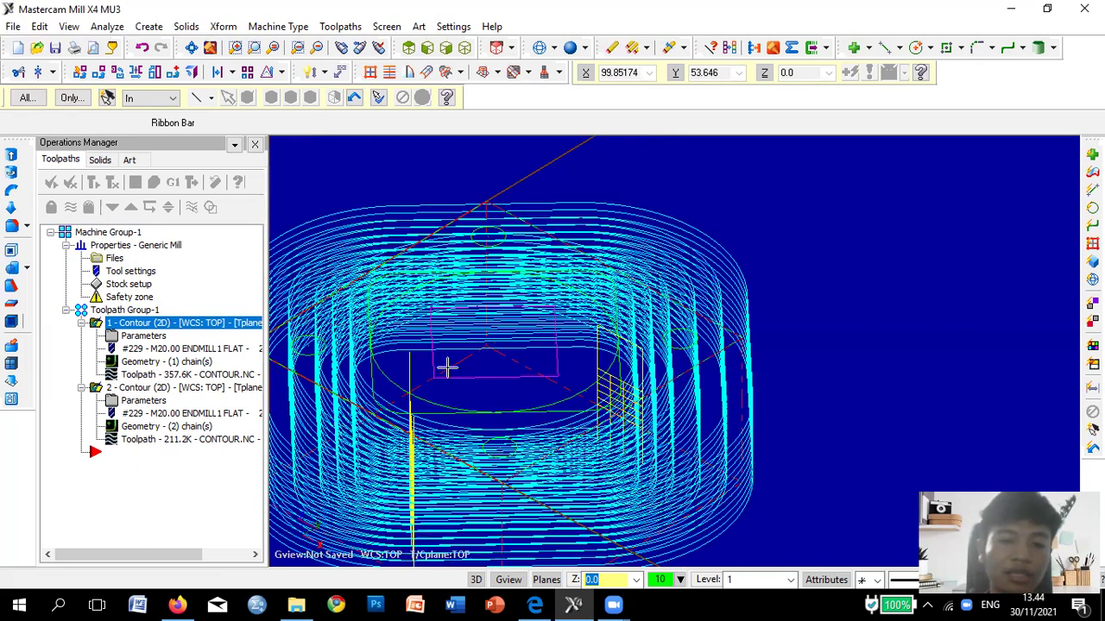
{"action": "scroll", "coordinate": [436, 382], "scroll_direction": "up", "scroll_amount": 1}
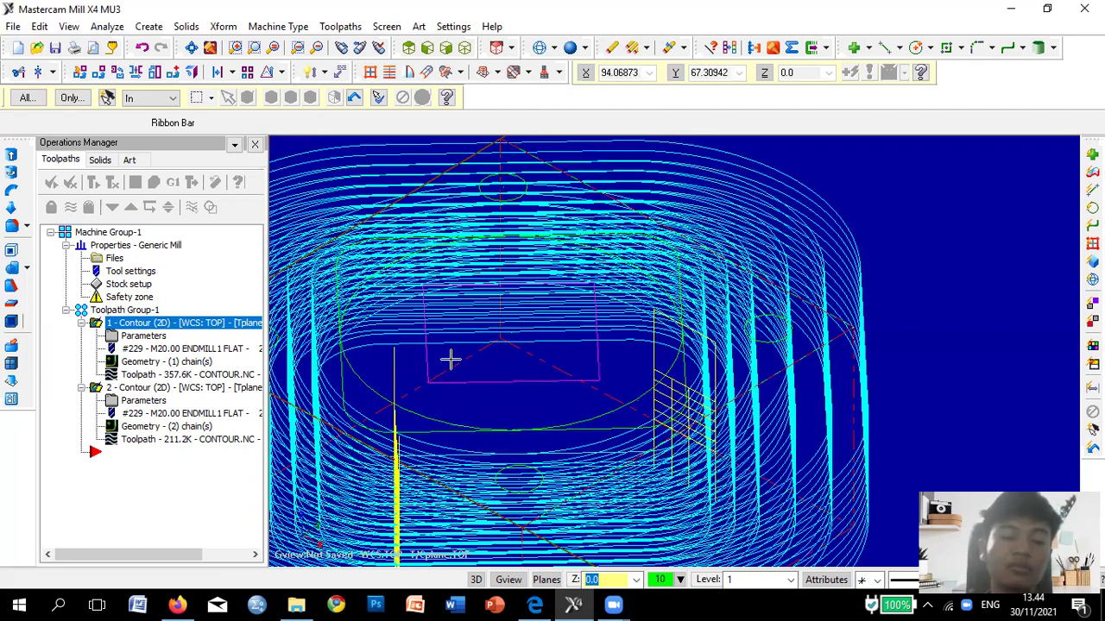
{"action": "scroll", "coordinate": [453, 358], "scroll_direction": "down", "scroll_amount": 2}
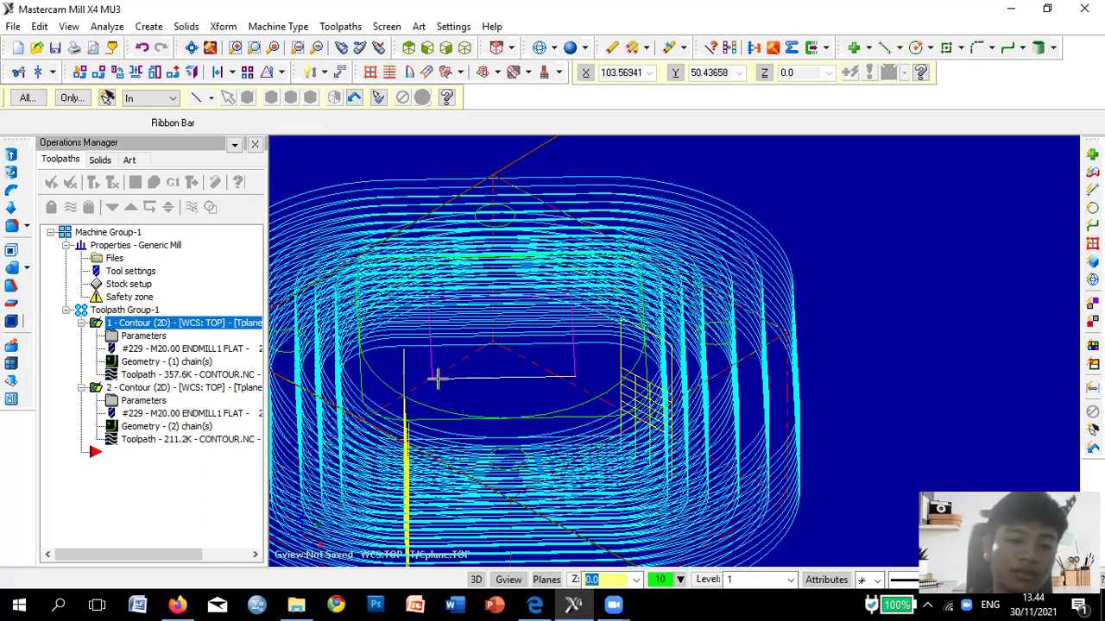
{"action": "scroll", "coordinate": [436, 377], "scroll_direction": "up", "scroll_amount": 3}
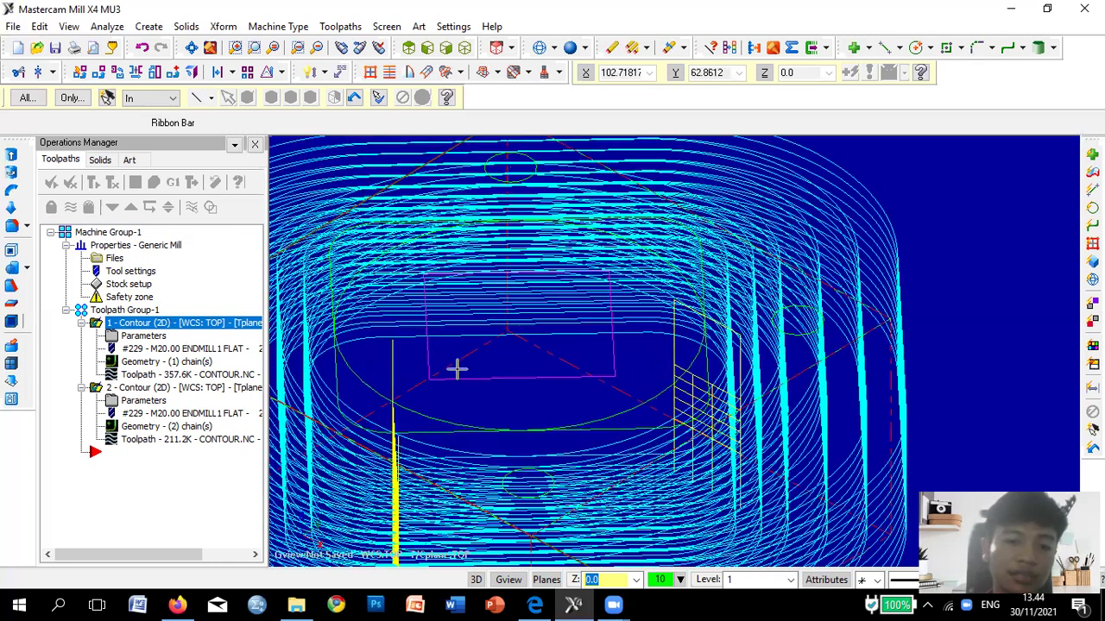
{"action": "scroll", "coordinate": [432, 378], "scroll_direction": "up", "scroll_amount": 1}
{"action": "scroll", "coordinate": [485, 378], "scroll_direction": "down", "scroll_amount": 1}
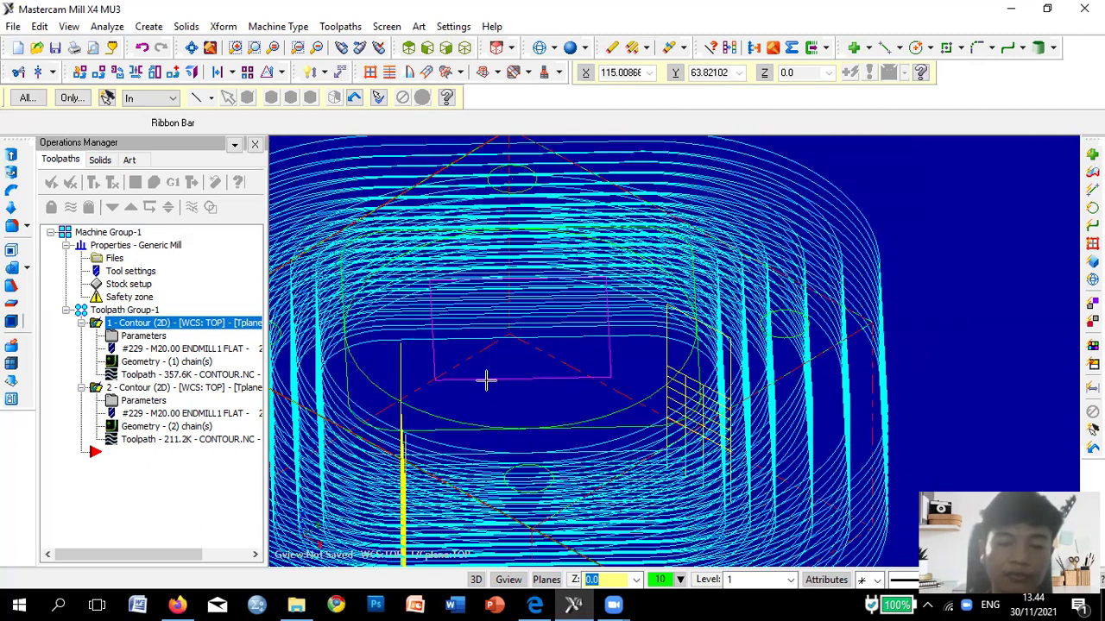
{"action": "scroll", "coordinate": [504, 366], "scroll_direction": "down", "scroll_amount": 1}
{"action": "scroll", "coordinate": [504, 367], "scroll_direction": "down", "scroll_amount": 1}
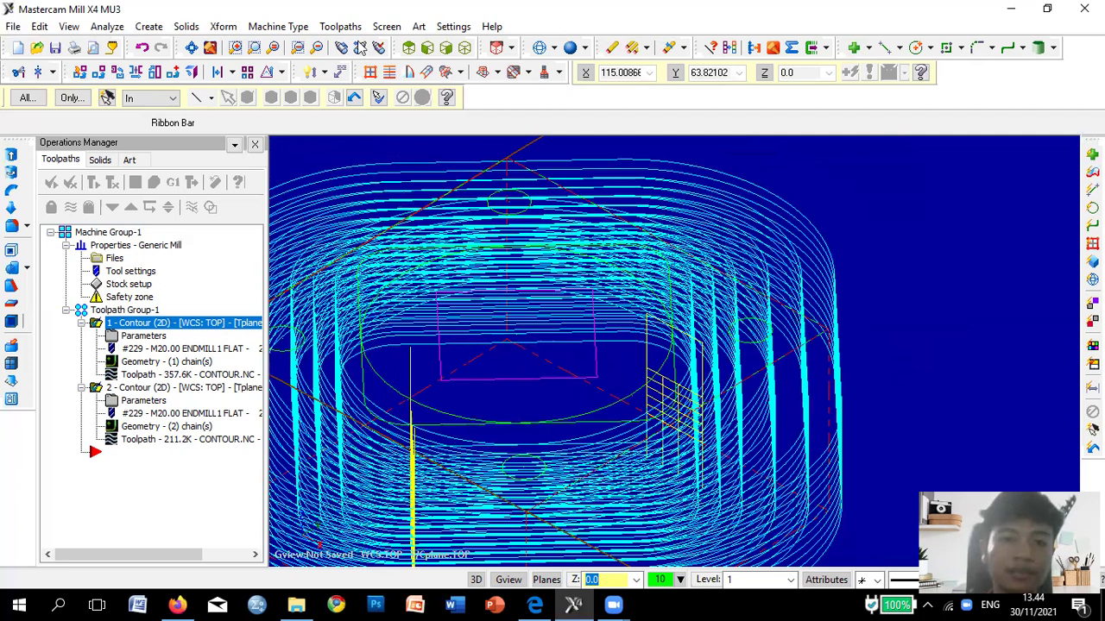
{"action": "left_click", "coordinate": [340, 26]}
{"action": "left_click", "coordinate": [360, 143]}
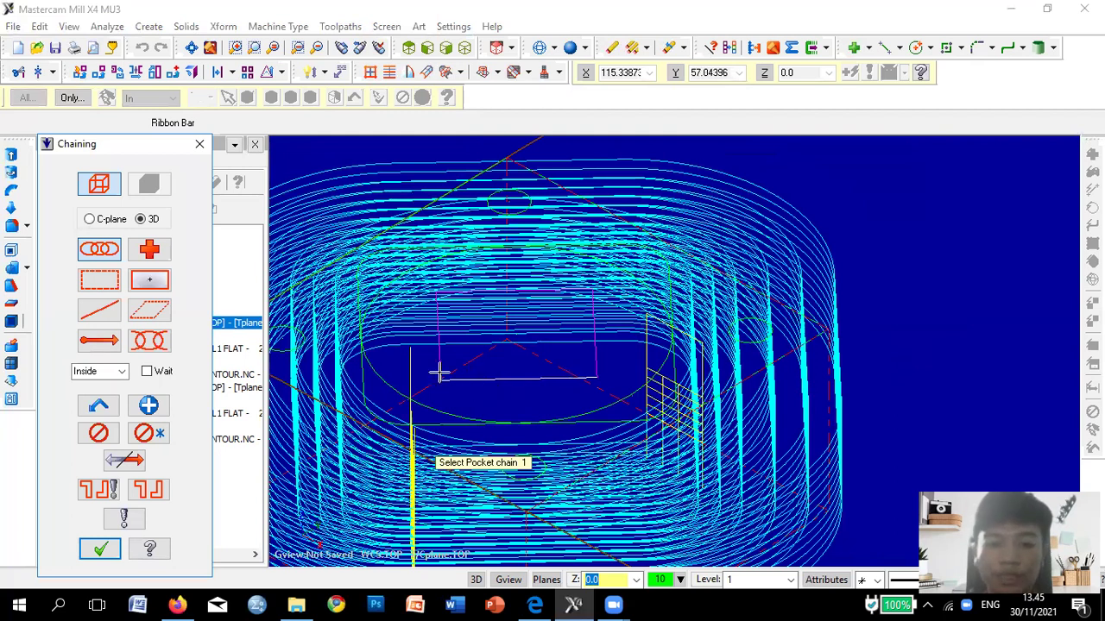
{"action": "left_click", "coordinate": [474, 379]}
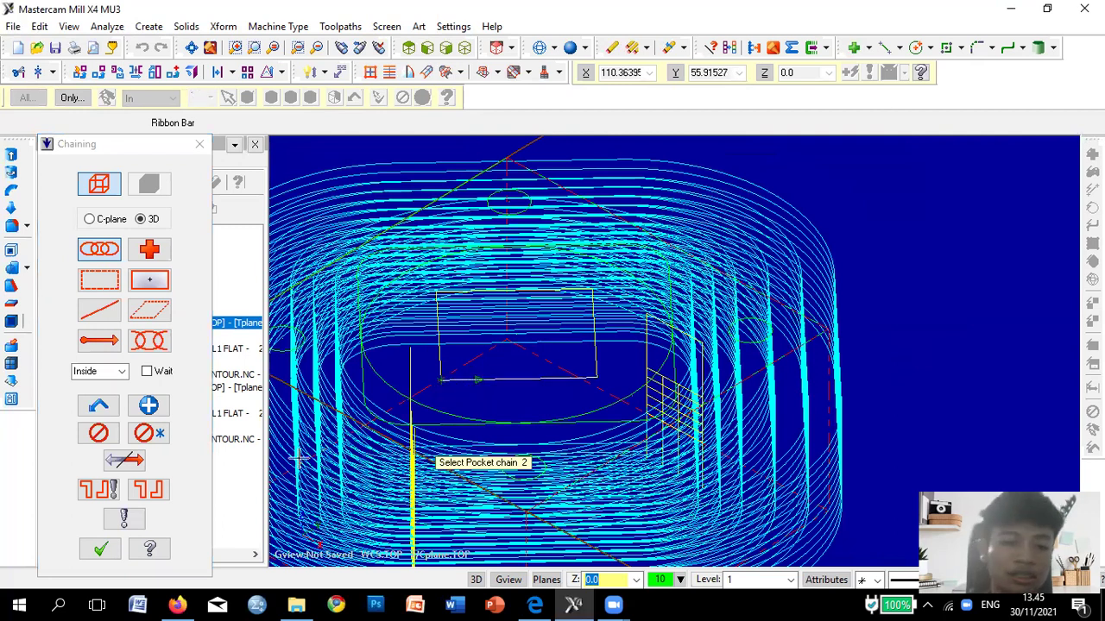
{"action": "left_click", "coordinate": [101, 549]}
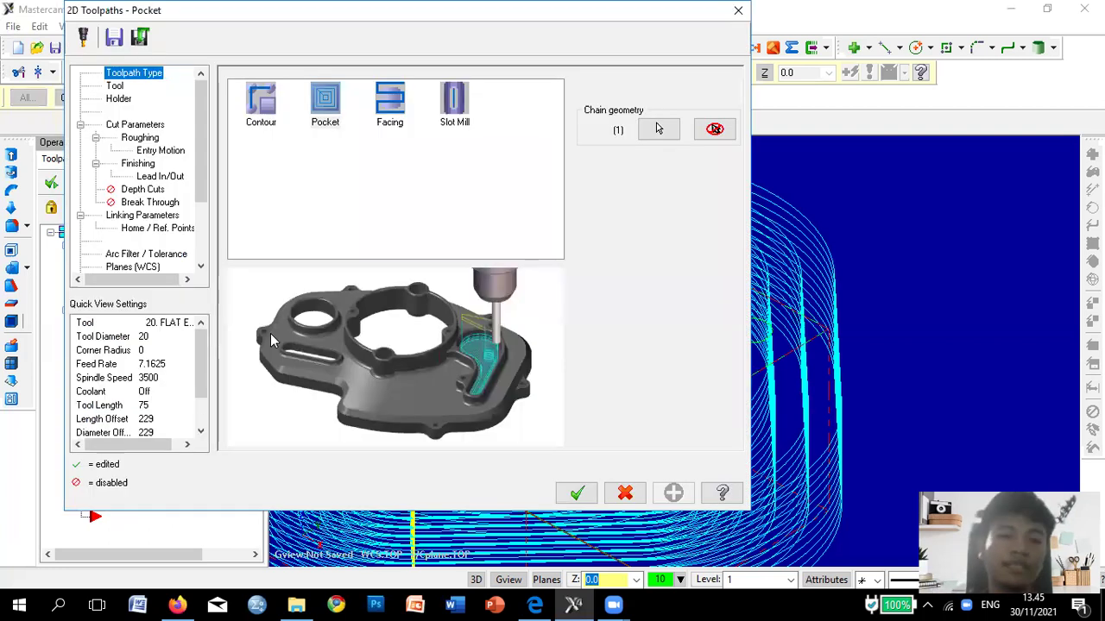
Select the 10 mm flat endmill, tool 219, from the Mill_MM tool library for the pocket toolpath.
{"action": "left_click", "coordinate": [115, 87]}
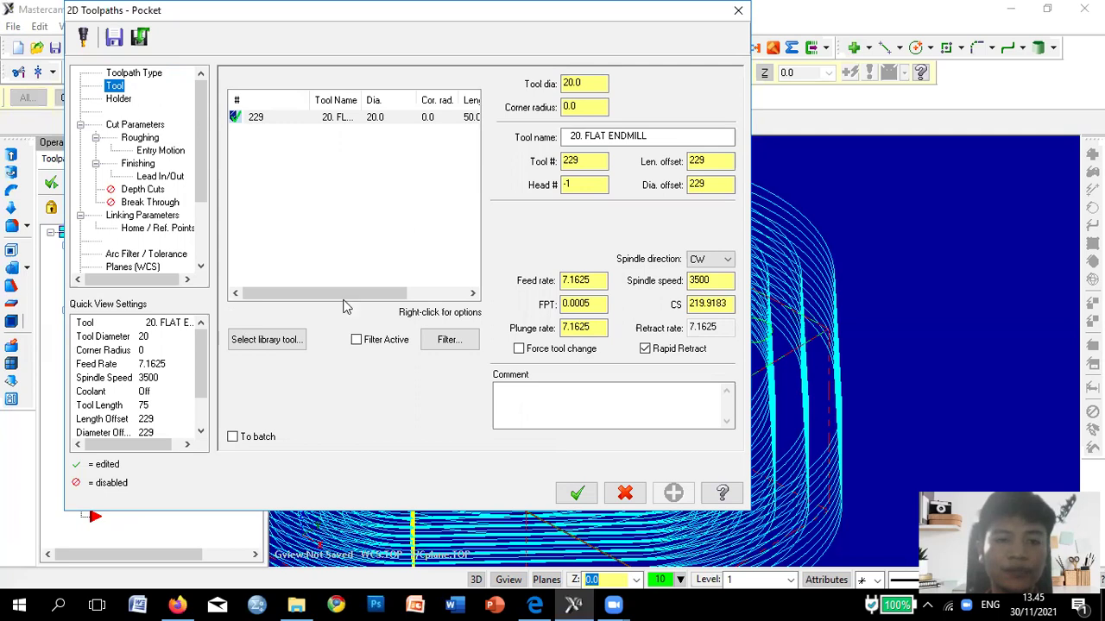
{"action": "left_click", "coordinate": [279, 350]}
{"action": "scroll", "coordinate": [255, 327], "scroll_direction": "down", "scroll_amount": 2}
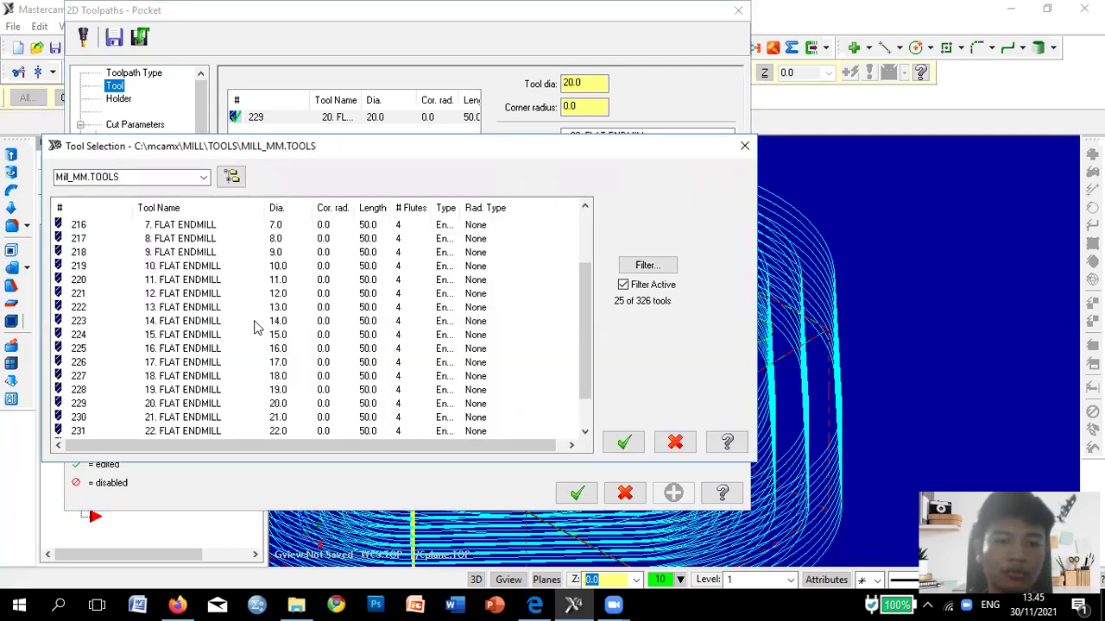
{"action": "left_click", "coordinate": [292, 267]}
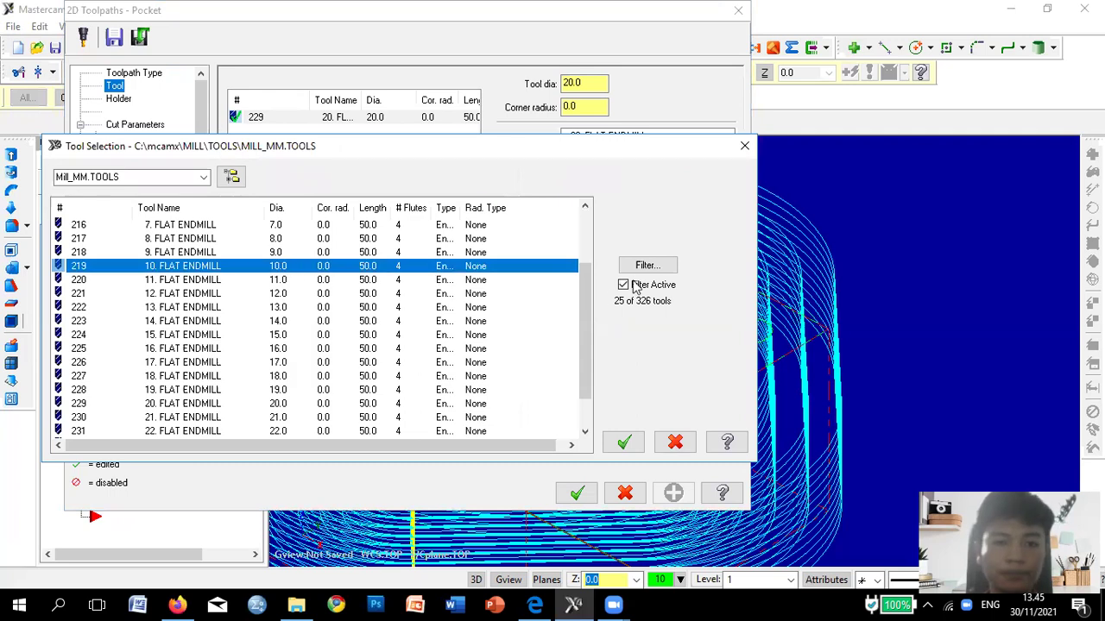
{"action": "left_click", "coordinate": [628, 444]}
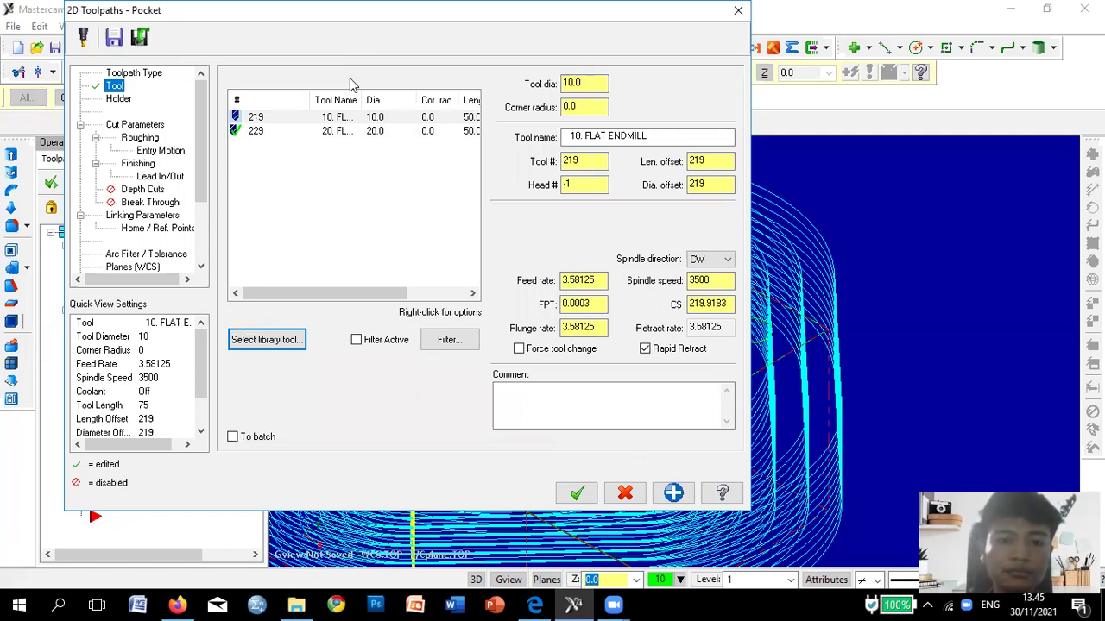
Load the BT30 holder library and choose holder B2C3-0020 for the pocket tool.
{"action": "left_click", "coordinate": [119, 100]}
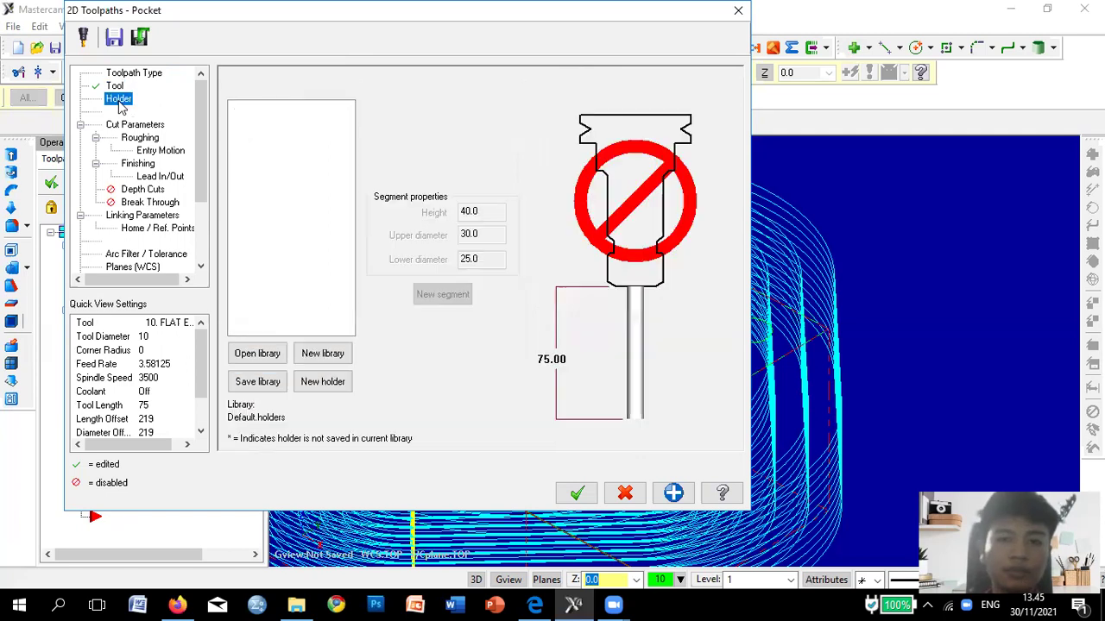
{"action": "left_click", "coordinate": [271, 361]}
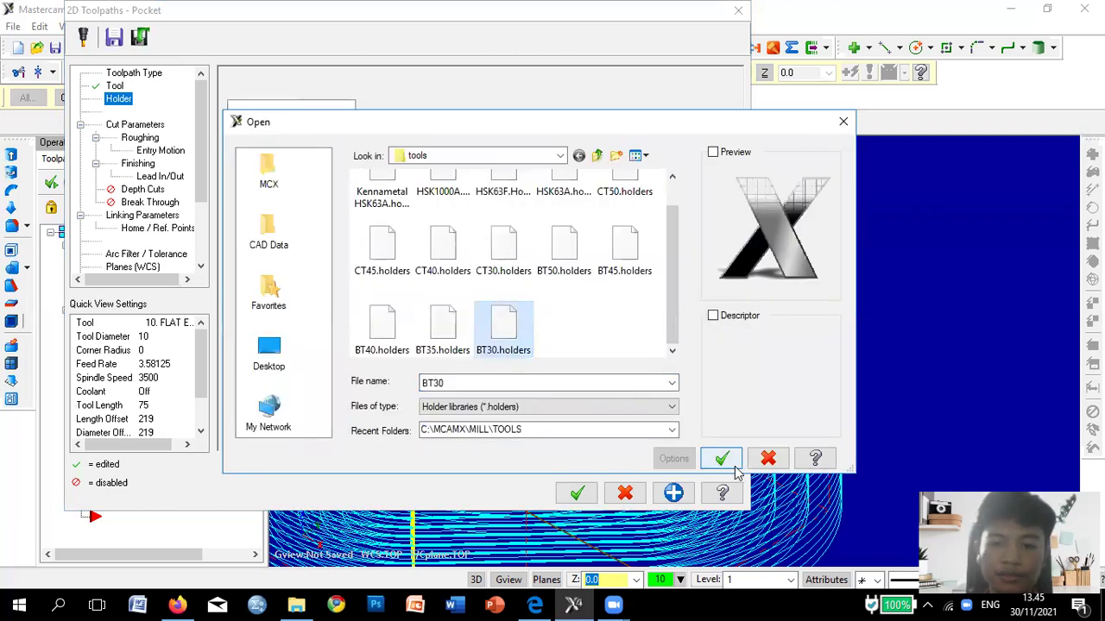
{"action": "left_click", "coordinate": [722, 459]}
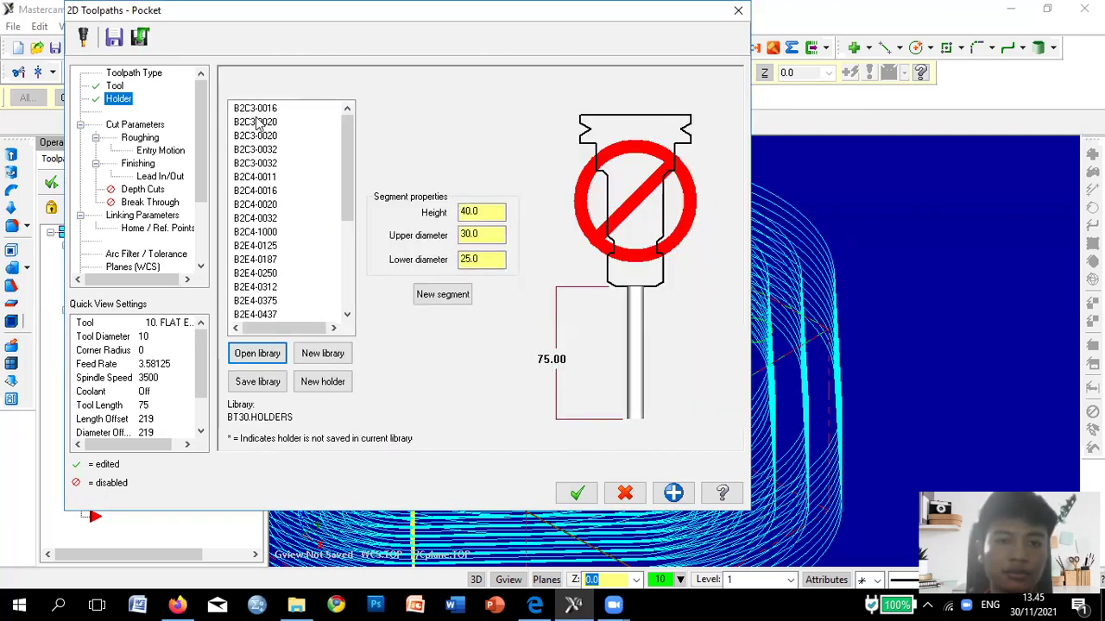
{"action": "left_click", "coordinate": [257, 121]}
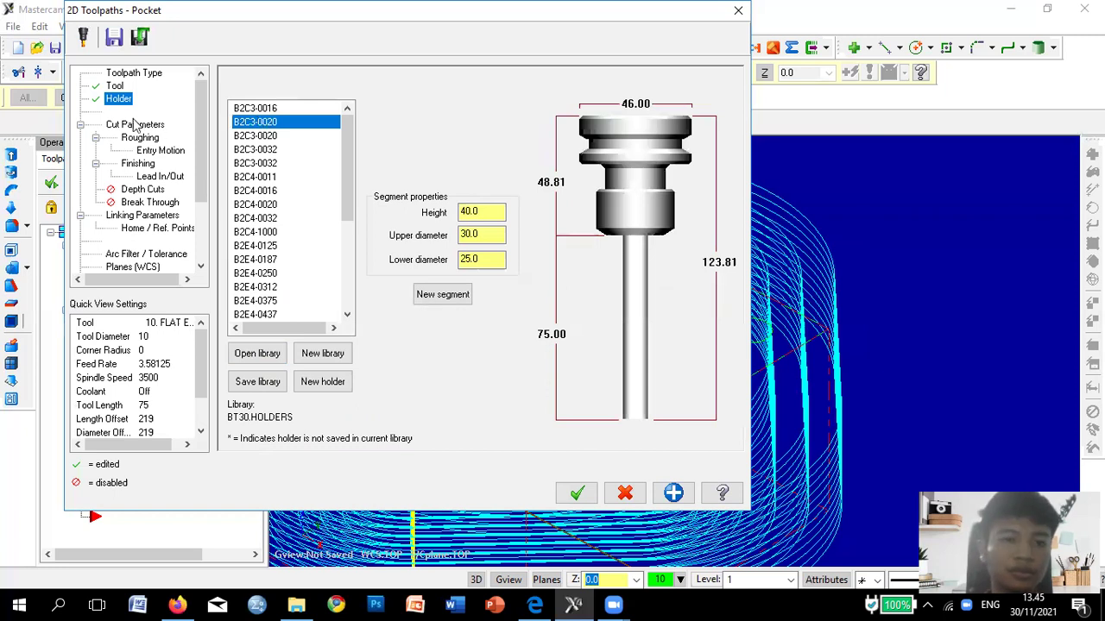
Review the pocket's cut, roughing, entry, finishing and lead in/out settings, and enable depth cuts with a 5.0 max rough step.
{"action": "left_click", "coordinate": [134, 125]}
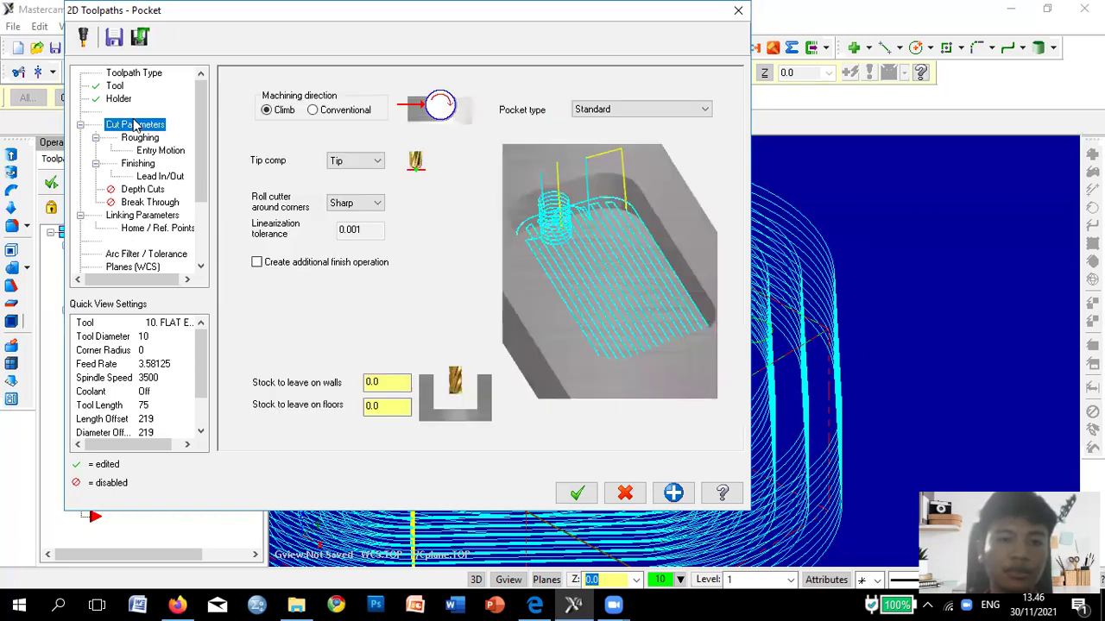
{"action": "left_click", "coordinate": [141, 140]}
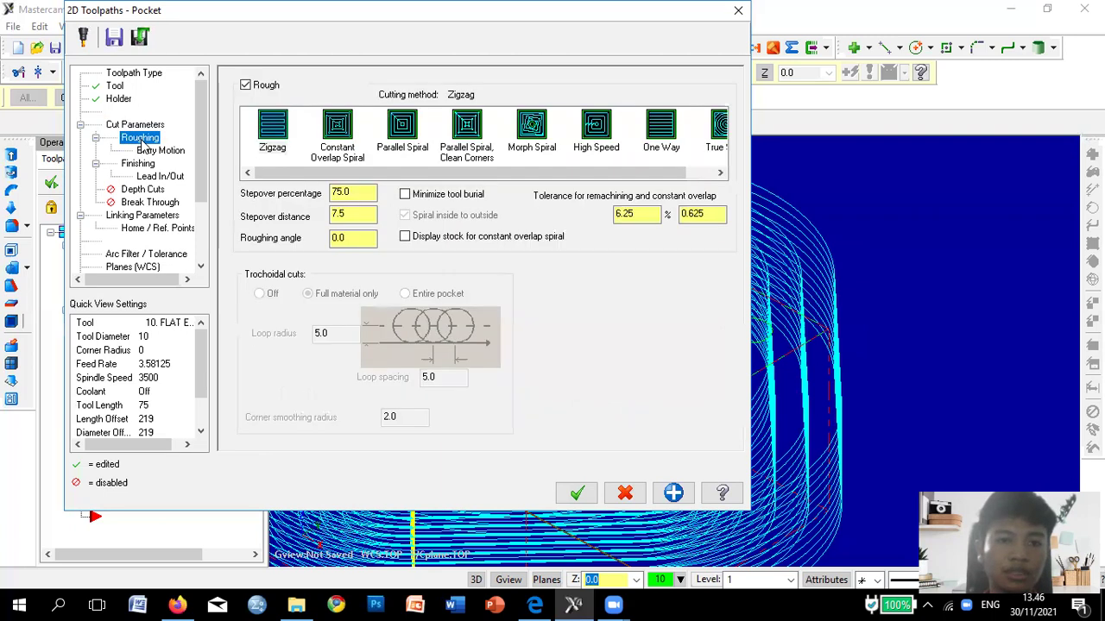
{"action": "left_click", "coordinate": [157, 151]}
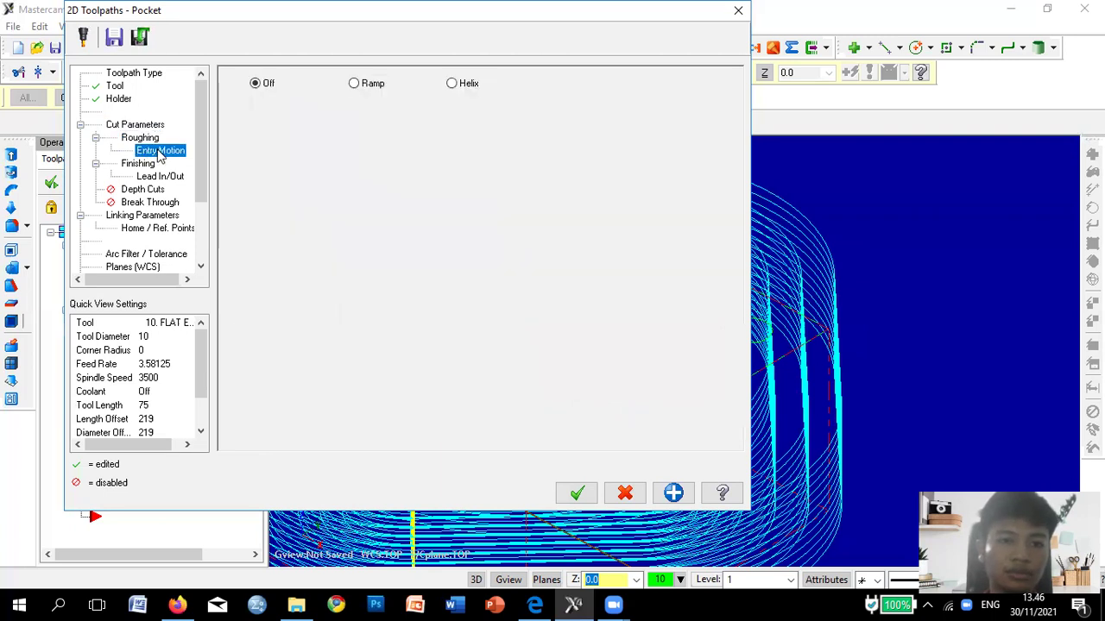
{"action": "left_click", "coordinate": [152, 166]}
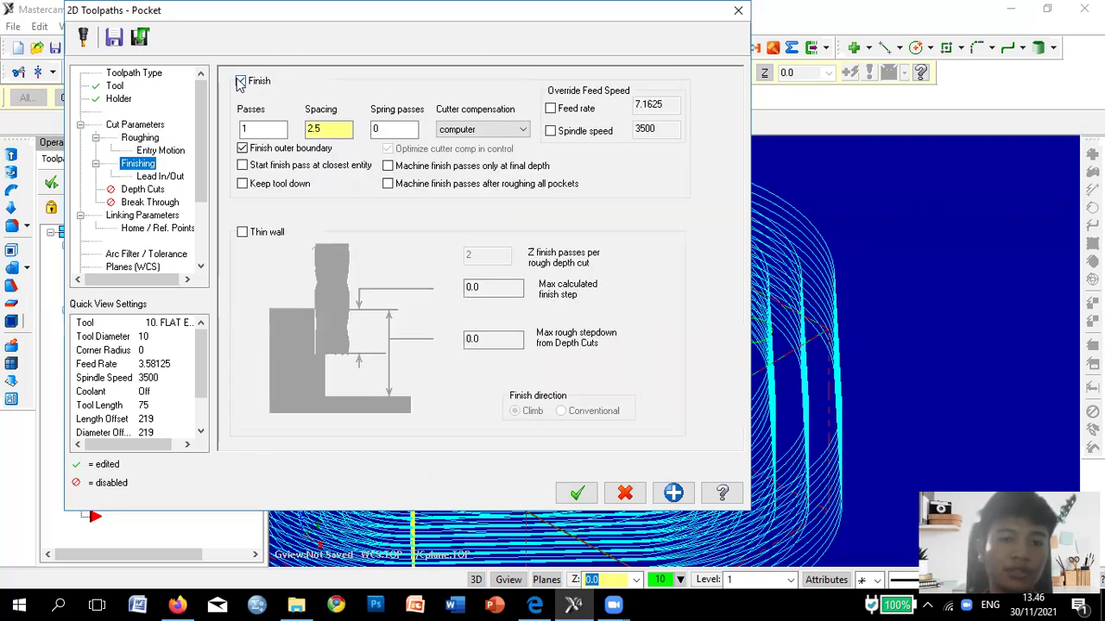
{"action": "left_click", "coordinate": [160, 177]}
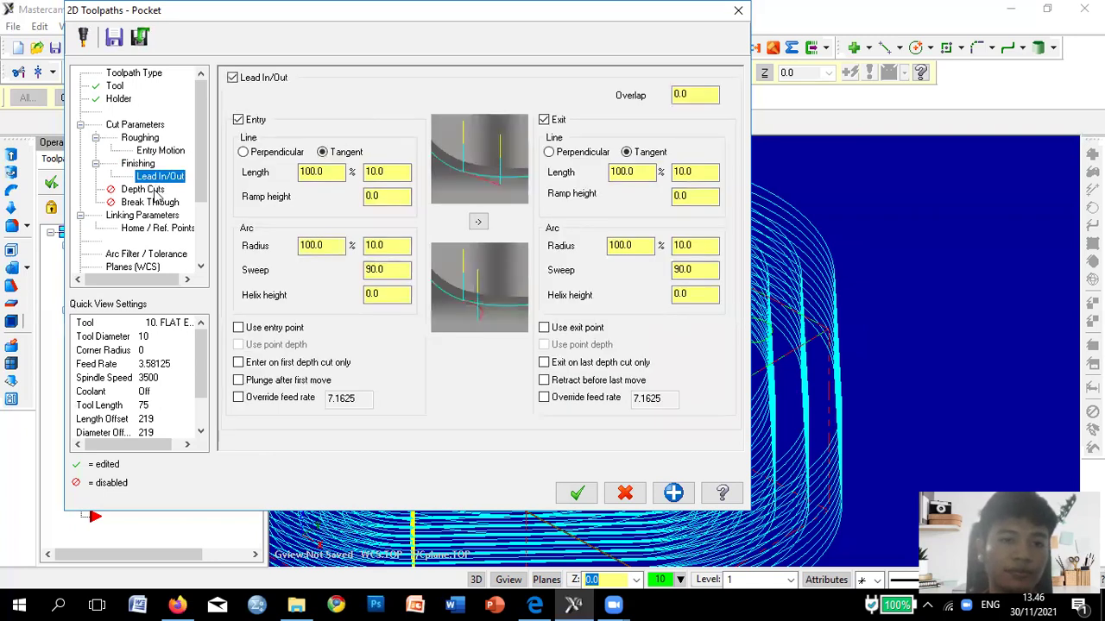
{"action": "left_click", "coordinate": [145, 189]}
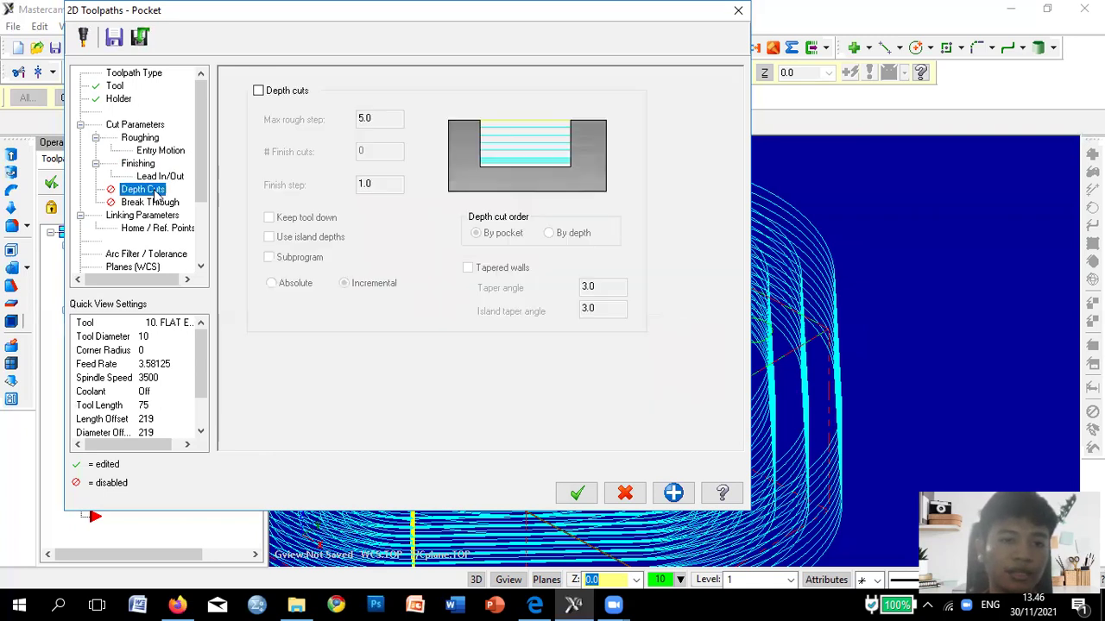
{"action": "left_click", "coordinate": [259, 91]}
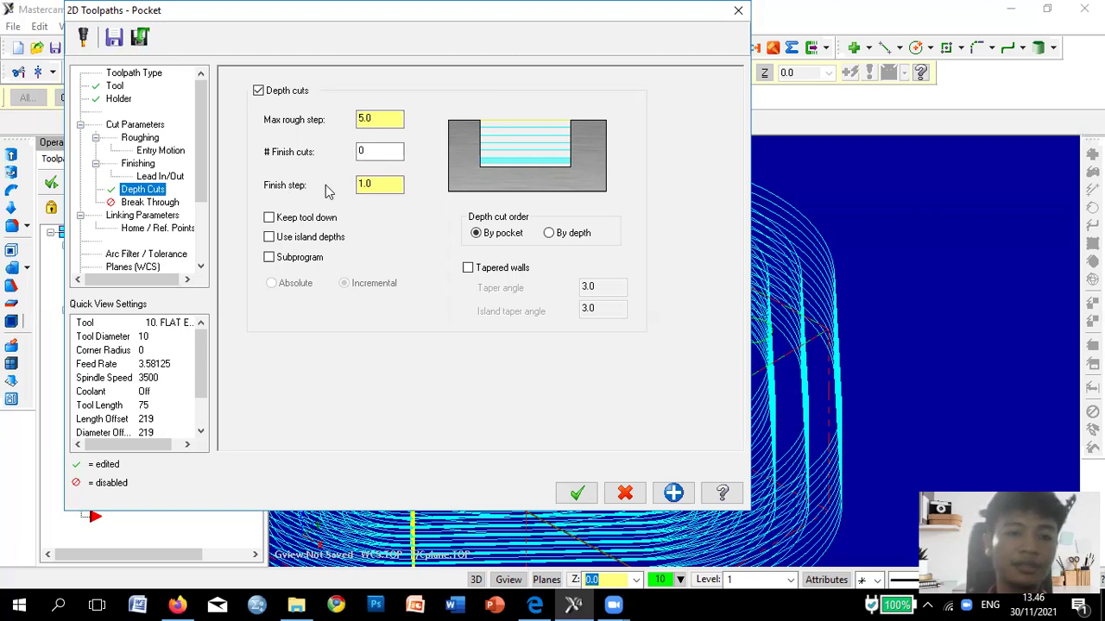
Enable the clearance height at absolute 50.0 in the pocket's linking parameters.
{"action": "left_click", "coordinate": [164, 204]}
{"action": "left_click", "coordinate": [162, 220]}
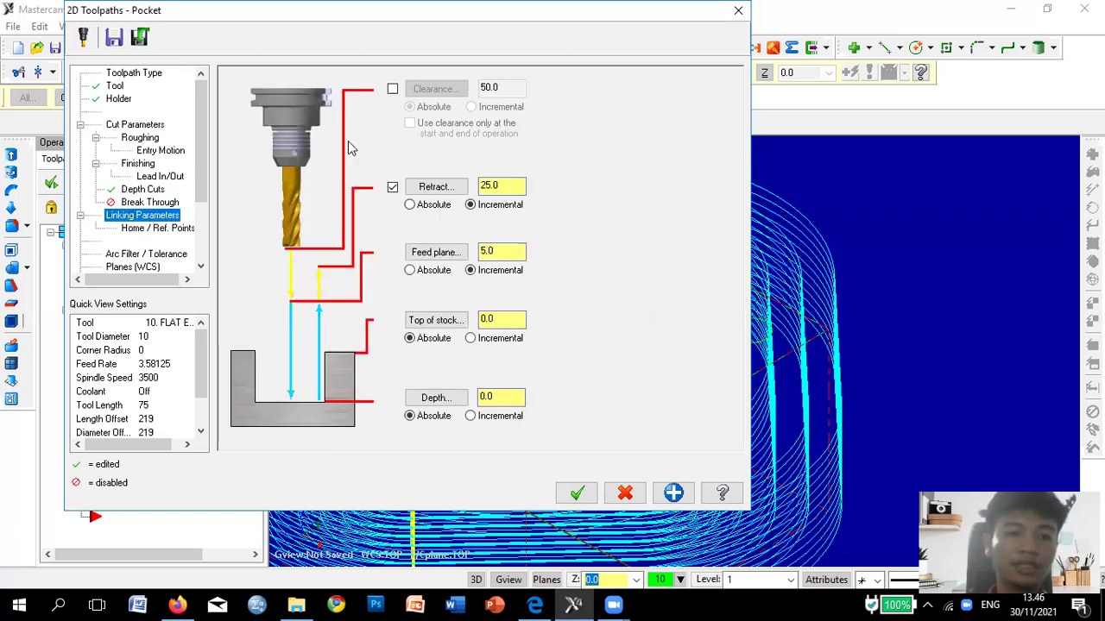
{"action": "left_click", "coordinate": [392, 90]}
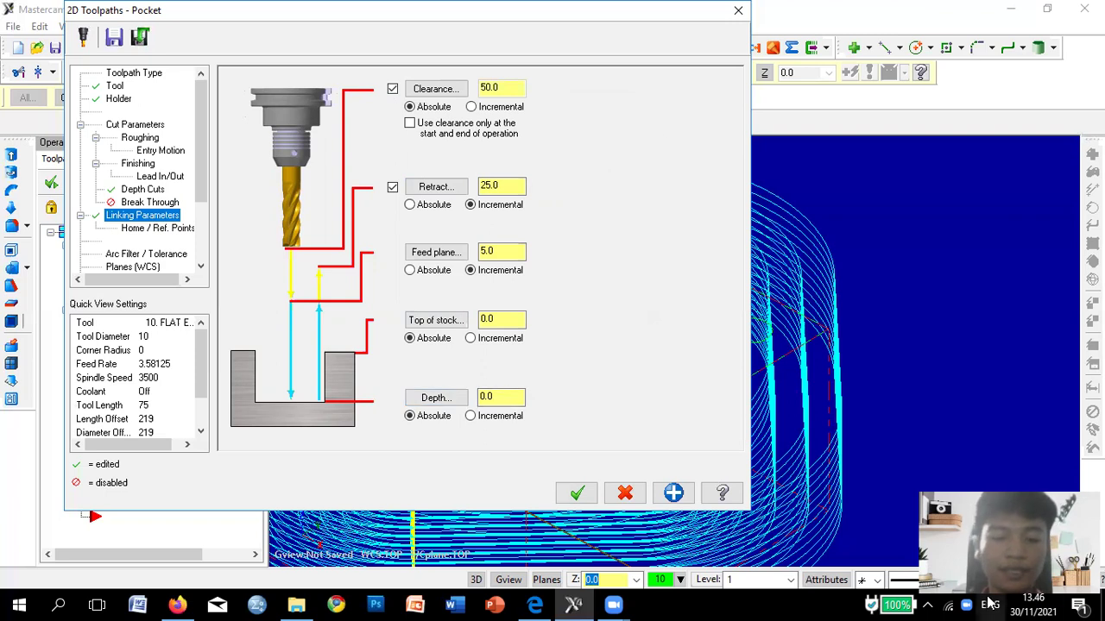
Check the step heights in the TA Milling B drawing, set the pocket's absolute depth to -30, and accept the toolpath.
{"action": "left_click", "coordinate": [549, 603]}
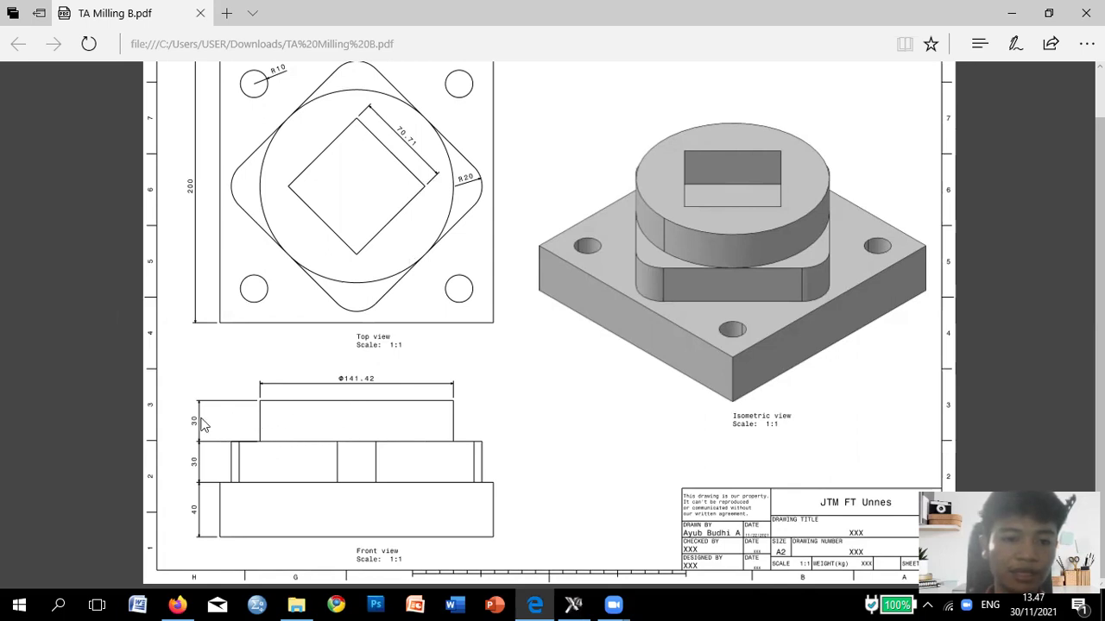
{"action": "left_click", "coordinate": [574, 604]}
{"action": "left_click_drag", "start_coordinate": [501, 398], "coordinate": [441, 424]}
{"action": "type", "text": "-30"}
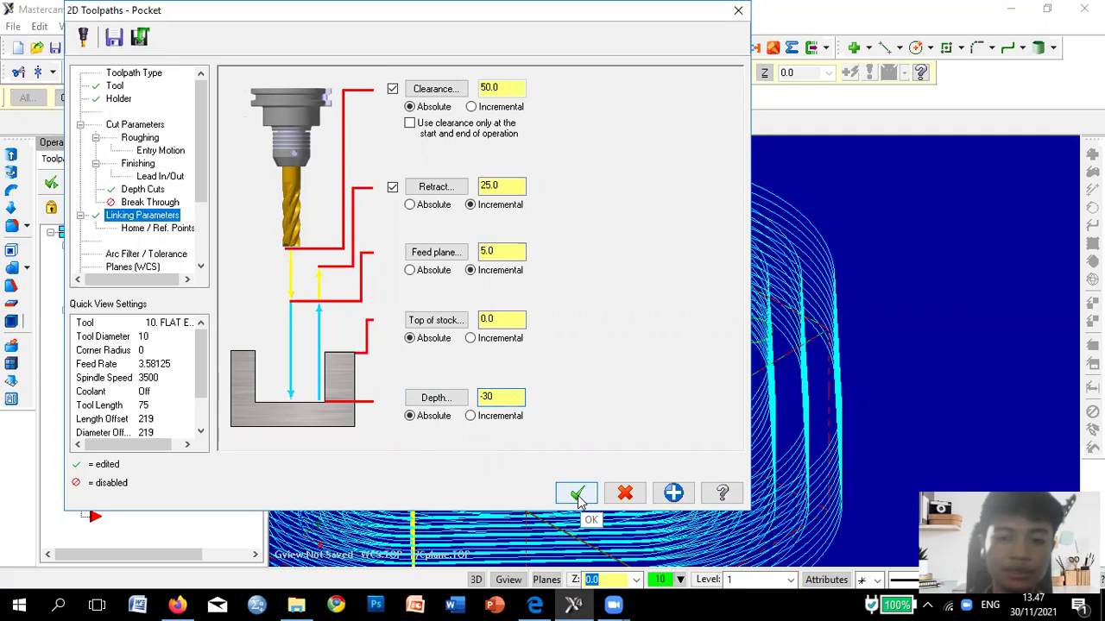
{"action": "left_click", "coordinate": [577, 496]}
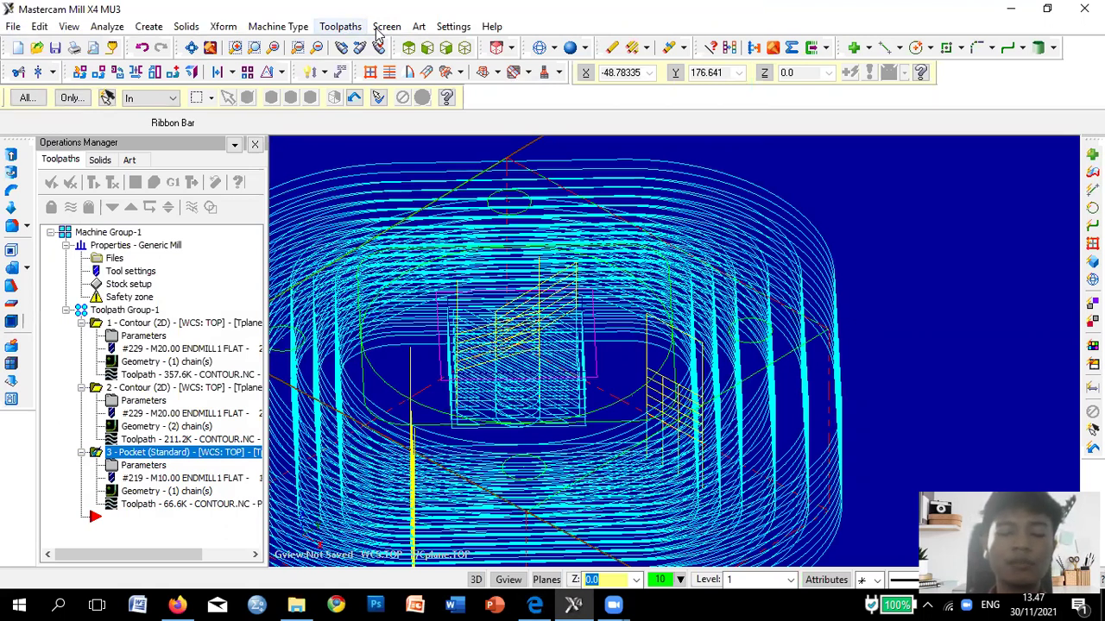
Create another pocket toolpath using the central square as its chain.
{"action": "left_click", "coordinate": [345, 27]}
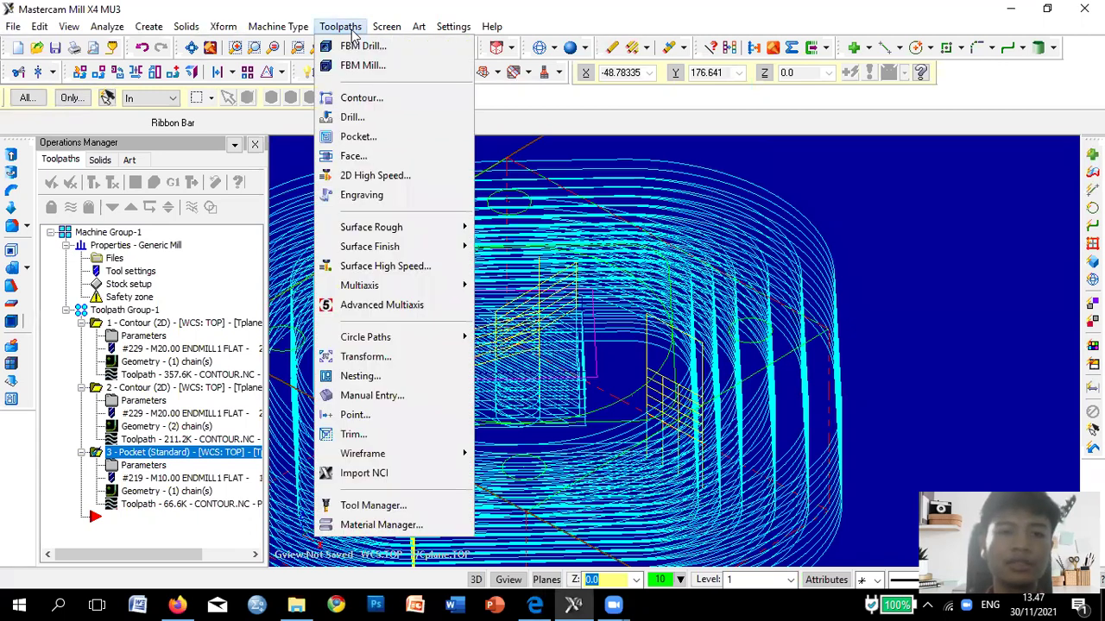
{"action": "left_click", "coordinate": [342, 137]}
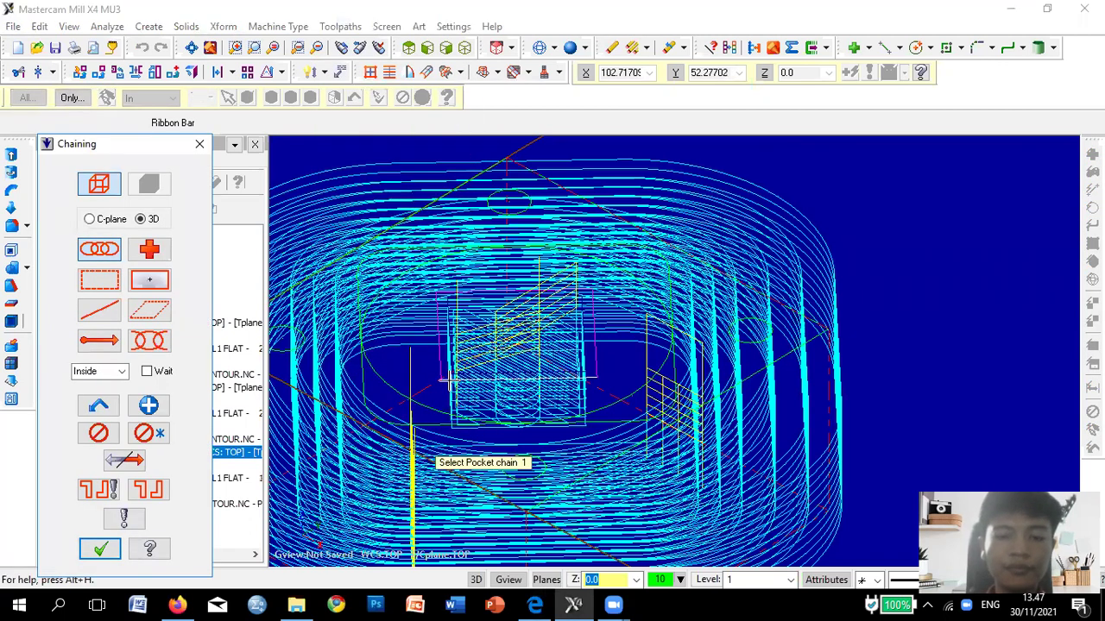
{"action": "left_click", "coordinate": [447, 379]}
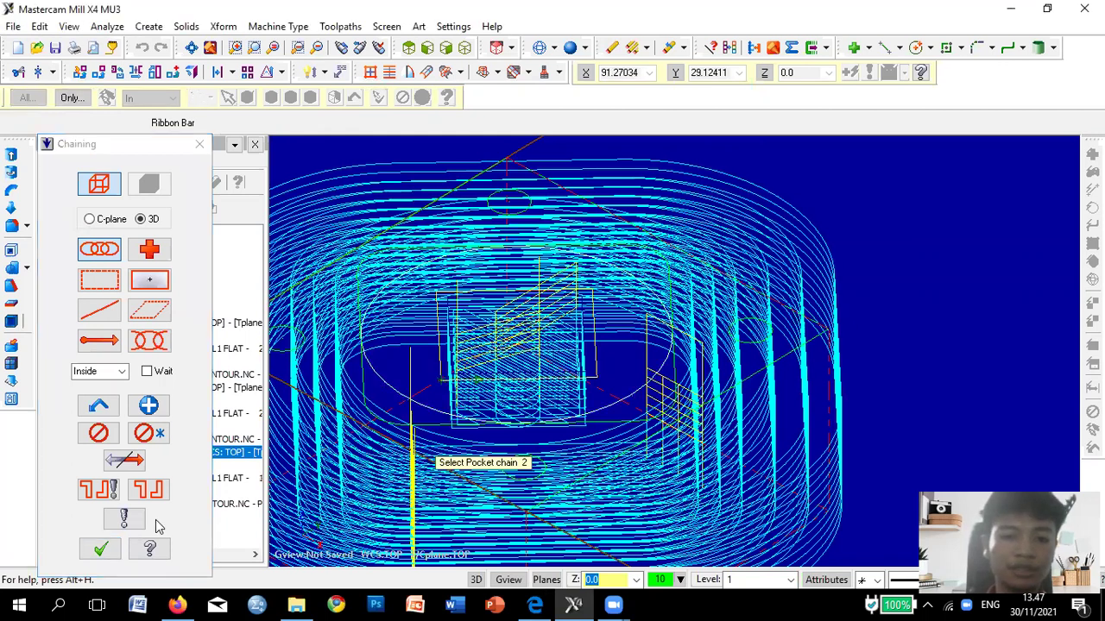
{"action": "left_click", "coordinate": [107, 554]}
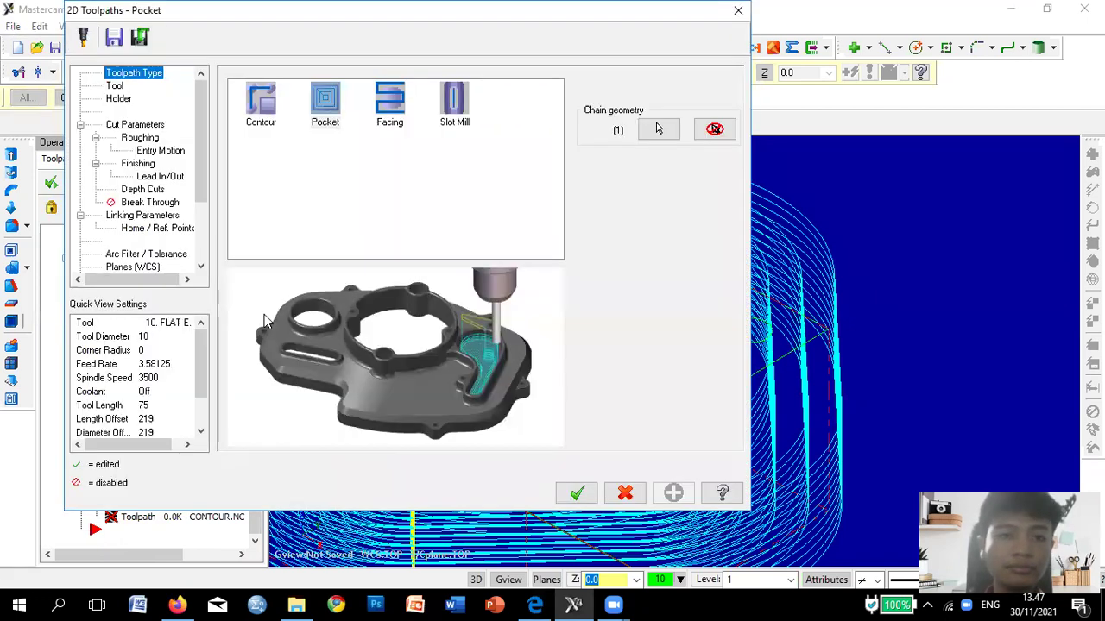
Choose the 2 mm flat endmill, tool 211, from the Mill_MM library for the new pocket.
{"action": "left_click", "coordinate": [116, 86]}
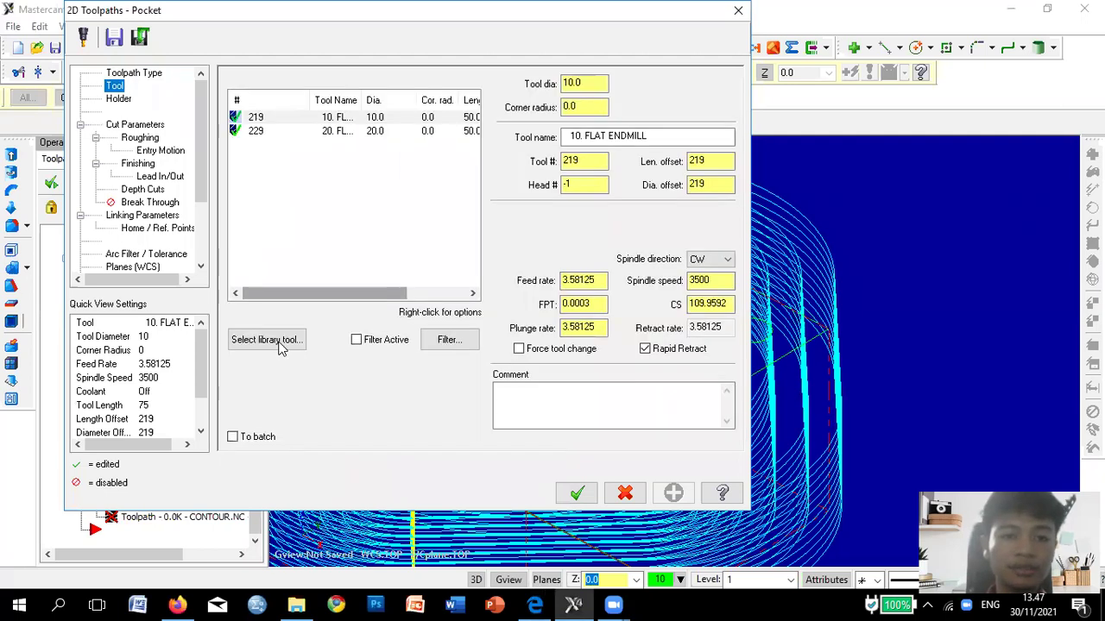
{"action": "left_click", "coordinate": [275, 342]}
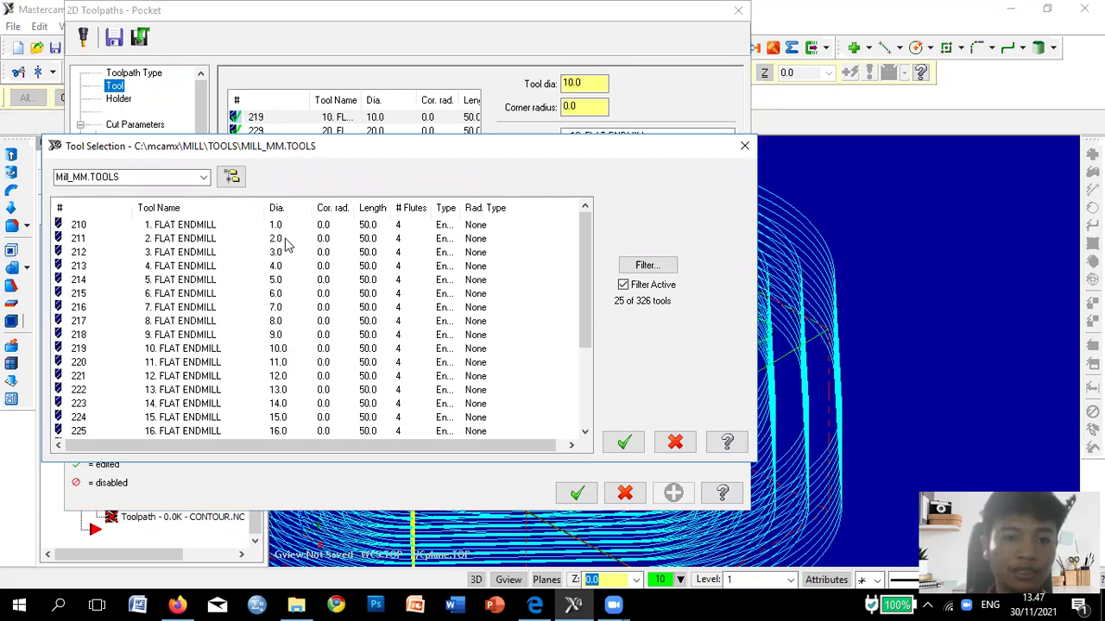
{"action": "key", "text": "Down"}
{"action": "left_click", "coordinate": [623, 442]}
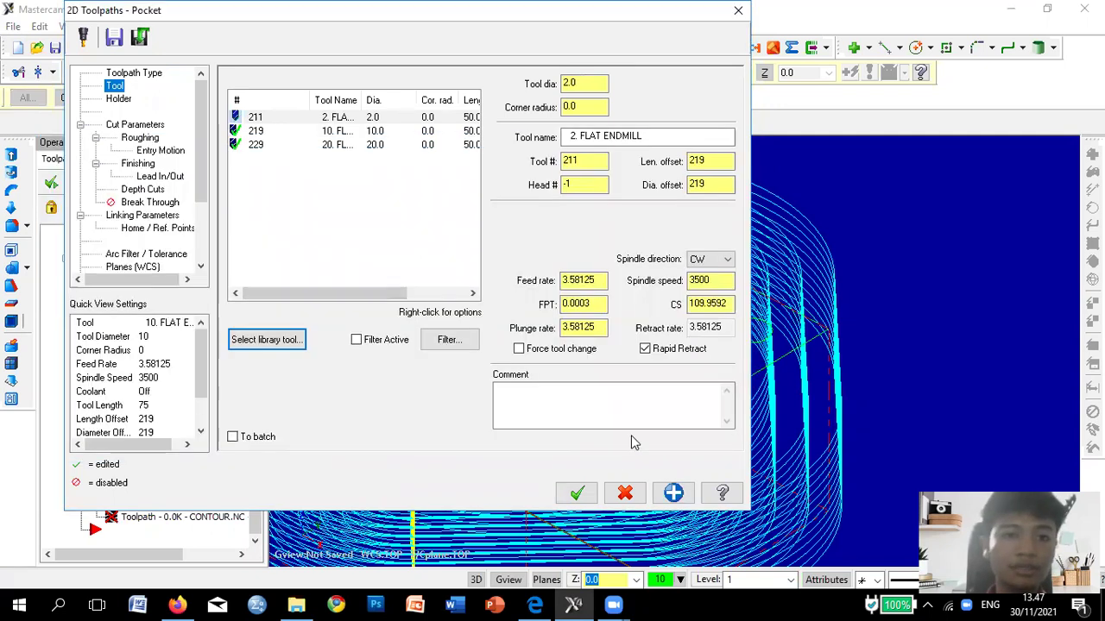
Load the BT30 holder library and choose holder B2C3-0016 for the 2 mm endmill.
{"action": "left_click", "coordinate": [112, 101]}
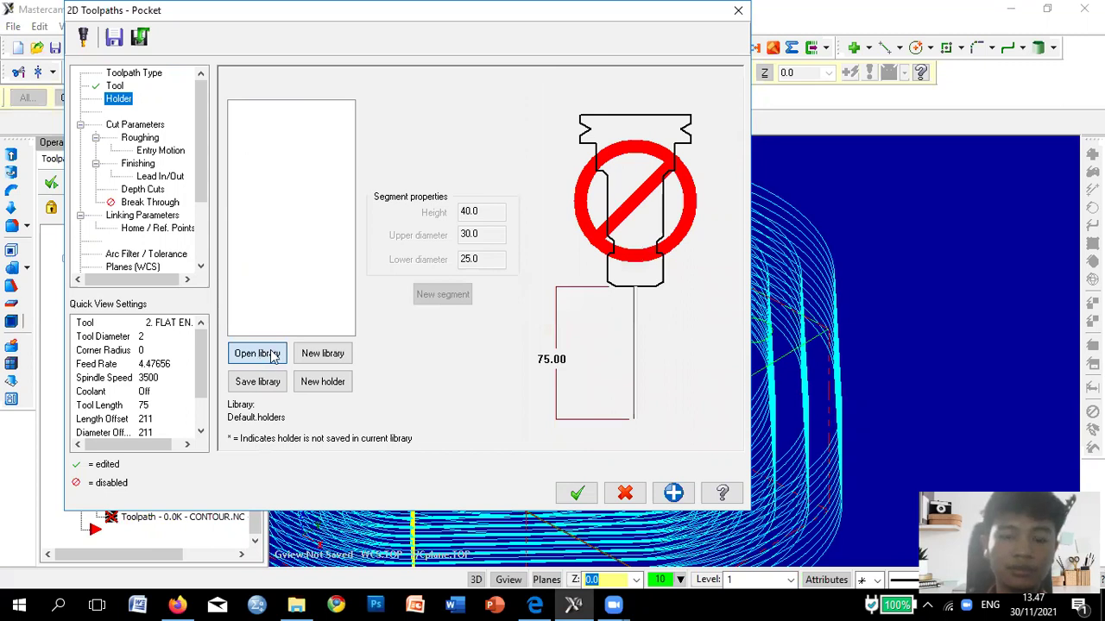
{"action": "left_click", "coordinate": [257, 354]}
{"action": "left_click", "coordinate": [730, 460]}
{"action": "left_click", "coordinate": [269, 126]}
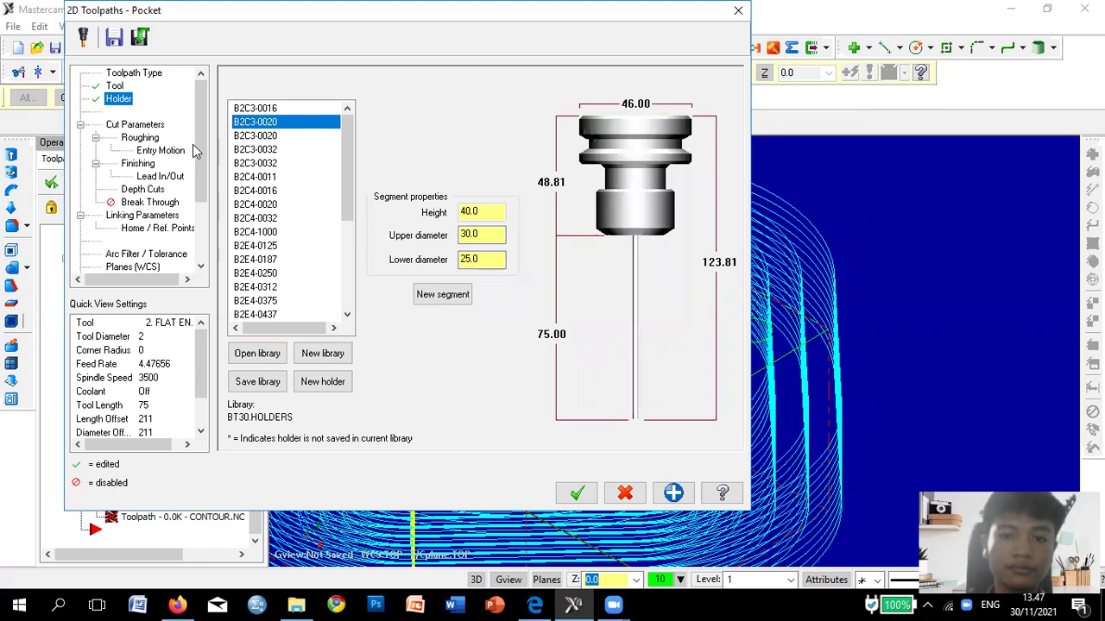
{"action": "left_click", "coordinate": [257, 110]}
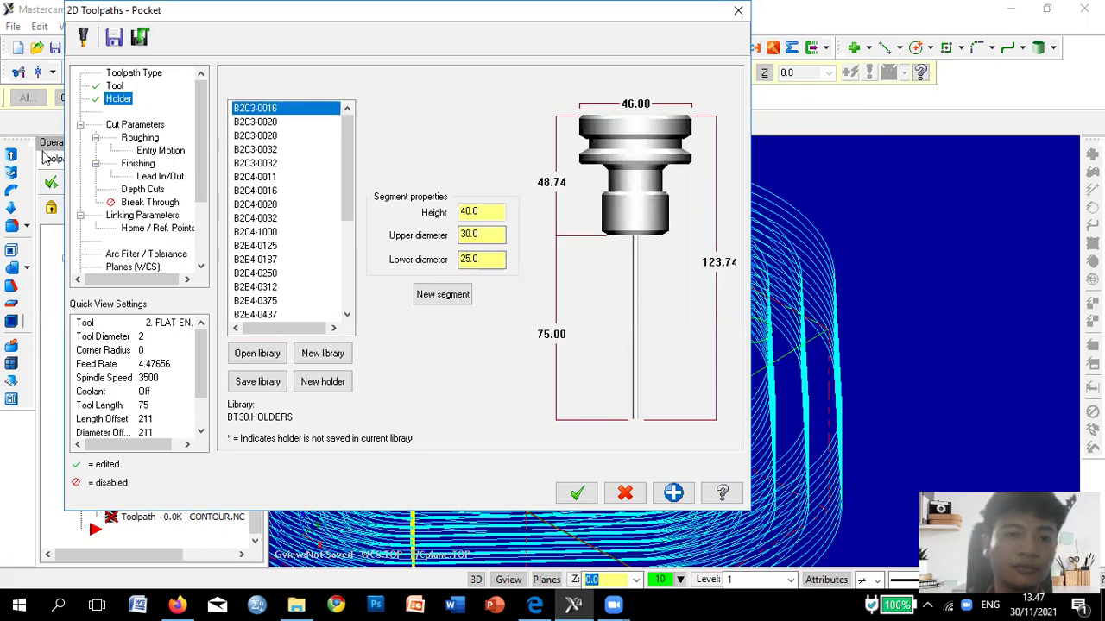
Review the second pocket's cut, roughing, entry, finishing, lead in/out, depth cut and break through settings.
{"action": "left_click", "coordinate": [133, 126]}
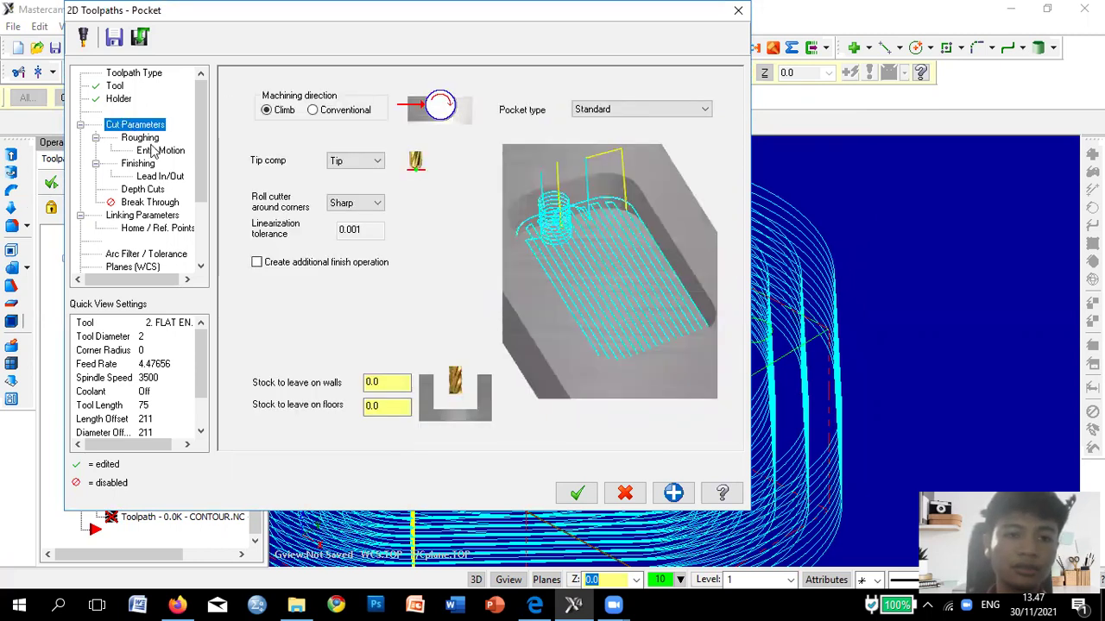
{"action": "left_click", "coordinate": [141, 139]}
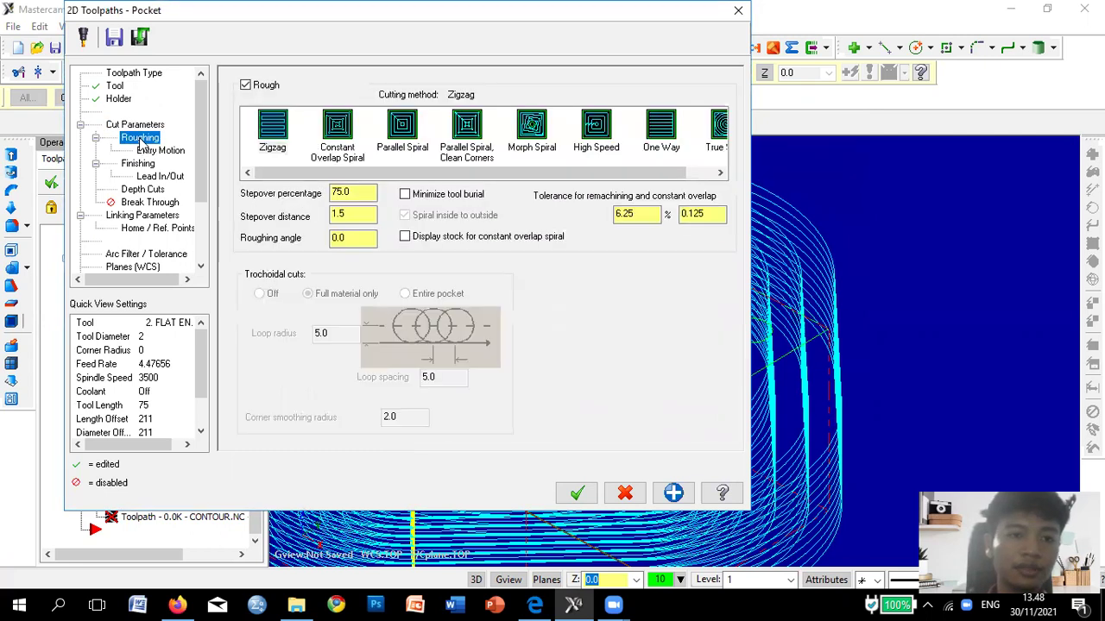
{"action": "left_click", "coordinate": [160, 151]}
{"action": "left_click", "coordinate": [146, 163]}
{"action": "left_click", "coordinate": [157, 177]}
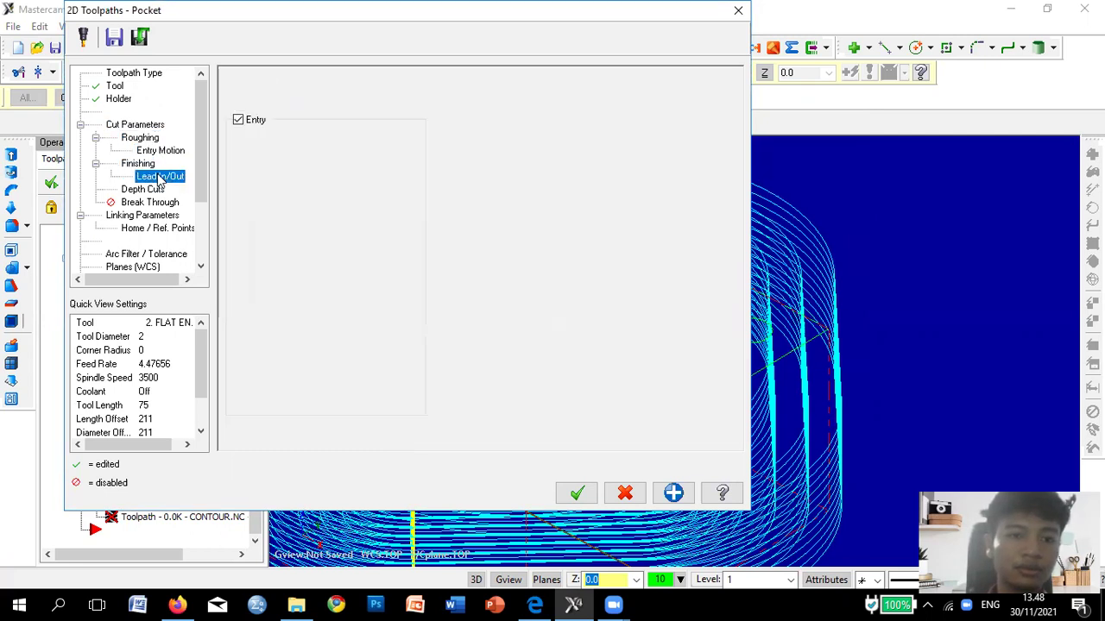
{"action": "left_click", "coordinate": [148, 190]}
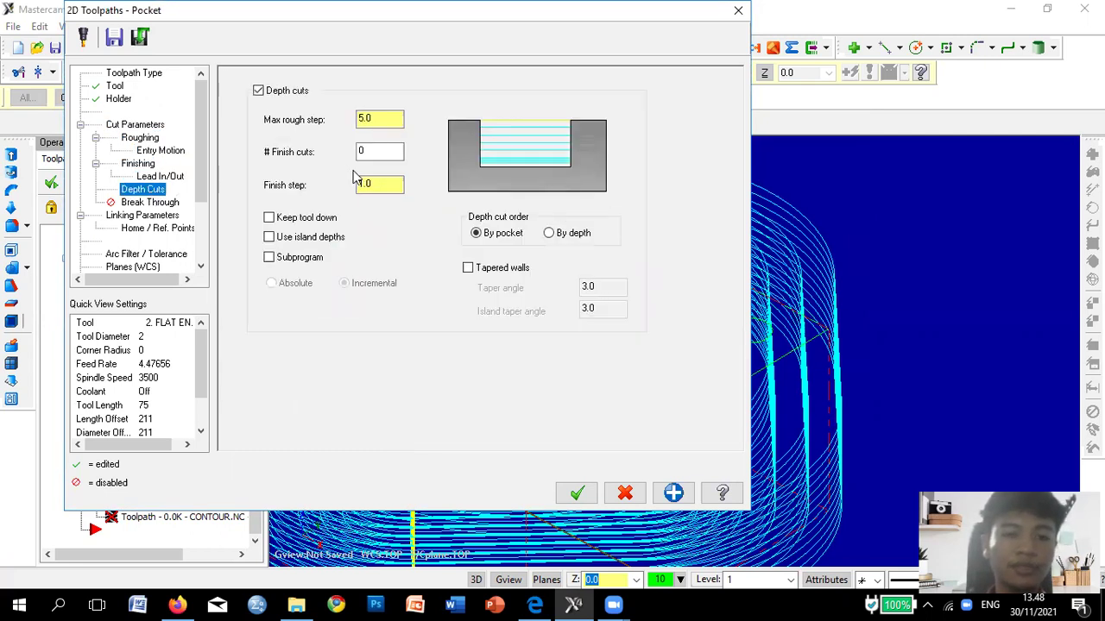
{"action": "left_click", "coordinate": [374, 126]}
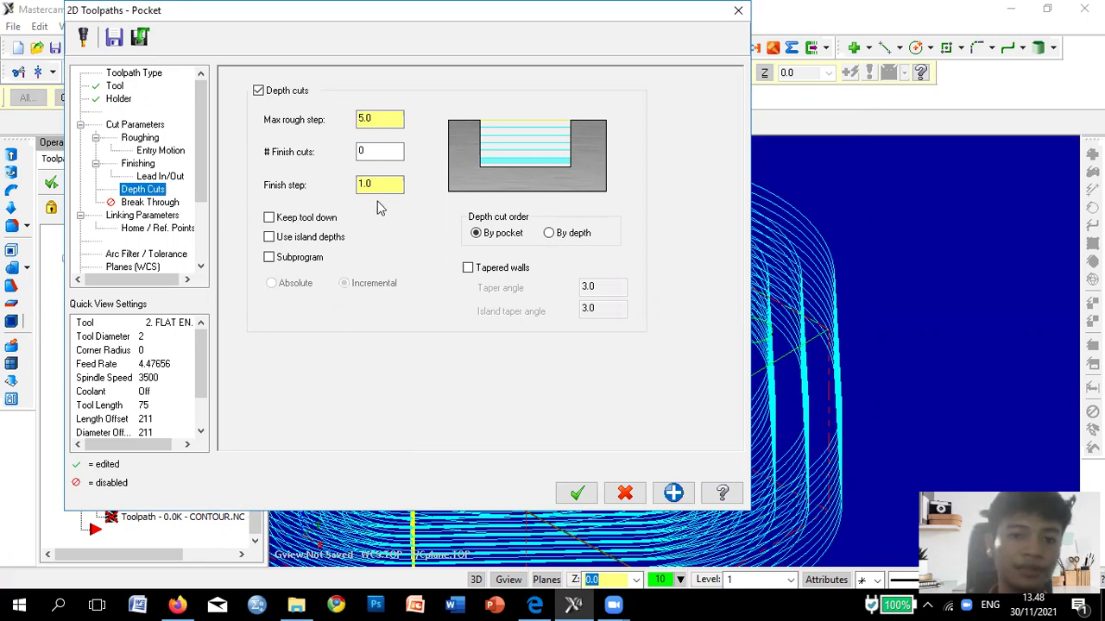
{"action": "left_click", "coordinate": [151, 204]}
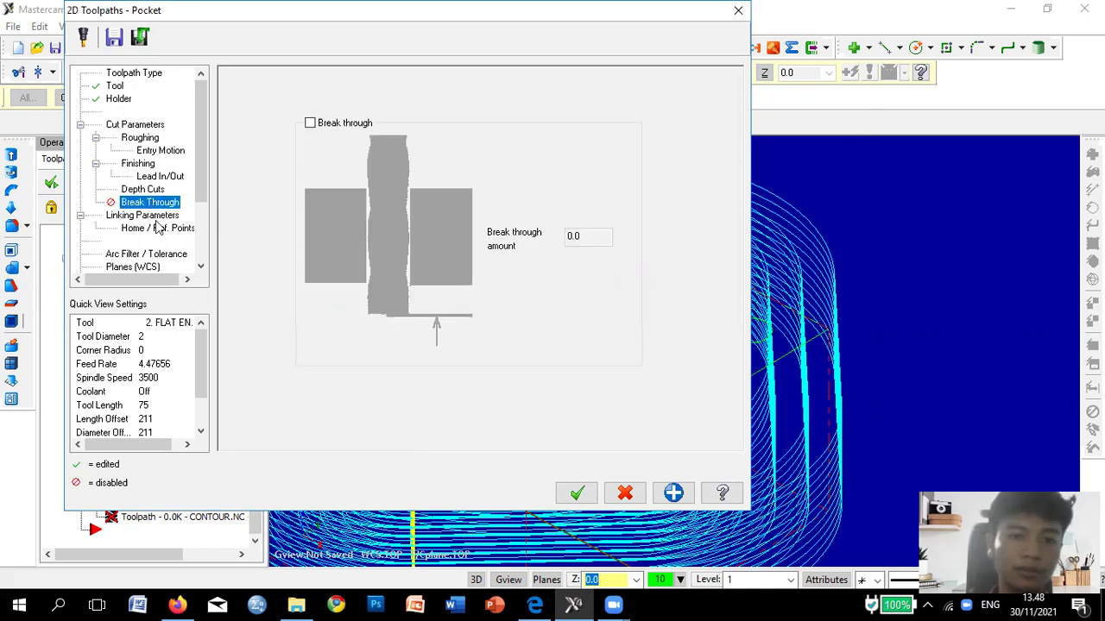
Set the second pocket's absolute depth to -30 in its linking parameters and accept the toolpath.
{"action": "left_click", "coordinate": [147, 216]}
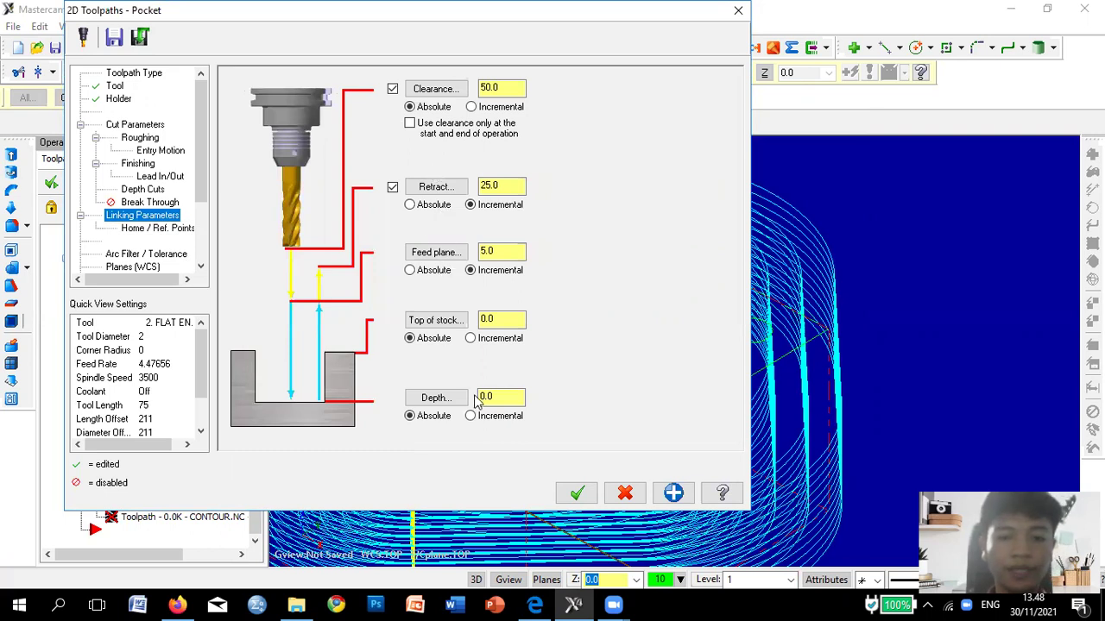
{"action": "double_click", "coordinate": [506, 398]}
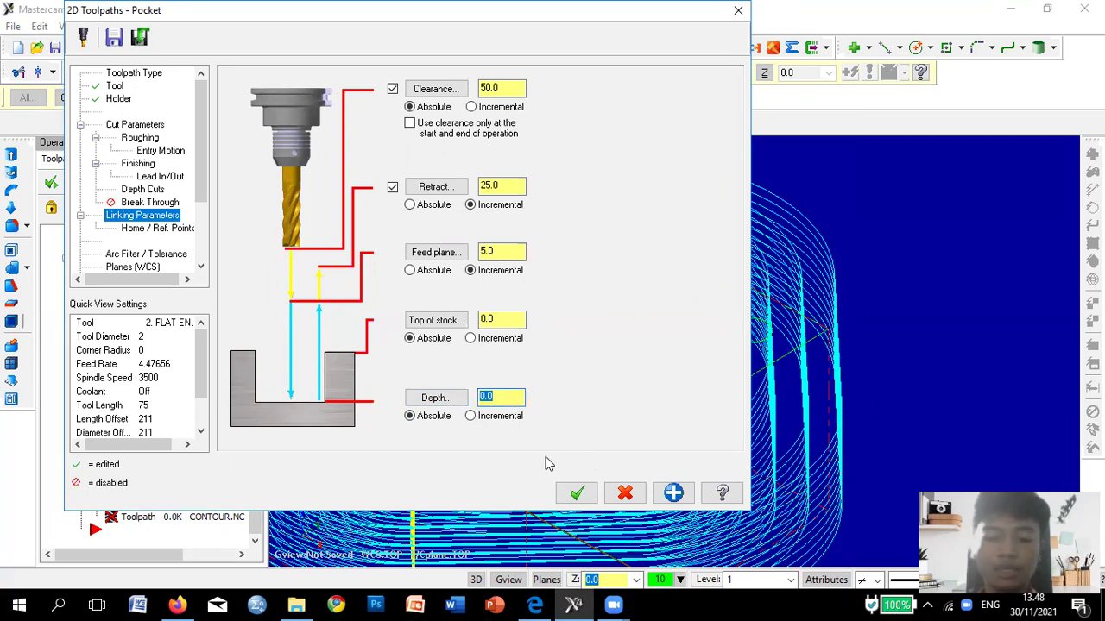
{"action": "key", "text": "BackSpace"}
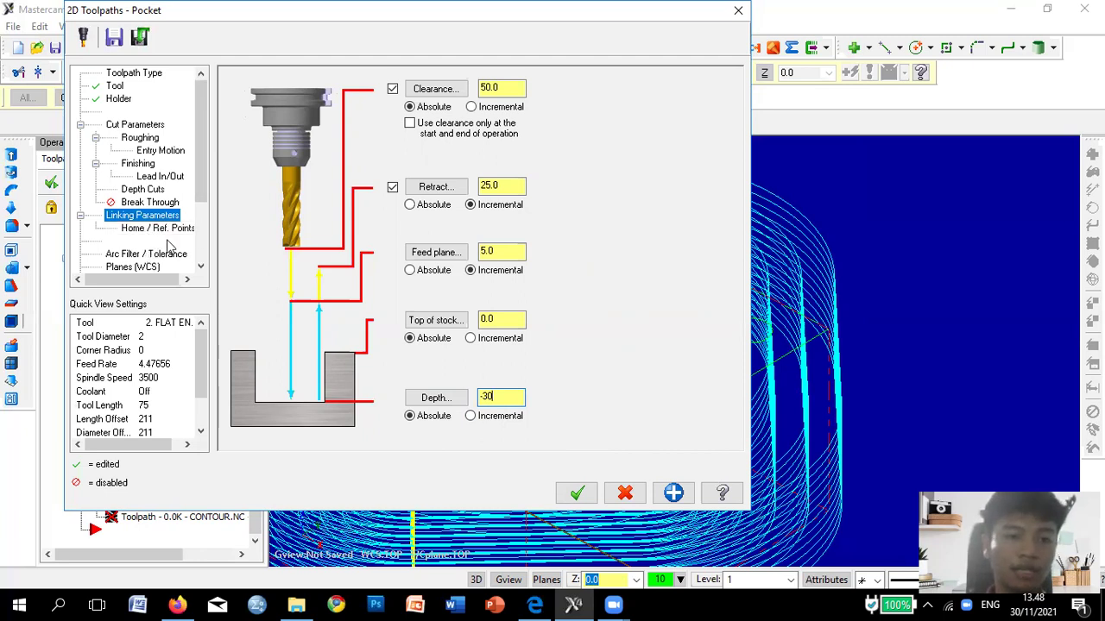
{"action": "left_click", "coordinate": [573, 496]}
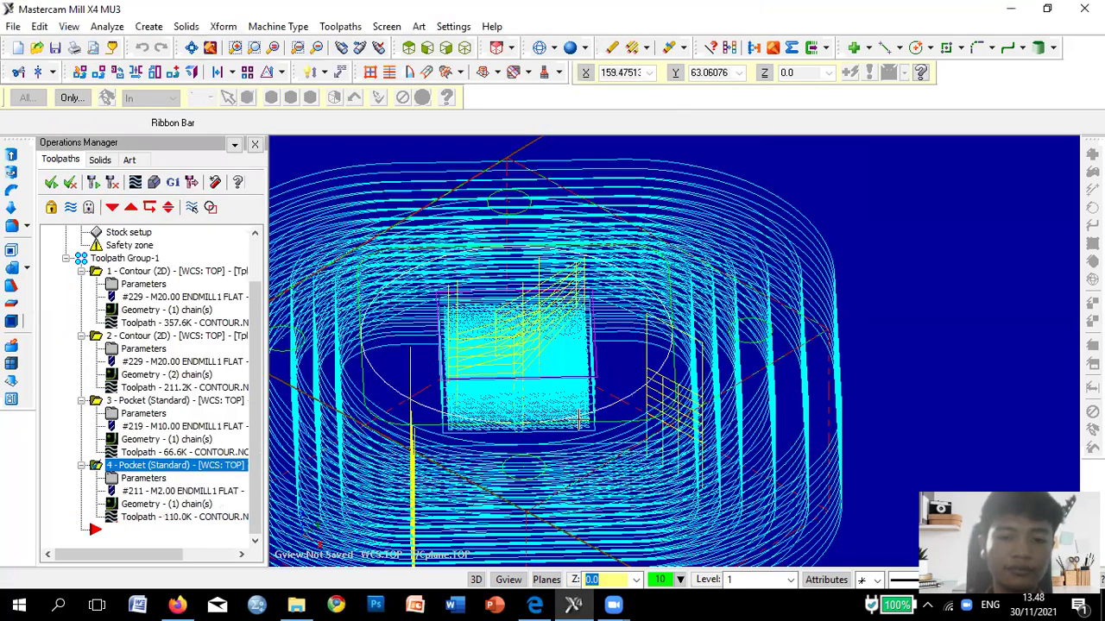
Regenerate the toolpaths and run the machining verification of all four operations at highest quality and speed.
{"action": "scroll", "coordinate": [654, 418], "scroll_direction": "down", "scroll_amount": 3}
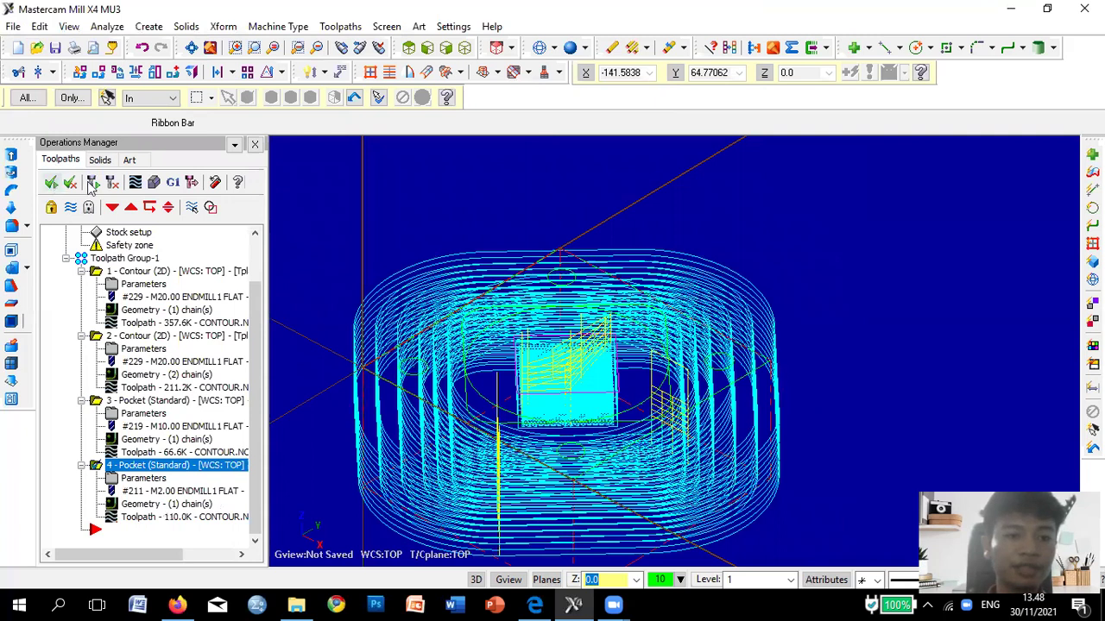
{"action": "left_click", "coordinate": [153, 184]}
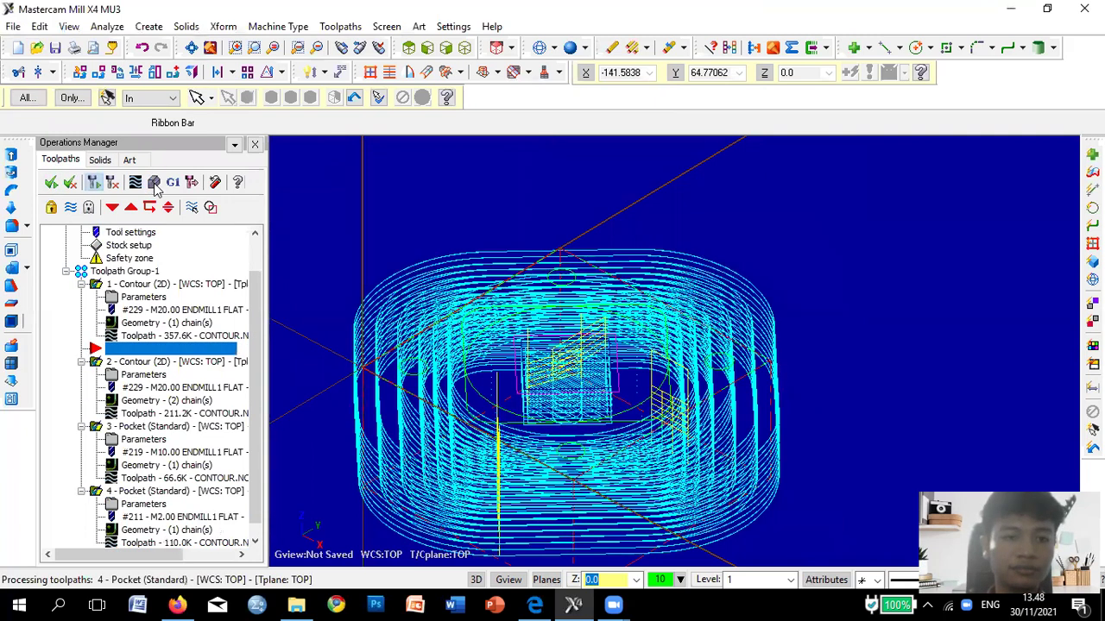
{"action": "left_click", "coordinate": [152, 208]}
{"action": "mouse_move", "coordinate": [149, 208]}
{"action": "left_mouse_down"}
{"action": "mouse_move", "coordinate": [107, 209]}
{"action": "mouse_move", "coordinate": [150, 209]}
{"action": "left_mouse_up"}
{"action": "left_click", "coordinate": [143, 412]}
{"action": "left_click_drag", "start_coordinate": [142, 410], "coordinate": [99, 409]}
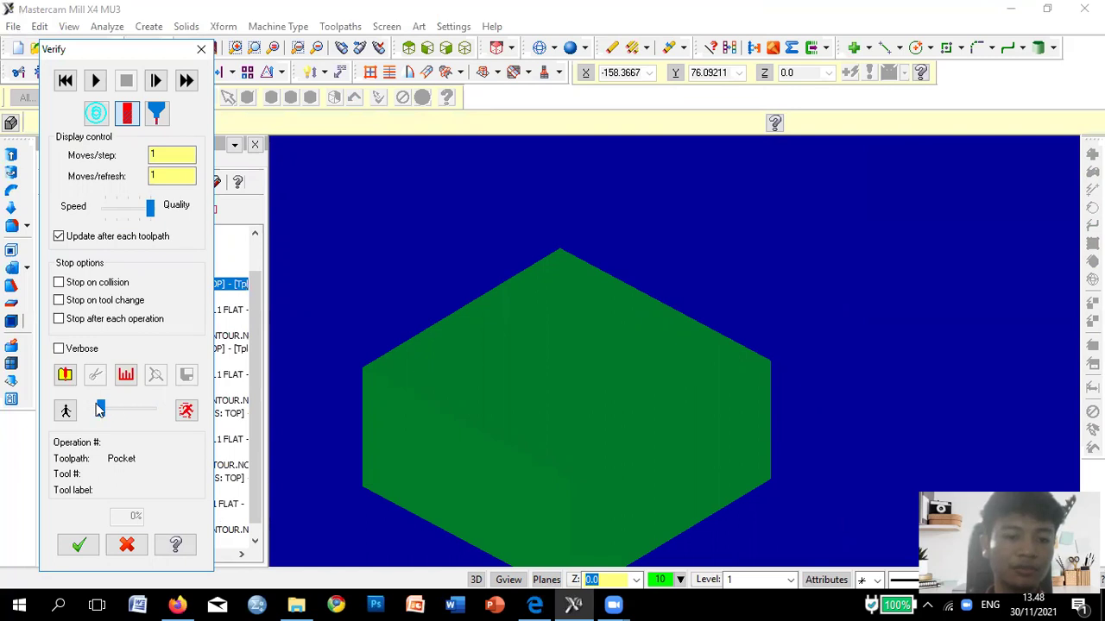
{"action": "left_click", "coordinate": [177, 417]}
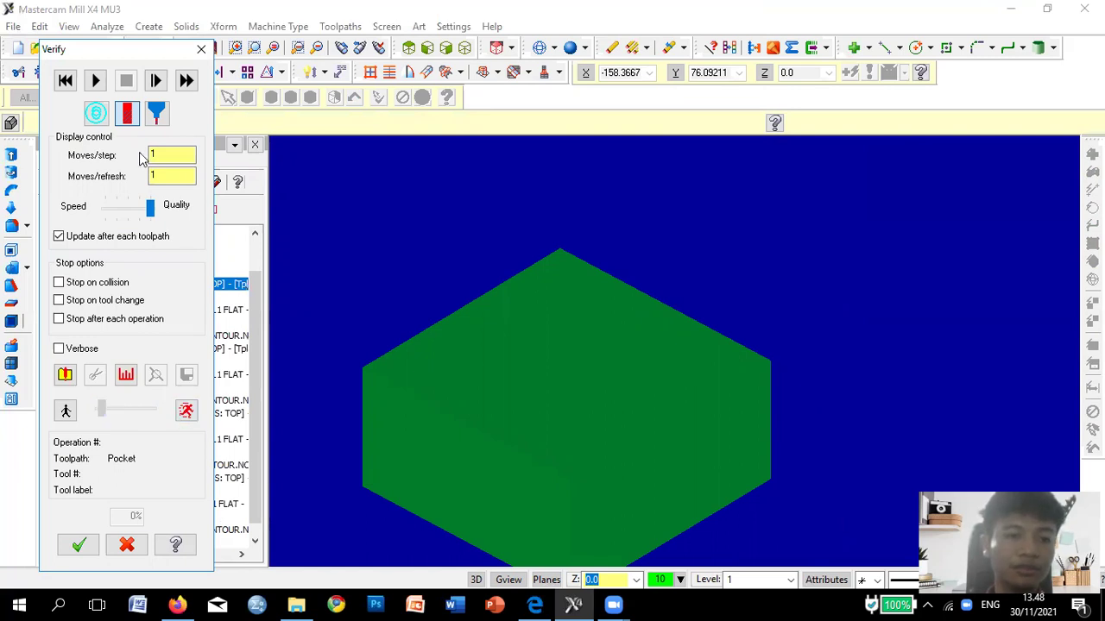
{"action": "left_click", "coordinate": [89, 81]}
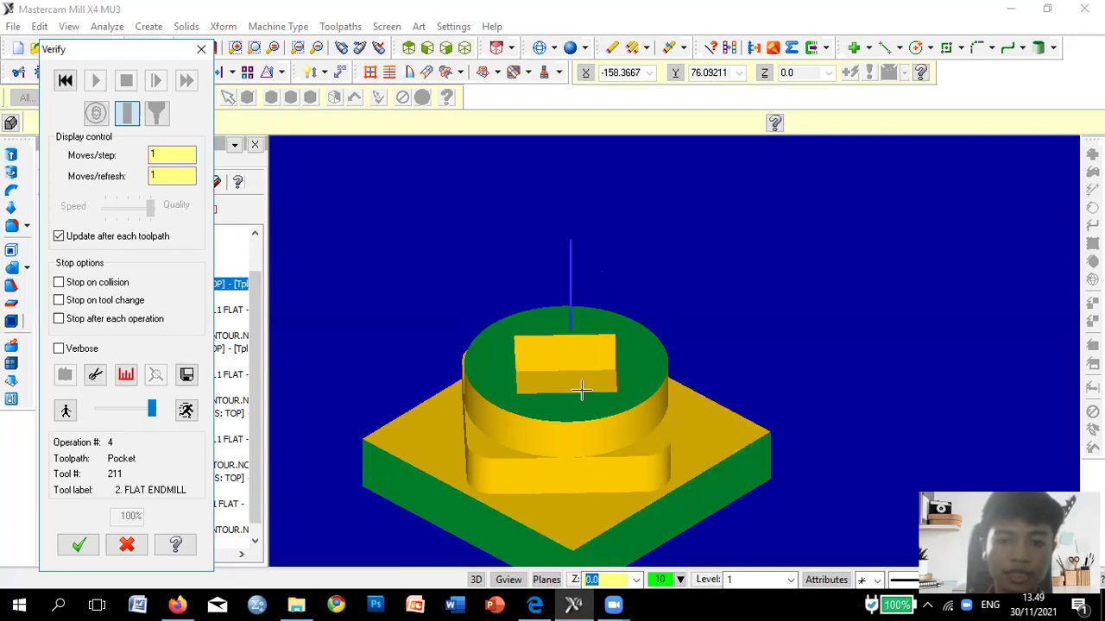
Inspect the simulated part with its square pocket from different views and close the verification.
{"action": "scroll", "coordinate": [584, 395], "scroll_direction": "up", "scroll_amount": 1}
{"action": "middle_click_drag", "start_coordinate": [560, 429], "coordinate": [797, 481]}
{"action": "middle_click_drag", "start_coordinate": [712, 516], "coordinate": [686, 395]}
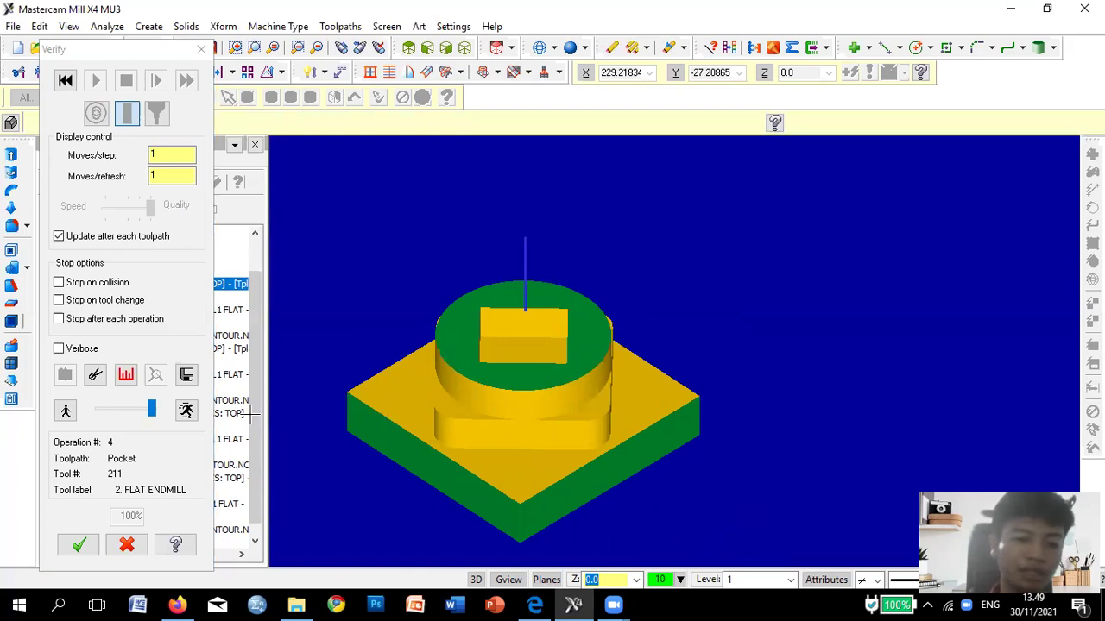
{"action": "left_click", "coordinate": [73, 549]}
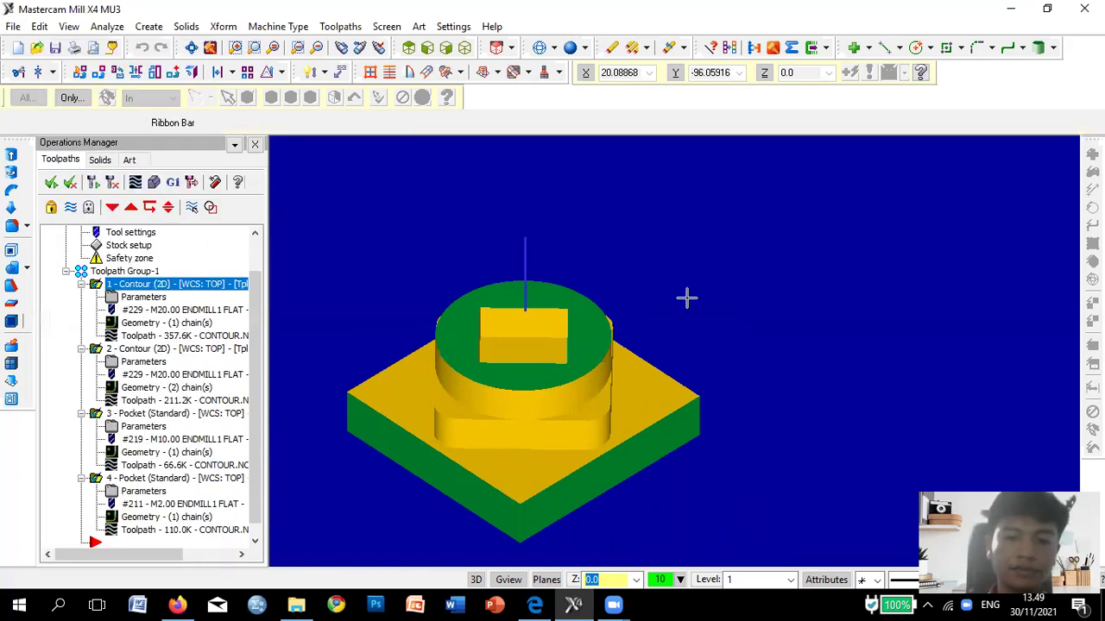
Start a drill toolpath, choose the centres of the four corner holes as drill points and accept the selection.
{"action": "scroll", "coordinate": [903, 298], "scroll_direction": "up", "scroll_amount": 1}
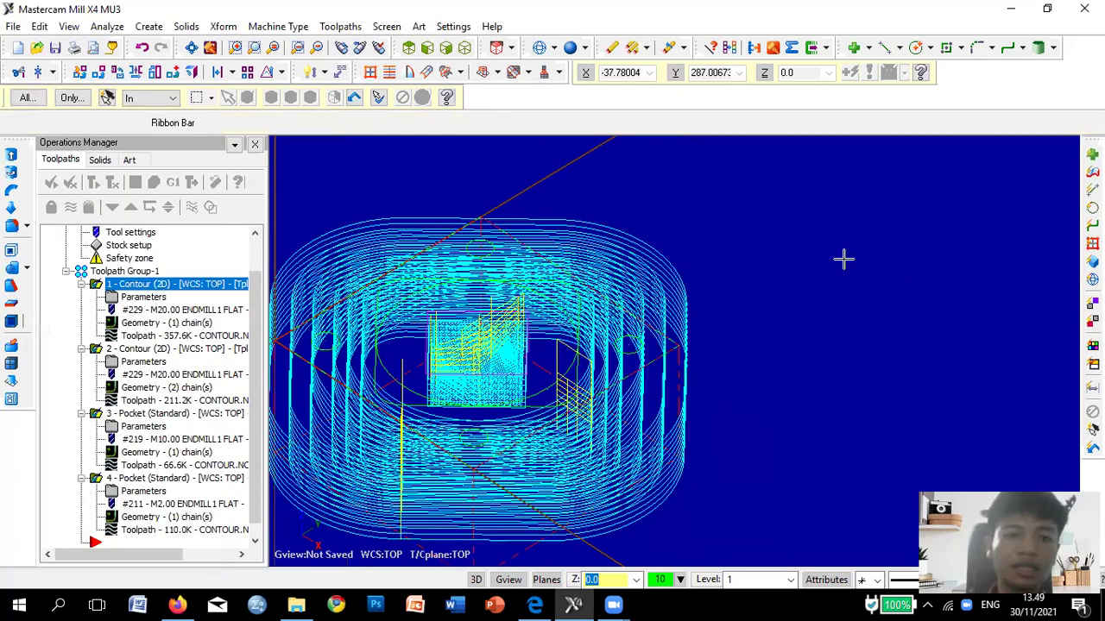
{"action": "scroll", "coordinate": [844, 259], "scroll_direction": "down", "scroll_amount": 2}
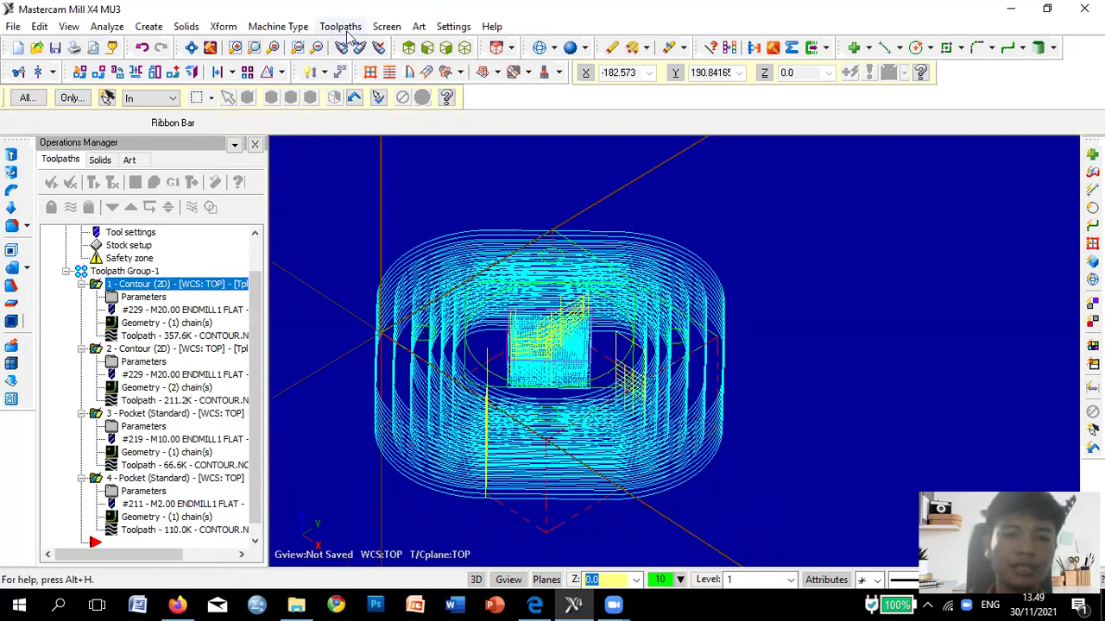
{"action": "left_click", "coordinate": [346, 27]}
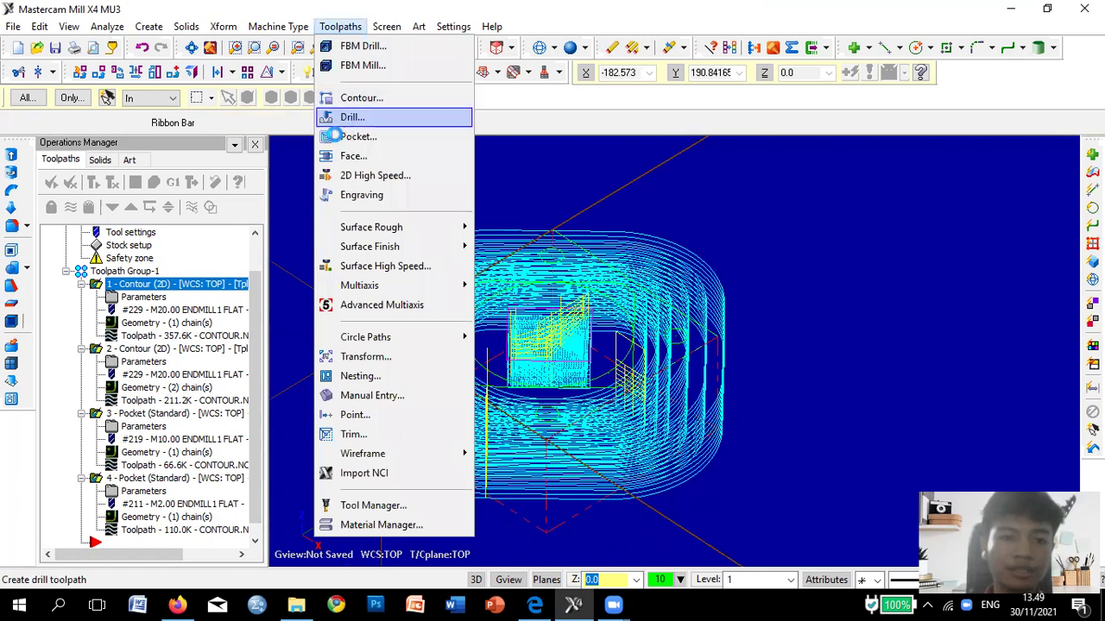
{"action": "left_click", "coordinate": [352, 117]}
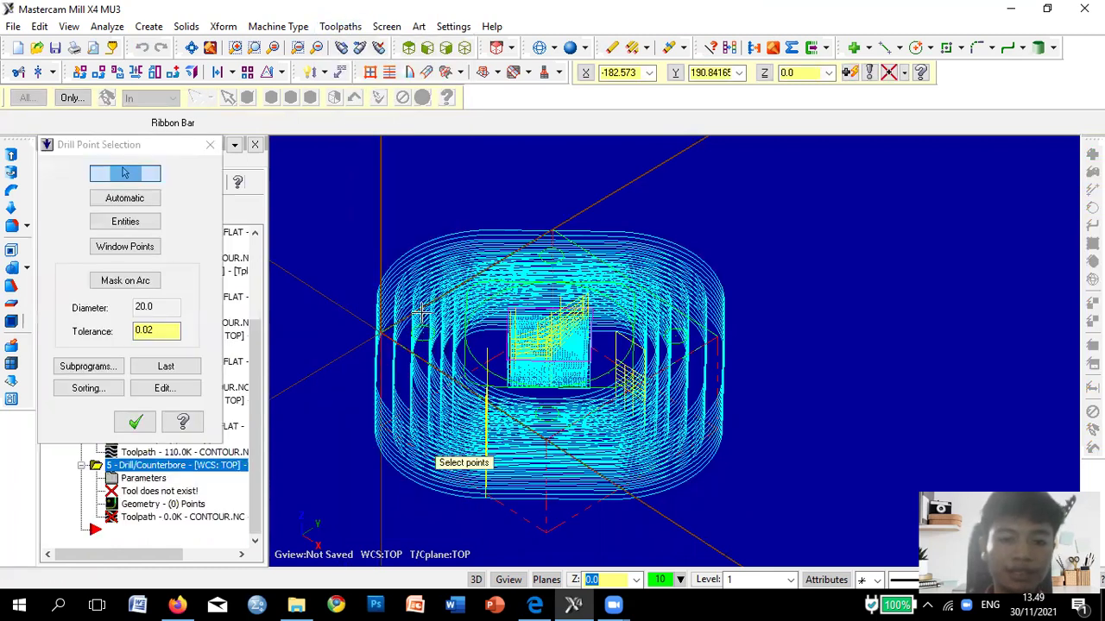
{"action": "scroll", "coordinate": [706, 366], "scroll_direction": "up", "scroll_amount": 1}
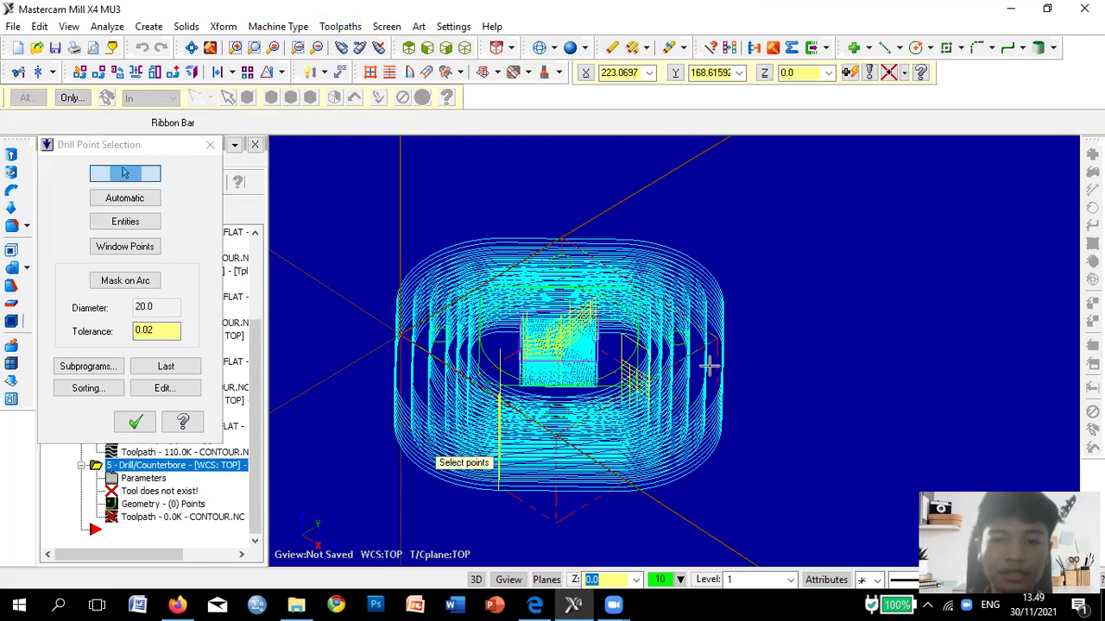
{"action": "scroll", "coordinate": [666, 326], "scroll_direction": "up", "scroll_amount": 1}
{"action": "left_click", "coordinate": [665, 328]}
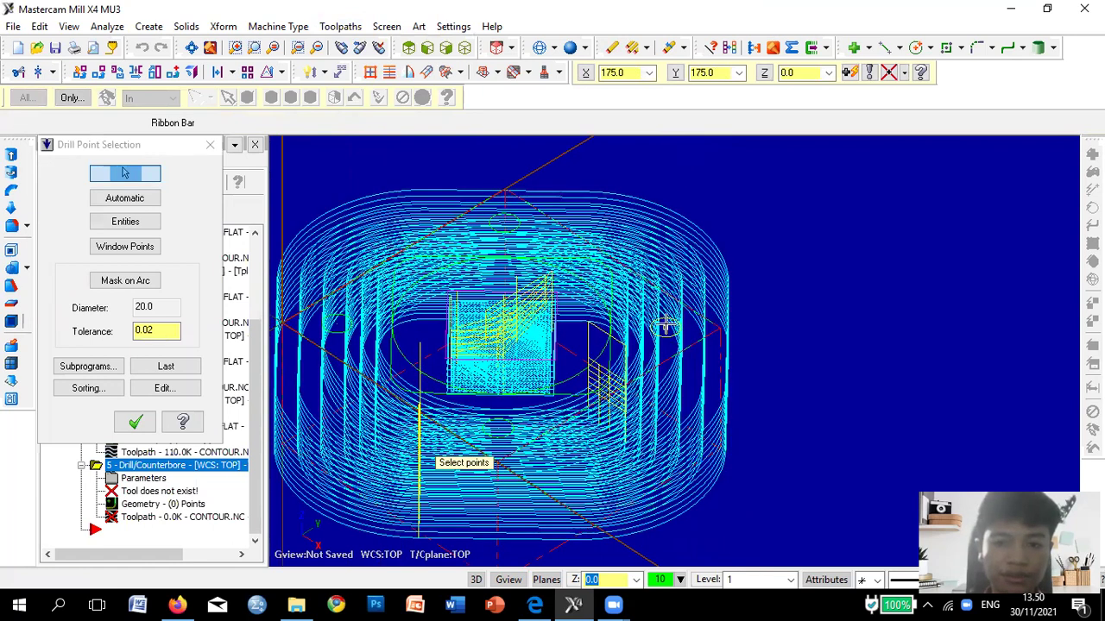
{"action": "left_click", "coordinate": [498, 427]}
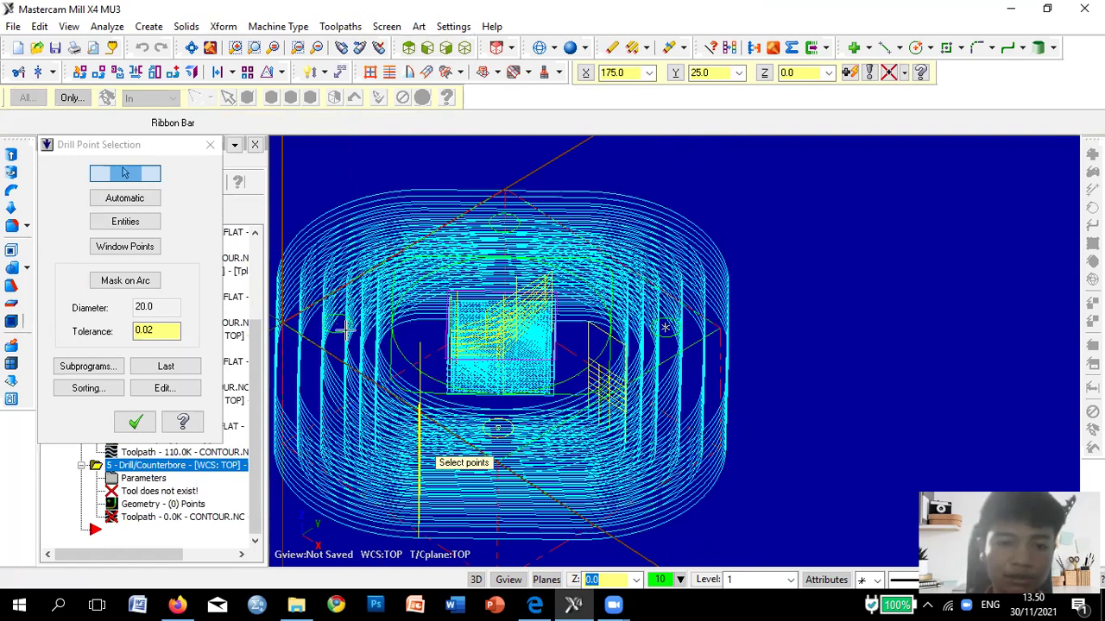
{"action": "scroll", "coordinate": [346, 336], "scroll_direction": "down", "scroll_amount": 1}
{"action": "scroll", "coordinate": [333, 328], "scroll_direction": "up", "scroll_amount": 1}
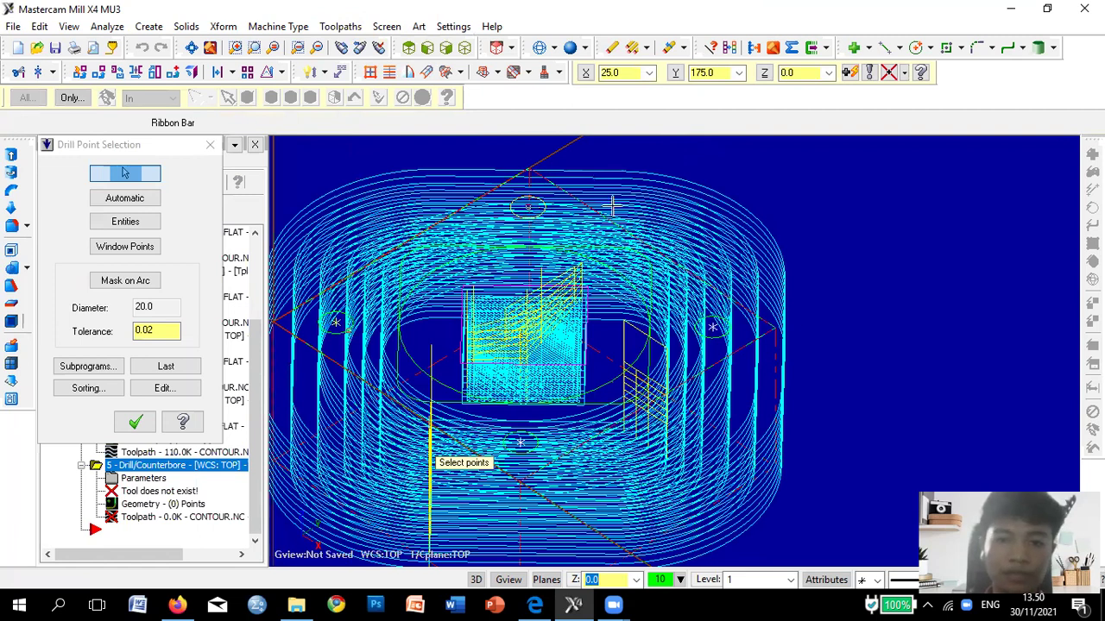
{"action": "left_click", "coordinate": [99, 389]}
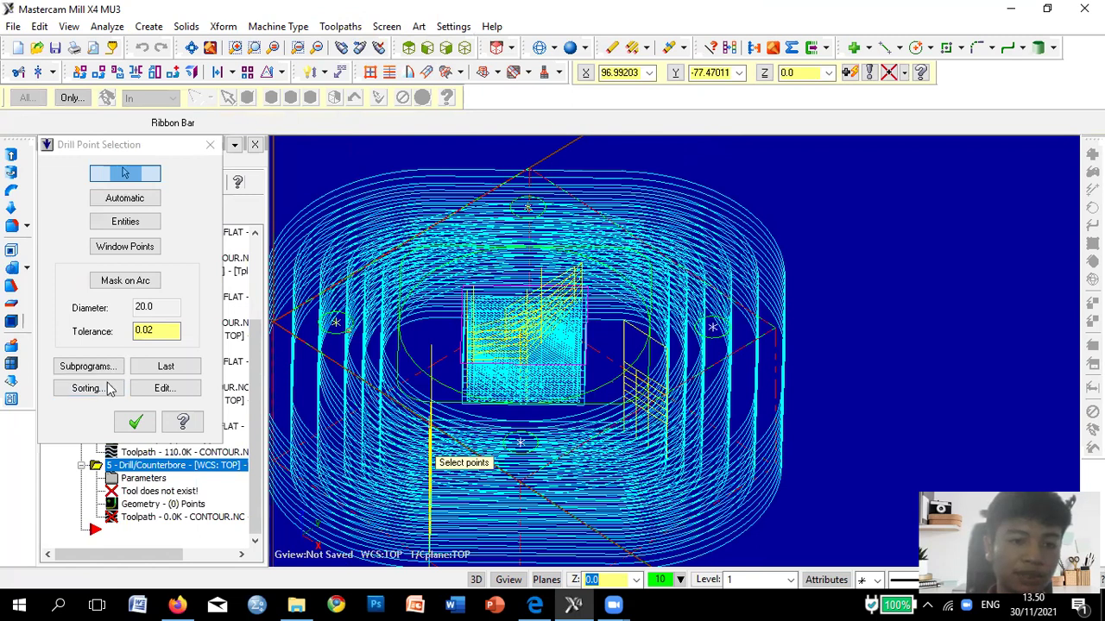
{"action": "left_click", "coordinate": [134, 425]}
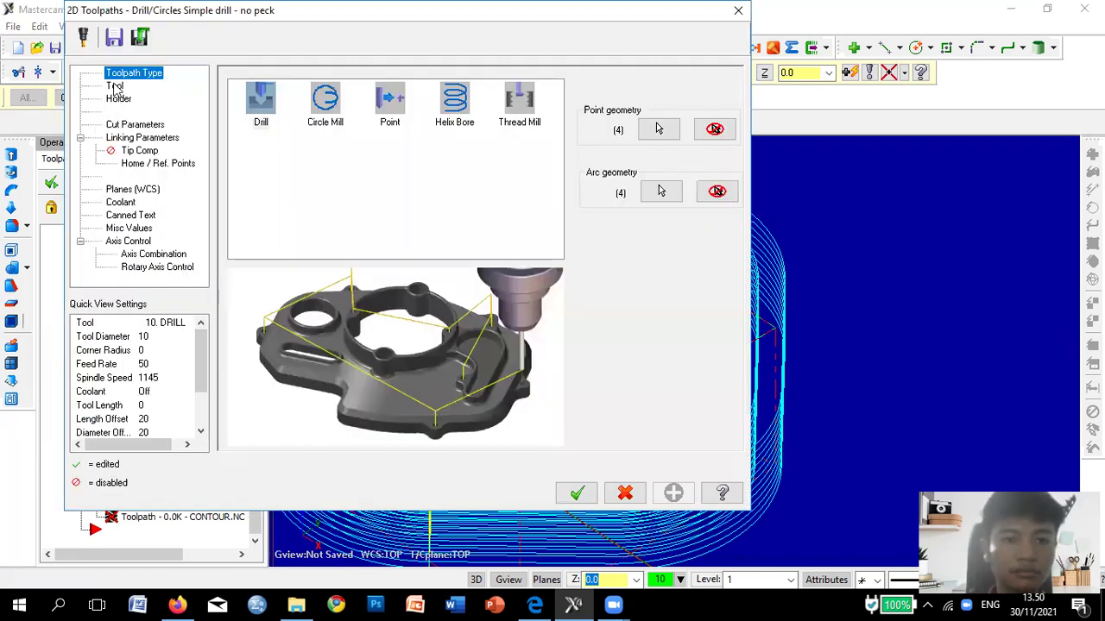
Assign the 20 mm drill, tool 30 in the Mill_MM library, to the drill toolpath.
{"action": "left_click", "coordinate": [115, 87]}
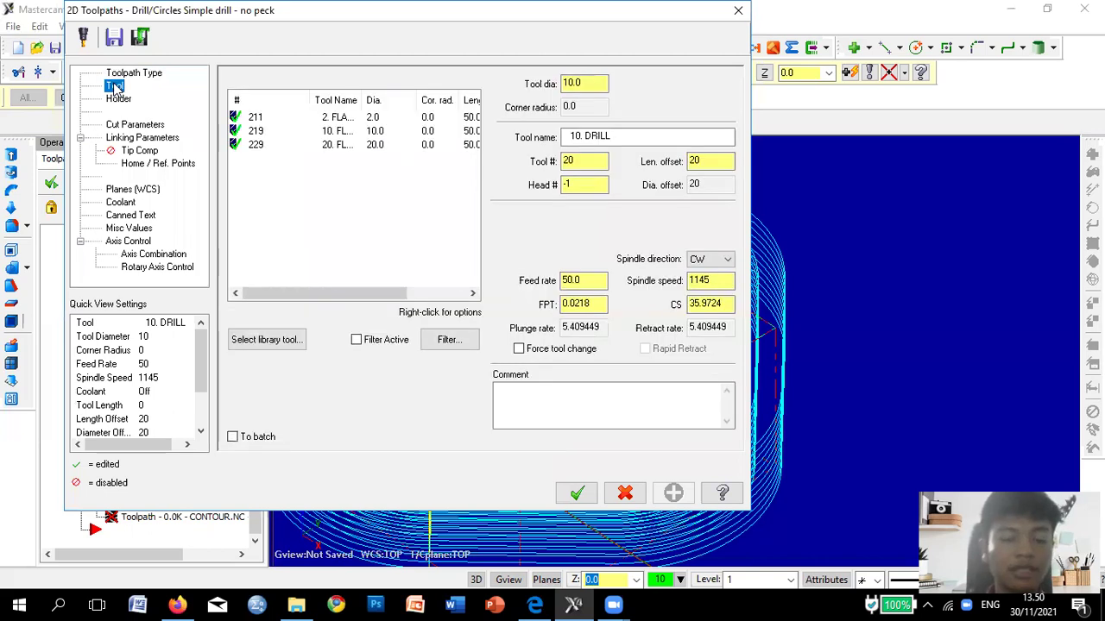
{"action": "left_click", "coordinate": [291, 341]}
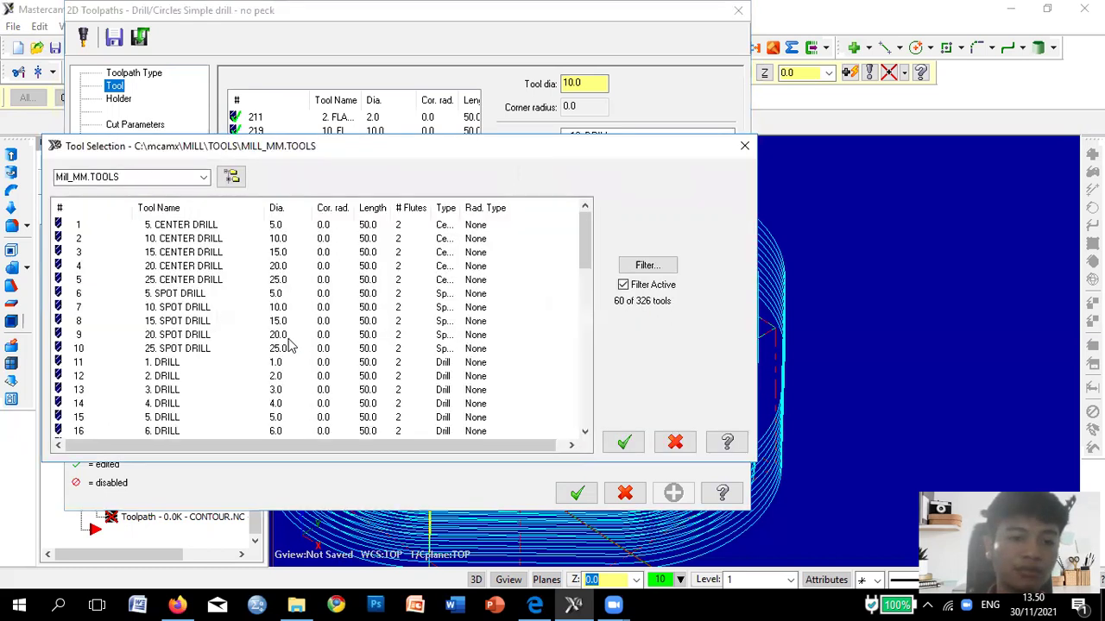
{"action": "scroll", "coordinate": [291, 344], "scroll_direction": "down", "scroll_amount": 7}
{"action": "scroll", "coordinate": [291, 344], "scroll_direction": "down", "scroll_amount": 3}
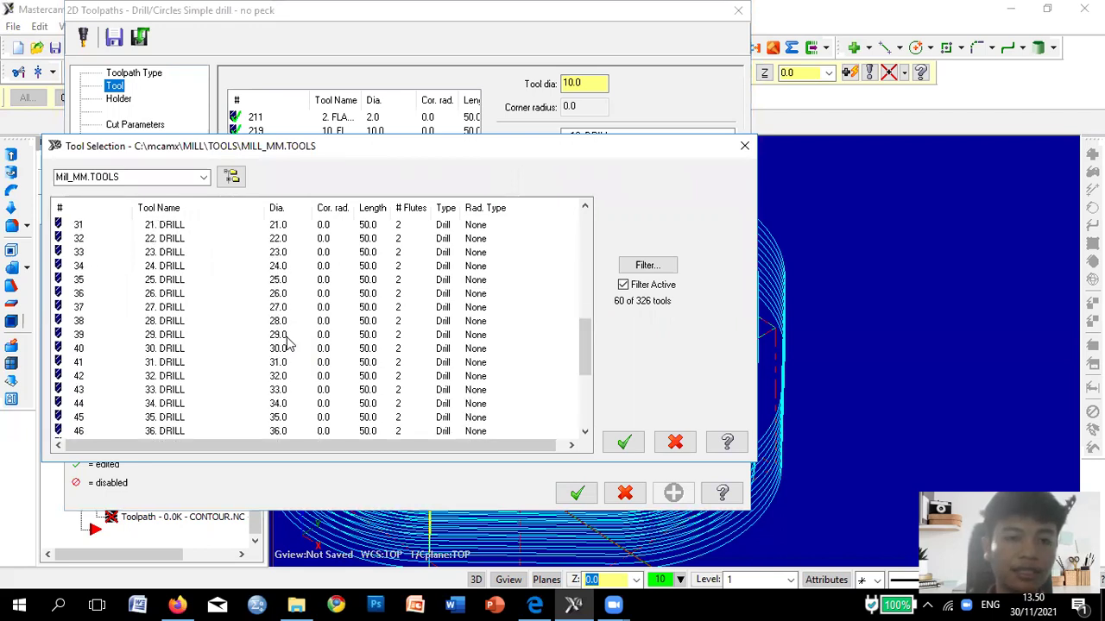
{"action": "scroll", "coordinate": [291, 344], "scroll_direction": "up", "scroll_amount": 2}
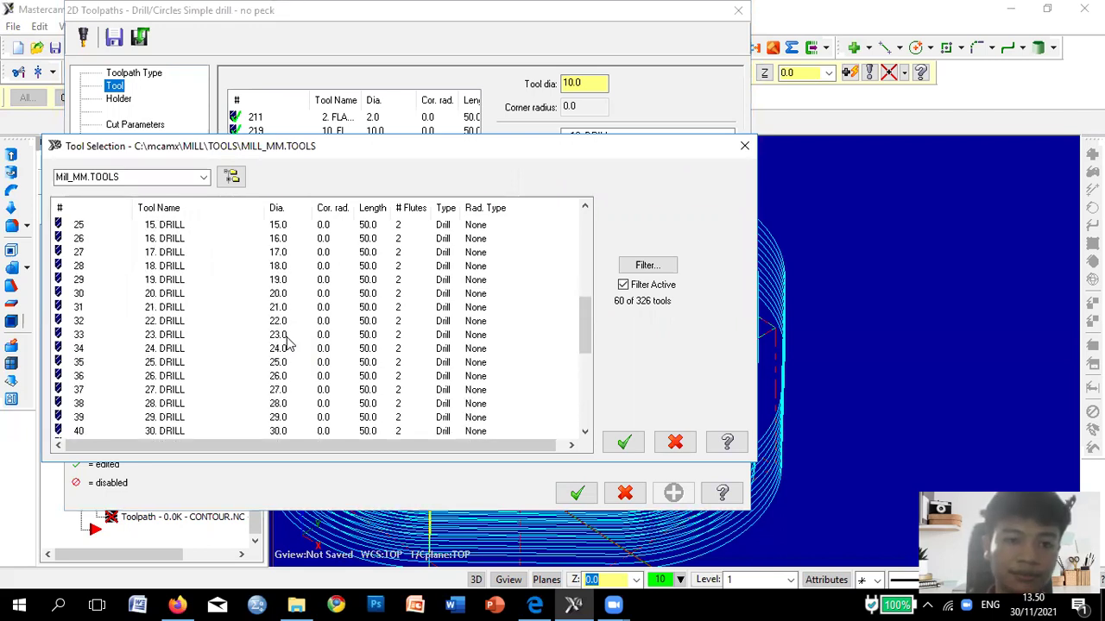
{"action": "scroll", "coordinate": [291, 344], "scroll_direction": "up", "scroll_amount": 1}
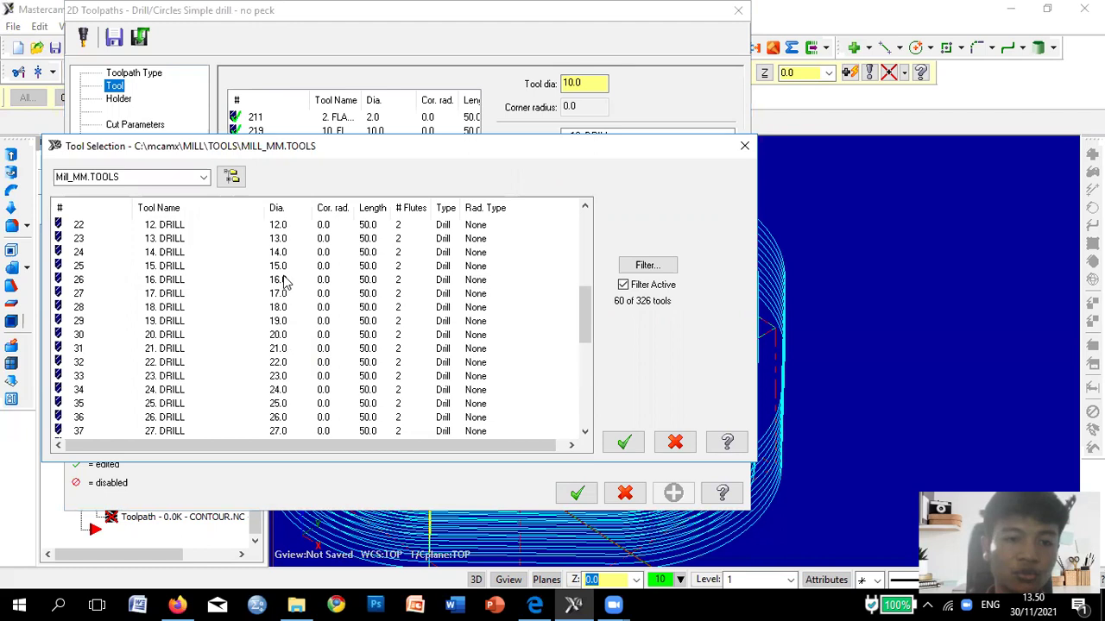
{"action": "scroll", "coordinate": [319, 296], "scroll_direction": "down", "scroll_amount": 1}
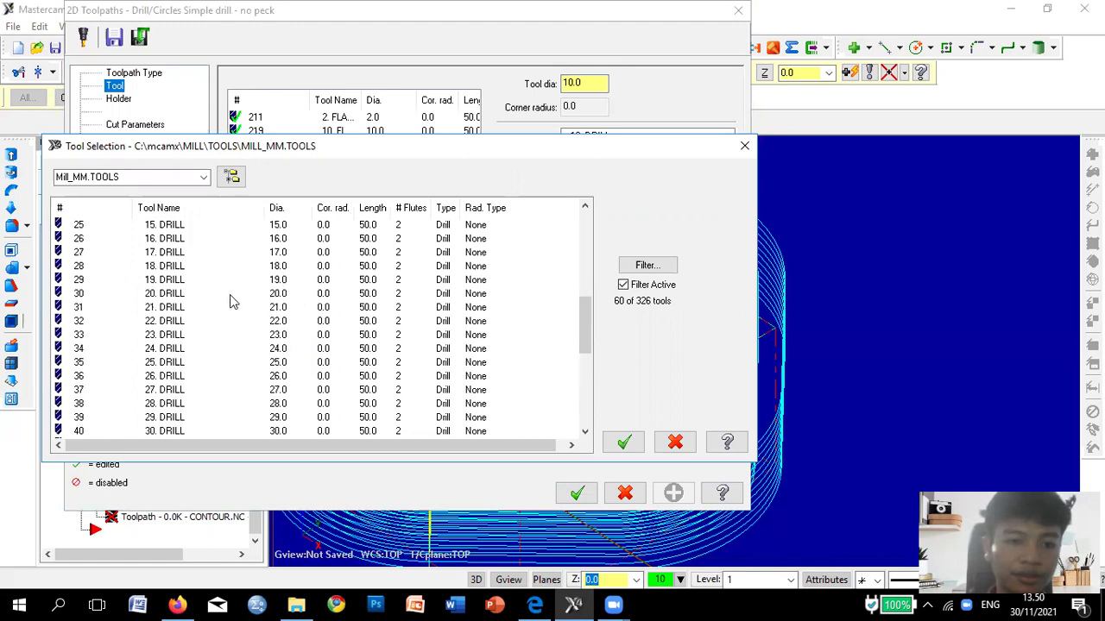
{"action": "left_click", "coordinate": [181, 297]}
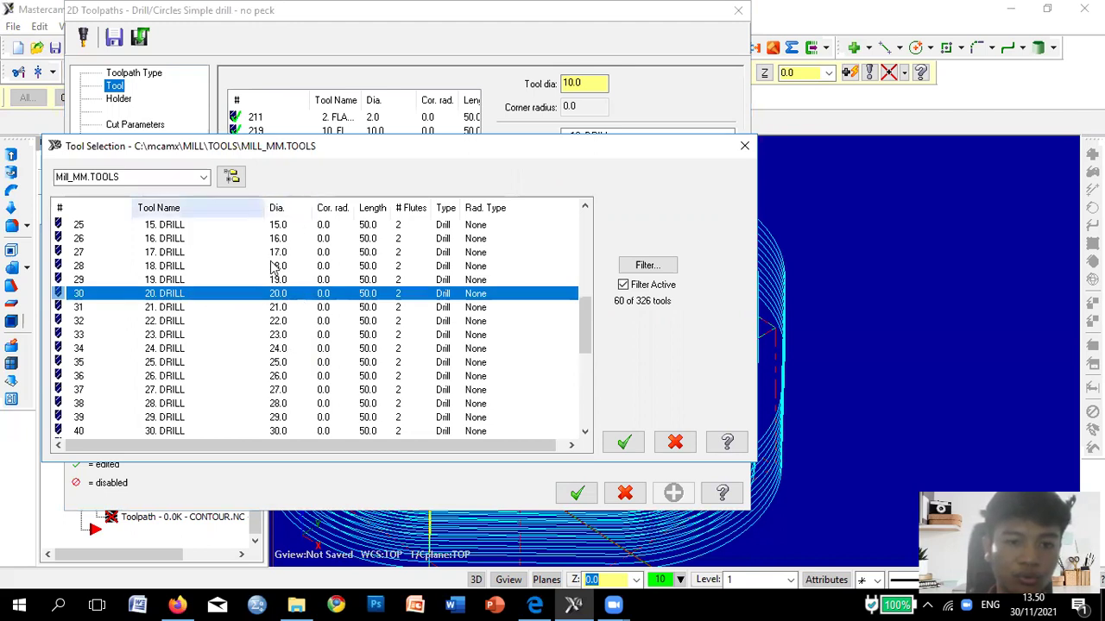
{"action": "left_click", "coordinate": [624, 443]}
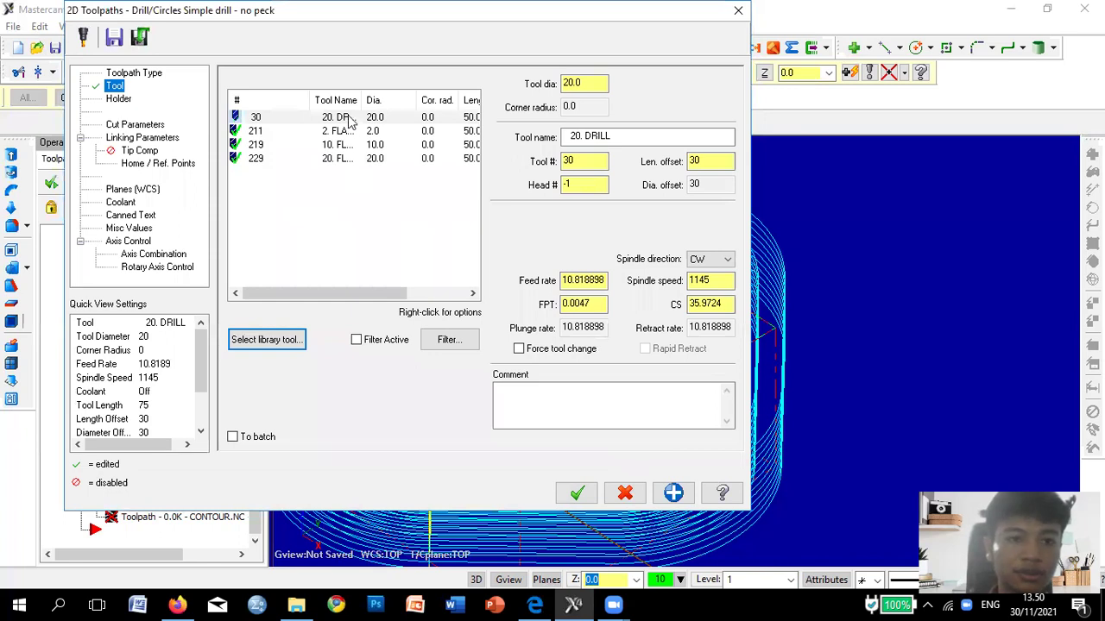
Define the 20 mm drill with an overall length of 150, a flute length of 100 and a shoulder length of 120.
{"action": "double_click", "coordinate": [287, 118]}
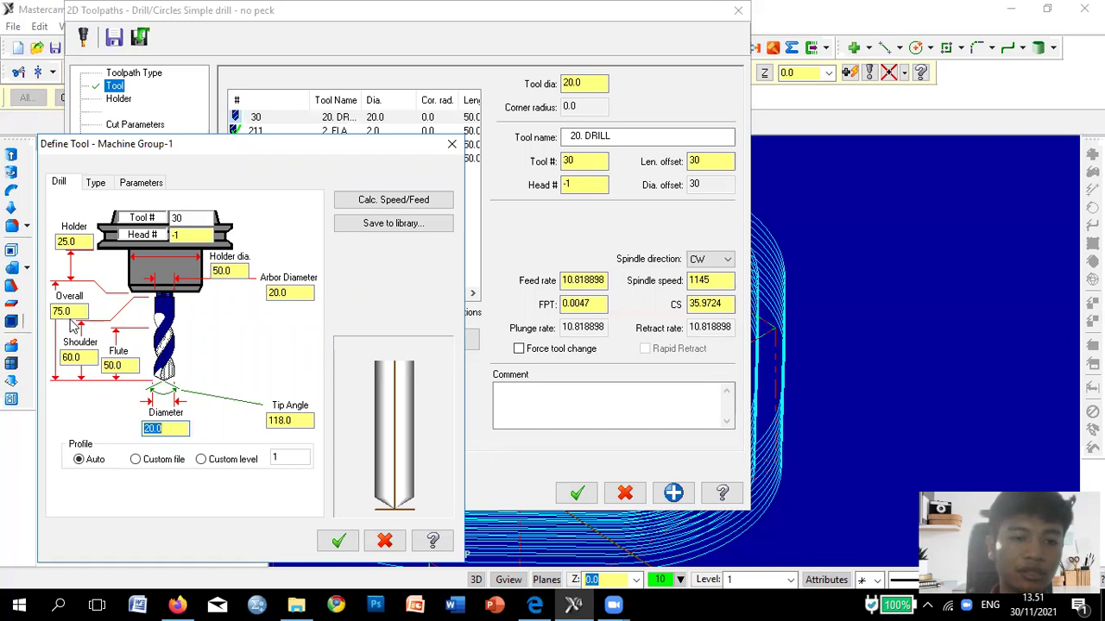
{"action": "left_click_drag", "start_coordinate": [75, 310], "coordinate": [43, 321]}
{"action": "type", "text": "150"}
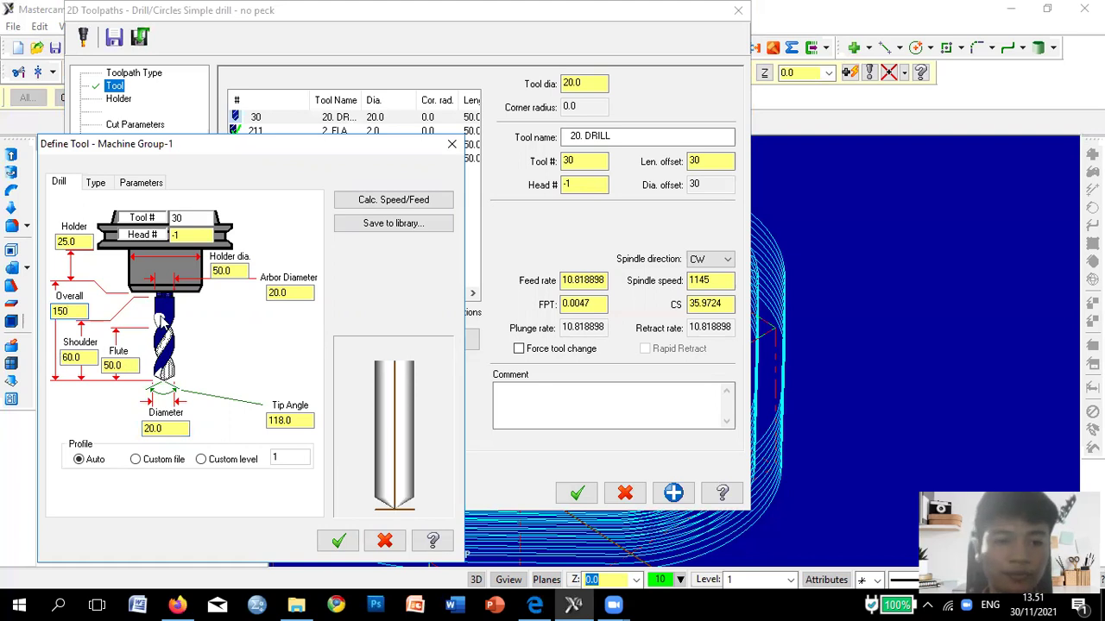
{"action": "left_click", "coordinate": [125, 366]}
{"action": "type", "text": "1"}
{"action": "left_click", "coordinate": [77, 356]}
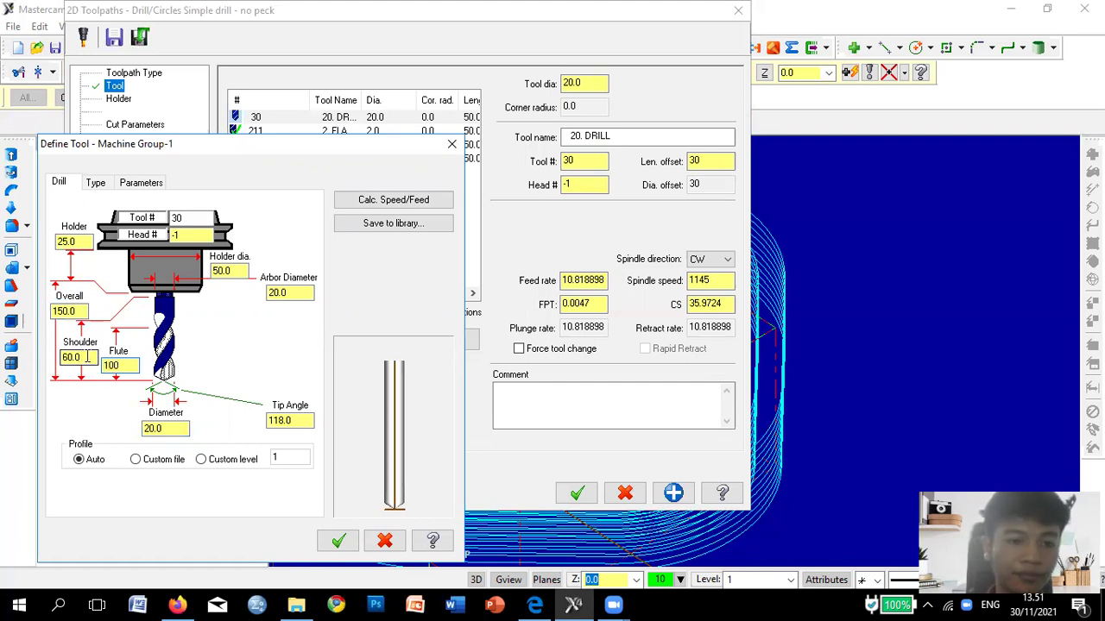
{"action": "left_click", "coordinate": [126, 365]}
{"action": "left_click_drag", "start_coordinate": [130, 365], "coordinate": [78, 383]}
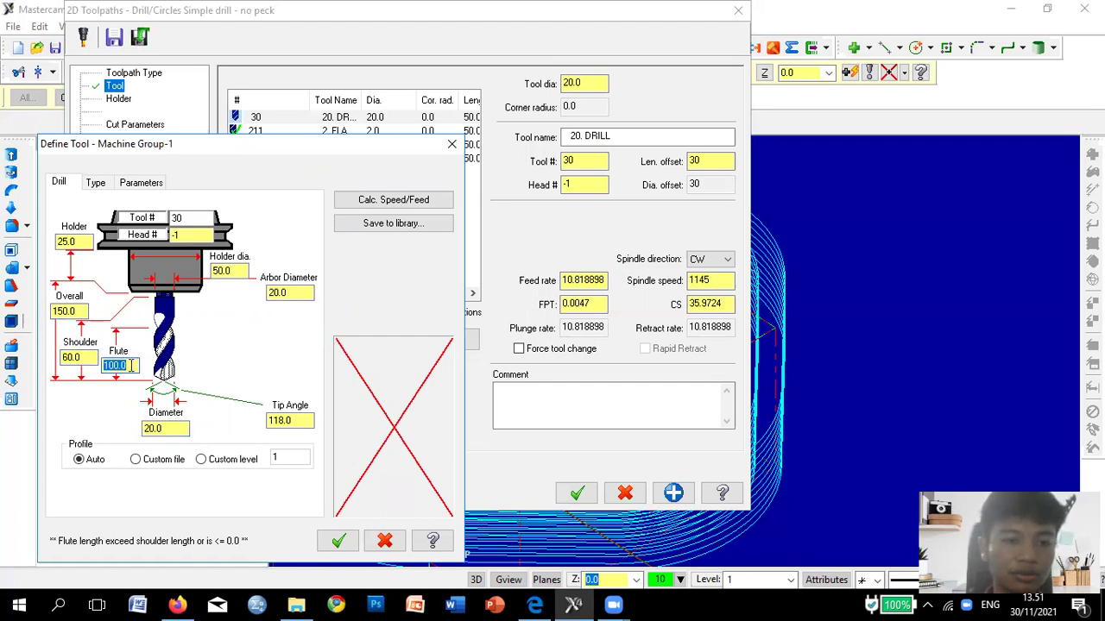
{"action": "left_click", "coordinate": [82, 361]}
{"action": "double_click", "coordinate": [82, 358]}
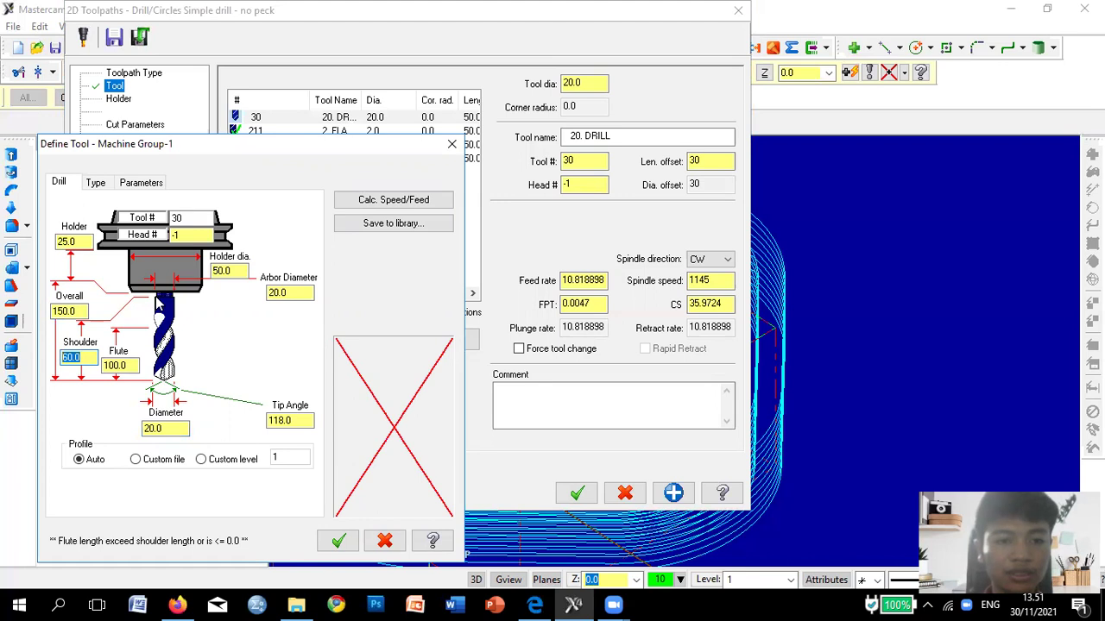
{"action": "type", "text": "120"}
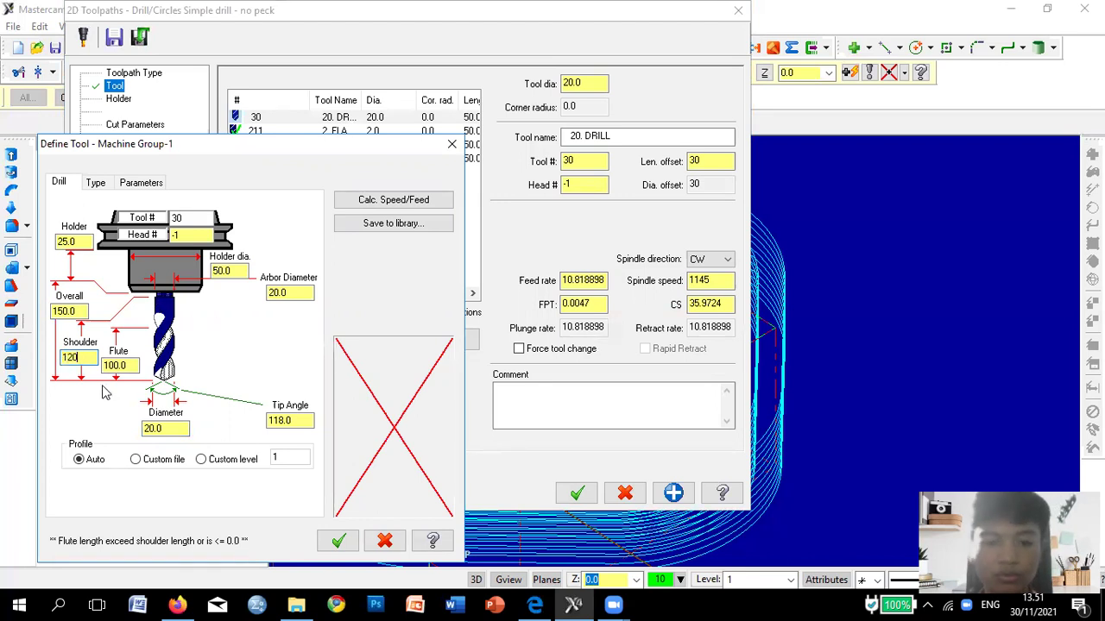
{"action": "left_click", "coordinate": [337, 540]}
Load the BT30 holder library and assign the first B2C3-0020 holder to the drill.
{"action": "left_click", "coordinate": [121, 99]}
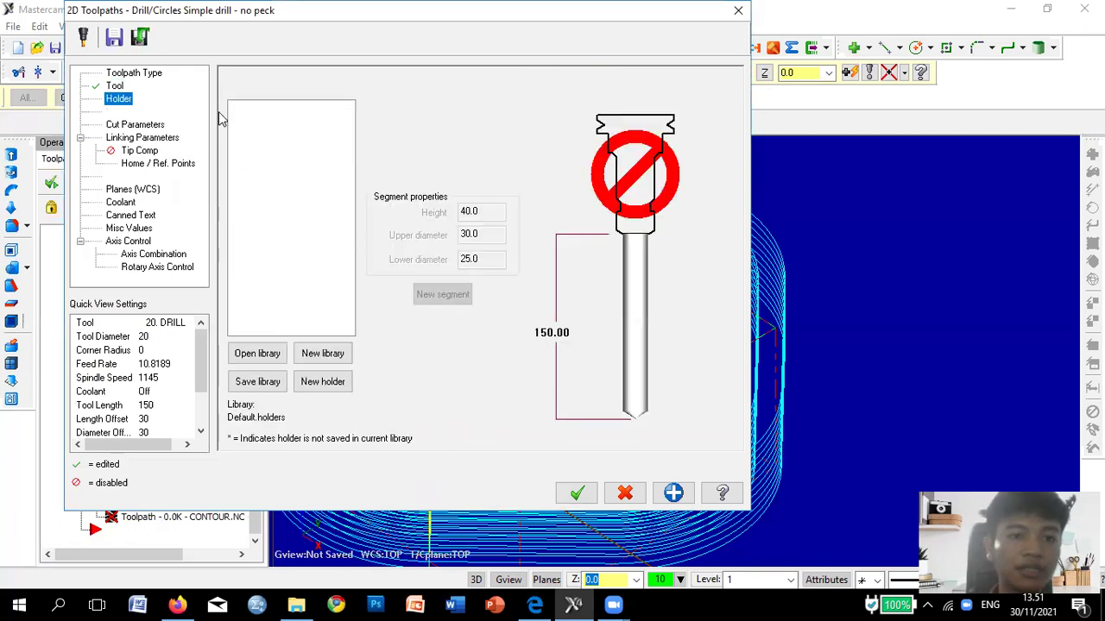
{"action": "left_click", "coordinate": [255, 355]}
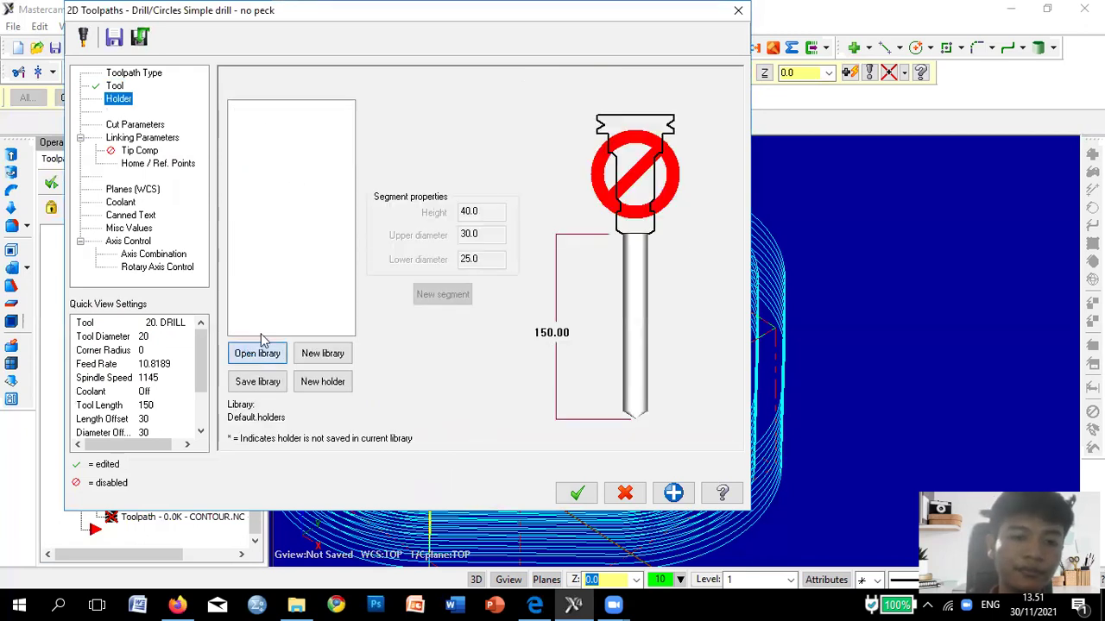
{"action": "scroll", "coordinate": [496, 349], "scroll_direction": "down", "scroll_amount": 1}
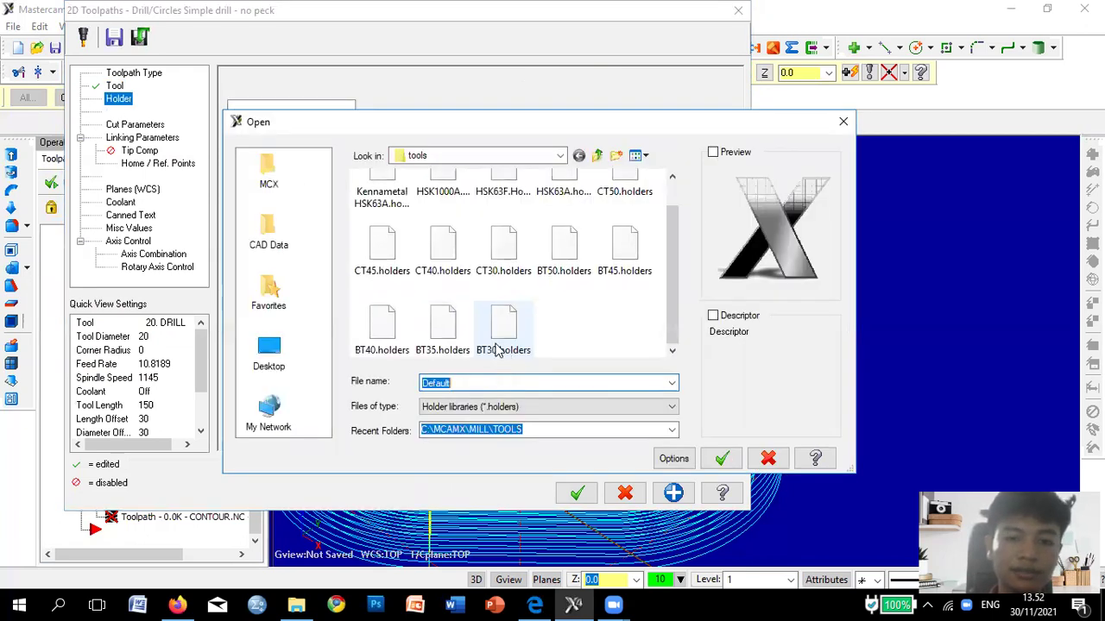
{"action": "left_click", "coordinate": [440, 323]}
{"action": "left_click", "coordinate": [508, 346]}
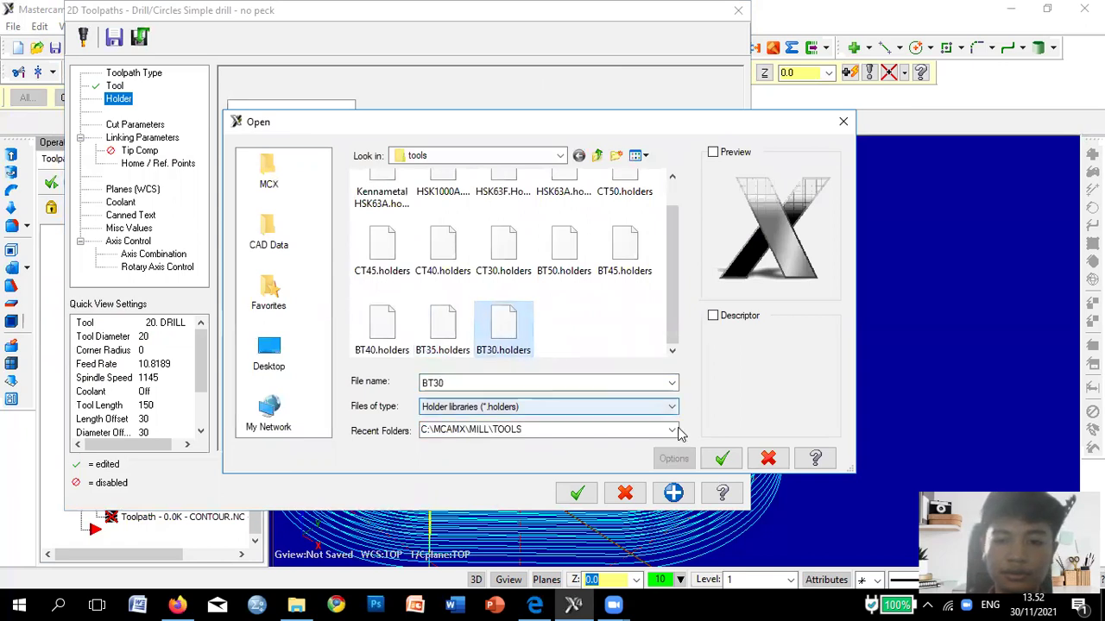
{"action": "left_click", "coordinate": [721, 458]}
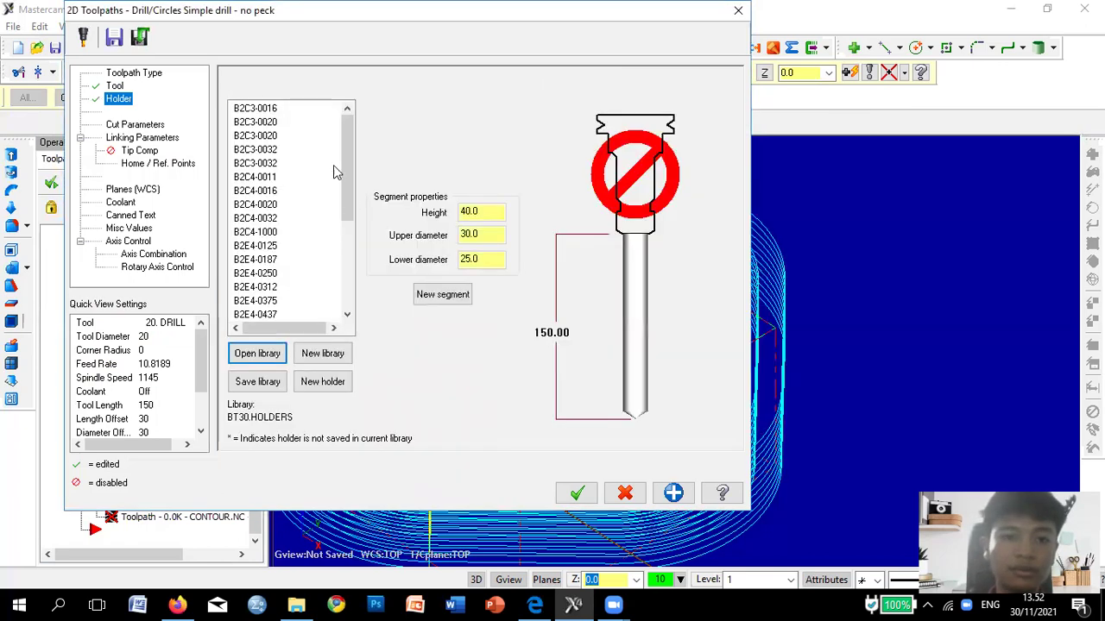
{"action": "left_click", "coordinate": [266, 126]}
{"action": "left_click", "coordinate": [270, 110]}
{"action": "left_click", "coordinate": [272, 125]}
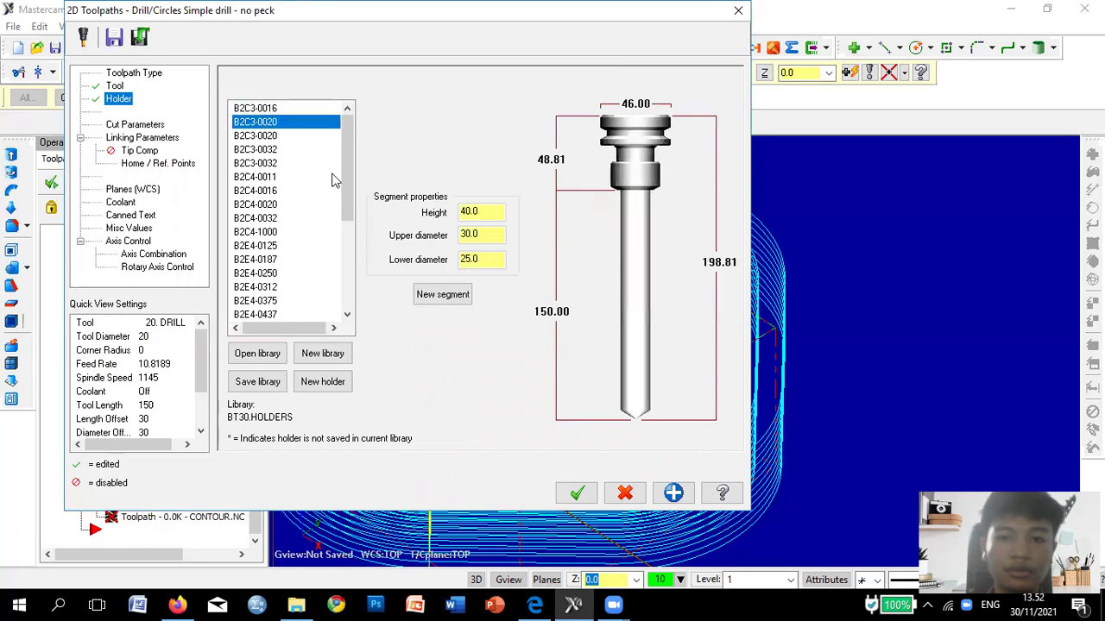
Set the drilling cycle to Drill/Counterbore in the cut parameters.
{"action": "left_click", "coordinate": [155, 125]}
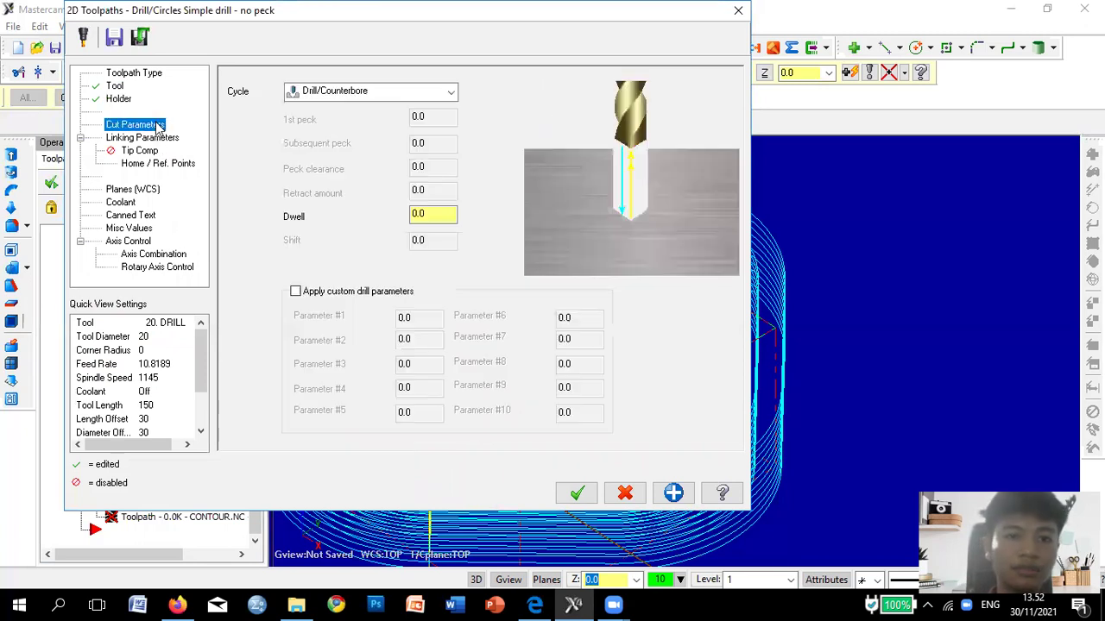
{"action": "left_click", "coordinate": [448, 92]}
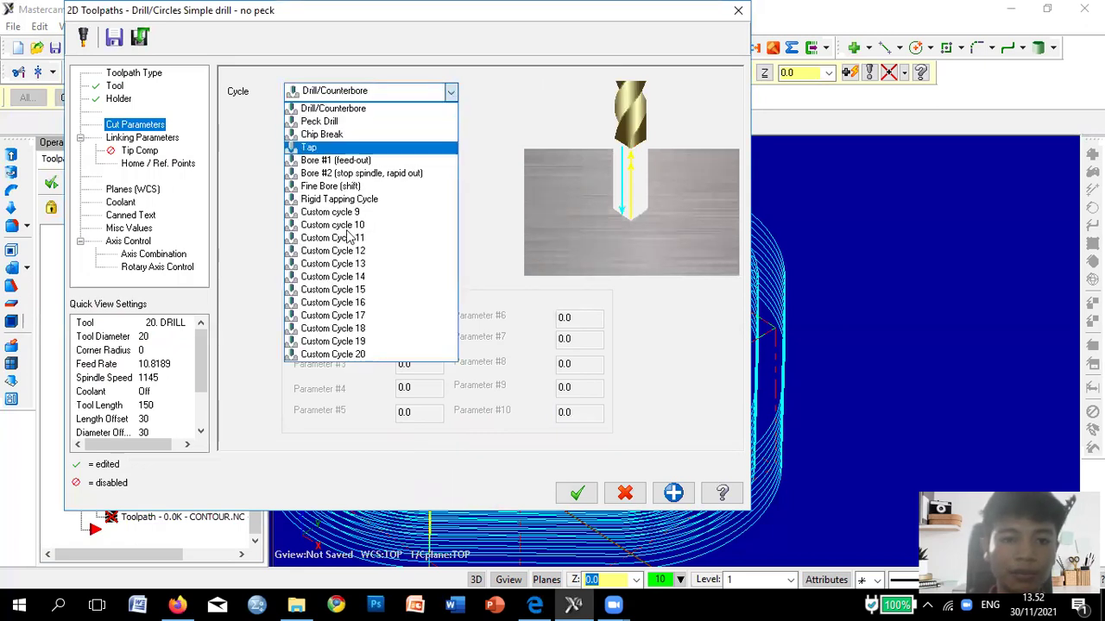
{"action": "left_click", "coordinate": [376, 109]}
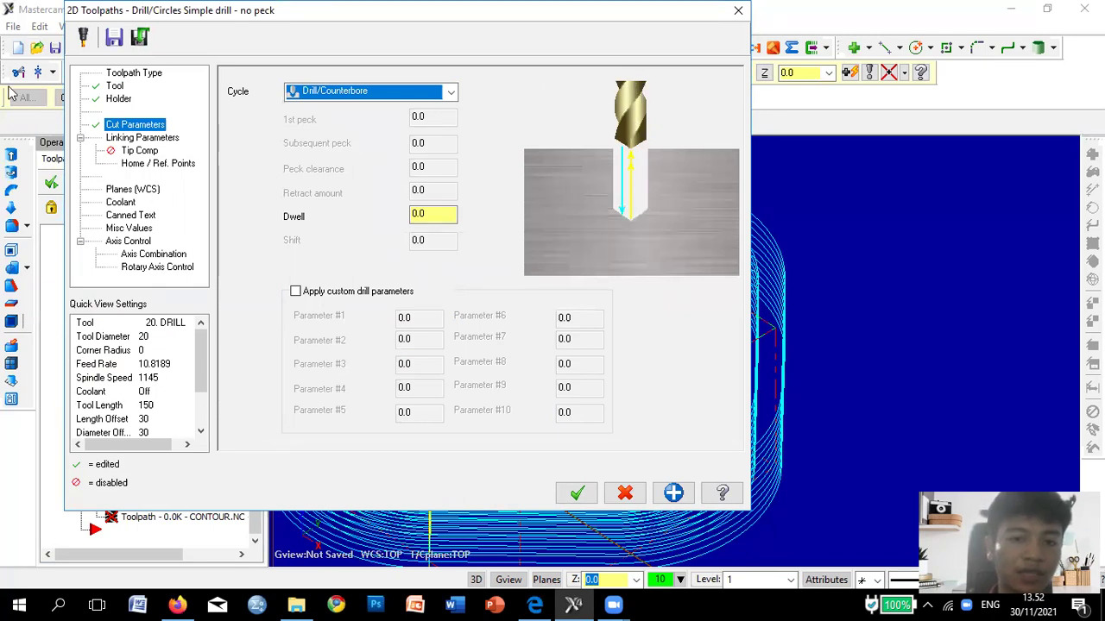
Check the part heights in the TA Milling B drawing and set the drilling depth to -105 absolute in the linking parameters.
{"action": "left_click", "coordinate": [138, 138]}
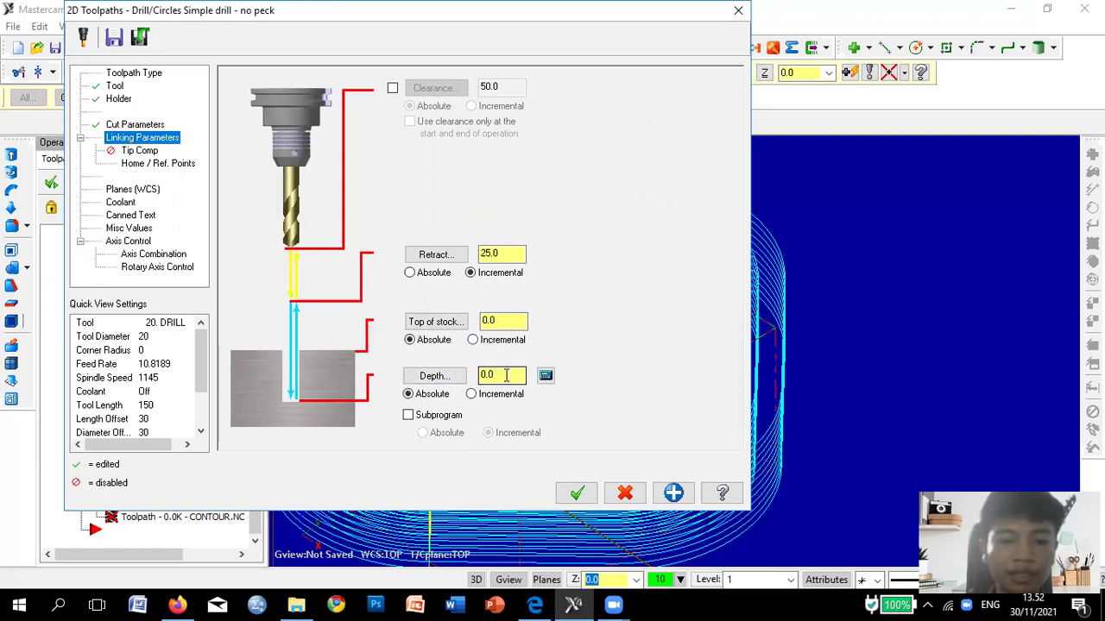
{"action": "double_click", "coordinate": [511, 375]}
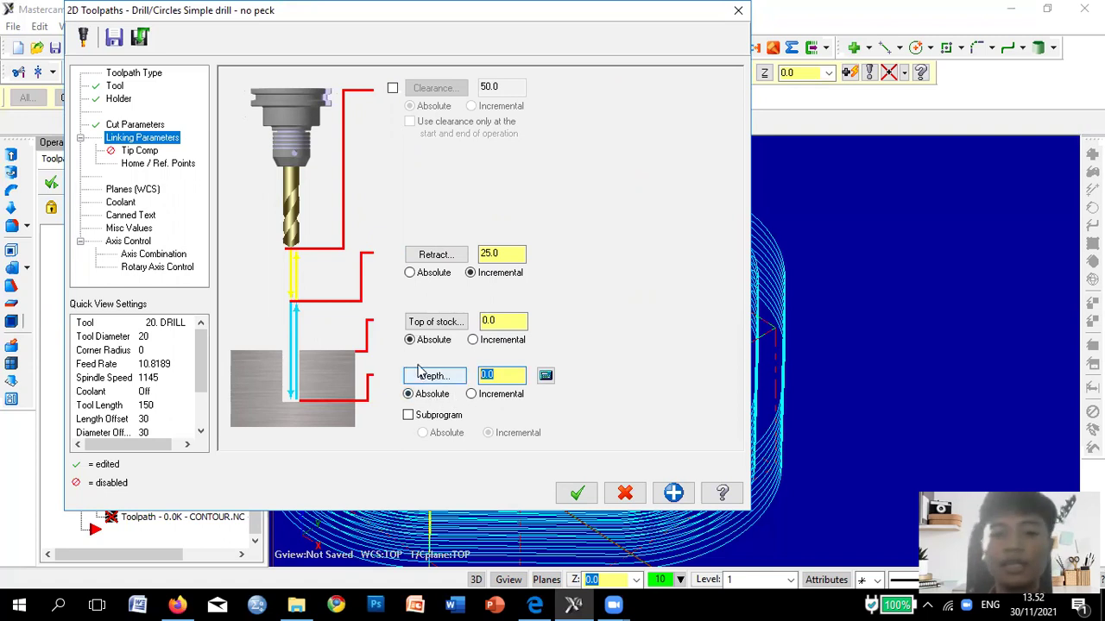
{"action": "left_click", "coordinate": [535, 604]}
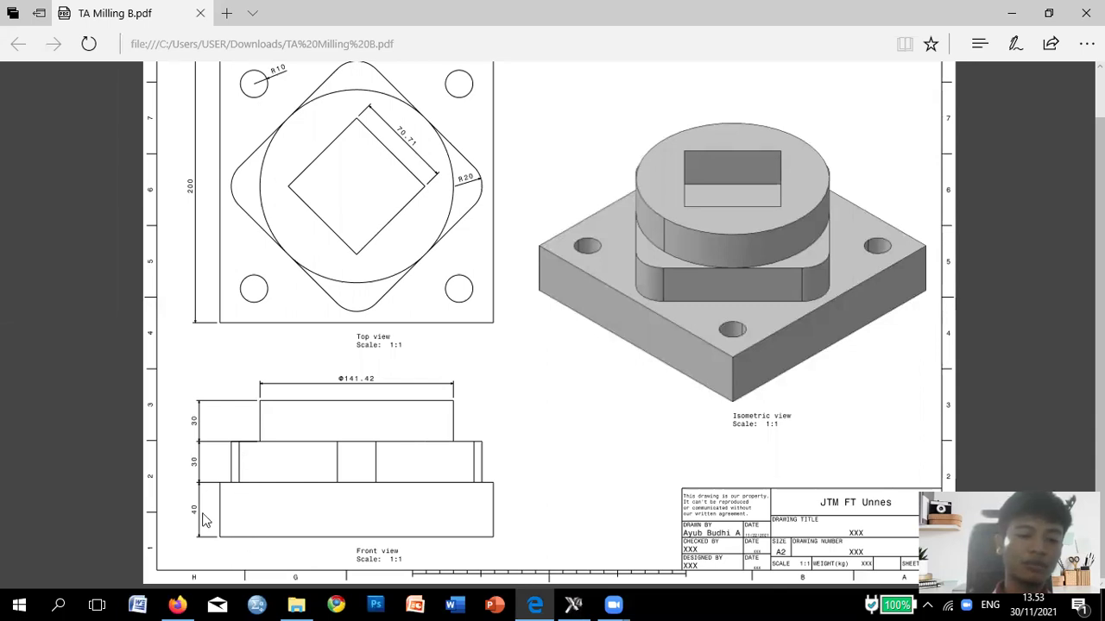
{"action": "left_click", "coordinate": [573, 604]}
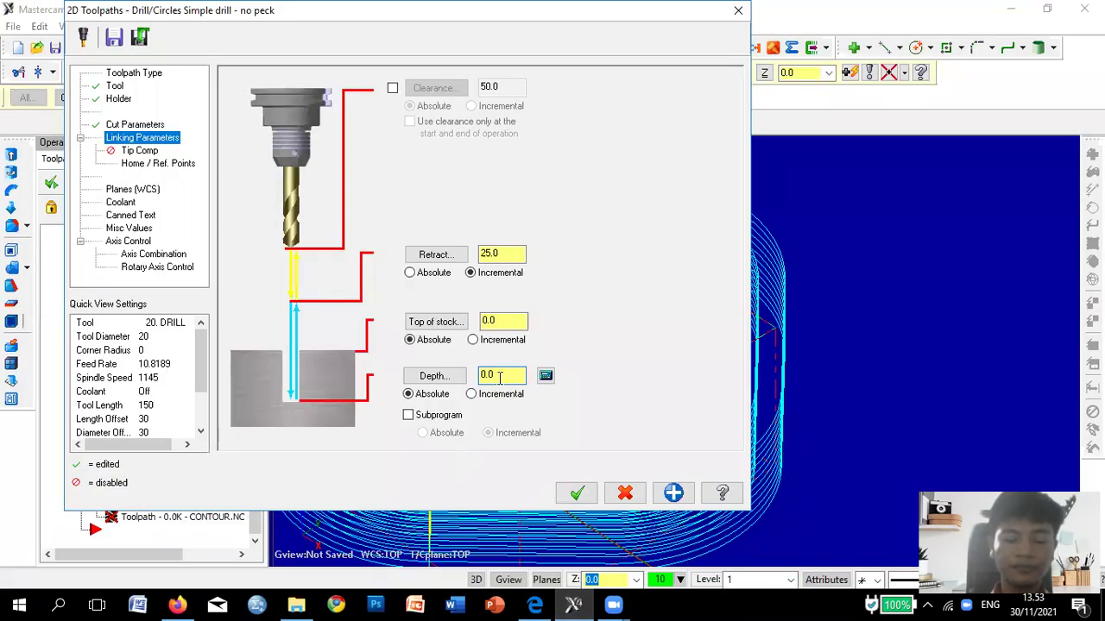
{"action": "left_click_drag", "start_coordinate": [508, 376], "coordinate": [428, 401]}
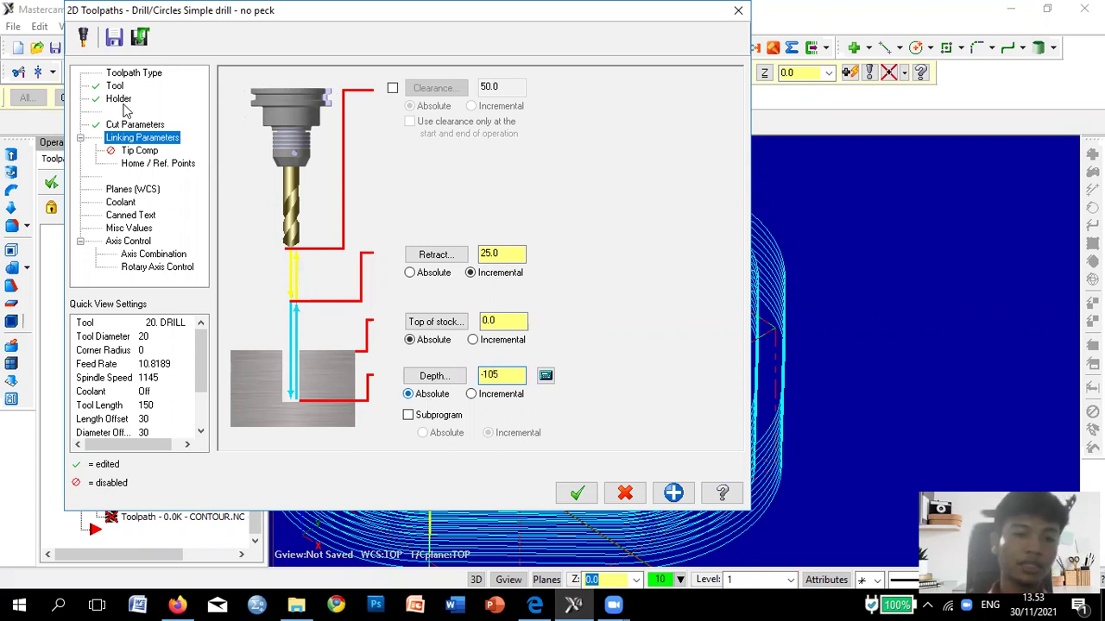
Review the remaining drill parameter pages, choose the flood coolant setting and accept the Drill/Counterbore toolpath.
{"action": "left_click", "coordinate": [148, 152]}
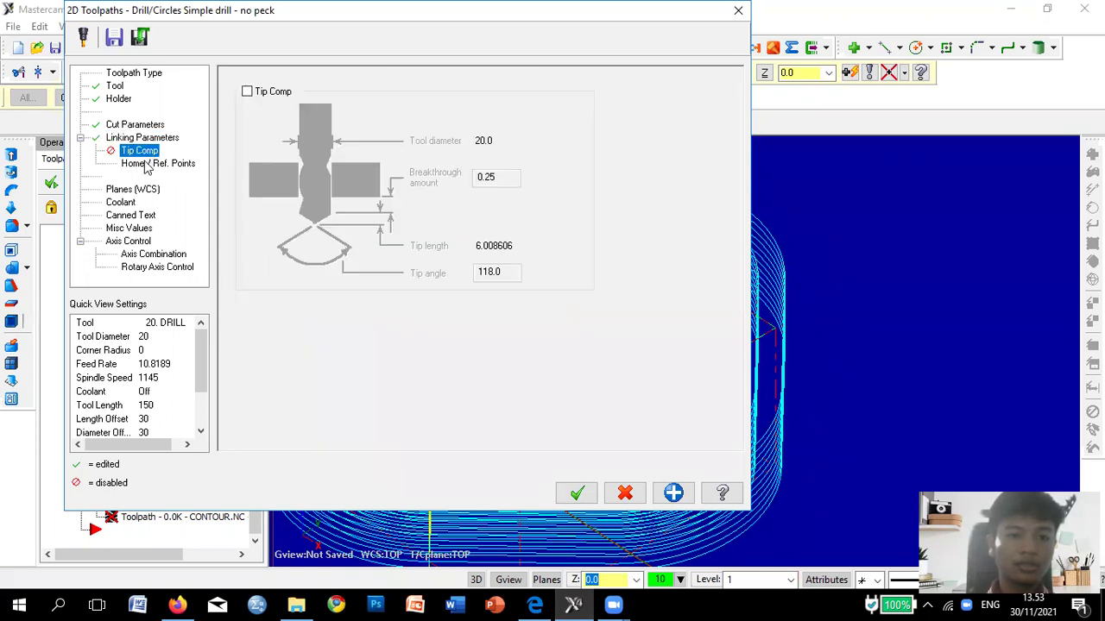
{"action": "left_click", "coordinate": [148, 164]}
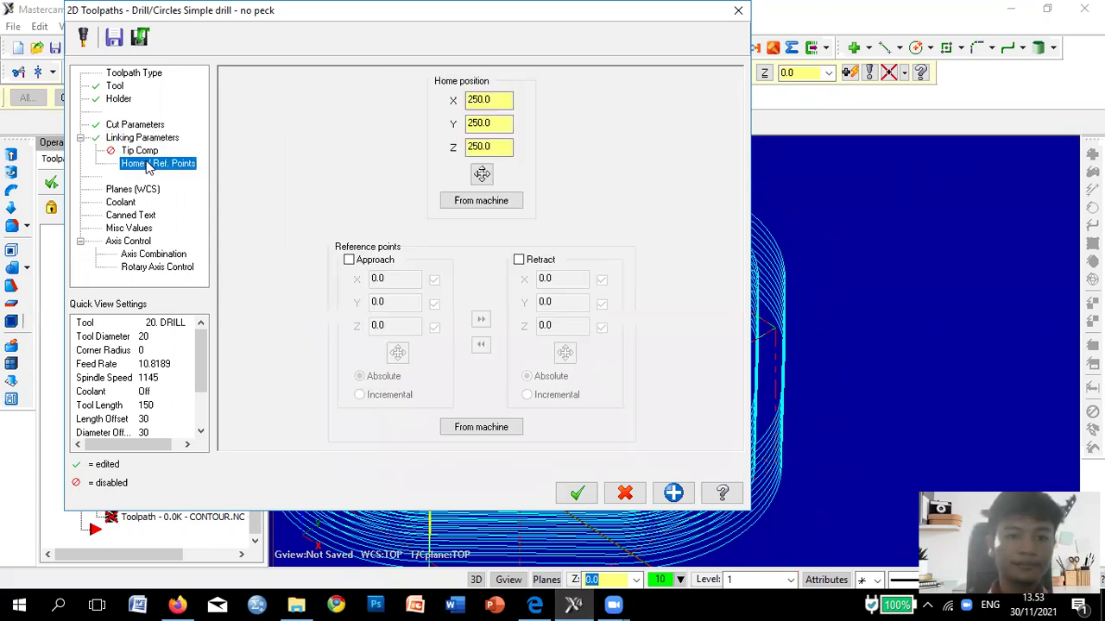
{"action": "left_click", "coordinate": [129, 204]}
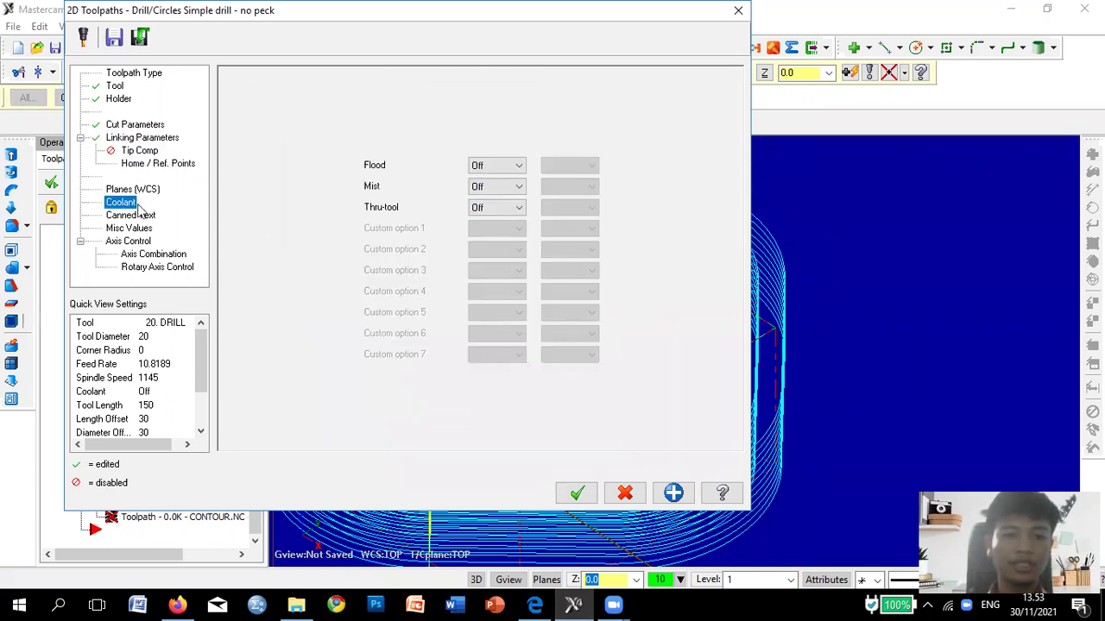
{"action": "left_click", "coordinate": [494, 166]}
{"action": "left_click", "coordinate": [499, 180]}
{"action": "left_click", "coordinate": [591, 501]}
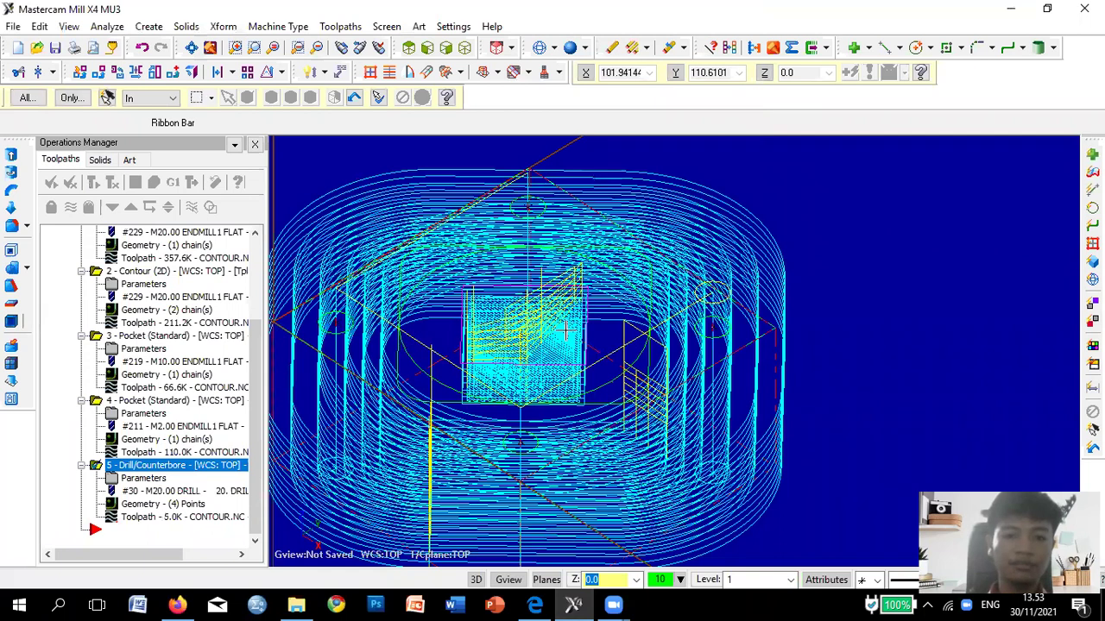
Select all five machining operations and regenerate their toolpaths.
{"action": "scroll", "coordinate": [717, 306], "scroll_direction": "down", "scroll_amount": 1}
{"action": "scroll", "coordinate": [718, 307], "scroll_direction": "down", "scroll_amount": 2}
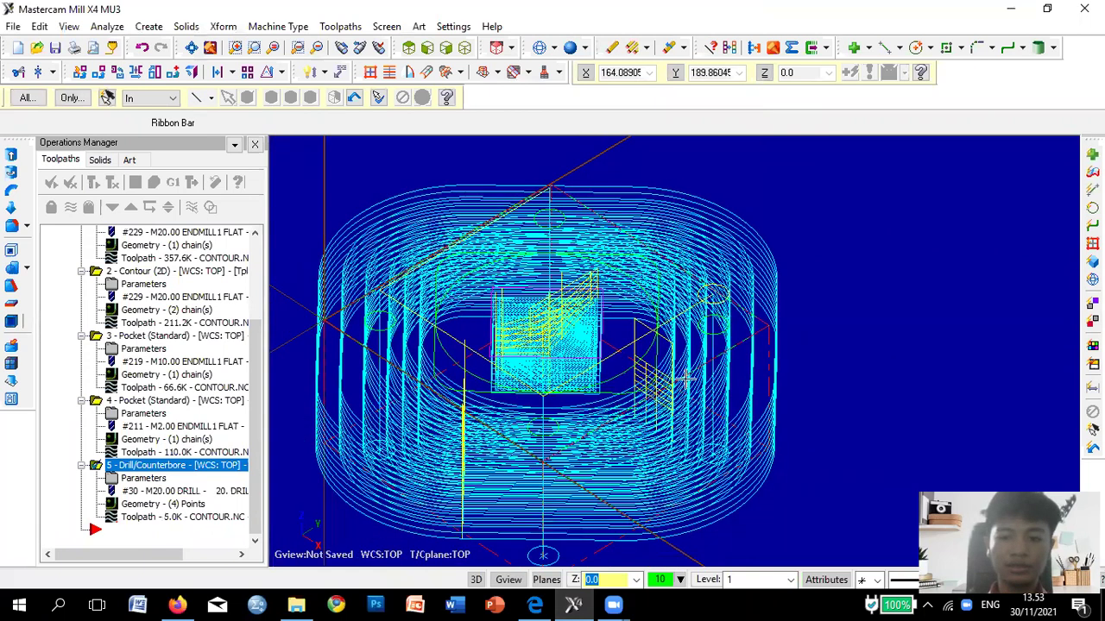
{"action": "scroll", "coordinate": [538, 490], "scroll_direction": "up", "scroll_amount": 1}
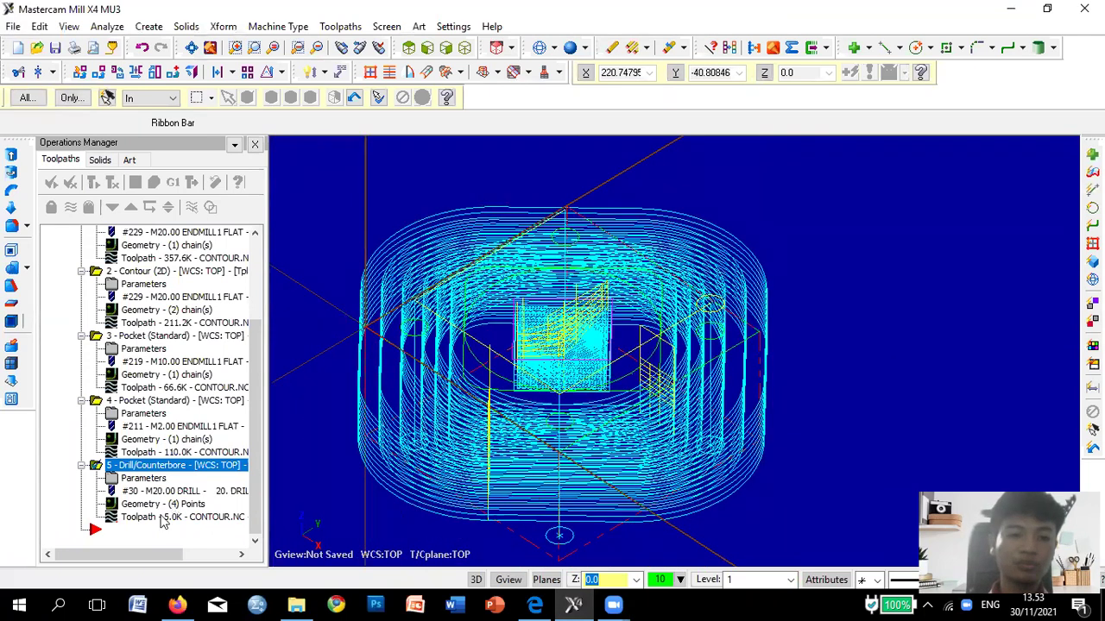
{"action": "scroll", "coordinate": [552, 402], "scroll_direction": "down", "scroll_amount": 3}
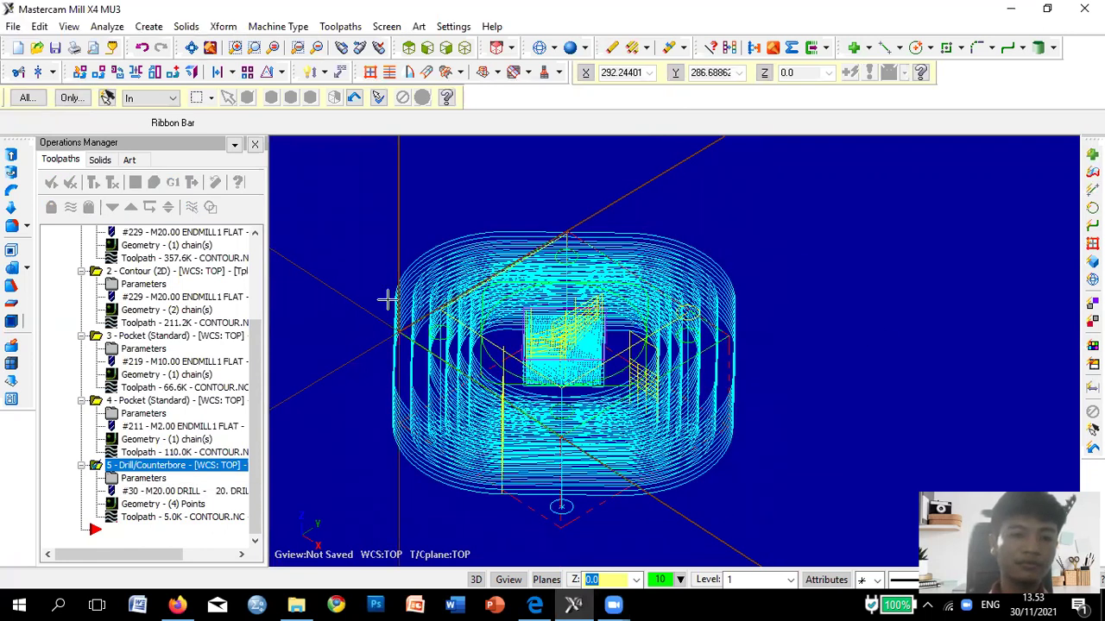
{"action": "left_click", "coordinate": [51, 182]}
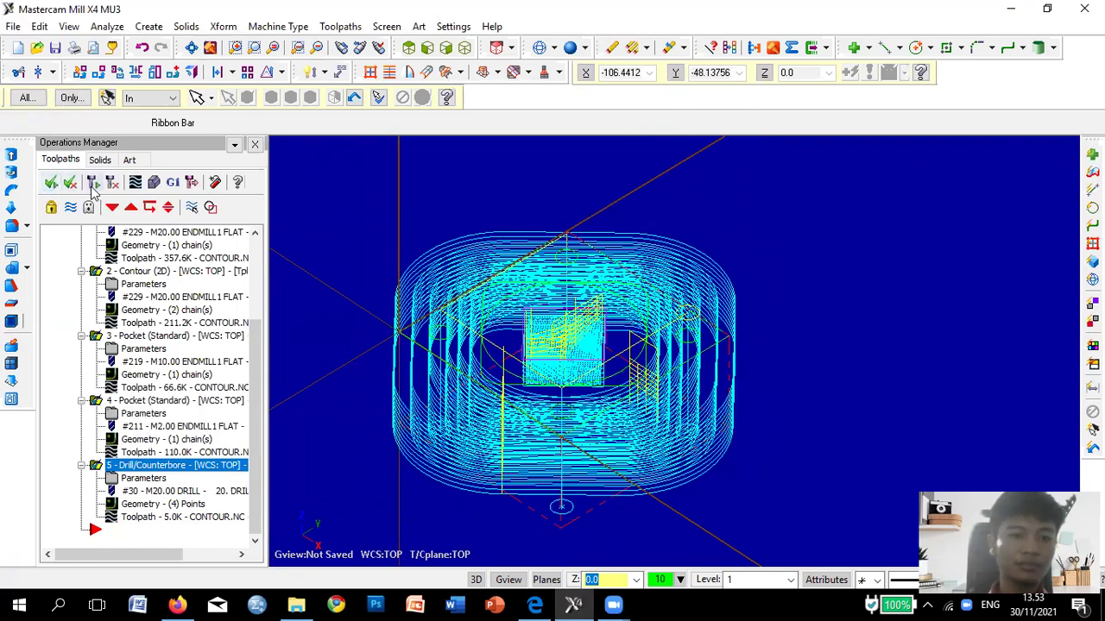
{"action": "left_click", "coordinate": [94, 182]}
Run the solid verification of all operations with 100 moves per step and 100 moves per refresh.
{"action": "left_click", "coordinate": [151, 182]}
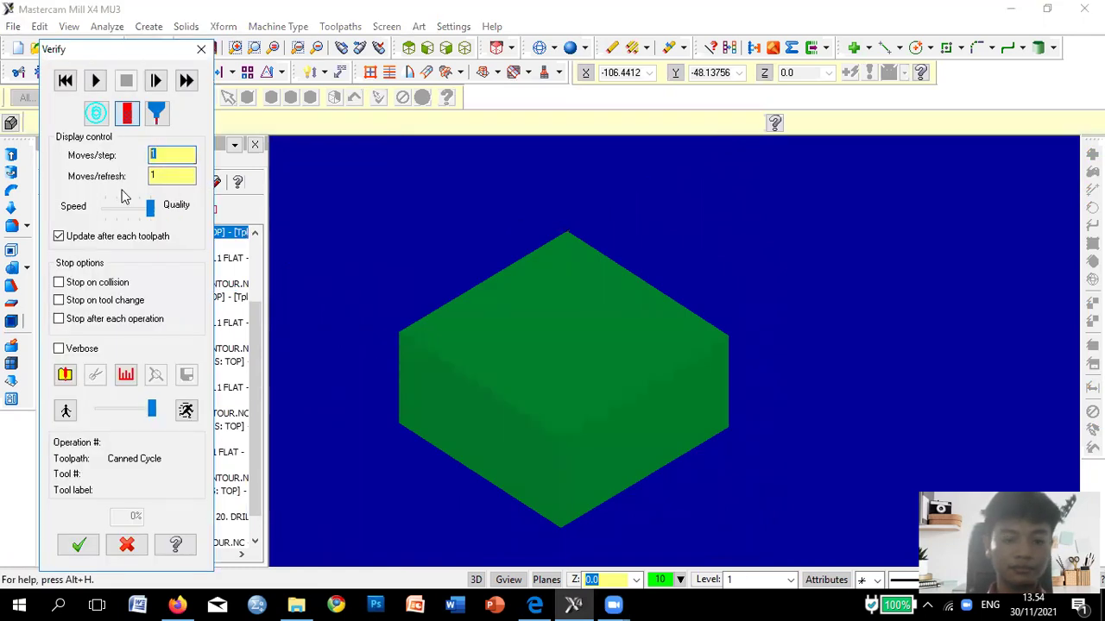
{"action": "type", "text": "00"}
{"action": "key", "text": "Tab"}
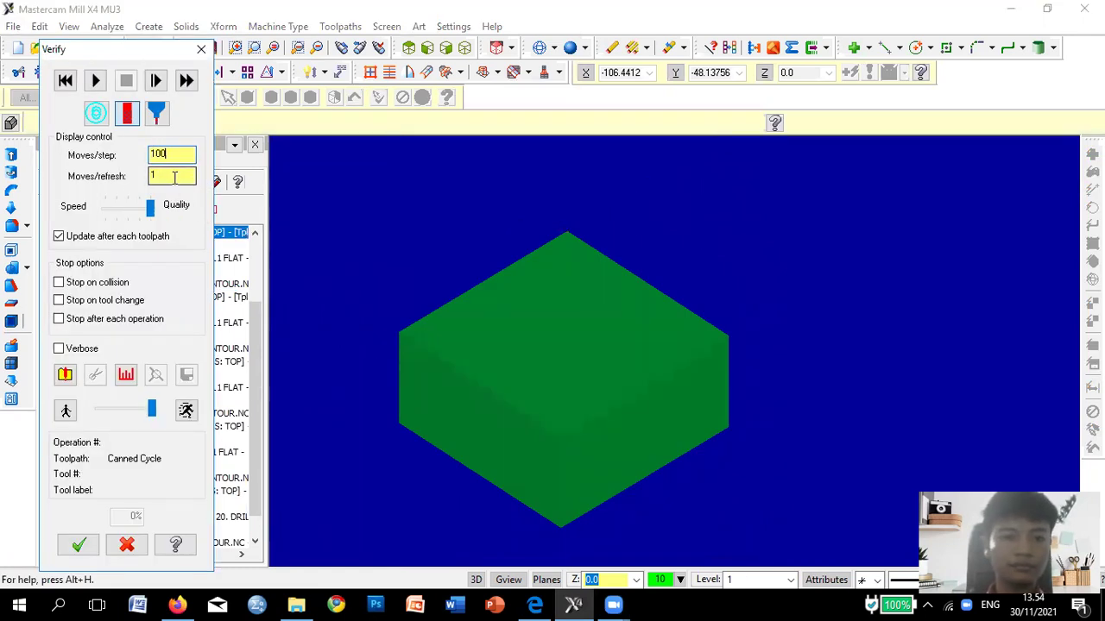
{"action": "type", "text": "00"}
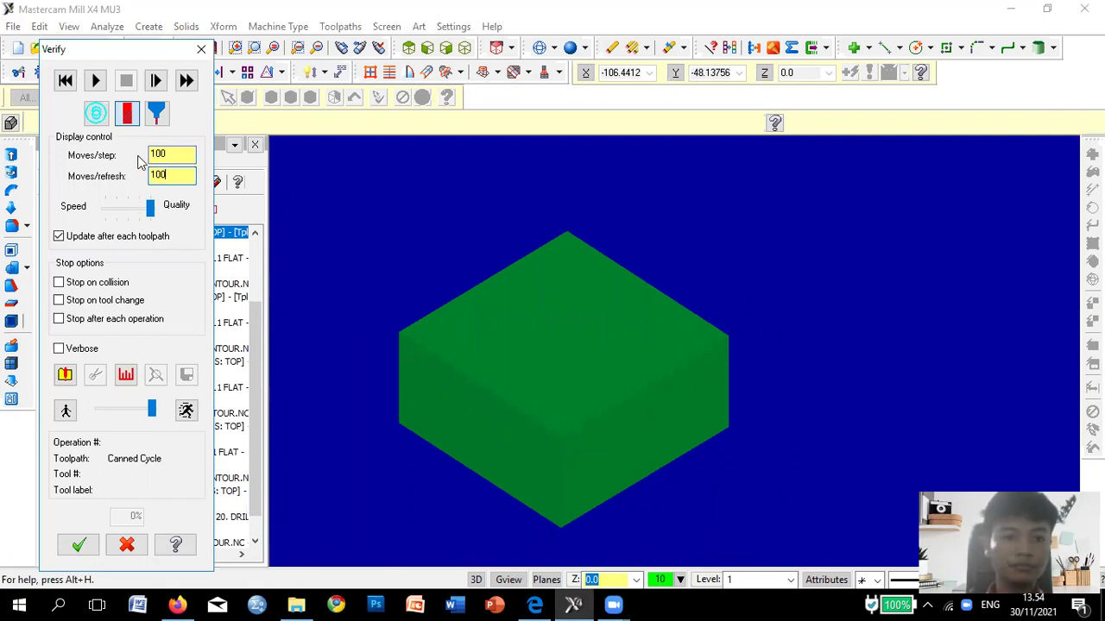
{"action": "left_click", "coordinate": [96, 81]}
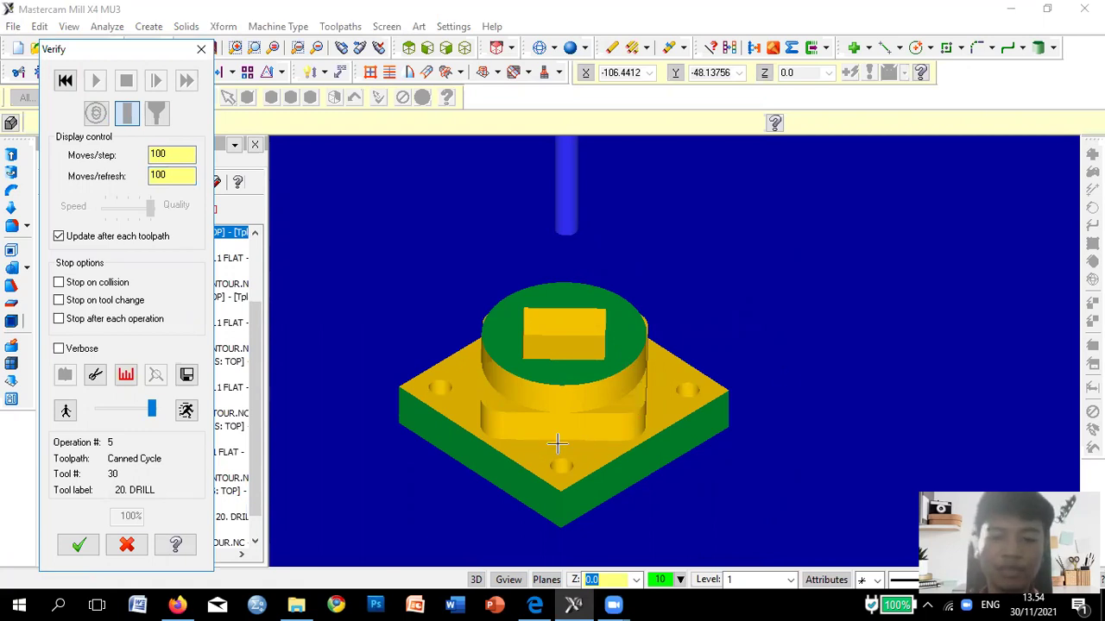
{"action": "left_click", "coordinate": [90, 549]}
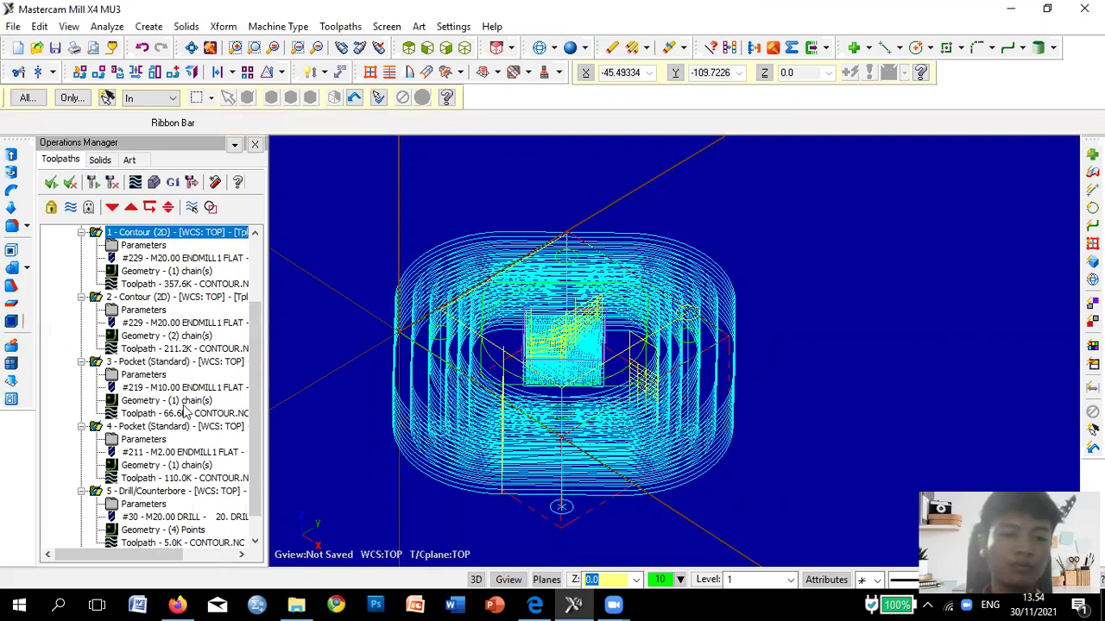
Post-process all operations to an NC file with the .NC extension, with the Ask and Edit options enabled.
{"action": "scroll", "coordinate": [186, 393], "scroll_direction": "down", "scroll_amount": 1}
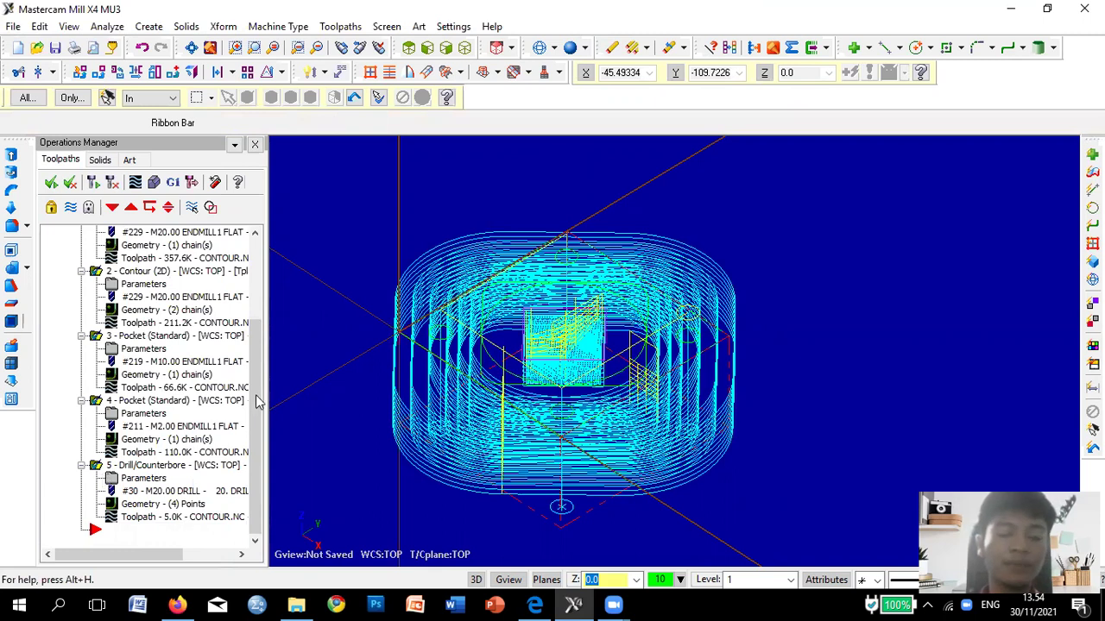
{"action": "left_click_drag", "start_coordinate": [257, 397], "coordinate": [272, 334]}
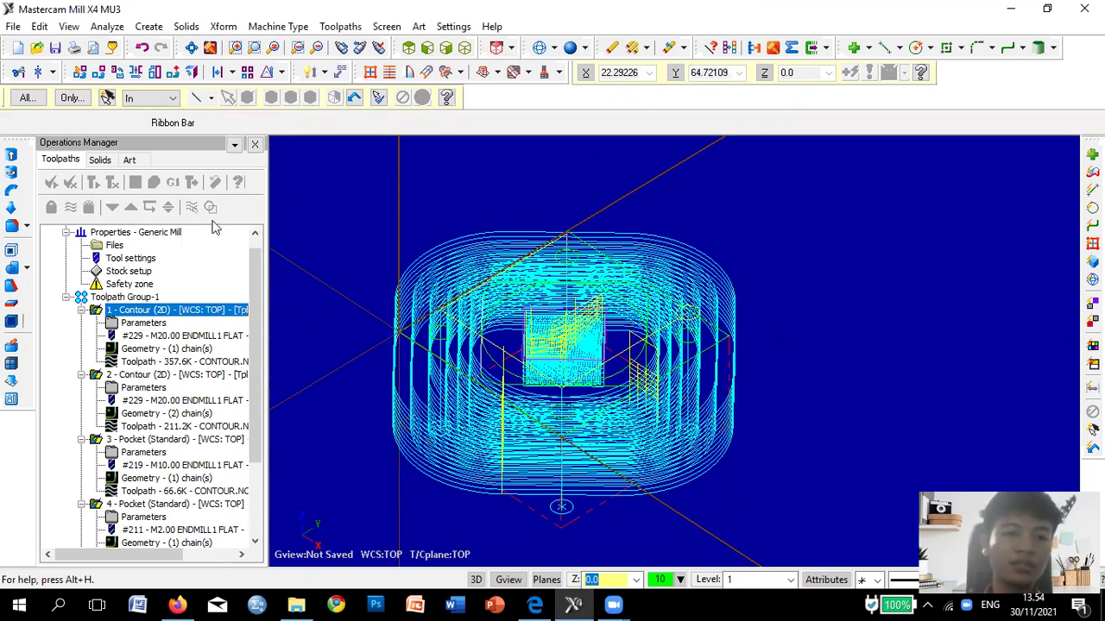
{"action": "left_click", "coordinate": [173, 183]}
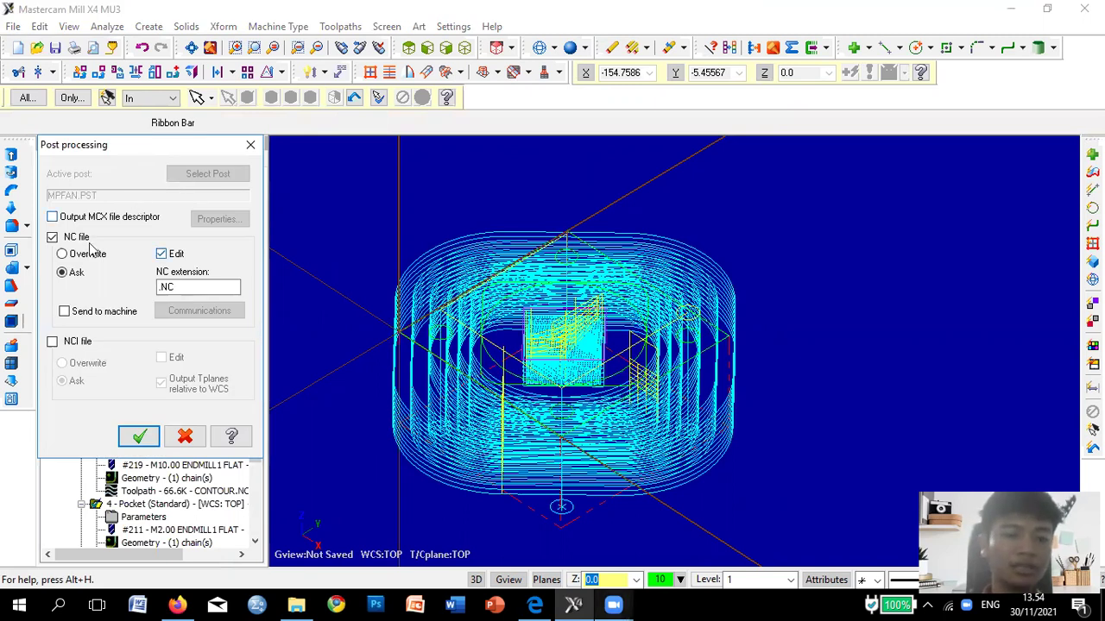
{"action": "left_click", "coordinate": [139, 438]}
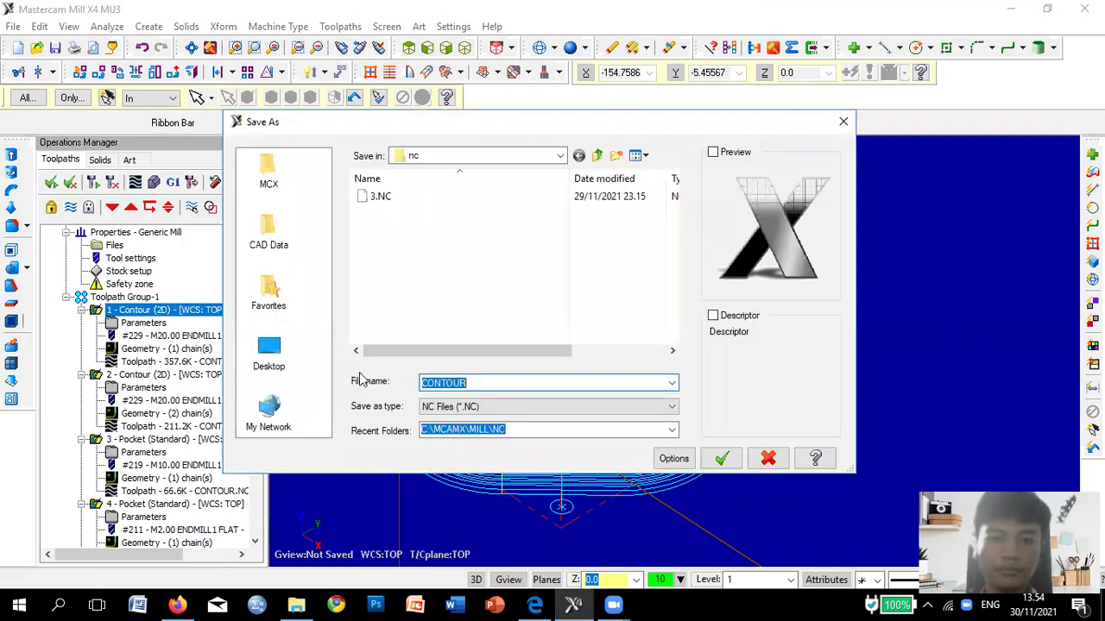
Save the NC file as simulasi in the folder D:\KULIAH LULUS CEPET\SEMESTER 5\CNC I\video.
{"action": "left_click", "coordinate": [662, 407]}
{"action": "left_click", "coordinate": [660, 414]}
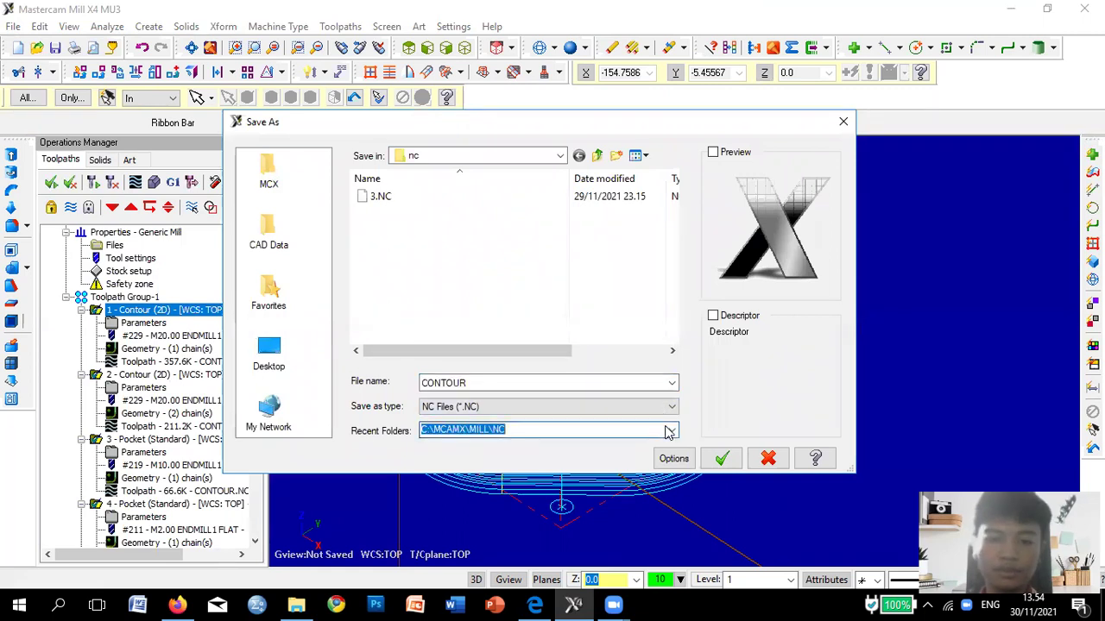
{"action": "left_click", "coordinate": [673, 431]}
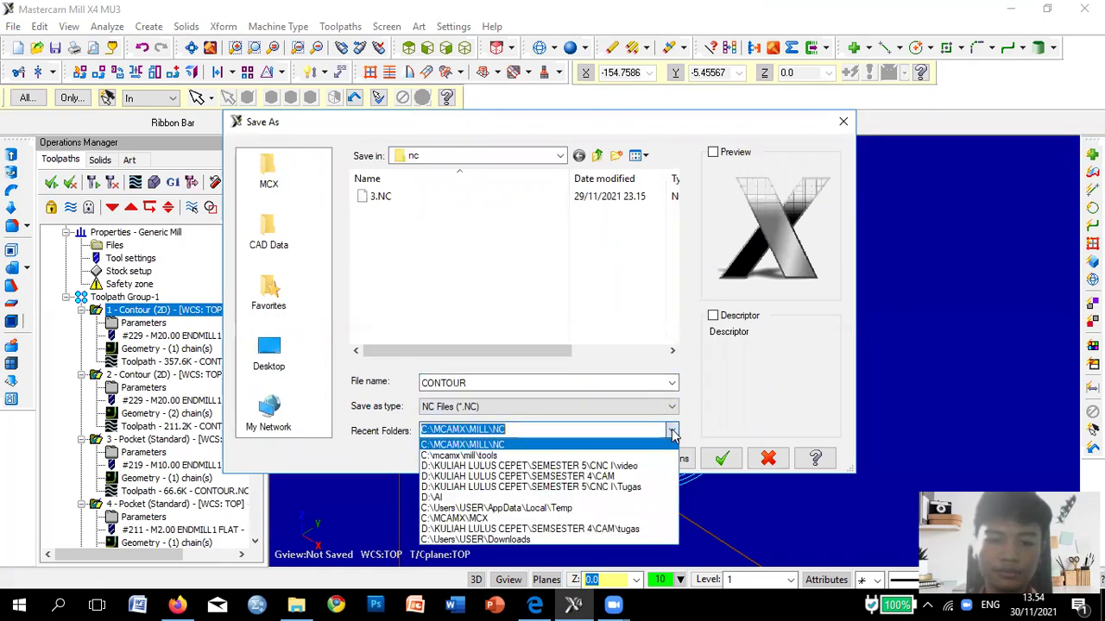
{"action": "left_click", "coordinate": [516, 467]}
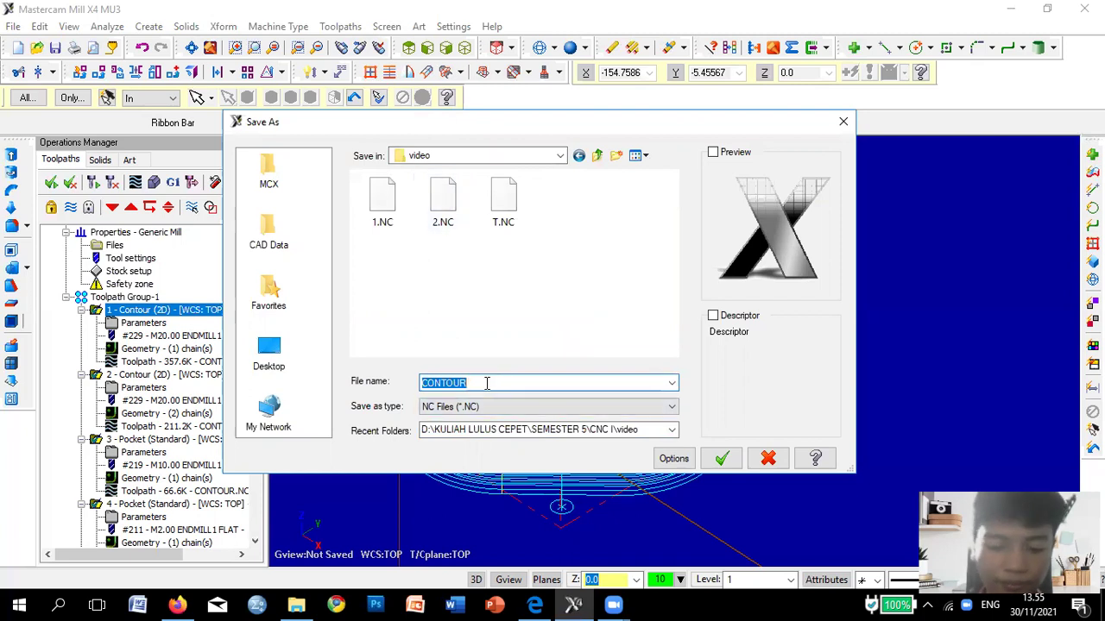
{"action": "type", "text": "a"}
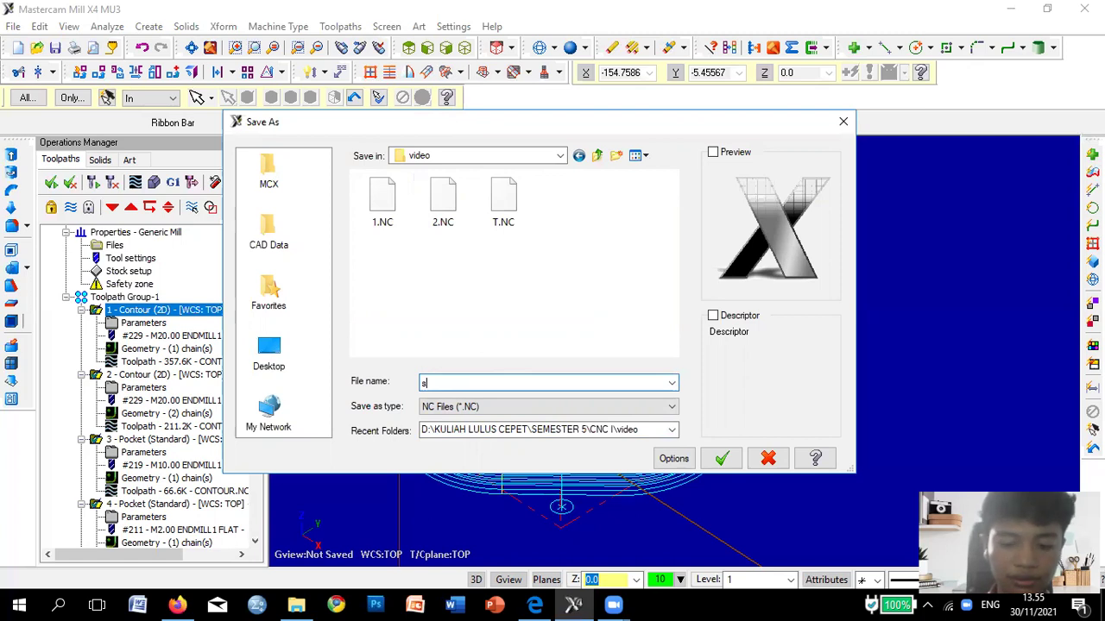
{"action": "type", "text": "imulasi"}
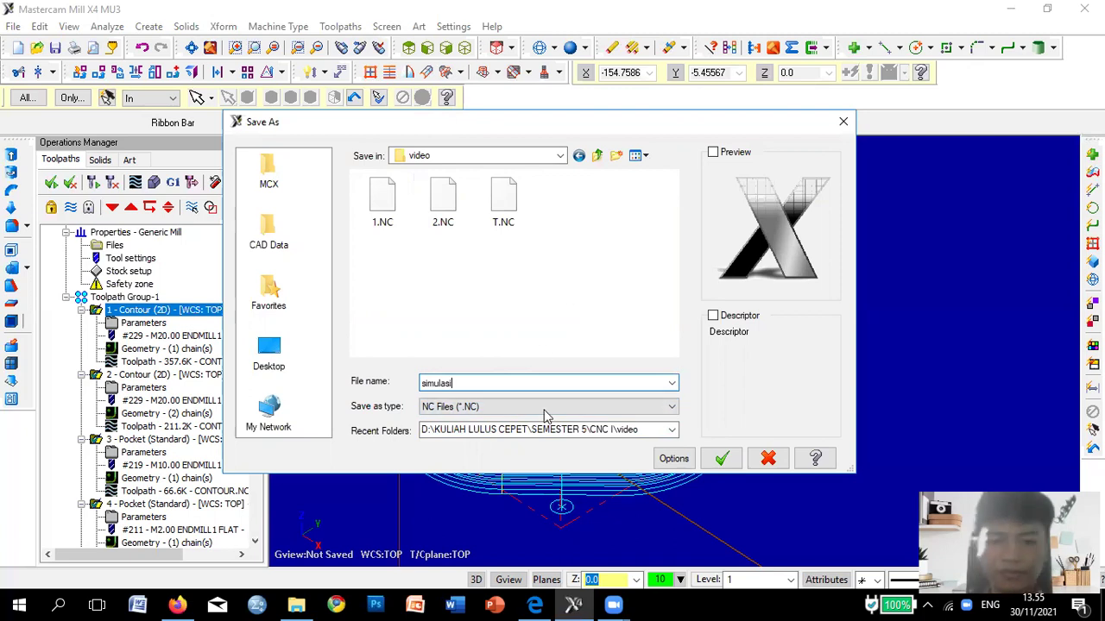
{"action": "left_click", "coordinate": [721, 459]}
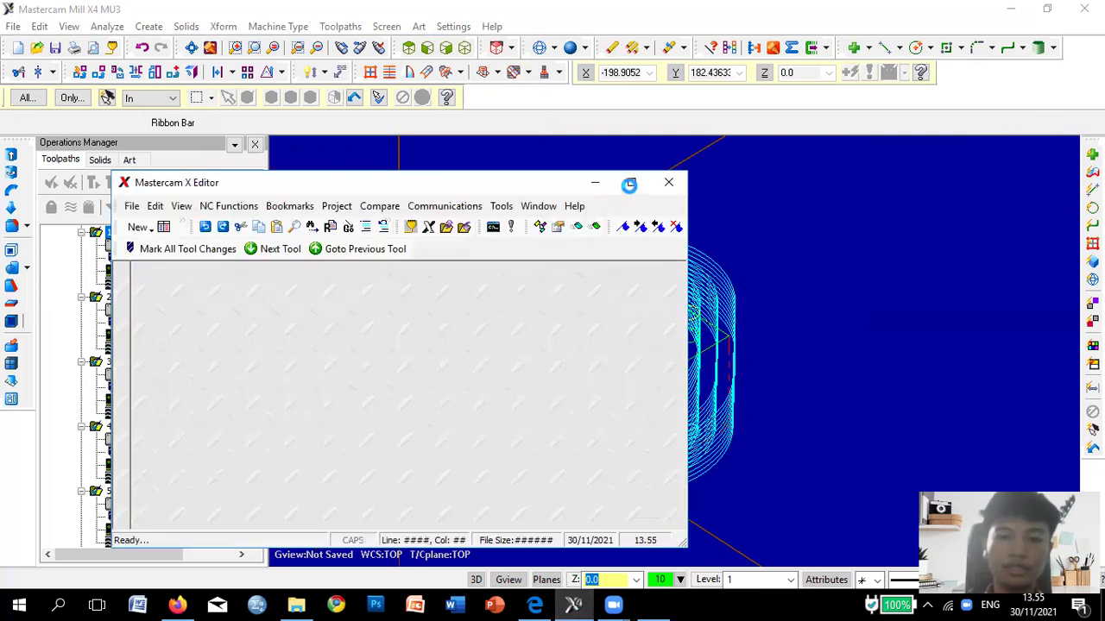
Maximize the NC editor window and look over the header and tool list of the posted program.
{"action": "left_click", "coordinate": [632, 184]}
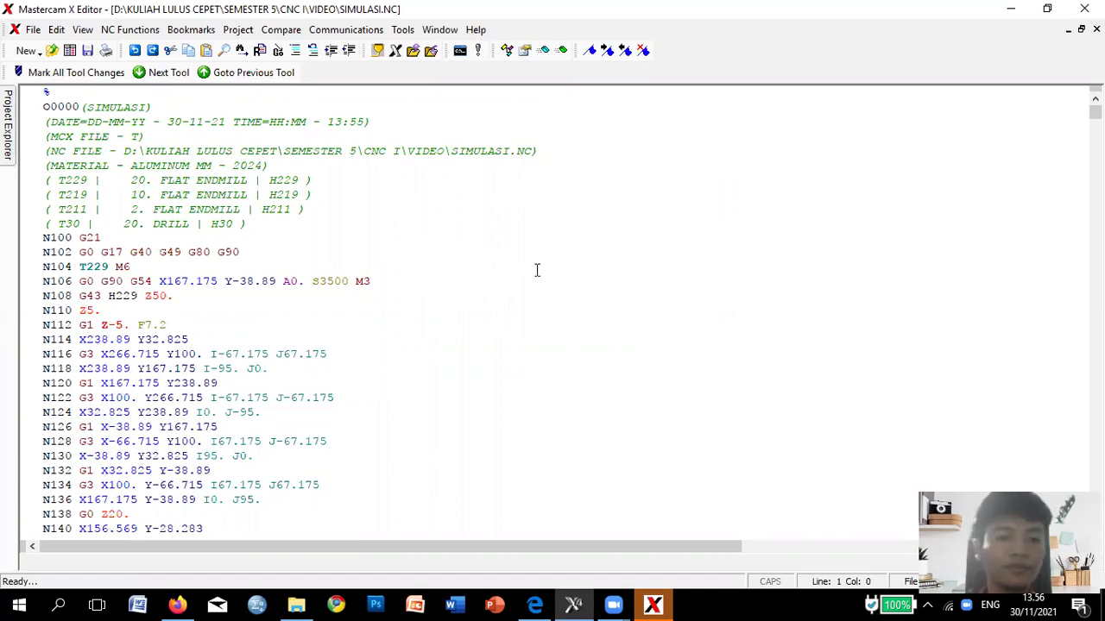
{"action": "left_click", "coordinate": [616, 275]}
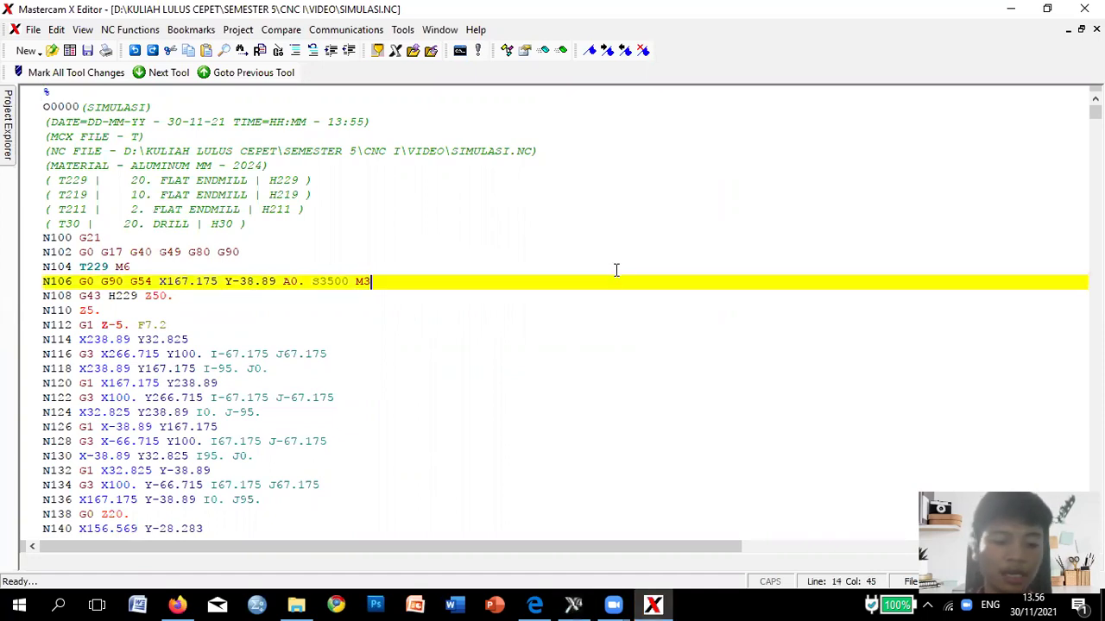
{"action": "left_click", "coordinate": [617, 226]}
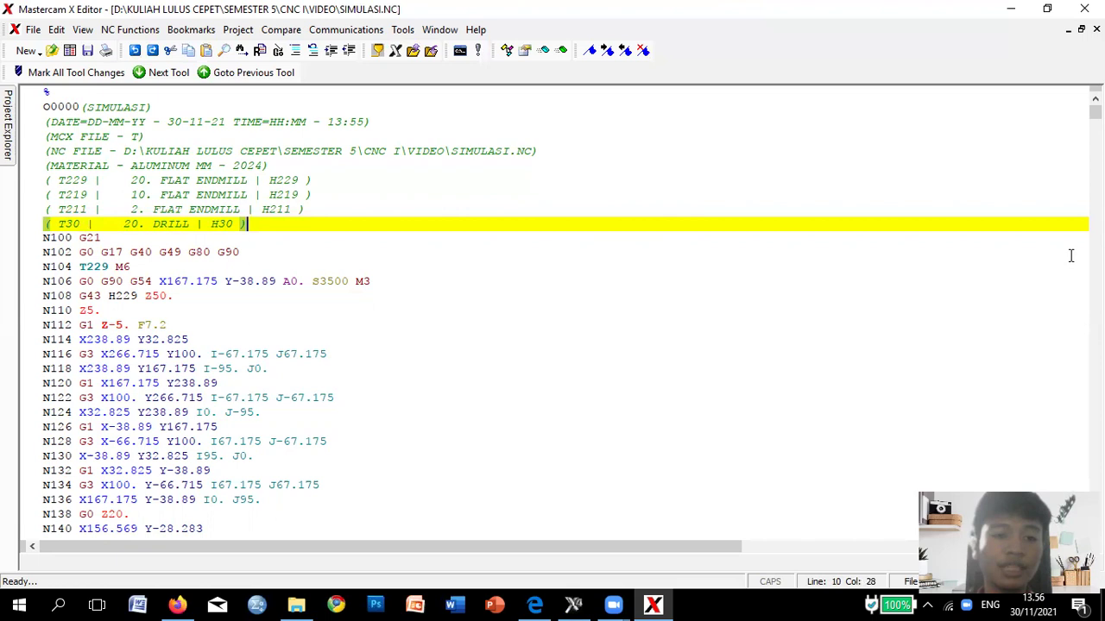
{"action": "left_click", "coordinate": [795, 198]}
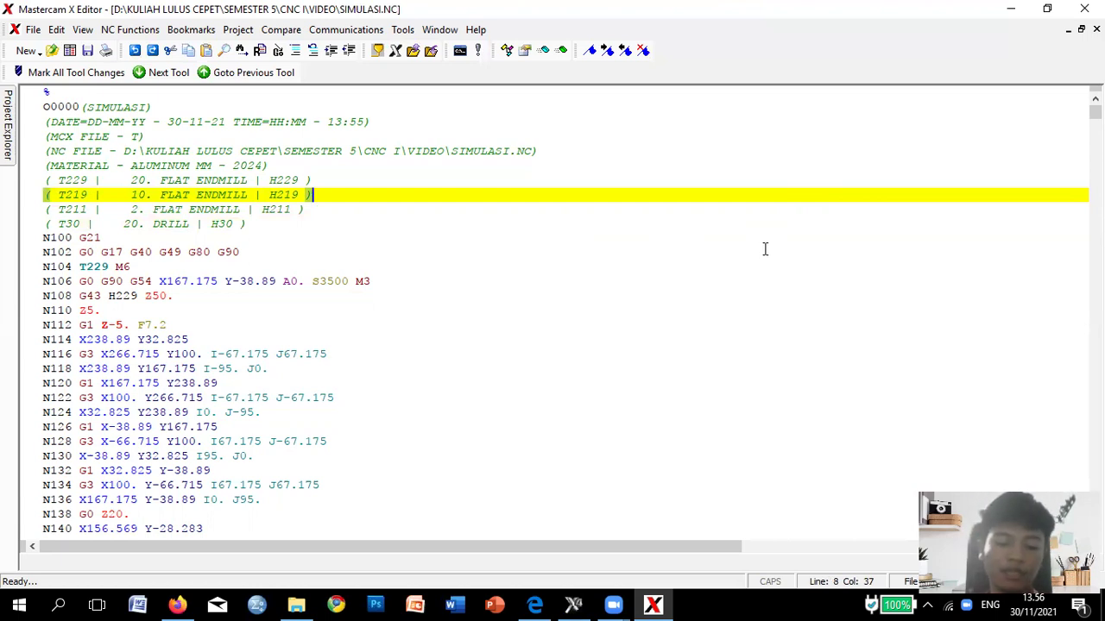
Find the first G43 code and delete its whole block N108, leaving no blank line.
{"action": "key", "text": "ctrl+f"}
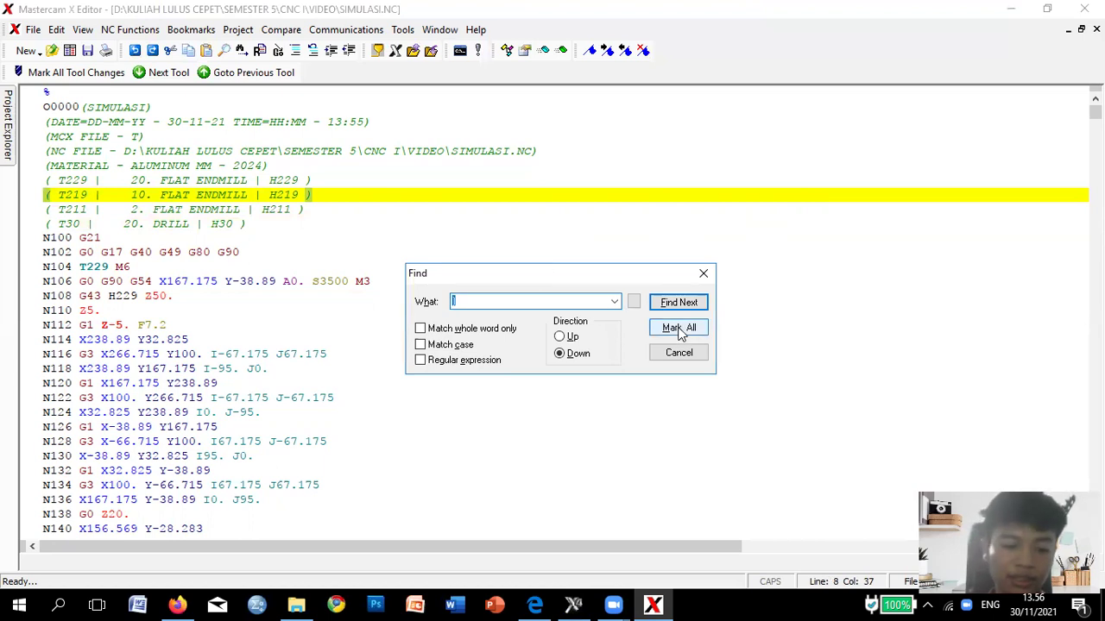
{"action": "type", "text": "G"}
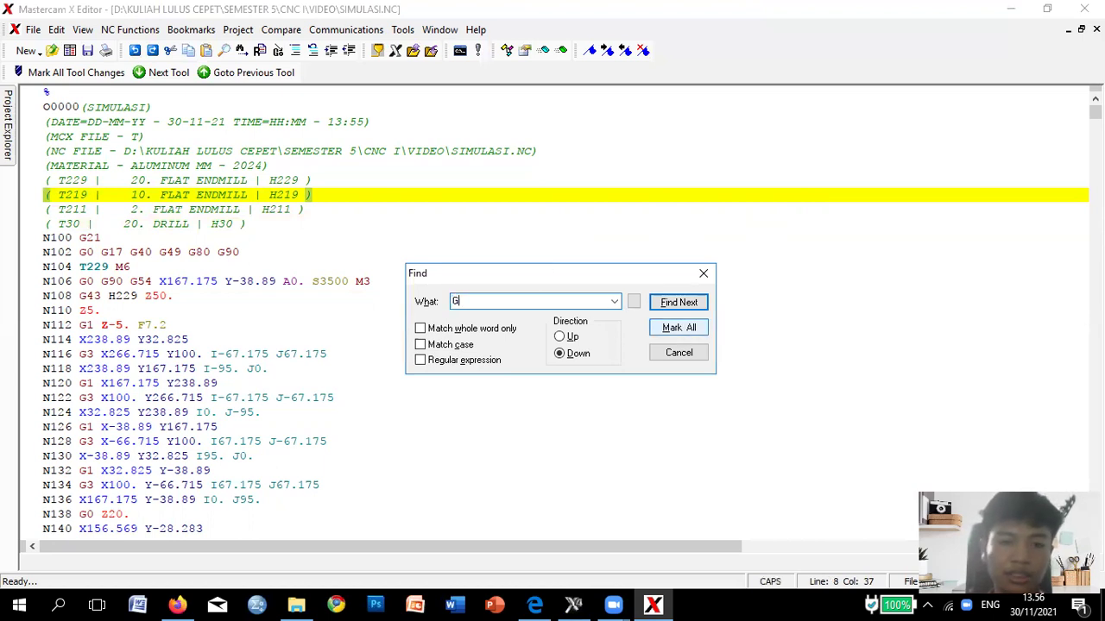
{"action": "type", "text": "43"}
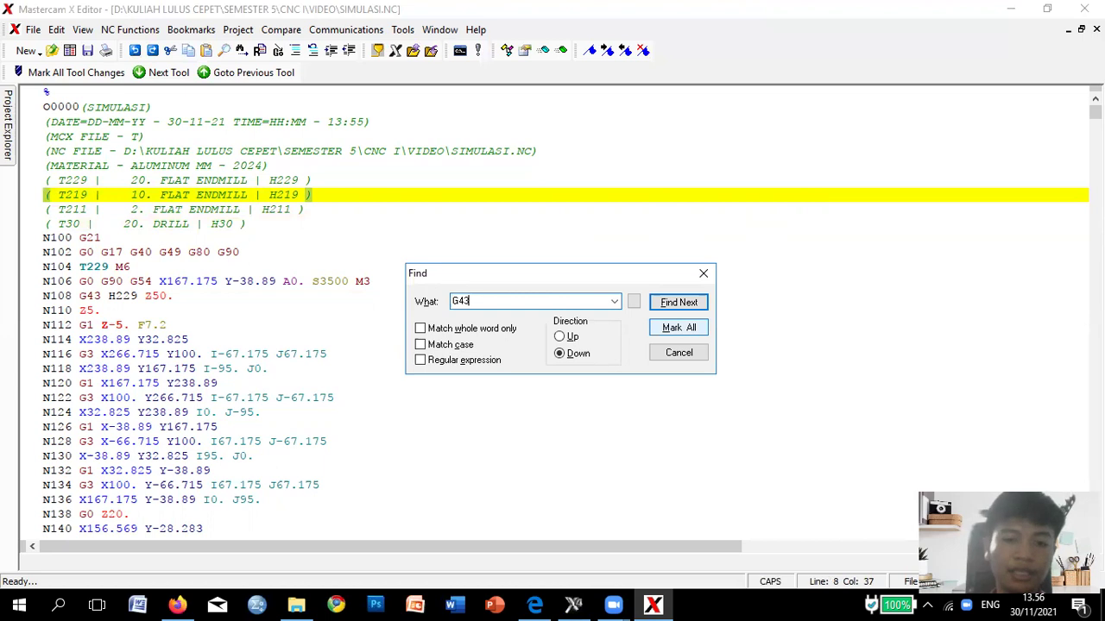
{"action": "left_click", "coordinate": [676, 302]}
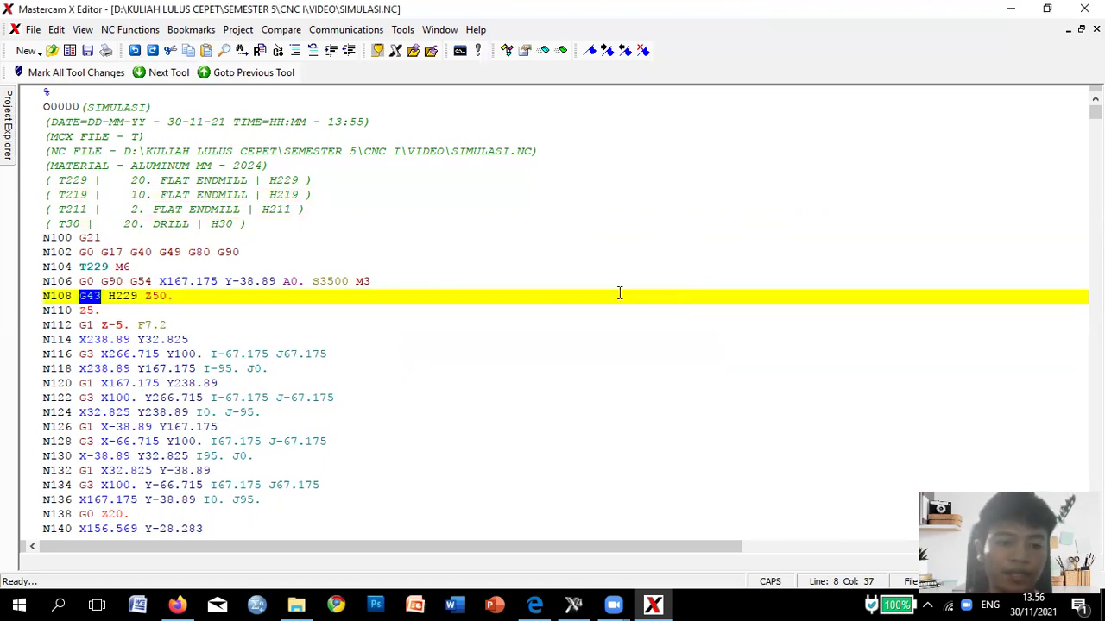
{"action": "left_click_drag", "start_coordinate": [175, 296], "coordinate": [32, 299]}
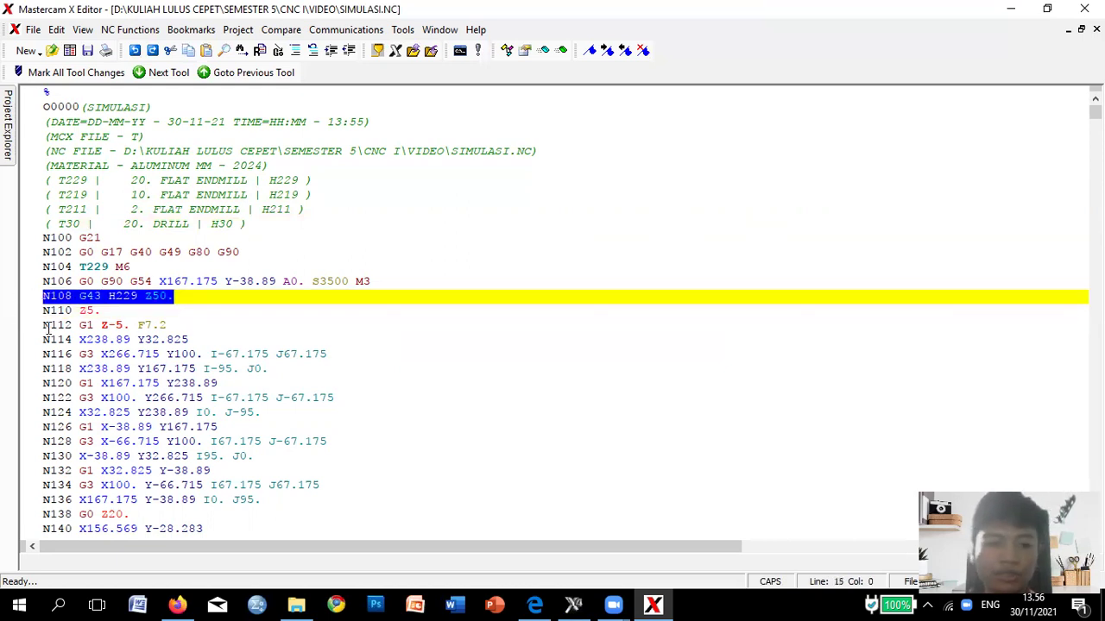
{"action": "key", "text": "BackSpace"}
{"action": "key", "text": "BackSpace"}
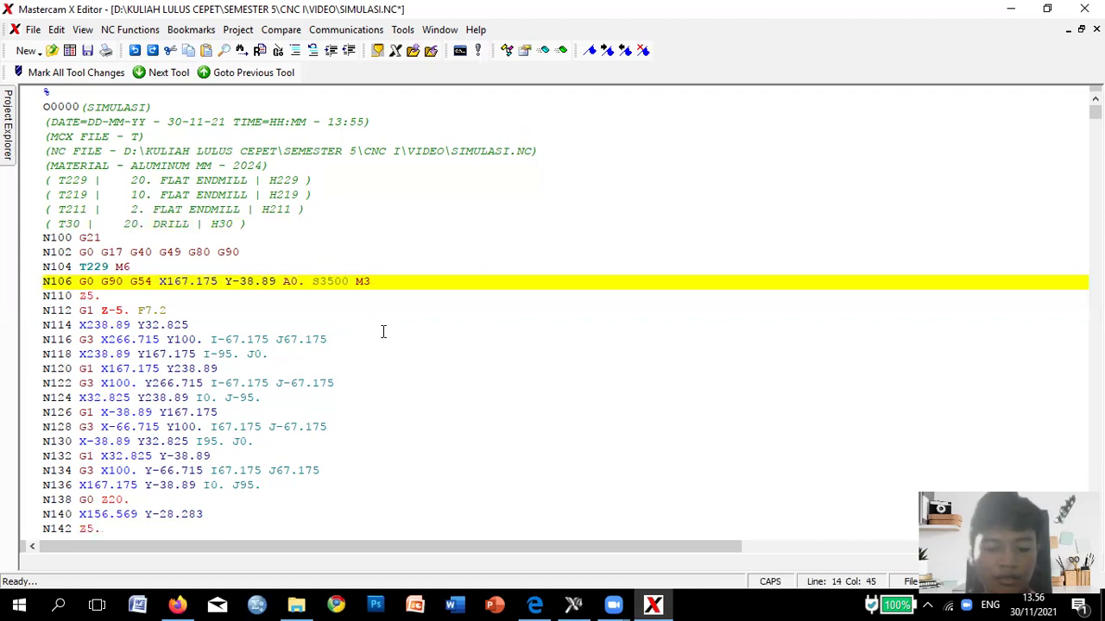
Find the next G43 code and delete its whole block N3192 for tool T219, including the empty line.
{"action": "key", "text": "ctrl+f"}
{"action": "type", "text": "G43"}
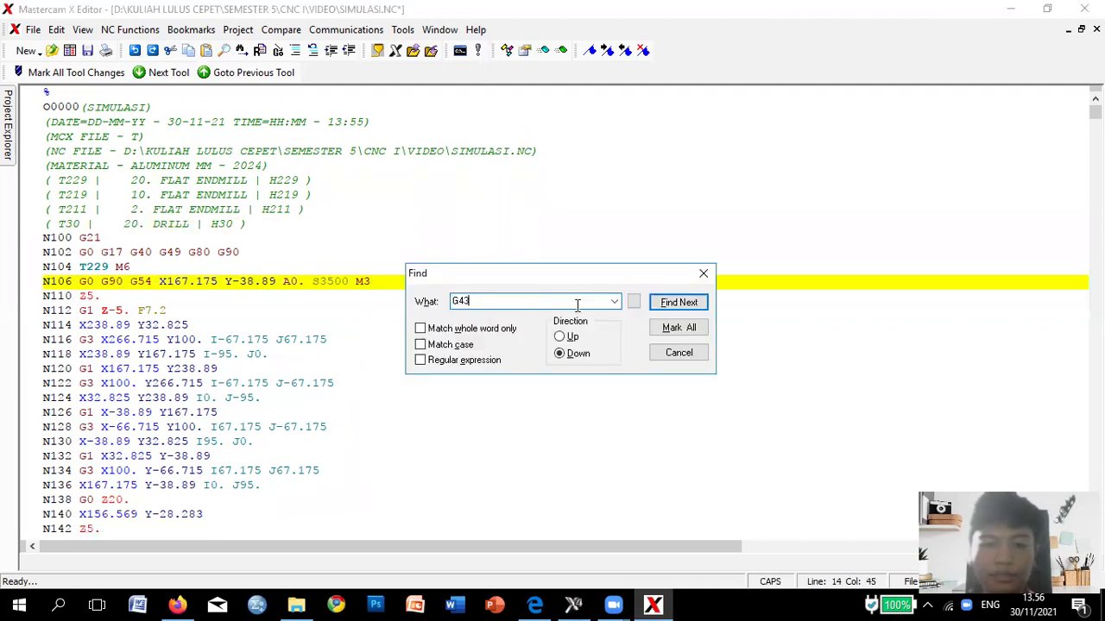
{"action": "left_click", "coordinate": [665, 303]}
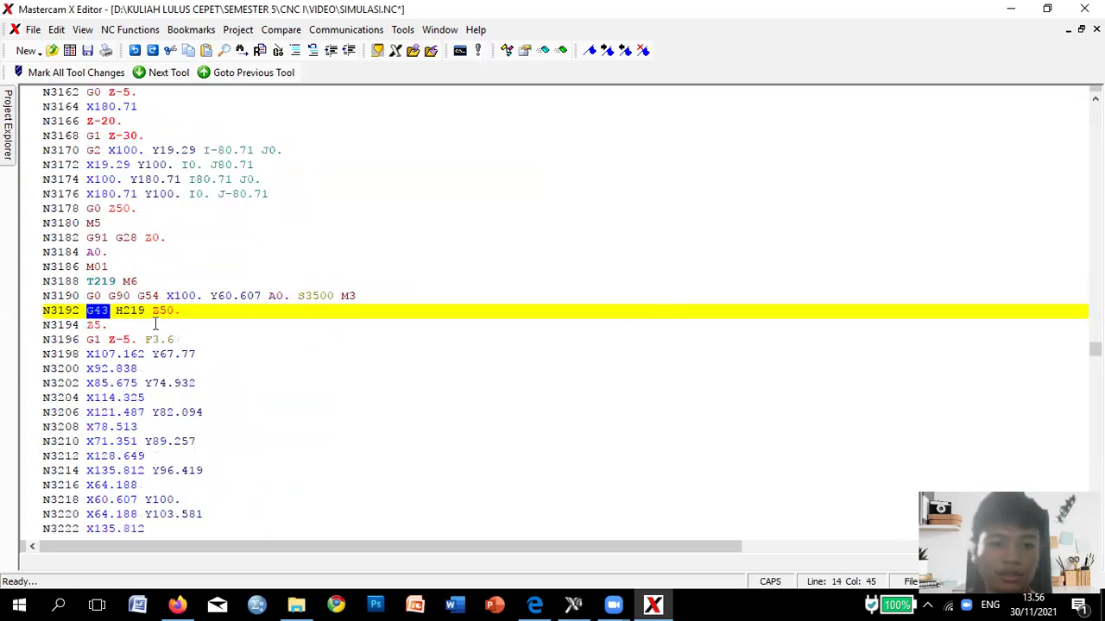
{"action": "left_click", "coordinate": [30, 314]}
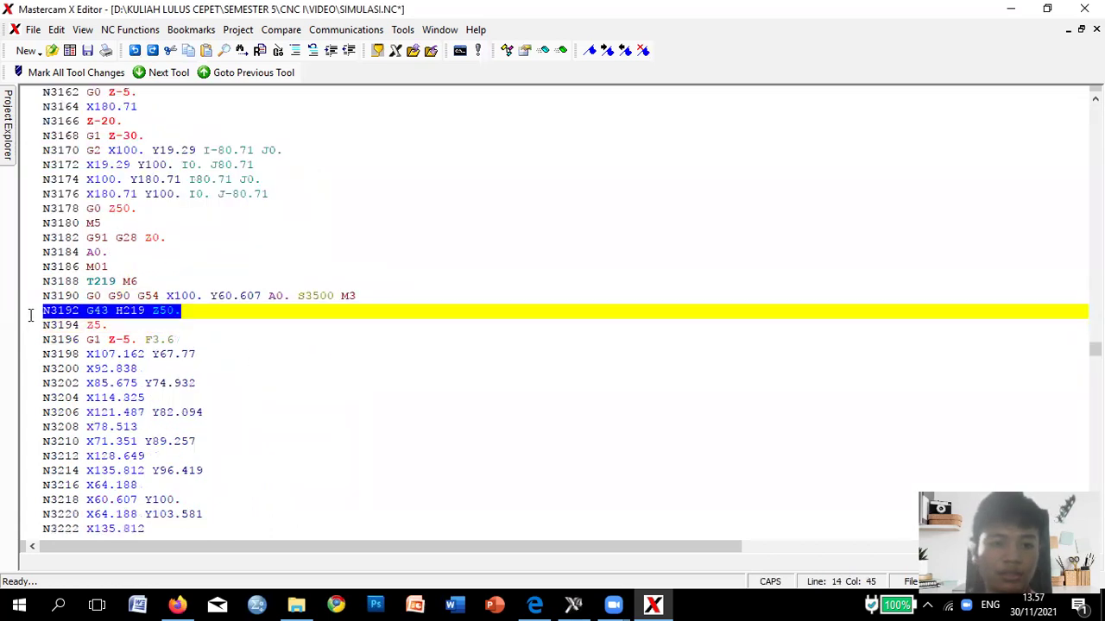
{"action": "key", "text": "Delete"}
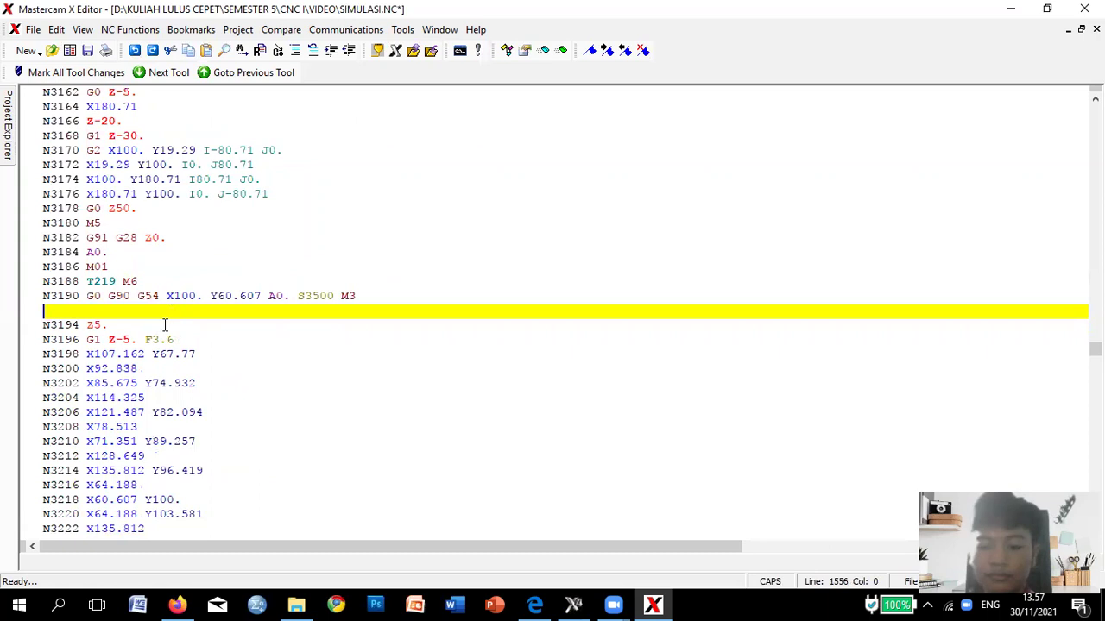
{"action": "key", "text": "BackSpace"}
Find the following G43 code and delete its whole block after N3694 for tool T211, including the empty line.
{"action": "key", "text": "ctrl+f"}
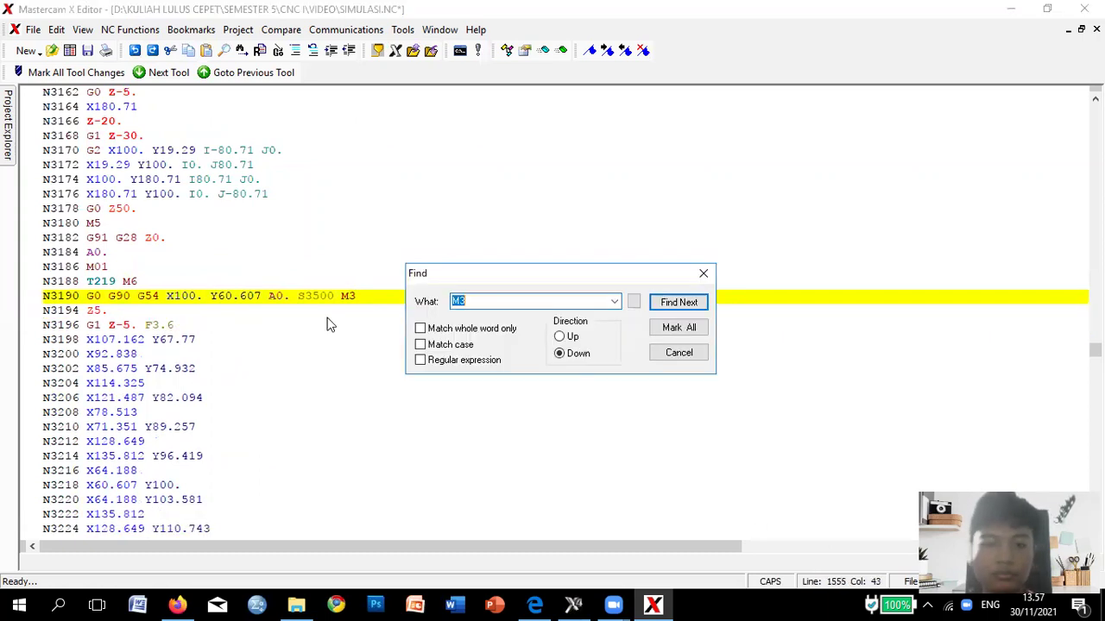
{"action": "type", "text": "G43"}
{"action": "left_click", "coordinate": [668, 307]}
{"action": "left_click_drag", "start_coordinate": [223, 316], "coordinate": [26, 314]}
{"action": "key", "text": "Delete"}
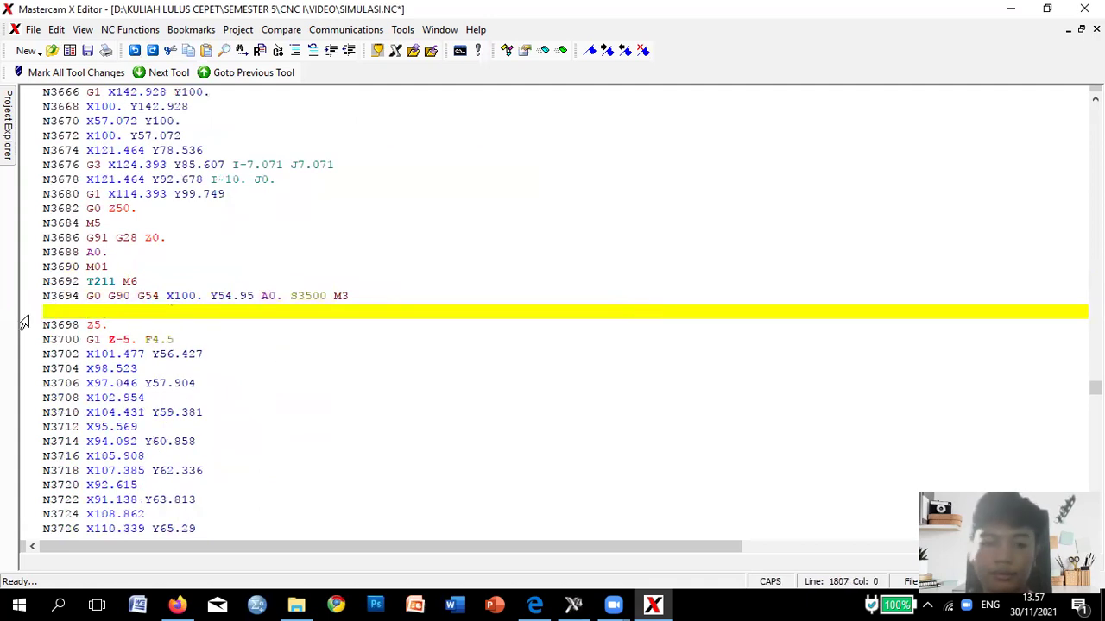
{"action": "key", "text": "BackSpace"}
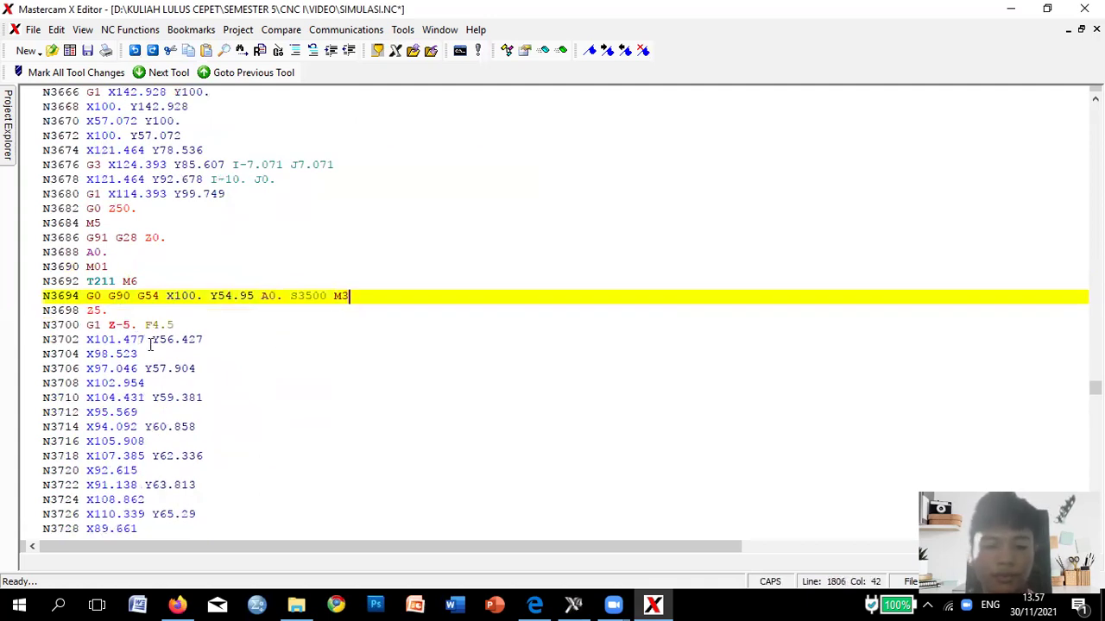
Find the G43 code in the T30 drill section and delete its whole block N5400, including the empty line.
{"action": "key", "text": "ctrl+f"}
{"action": "type", "text": "G43"}
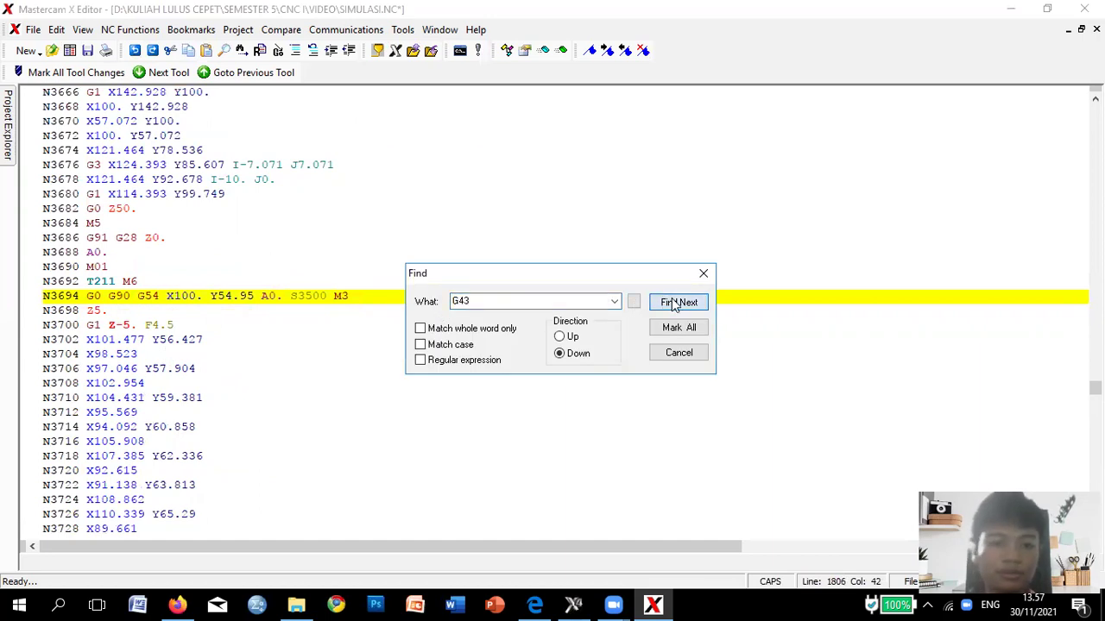
{"action": "left_click", "coordinate": [676, 303]}
{"action": "left_click_drag", "start_coordinate": [247, 313], "coordinate": [23, 317]}
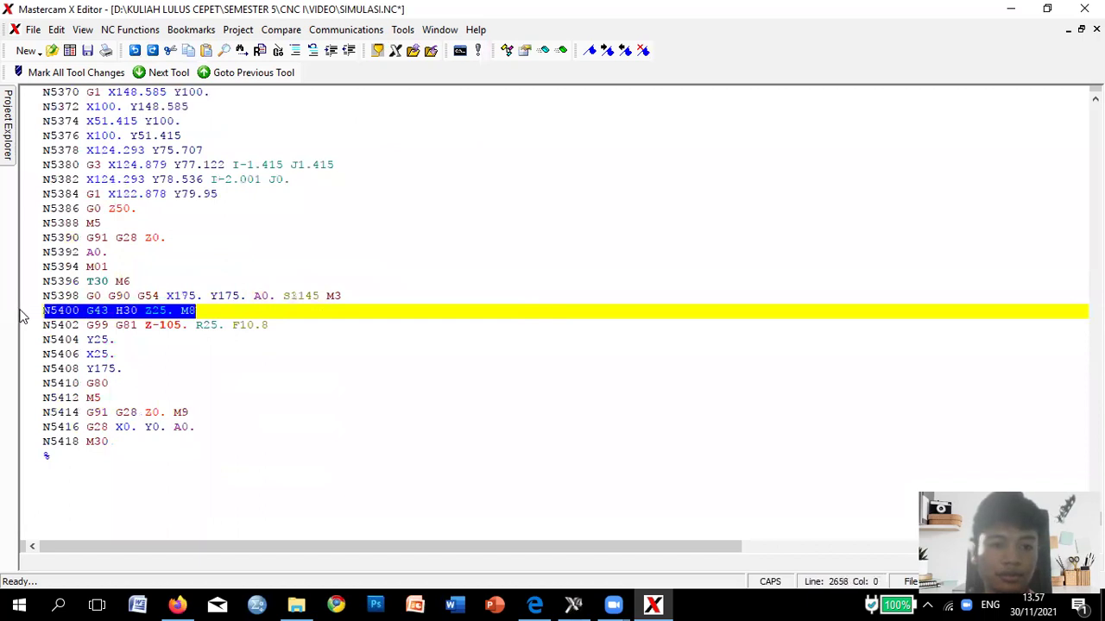
{"action": "key", "text": "BackSpace"}
{"action": "key", "text": "BackSpace"}
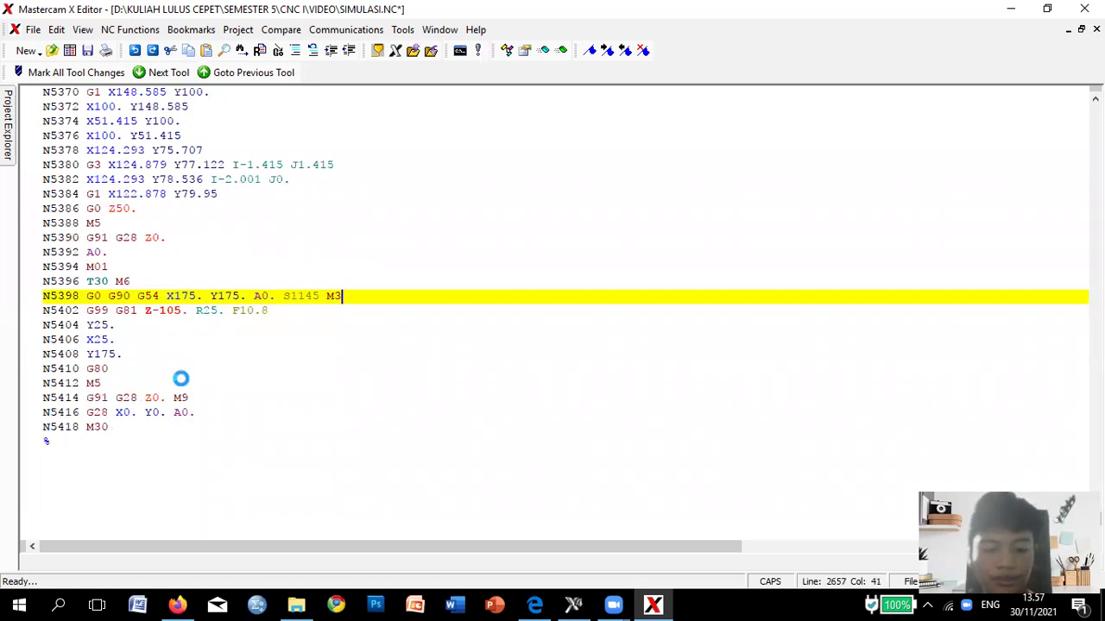
Search the rest of the program for any remaining G43 code, then close the search.
{"action": "key", "text": "ctrl+f"}
{"action": "type", "text": "G43"}
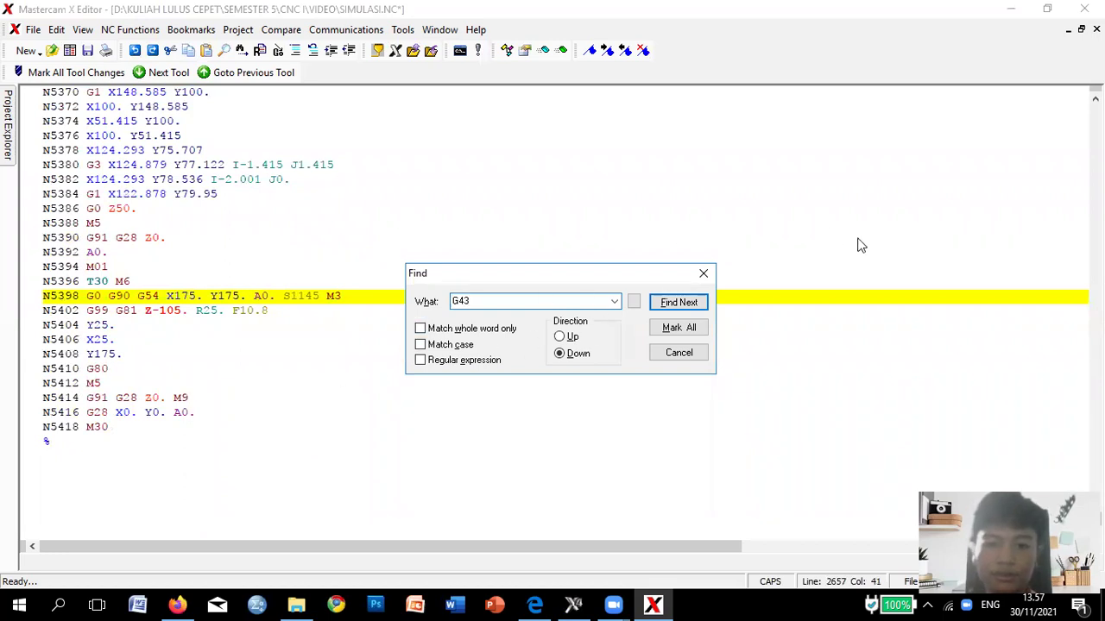
{"action": "left_click", "coordinate": [693, 304]}
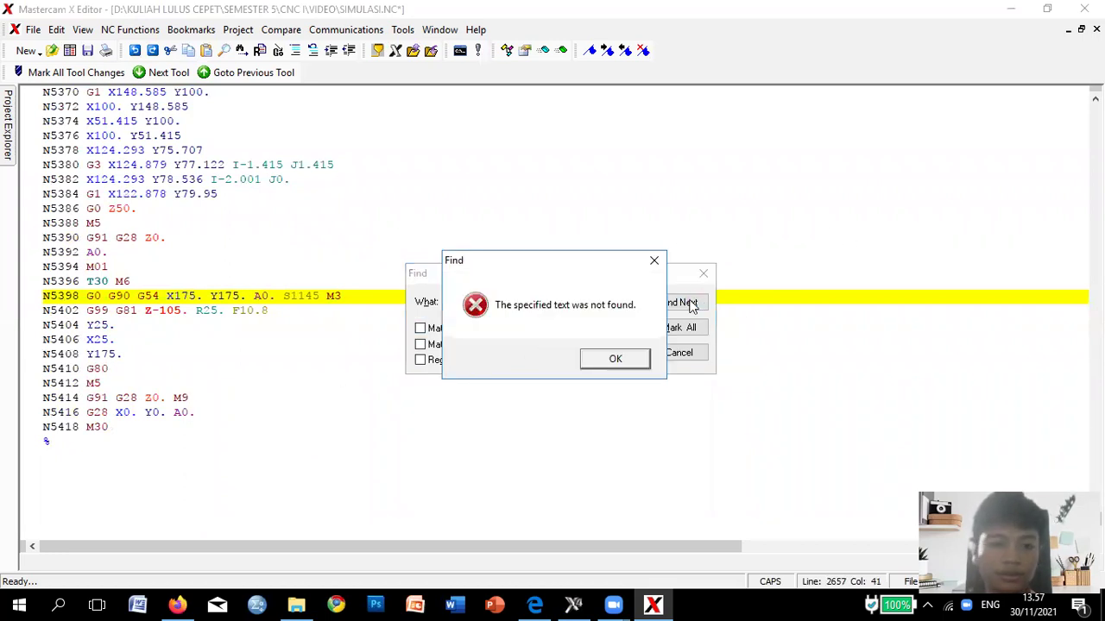
{"action": "left_click", "coordinate": [614, 359]}
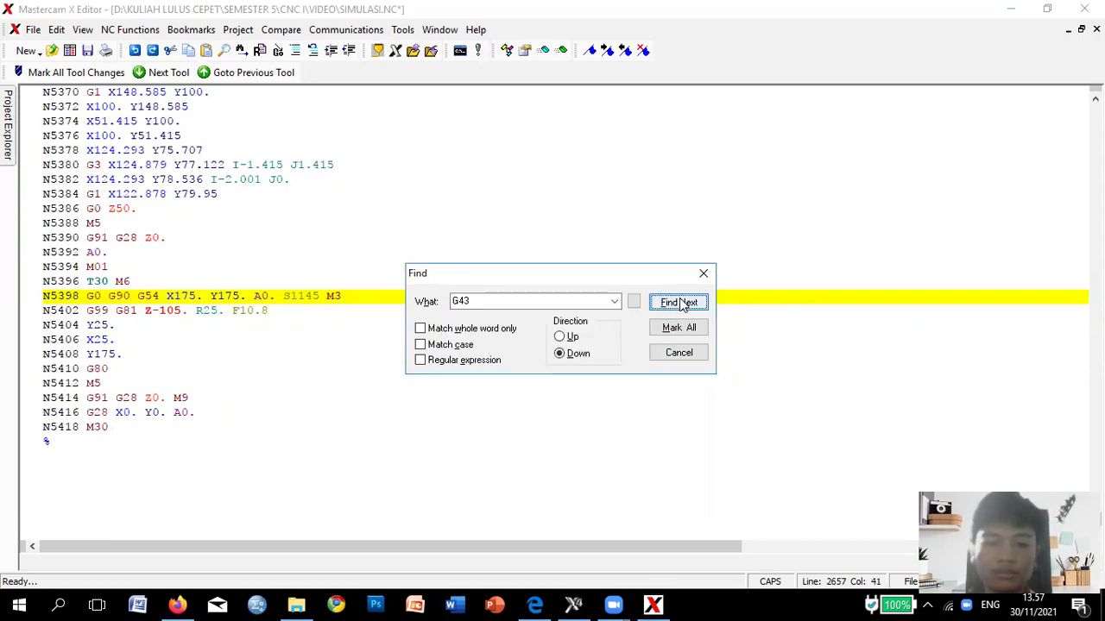
{"action": "left_click", "coordinate": [707, 271]}
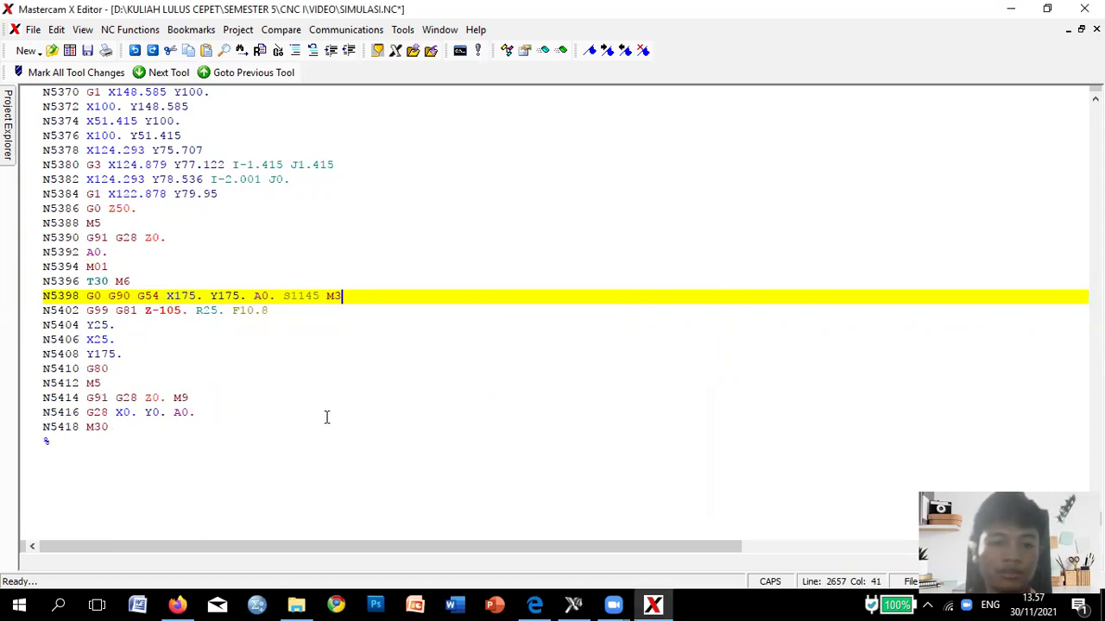
Change the feed rate in the G81 drilling block N5402 to F0.8.
{"action": "left_click", "coordinate": [262, 432]}
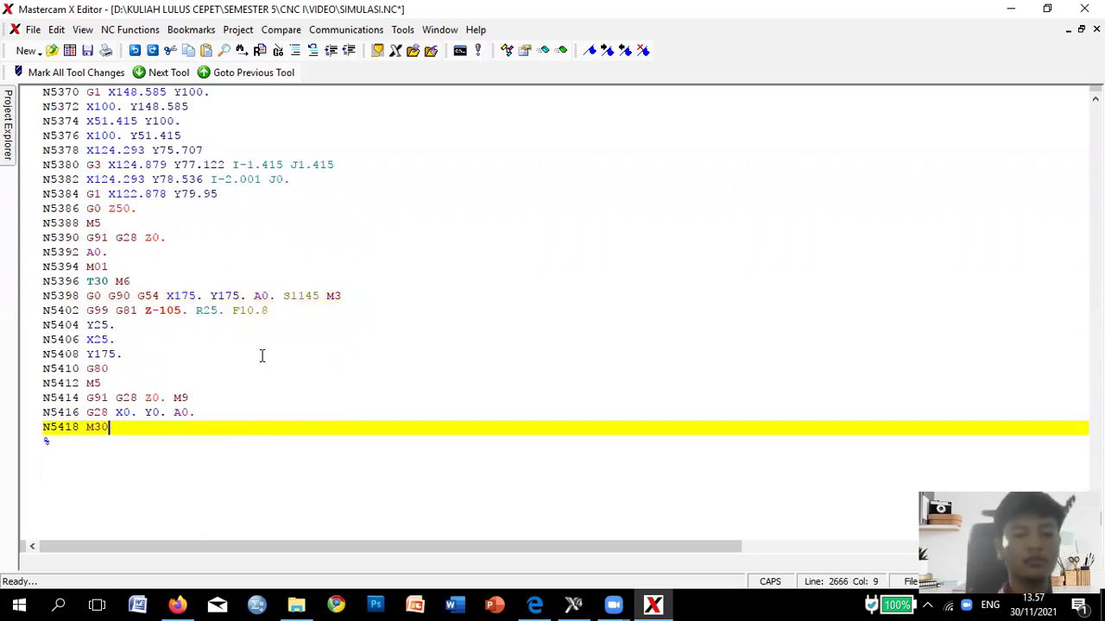
{"action": "left_click", "coordinate": [249, 311]}
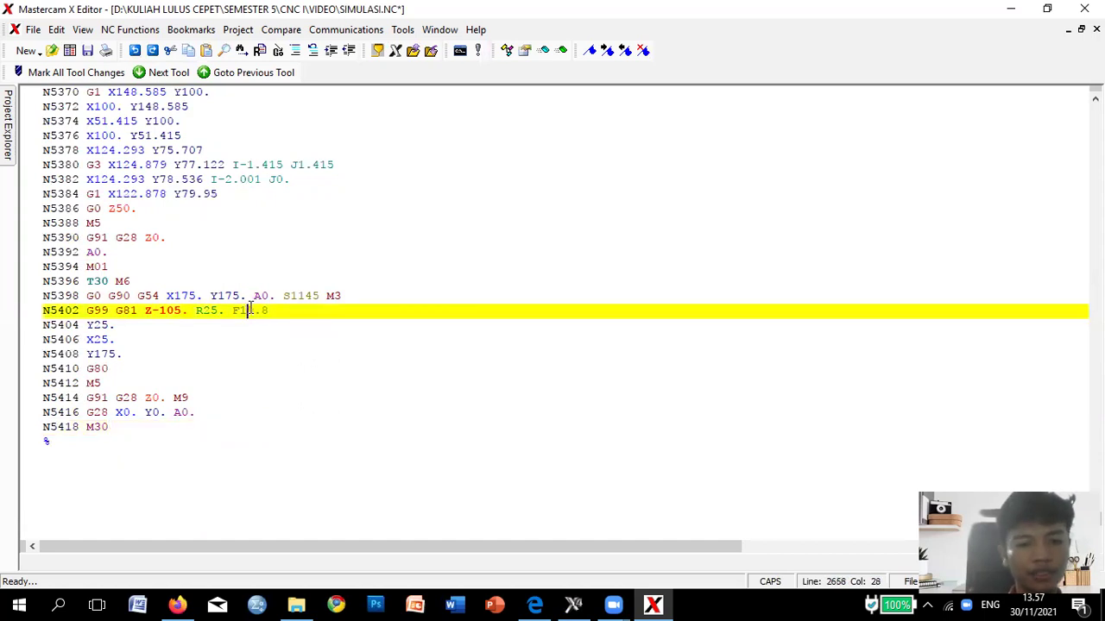
{"action": "left_click", "coordinate": [270, 310]}
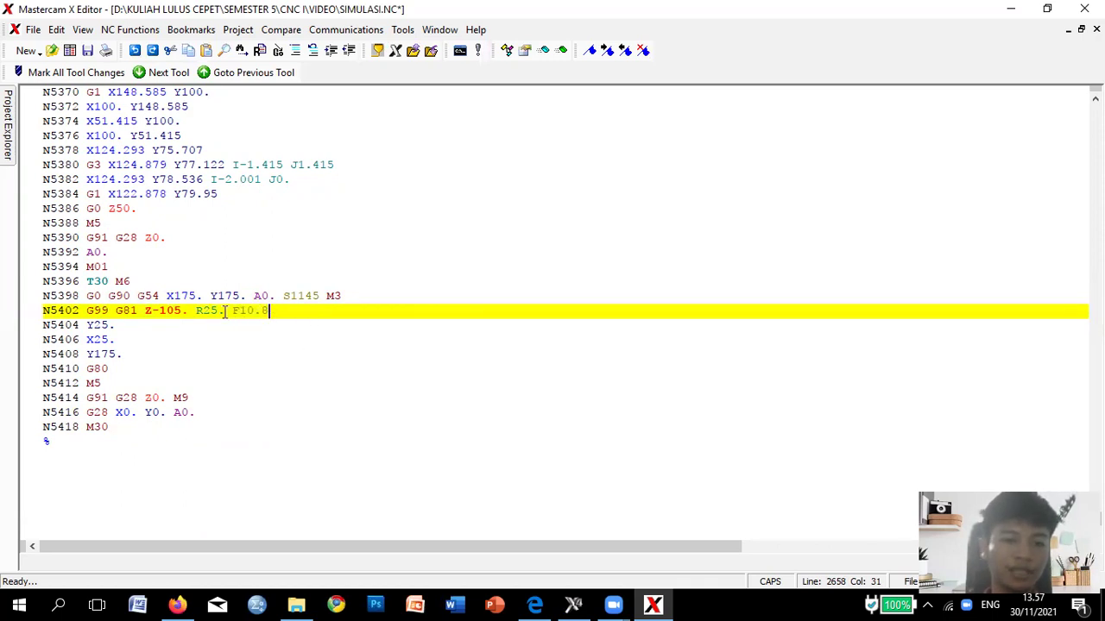
{"action": "key", "text": "BackSpace"}
{"action": "key", "text": "BackSpace"}
{"action": "key", "text": "BackSpace"}
{"action": "key", "text": "BackSpace"}
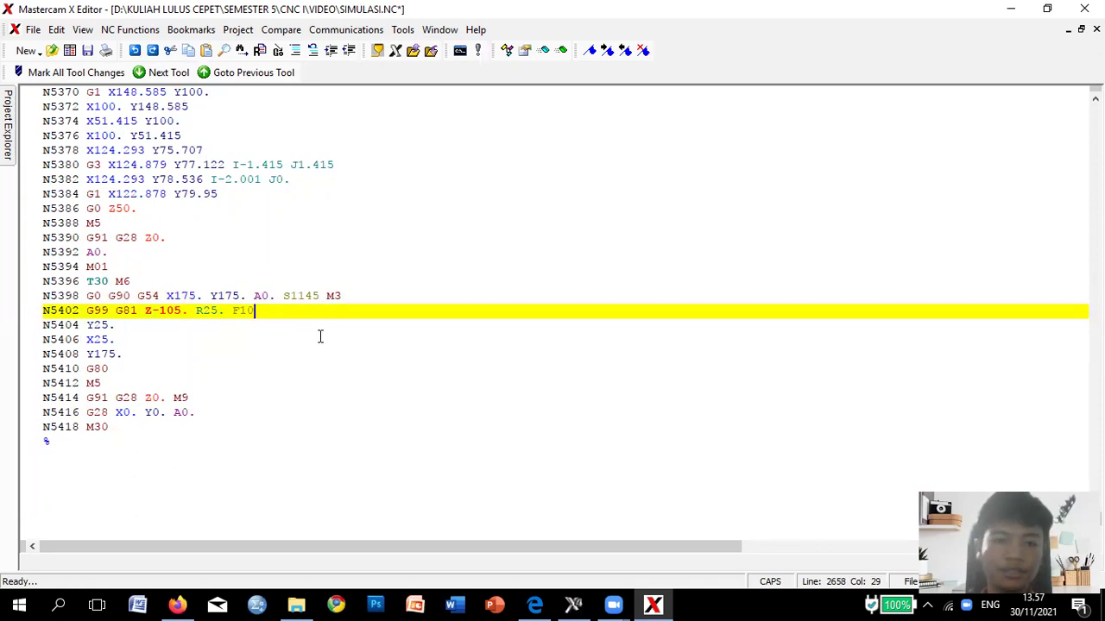
{"action": "type", "text": "0"}
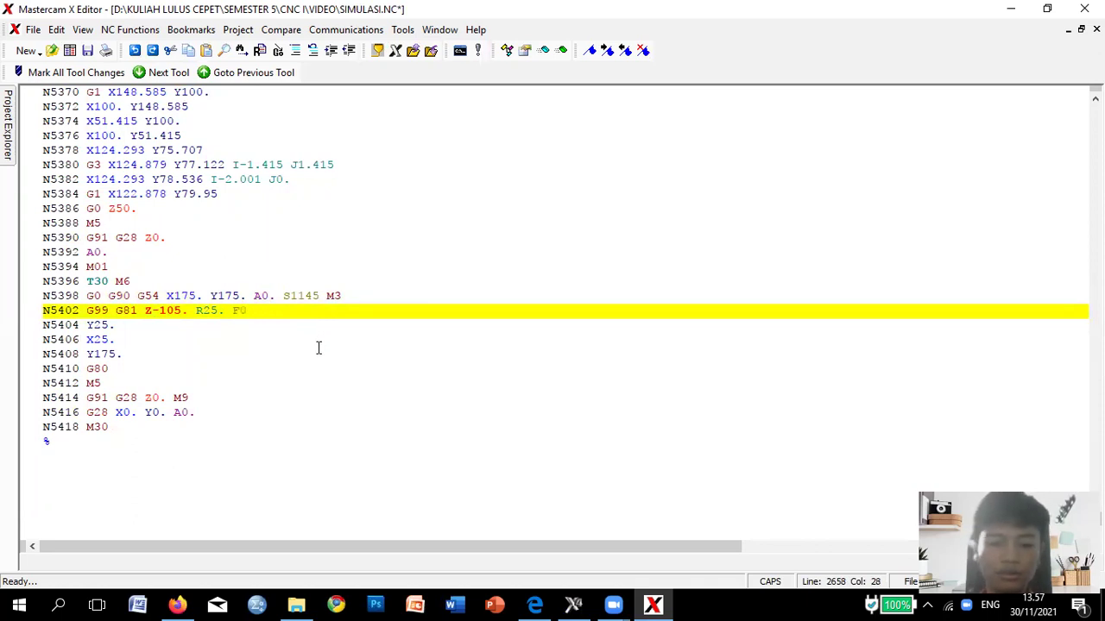
{"action": "type", "text": "8"}
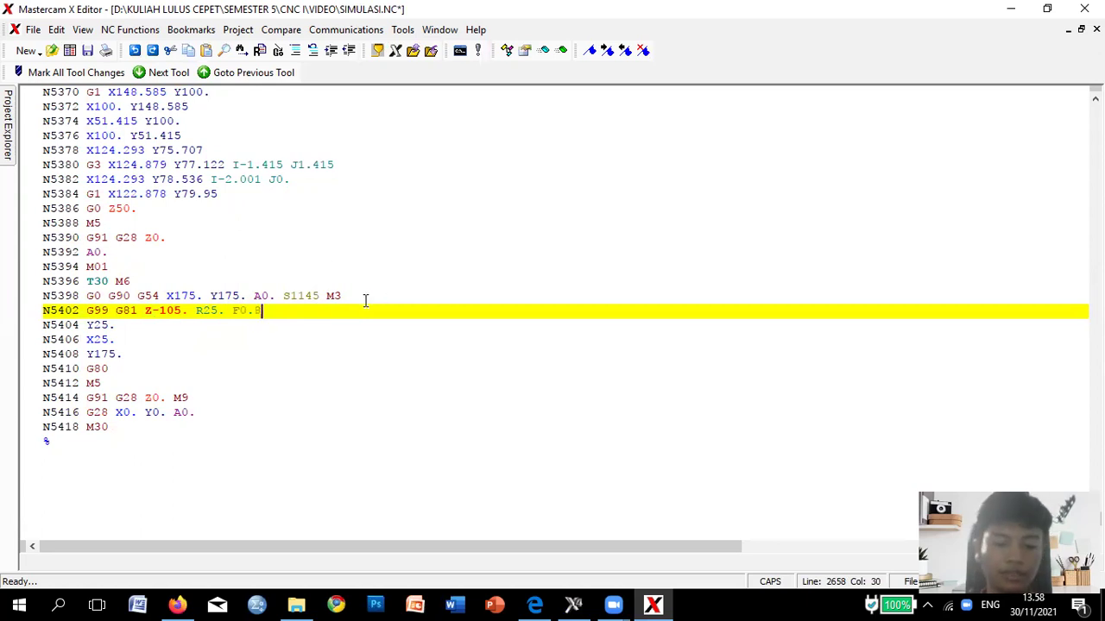
Search upward for the previous F code and set the feed rate in block N3700 to F0.4.
{"action": "key", "text": "ctrl+f"}
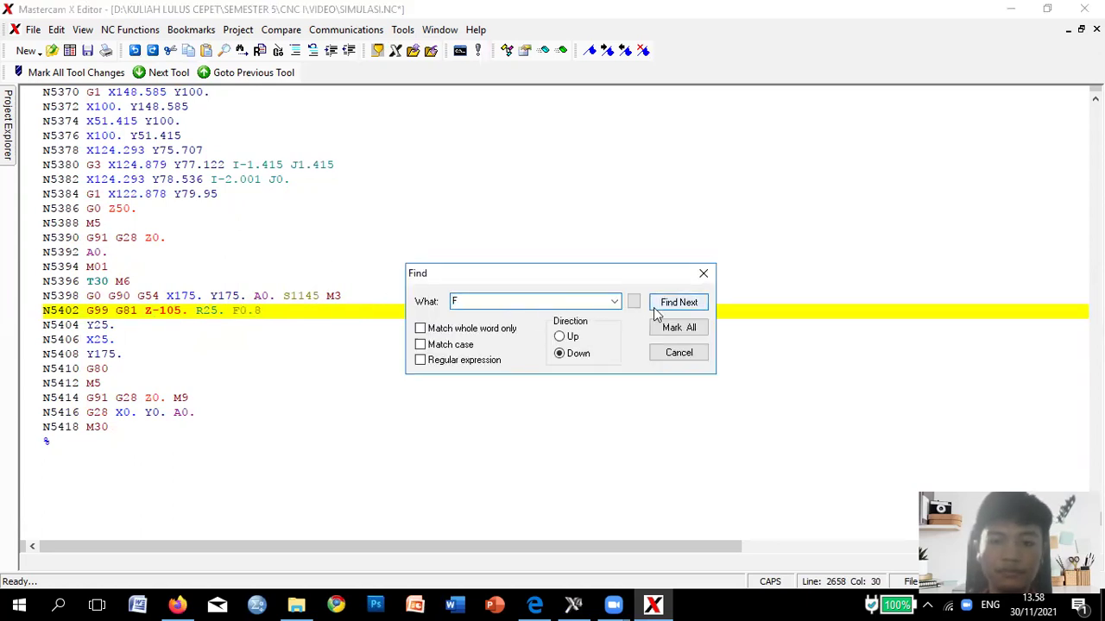
{"action": "left_click", "coordinate": [571, 337]}
{"action": "left_click", "coordinate": [678, 303]}
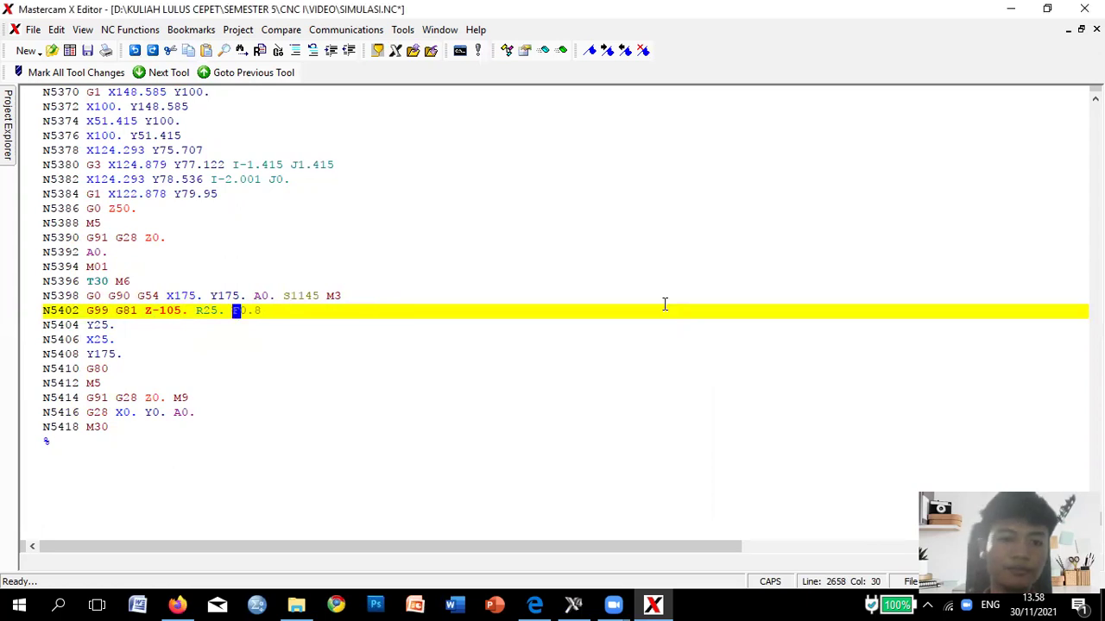
{"action": "key", "text": "ctrl+f"}
{"action": "left_click", "coordinate": [570, 336]}
{"action": "left_click", "coordinate": [659, 302]}
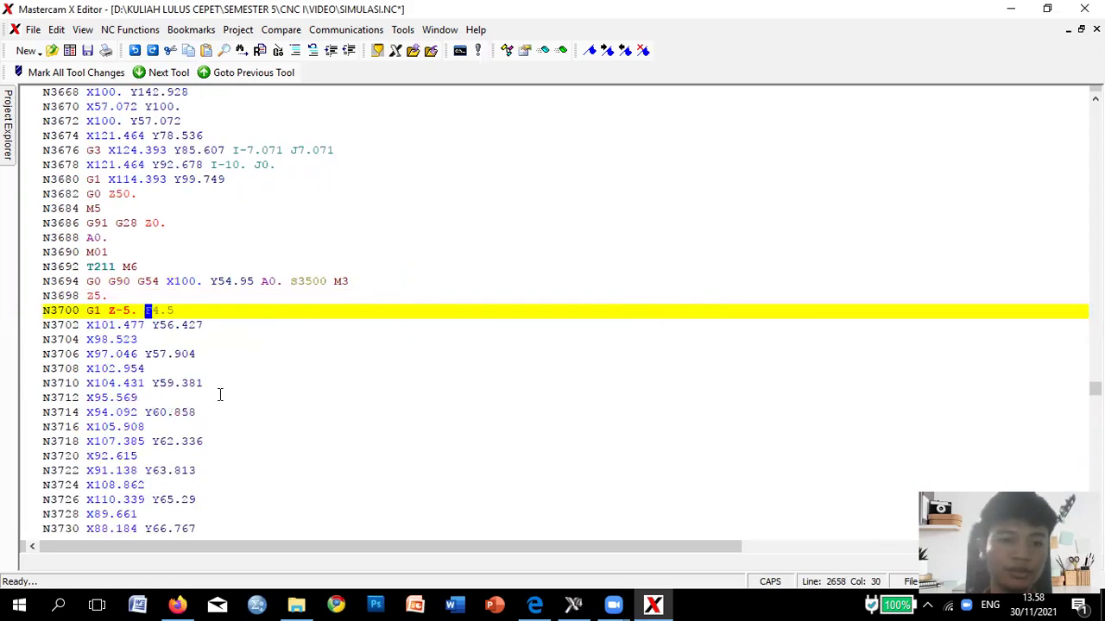
{"action": "left_click", "coordinate": [183, 311]}
{"action": "key", "text": "BackSpace"}
{"action": "key", "text": "BackSpace"}
{"action": "key", "text": "BackSpace"}
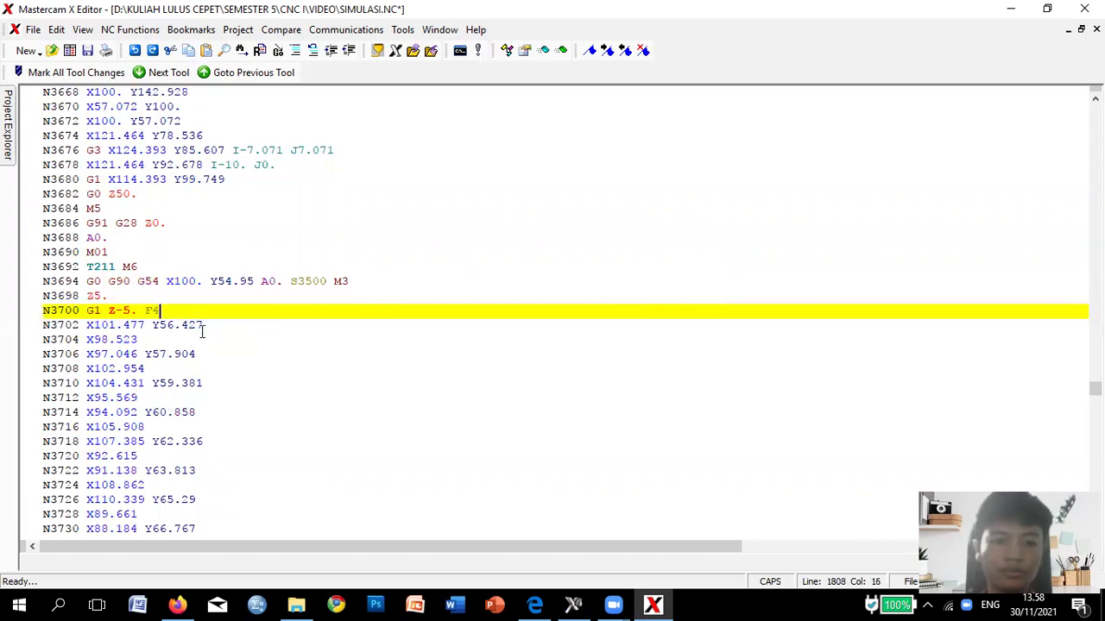
{"action": "type", "text": "0.4"}
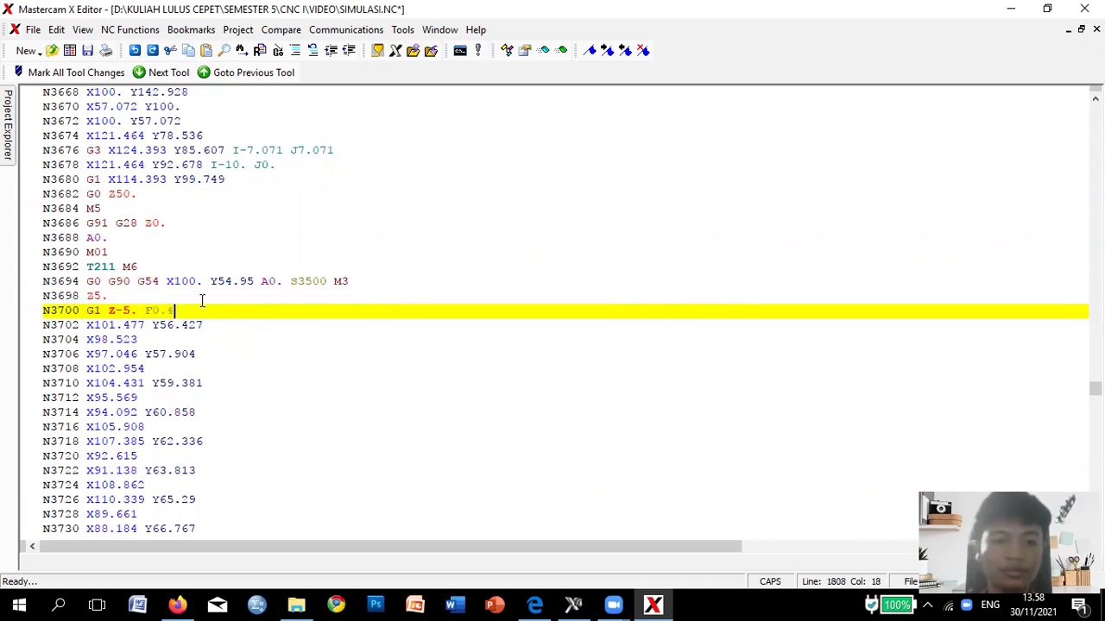
Search upward for the previous F code and set the feed rate in block N3196 to F0.3.
{"action": "left_click", "coordinate": [365, 282]}
{"action": "key", "text": "ctrl+f"}
{"action": "type", "text": "FG"}
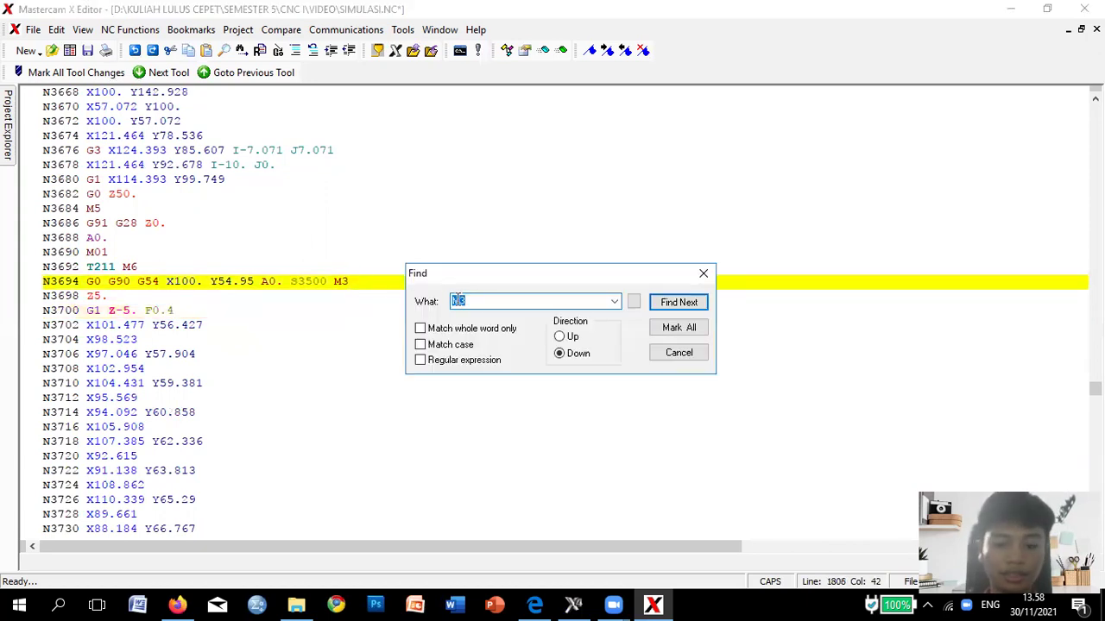
{"action": "key", "text": "BackSpace"}
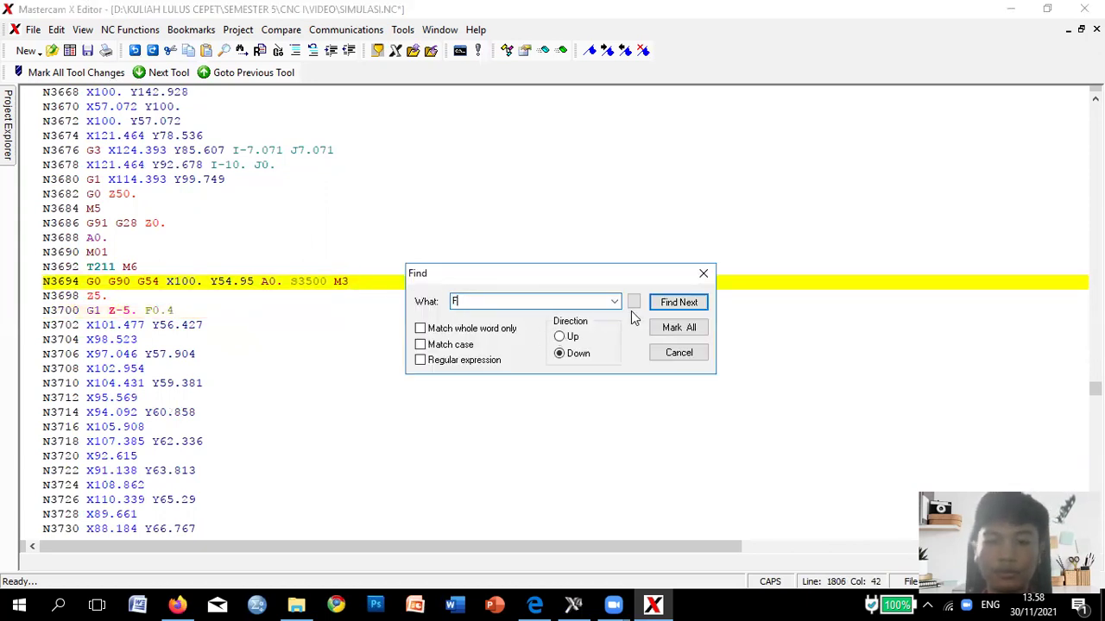
{"action": "left_click", "coordinate": [559, 337]}
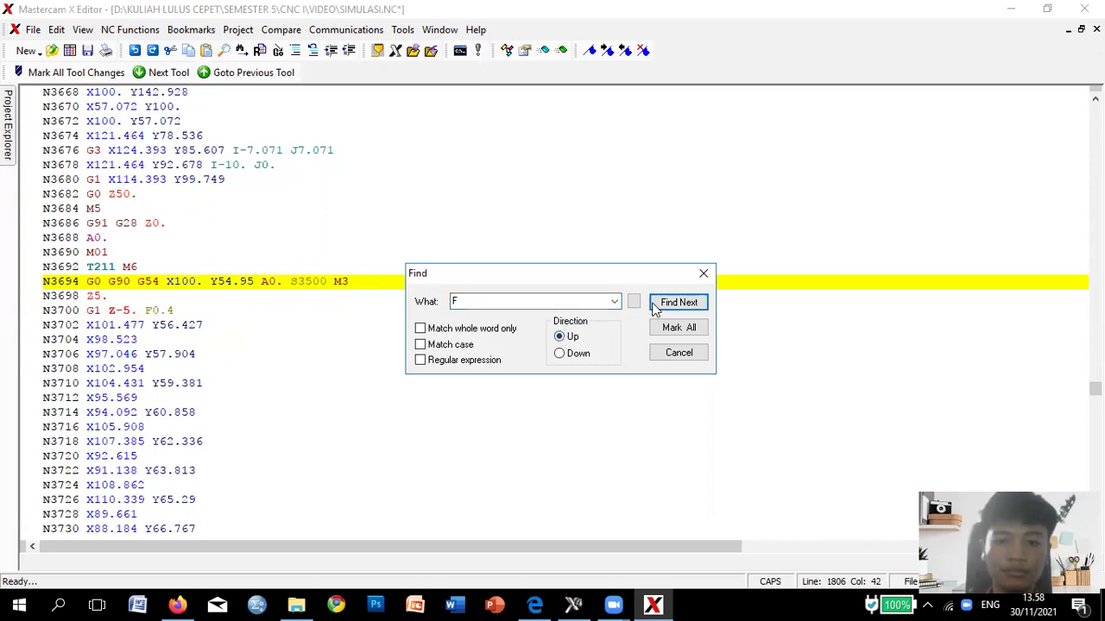
{"action": "left_click", "coordinate": [665, 302]}
{"action": "key", "text": "BackSpace"}
{"action": "key", "text": "BackSpace"}
{"action": "key", "text": "BackSpace"}
{"action": "type", "text": "0."}
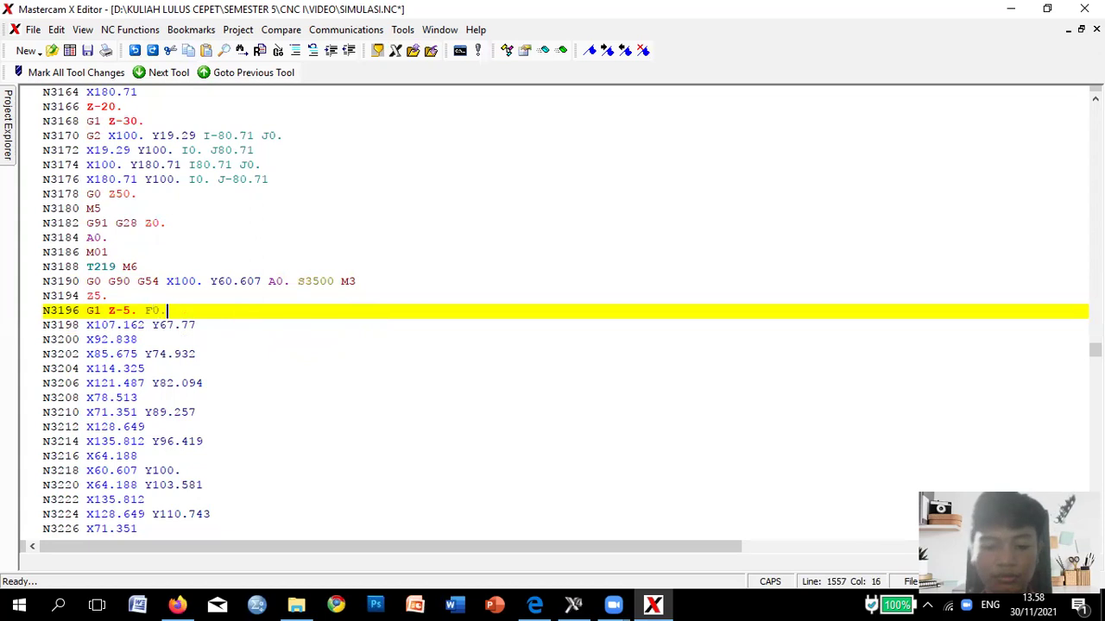
{"action": "type", "text": "0"}
{"action": "key", "text": "BackSpace"}
{"action": "type", "text": "3"}
Search upward for the next earlier F code and set the feed rate in block N112 to F0.5.
{"action": "key", "text": "ctrl+f"}
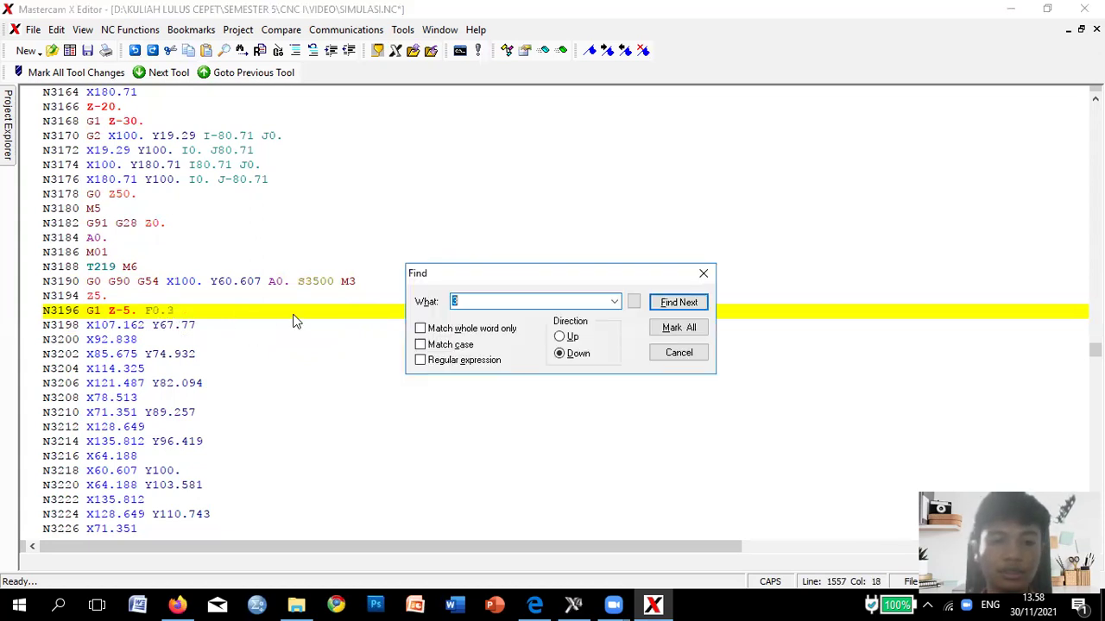
{"action": "type", "text": "F"}
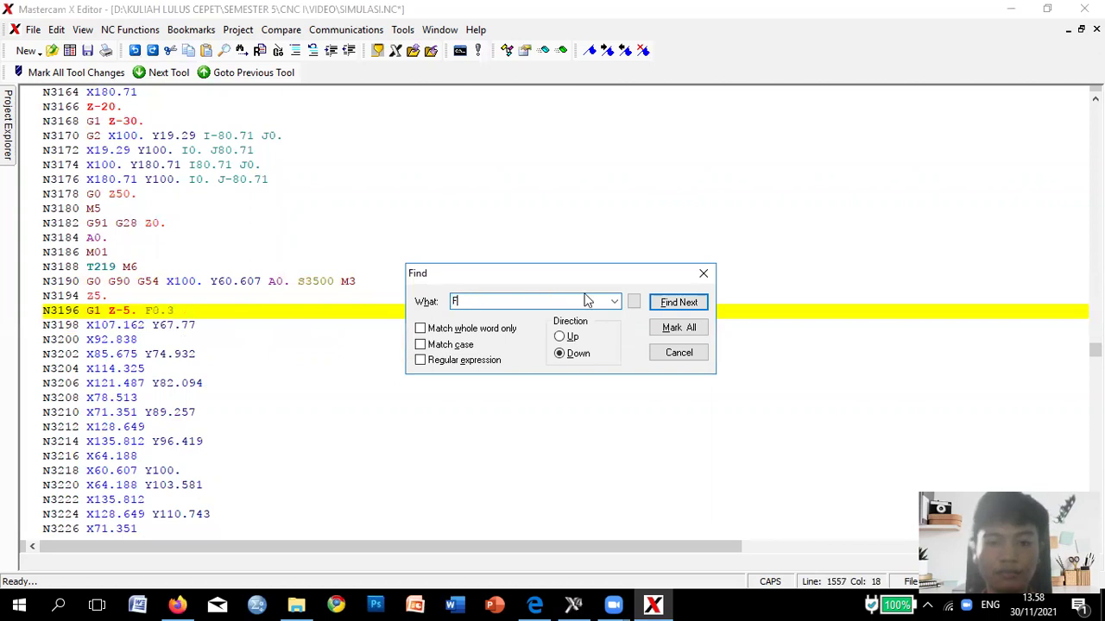
{"action": "left_click", "coordinate": [574, 337]}
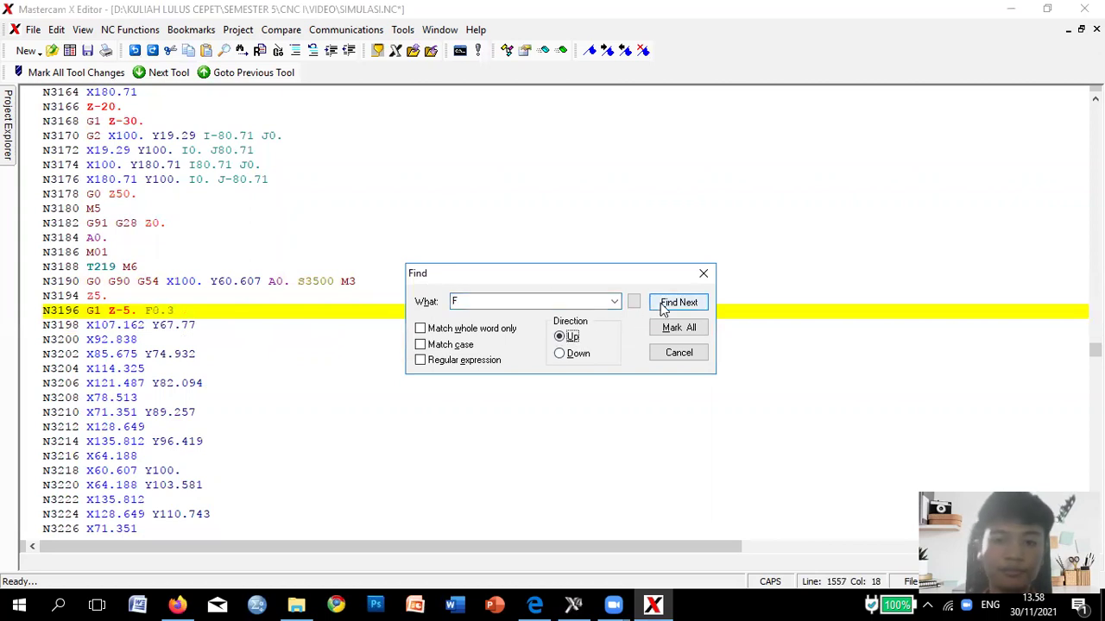
{"action": "left_click", "coordinate": [666, 304]}
{"action": "key", "text": "ctrl+f"}
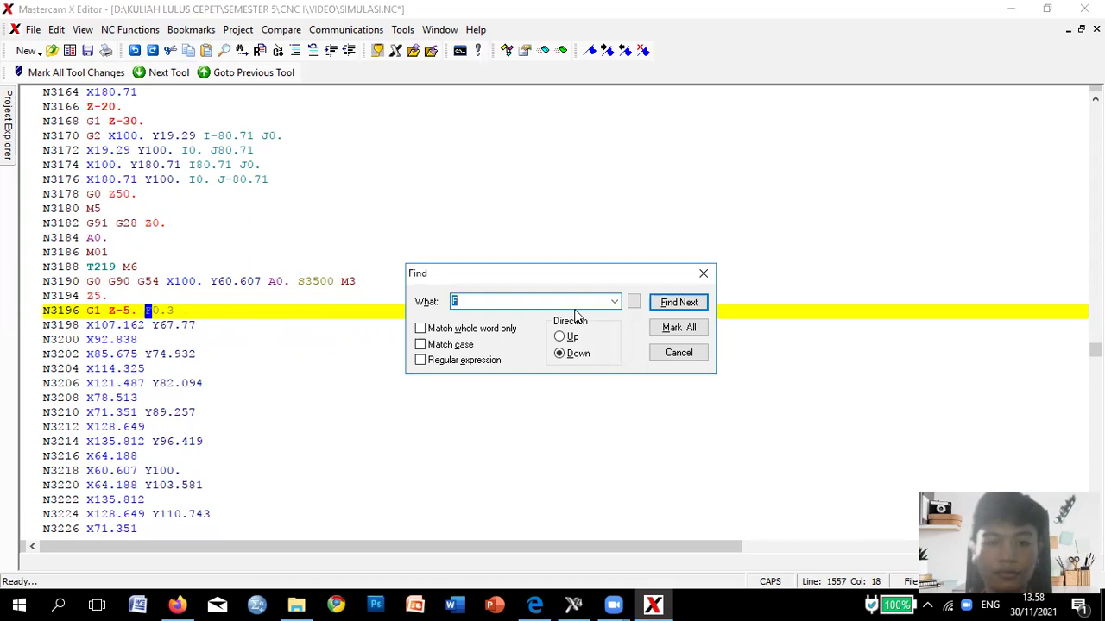
{"action": "left_click", "coordinate": [570, 338]}
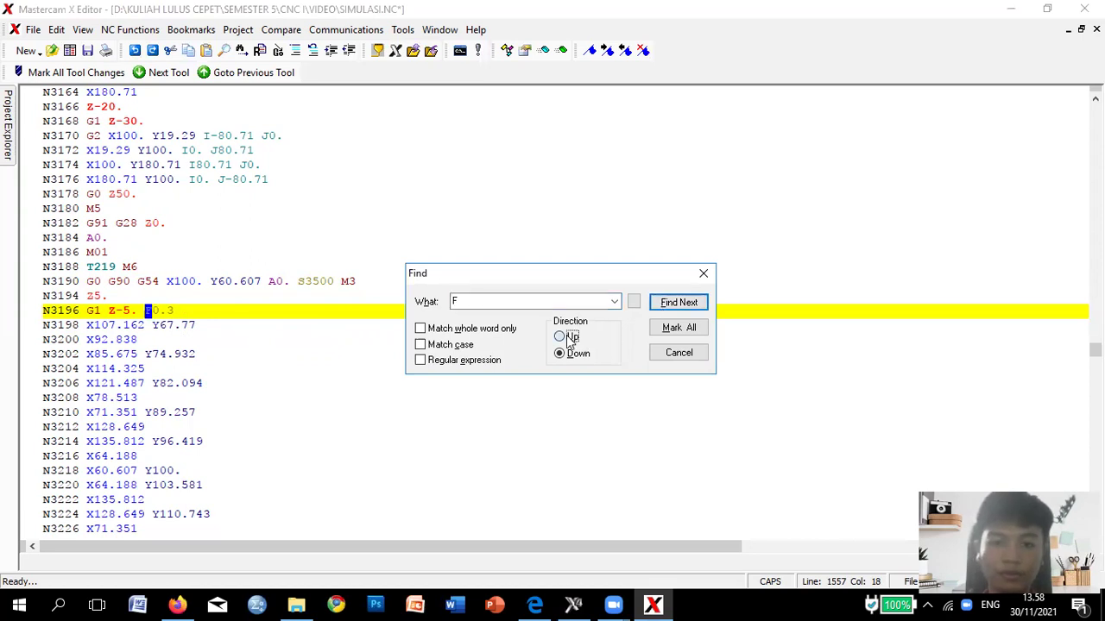
{"action": "left_click", "coordinate": [673, 302]}
{"action": "left_click", "coordinate": [204, 311]}
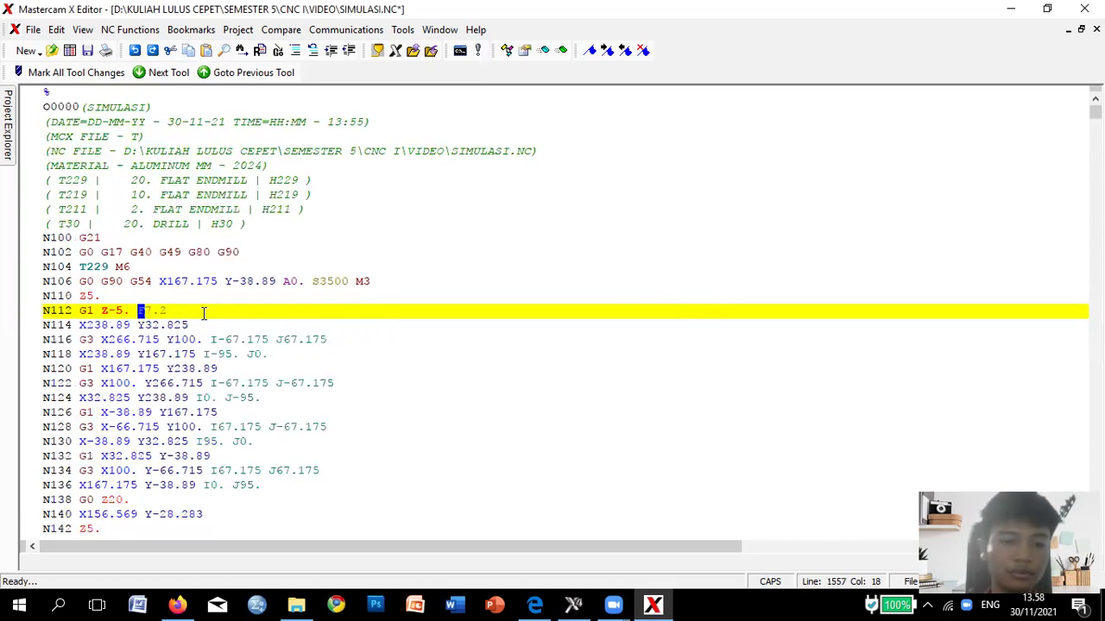
{"action": "key", "text": "BackSpace"}
{"action": "key", "text": "BackSpace"}
{"action": "key", "text": "BackSpace"}
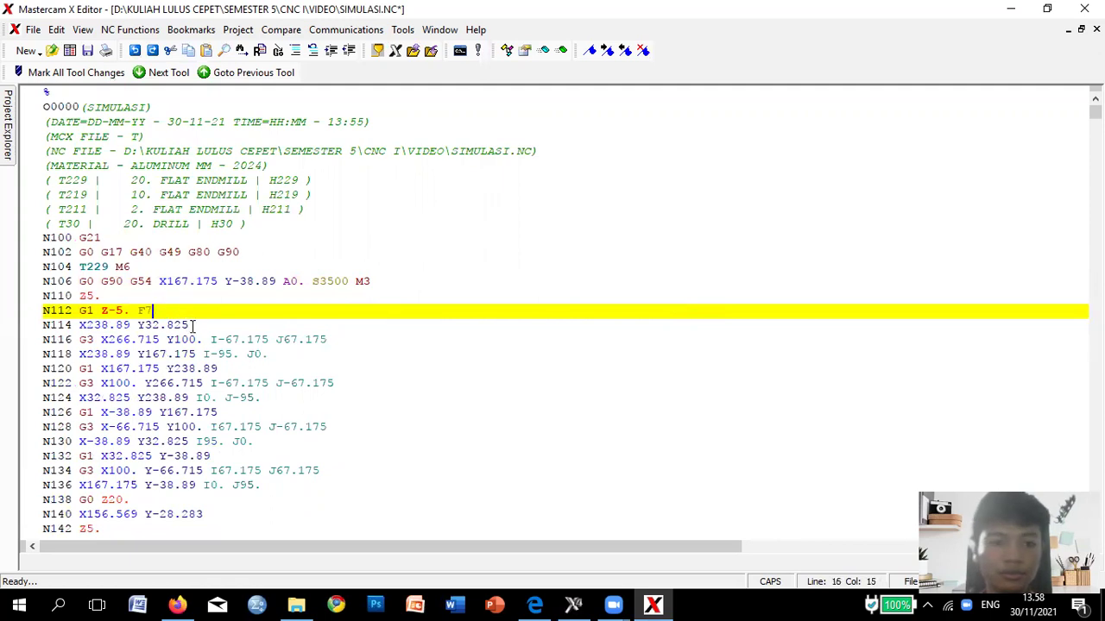
{"action": "type", "text": "0."}
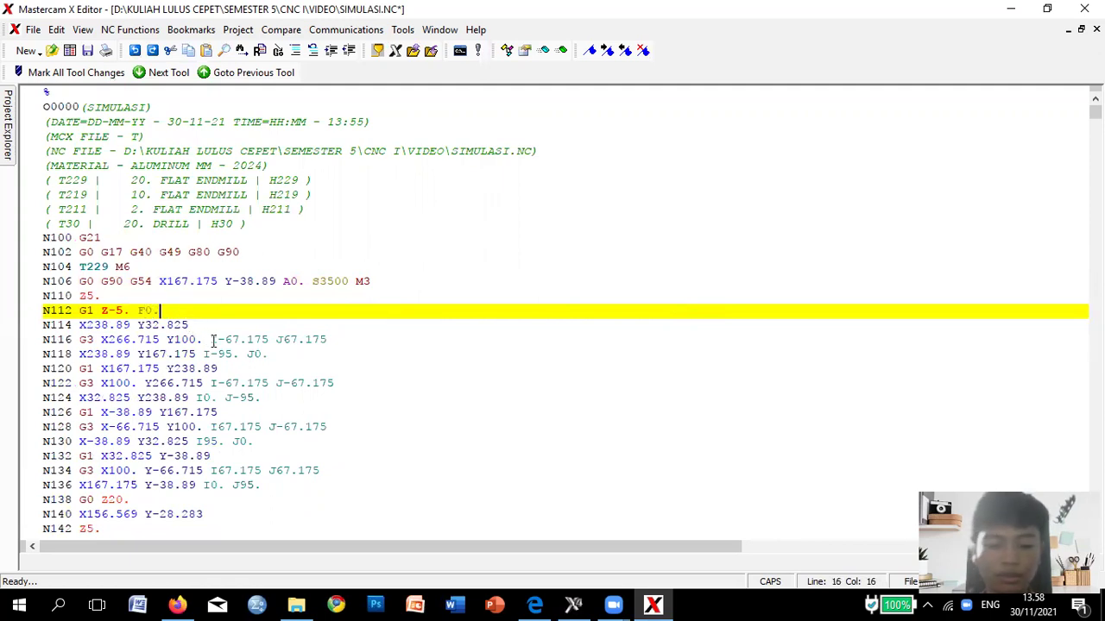
{"action": "type", "text": "5"}
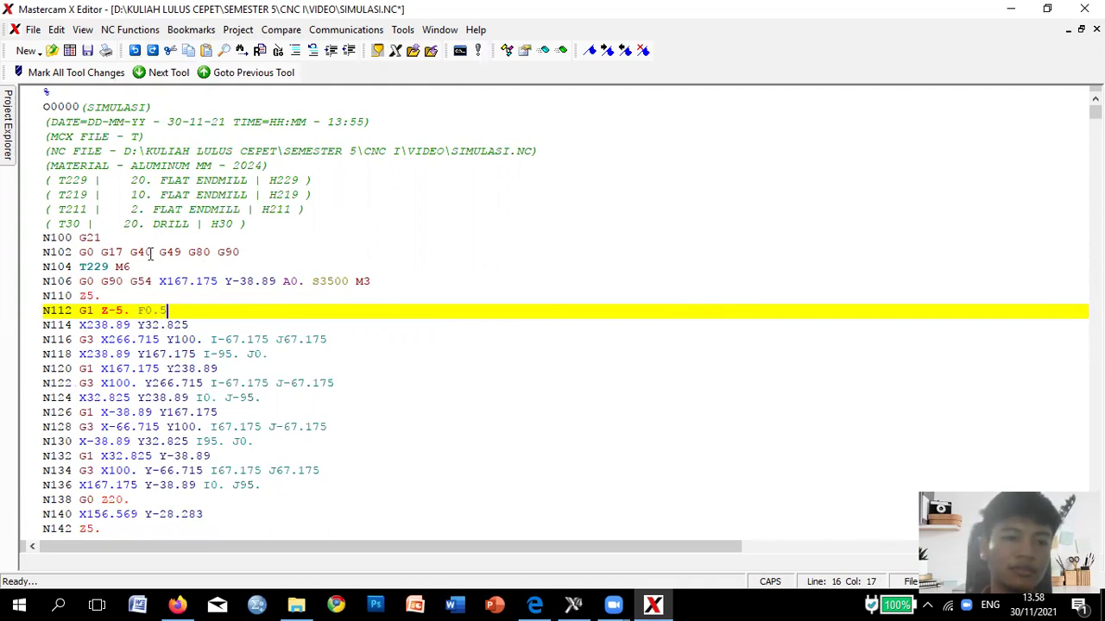
Renumber the 20 mm flat endmill in the header tool list as T1 with offset H1.
{"action": "left_click", "coordinate": [152, 252]}
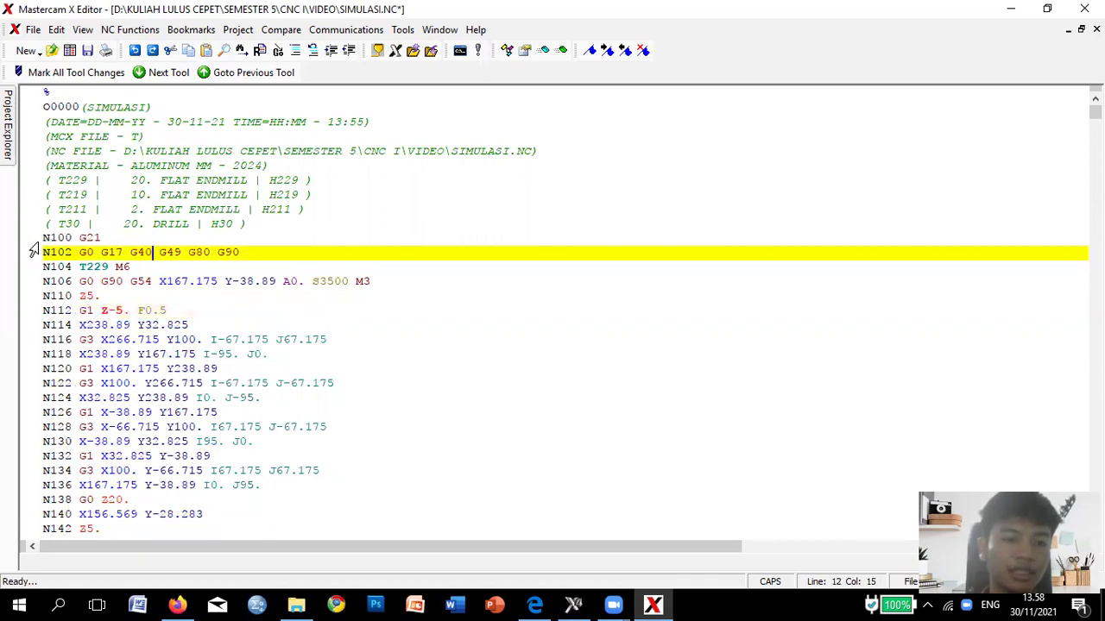
{"action": "left_click", "coordinate": [108, 193]}
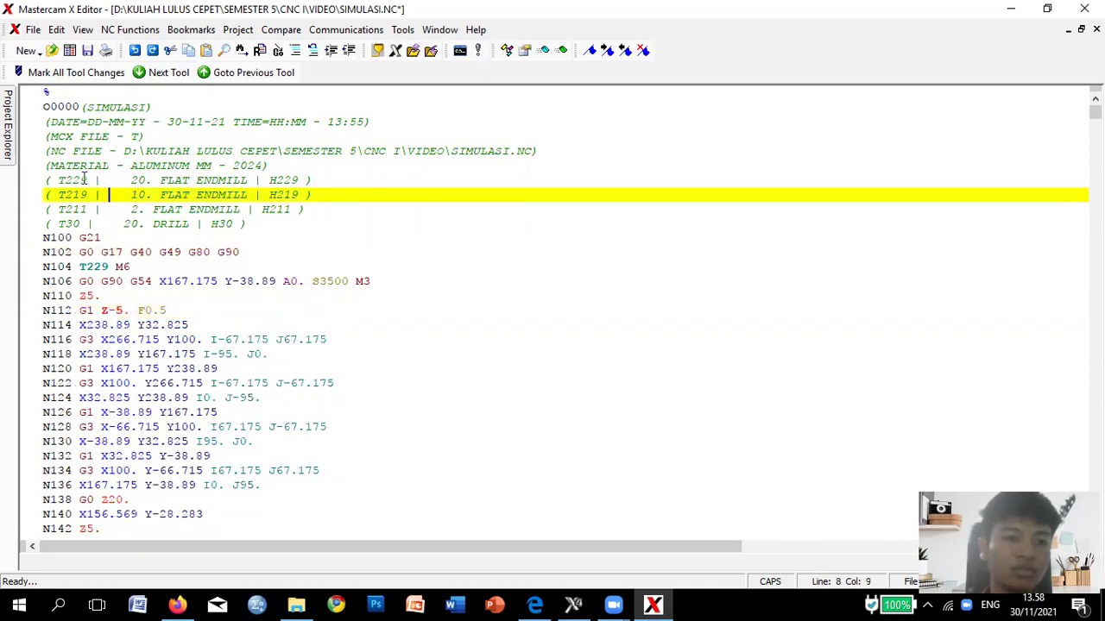
{"action": "left_click", "coordinate": [88, 180]}
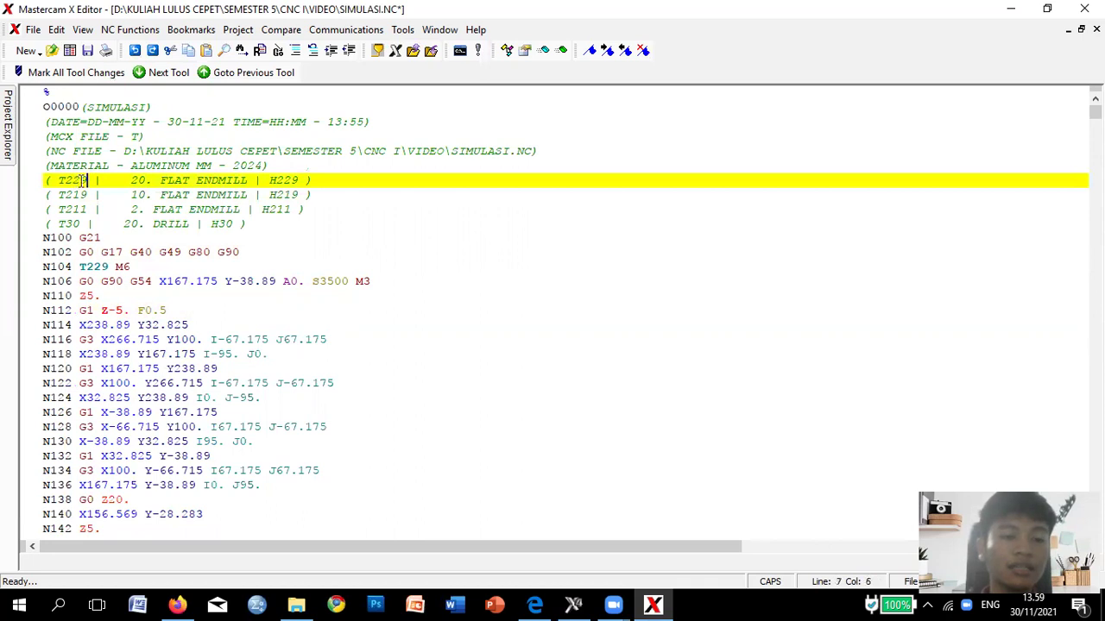
{"action": "left_click", "coordinate": [76, 181]}
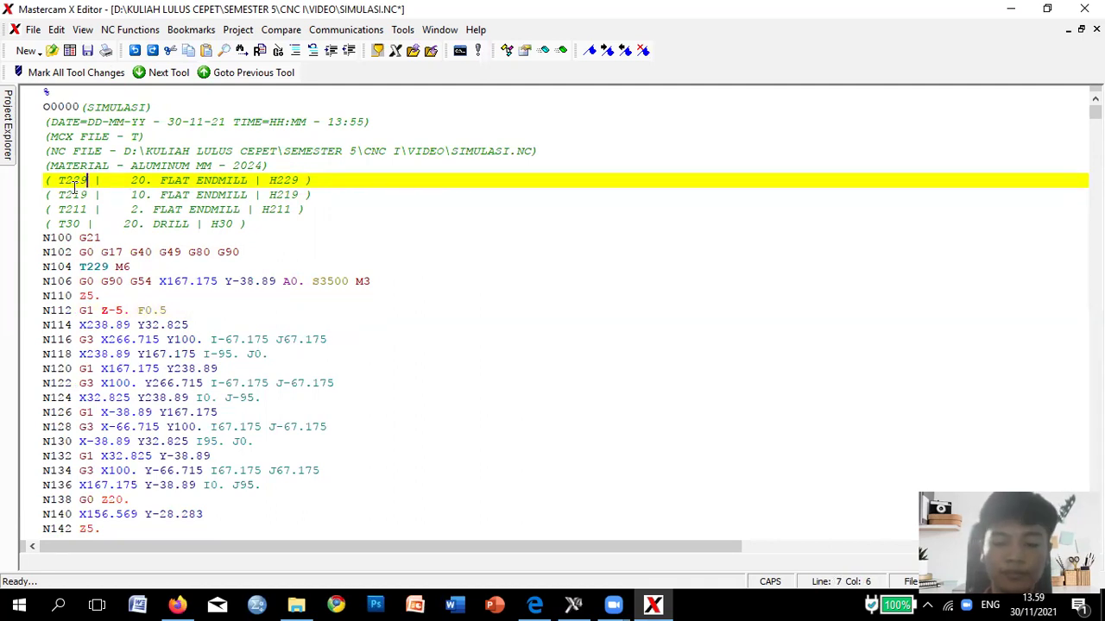
{"action": "key", "text": "BackSpace"}
{"action": "key", "text": "BackSpace"}
{"action": "key", "text": "BackSpace"}
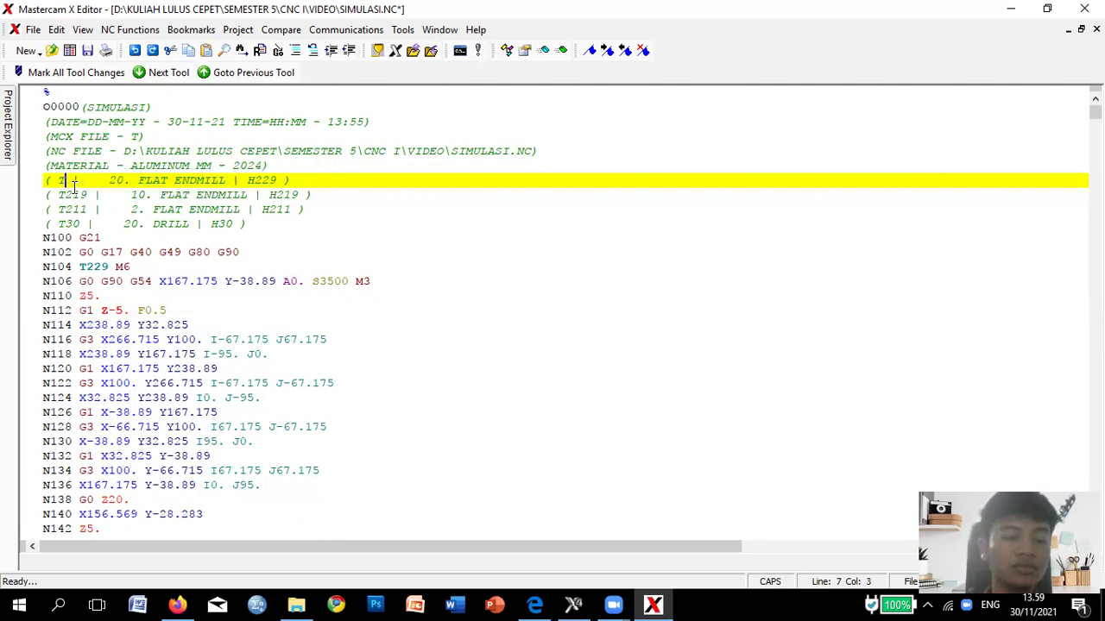
{"action": "type", "text": "1"}
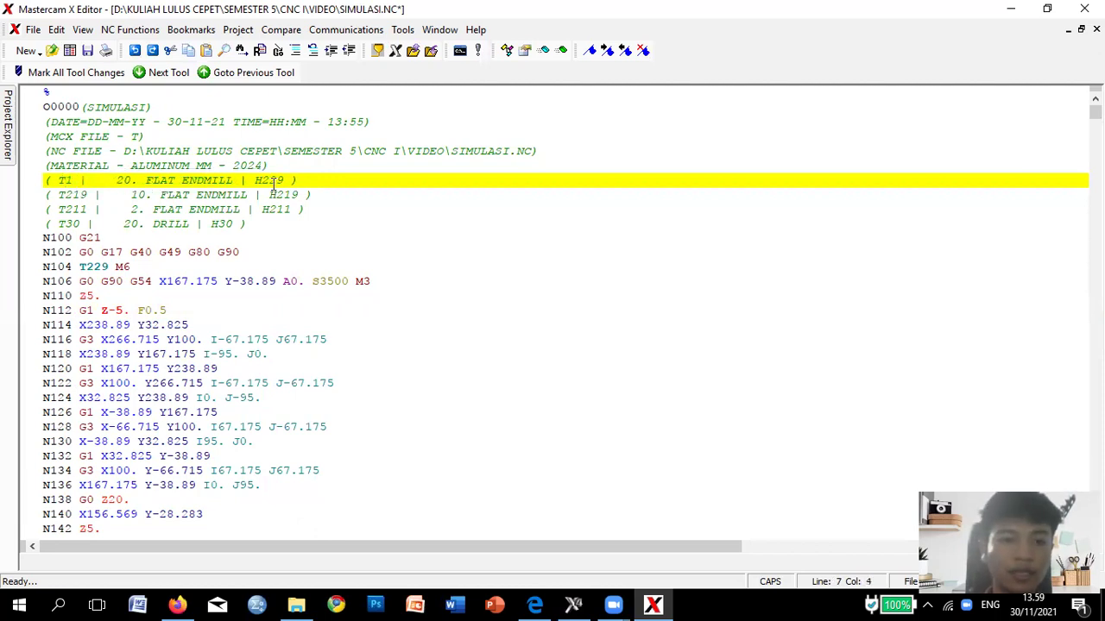
{"action": "left_click_drag", "start_coordinate": [282, 180], "coordinate": [270, 183]}
{"action": "key", "text": "BackSpace"}
{"action": "key", "text": "BackSpace"}
{"action": "type", "text": "1"}
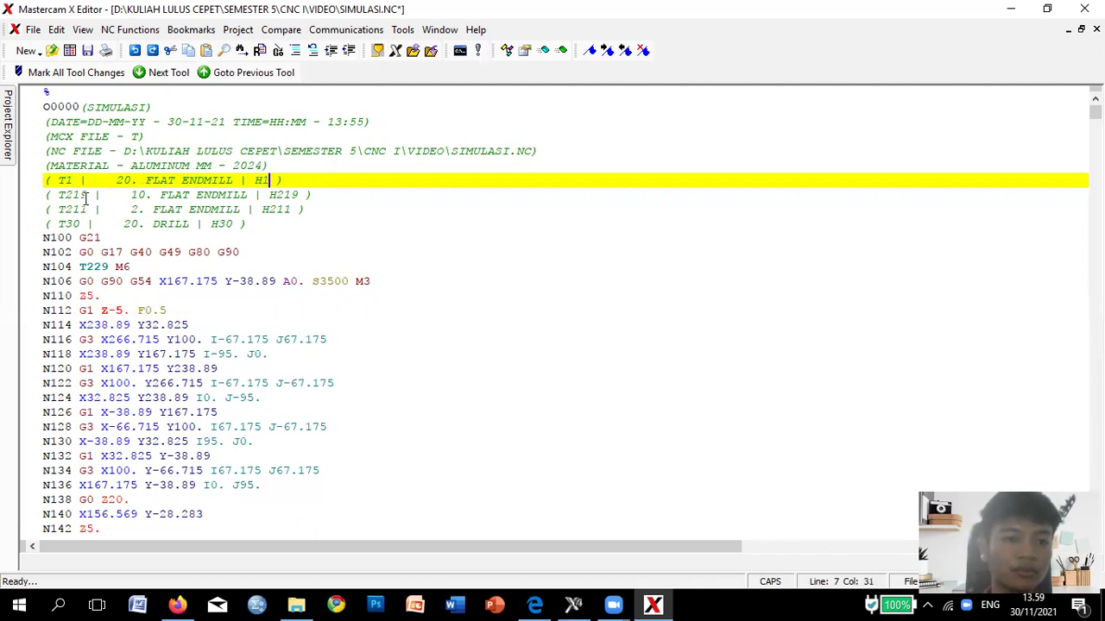
Renumber the 10 mm flat endmill as T2 with H2 and the 2 mm flat endmill as T3 with H3 in the header tool list.
{"action": "left_click_drag", "start_coordinate": [86, 195], "coordinate": [58, 195]}
{"action": "type", "text": "T2"}
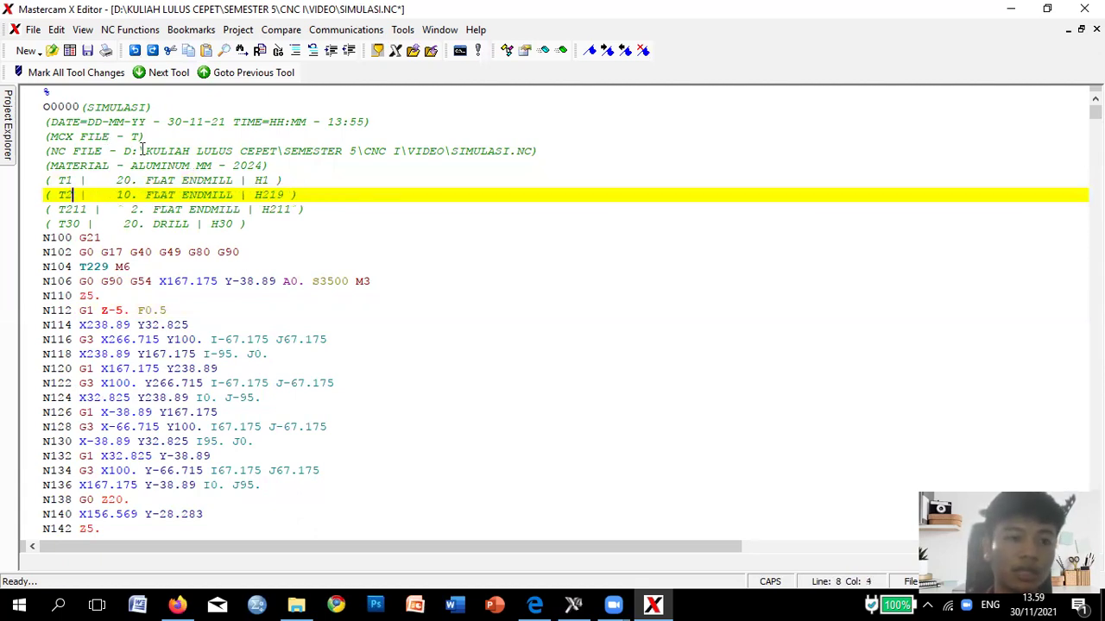
{"action": "left_click_drag", "start_coordinate": [283, 195], "coordinate": [262, 196]}
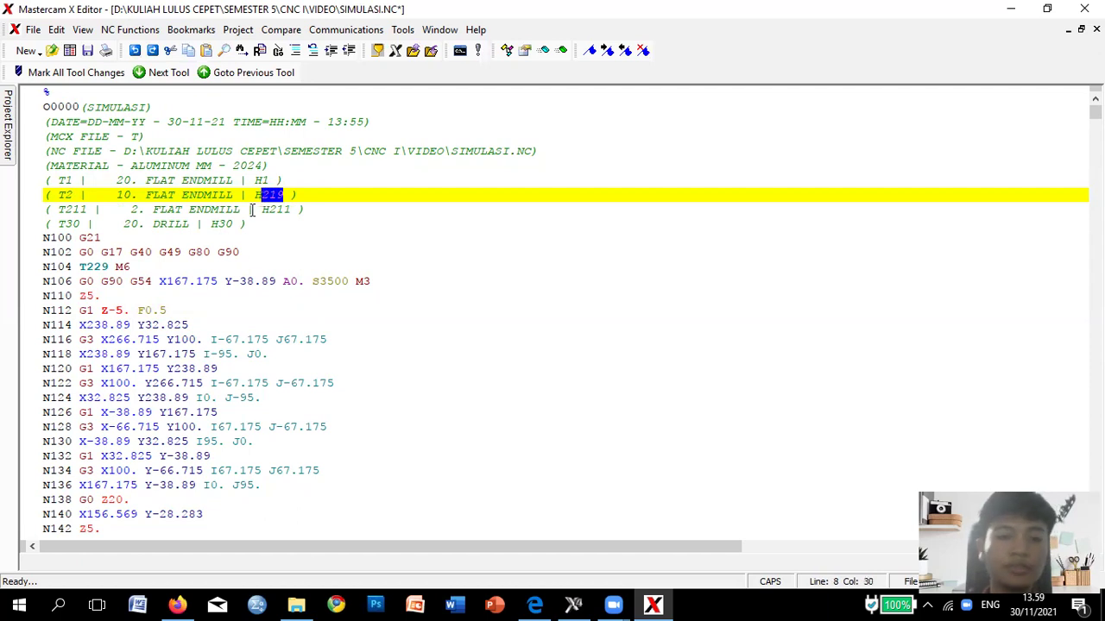
{"action": "type", "text": "2"}
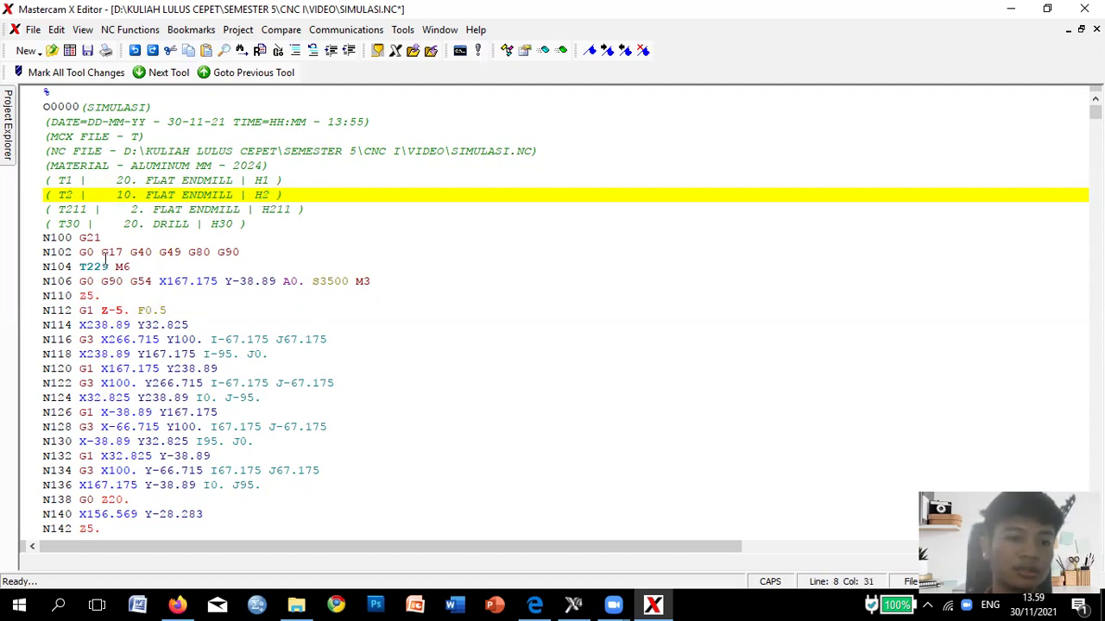
{"action": "left_click_drag", "start_coordinate": [87, 210], "coordinate": [59, 211]}
{"action": "type", "text": "T3"}
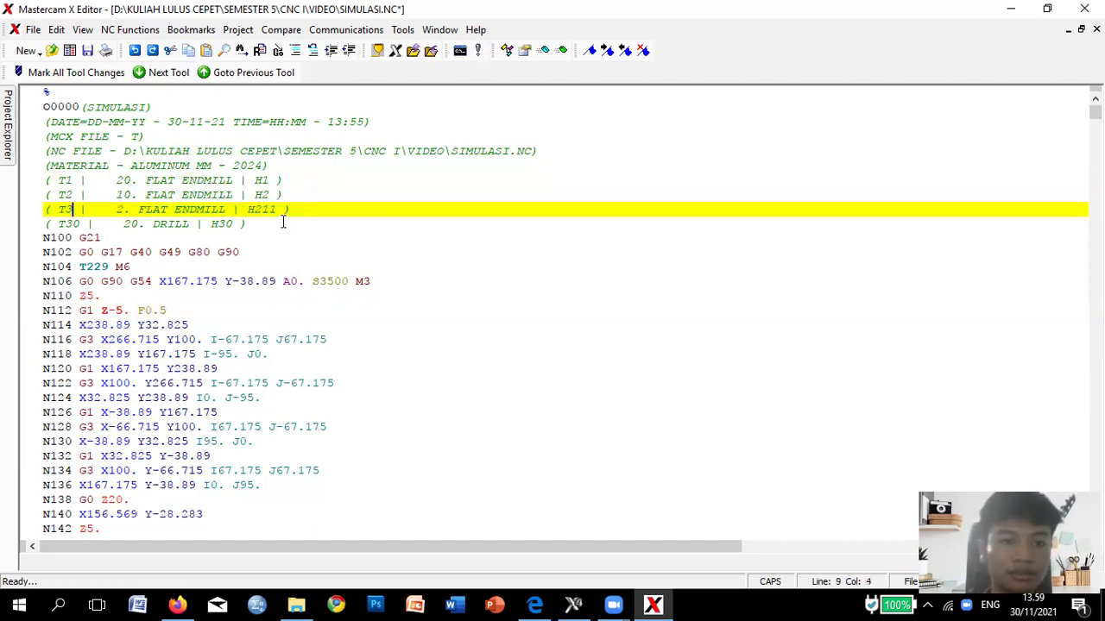
{"action": "left_click_drag", "start_coordinate": [280, 209], "coordinate": [256, 210]}
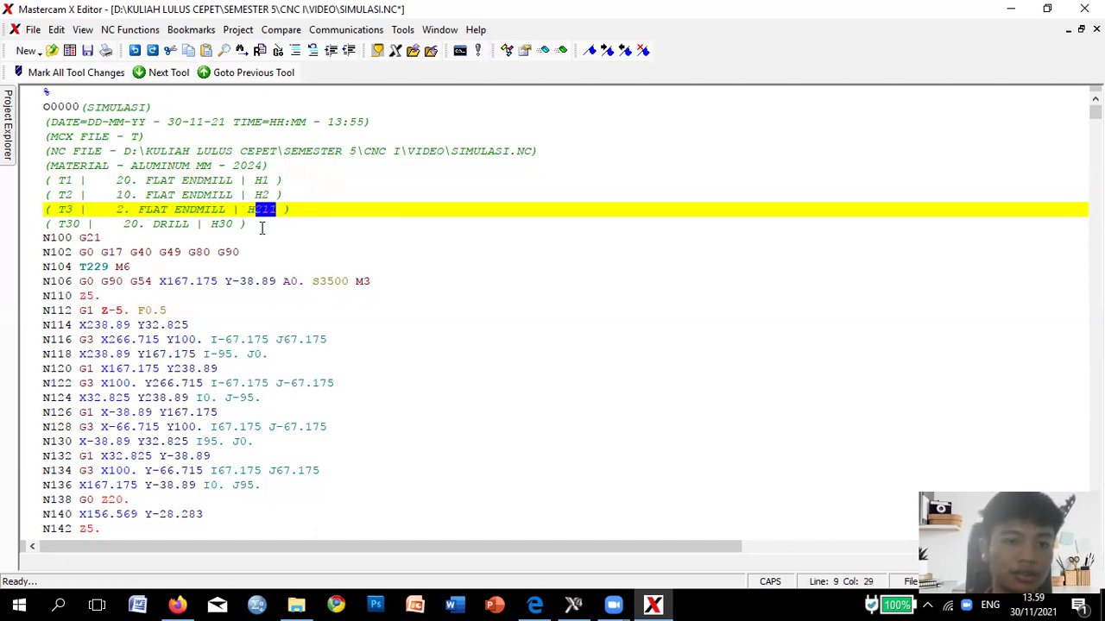
{"action": "type", "text": "3"}
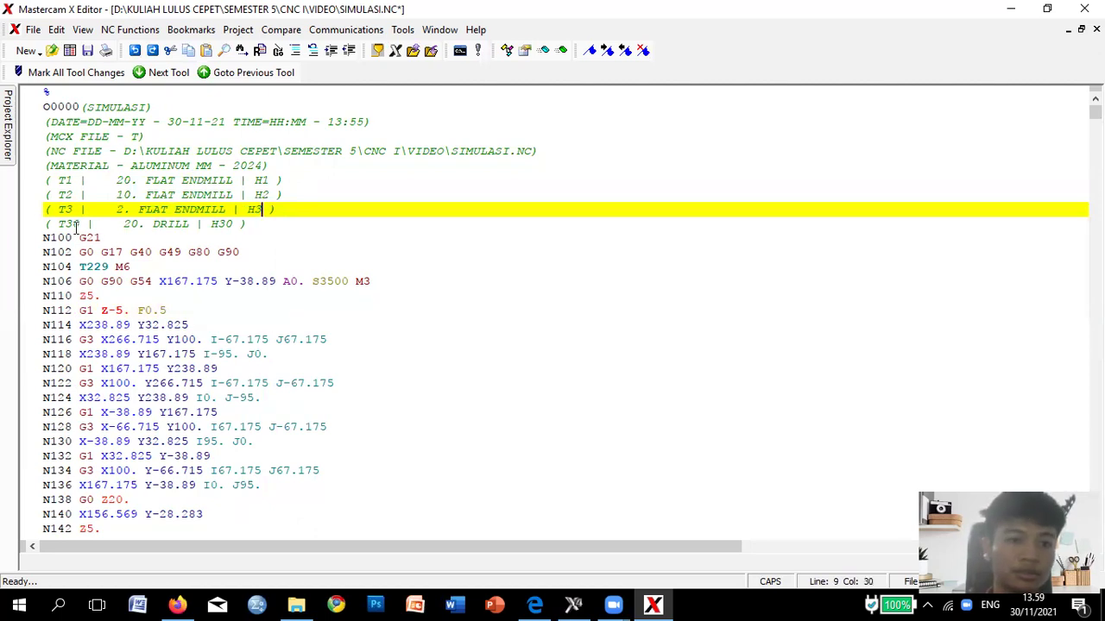
Renumber the 20 mm drill in the header tool list as T4 with offset H4.
{"action": "left_click_drag", "start_coordinate": [80, 225], "coordinate": [65, 224]}
{"action": "type", "text": "4"}
{"action": "left_click_drag", "start_coordinate": [227, 225], "coordinate": [214, 224]}
{"action": "type", "text": "4"}
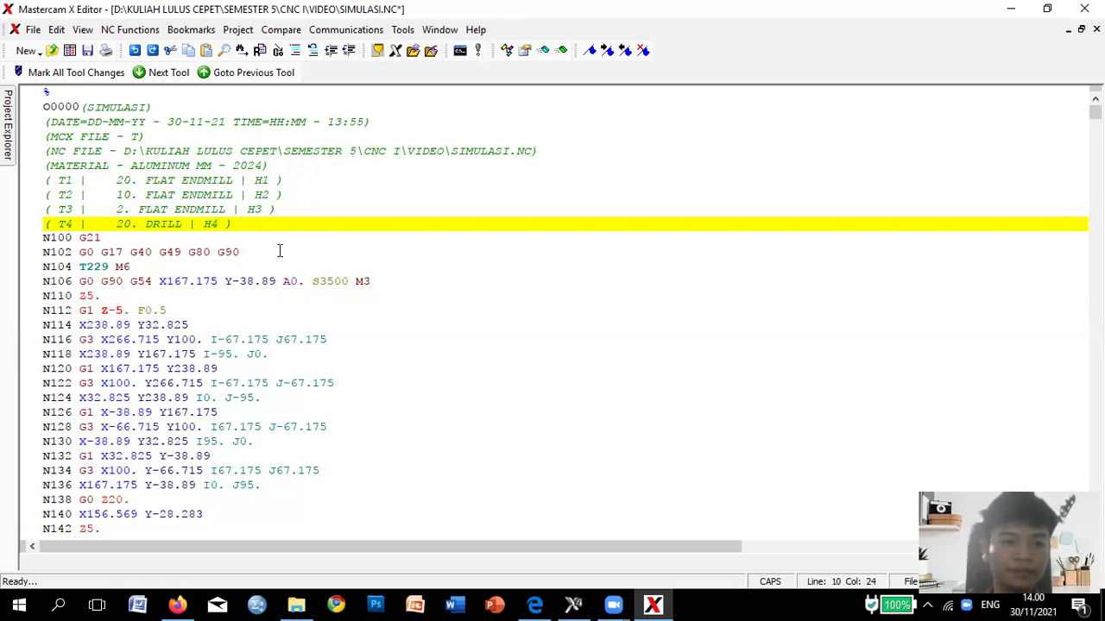
{"action": "left_click", "coordinate": [289, 242]}
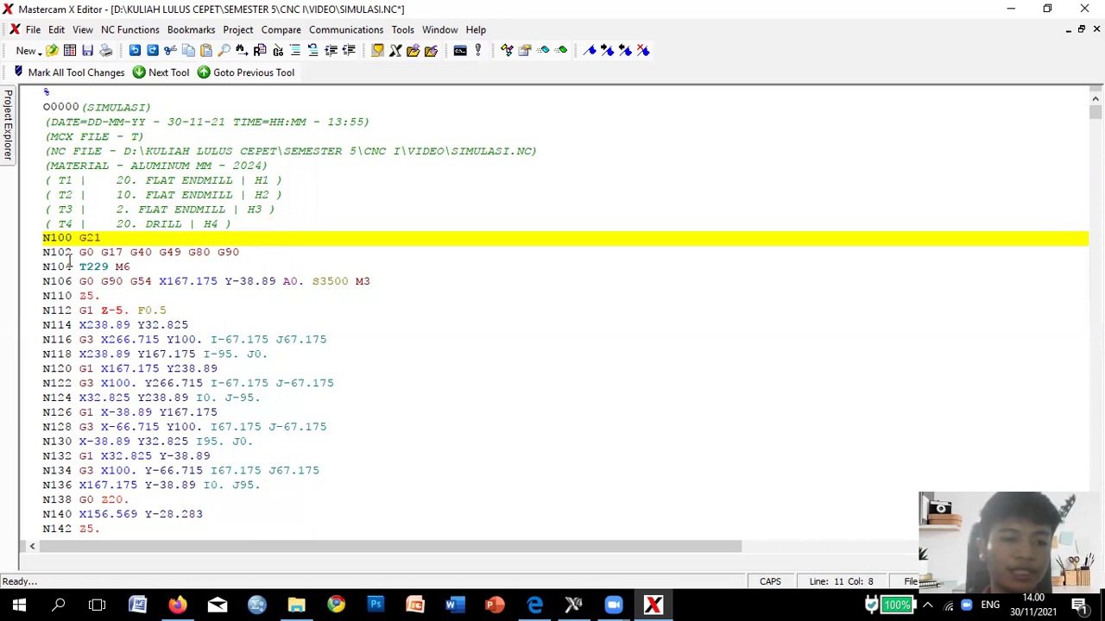
Change the tool number in the tool change block N104 to T1.
{"action": "left_click", "coordinate": [107, 267]}
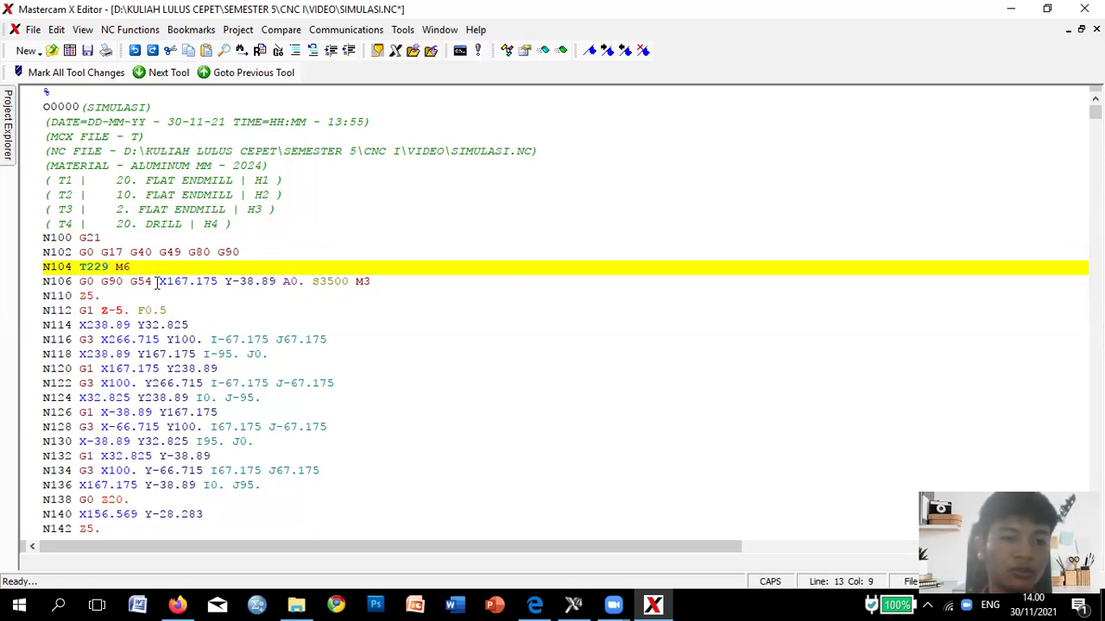
{"action": "key", "text": "BackSpace"}
{"action": "key", "text": "BackSpace"}
{"action": "key", "text": "BackSpace"}
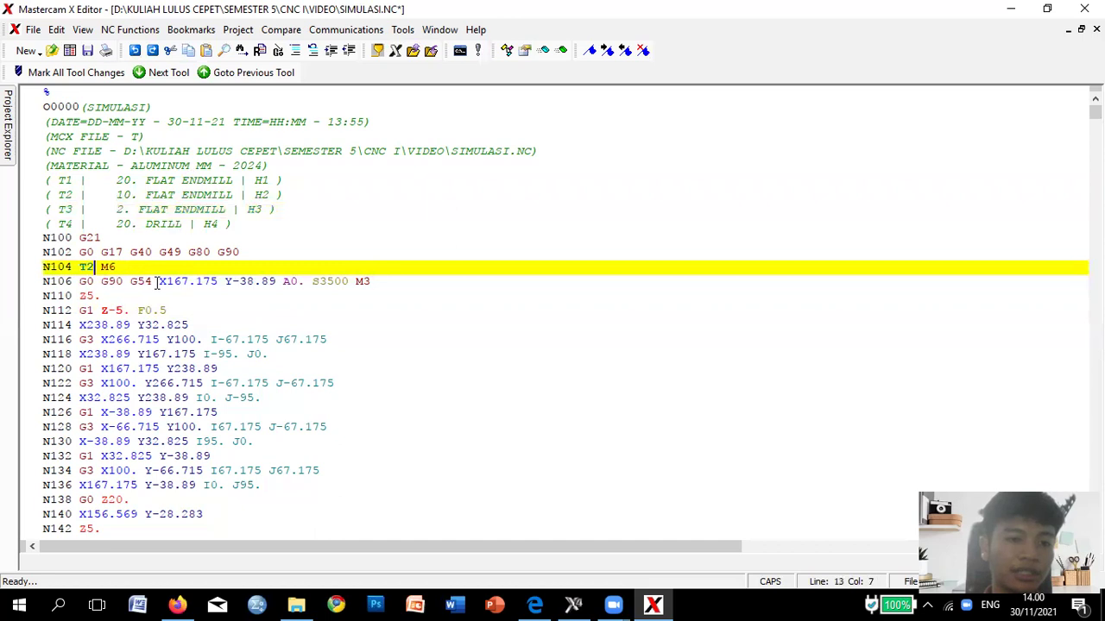
{"action": "type", "text": "1"}
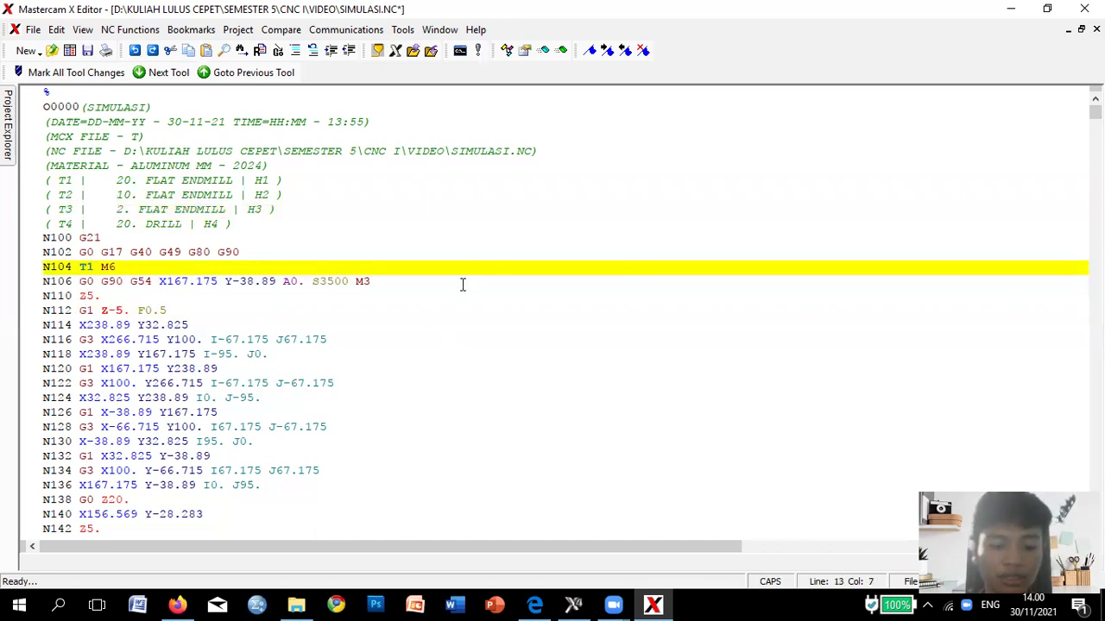
Find the next tool change block after N104 and change its tool number to T2 in block N3188.
{"action": "key", "text": "ctrl+f"}
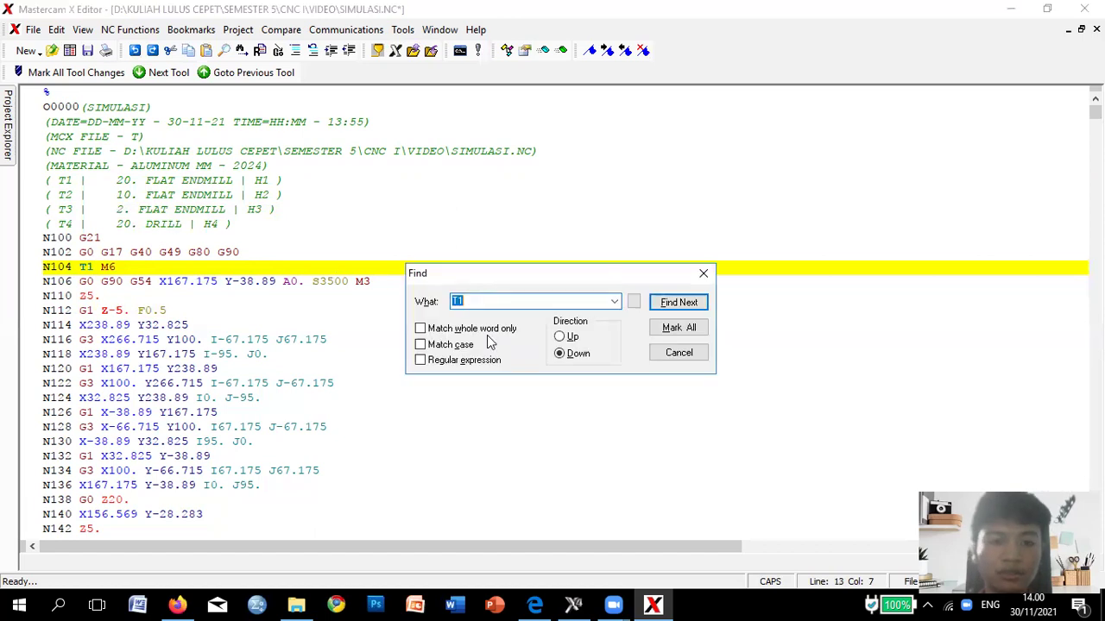
{"action": "type", "text": "T"}
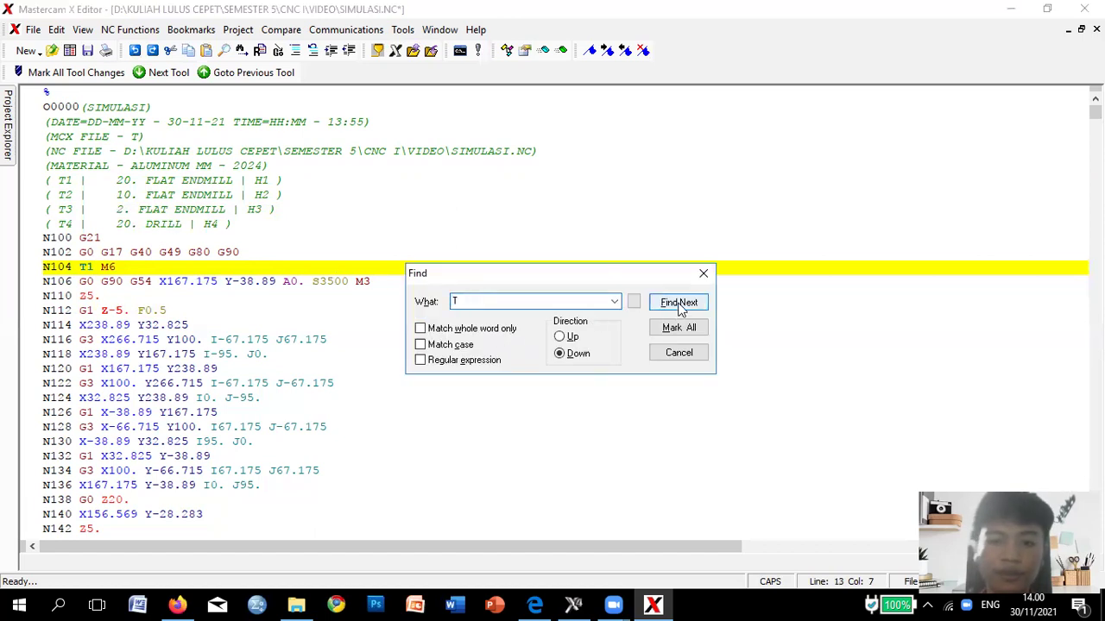
{"action": "left_click", "coordinate": [679, 303]}
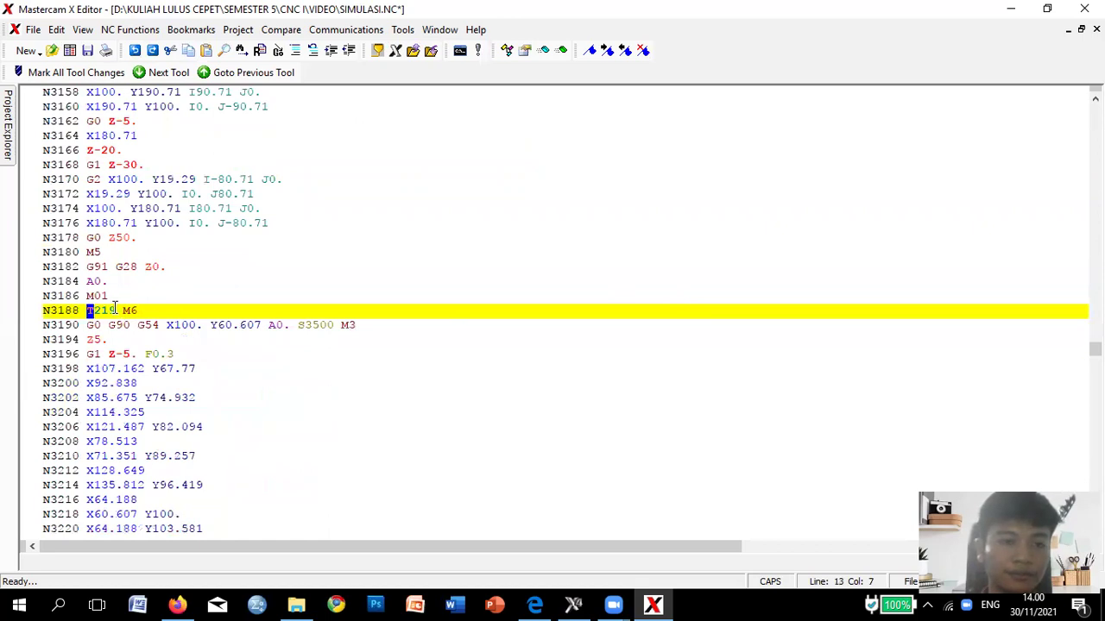
{"action": "scroll", "coordinate": [117, 298], "scroll_direction": "up", "scroll_amount": 15}
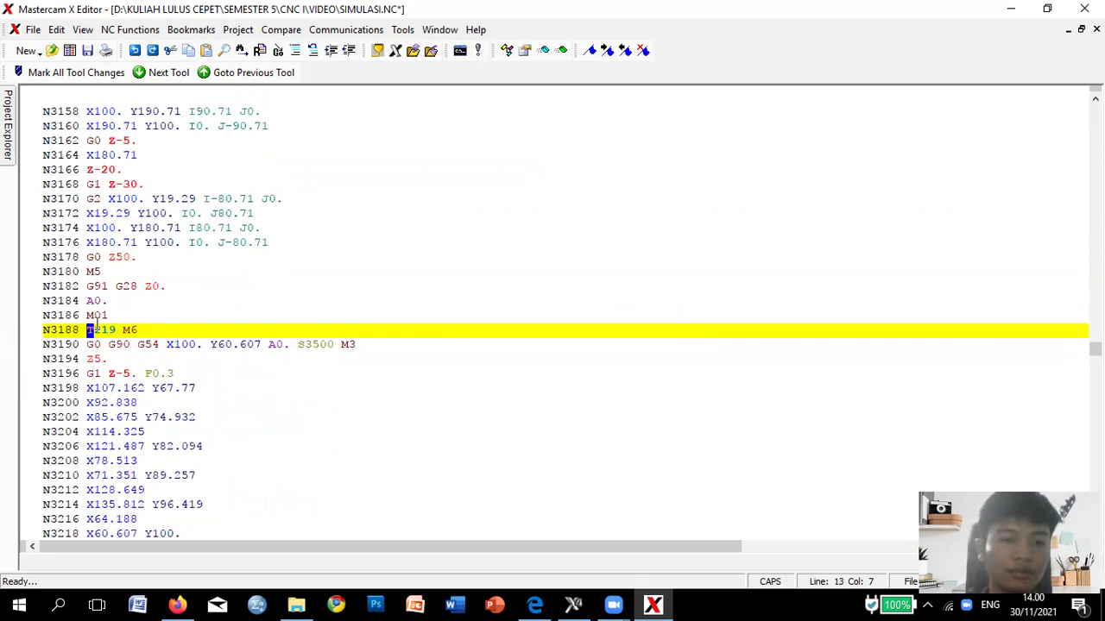
{"action": "scroll", "coordinate": [118, 288], "scroll_direction": "up", "scroll_amount": 5}
{"action": "scroll", "coordinate": [125, 286], "scroll_direction": "down", "scroll_amount": 4}
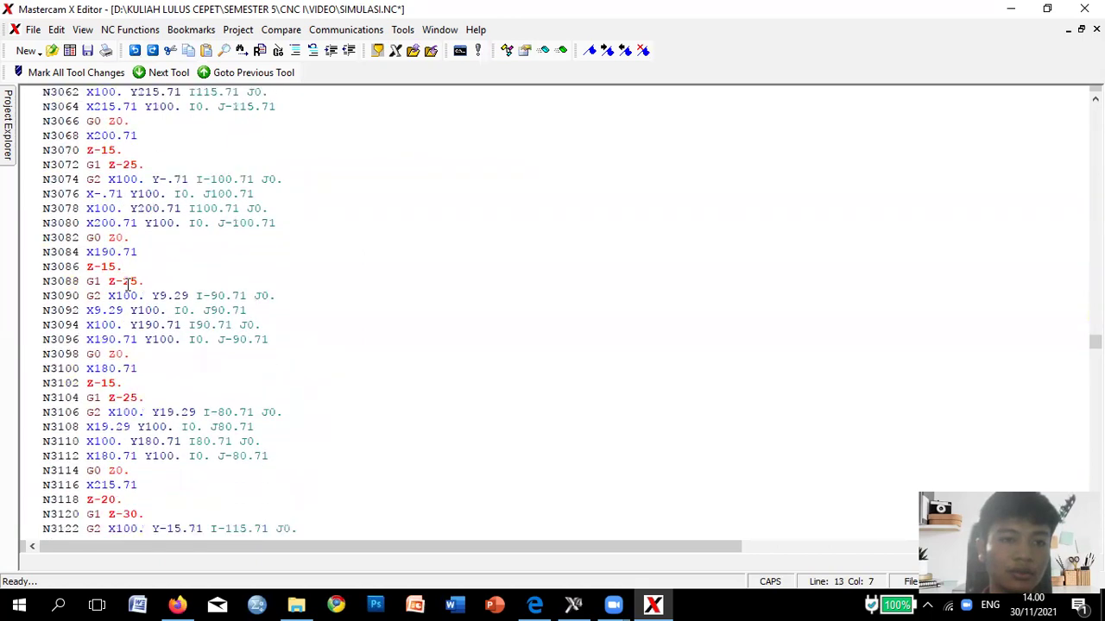
{"action": "scroll", "coordinate": [130, 286], "scroll_direction": "down", "scroll_amount": 8}
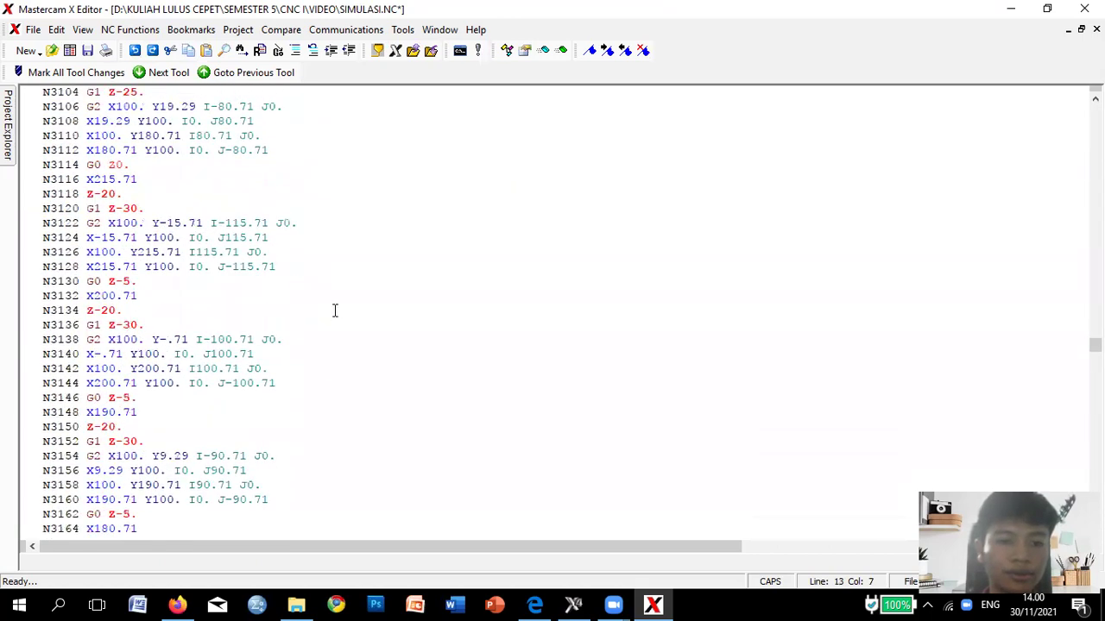
{"action": "scroll", "coordinate": [184, 283], "scroll_direction": "up", "scroll_amount": 15}
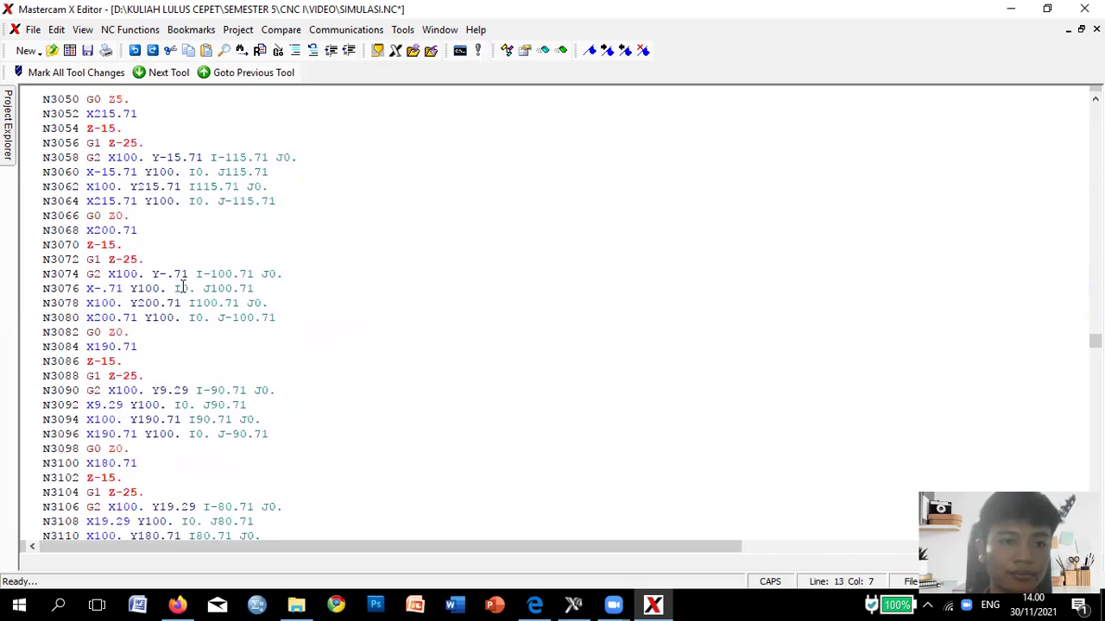
{"action": "scroll", "coordinate": [398, 402], "scroll_direction": "down", "scroll_amount": 15}
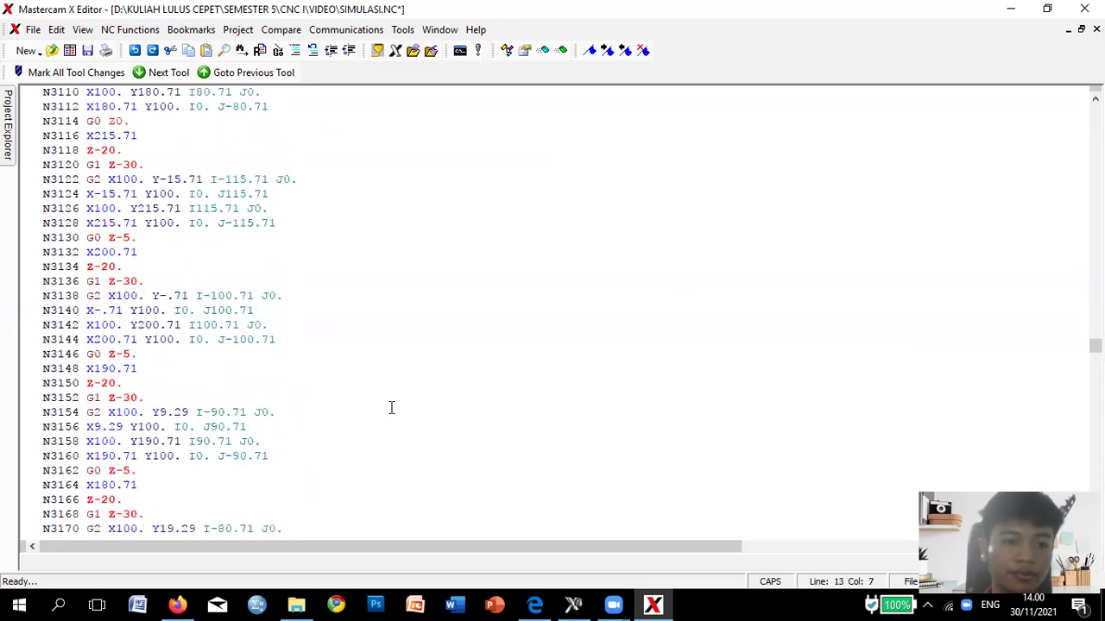
{"action": "scroll", "coordinate": [393, 401], "scroll_direction": "up", "scroll_amount": 2}
{"action": "scroll", "coordinate": [369, 435], "scroll_direction": "down", "scroll_amount": 10}
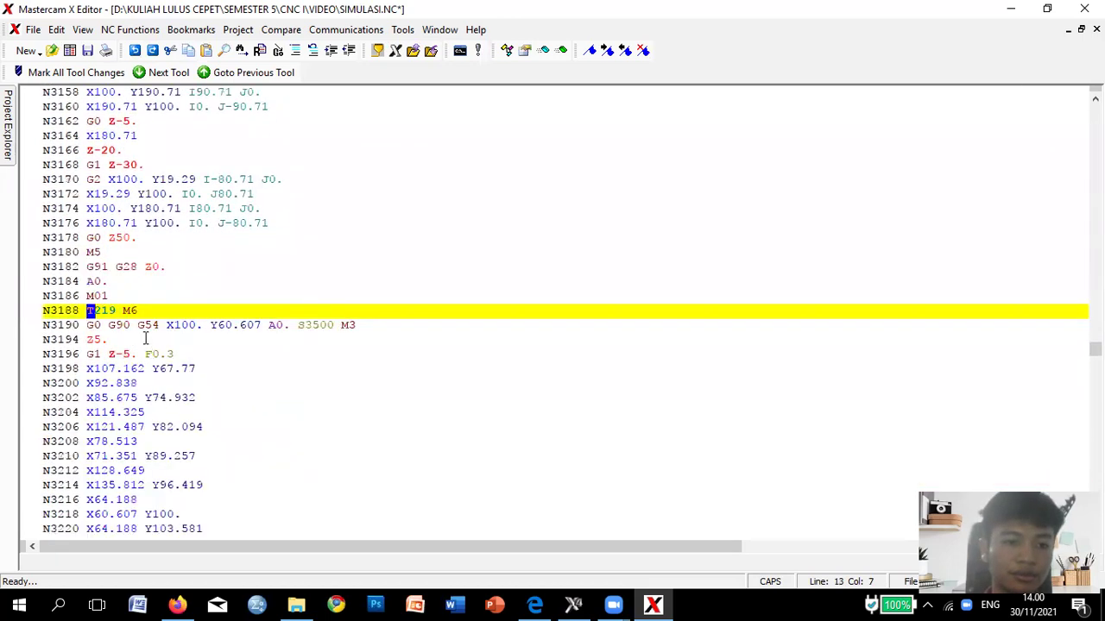
{"action": "left_click", "coordinate": [113, 310]}
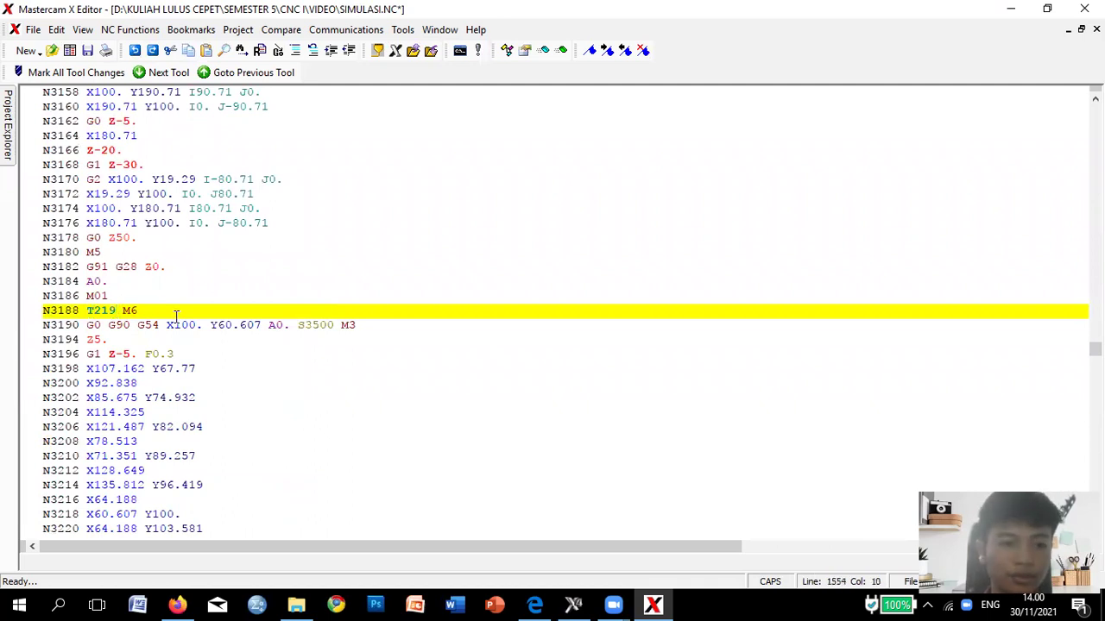
{"action": "key", "text": "BackSpace"}
{"action": "key", "text": "BackSpace"}
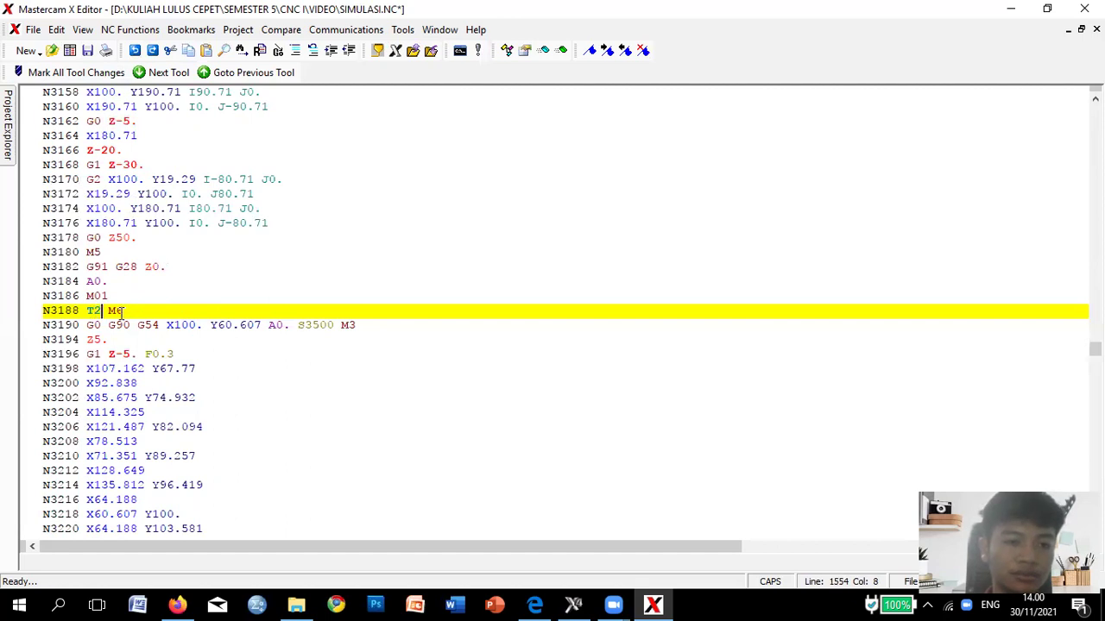
{"action": "left_click", "coordinate": [244, 310]}
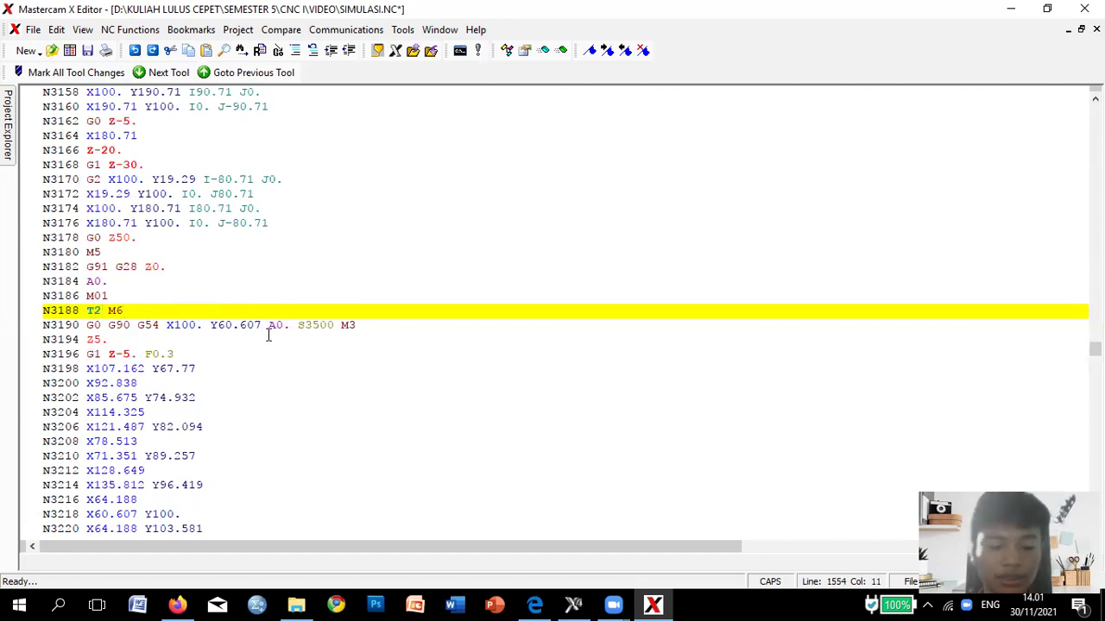
Find the following tool change at block N3692 and set its tool number to T3.
{"action": "key", "text": "ctrl+f"}
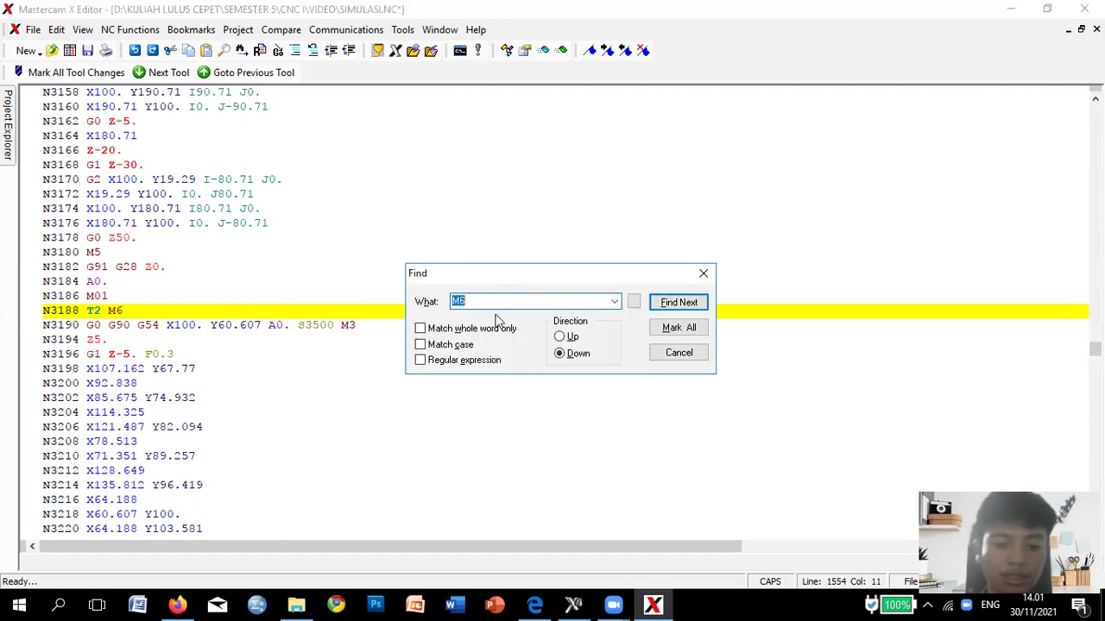
{"action": "type", "text": "T"}
{"action": "left_click", "coordinate": [676, 303]}
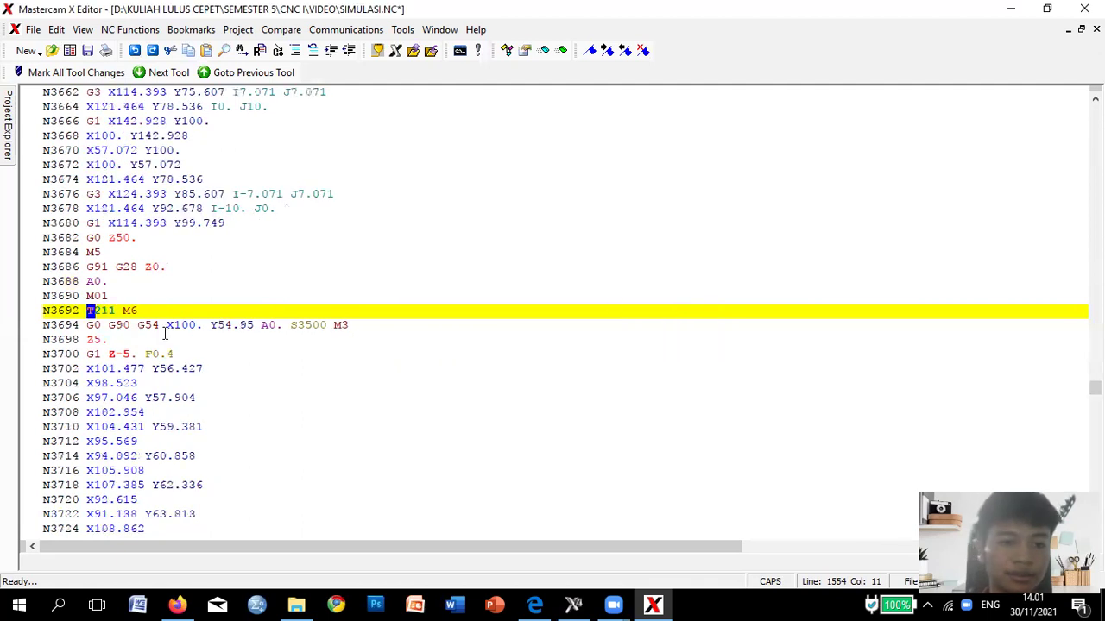
{"action": "left_click", "coordinate": [118, 311]}
{"action": "key", "text": "BackSpace"}
{"action": "key", "text": "BackSpace"}
{"action": "key", "text": "BackSpace"}
{"action": "type", "text": "3"}
{"action": "key", "text": "End"}
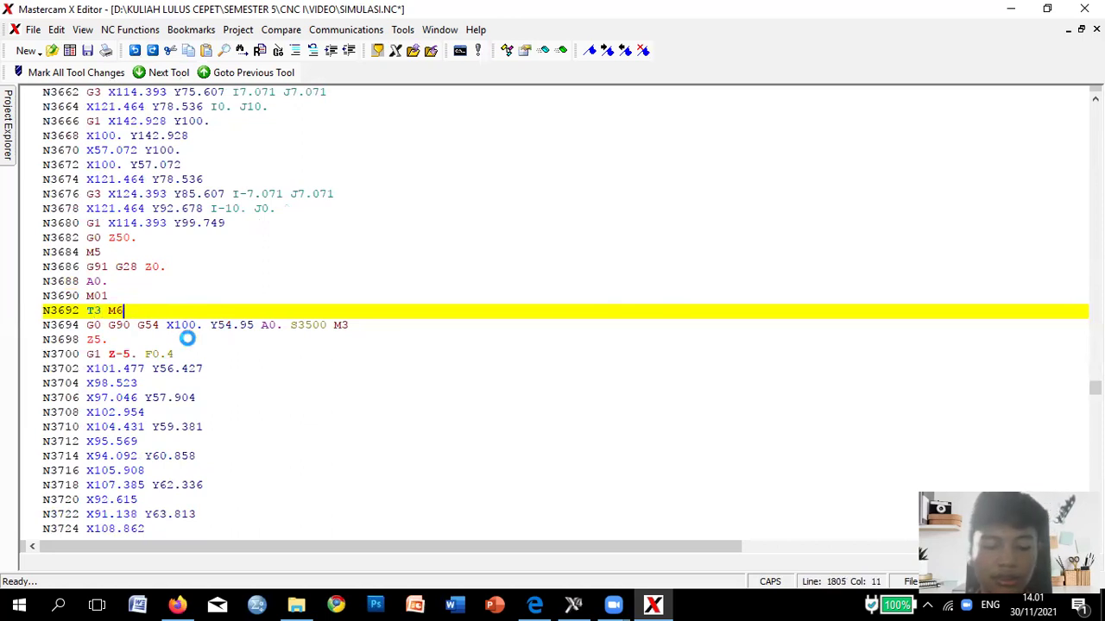
Find the last tool change at block N5396 and renumber its tool as T4.
{"action": "key", "text": "ctrl+f"}
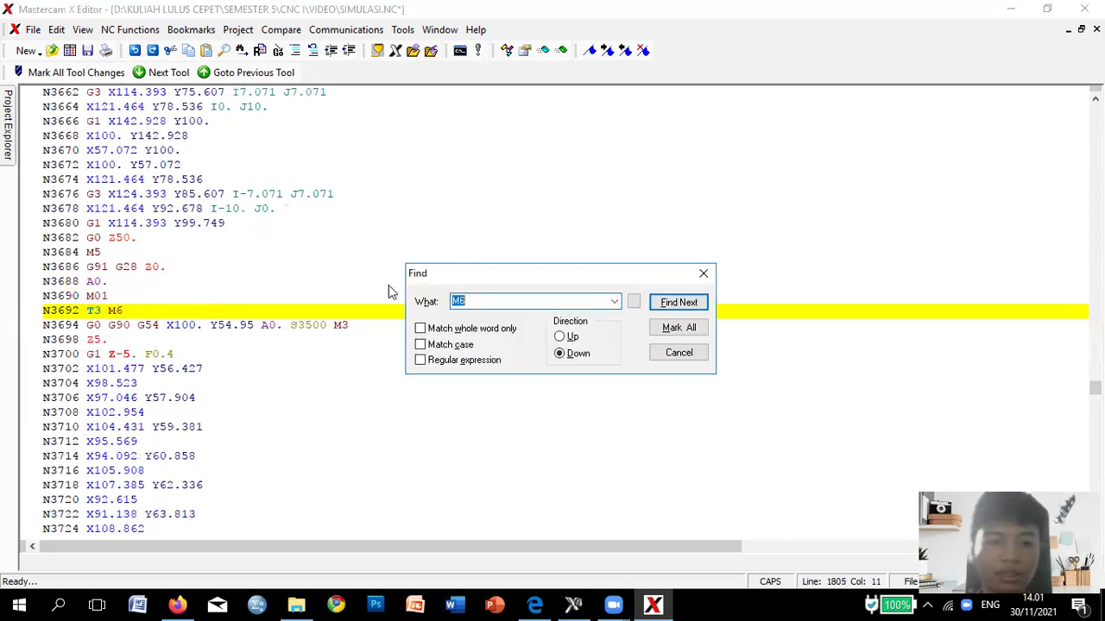
{"action": "left_click", "coordinate": [664, 304]}
{"action": "left_click", "coordinate": [109, 310]}
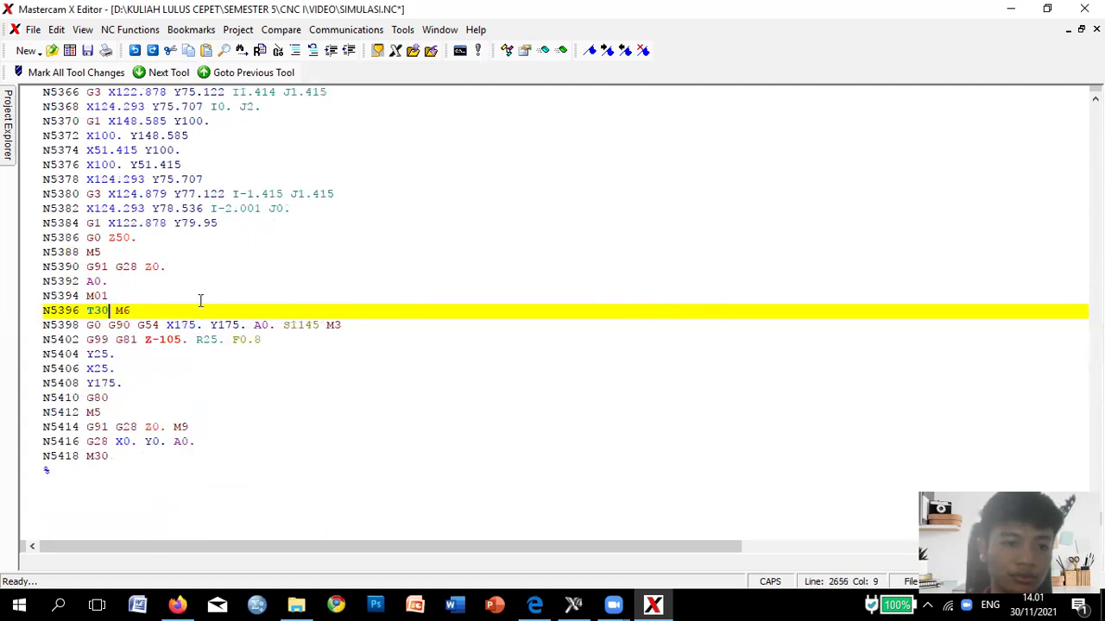
{"action": "key", "text": "BackSpace"}
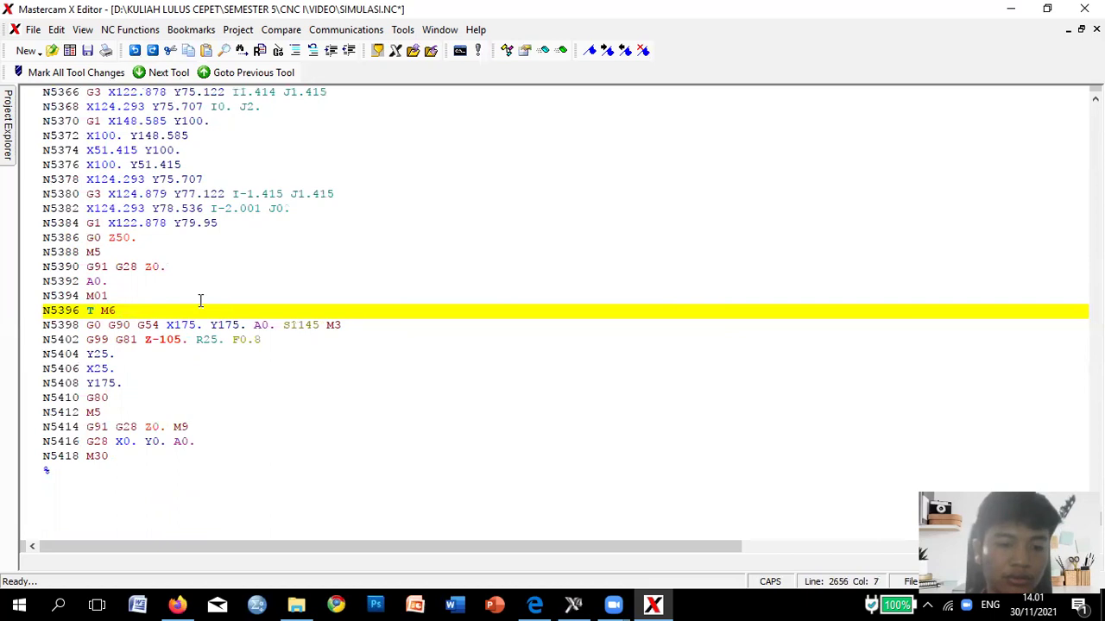
{"action": "type", "text": "4"}
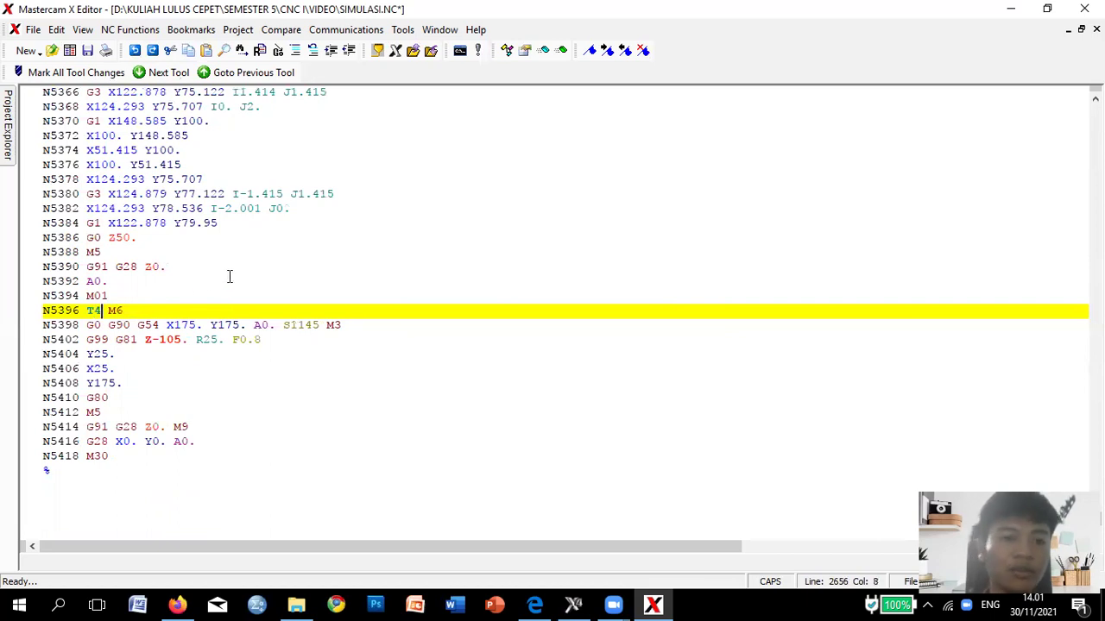
Return to the start of the program and save the edited NC file.
{"action": "scroll", "coordinate": [165, 370], "scroll_direction": "down", "scroll_amount": 2}
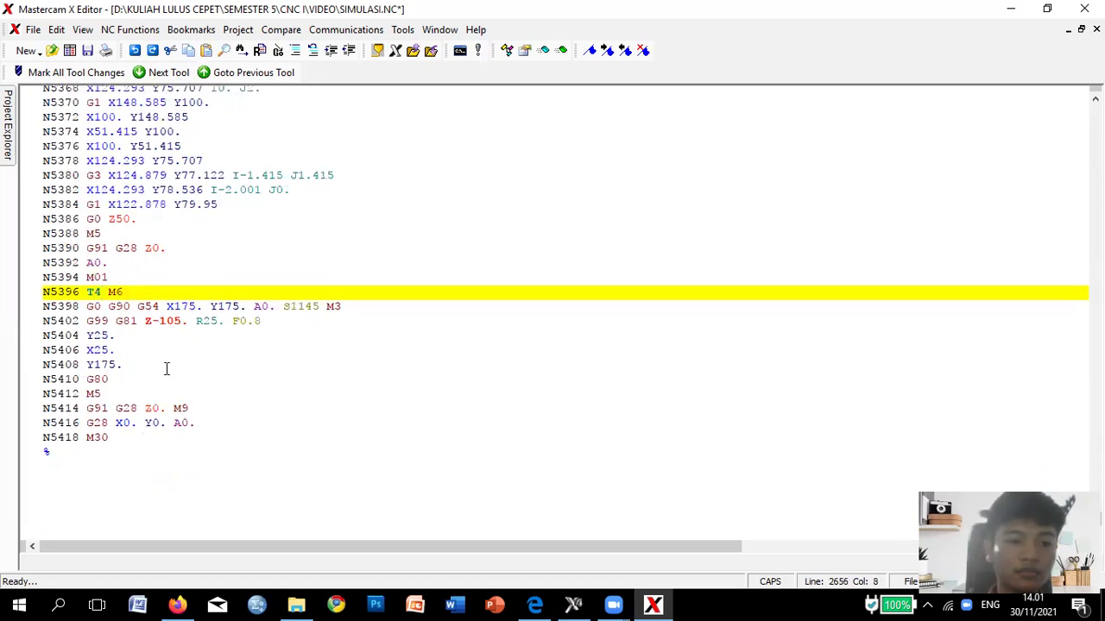
{"action": "left_click", "coordinate": [163, 412]}
{"action": "scroll", "coordinate": [183, 335], "scroll_direction": "up", "scroll_amount": 6}
{"action": "scroll", "coordinate": [184, 335], "scroll_direction": "up", "scroll_amount": 20}
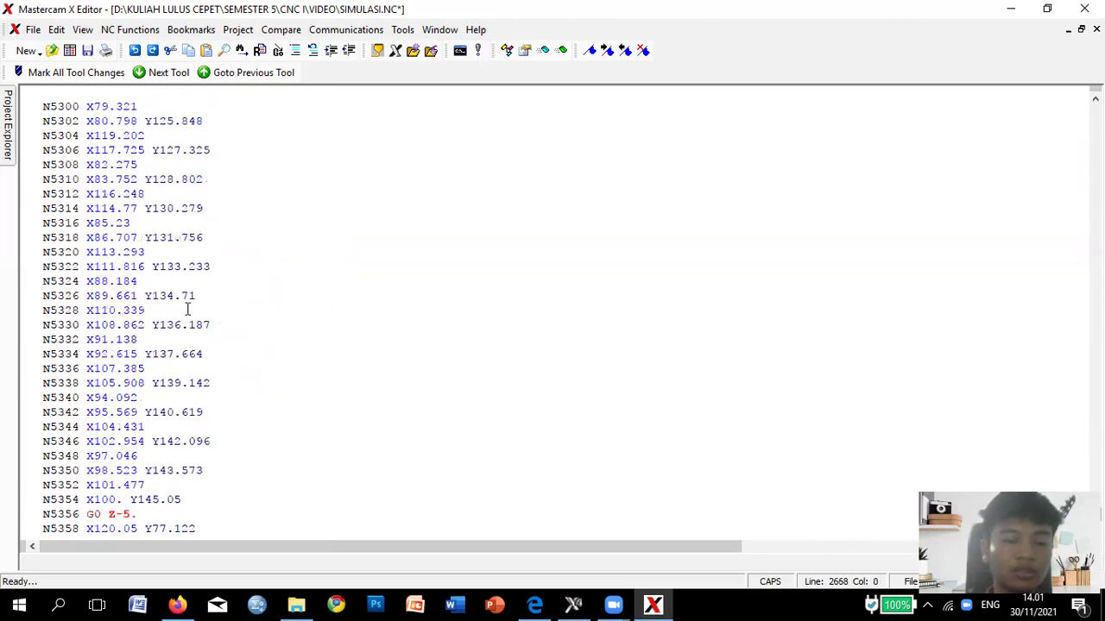
{"action": "scroll", "coordinate": [196, 295], "scroll_direction": "up", "scroll_amount": 20}
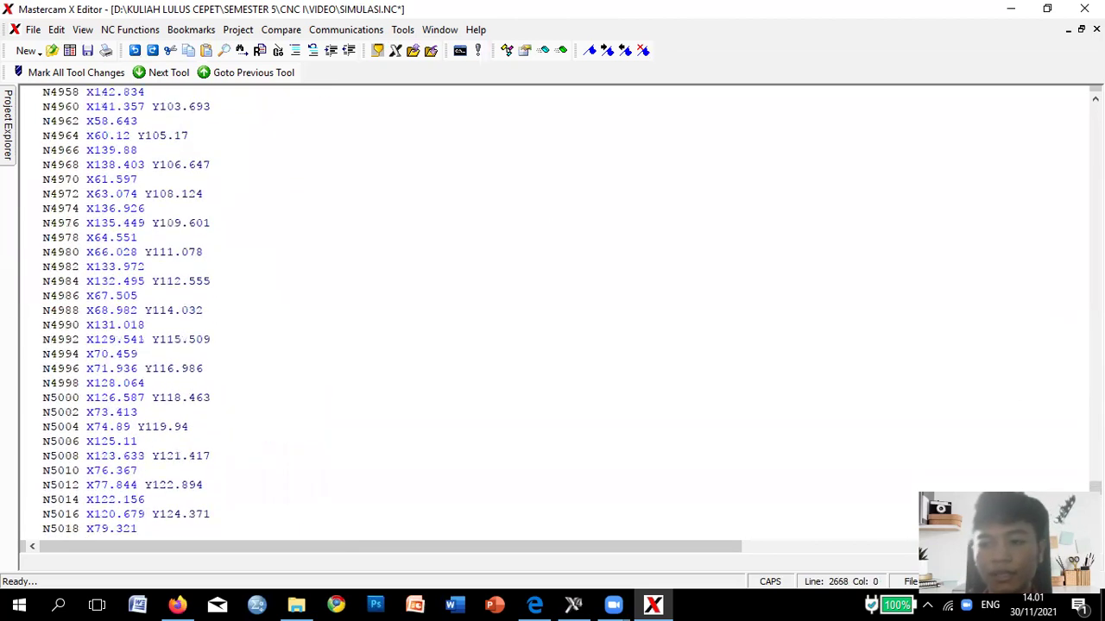
{"action": "left_click_drag", "start_coordinate": [1095, 487], "coordinate": [1094, 107]}
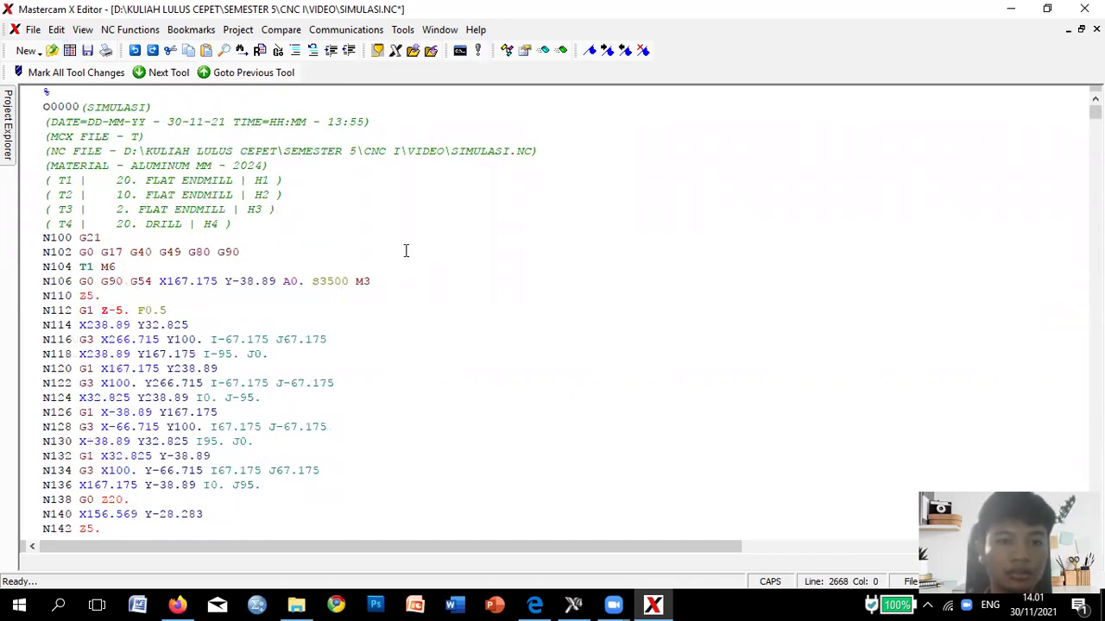
{"action": "left_click", "coordinate": [31, 31]}
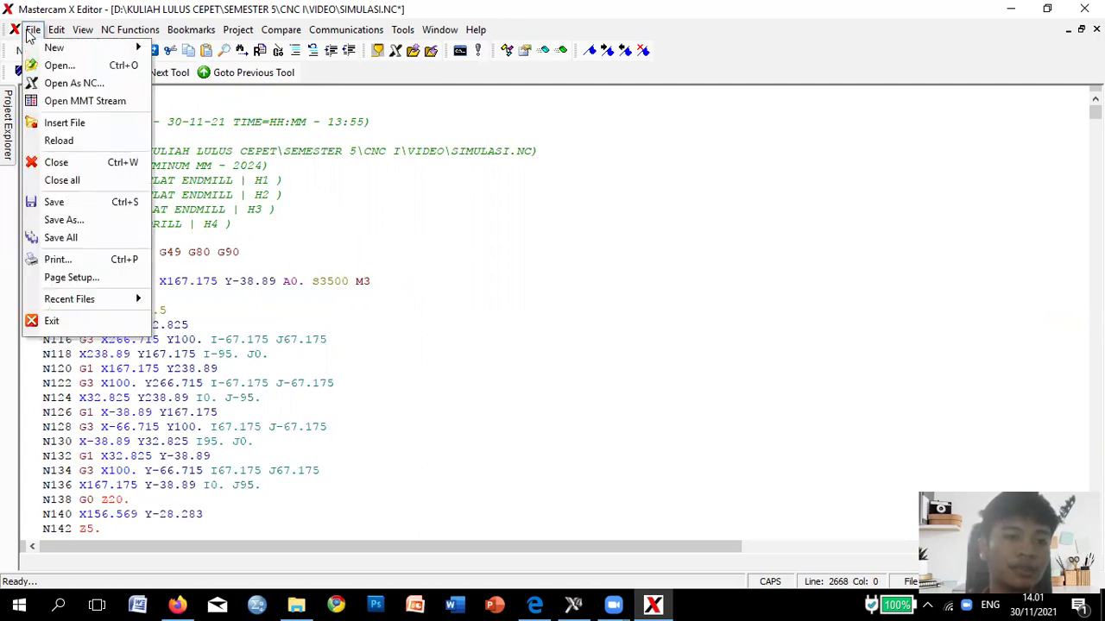
{"action": "left_click", "coordinate": [81, 200]}
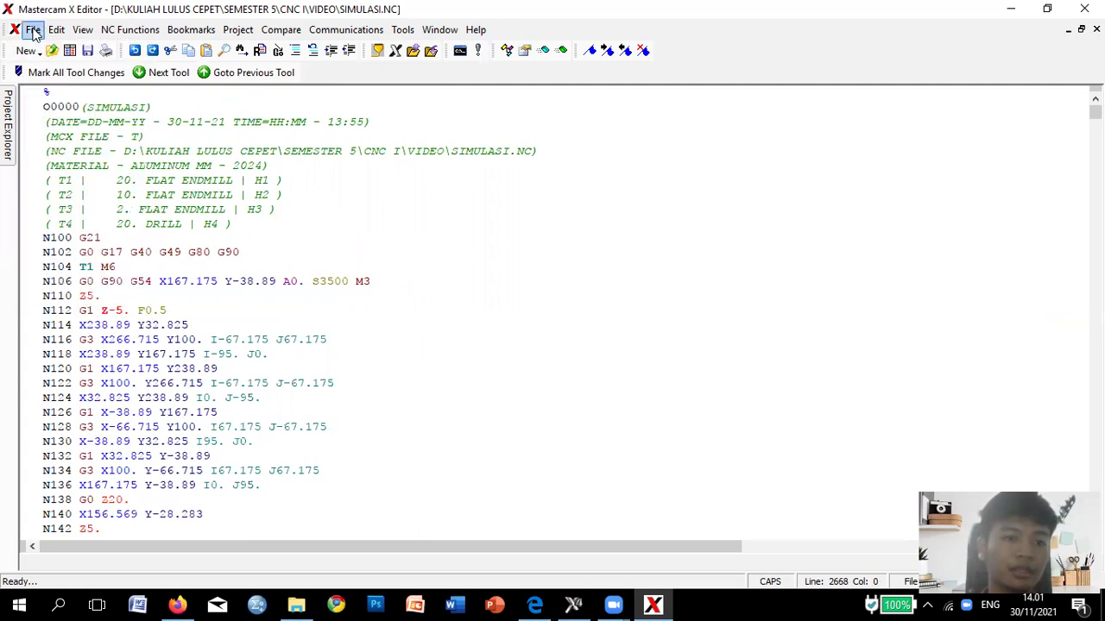
Save a copy of the program as a text file (*.txt) named SIMULASI in the video folder.
{"action": "left_click", "coordinate": [33, 29]}
{"action": "left_click", "coordinate": [87, 221]}
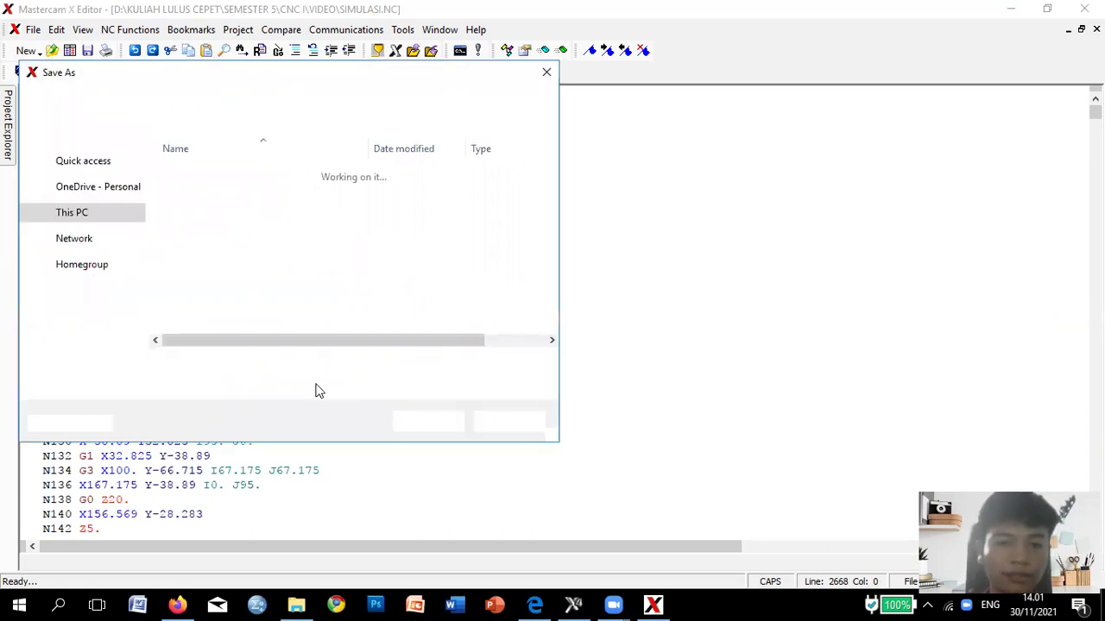
{"action": "left_click", "coordinate": [267, 385]}
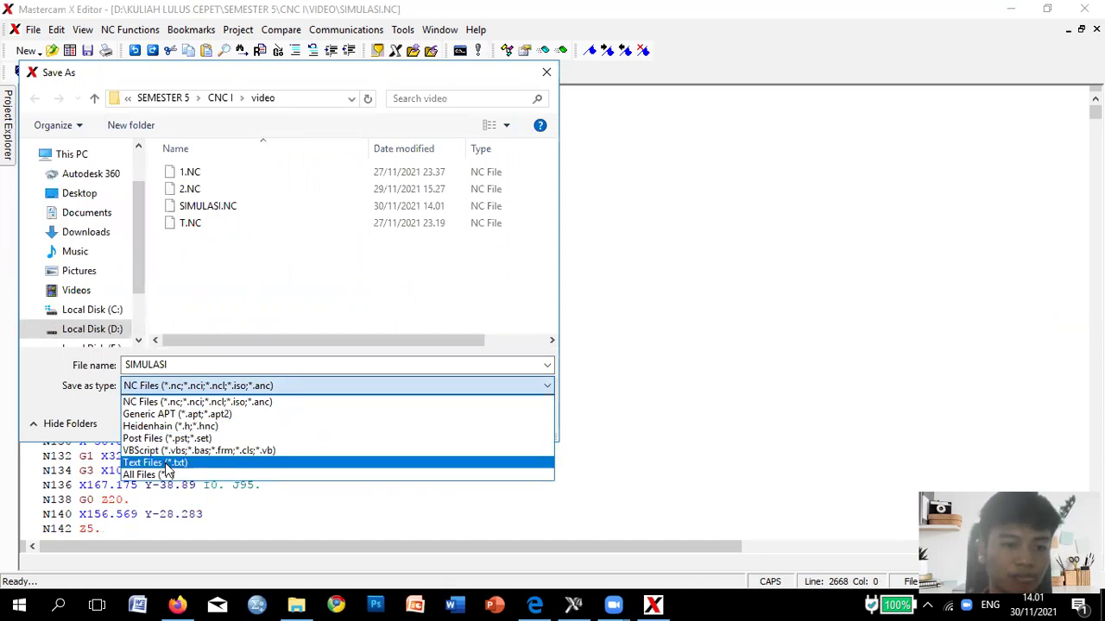
{"action": "left_click", "coordinate": [166, 464]}
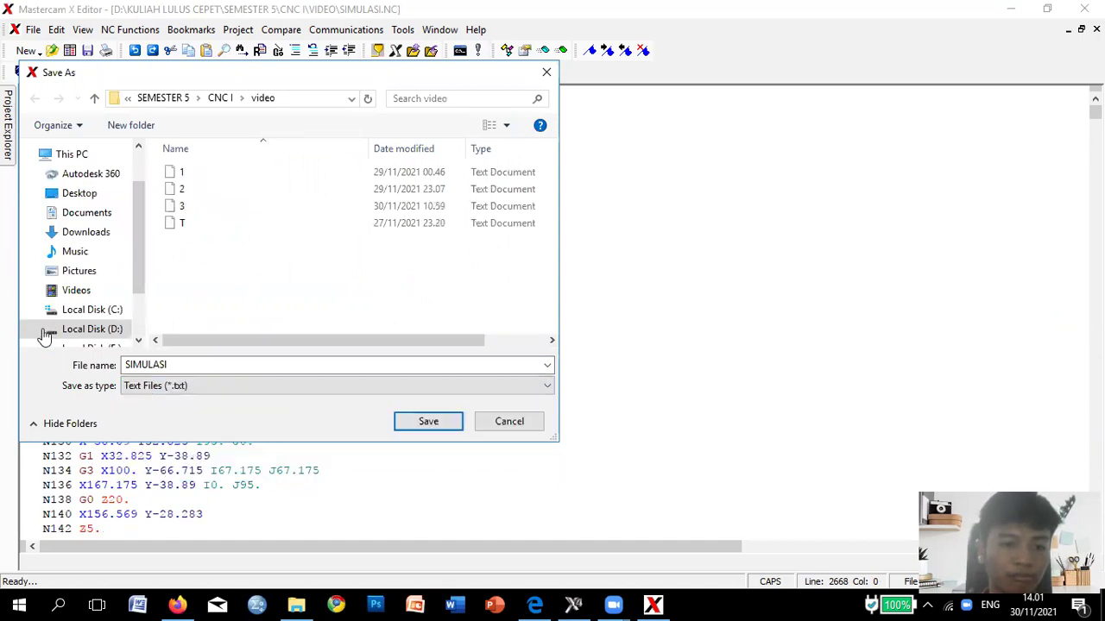
{"action": "left_click", "coordinate": [409, 422]}
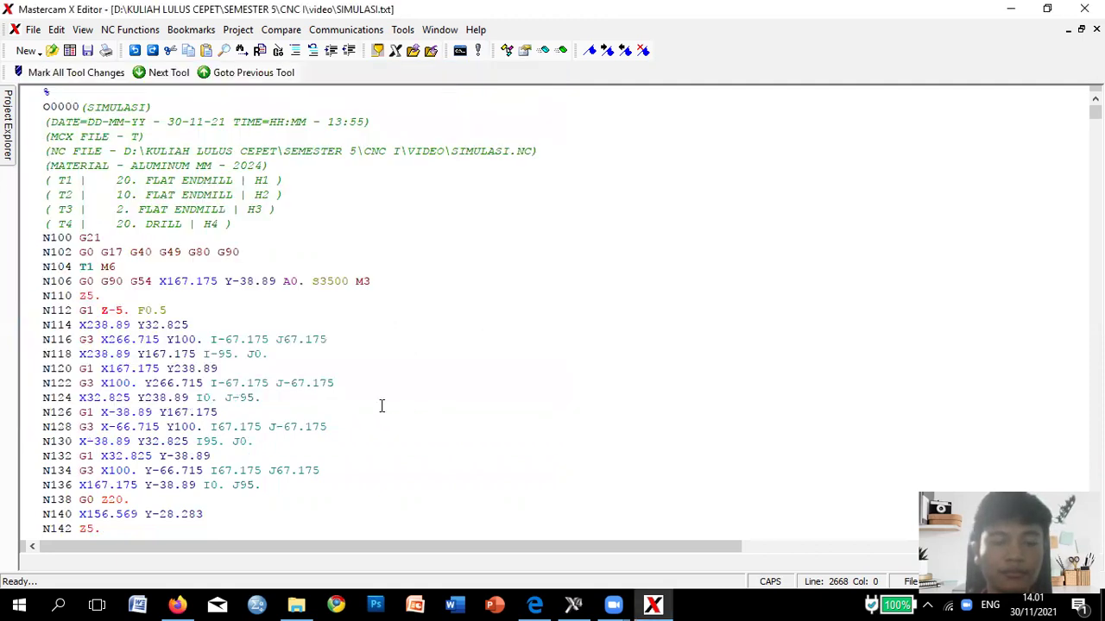
Minimize the open windows and launch Swansoft CNC Simulation from the SSCNC desktop shortcut.
{"action": "left_click", "coordinate": [1008, 12]}
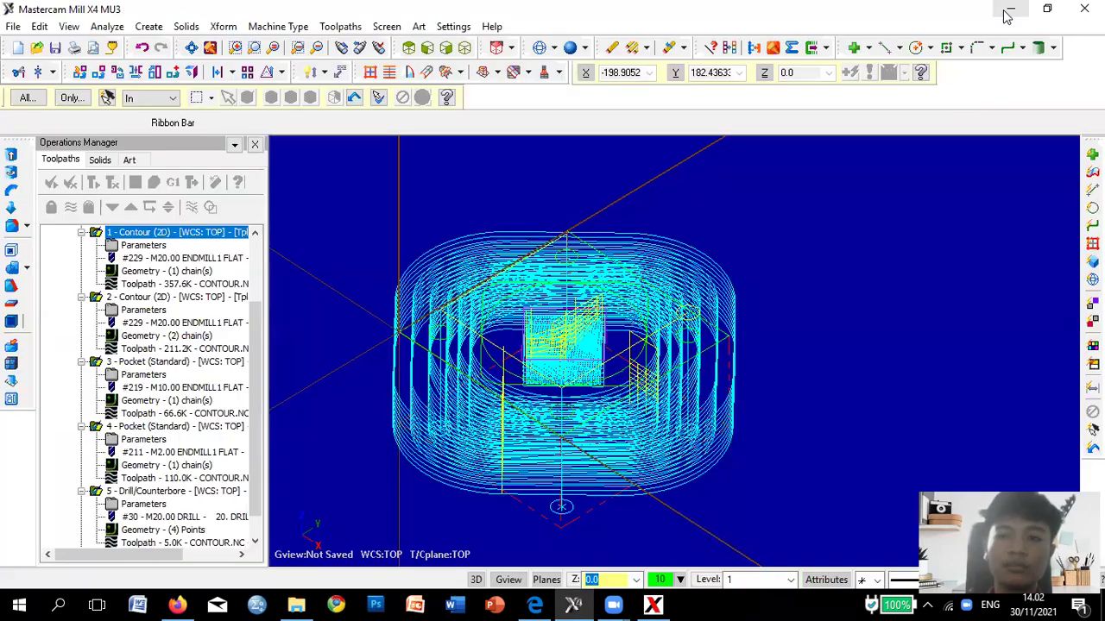
{"action": "left_click", "coordinate": [1007, 12]}
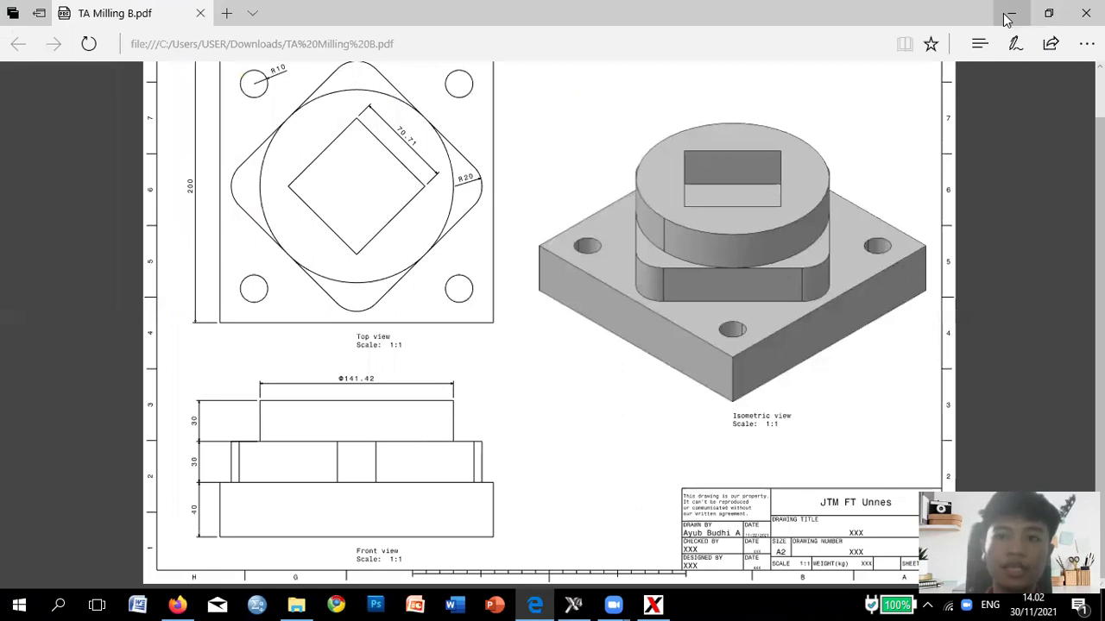
{"action": "left_click", "coordinate": [1009, 14]}
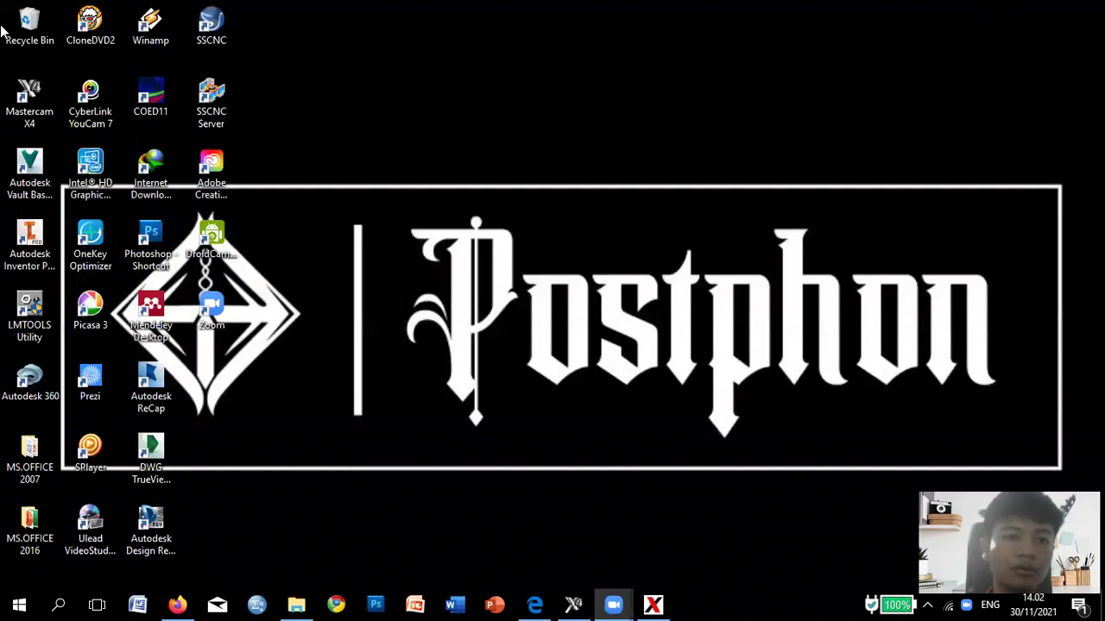
{"action": "left_click", "coordinate": [172, 26]}
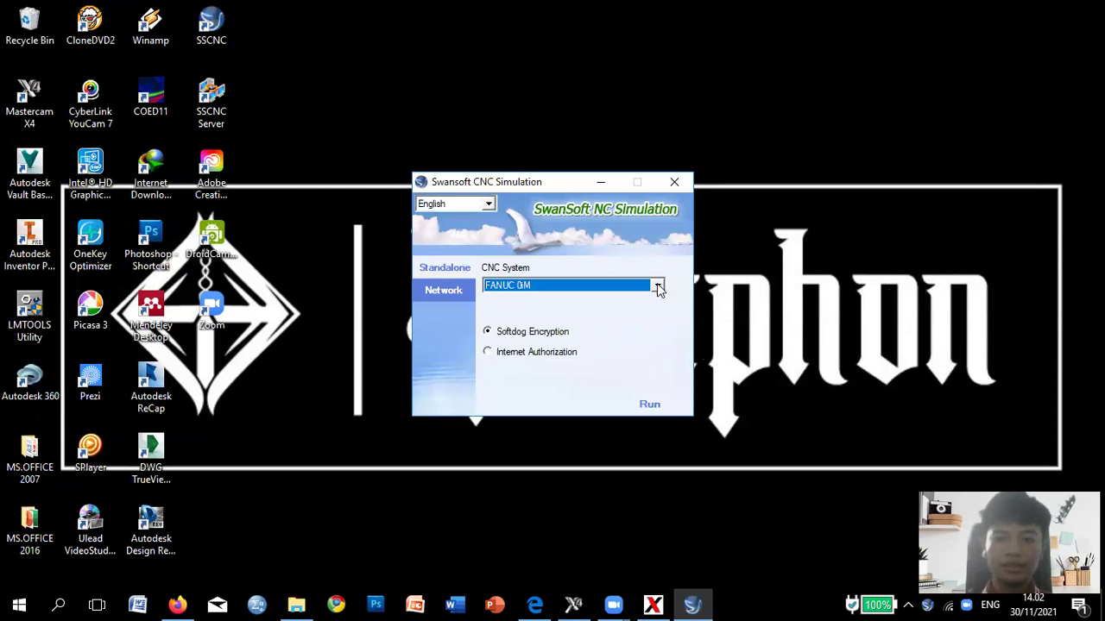
Run the simulator with the FANUC 0iM CNC system and dismiss the startup tip.
{"action": "left_click", "coordinate": [659, 286]}
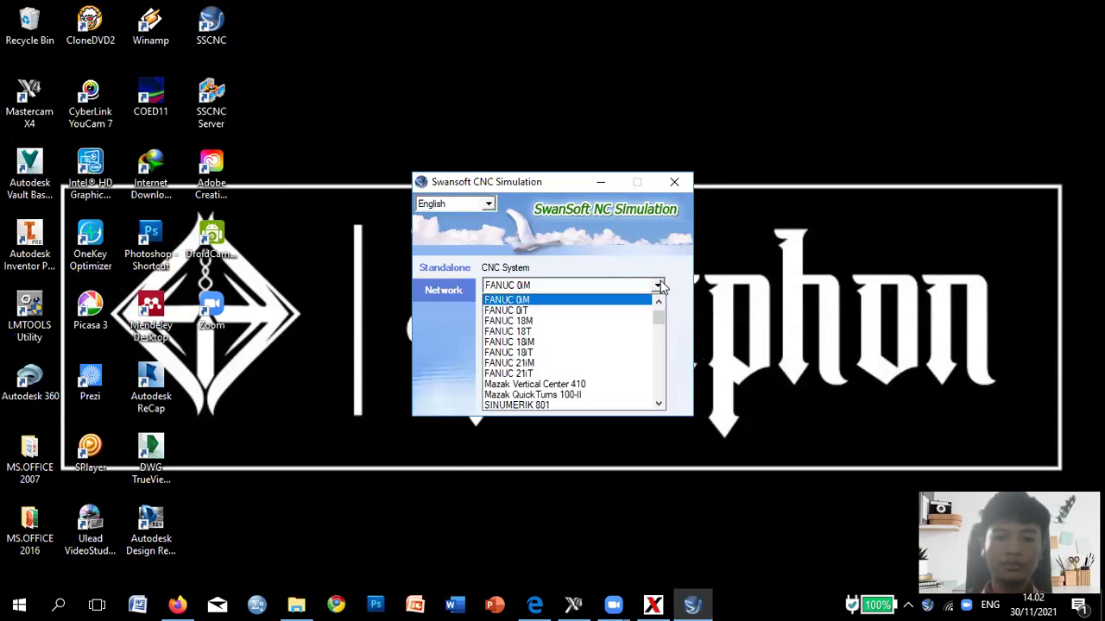
{"action": "scroll", "coordinate": [568, 354], "scroll_direction": "down", "scroll_amount": 8}
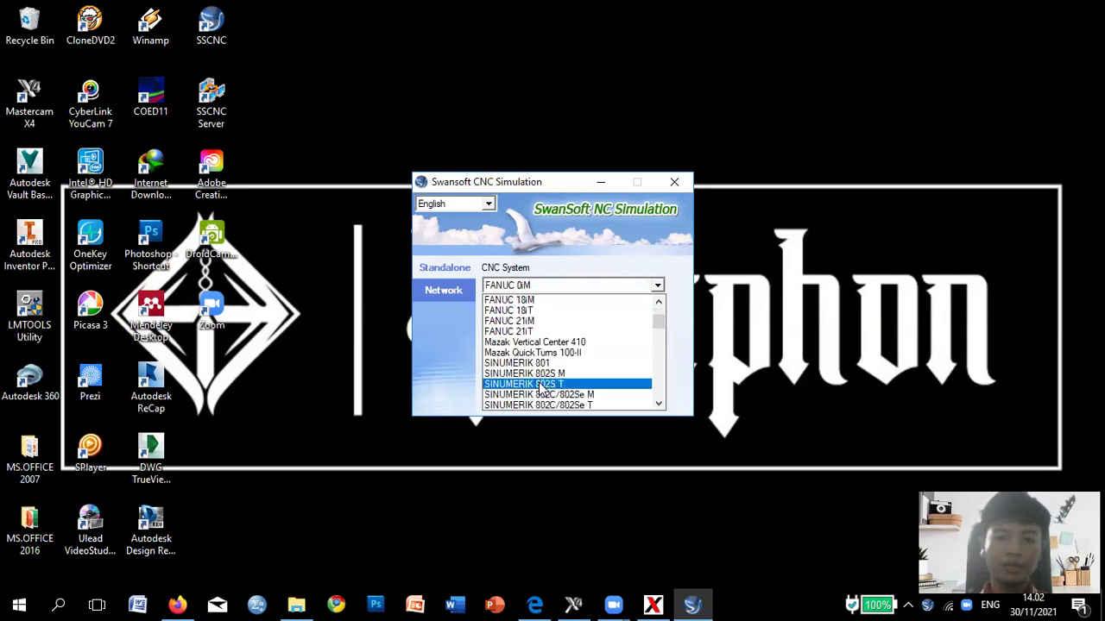
{"action": "scroll", "coordinate": [567, 371], "scroll_direction": "up", "scroll_amount": 5}
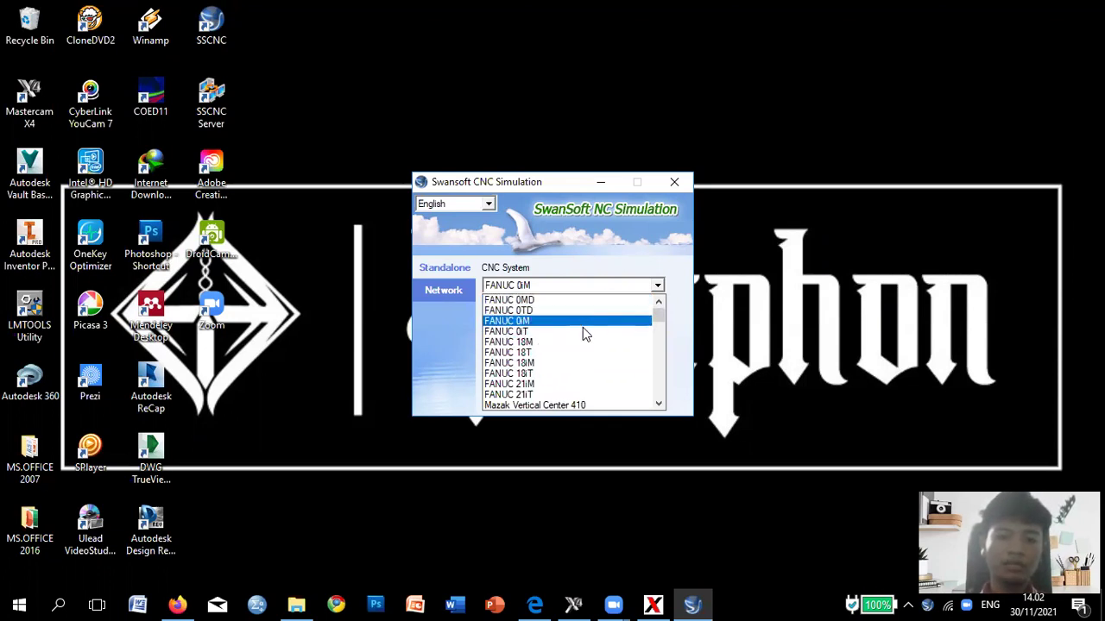
{"action": "left_click", "coordinate": [535, 321]}
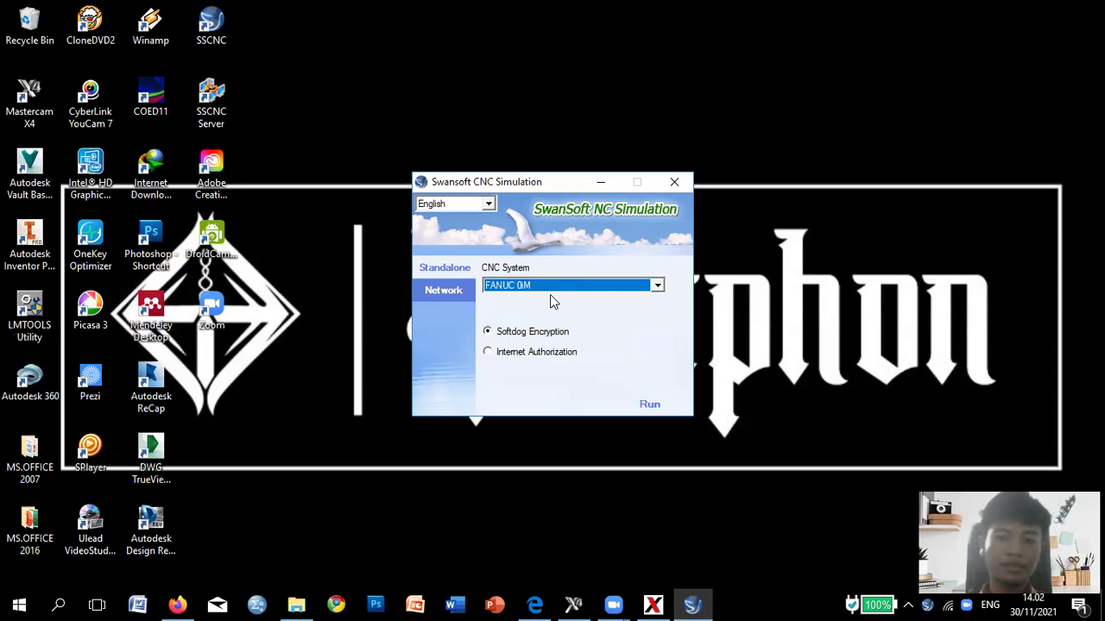
{"action": "left_click", "coordinate": [652, 405]}
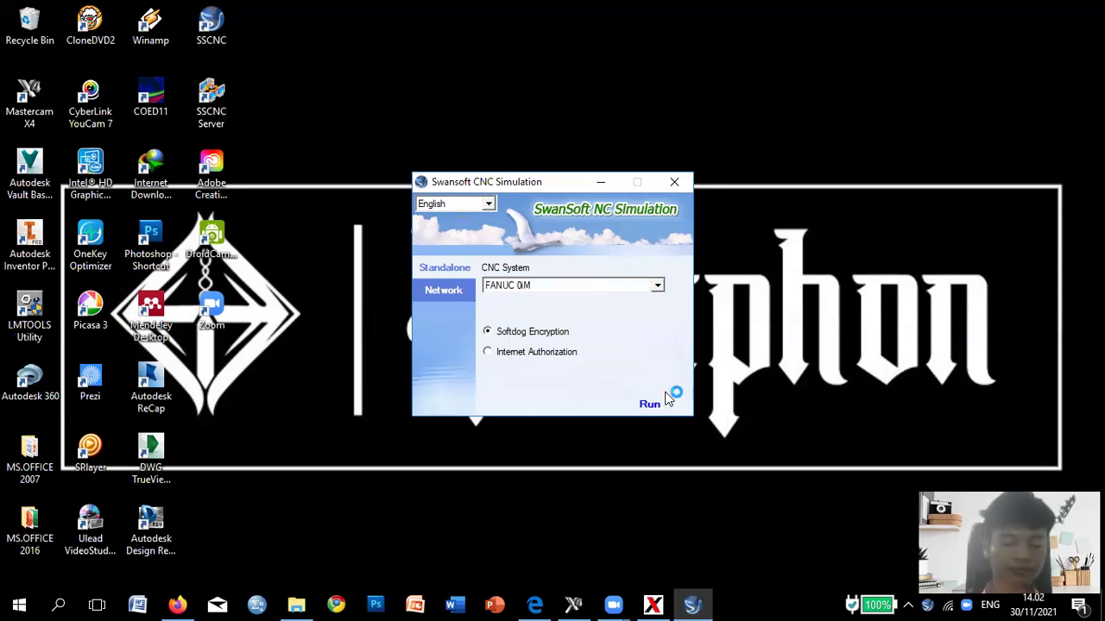
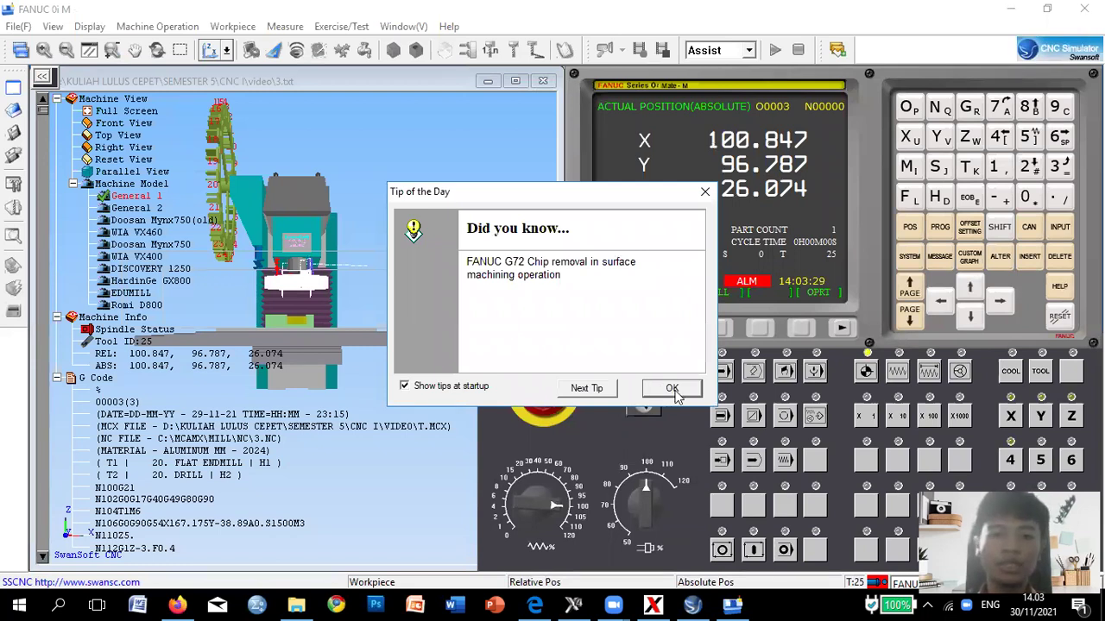
{"action": "left_click", "coordinate": [674, 390]}
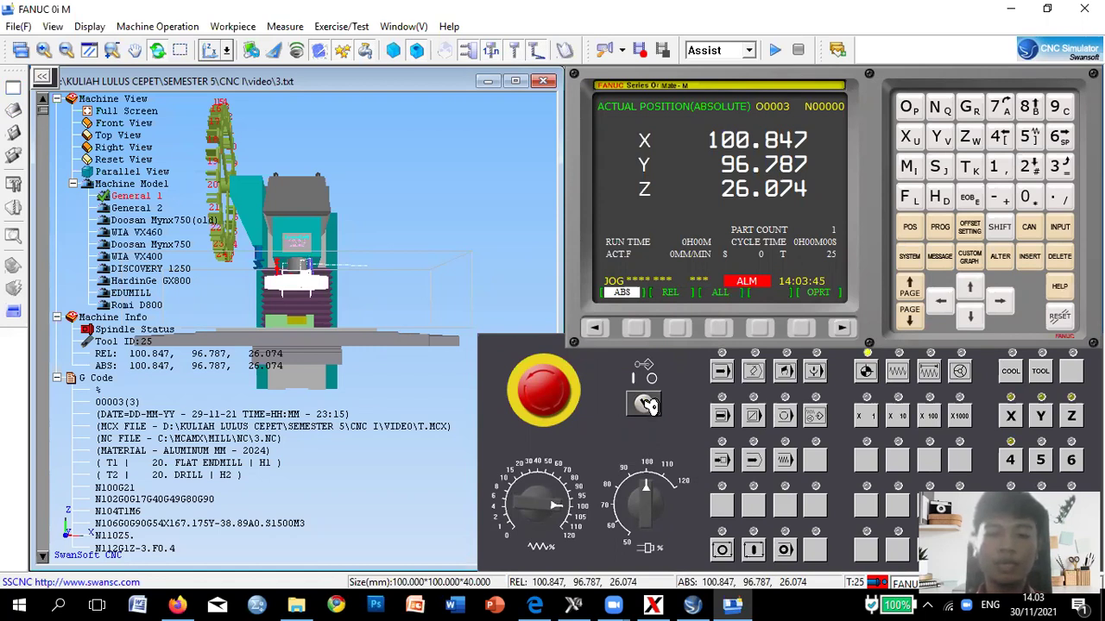
Try to switch the machine control's power and release the emergency stop.
{"action": "left_click", "coordinate": [649, 405]}
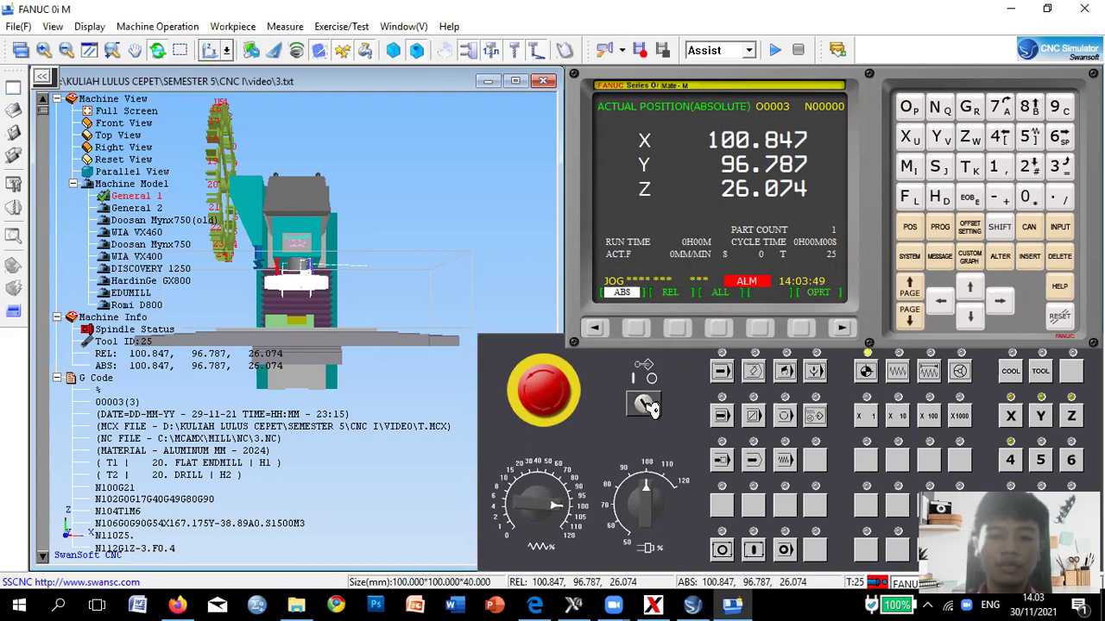
{"action": "left_click", "coordinate": [522, 391]}
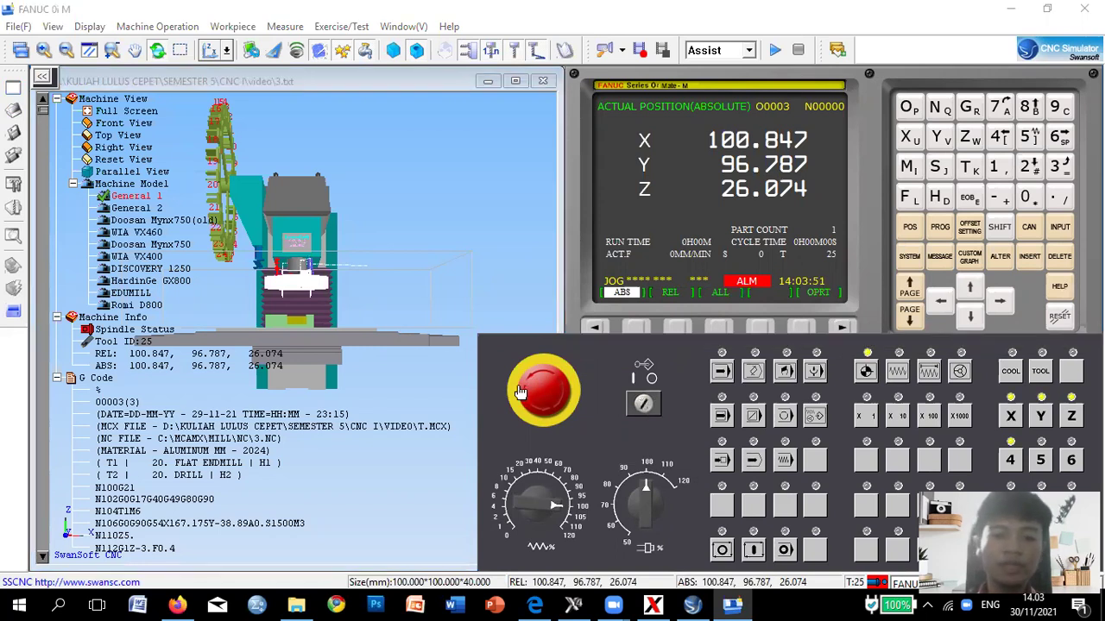
{"action": "left_click", "coordinate": [556, 392]}
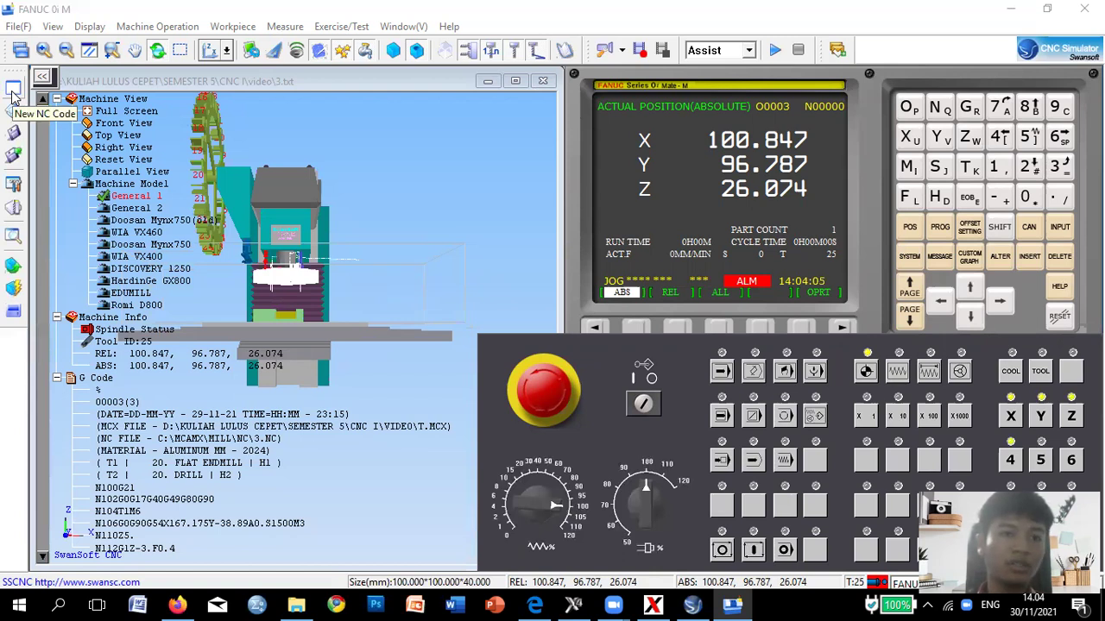
Start a new, empty NC program in place of the previously loaded G code.
{"action": "left_click", "coordinate": [13, 91]}
{"action": "left_click_drag", "start_coordinate": [283, 325], "coordinate": [232, 322]}
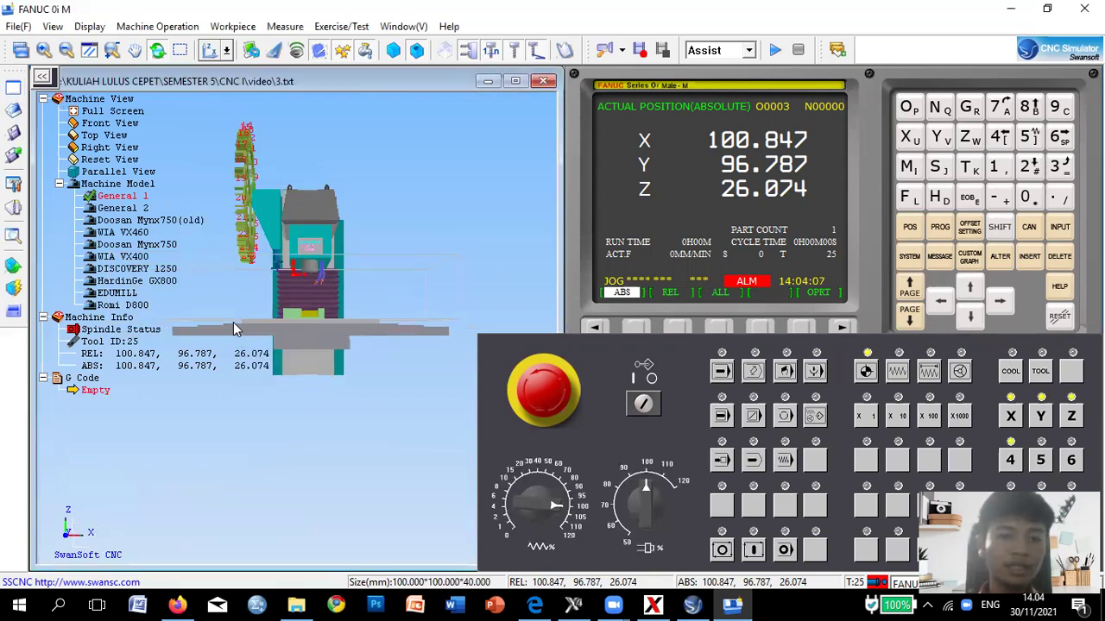
{"action": "scroll", "coordinate": [249, 311], "scroll_direction": "up", "scroll_amount": 2}
{"action": "scroll", "coordinate": [250, 310], "scroll_direction": "up", "scroll_amount": 1}
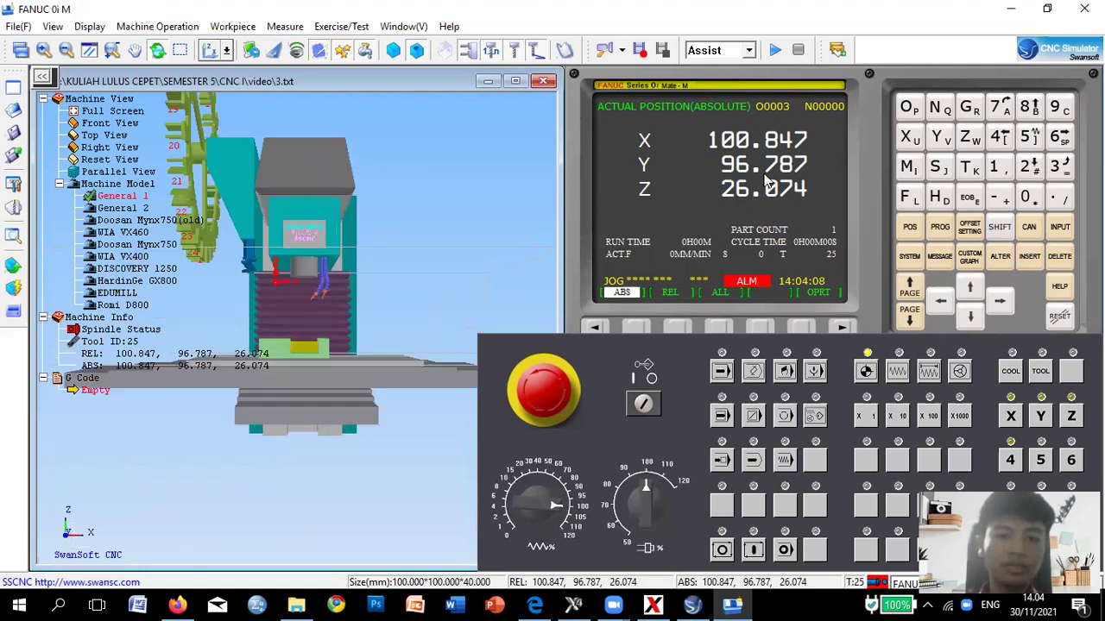
{"action": "scroll", "coordinate": [321, 340], "scroll_direction": "up", "scroll_amount": 1}
{"action": "scroll", "coordinate": [321, 340], "scroll_direction": "up", "scroll_amount": 1}
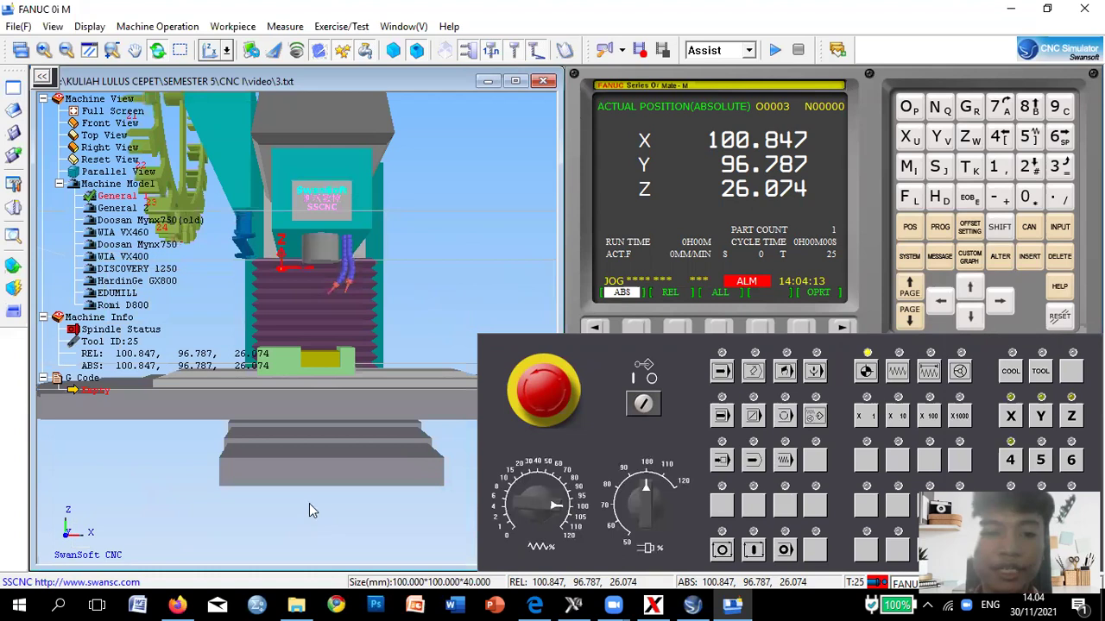
{"action": "scroll", "coordinate": [309, 503], "scroll_direction": "down", "scroll_amount": 1}
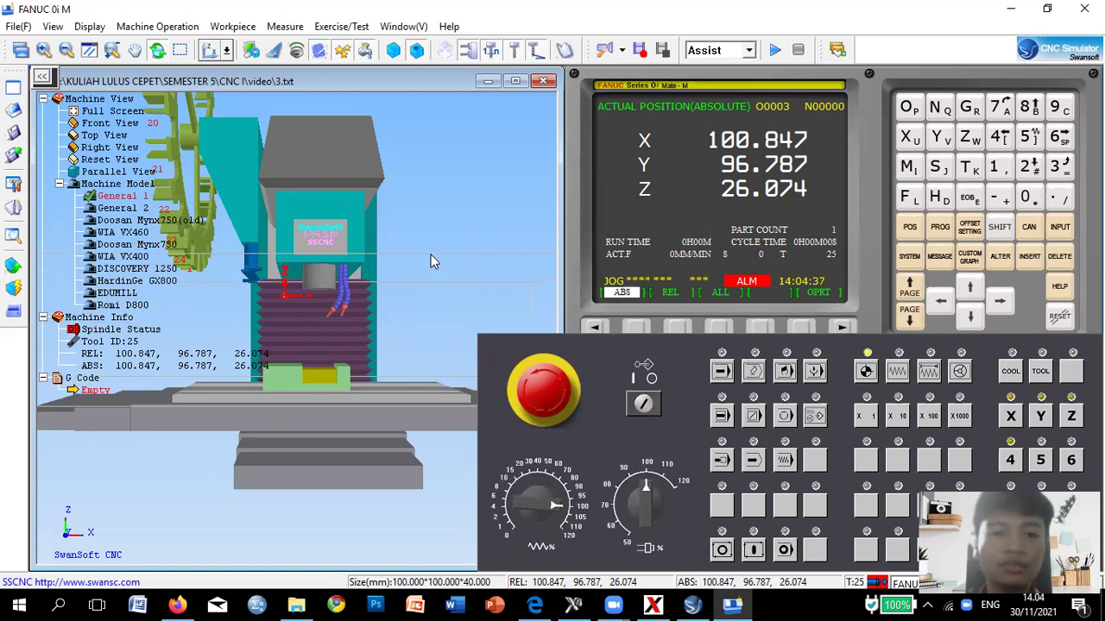
Replace the workpiece with a box stock measuring 200 × 200 mm and 100 mm high.
{"action": "scroll", "coordinate": [284, 328], "scroll_direction": "up", "scroll_amount": 1}
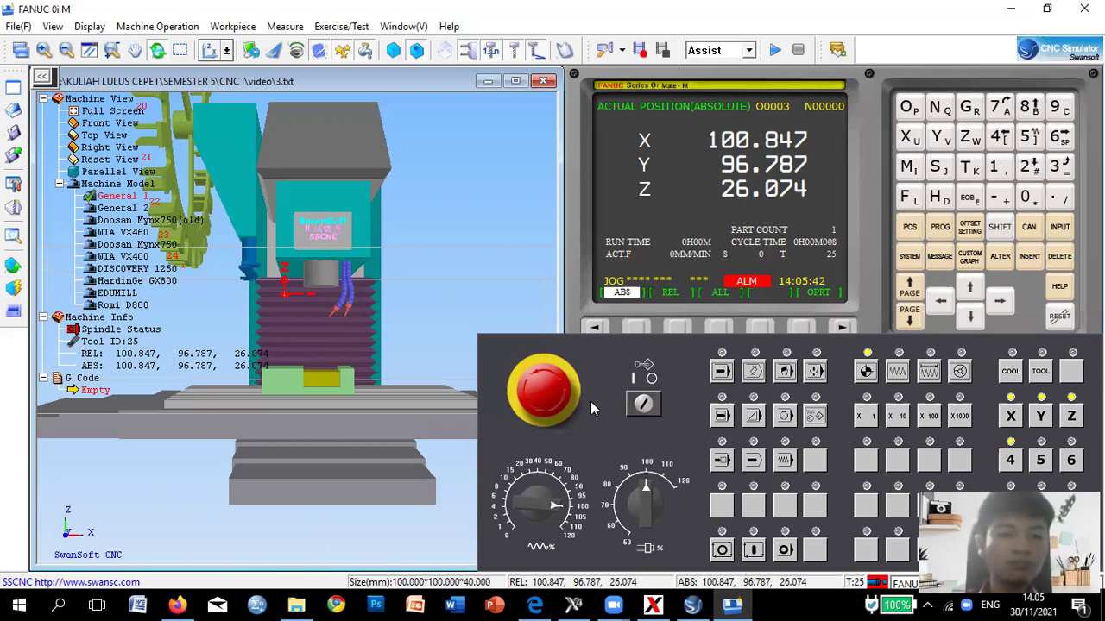
{"action": "left_click", "coordinate": [11, 268]}
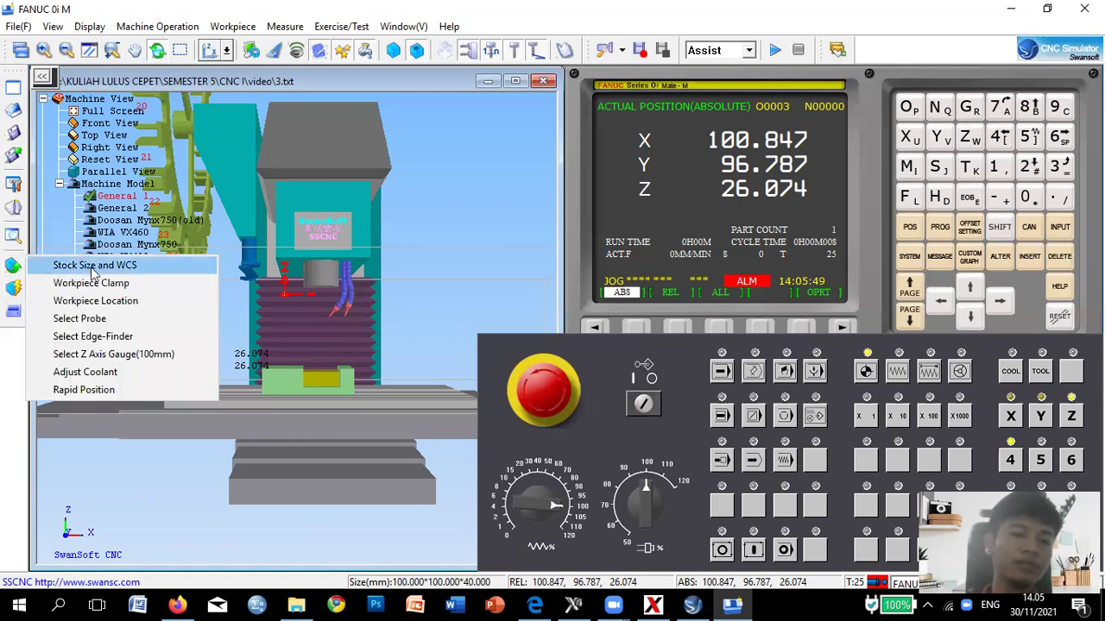
{"action": "left_click", "coordinate": [94, 268]}
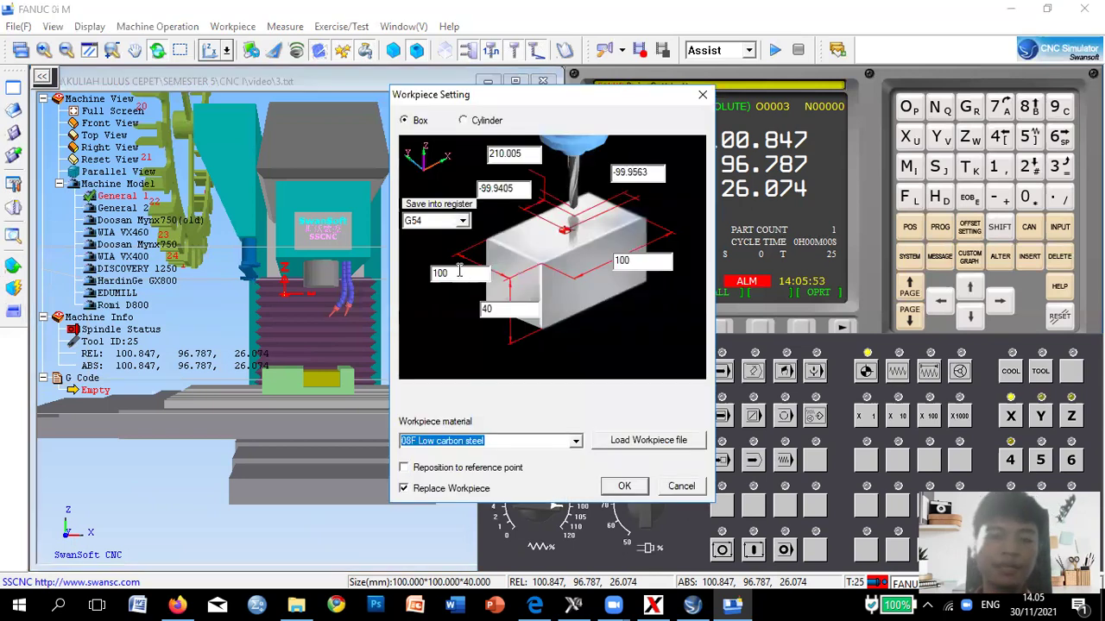
{"action": "left_click_drag", "start_coordinate": [459, 271], "coordinate": [412, 296]}
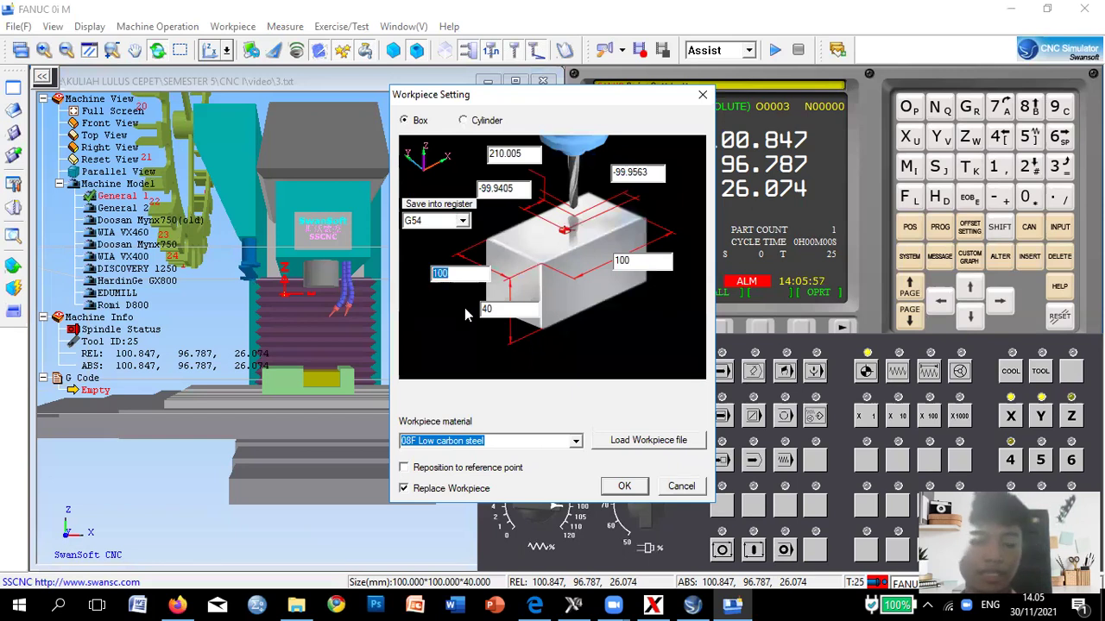
{"action": "type", "text": "200"}
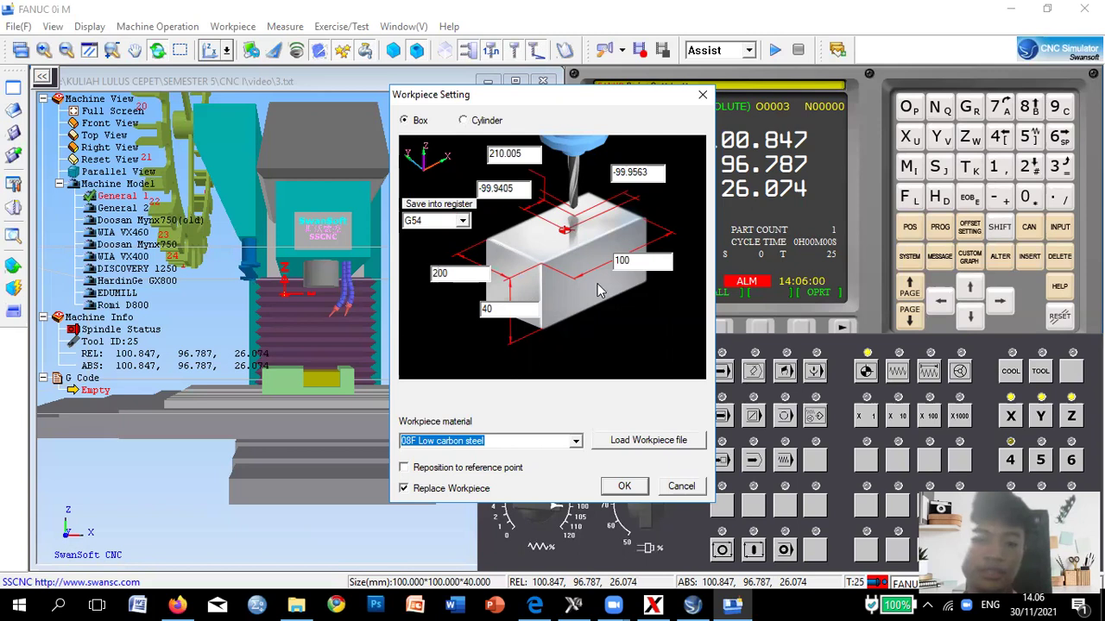
{"action": "key", "text": "Tab"}
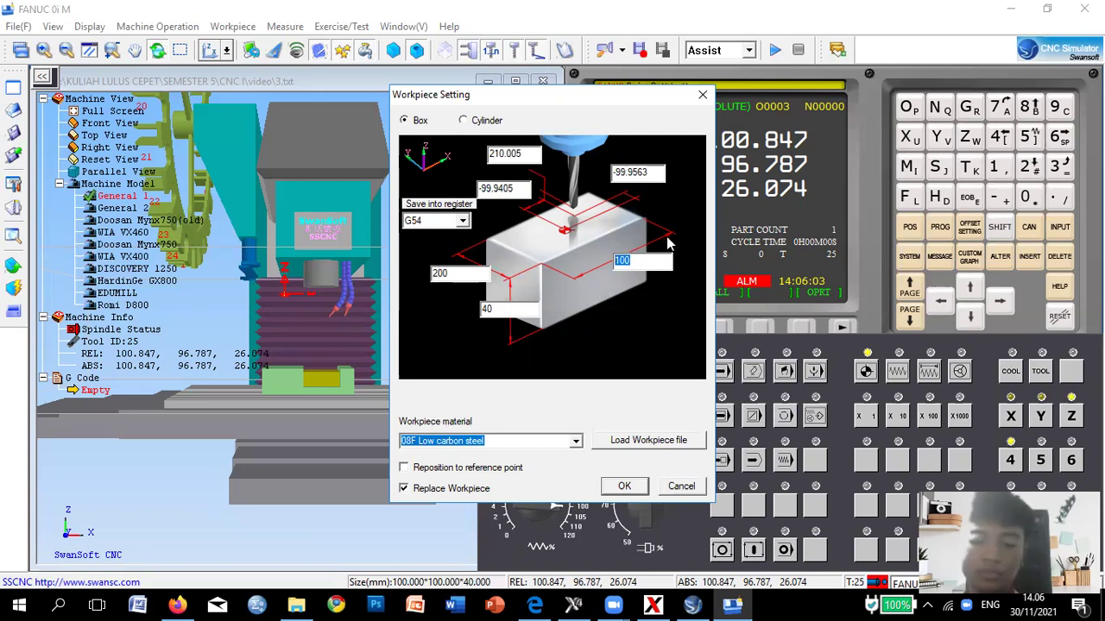
{"action": "type", "text": "200"}
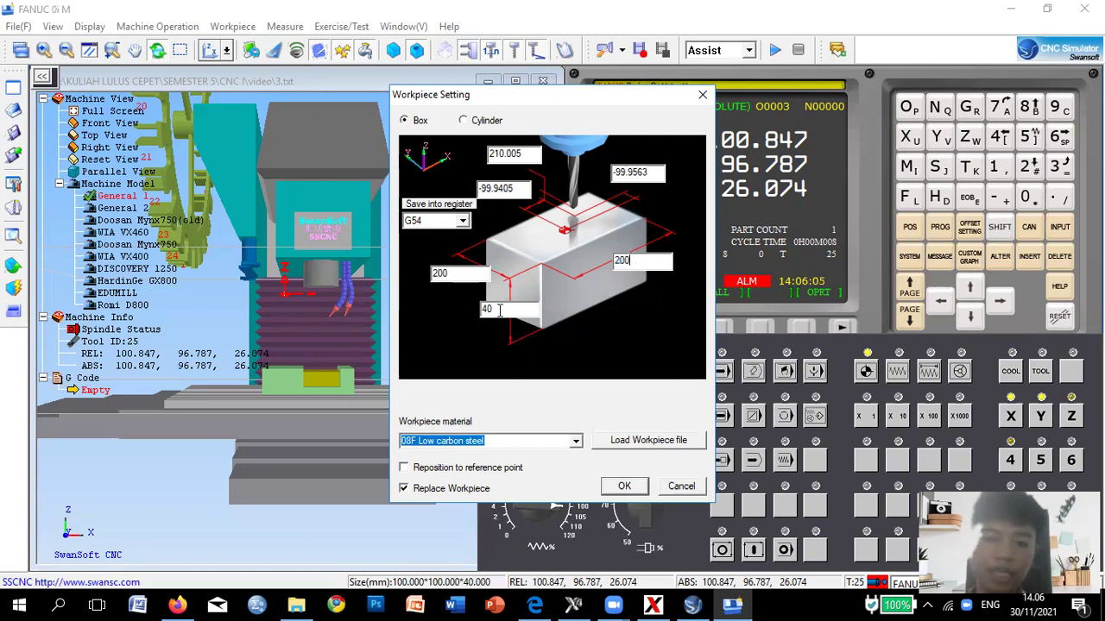
{"action": "key", "text": "Tab"}
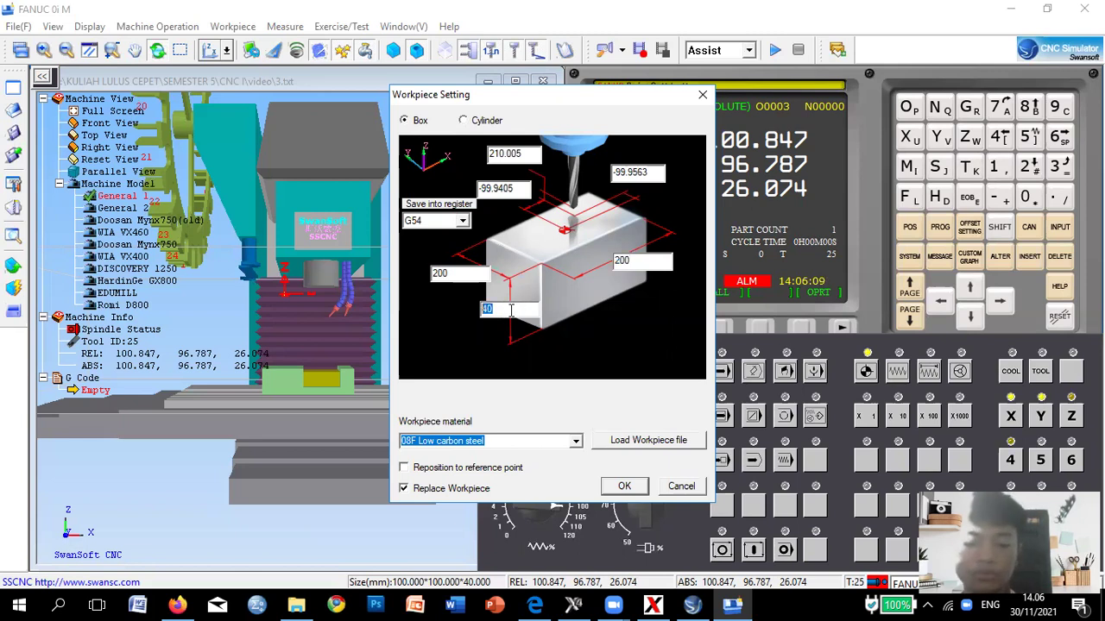
{"action": "type", "text": "100"}
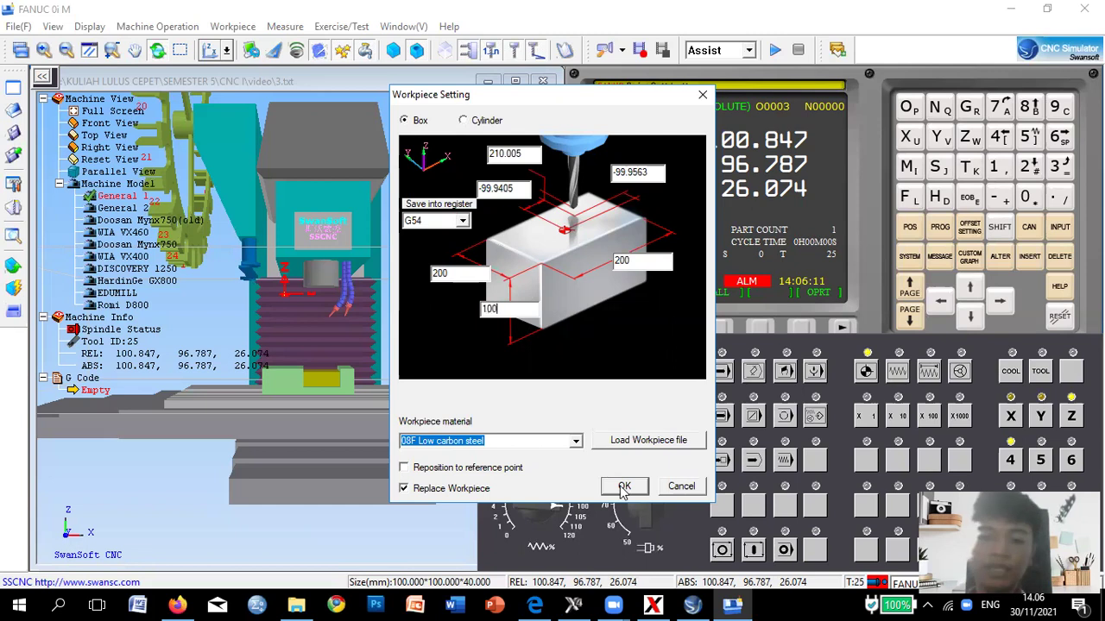
{"action": "left_click", "coordinate": [623, 488]}
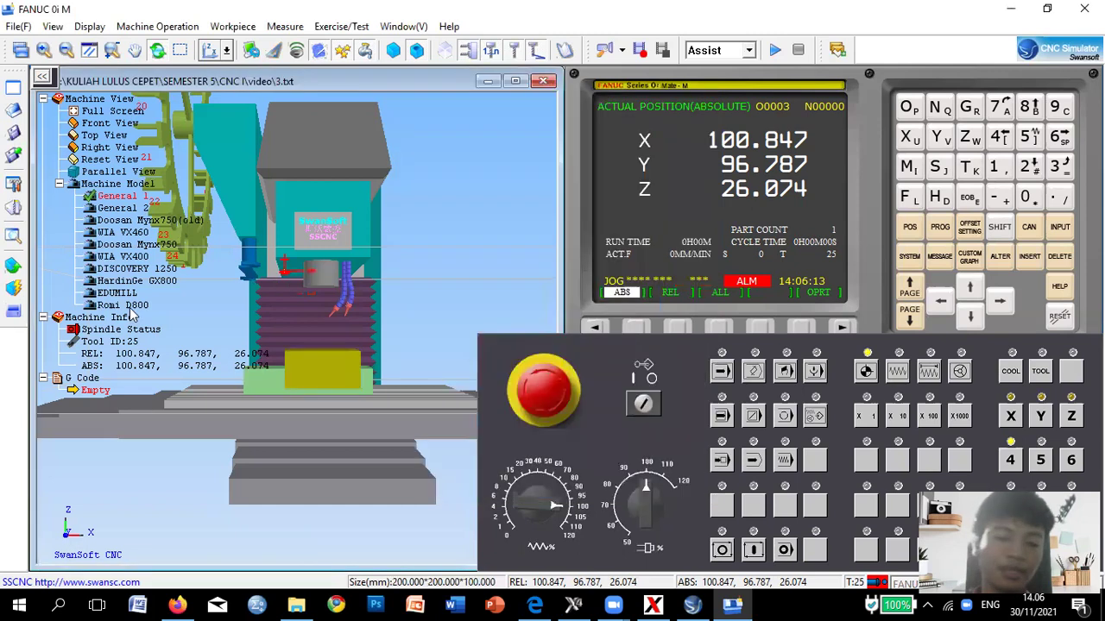
Raise the workpiece in the vise to 85 mm, lower it one increment, and apply the clamp setting.
{"action": "scroll", "coordinate": [333, 379], "scroll_direction": "down", "scroll_amount": 1}
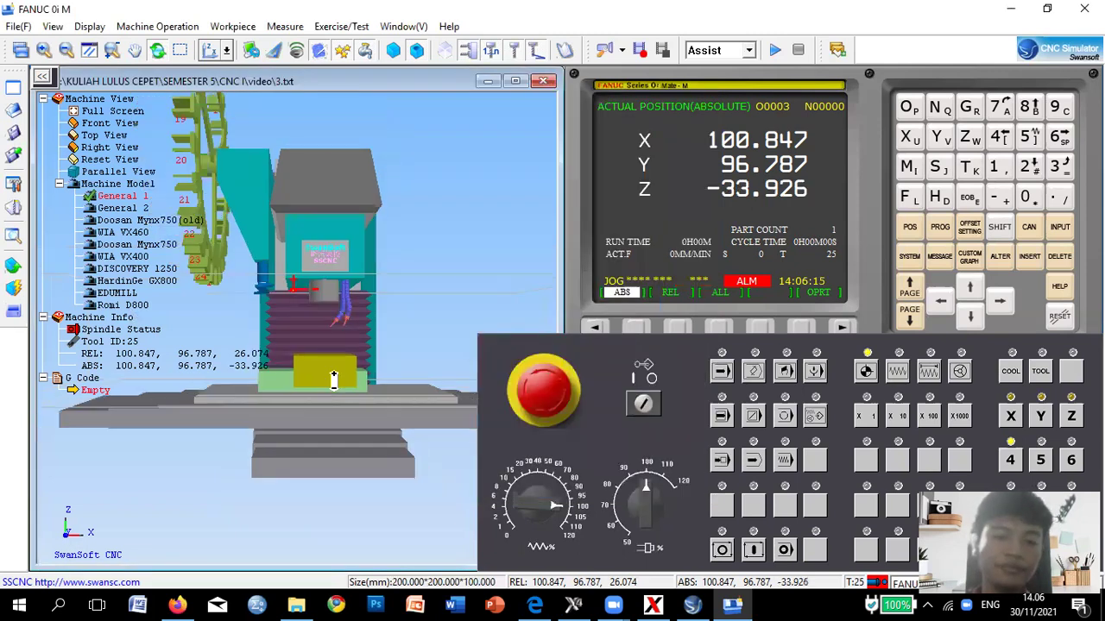
{"action": "scroll", "coordinate": [320, 361], "scroll_direction": "up", "scroll_amount": 1}
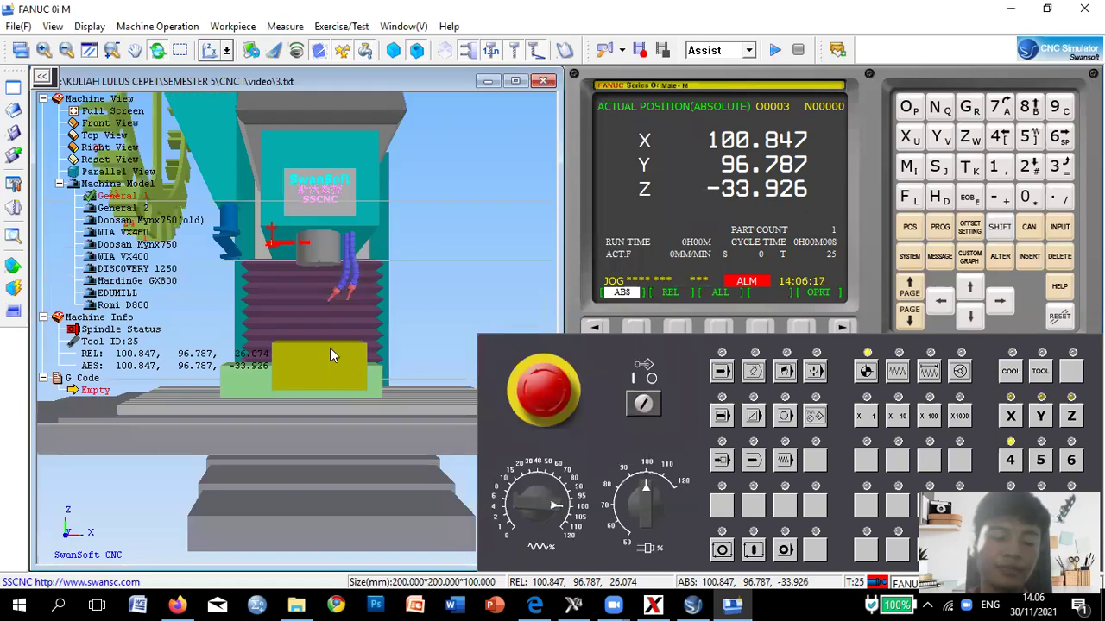
{"action": "scroll", "coordinate": [387, 354], "scroll_direction": "down", "scroll_amount": 1}
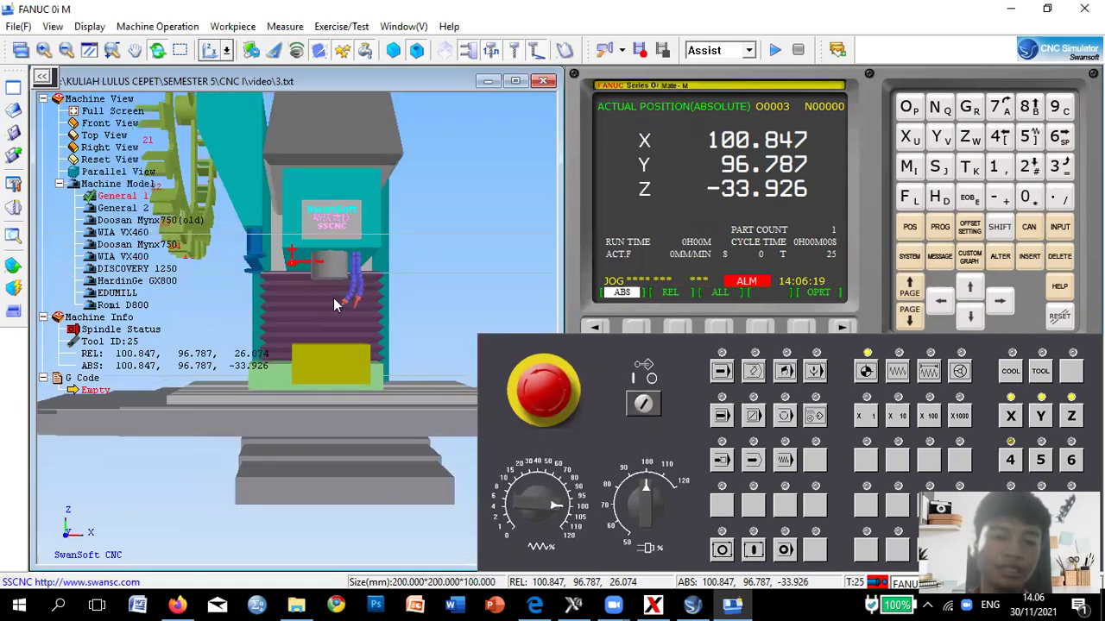
{"action": "scroll", "coordinate": [340, 311], "scroll_direction": "up", "scroll_amount": 1}
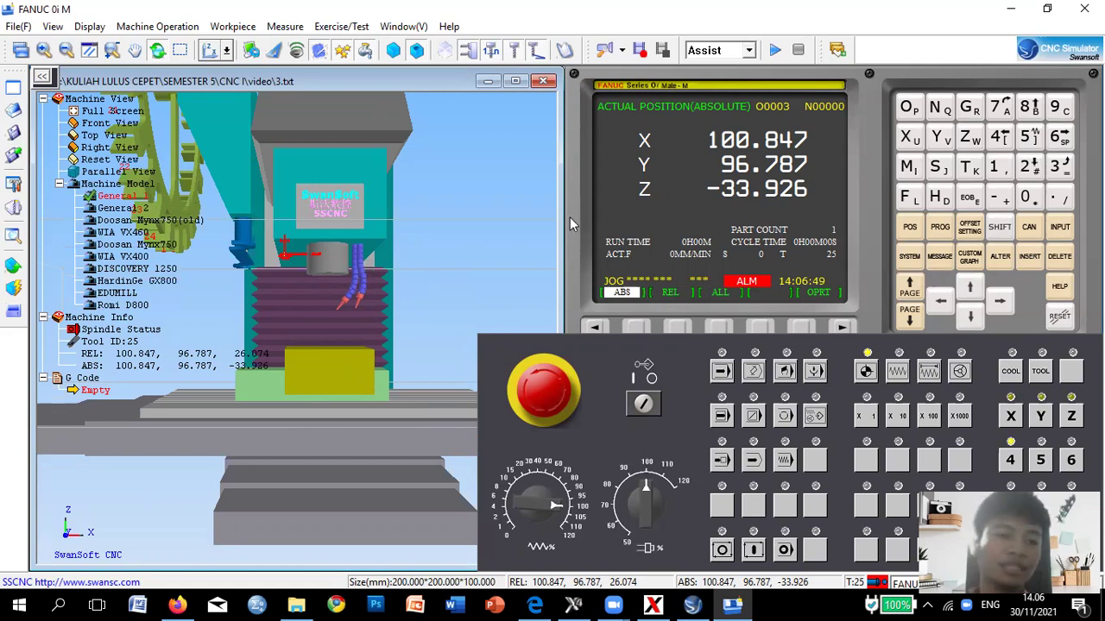
{"action": "left_click", "coordinate": [15, 270]}
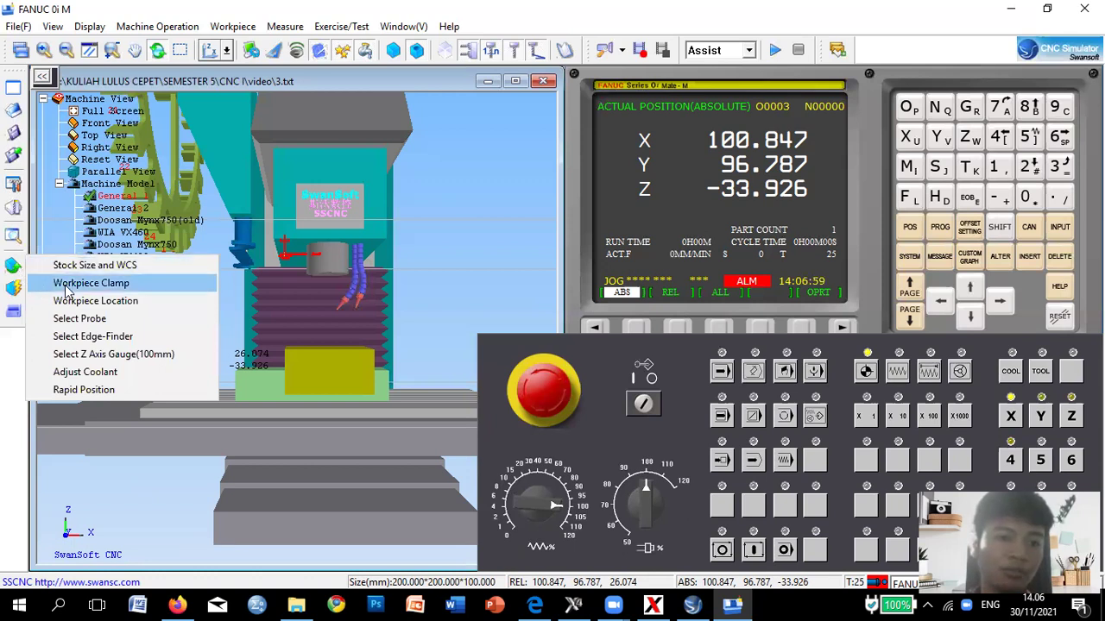
{"action": "left_click", "coordinate": [111, 288]}
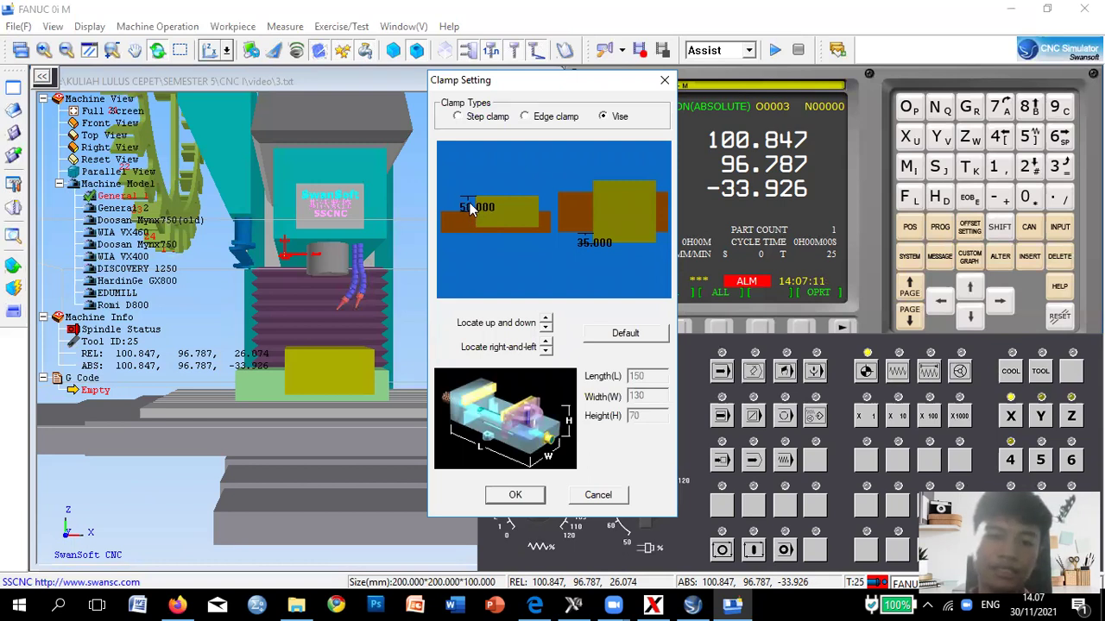
{"action": "left_click", "coordinate": [545, 318]}
{"action": "left_click", "coordinate": [546, 318]}
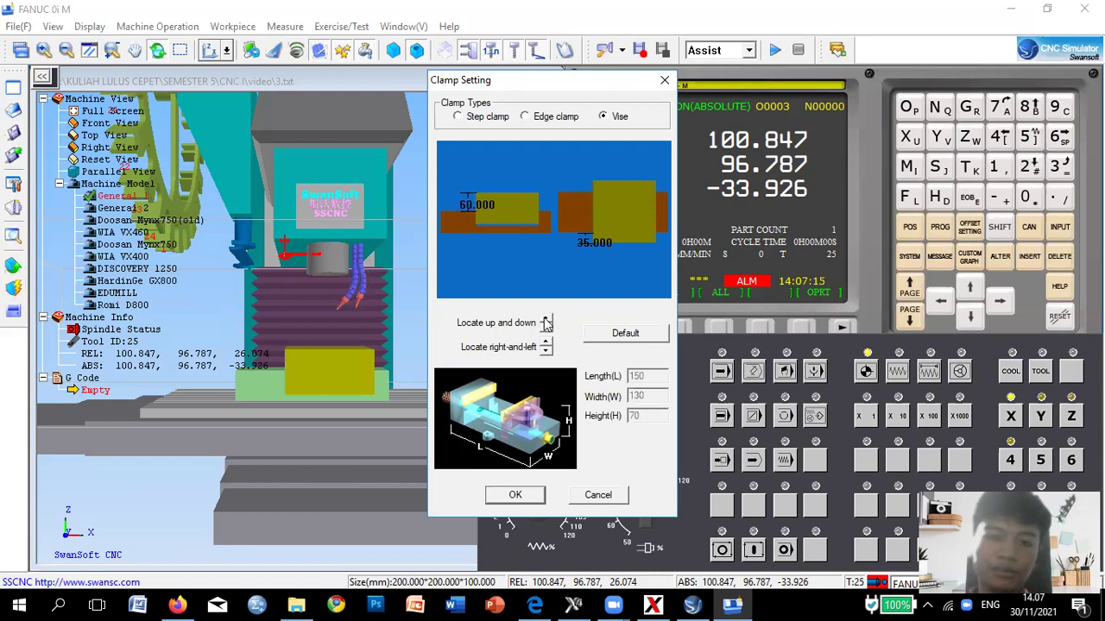
{"action": "left_click", "coordinate": [546, 318]}
{"action": "left_click", "coordinate": [545, 318]}
{"action": "left_click", "coordinate": [545, 318]}
{"action": "left_click", "coordinate": [545, 318]}
{"action": "left_click", "coordinate": [545, 318]}
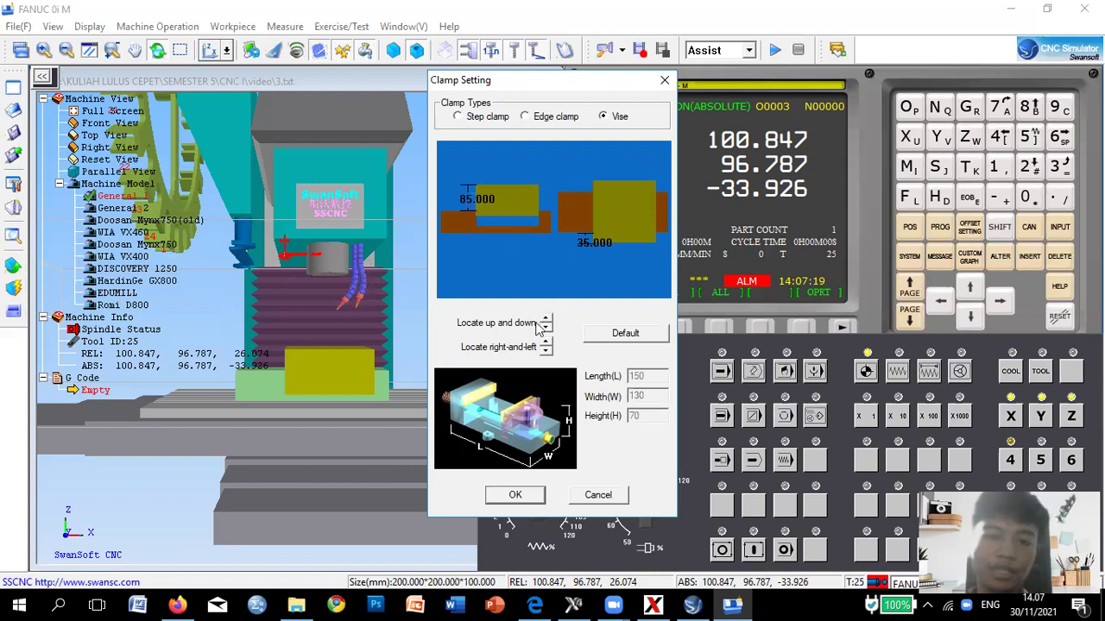
{"action": "left_click", "coordinate": [546, 328]}
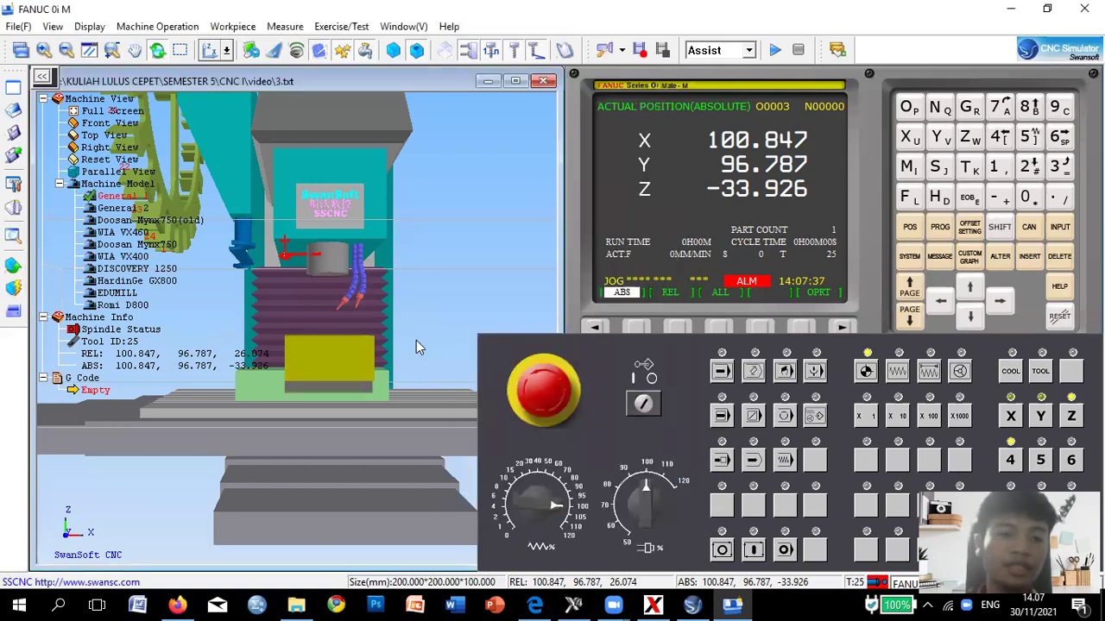
Set the diameter of flat tool 002 to 20 mm in the tool list.
{"action": "left_click", "coordinate": [13, 211]}
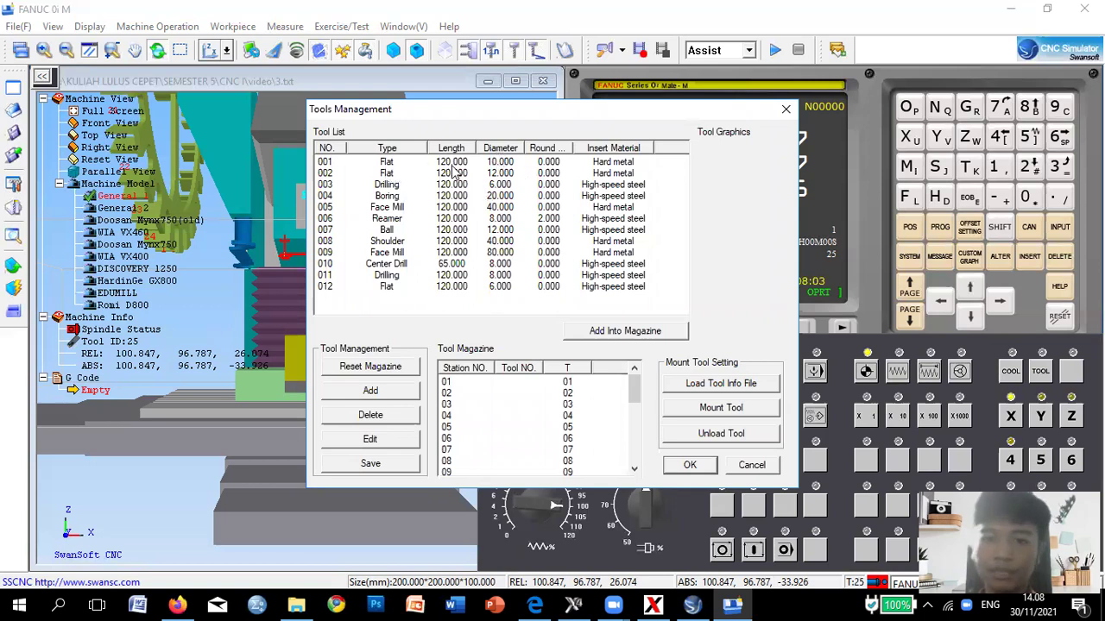
{"action": "left_click", "coordinate": [513, 175]}
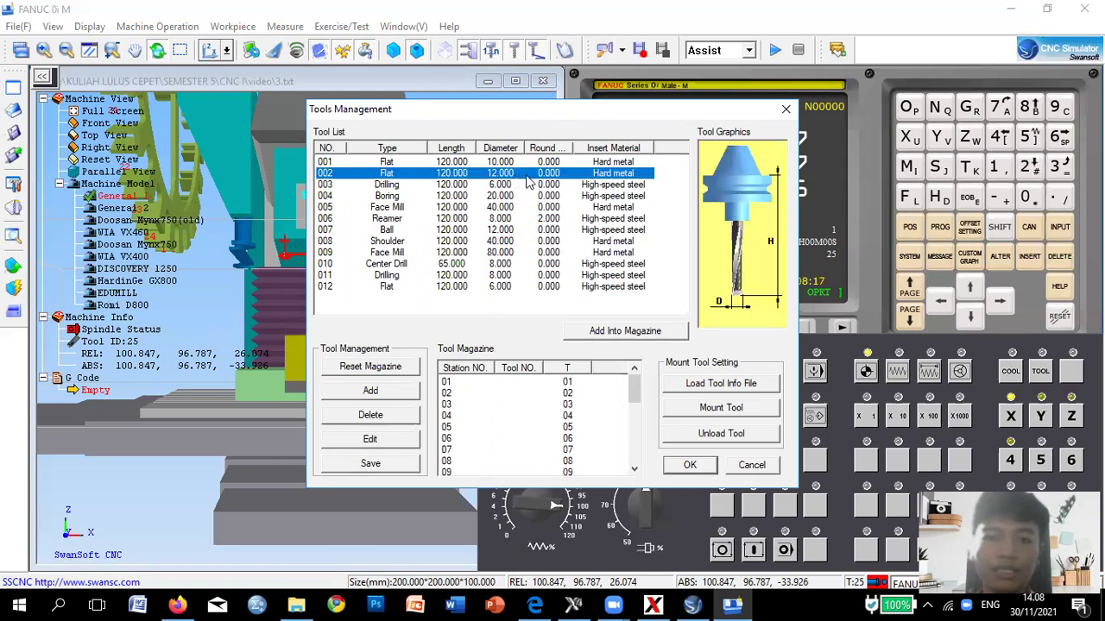
{"action": "double_click", "coordinate": [525, 175]}
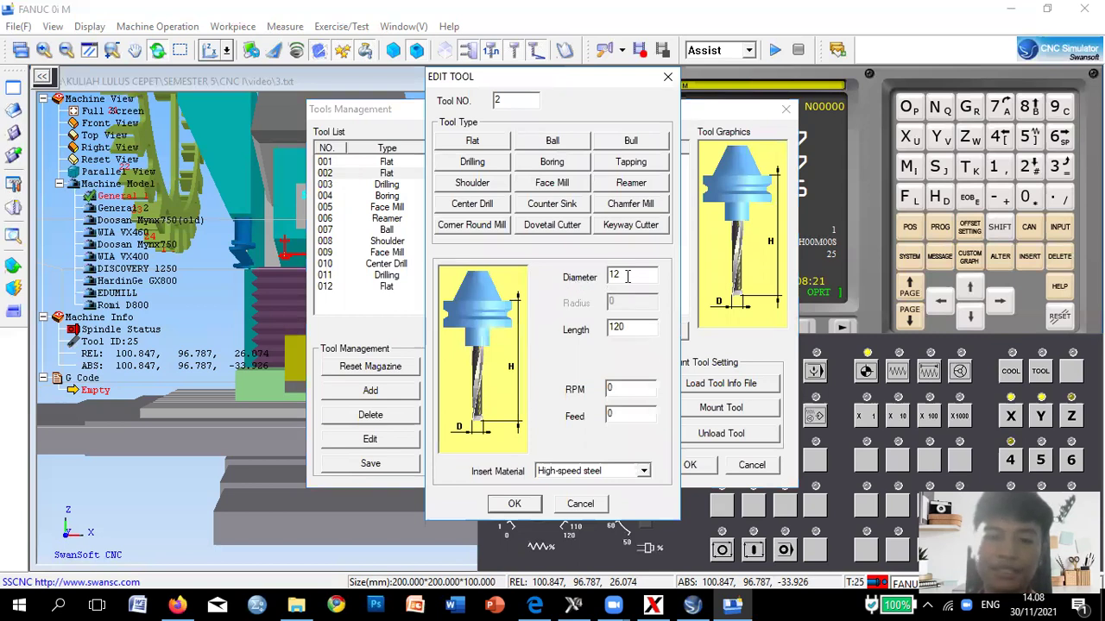
{"action": "left_click_drag", "start_coordinate": [627, 276], "coordinate": [545, 285]}
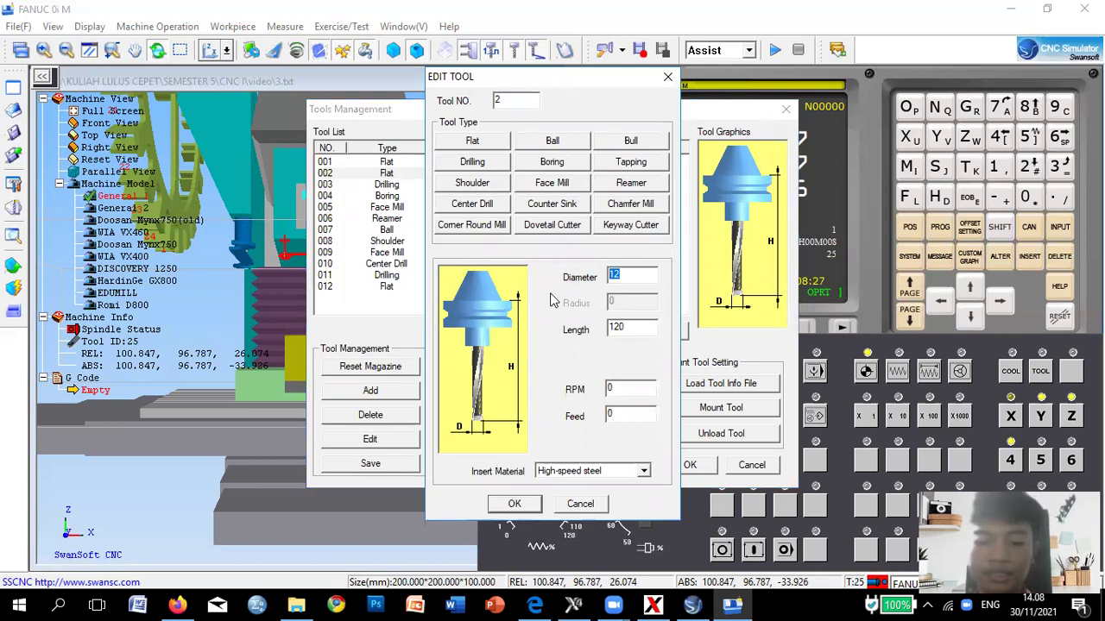
{"action": "type", "text": "2"}
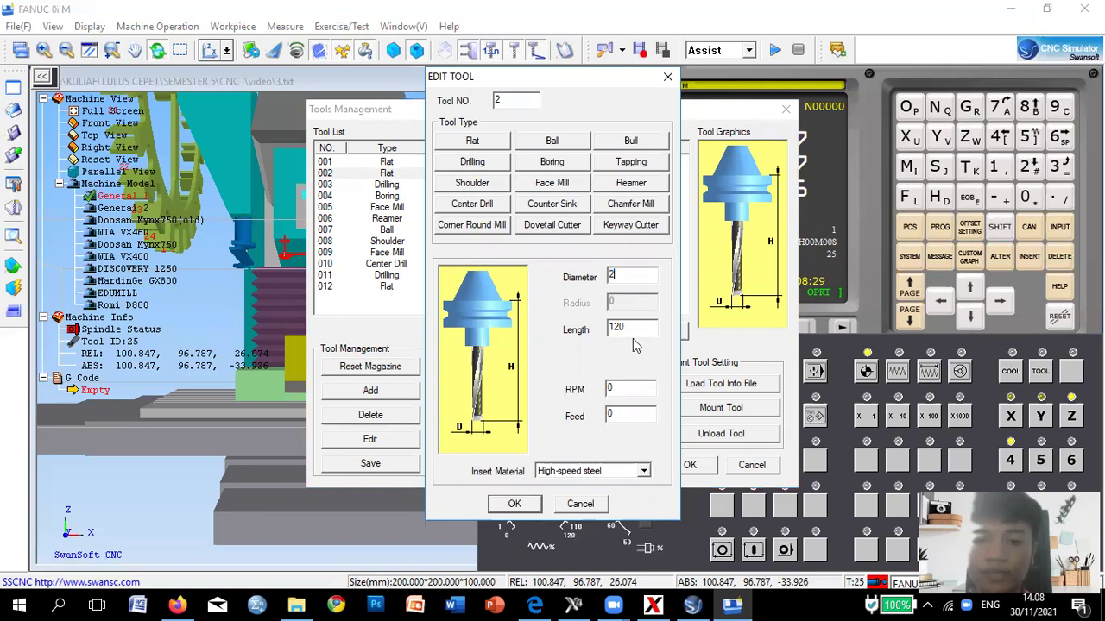
{"action": "type", "text": "0"}
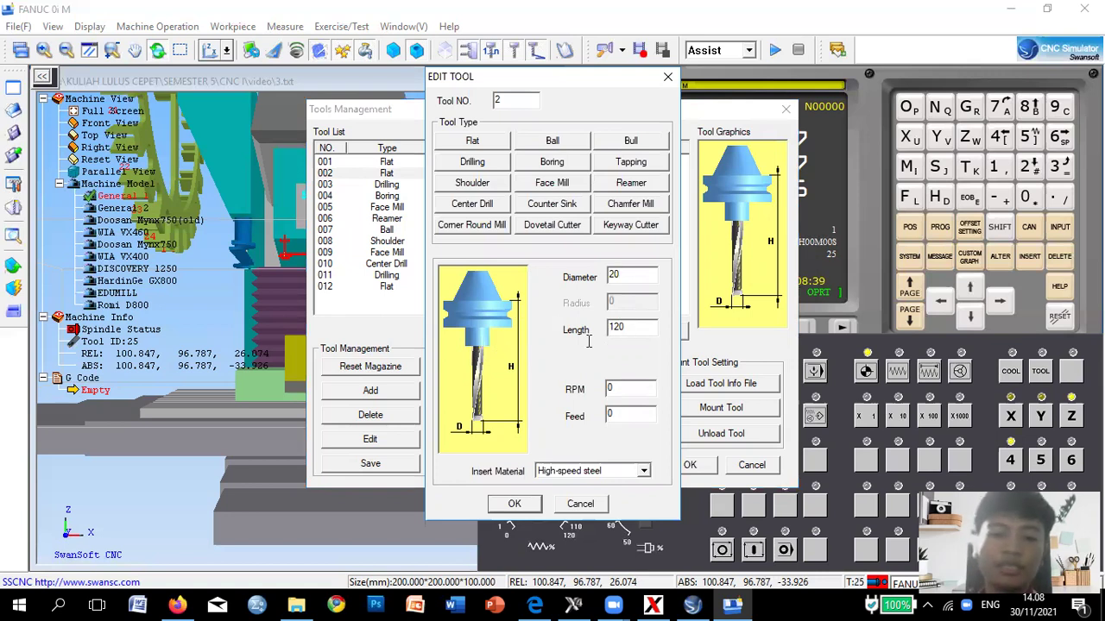
{"action": "left_click", "coordinate": [514, 504]}
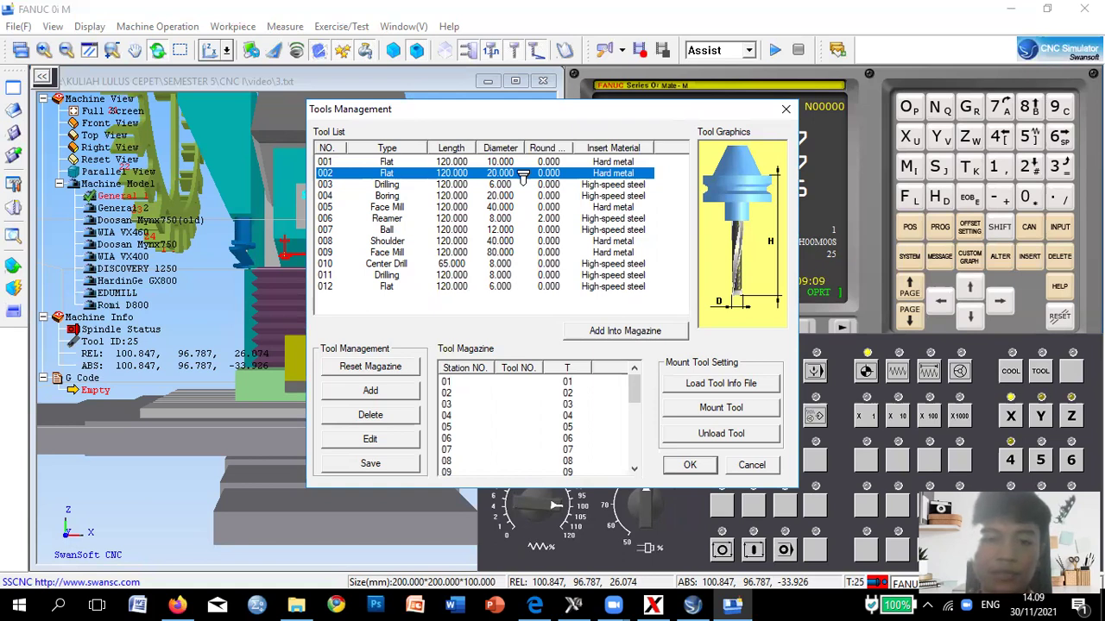
Assign tool 002 to magazine station 01 and tool 001 to station 02.
{"action": "left_click_drag", "start_coordinate": [523, 175], "coordinate": [489, 385]}
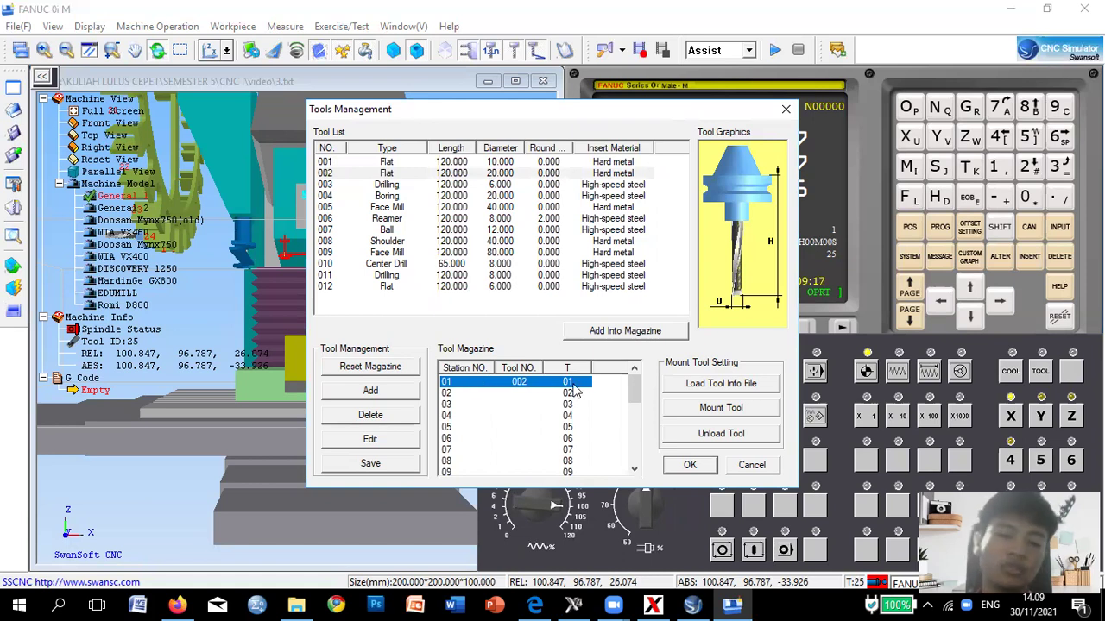
{"action": "left_click", "coordinate": [507, 164]}
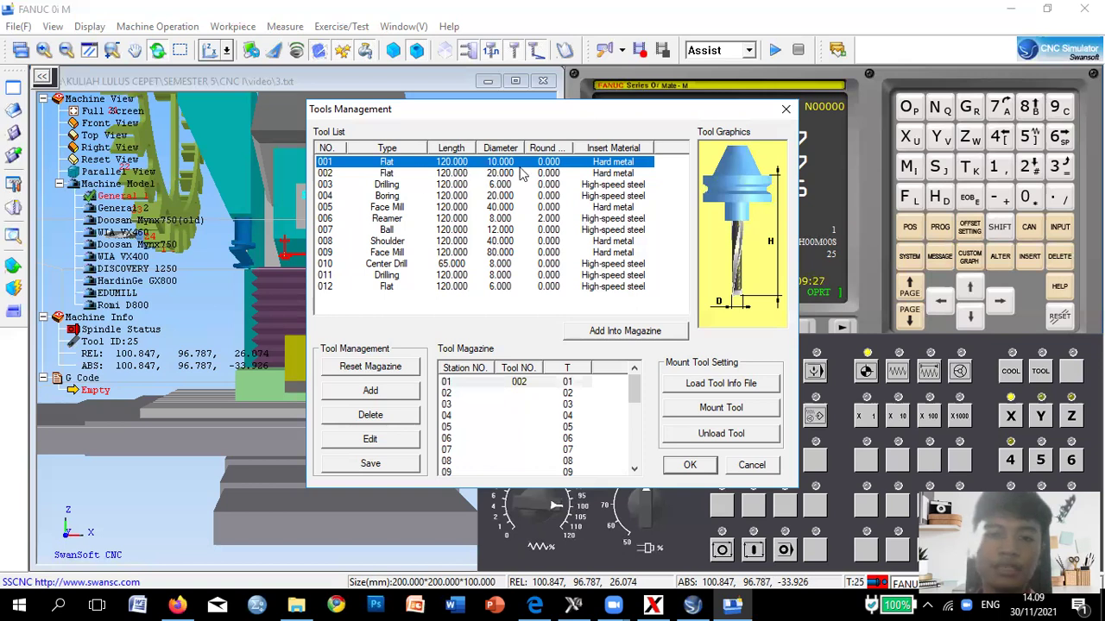
{"action": "left_click_drag", "start_coordinate": [509, 165], "coordinate": [510, 399]}
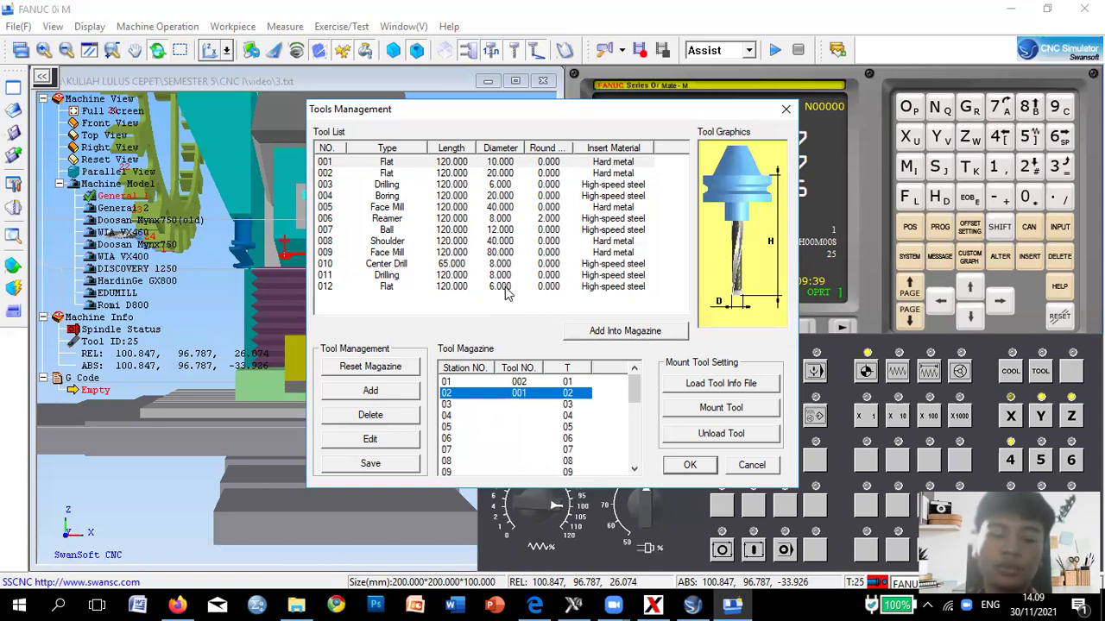
Set the diameter of flat tool 012 to 2 mm and assign it to magazine station 03.
{"action": "left_click", "coordinate": [489, 289]}
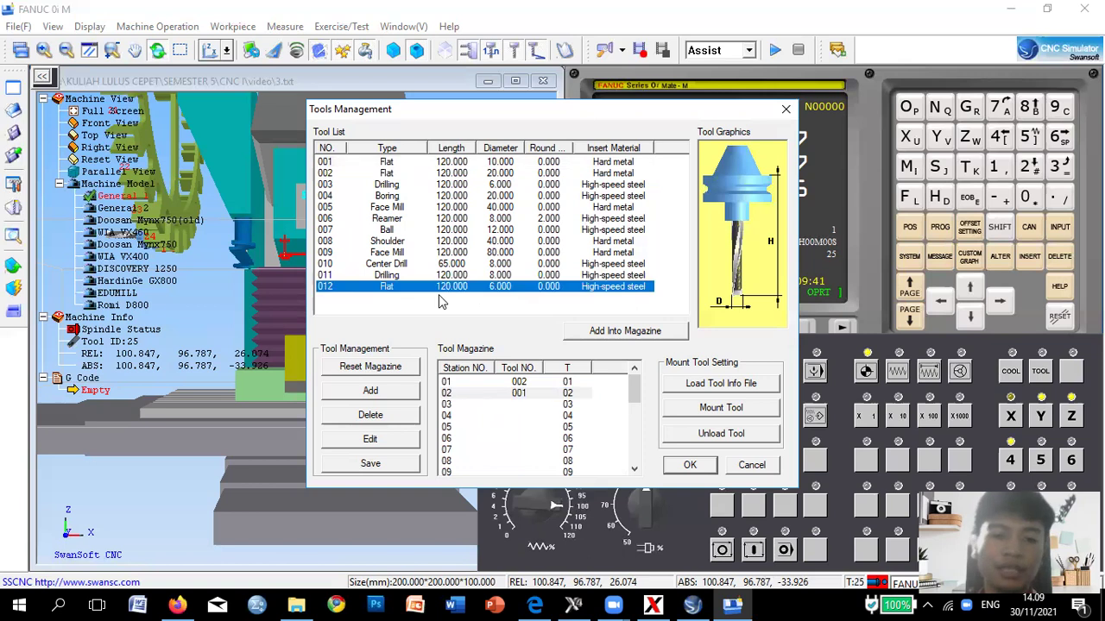
{"action": "double_click", "coordinate": [504, 288]}
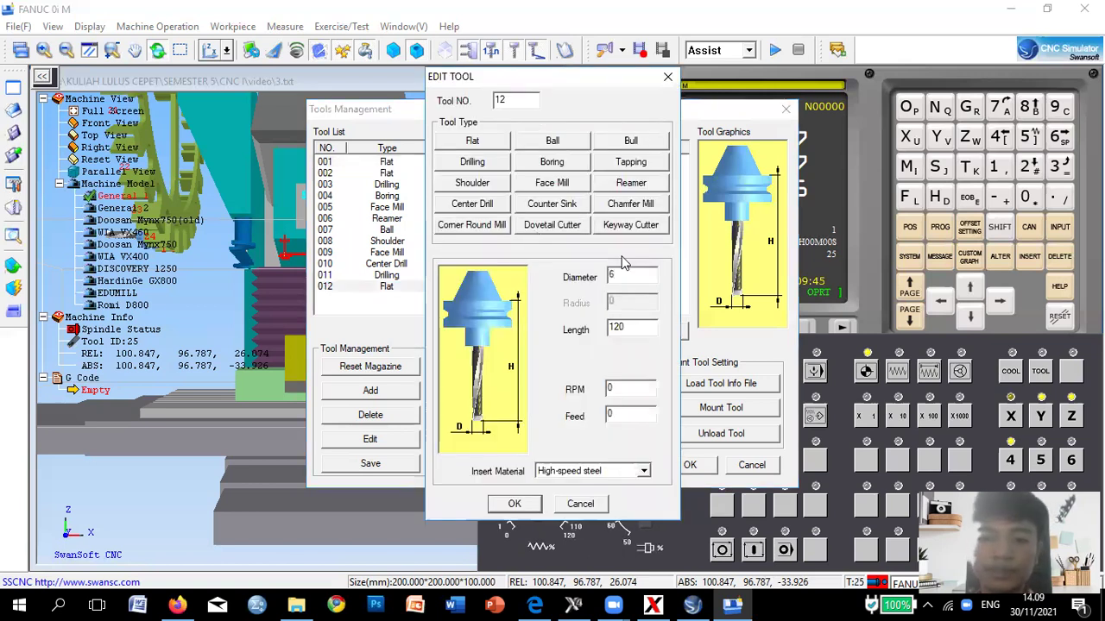
{"action": "left_click_drag", "start_coordinate": [625, 275], "coordinate": [583, 306]}
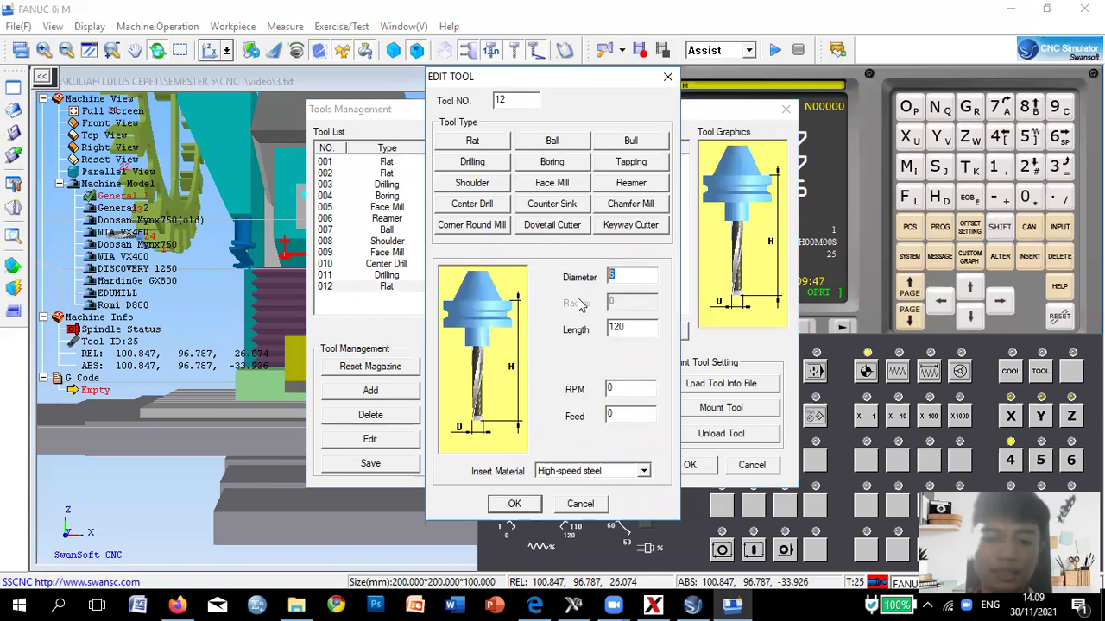
{"action": "type", "text": "2"}
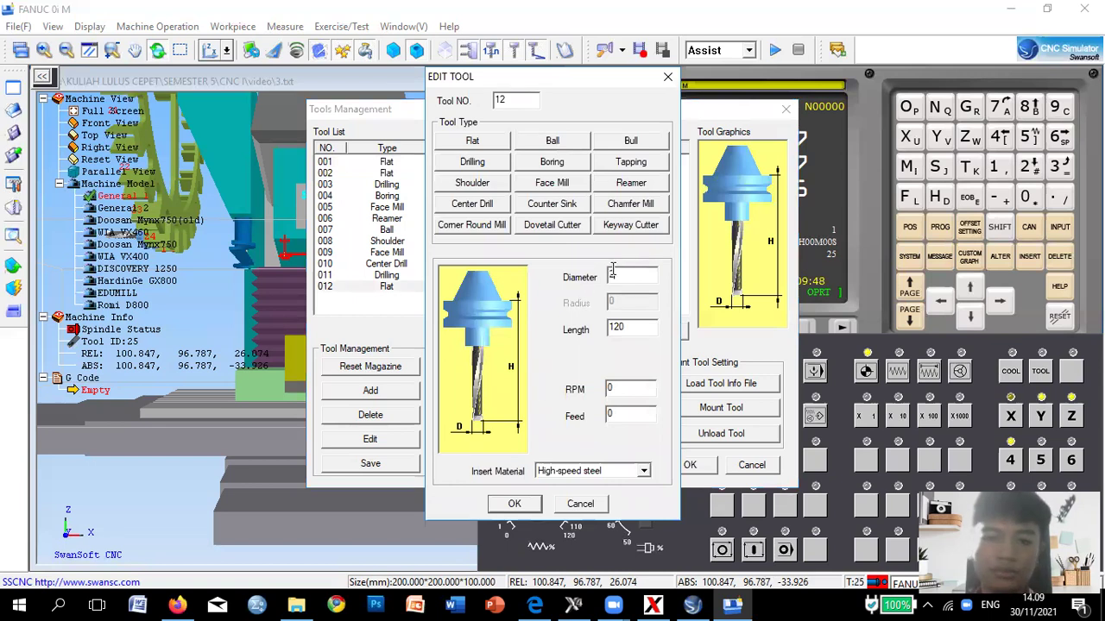
{"action": "left_click", "coordinate": [510, 504]}
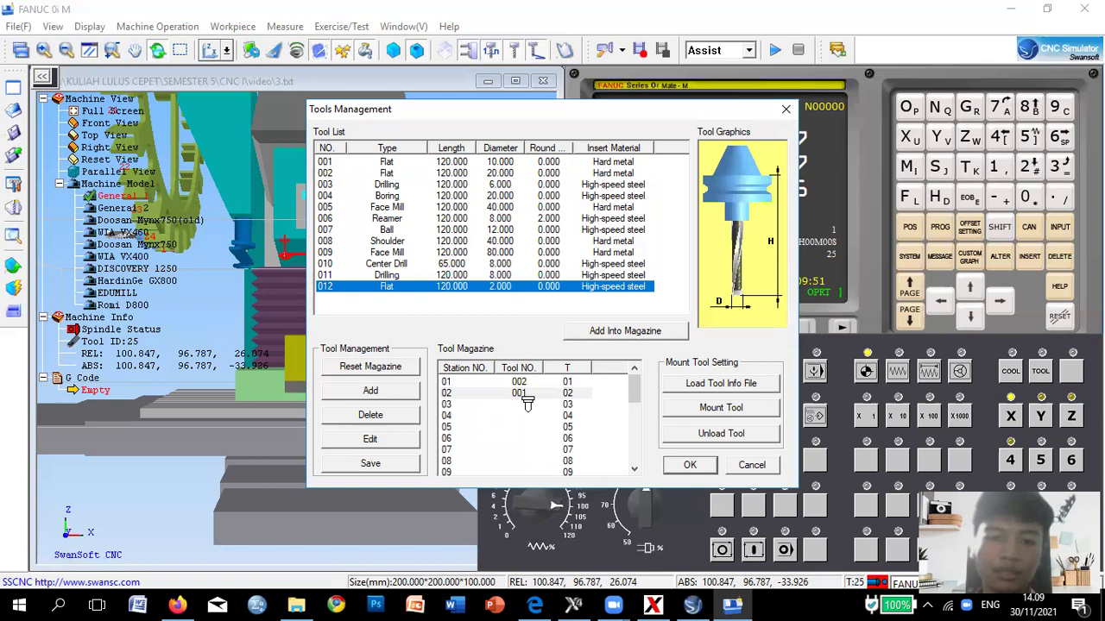
{"action": "left_click_drag", "start_coordinate": [524, 416], "coordinate": [523, 409]}
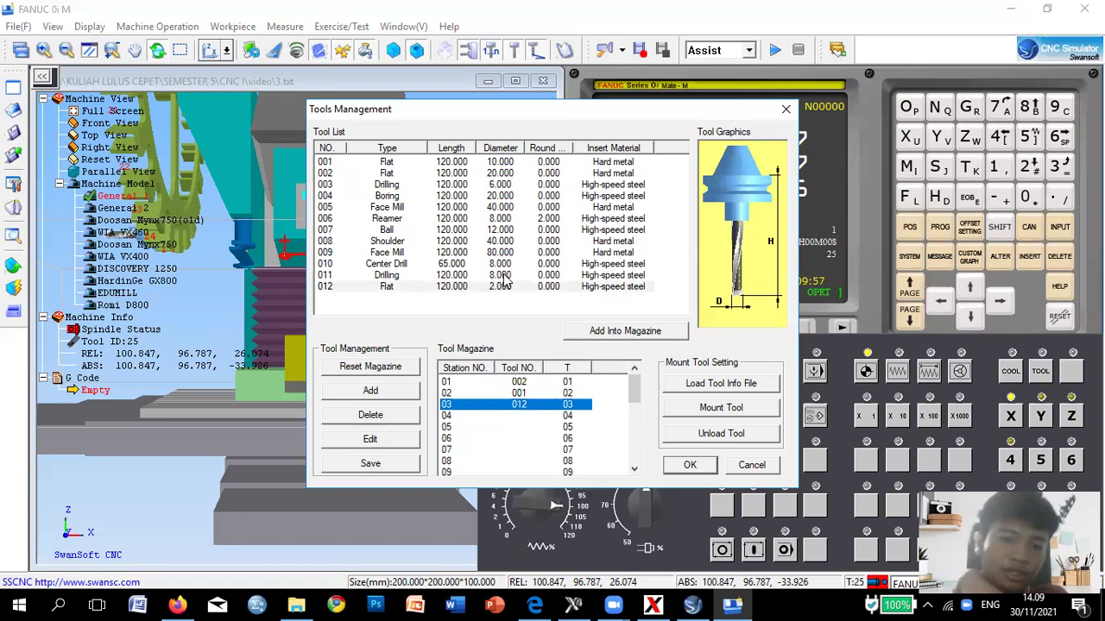
Set the diameter of drilling tool 003 to 20 mm in the tool list.
{"action": "left_click", "coordinate": [400, 275]}
{"action": "left_click", "coordinate": [402, 185]}
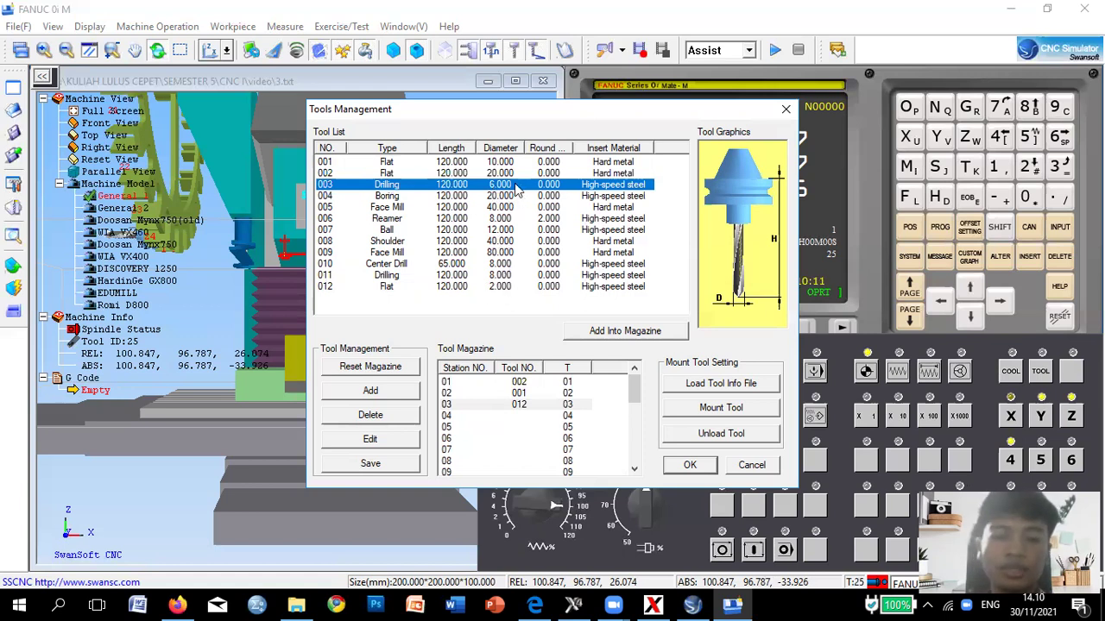
{"action": "double_click", "coordinate": [637, 310]}
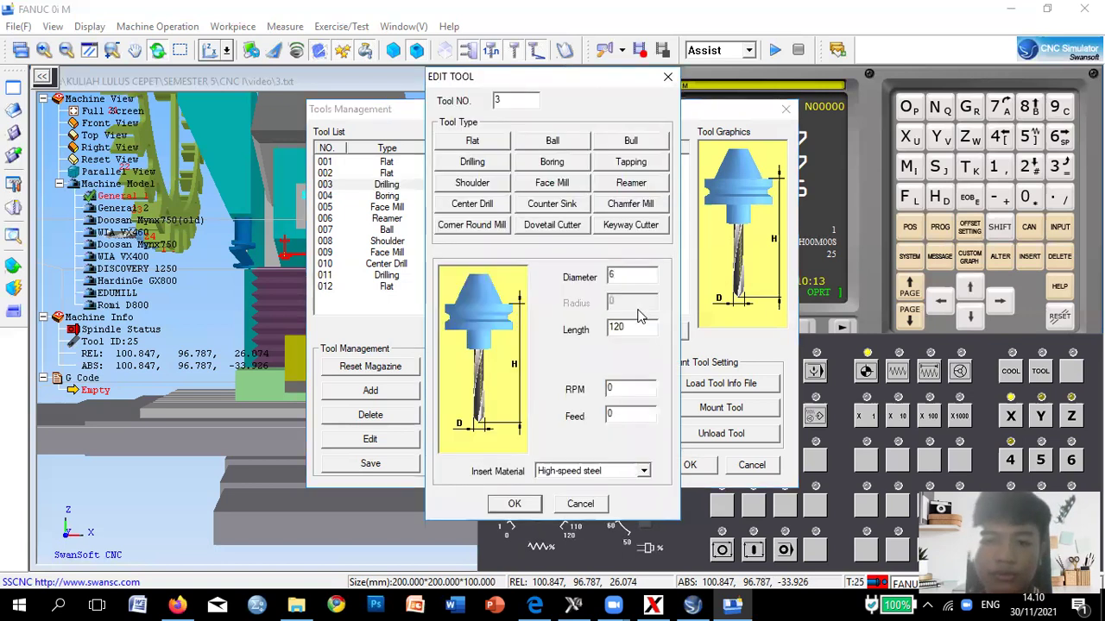
{"action": "left_click_drag", "start_coordinate": [623, 272], "coordinate": [609, 295]}
{"action": "type", "text": "6"}
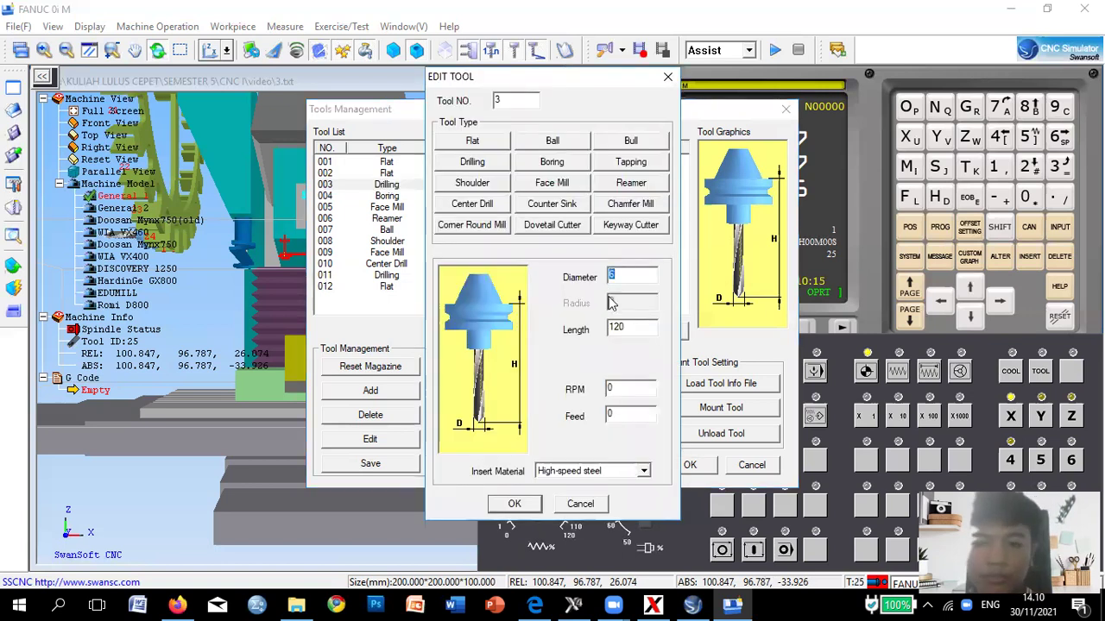
{"action": "type", "text": "20"}
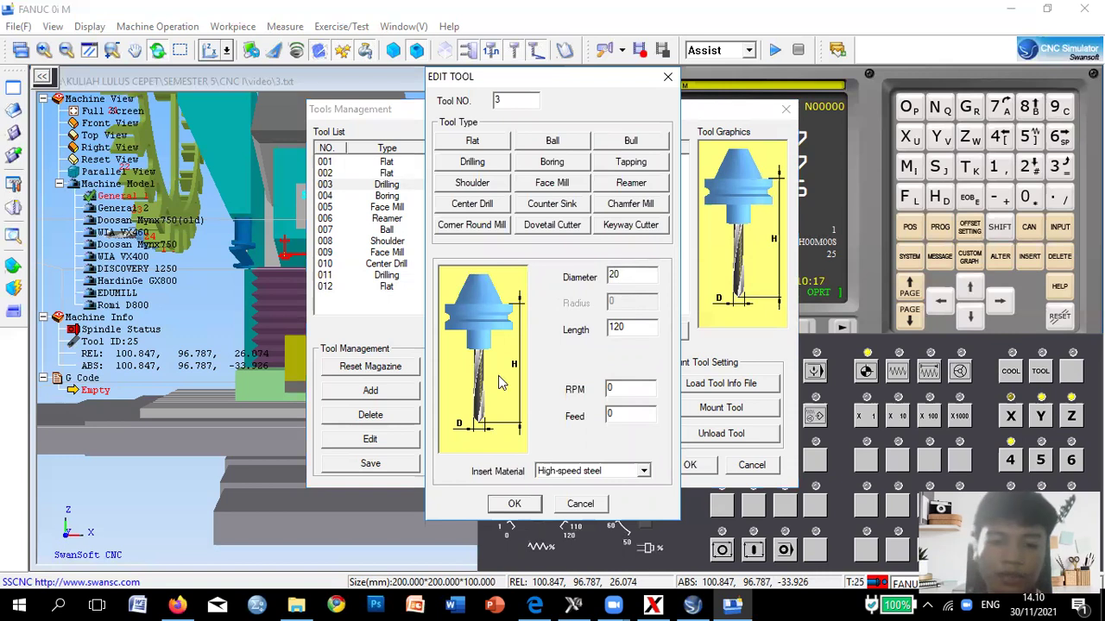
{"action": "key", "text": "Return"}
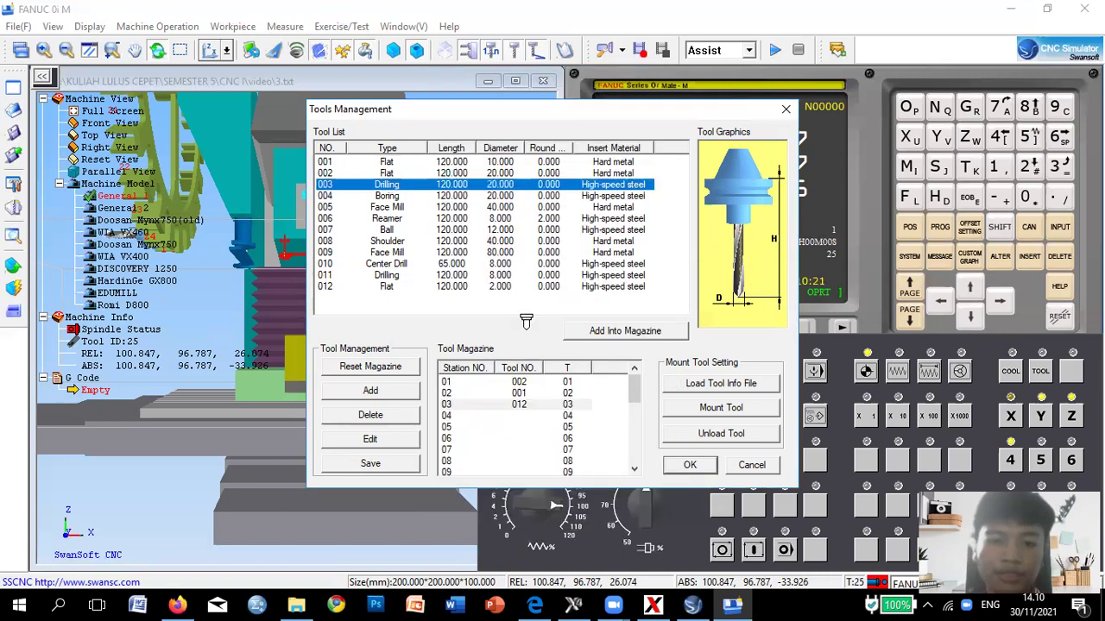
Assign drilling tool 003 to magazine station 04.
{"action": "left_click", "coordinate": [515, 403]}
{"action": "left_click", "coordinate": [511, 417]}
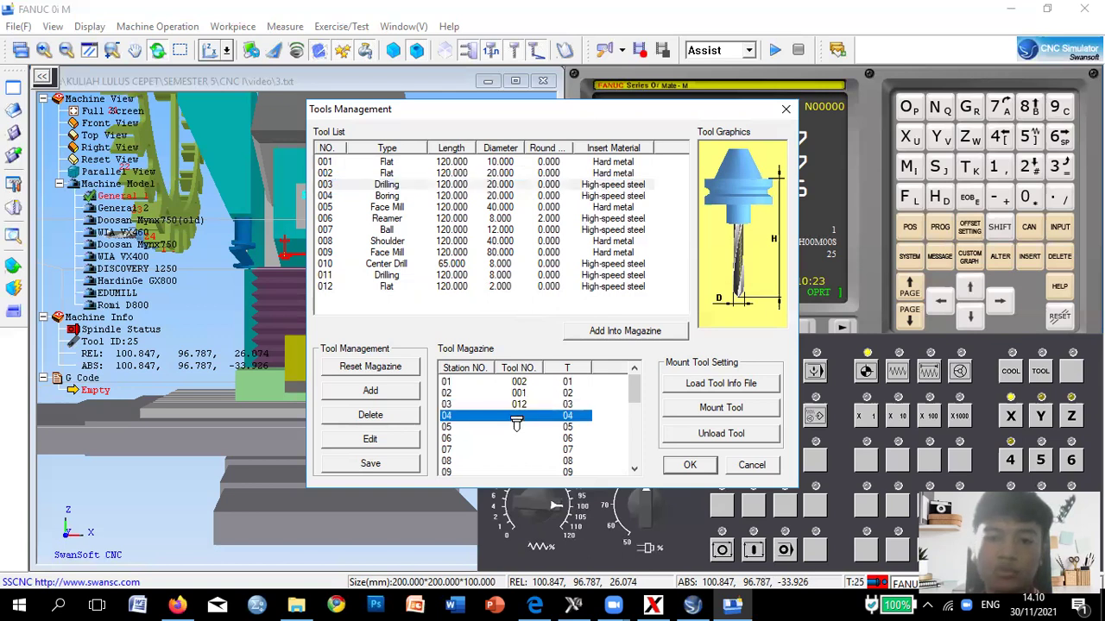
{"action": "double_click", "coordinate": [511, 421]}
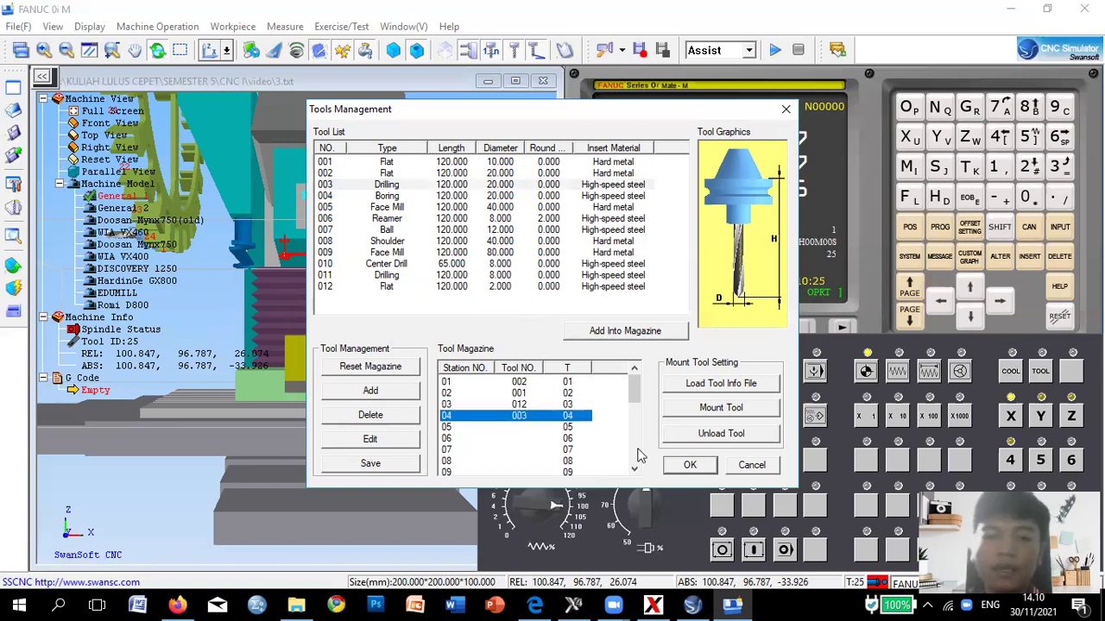
{"action": "scroll", "coordinate": [587, 423], "scroll_direction": "down", "scroll_amount": 2}
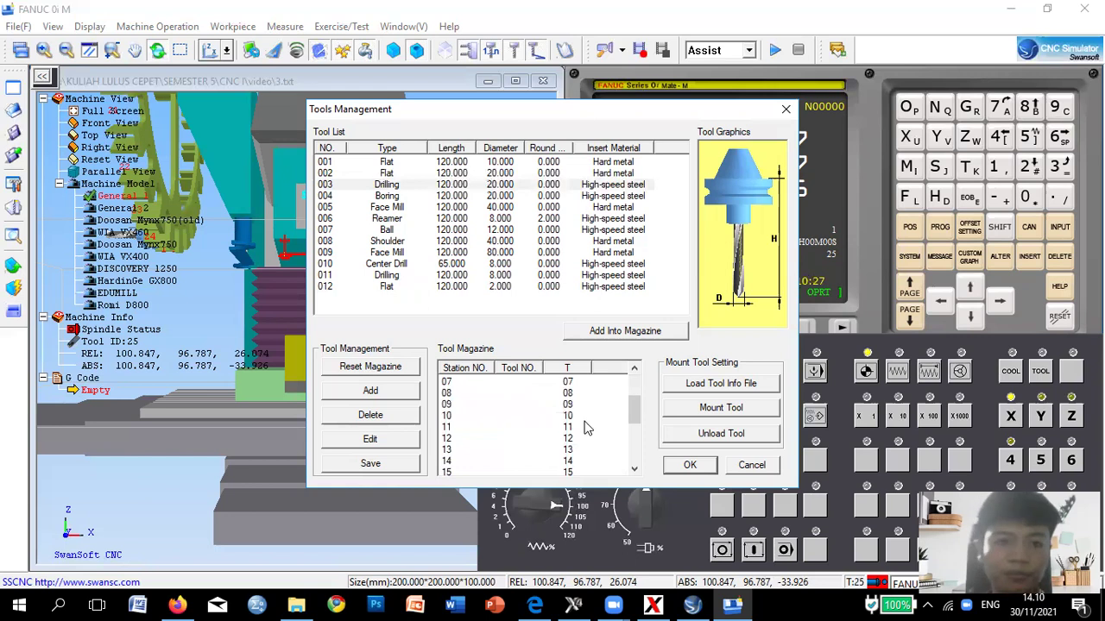
{"action": "scroll", "coordinate": [585, 425], "scroll_direction": "up", "scroll_amount": 2}
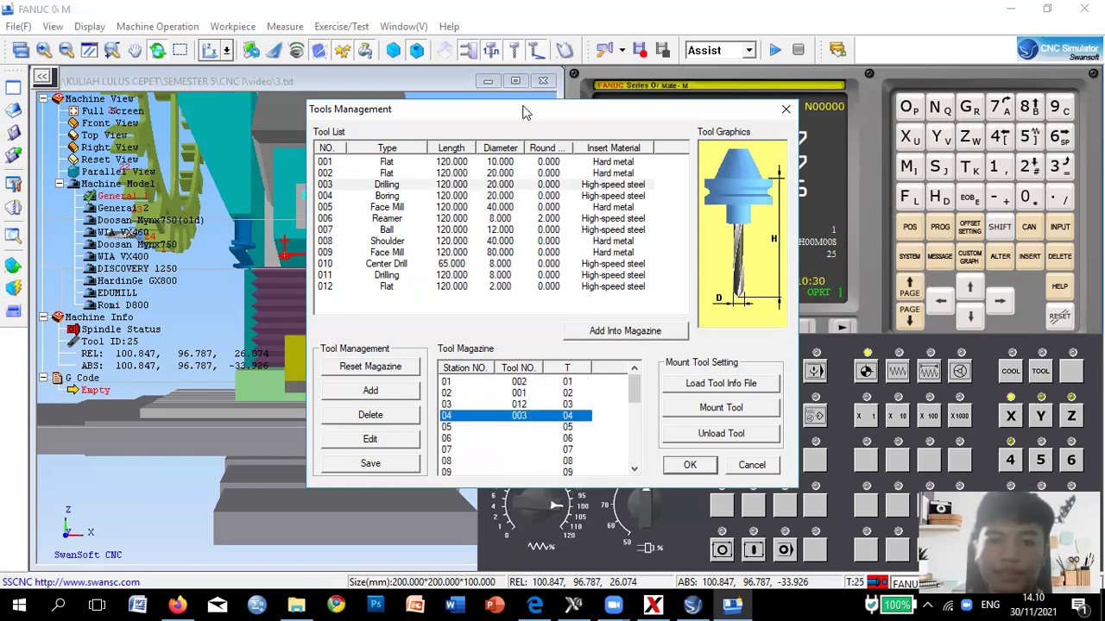
Mount the tool from magazine station 01 in the spindle and accept the tool setup.
{"action": "left_click_drag", "start_coordinate": [524, 112], "coordinate": [698, 106]}
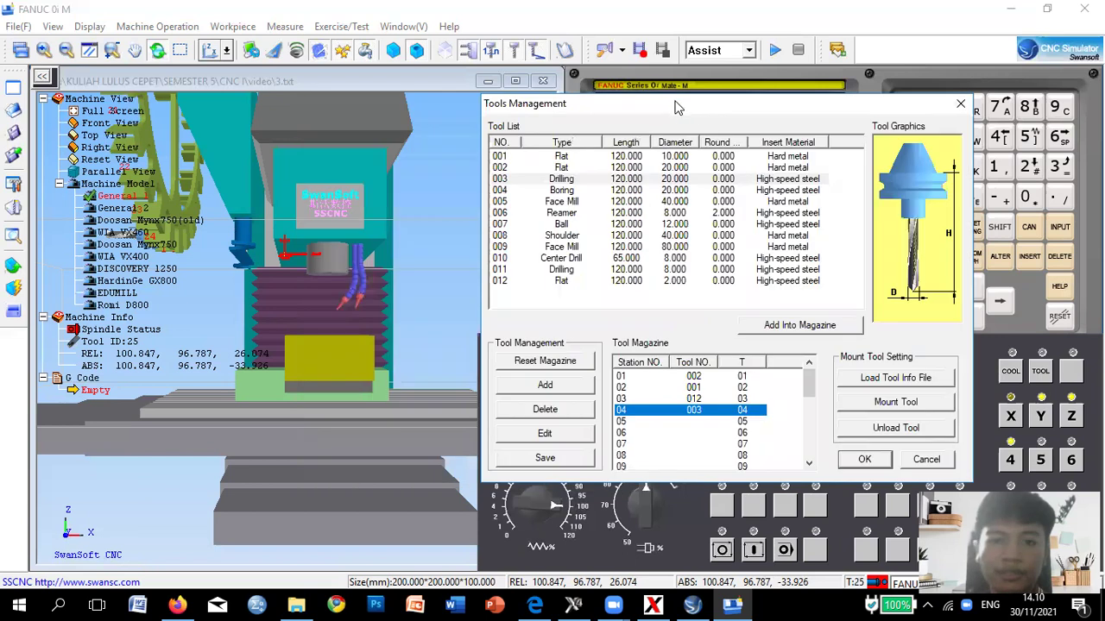
{"action": "left_click", "coordinate": [713, 379]}
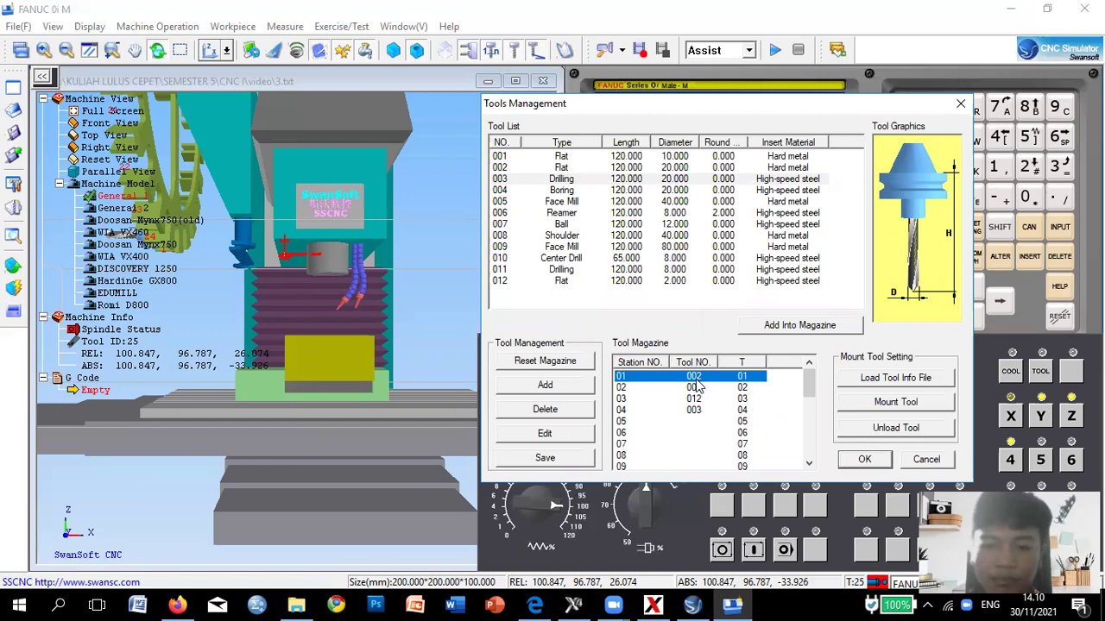
{"action": "left_click", "coordinate": [880, 411]}
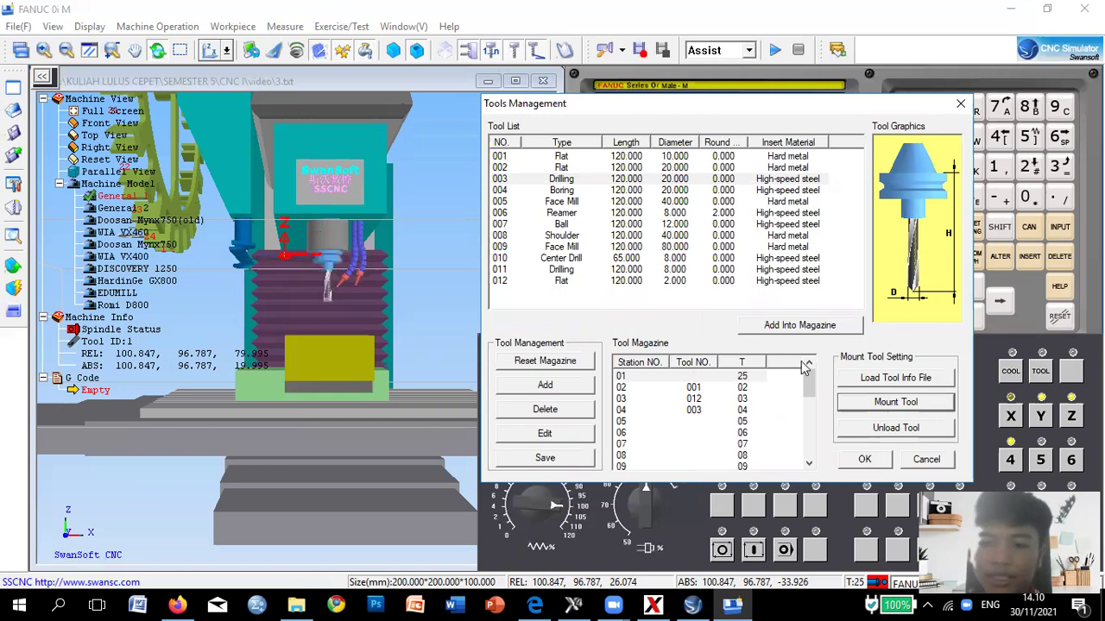
{"action": "left_click", "coordinate": [863, 460]}
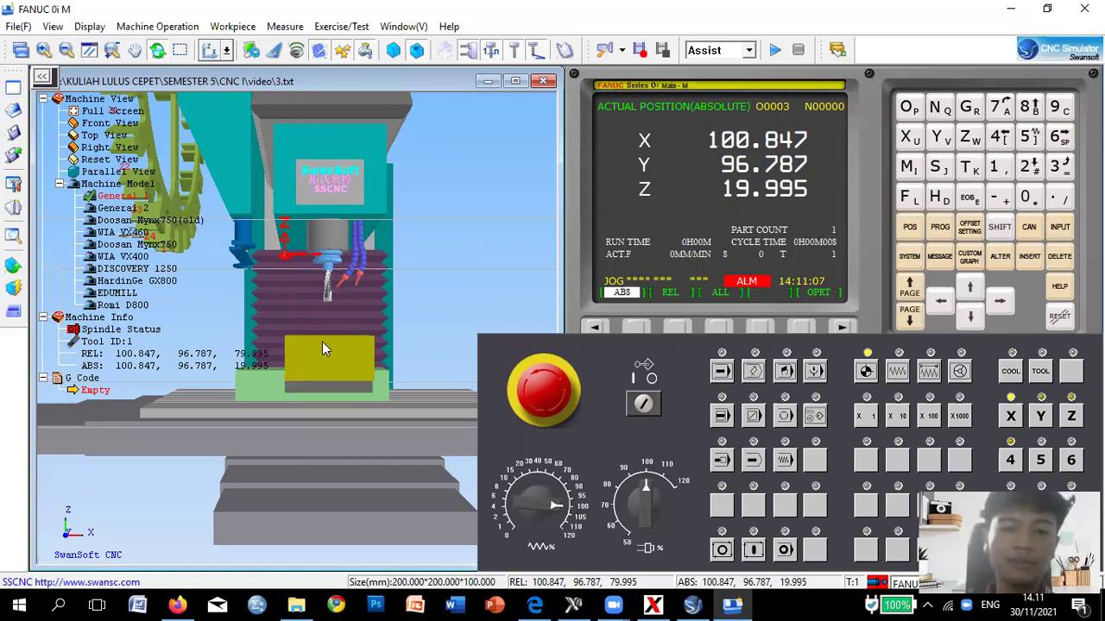
Display the tool offset table on the controller screen.
{"action": "scroll", "coordinate": [335, 305], "scroll_direction": "up", "scroll_amount": 2}
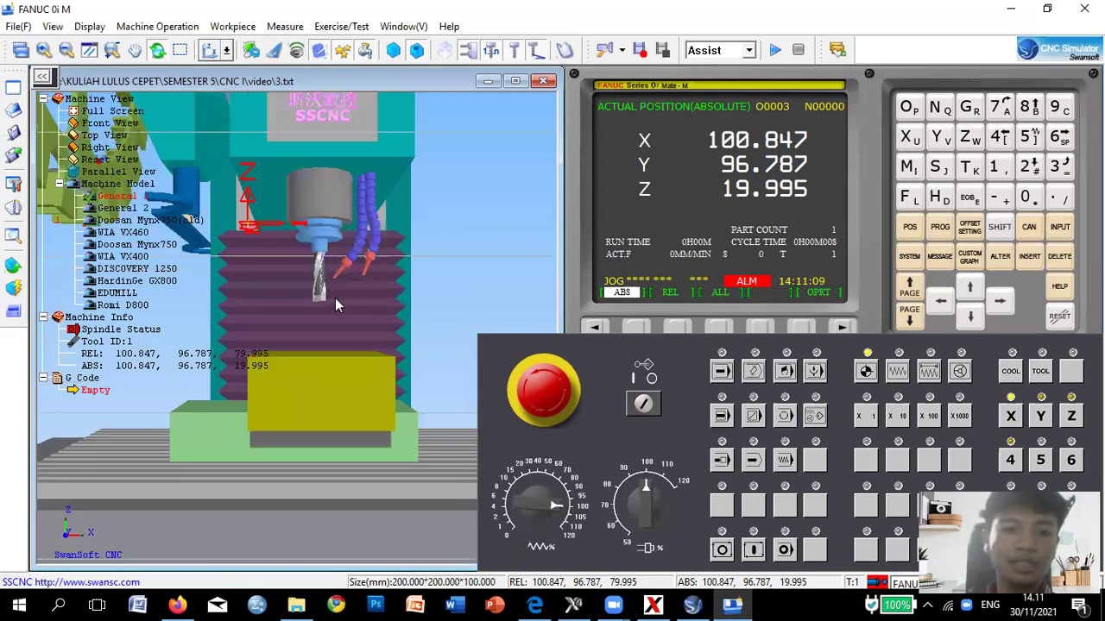
{"action": "scroll", "coordinate": [335, 298], "scroll_direction": "up", "scroll_amount": 1}
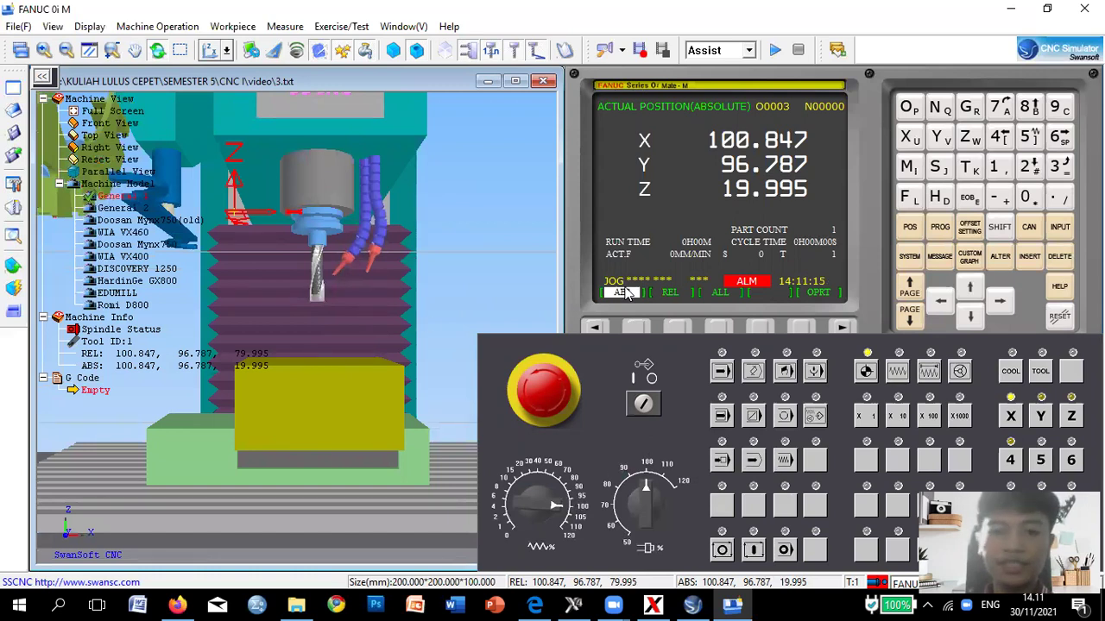
{"action": "left_click", "coordinate": [971, 231]}
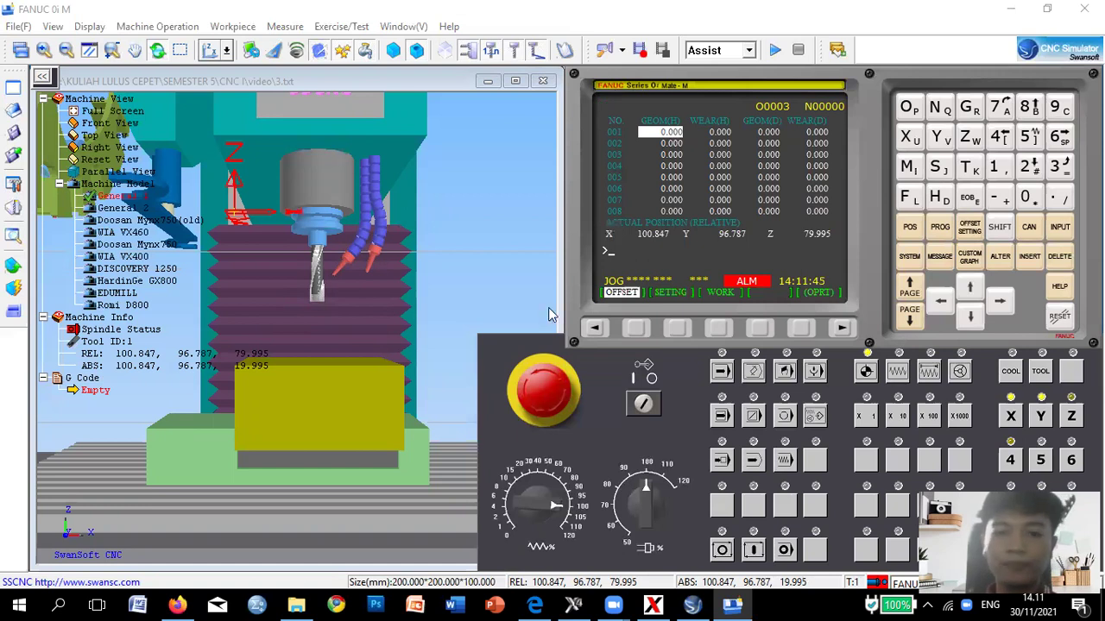
{"action": "scroll", "coordinate": [341, 326], "scroll_direction": "up", "scroll_amount": 2}
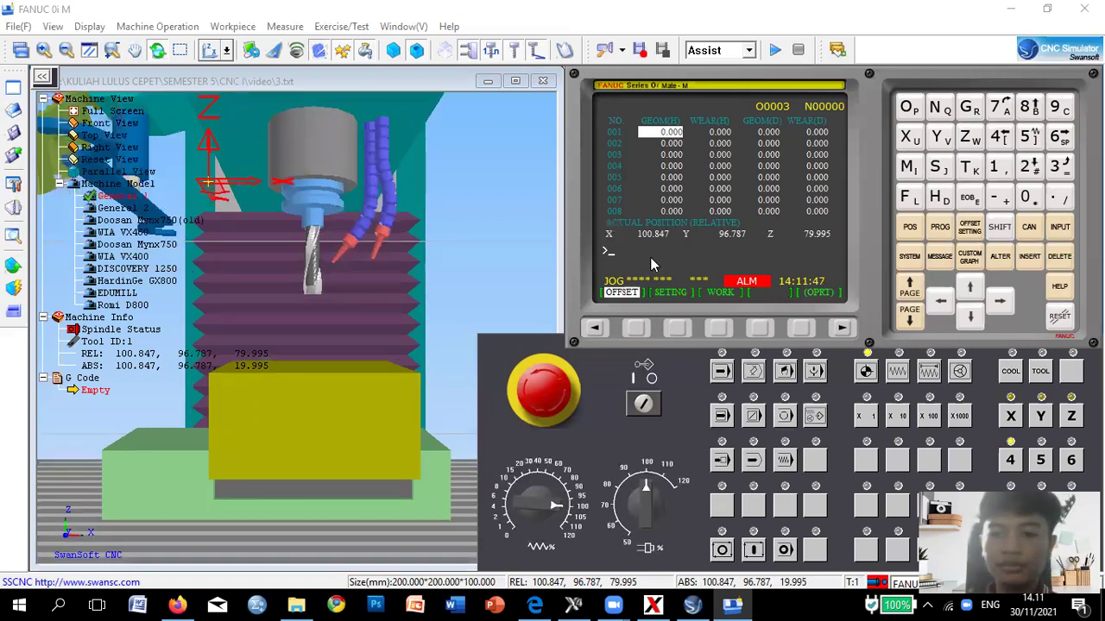
Rapid-jog the Z axis down to about relative Z 14.216 above the stock, and try to lower it further.
{"action": "left_click", "coordinate": [898, 374]}
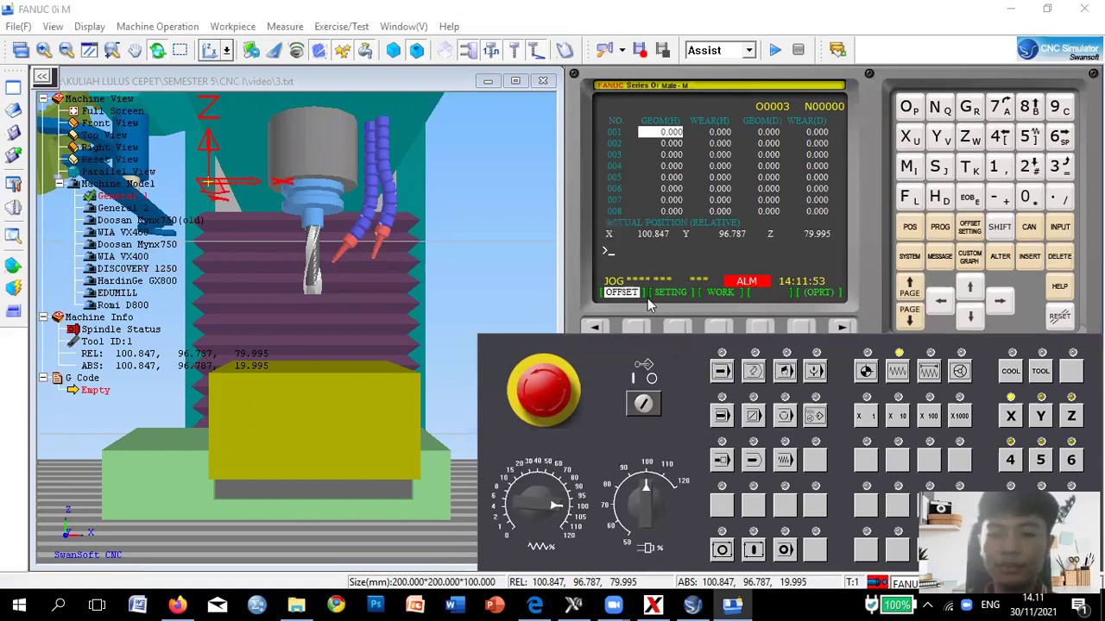
{"action": "left_click_drag", "start_coordinate": [699, 334], "coordinate": [685, 266]}
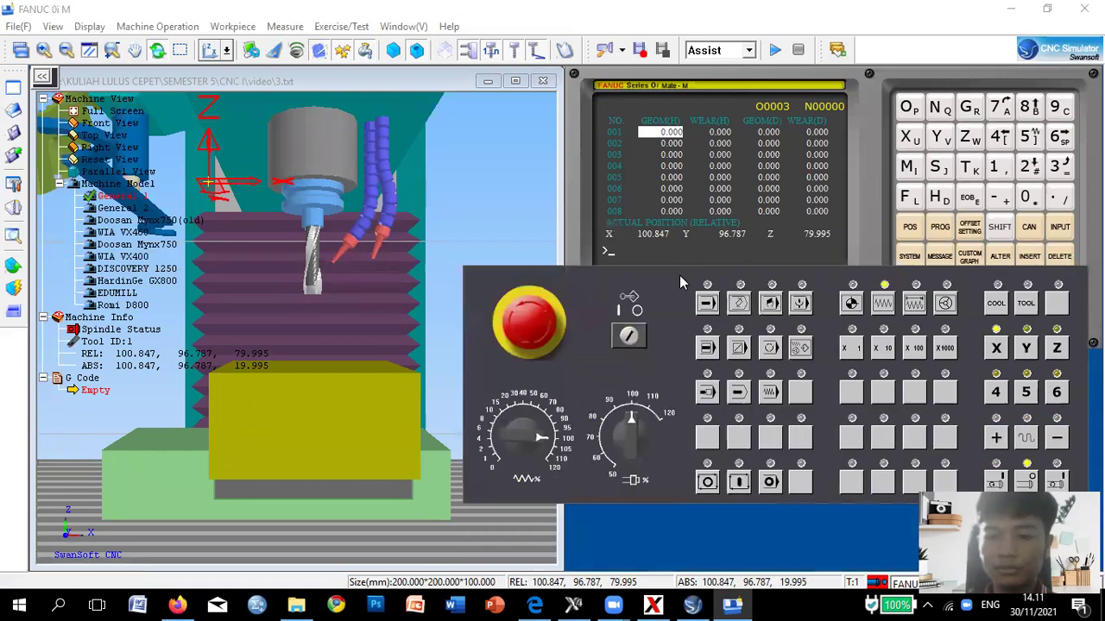
{"action": "left_click_drag", "start_coordinate": [686, 270], "coordinate": [717, 272]}
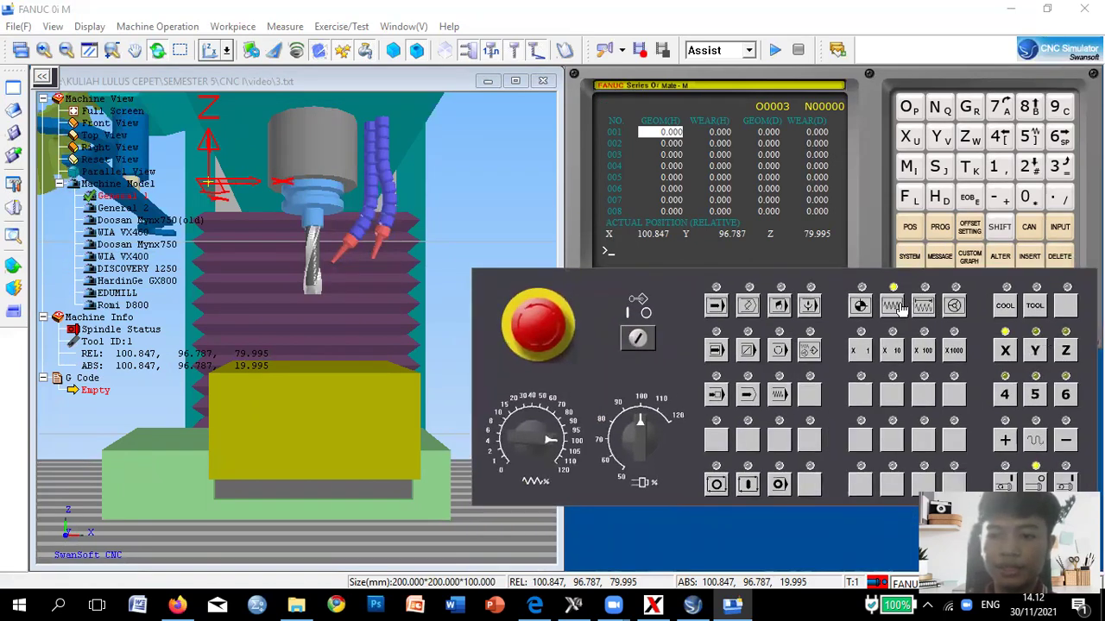
{"action": "left_click", "coordinate": [1036, 442]}
{"action": "left_click", "coordinate": [1066, 443]}
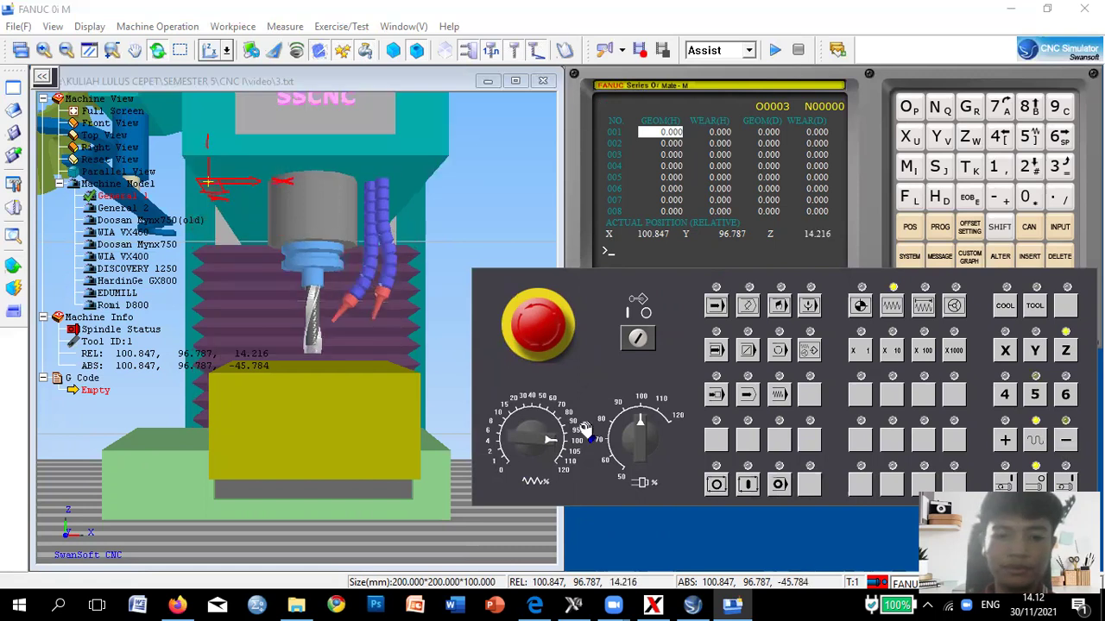
{"action": "scroll", "coordinate": [348, 379], "scroll_direction": "up", "scroll_amount": 3}
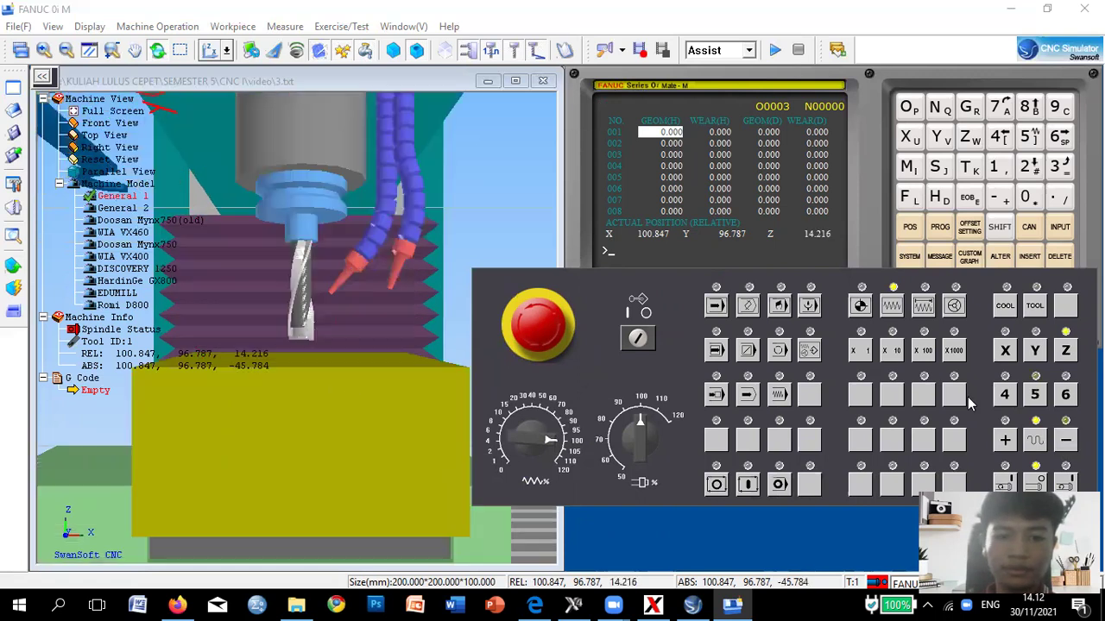
{"action": "left_click", "coordinate": [1039, 443]}
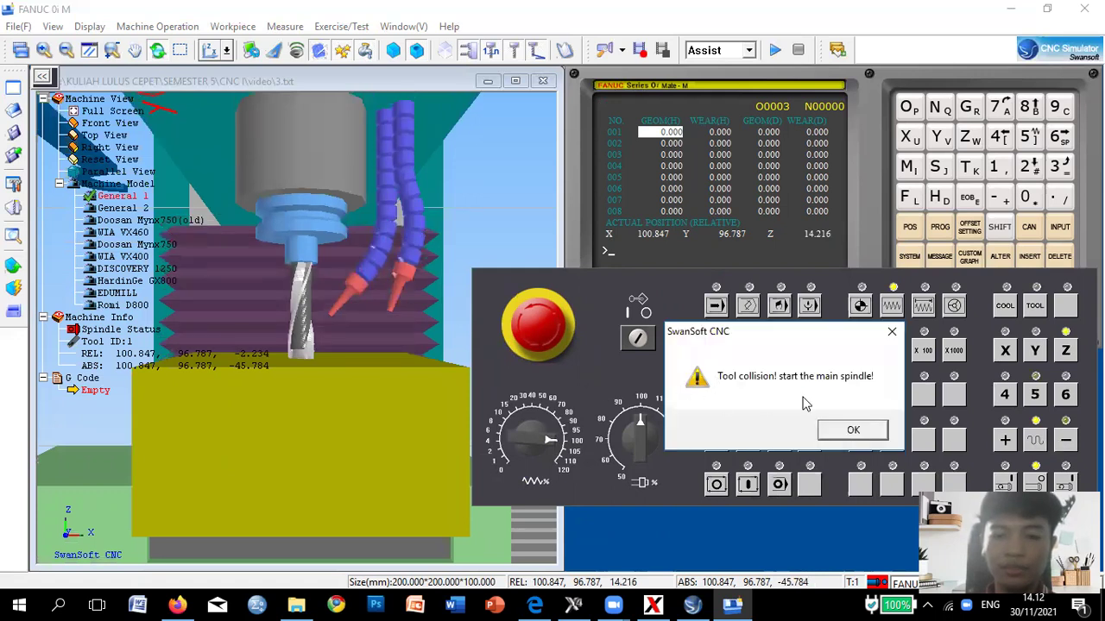
{"action": "key", "text": "Return"}
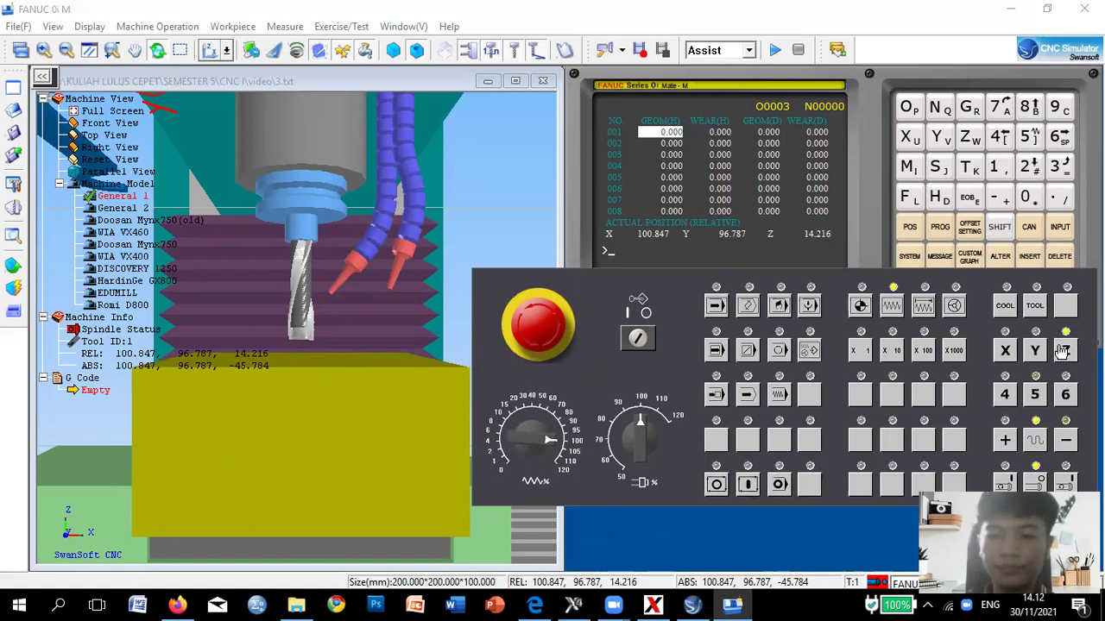
Start the main spindle and switch to incremental feed with the X1000 step size.
{"action": "left_click", "coordinate": [1007, 483]}
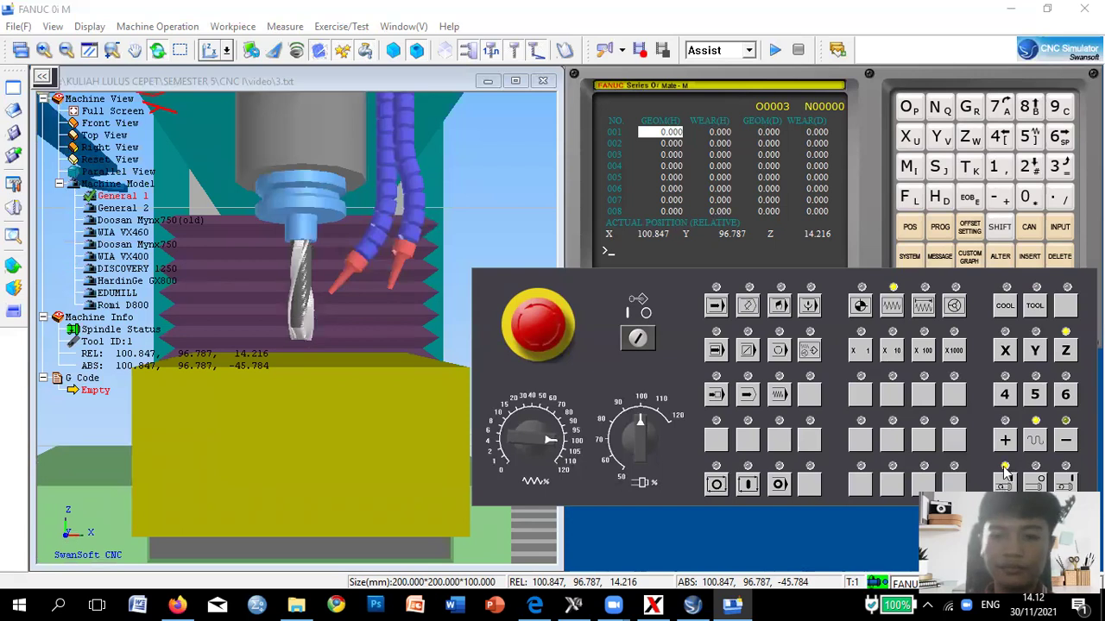
{"action": "left_click", "coordinate": [924, 308]}
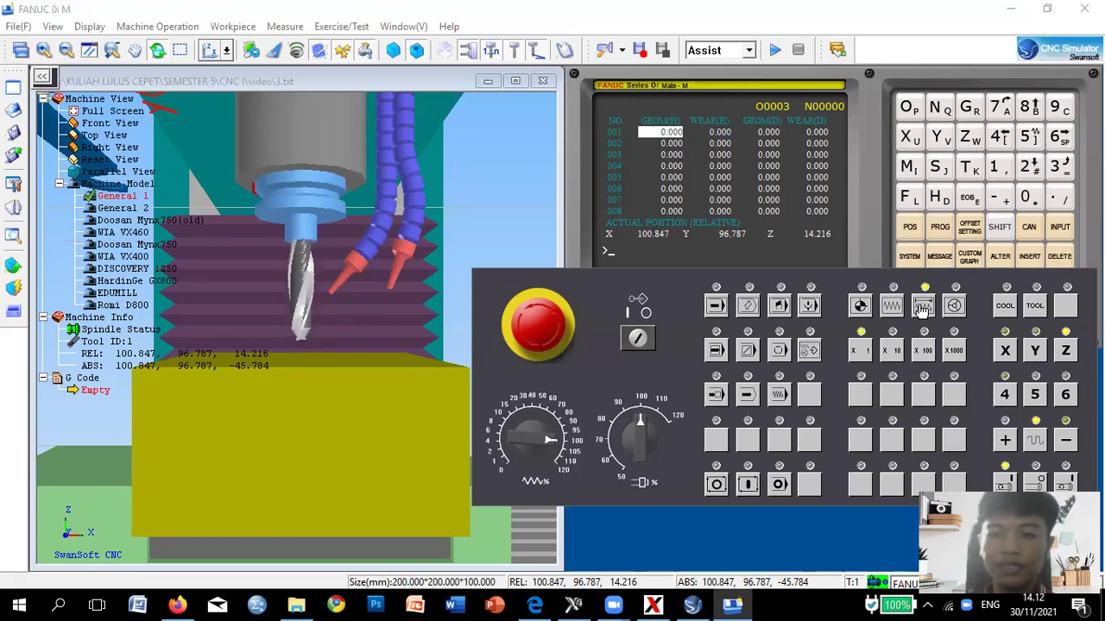
{"action": "left_click", "coordinate": [949, 350]}
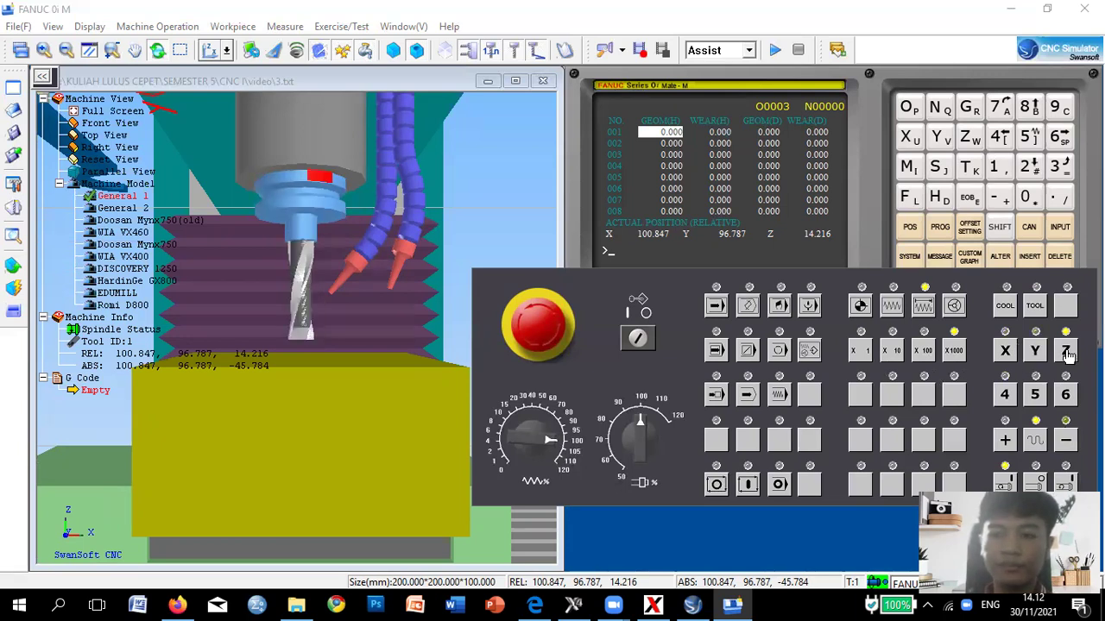
Lower the spinning tool along Z in X1000 increments to about relative Z 1.216, just above the stock's top face.
{"action": "left_click", "coordinate": [1068, 440]}
{"action": "left_click", "coordinate": [1068, 440]}
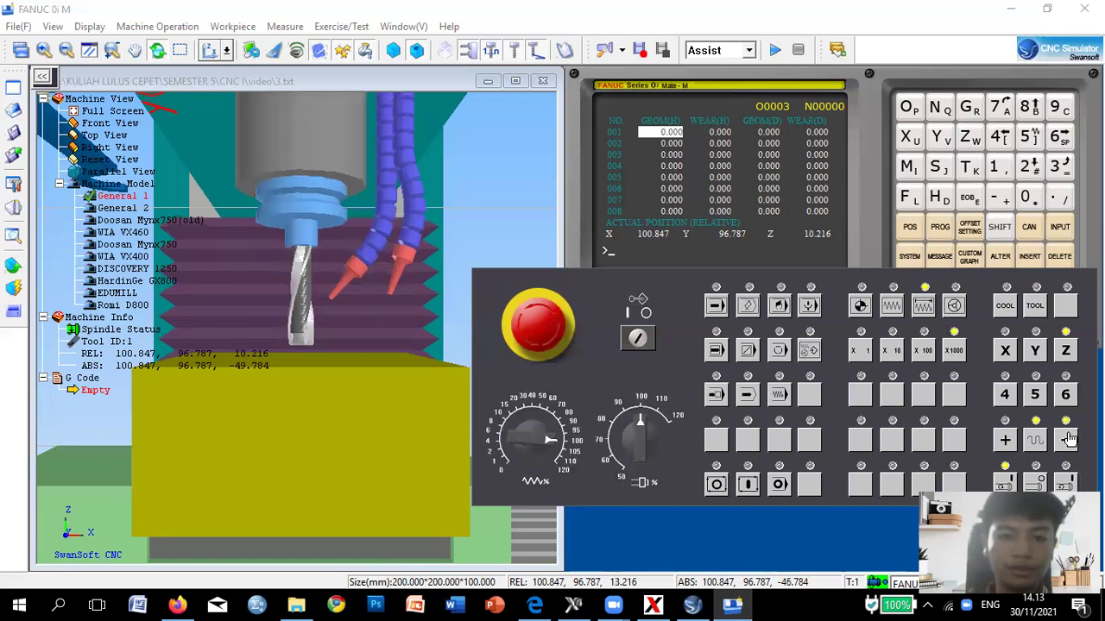
{"action": "left_click", "coordinate": [1068, 440]}
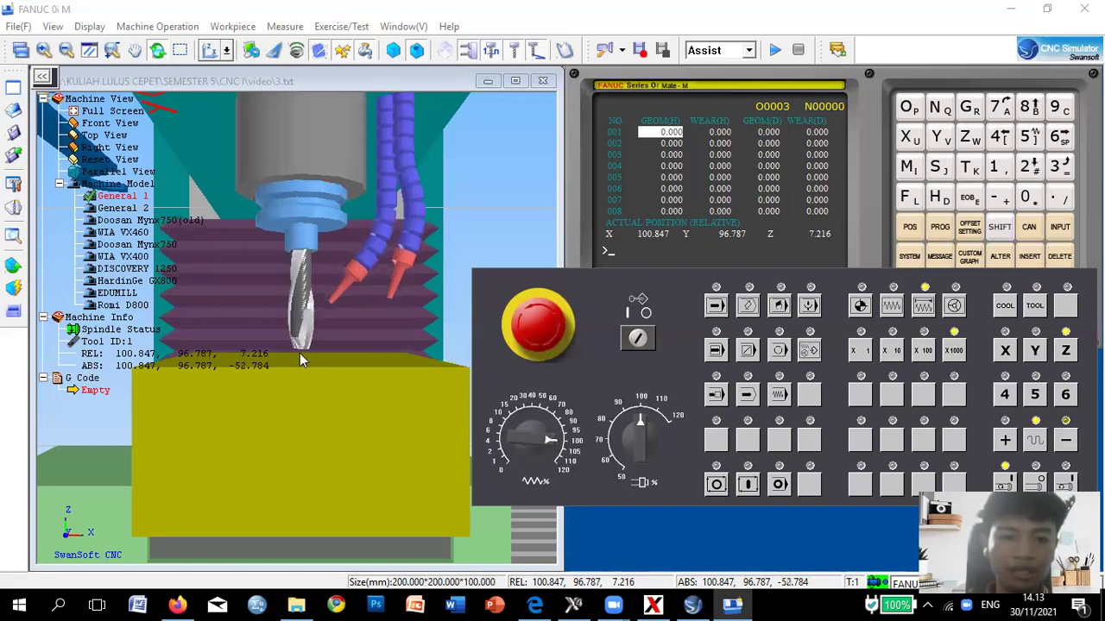
{"action": "scroll", "coordinate": [305, 362], "scroll_direction": "up", "scroll_amount": 2}
{"action": "scroll", "coordinate": [327, 366], "scroll_direction": "up", "scroll_amount": 1}
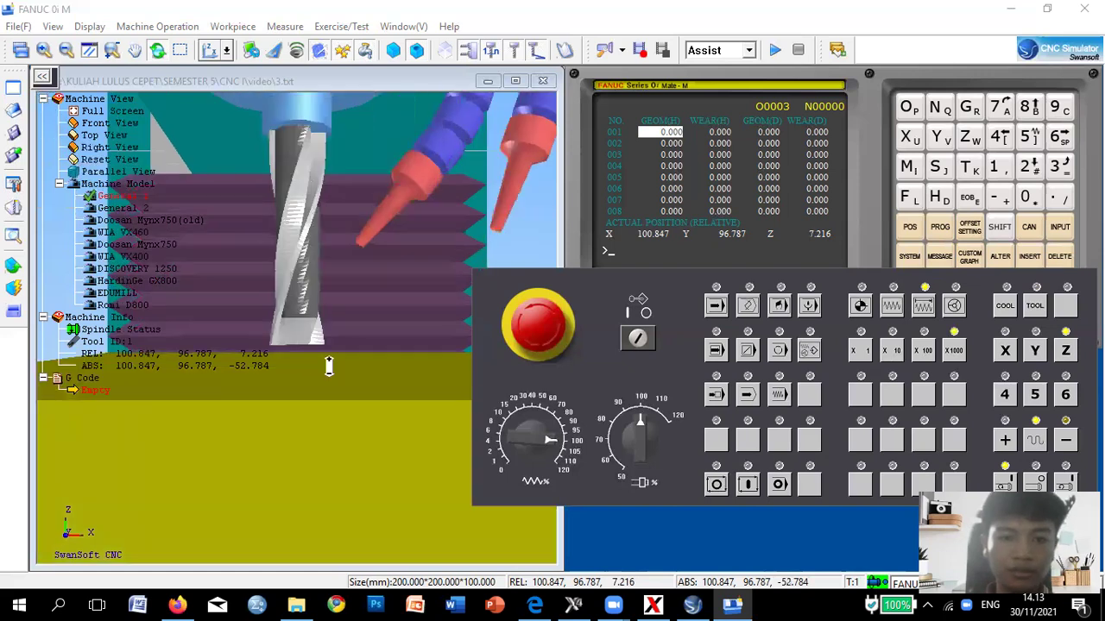
{"action": "scroll", "coordinate": [342, 368], "scroll_direction": "up", "scroll_amount": 1}
{"action": "left_click", "coordinate": [1067, 443]}
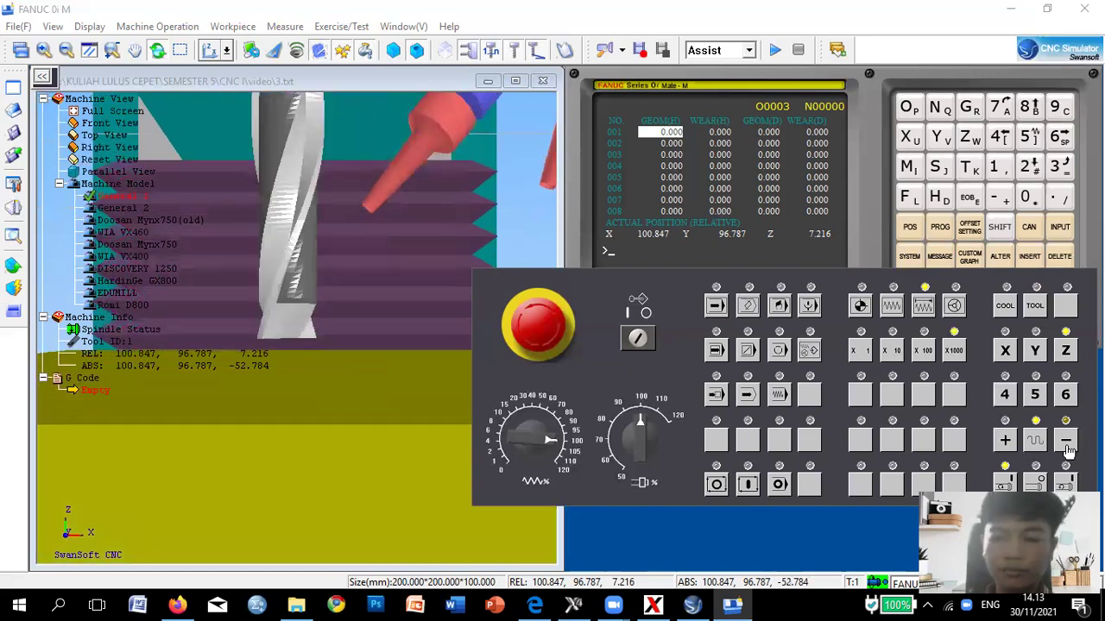
{"action": "left_click", "coordinate": [1067, 443]}
{"action": "left_click", "coordinate": [1067, 443]}
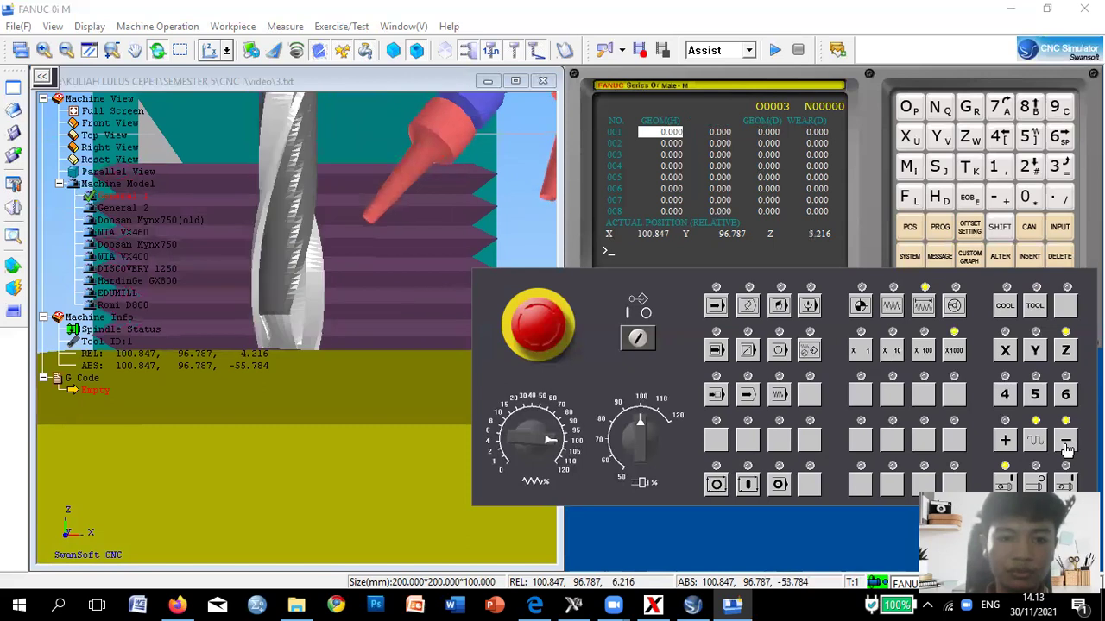
{"action": "left_click", "coordinate": [1067, 444]}
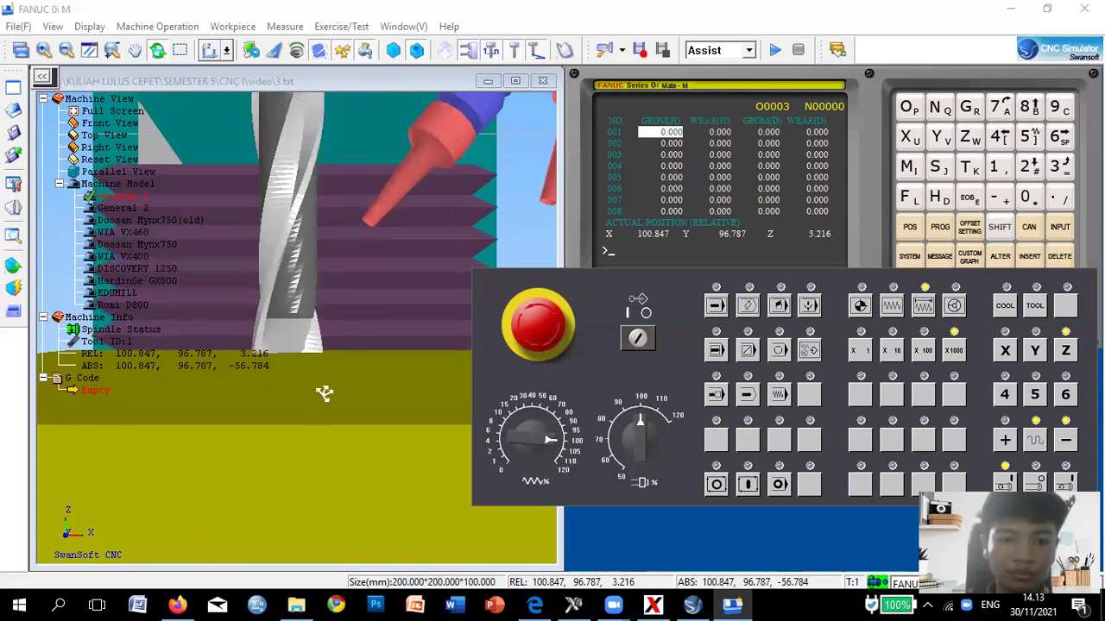
{"action": "left_click_drag", "start_coordinate": [324, 394], "coordinate": [322, 421]}
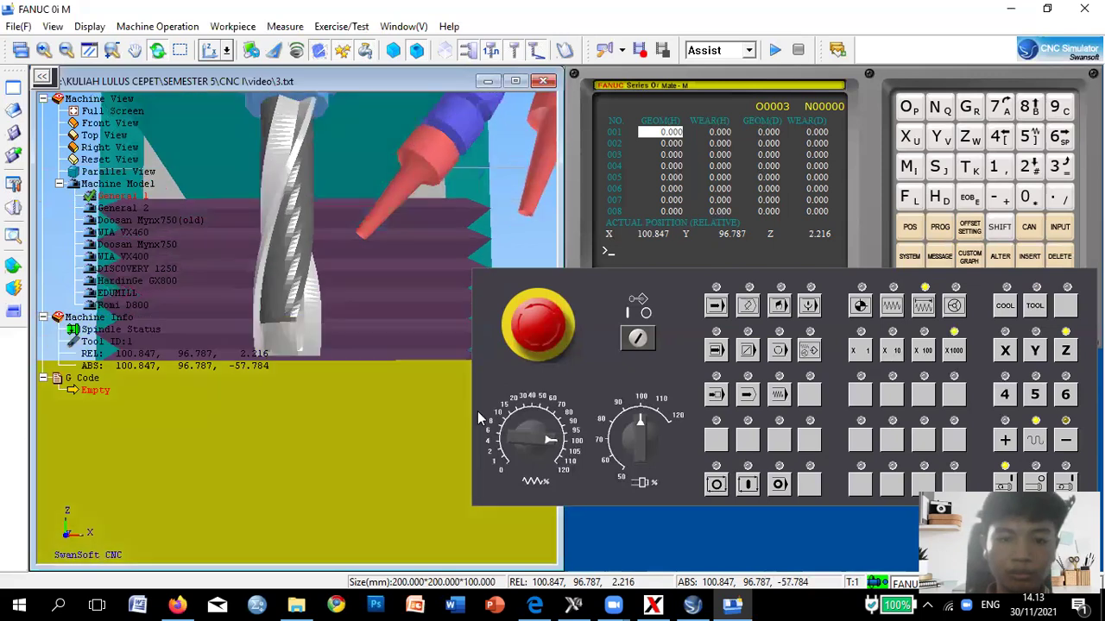
{"action": "left_click", "coordinate": [1067, 444]}
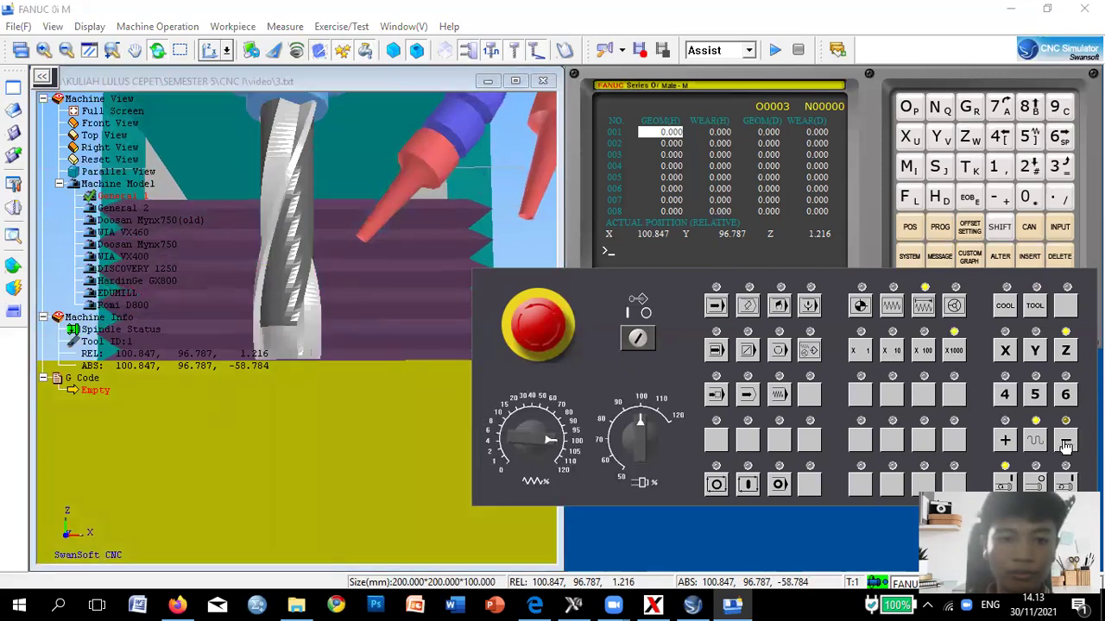
Switch the incremental feed to X100 and lower the tool onto the stock's top face, to relative Z -0.084.
{"action": "left_click", "coordinate": [922, 351]}
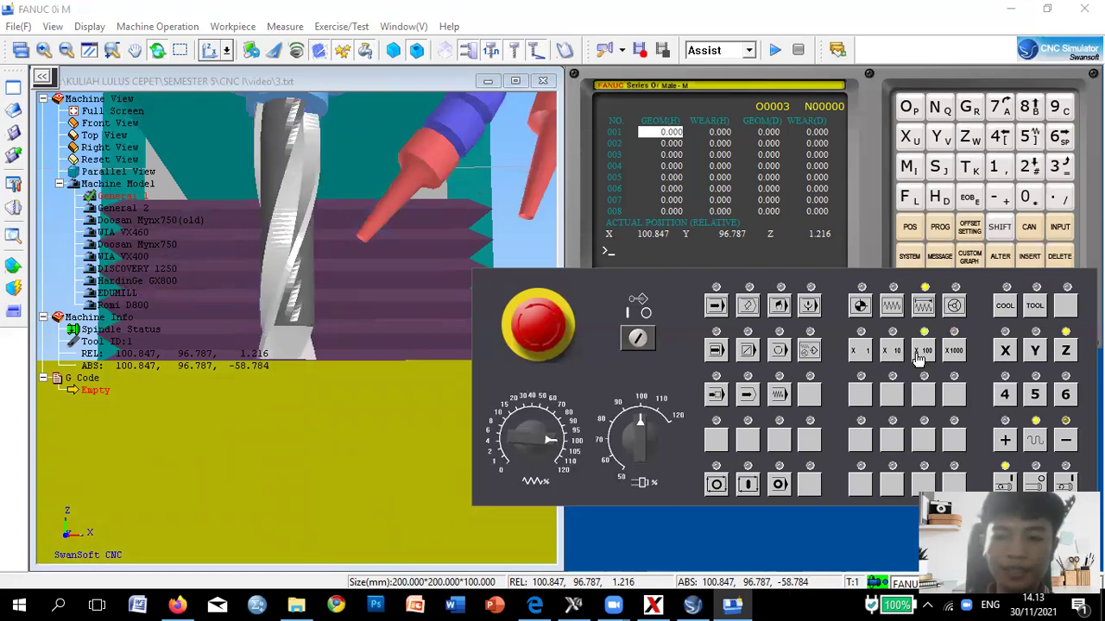
{"action": "left_click", "coordinate": [1065, 441]}
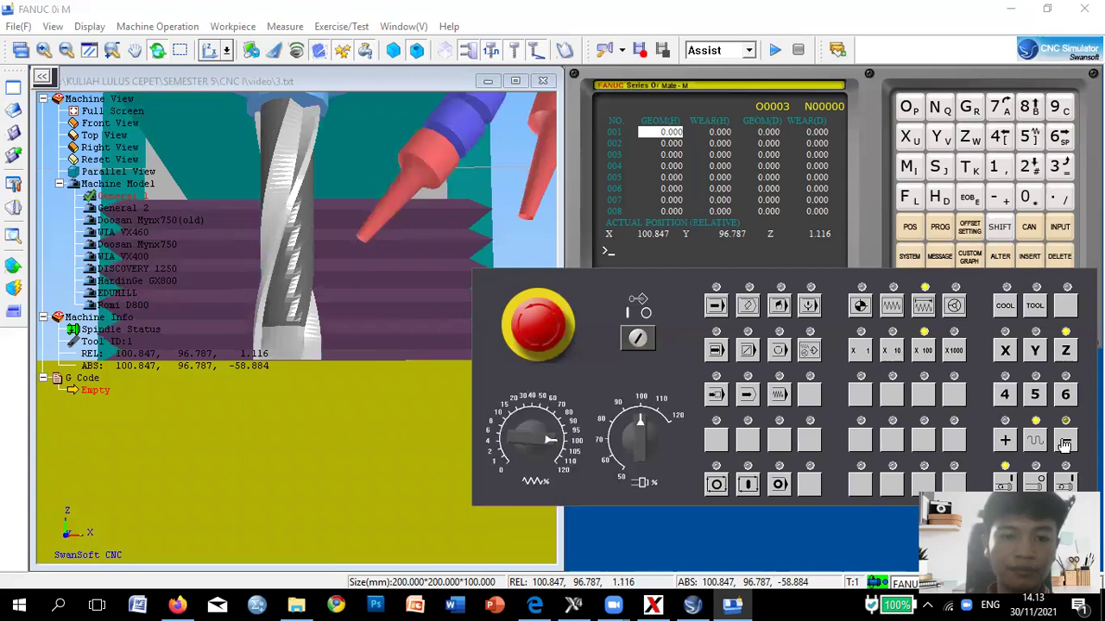
{"action": "left_click", "coordinate": [1065, 443]}
{"action": "left_click", "coordinate": [1065, 443]}
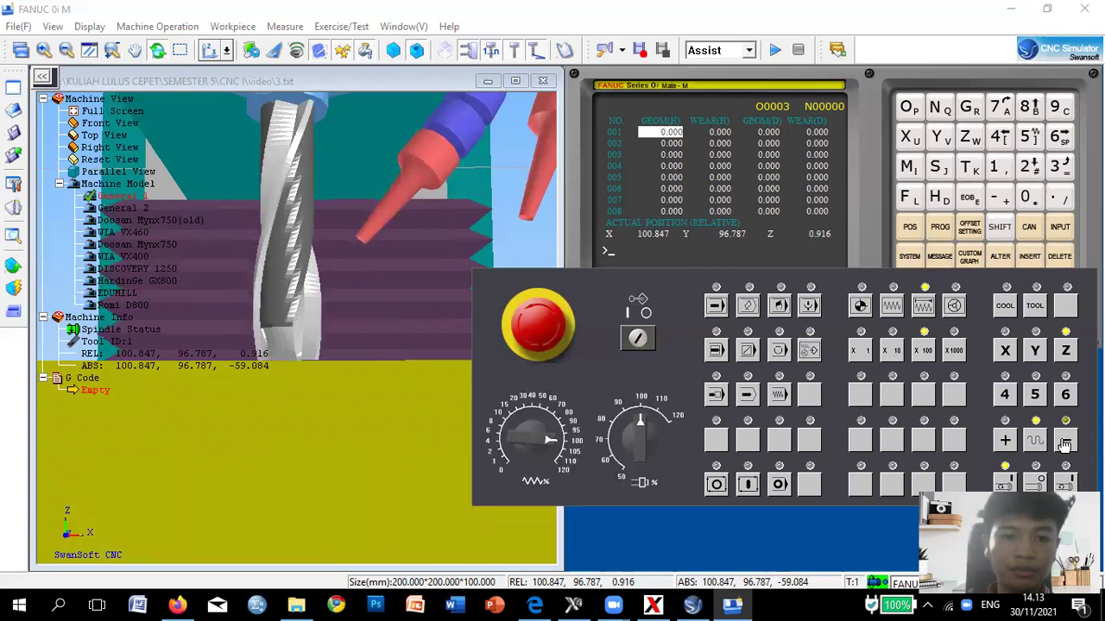
{"action": "left_click", "coordinate": [1066, 443]}
{"action": "left_click", "coordinate": [1066, 443]}
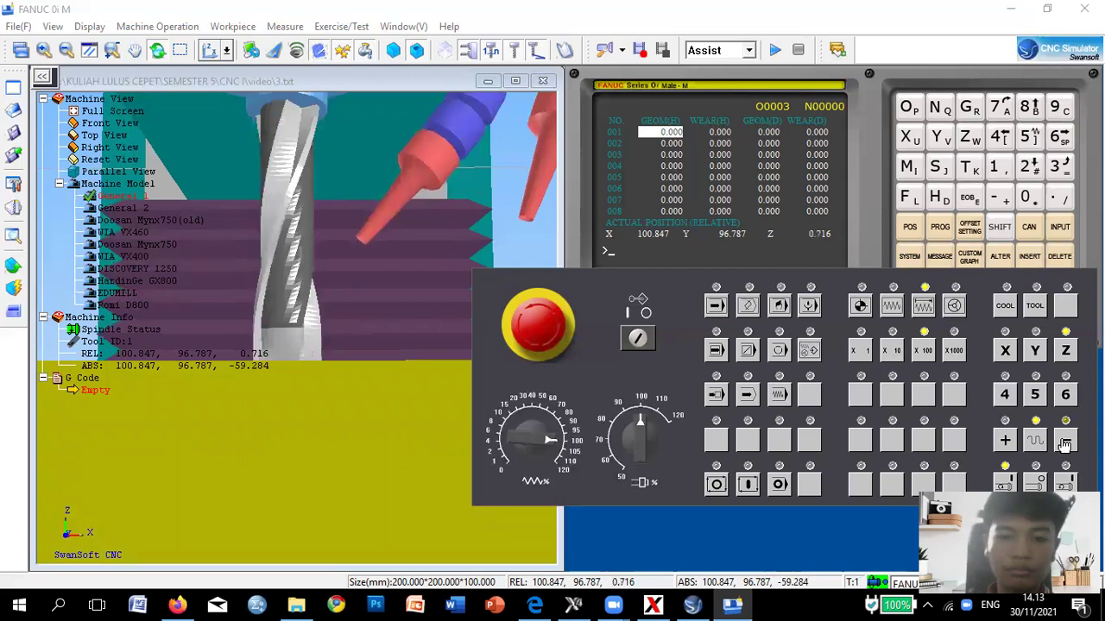
{"action": "left_click", "coordinate": [1066, 443]}
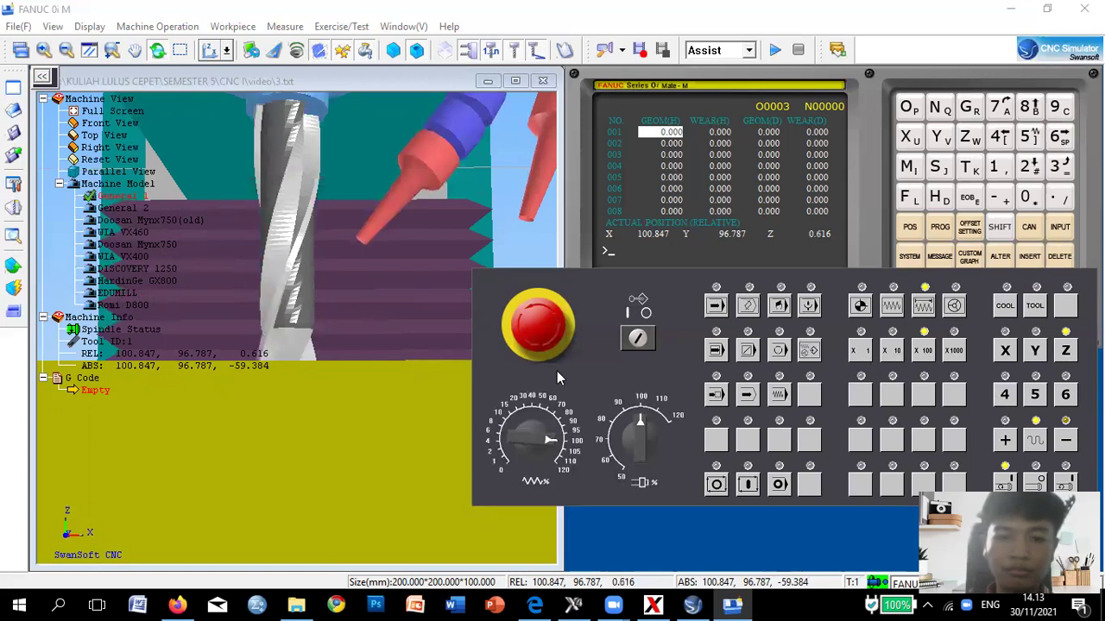
{"action": "scroll", "coordinate": [338, 355], "scroll_direction": "up", "scroll_amount": 2}
{"action": "left_click", "coordinate": [1065, 442]}
{"action": "left_click", "coordinate": [1065, 443]}
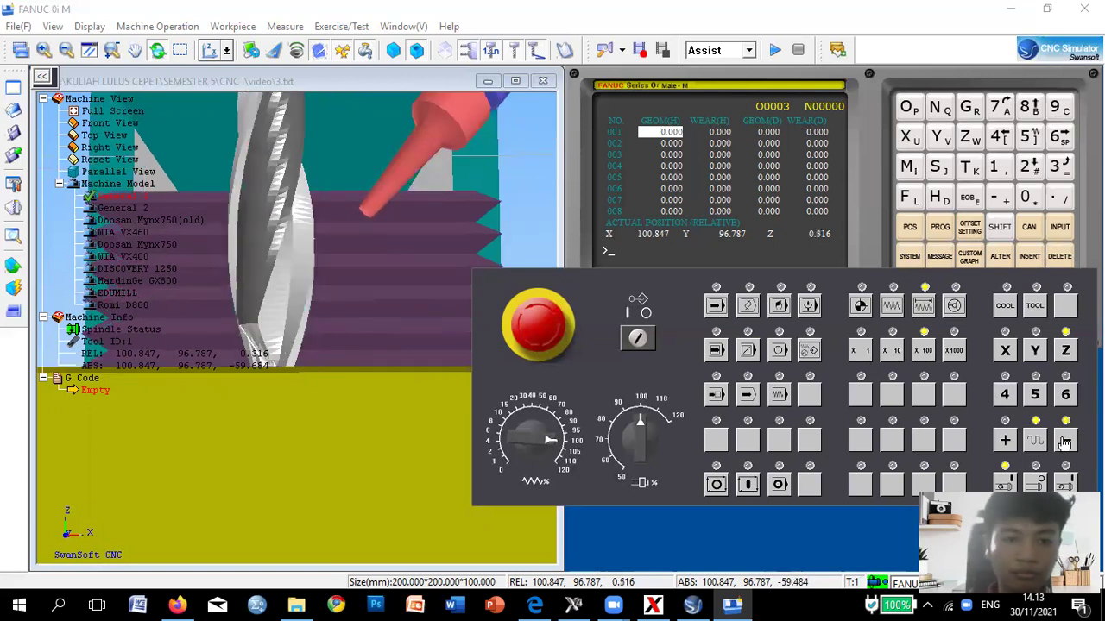
{"action": "left_click", "coordinate": [1065, 442]}
{"action": "left_click", "coordinate": [1065, 443]}
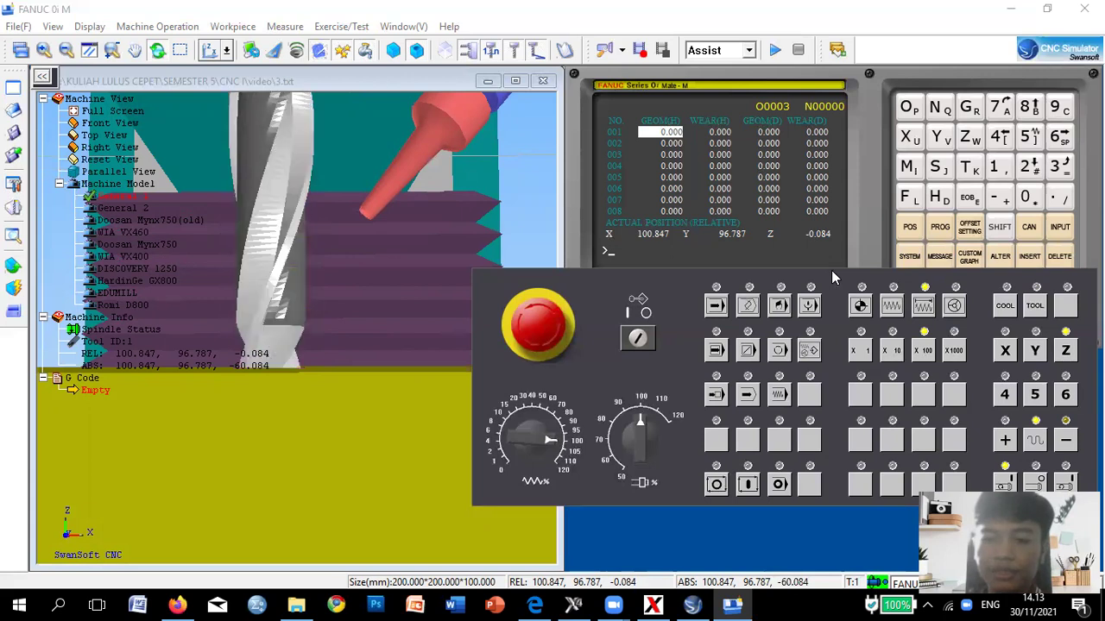
Move the operator panel clear of the controller screen and check the absolute position readout before returning to the tool offset table.
{"action": "left_click_drag", "start_coordinate": [763, 268], "coordinate": [813, 349]}
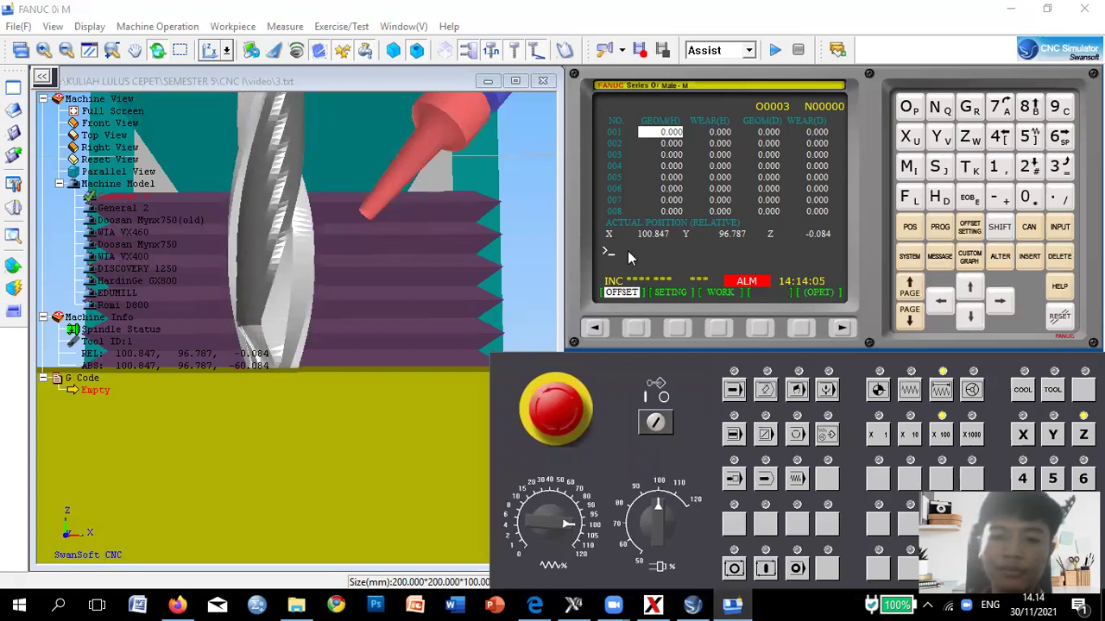
{"action": "left_click", "coordinate": [910, 228]}
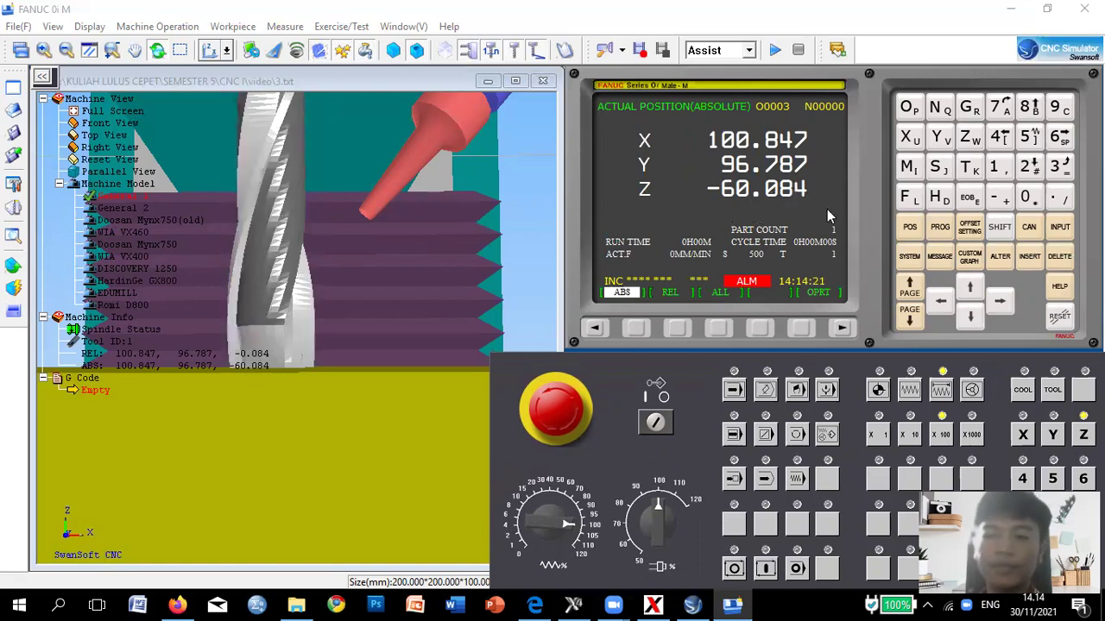
{"action": "left_click", "coordinate": [970, 228]}
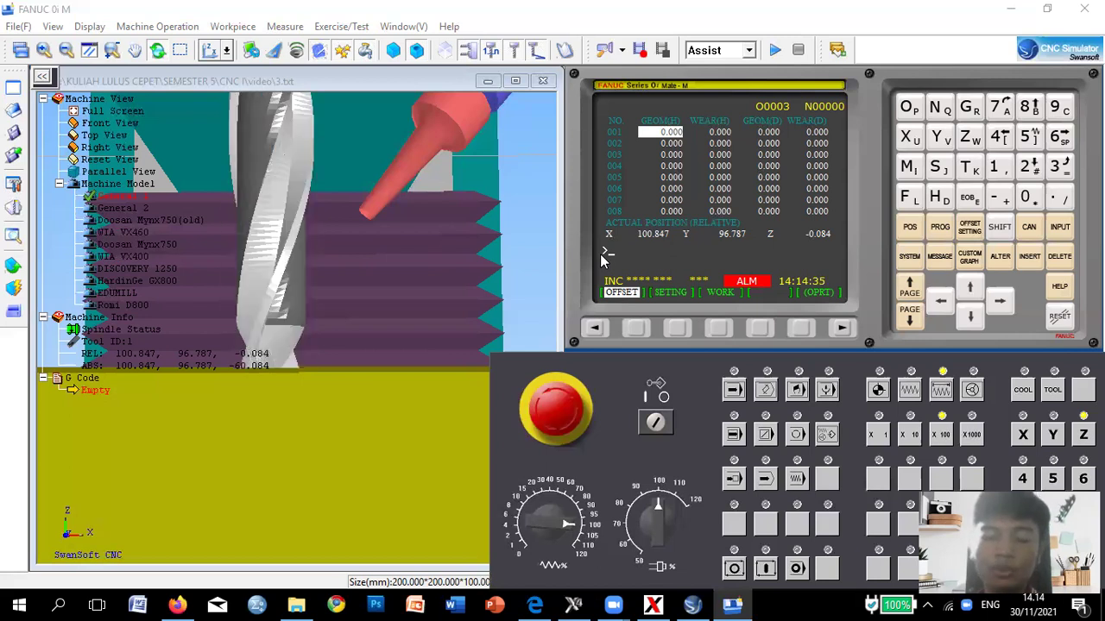
{"action": "left_click", "coordinate": [910, 228]}
{"action": "left_click", "coordinate": [970, 229]}
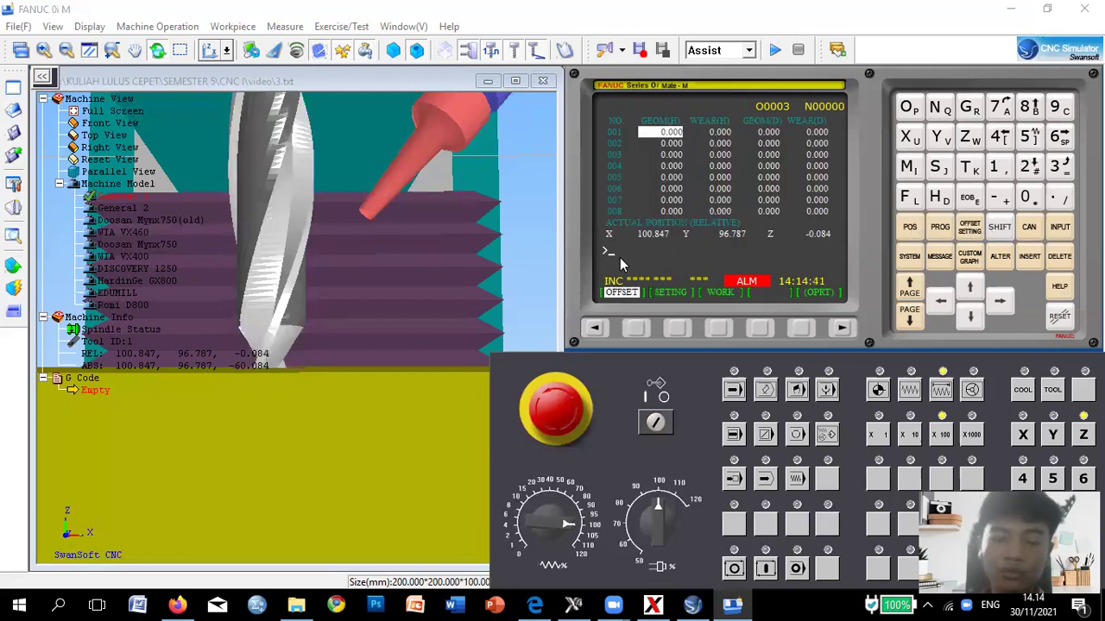
Try to enter Z-60.084 as the GEOM(H) length offset in row 001 of the tool offset table.
{"action": "type", "text": "Z"}
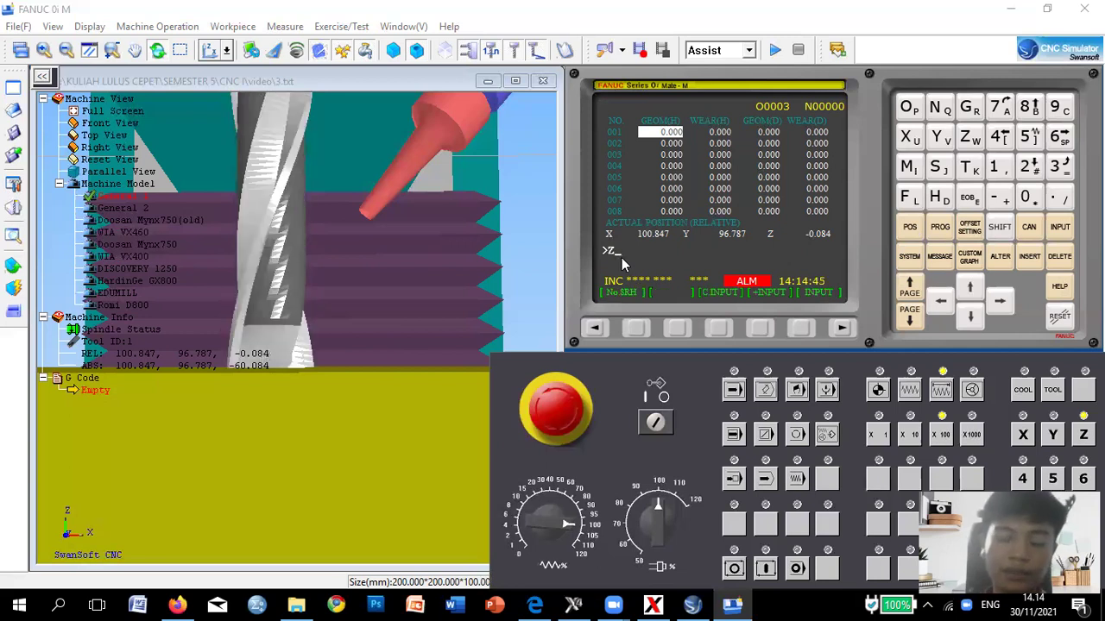
{"action": "type", "text": "-"}
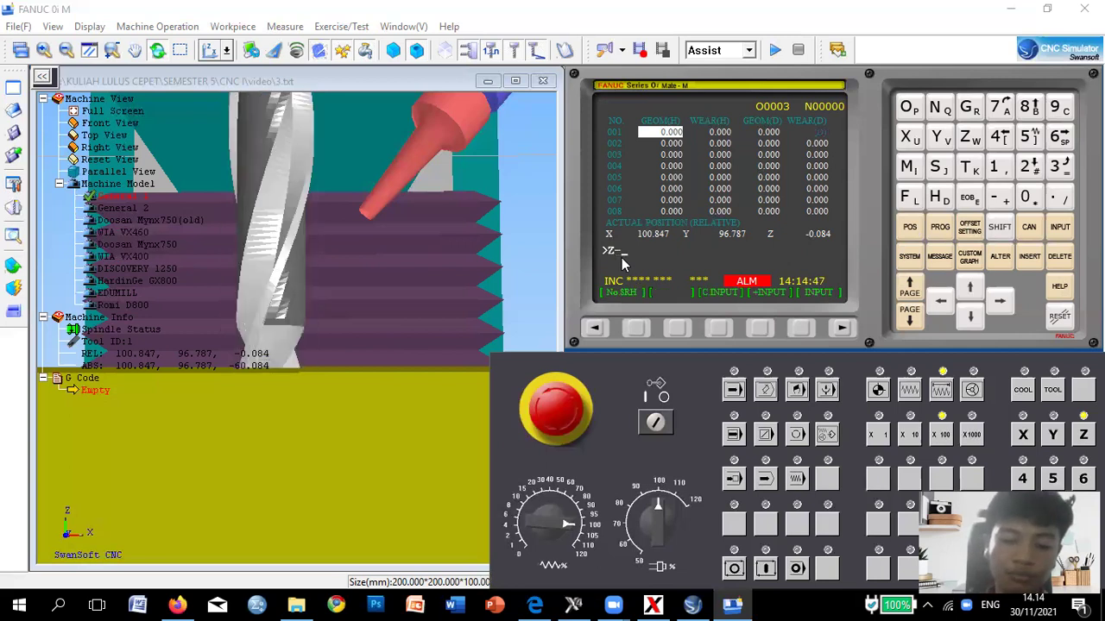
{"action": "type", "text": "60."}
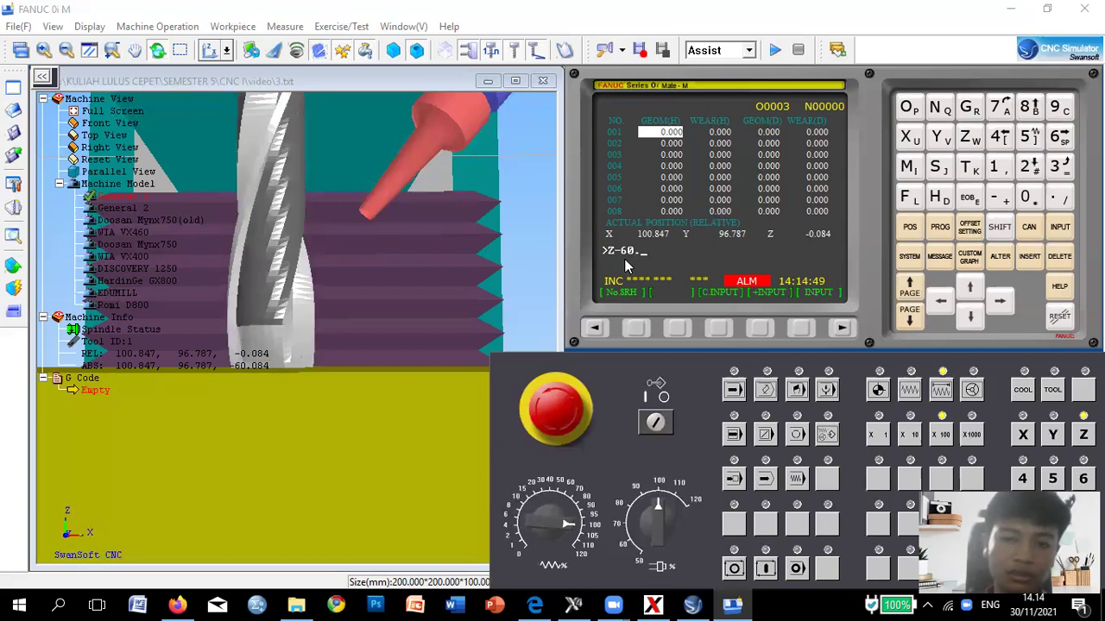
{"action": "type", "text": "08"}
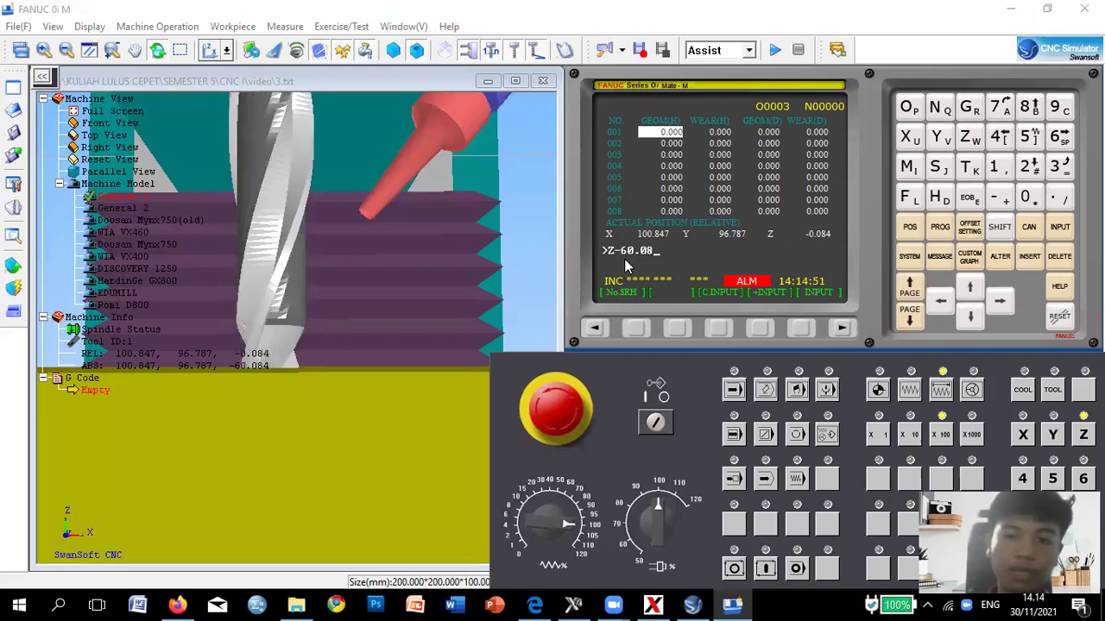
{"action": "type", "text": "4"}
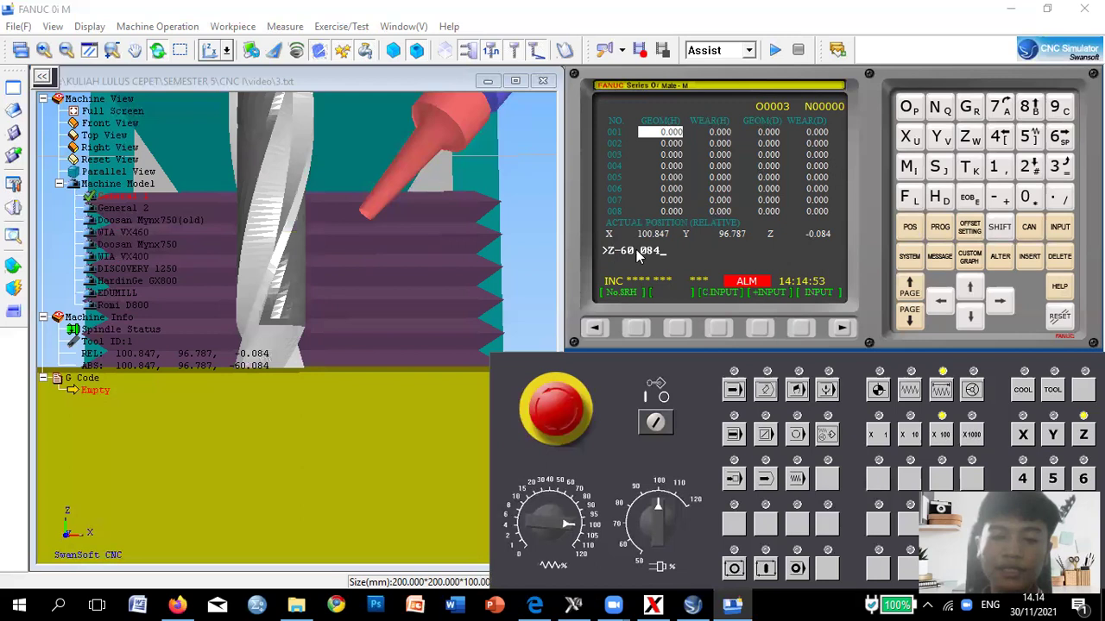
{"action": "left_click", "coordinate": [1063, 226]}
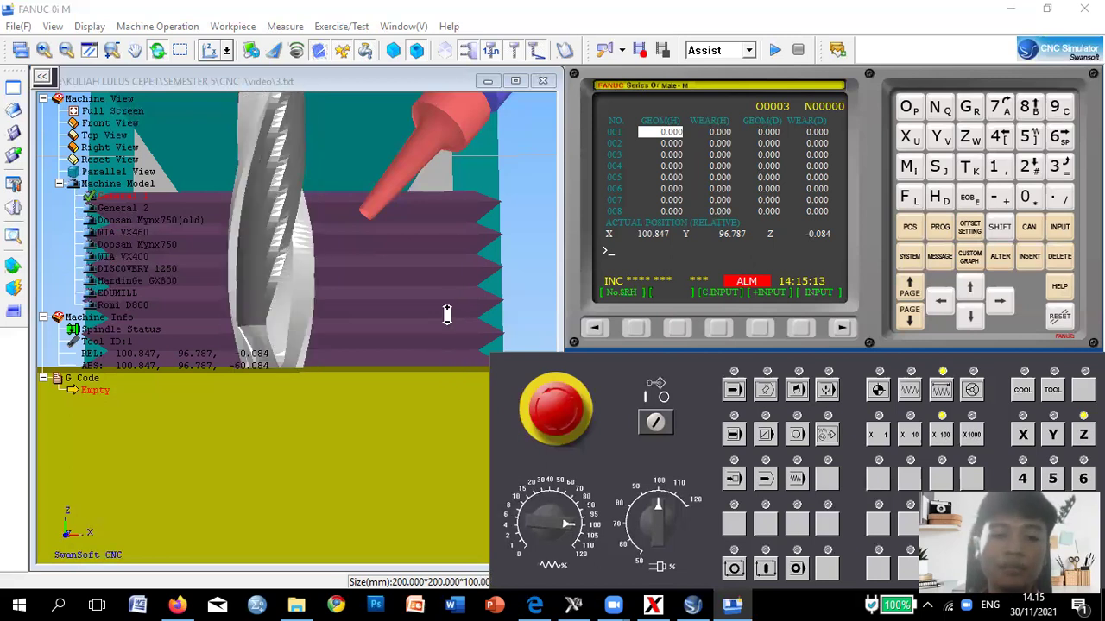
Display the work coordinate offset table on the controller screen.
{"action": "mouse_move", "coordinate": [452, 345]}
{"action": "left_mouse_down"}
{"action": "mouse_move", "coordinate": [441, 365]}
{"action": "mouse_move", "coordinate": [439, 345]}
{"action": "left_mouse_up"}
{"action": "scroll", "coordinate": [439, 345], "scroll_direction": "down", "scroll_amount": 3}
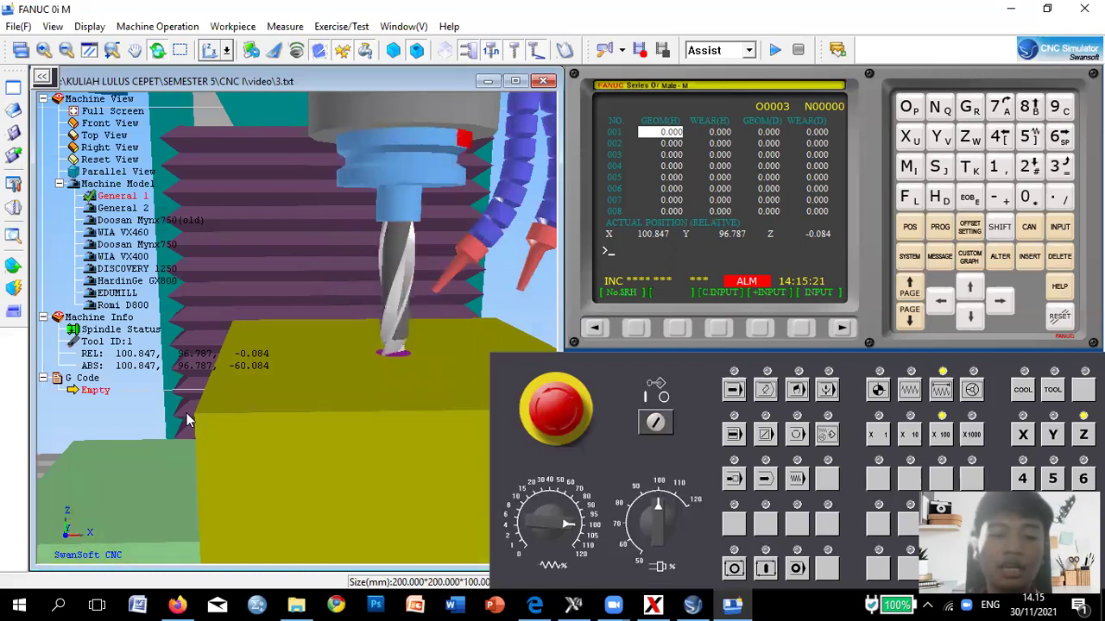
{"action": "scroll", "coordinate": [406, 381], "scroll_direction": "up", "scroll_amount": 2}
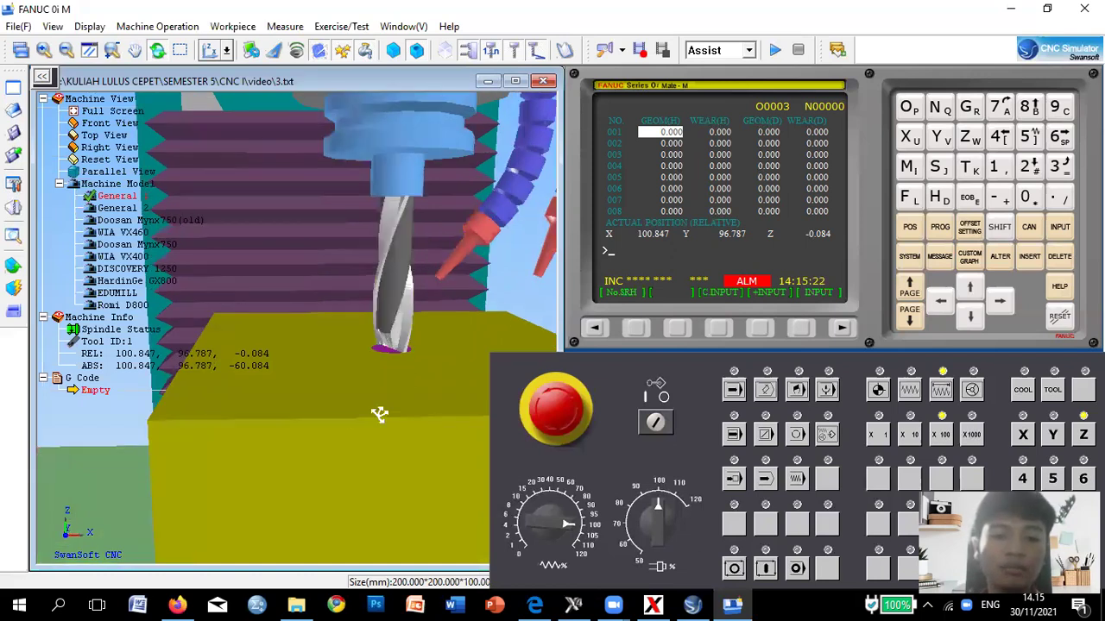
{"action": "scroll", "coordinate": [414, 333], "scroll_direction": "up", "scroll_amount": 2}
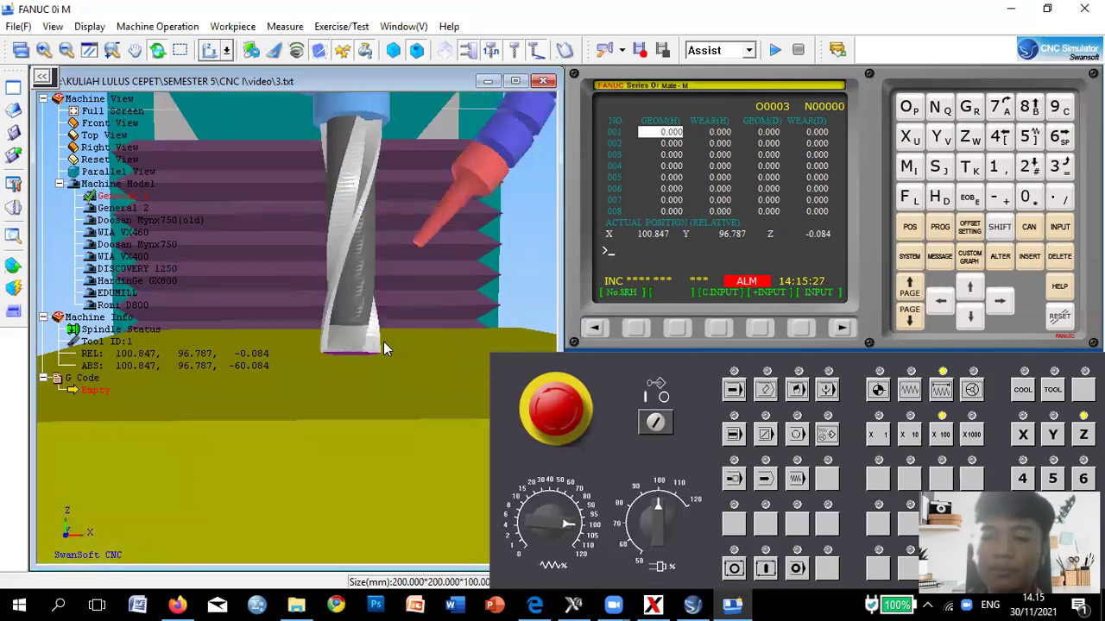
{"action": "left_click", "coordinate": [596, 328]}
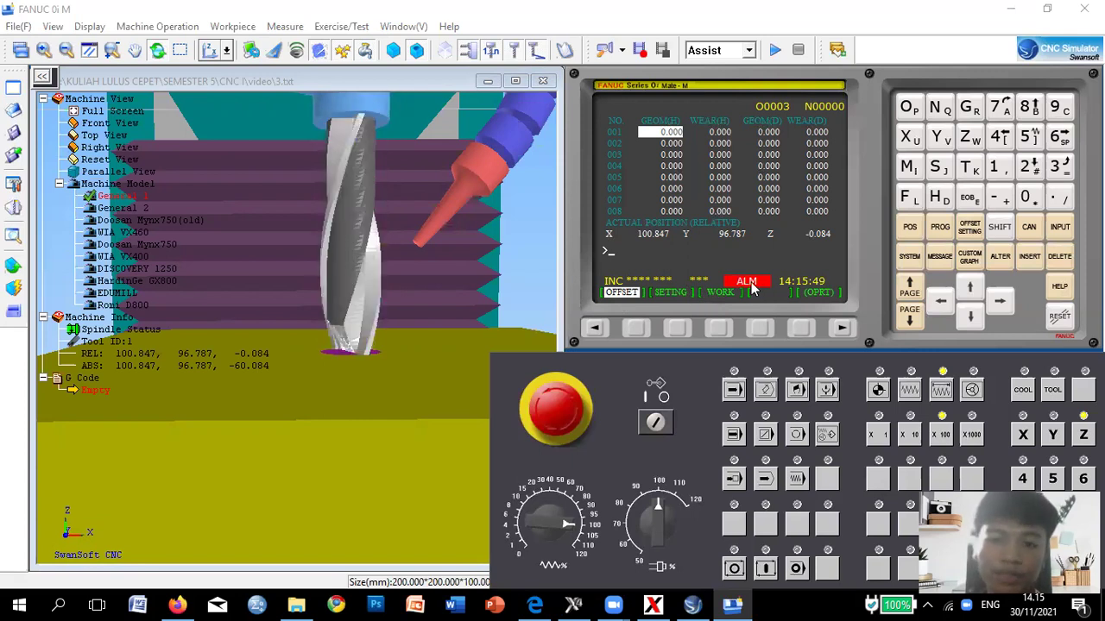
{"action": "left_click", "coordinate": [717, 330]}
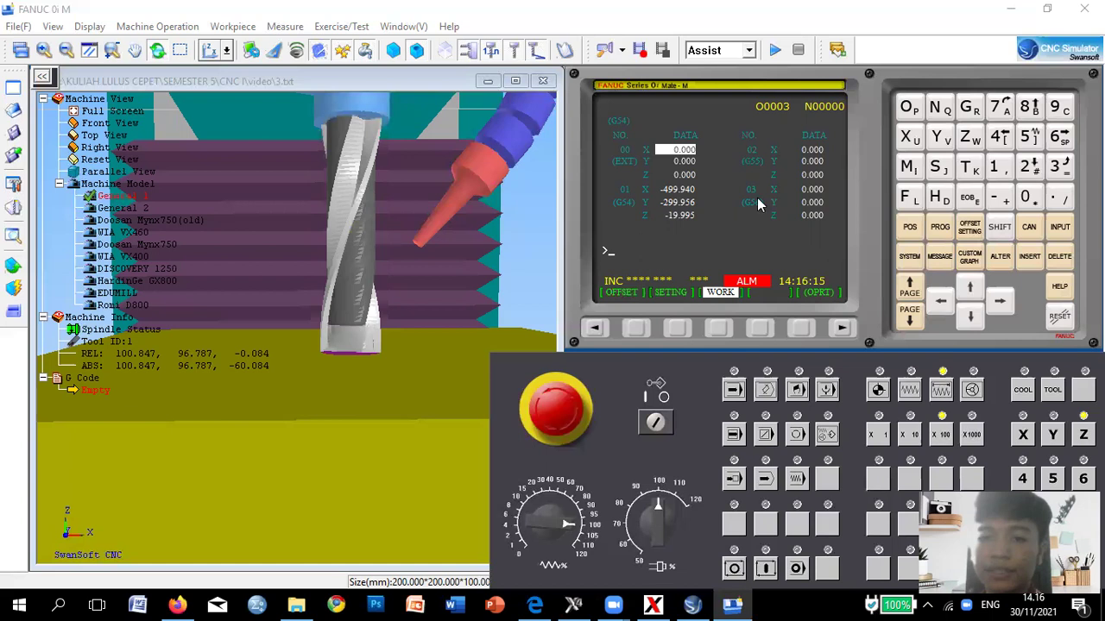
Measure Z0. into the G54 Z work offset with the tool touching the stock's top face.
{"action": "double_click", "coordinate": [971, 316]}
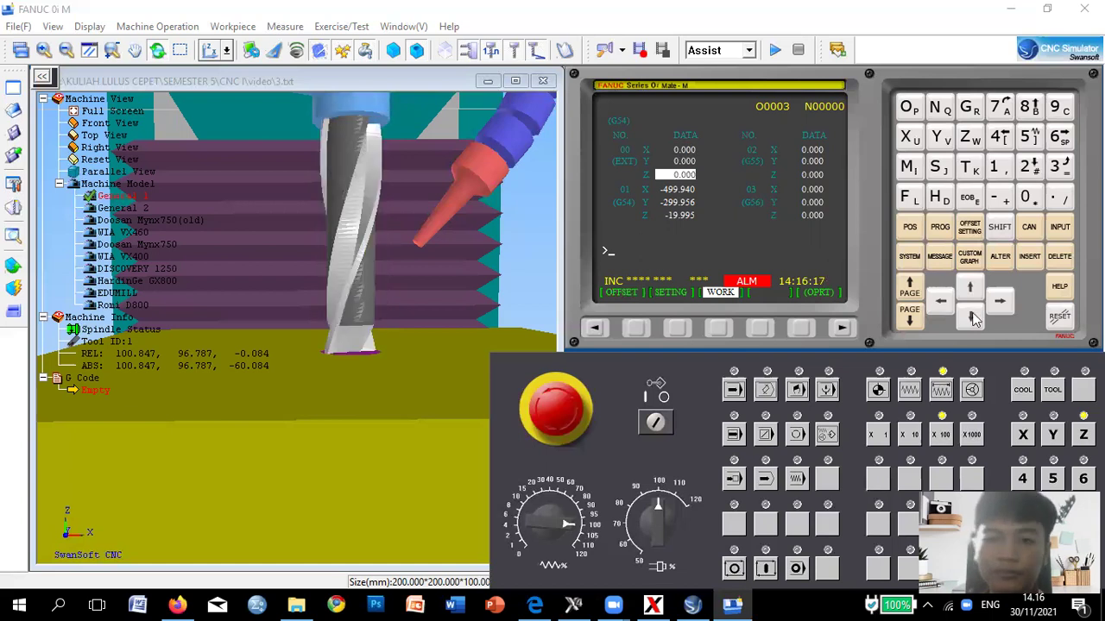
{"action": "left_click", "coordinate": [972, 317]}
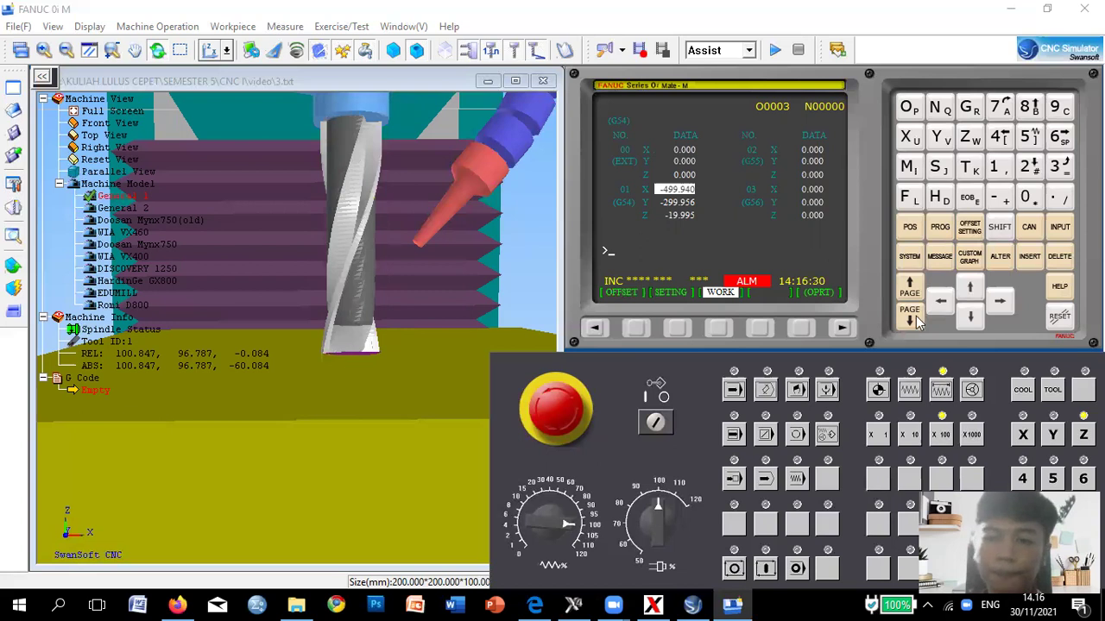
{"action": "left_click", "coordinate": [977, 314]}
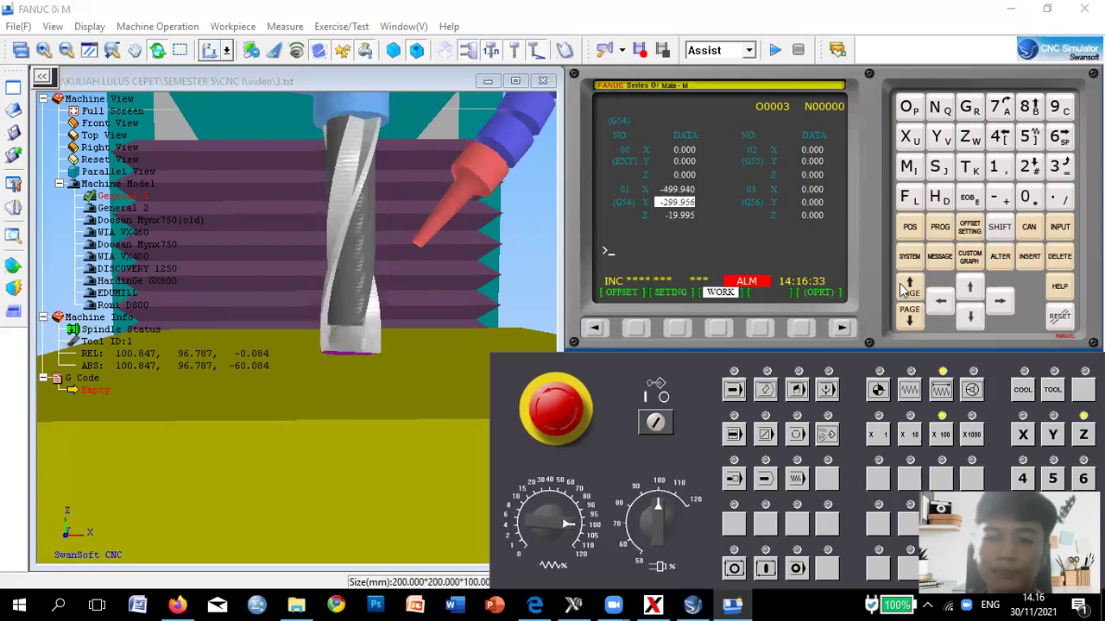
{"action": "left_click", "coordinate": [676, 218]}
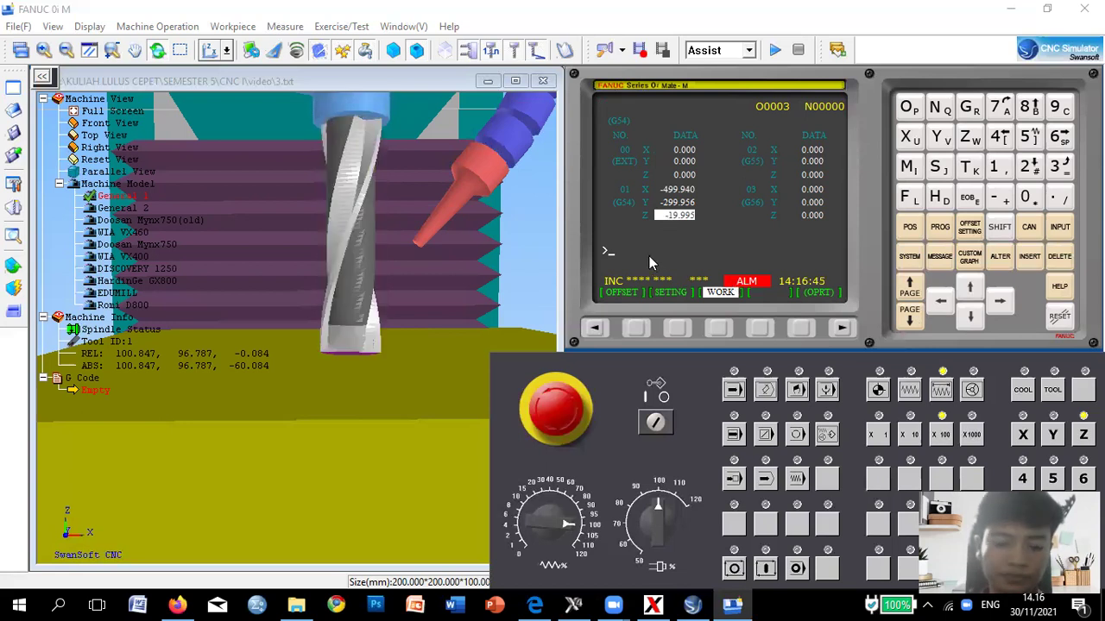
{"action": "type", "text": "Z"}
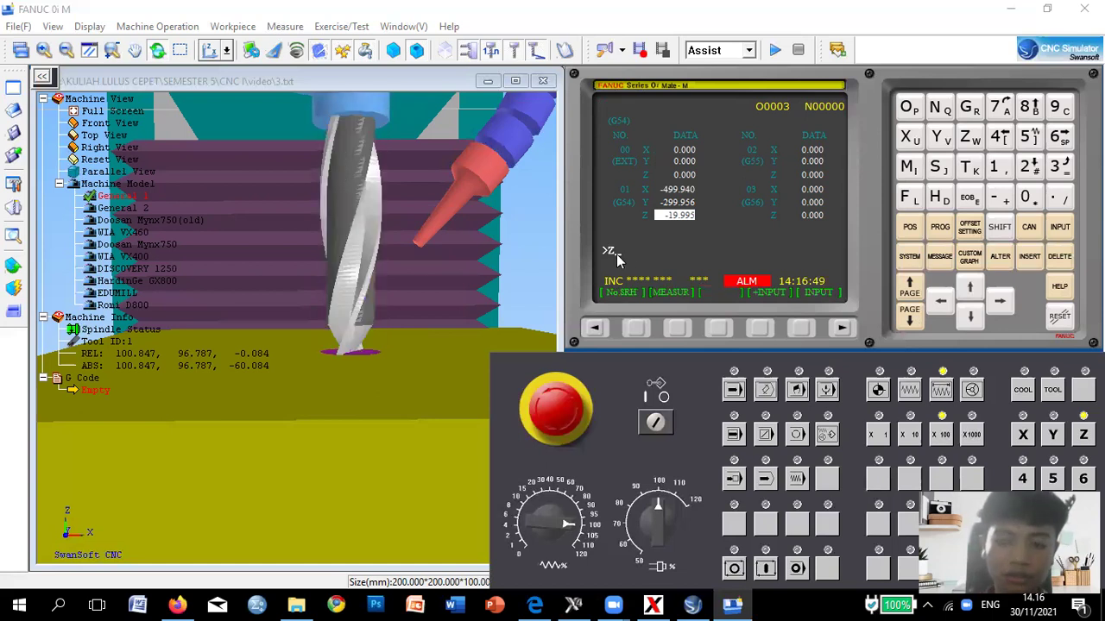
{"action": "type", "text": "0."}
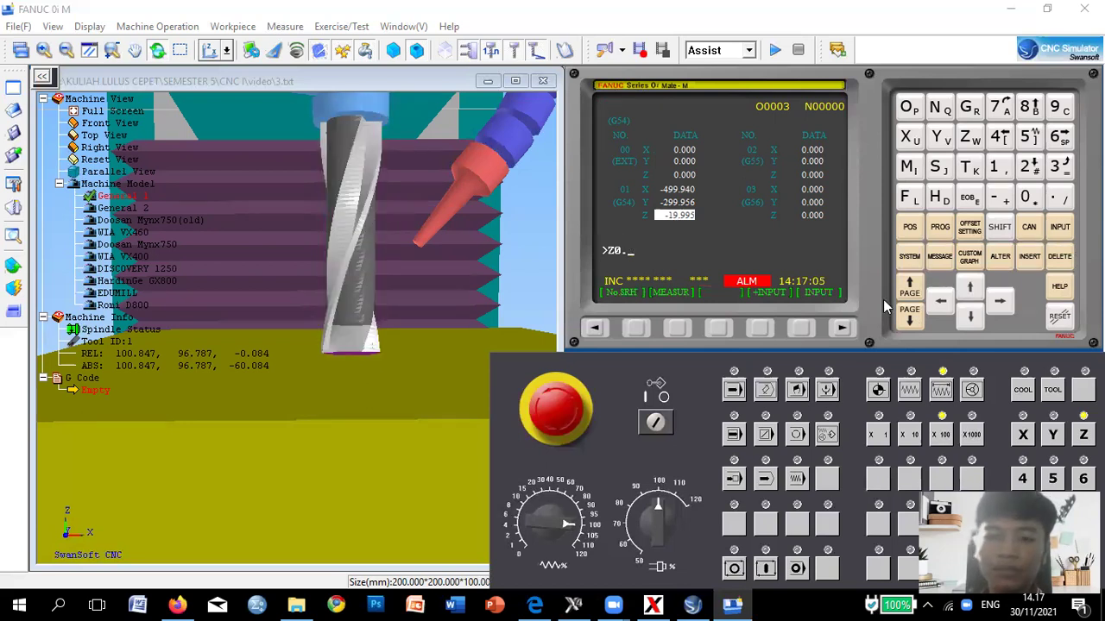
{"action": "left_click", "coordinate": [677, 328]}
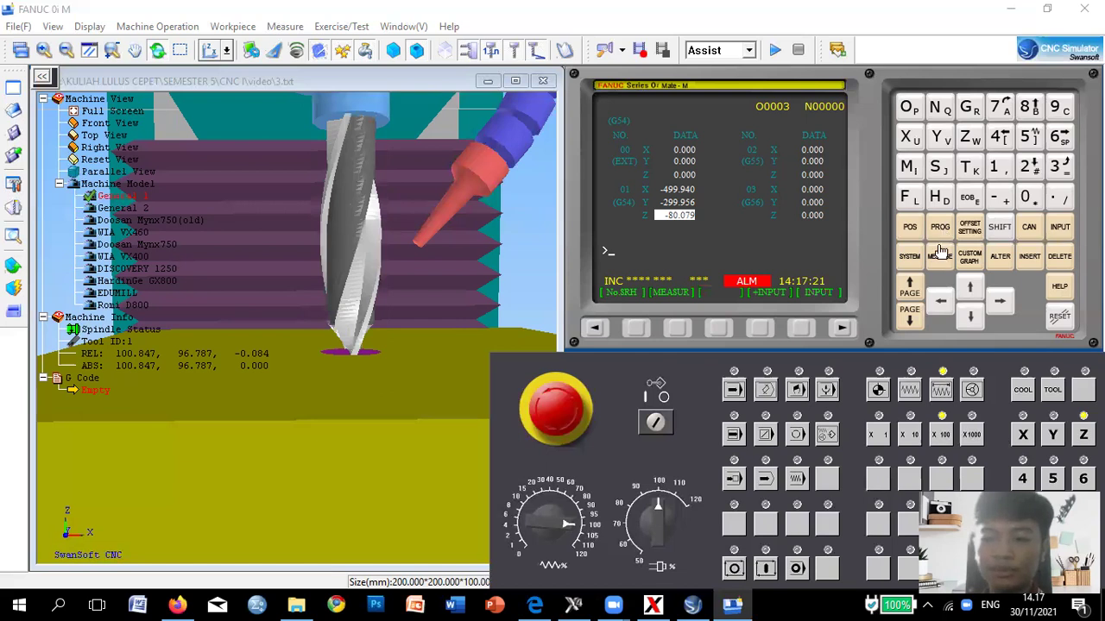
Stop the spindle and return the Z axis to its reference point.
{"action": "left_click_drag", "start_coordinate": [1005, 403], "coordinate": [964, 252]}
{"action": "left_click", "coordinate": [1012, 419]}
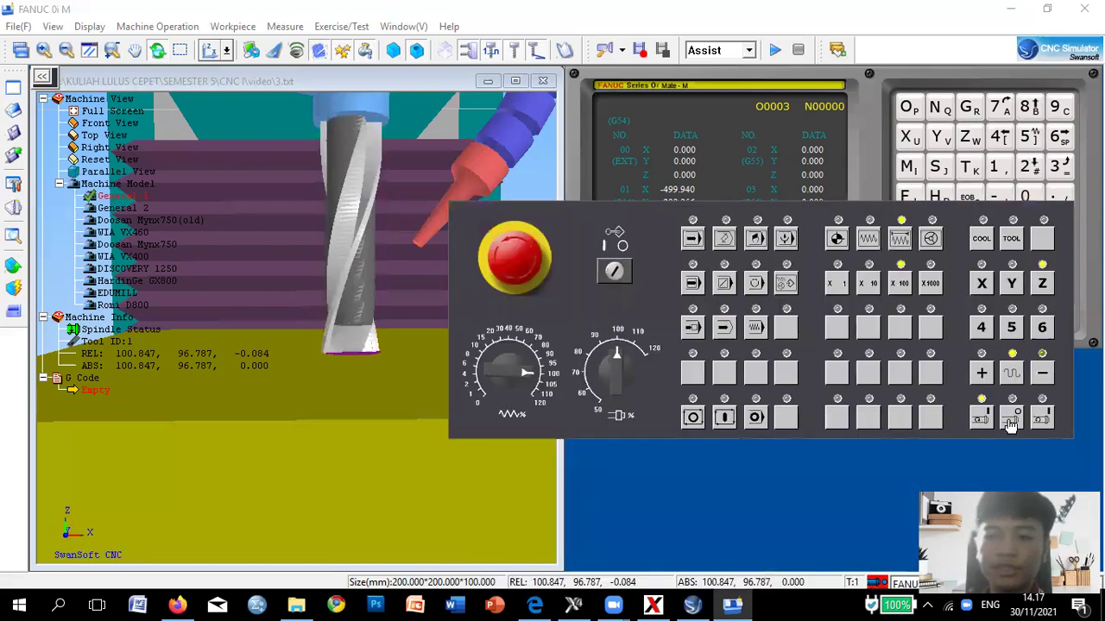
{"action": "left_click", "coordinate": [838, 242]}
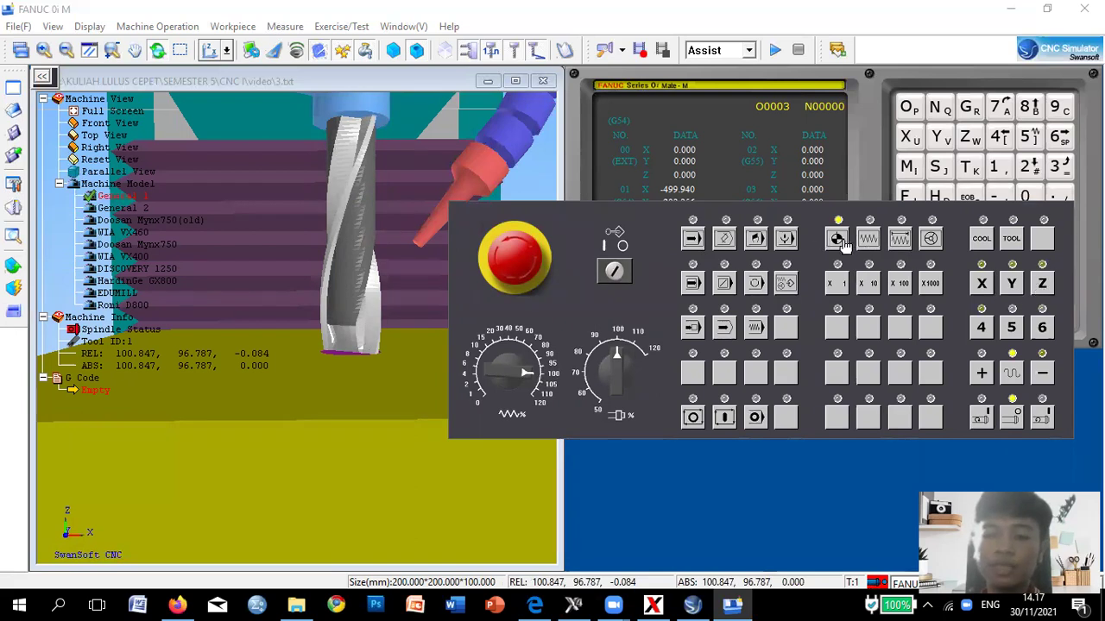
{"action": "left_click", "coordinate": [1043, 285]}
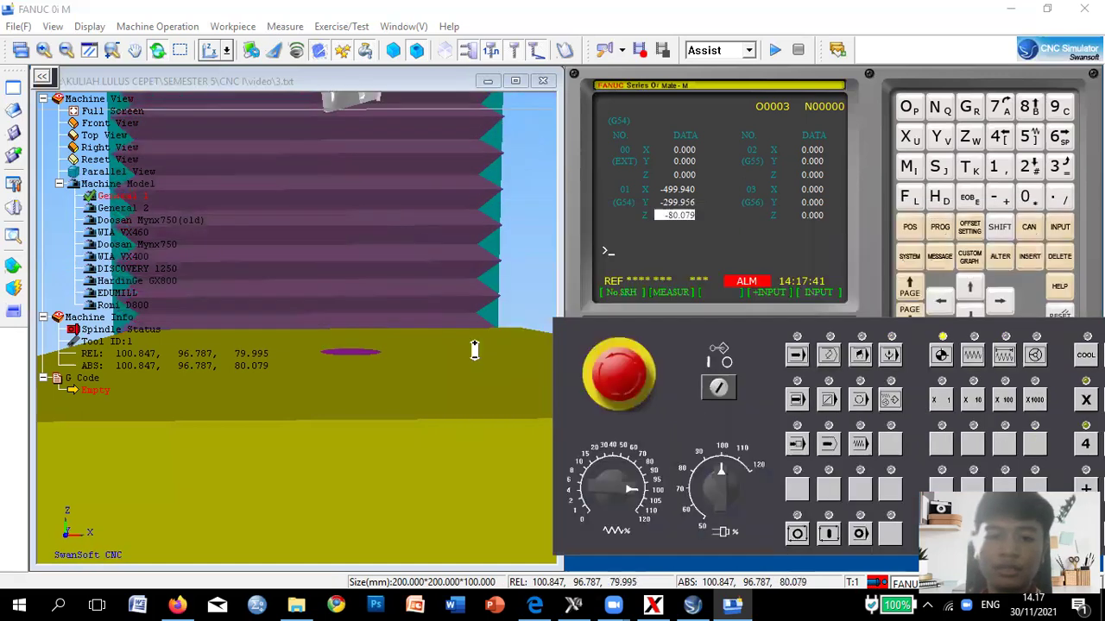
Switch to jog mode and move the X axis in the negative direction to about X 50.445.
{"action": "scroll", "coordinate": [500, 370], "scroll_direction": "up", "scroll_amount": 2}
{"action": "left_click_drag", "start_coordinate": [437, 338], "coordinate": [353, 356]}
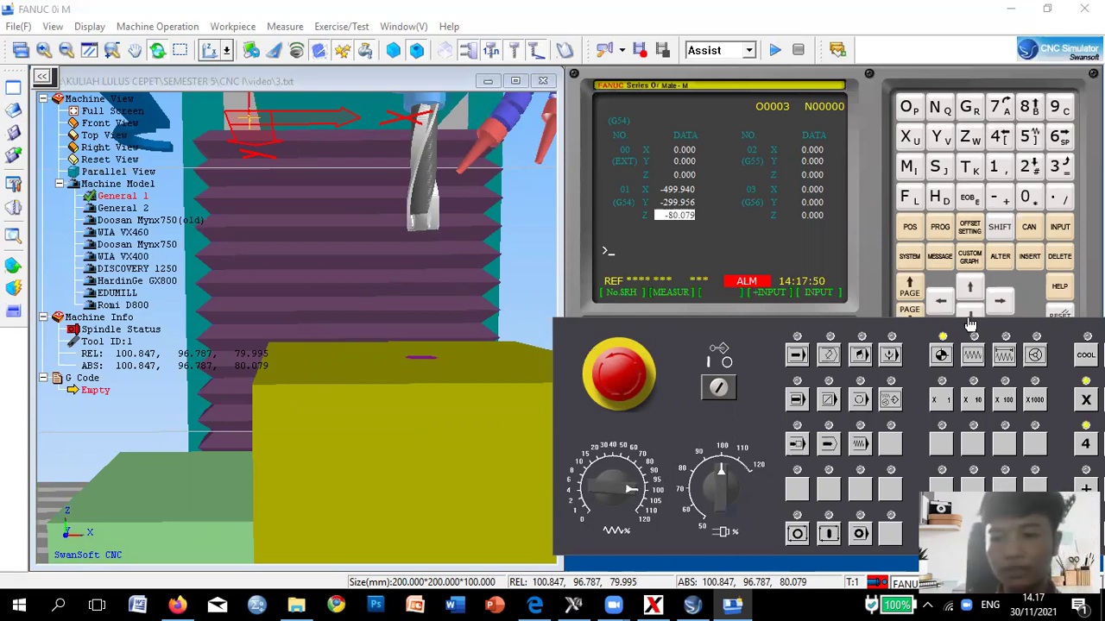
{"action": "scroll", "coordinate": [970, 324], "scroll_direction": "down", "scroll_amount": 1}
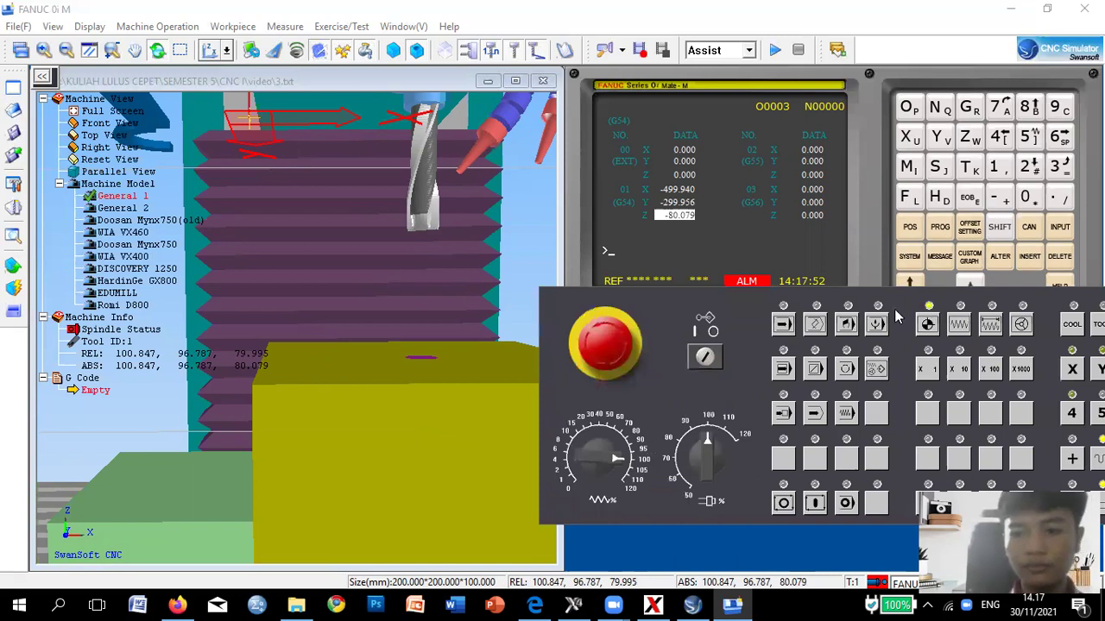
{"action": "scroll", "coordinate": [917, 341], "scroll_direction": "up", "scroll_amount": 1}
{"action": "left_click", "coordinate": [927, 342]}
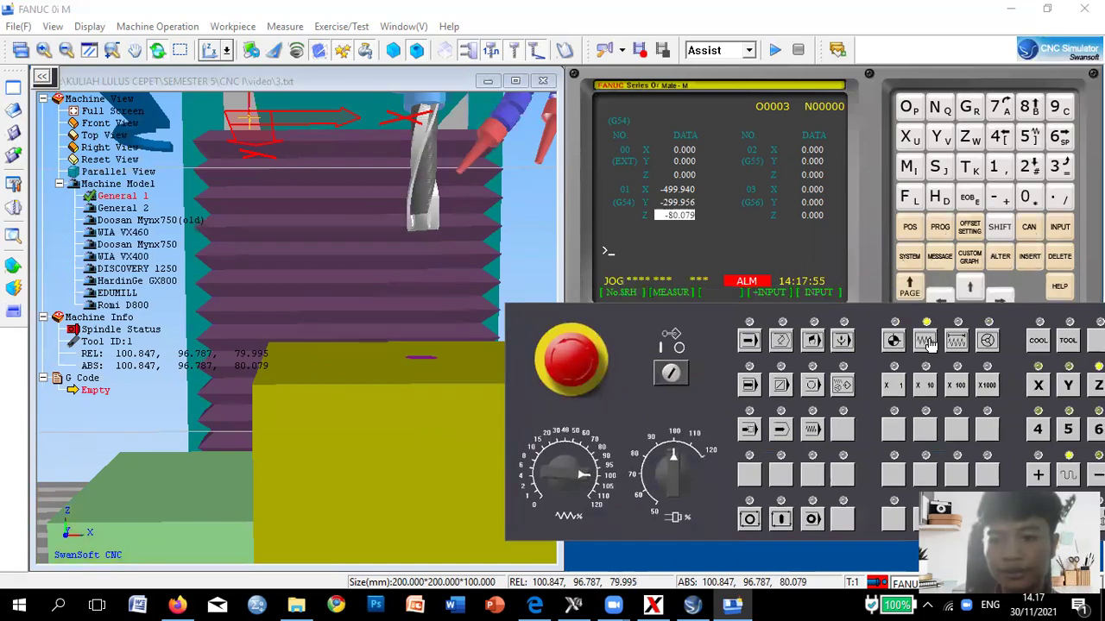
{"action": "left_click", "coordinate": [1039, 386]}
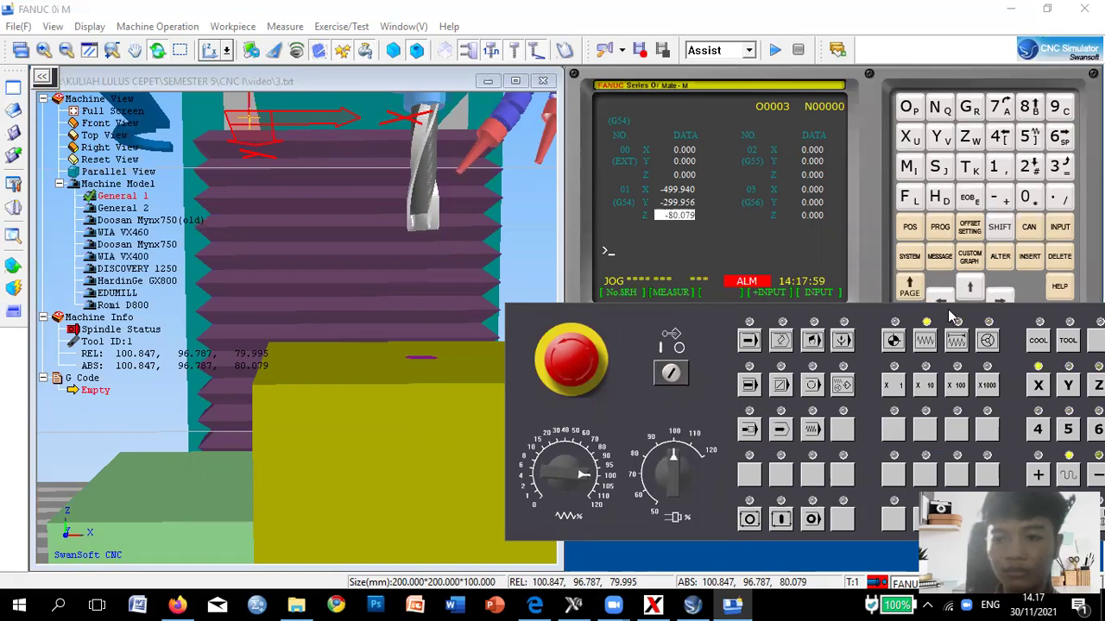
{"action": "left_click_drag", "start_coordinate": [1037, 475], "coordinate": [1007, 442]}
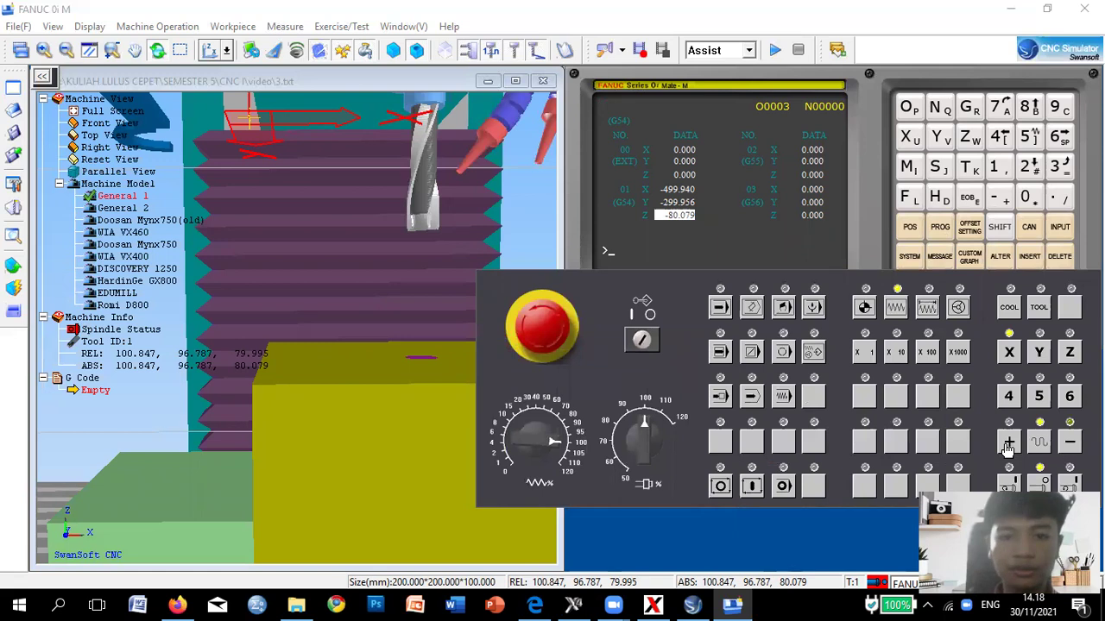
{"action": "left_click", "coordinate": [1007, 448]}
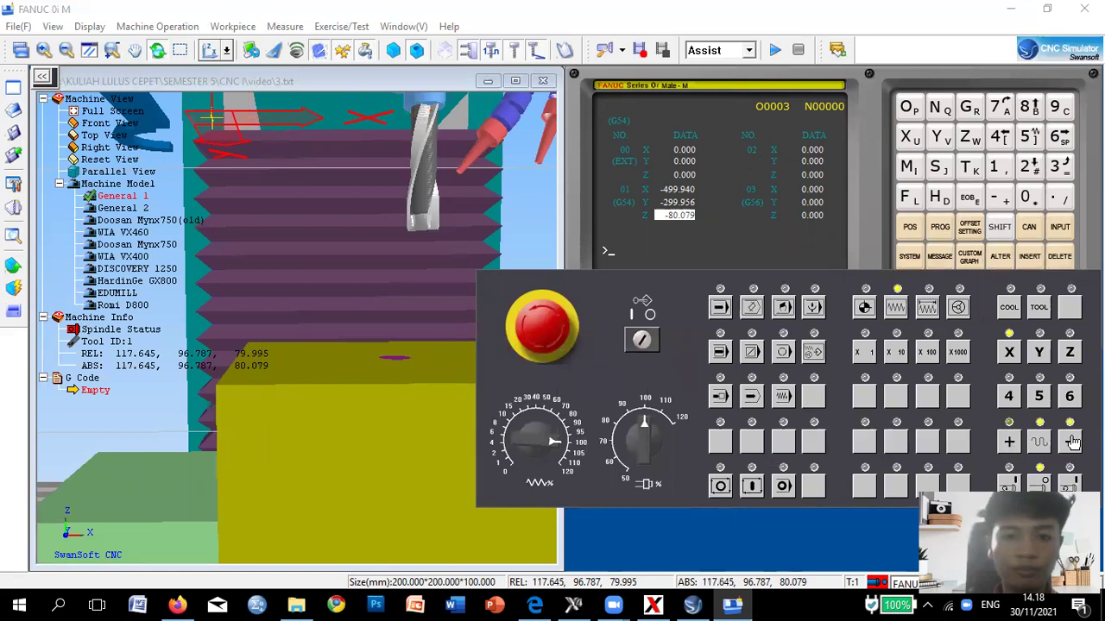
{"action": "left_click", "coordinate": [1072, 442]}
{"action": "left_click", "coordinate": [1072, 442]}
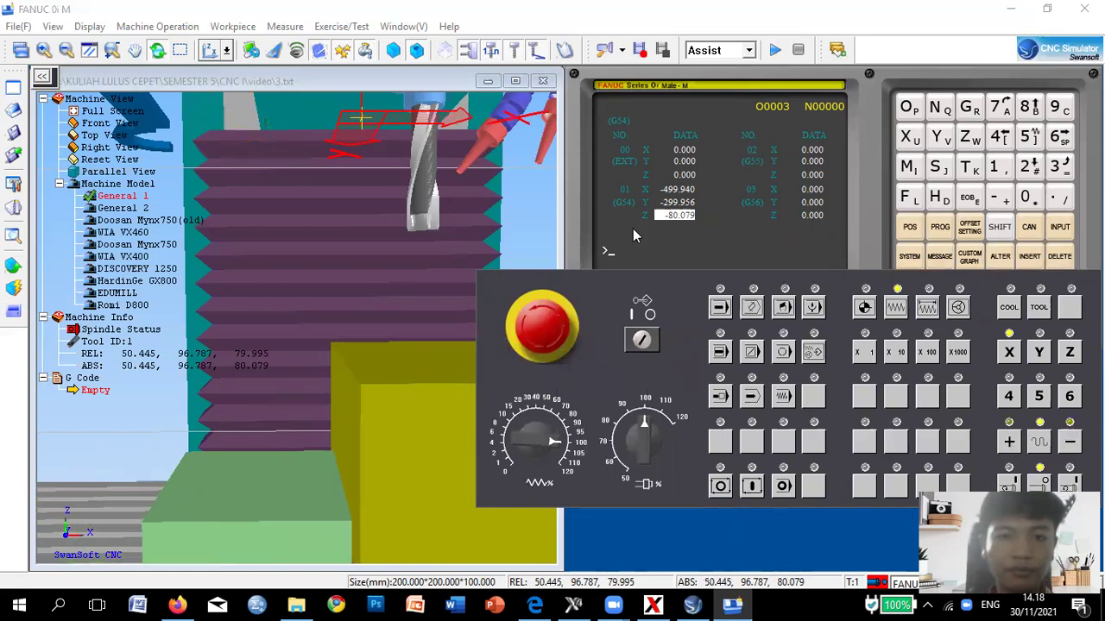
Jog the X axis further in the negative direction, past the stock's left edge, to about X -33.629.
{"action": "left_click", "coordinate": [210, 53]}
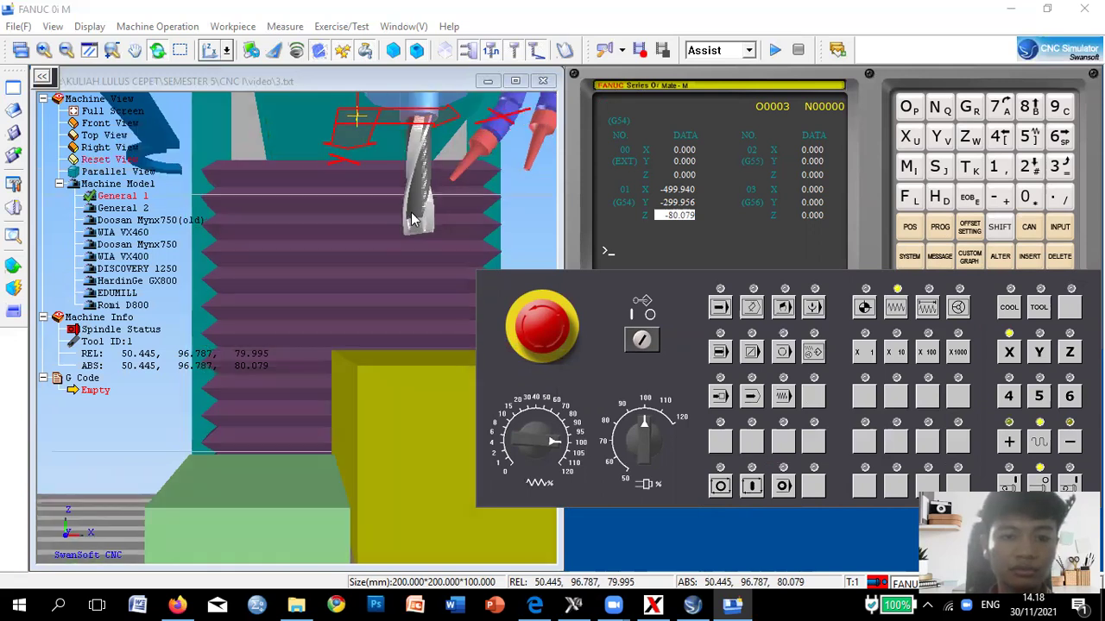
{"action": "scroll", "coordinate": [313, 377], "scroll_direction": "down", "scroll_amount": 2}
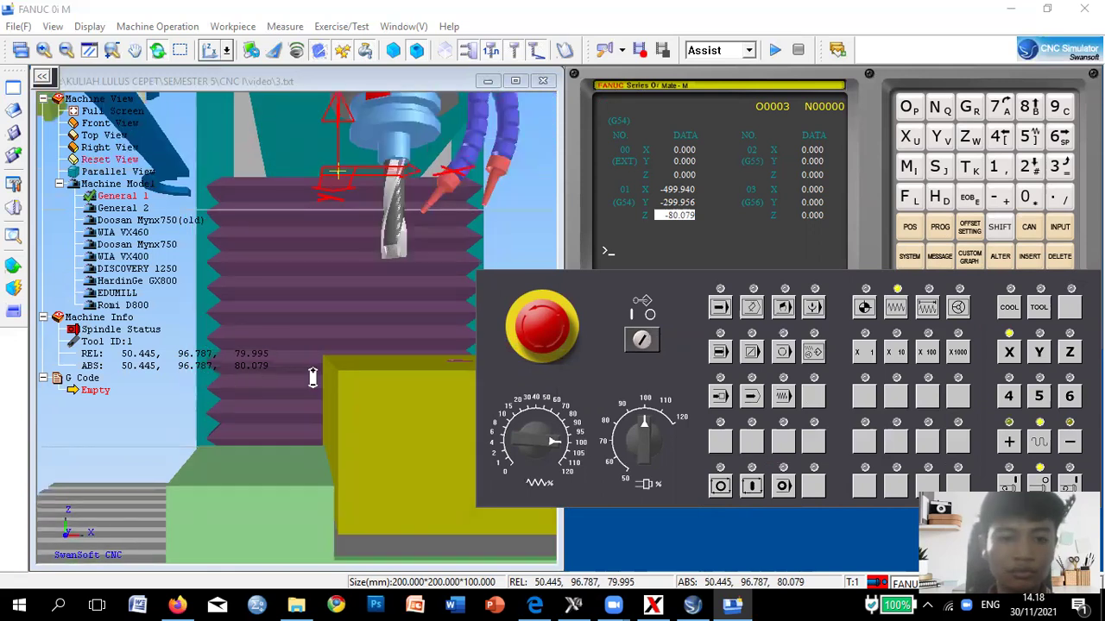
{"action": "scroll", "coordinate": [225, 403], "scroll_direction": "down", "scroll_amount": 1}
{"action": "left_click_drag", "start_coordinate": [393, 443], "coordinate": [402, 442]}
{"action": "scroll", "coordinate": [309, 372], "scroll_direction": "down", "scroll_amount": 1}
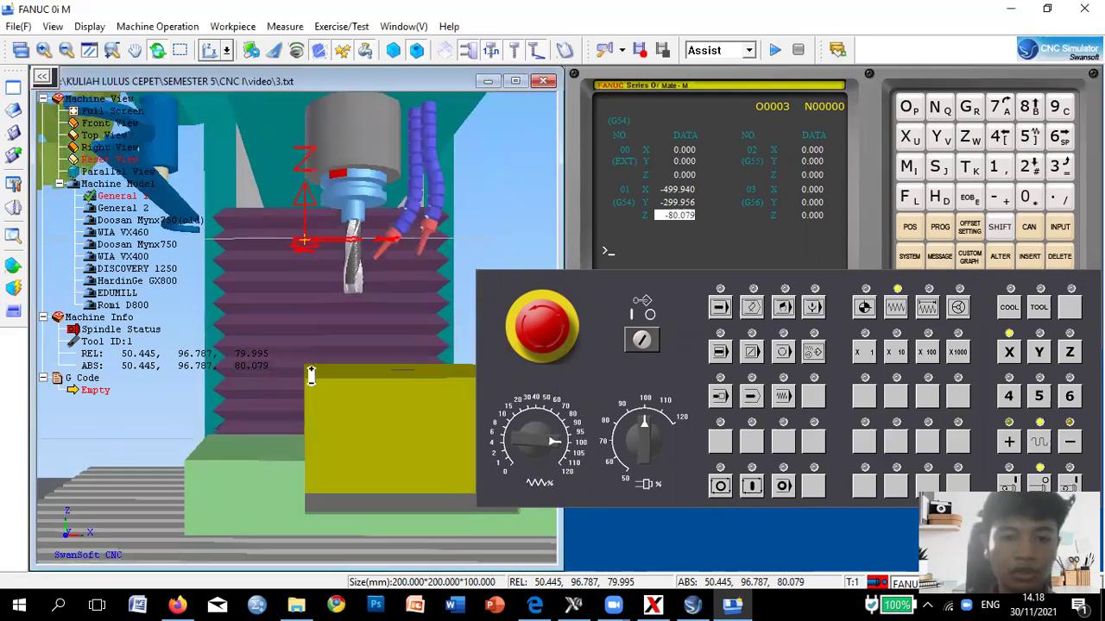
{"action": "scroll", "coordinate": [324, 378], "scroll_direction": "up", "scroll_amount": 1}
{"action": "scroll", "coordinate": [320, 385], "scroll_direction": "up", "scroll_amount": 1}
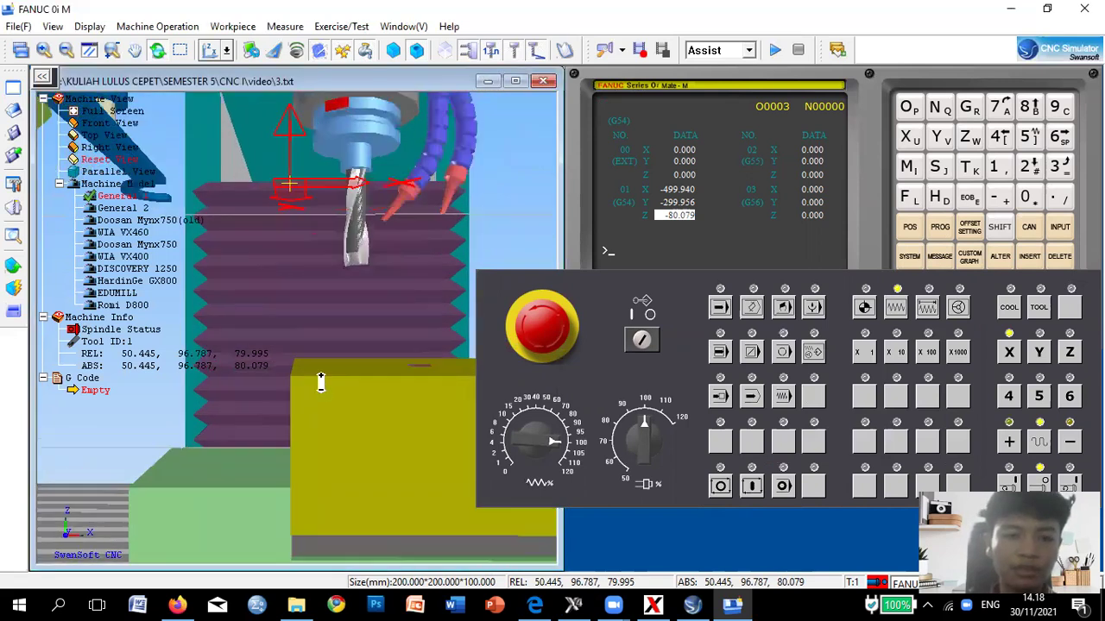
{"action": "scroll", "coordinate": [320, 384], "scroll_direction": "up", "scroll_amount": 1}
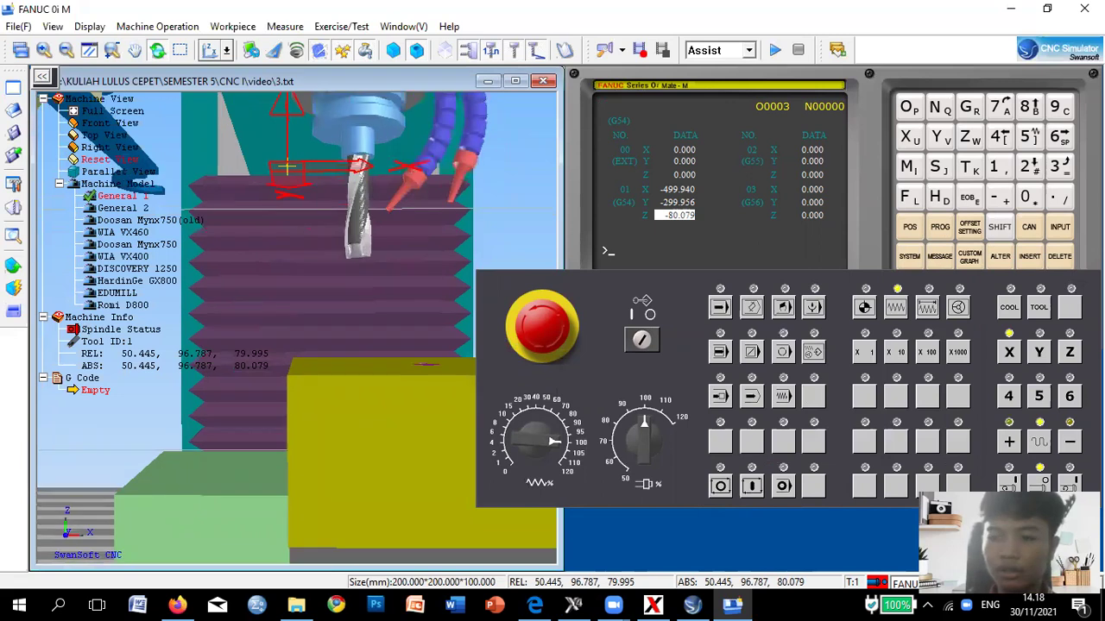
{"action": "left_click", "coordinate": [1069, 446]}
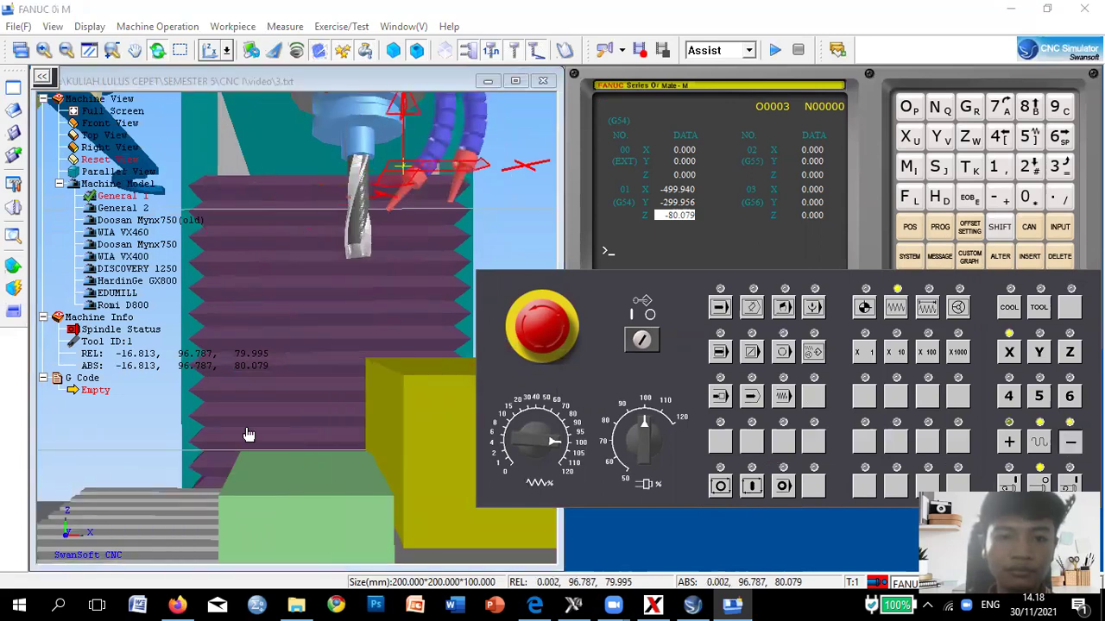
Lower the tool beside the stock's left face by jogging the Z axis down to about absolute Z -37.702.
{"action": "mouse_move", "coordinate": [217, 413]}
{"action": "left_mouse_down"}
{"action": "mouse_move", "coordinate": [202, 407]}
{"action": "mouse_move", "coordinate": [209, 415]}
{"action": "left_mouse_up"}
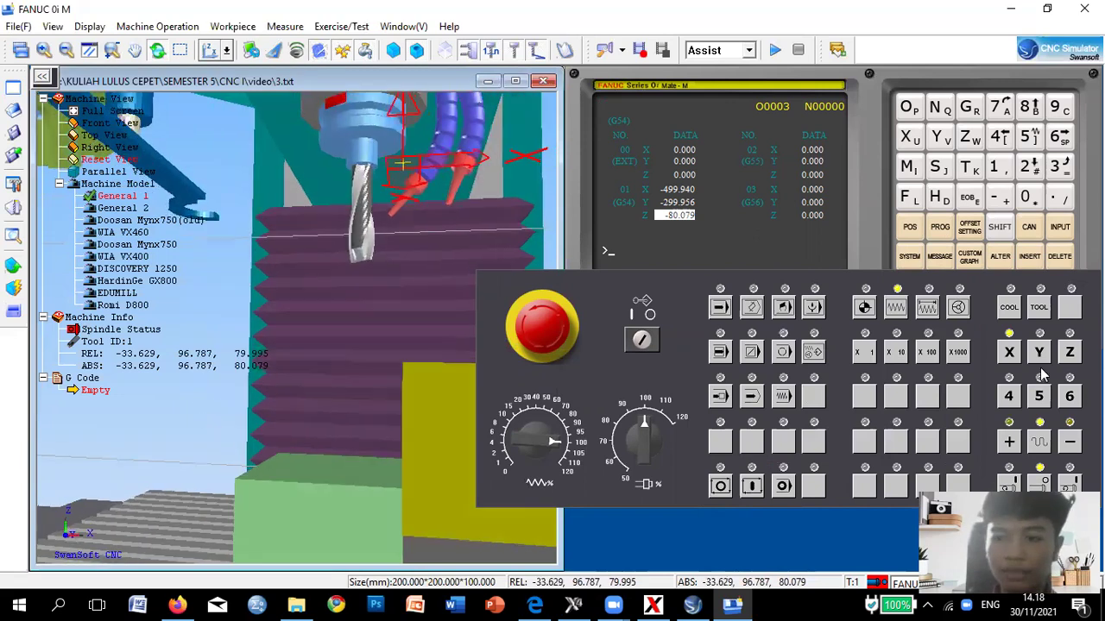
{"action": "left_click", "coordinate": [1070, 354]}
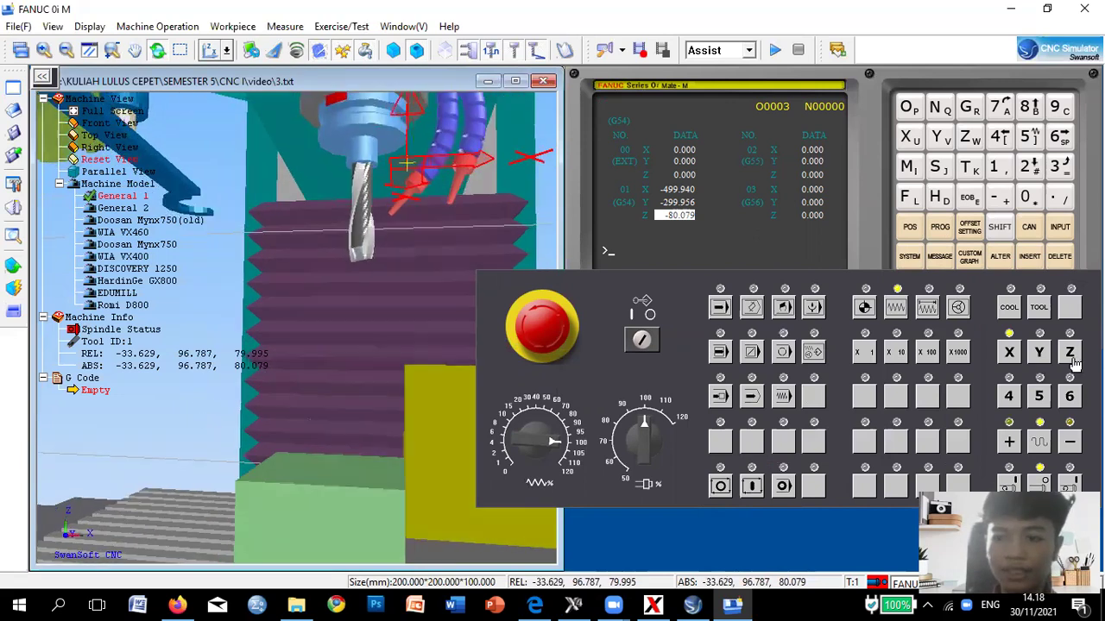
{"action": "left_click", "coordinate": [1071, 443]}
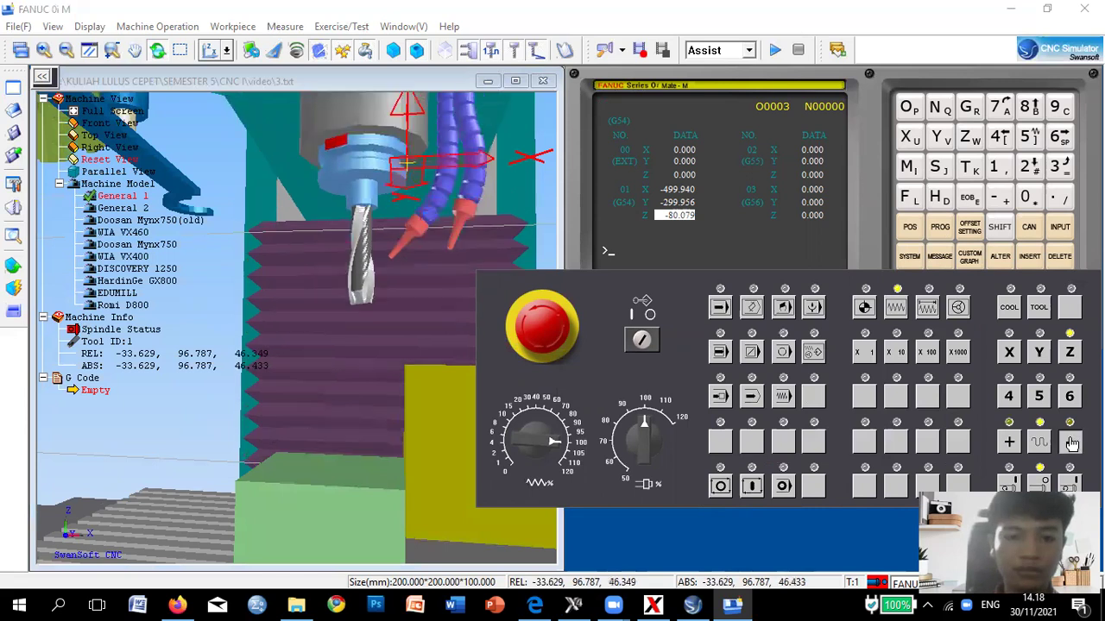
{"action": "left_click", "coordinate": [1071, 444]}
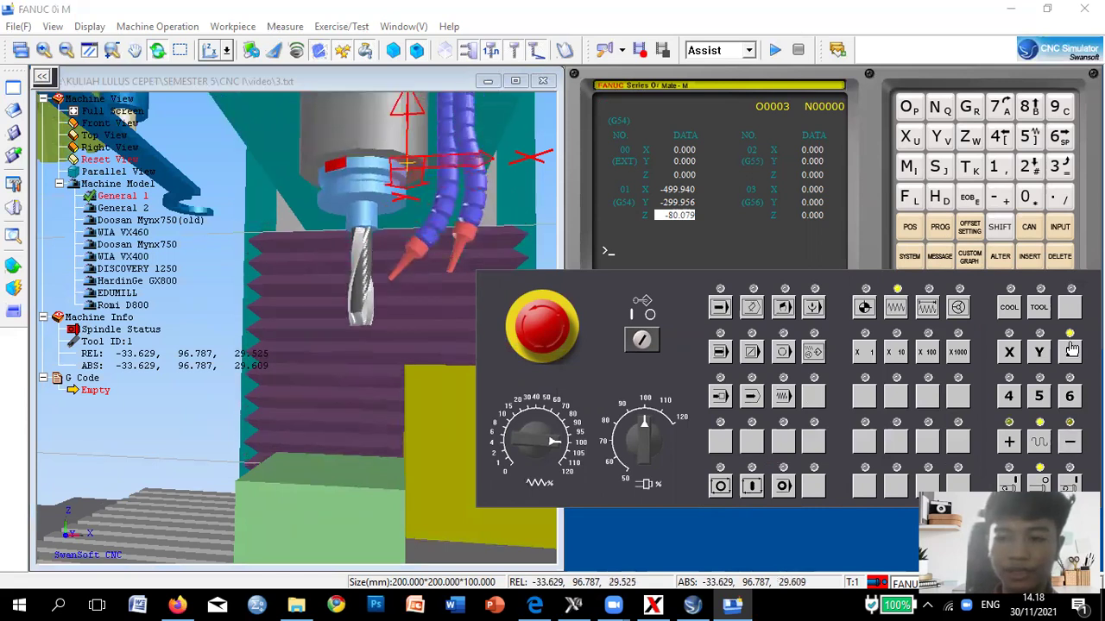
{"action": "left_click", "coordinate": [1074, 444]}
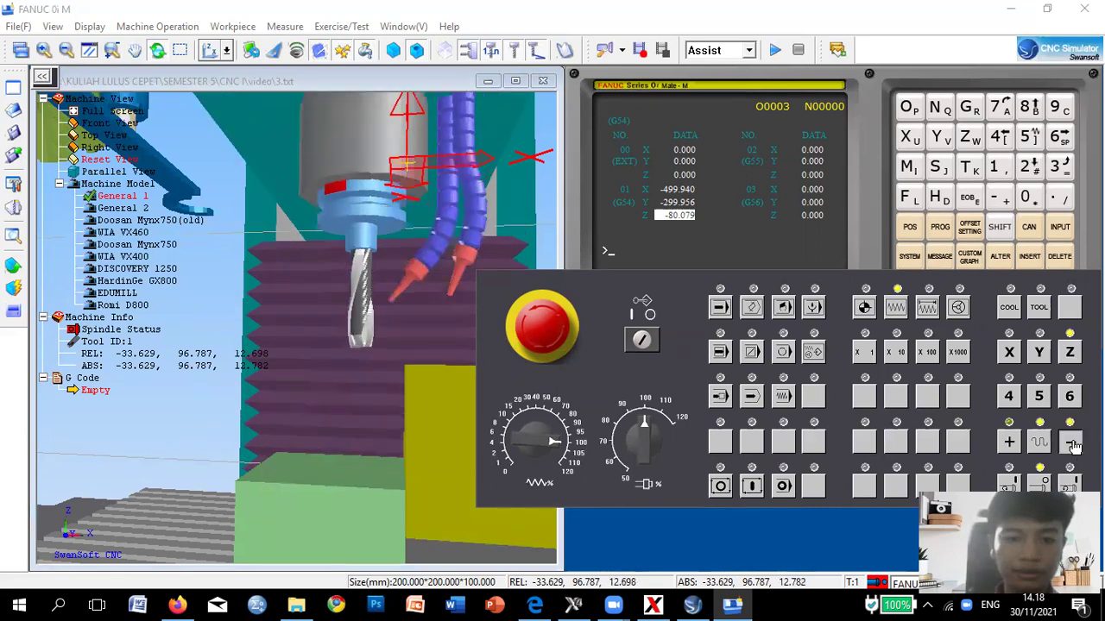
{"action": "left_click", "coordinate": [1074, 444]}
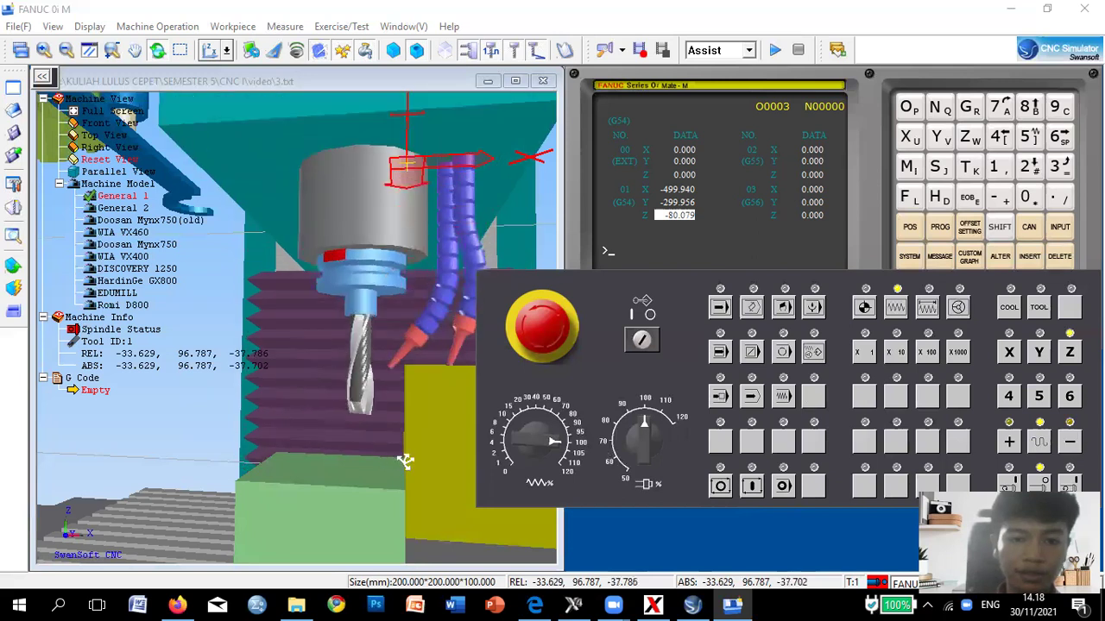
Jog the X axis in the positive direction toward the stock's left face to about X -16.791, dismissing any collision alert.
{"action": "left_click_drag", "start_coordinate": [402, 461], "coordinate": [383, 459]}
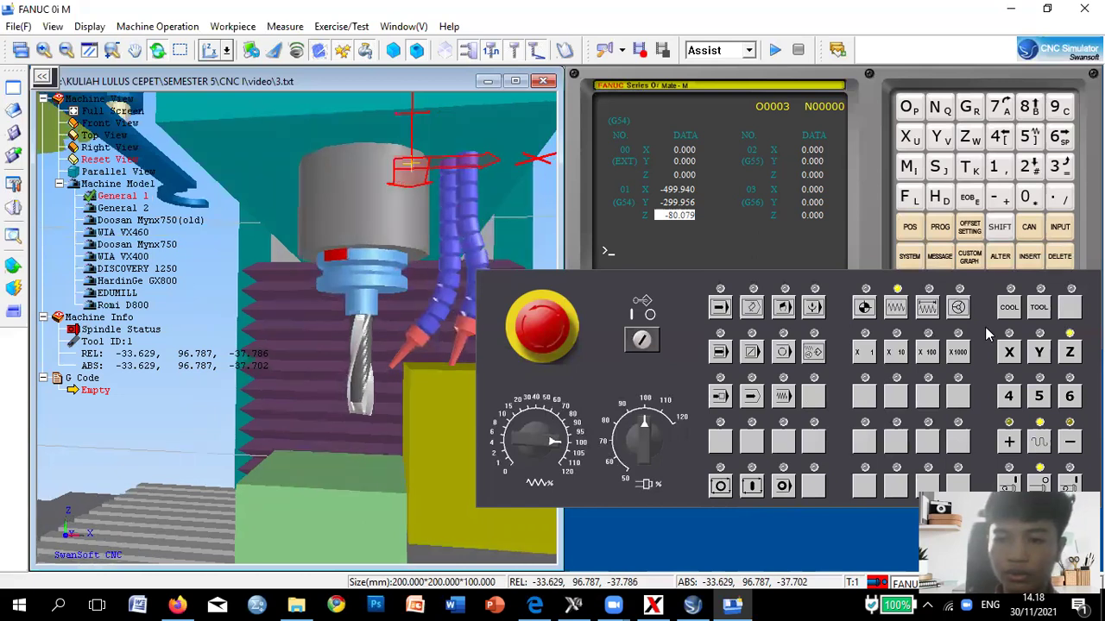
{"action": "left_click", "coordinate": [1009, 352]}
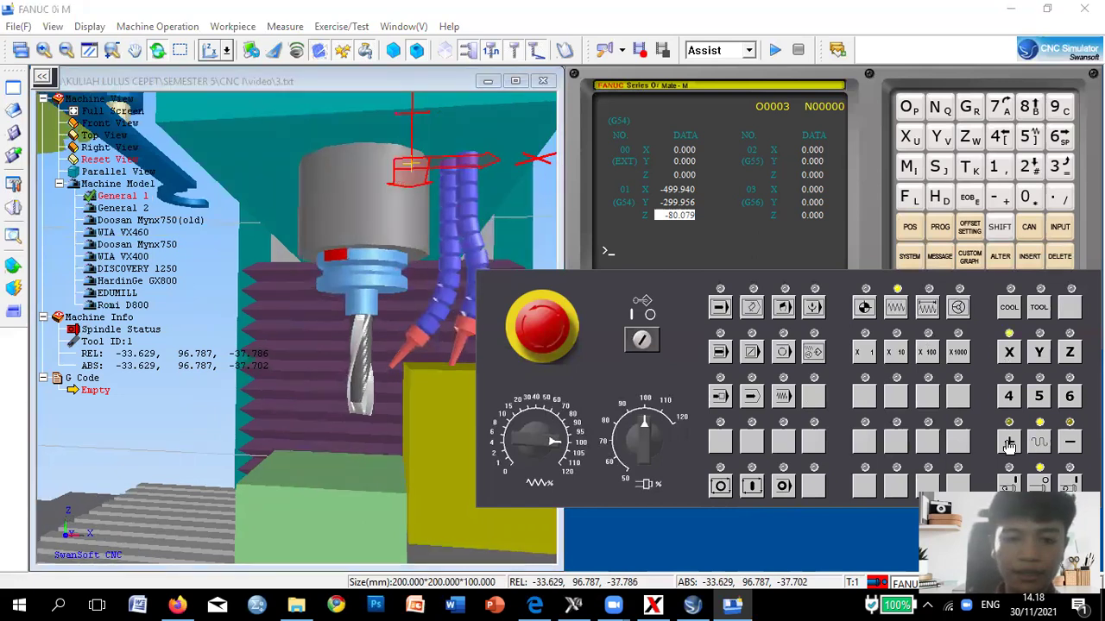
{"action": "left_click", "coordinate": [1009, 442]}
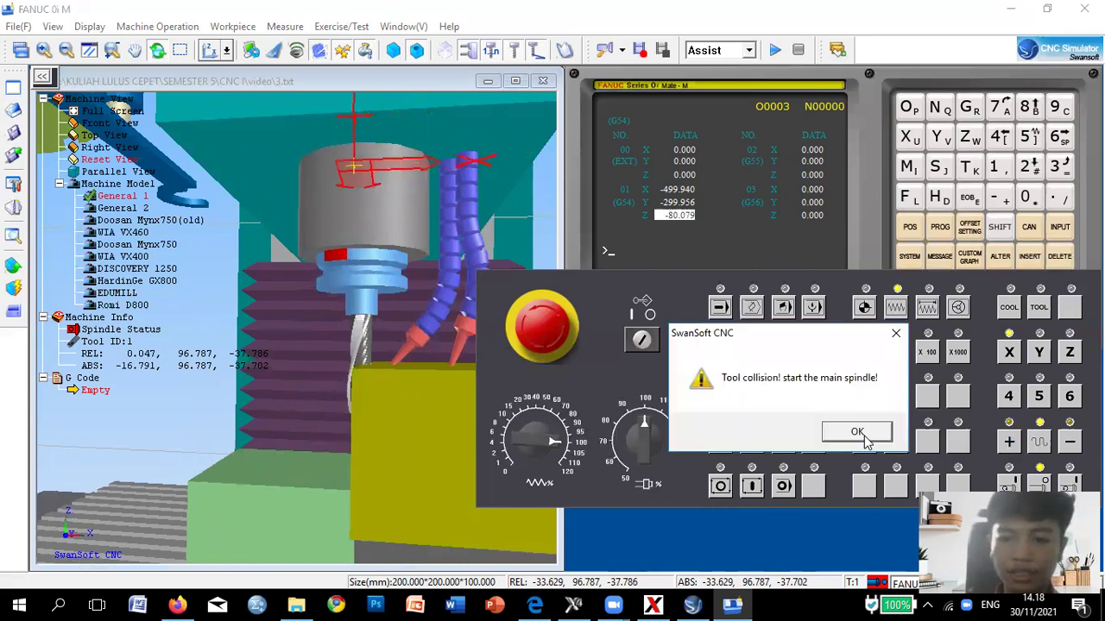
{"action": "left_click", "coordinate": [857, 433]}
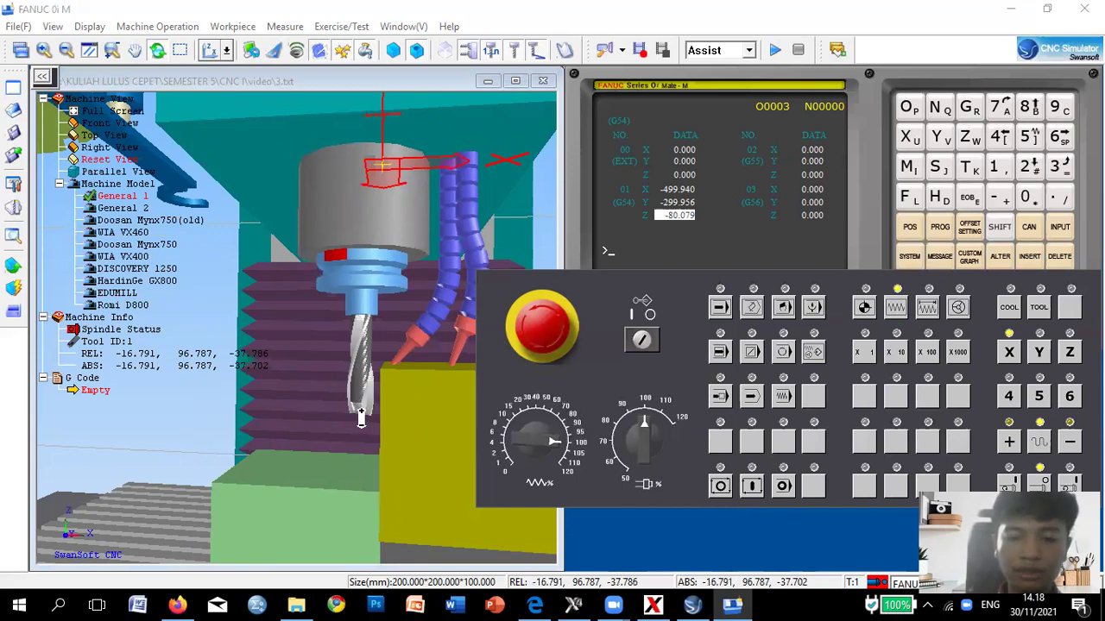
Switch to incremental mode with the X1000 step and move the X axis in the positive direction to about X -11.791.
{"action": "scroll", "coordinate": [361, 420], "scroll_direction": "up", "scroll_amount": 2}
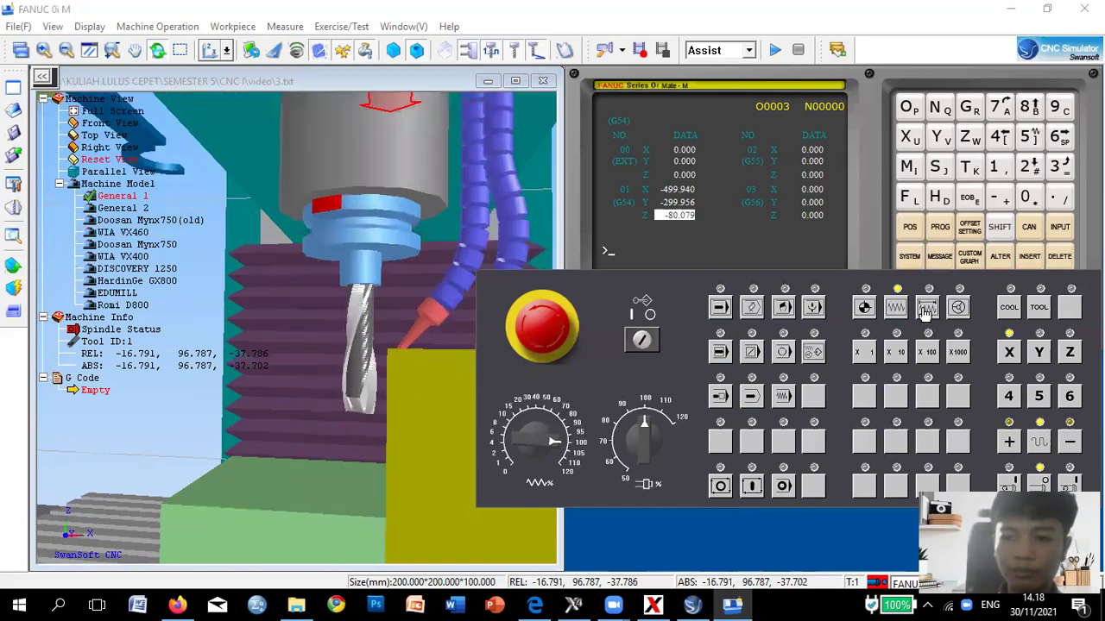
{"action": "left_click", "coordinate": [925, 313]}
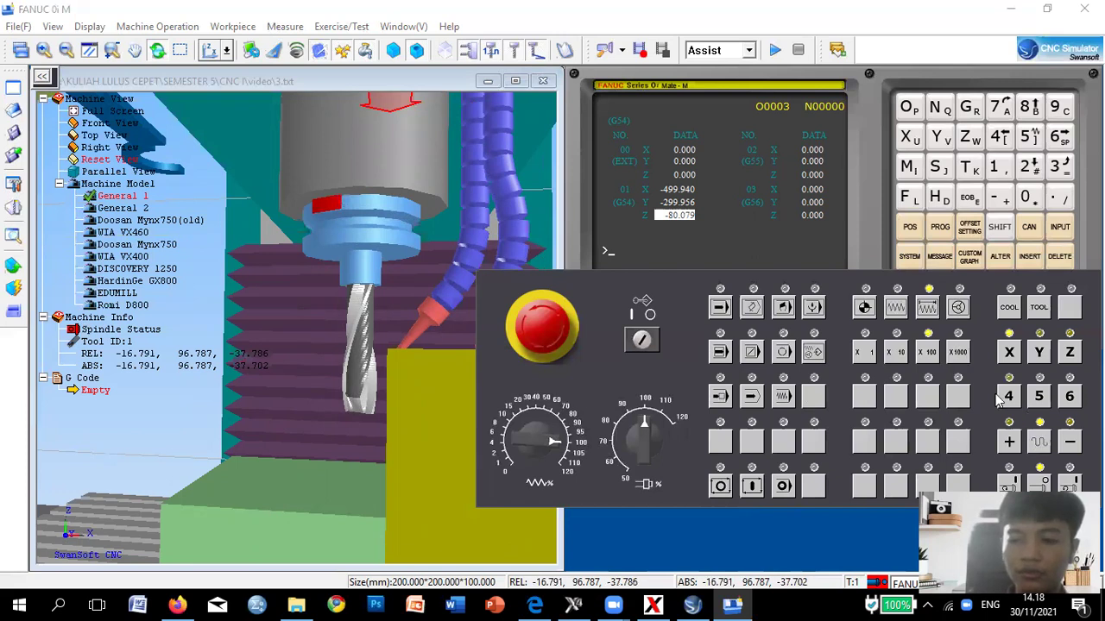
{"action": "left_click", "coordinate": [958, 351]}
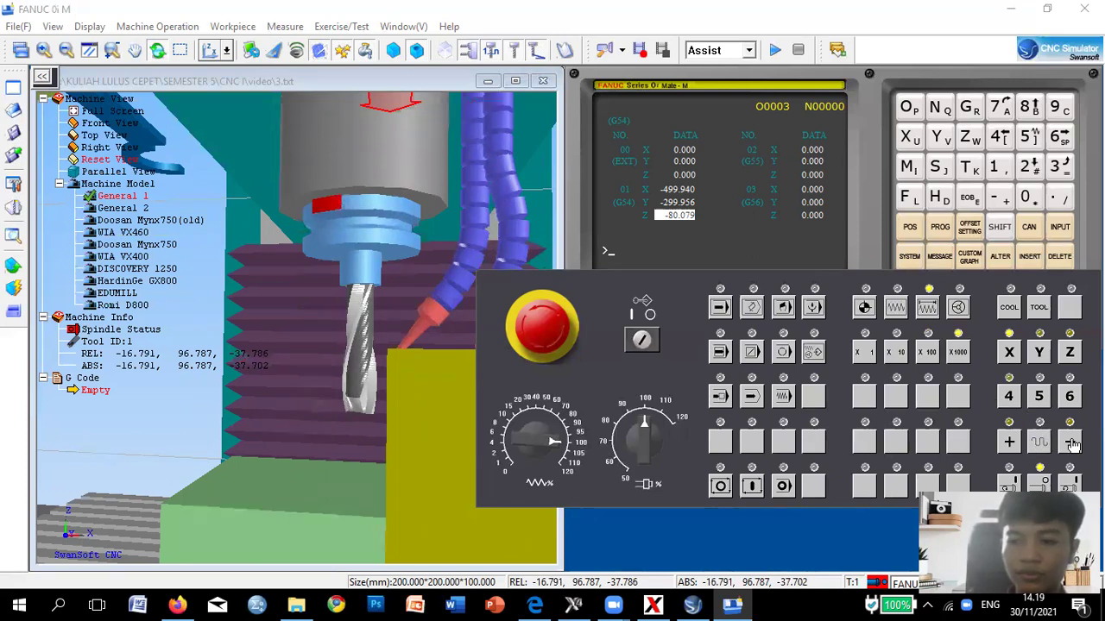
{"action": "left_click", "coordinate": [1008, 442]}
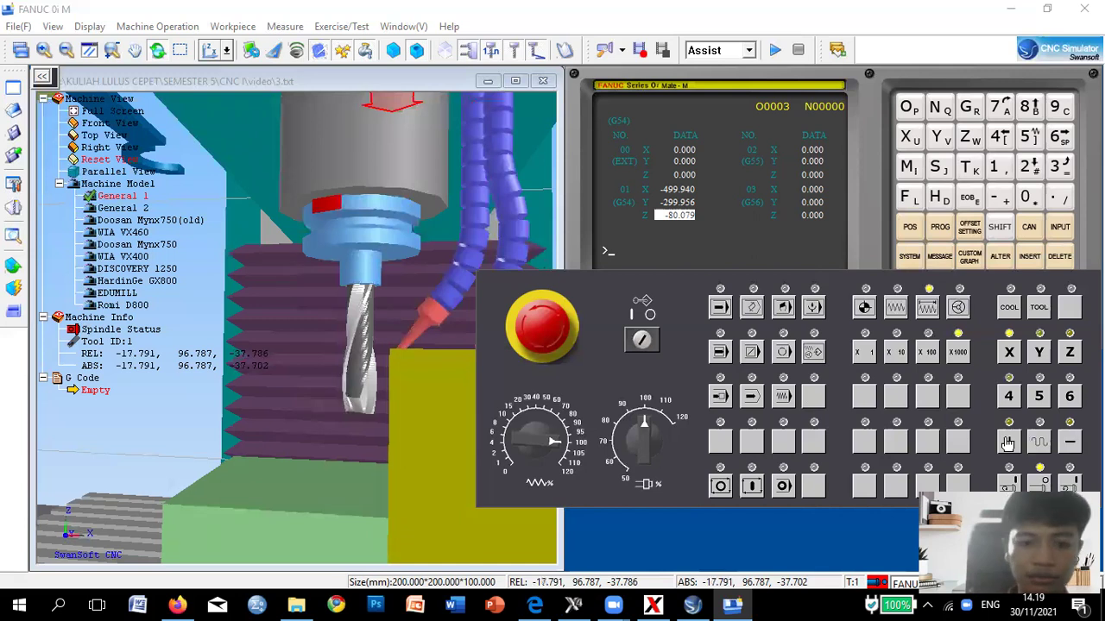
{"action": "left_click", "coordinate": [1008, 442]}
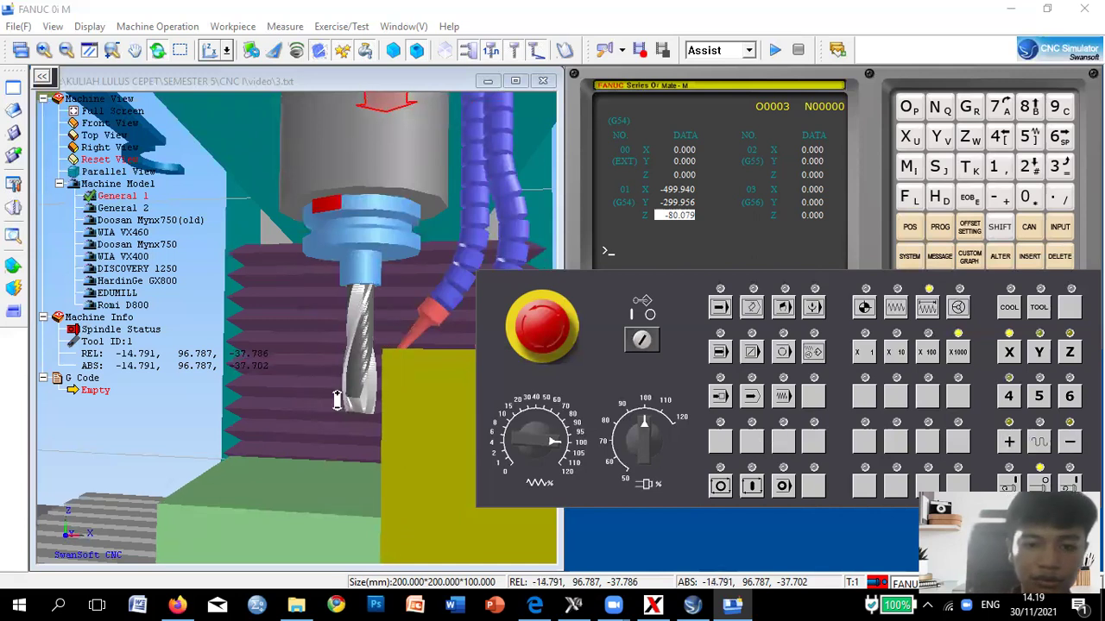
{"action": "scroll", "coordinate": [363, 397], "scroll_direction": "up", "scroll_amount": 2}
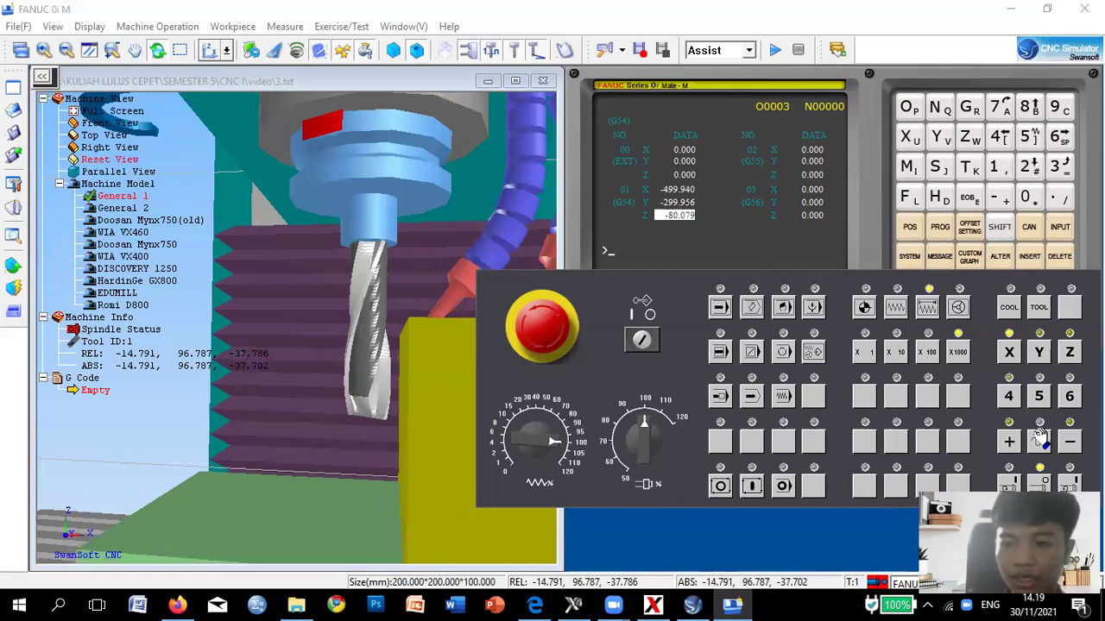
{"action": "left_click", "coordinate": [1007, 443]}
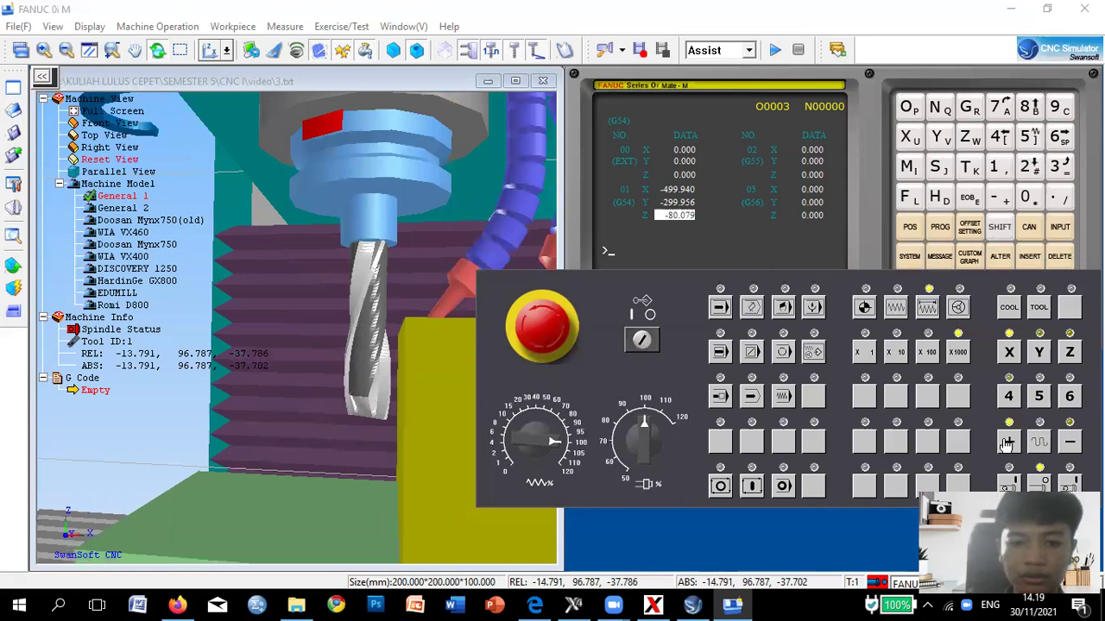
{"action": "left_click", "coordinate": [1006, 443]}
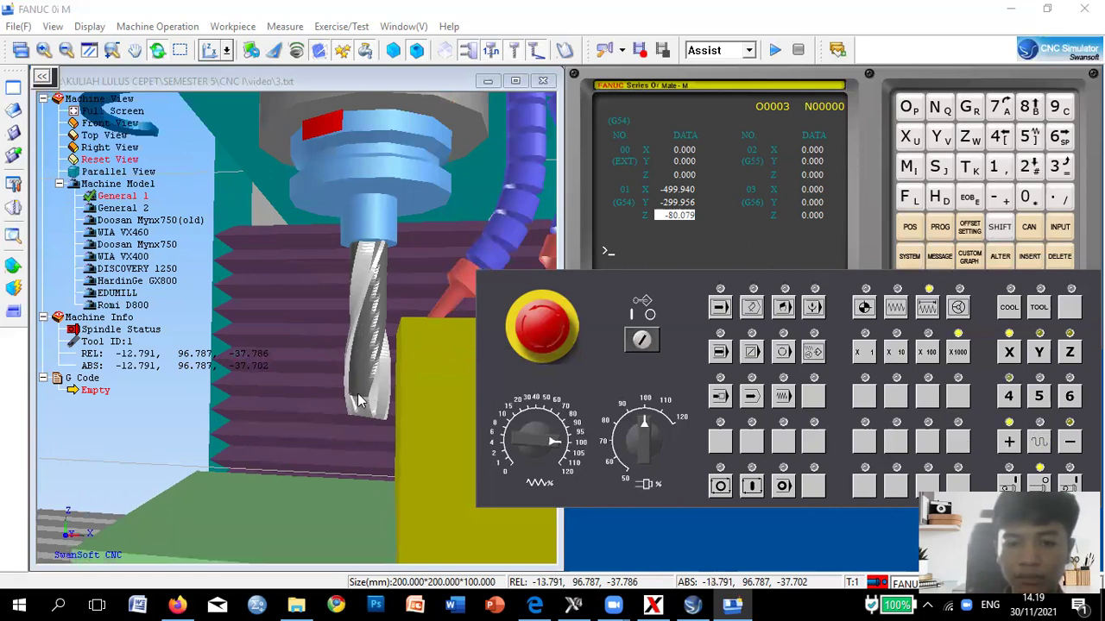
{"action": "left_click_drag", "start_coordinate": [412, 427], "coordinate": [414, 423]}
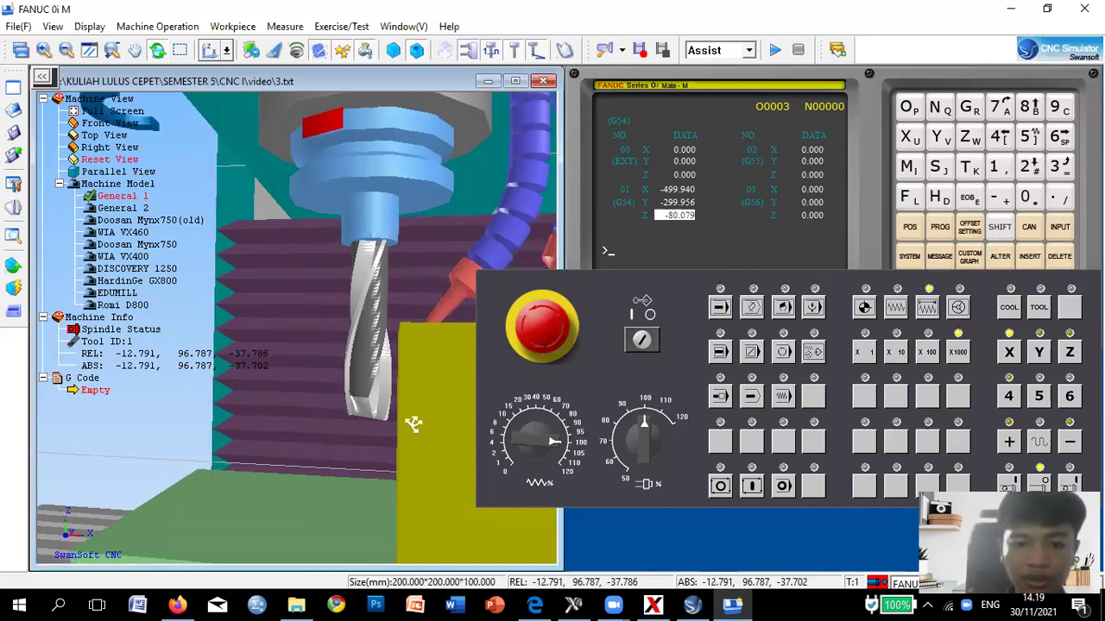
{"action": "left_click", "coordinate": [1006, 443]}
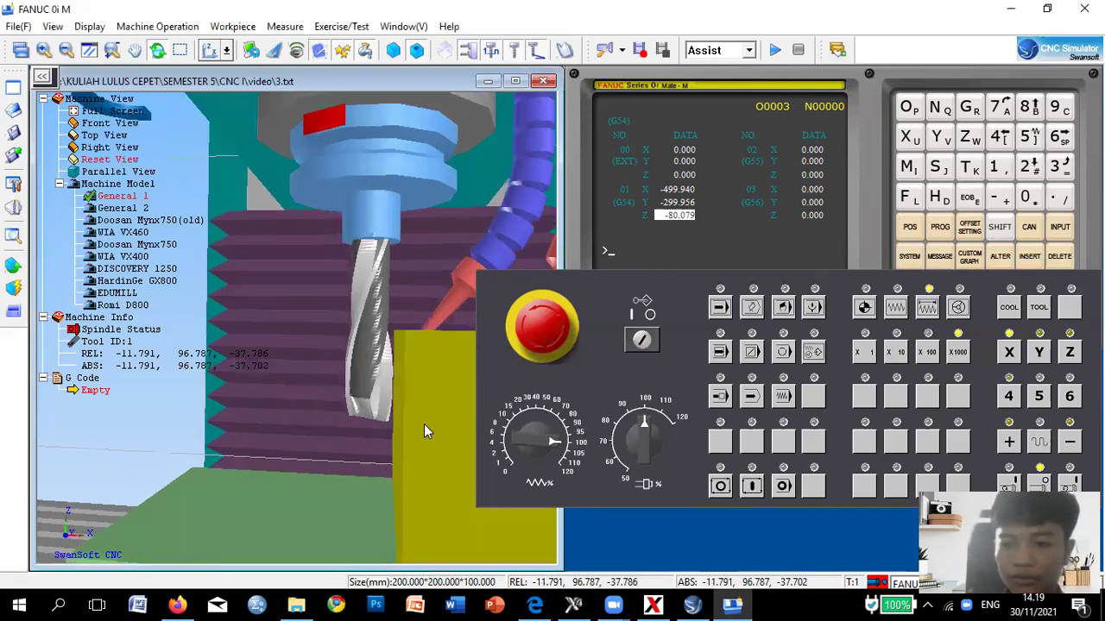
Reposition the machine control panel below the CNC display's softkeys and start the spindle.
{"action": "left_click_drag", "start_coordinate": [979, 280], "coordinate": [968, 245]}
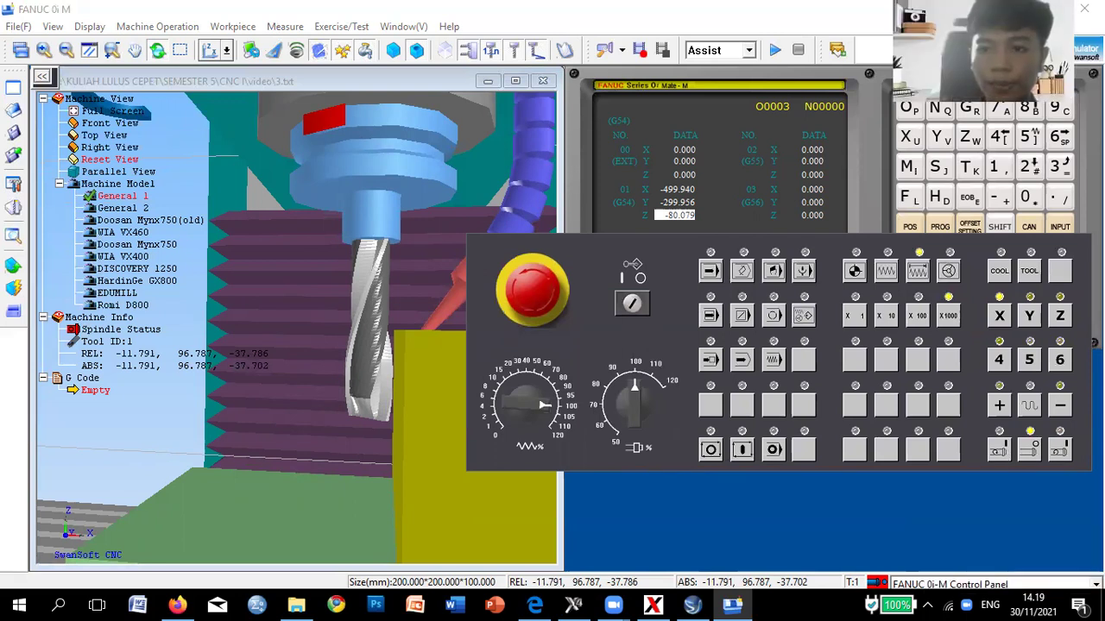
{"action": "left_click_drag", "start_coordinate": [884, 242], "coordinate": [921, 360]}
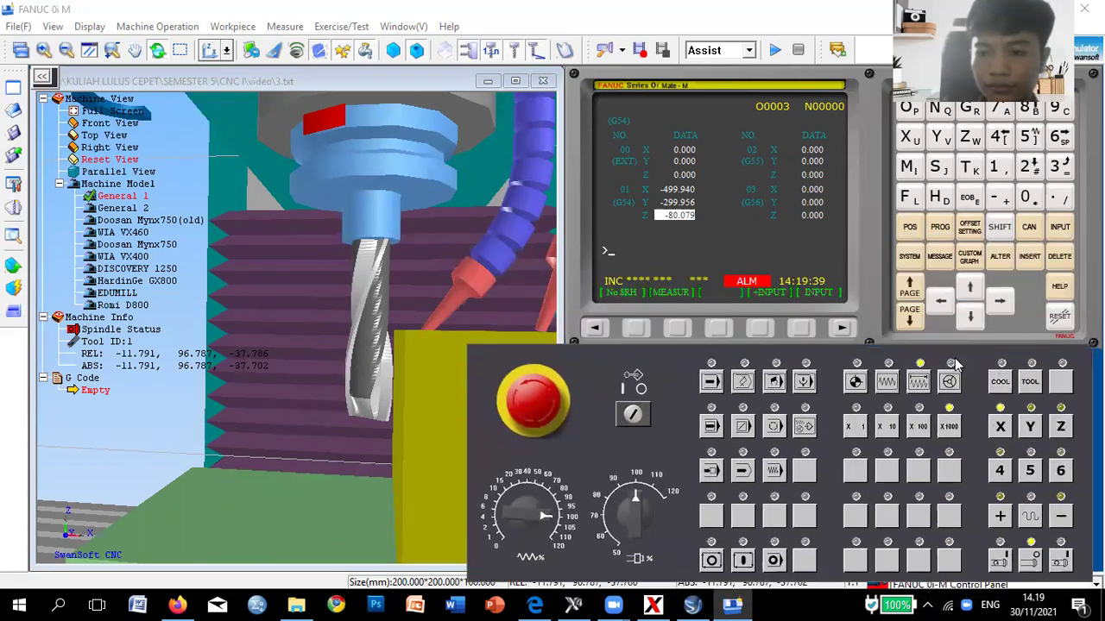
{"action": "left_click_drag", "start_coordinate": [1026, 548], "coordinate": [1036, 558]}
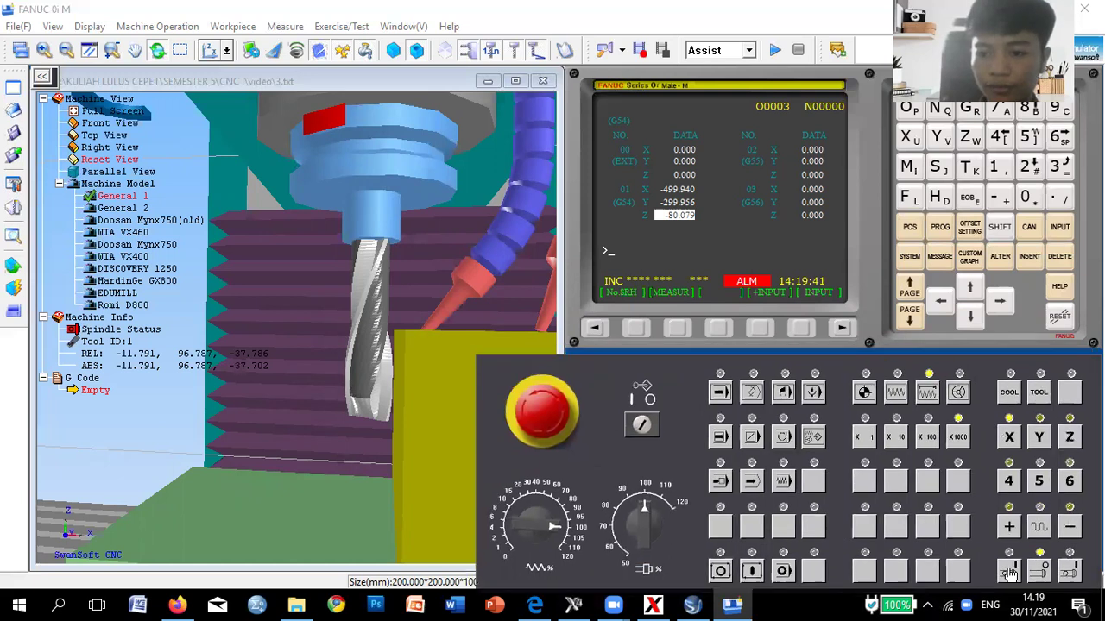
{"action": "left_click", "coordinate": [1002, 573]}
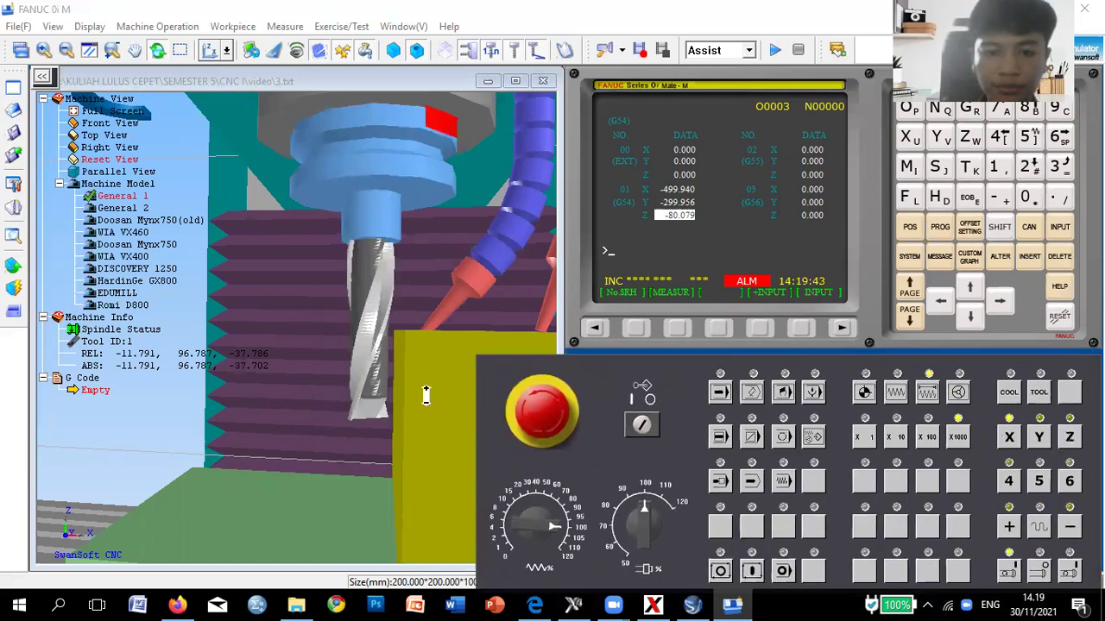
{"action": "mouse_move", "coordinate": [391, 401]}
{"action": "left_mouse_down"}
{"action": "mouse_move", "coordinate": [390, 421]}
{"action": "mouse_move", "coordinate": [336, 455]}
{"action": "mouse_move", "coordinate": [348, 458]}
{"action": "mouse_move", "coordinate": [341, 452]}
{"action": "mouse_move", "coordinate": [370, 407]}
{"action": "mouse_move", "coordinate": [387, 406]}
{"action": "left_mouse_up"}
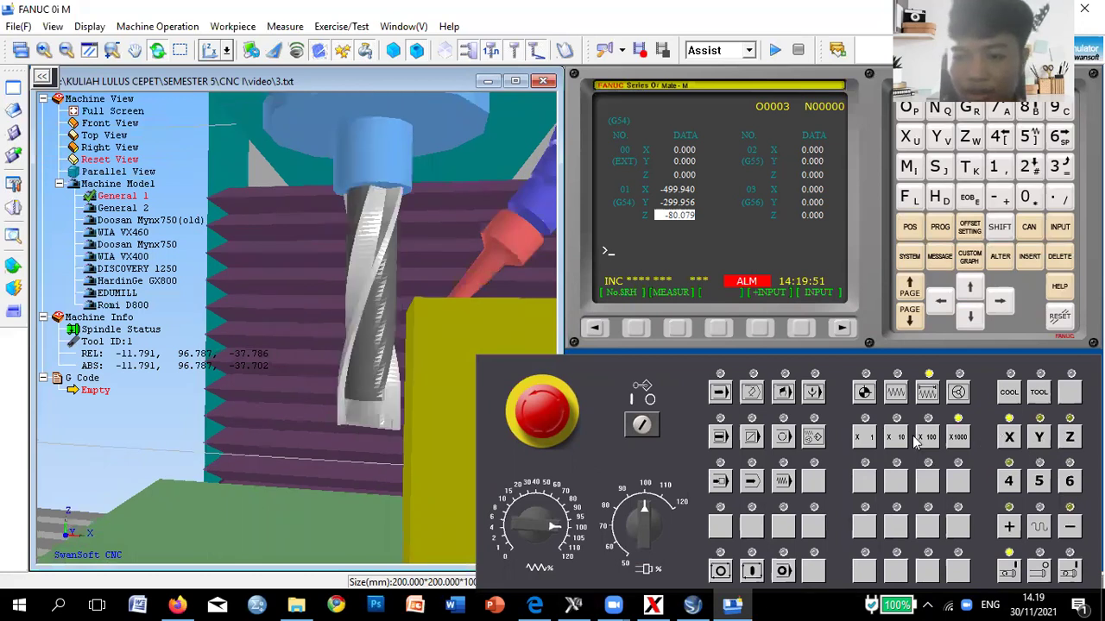
Bring the rotating tool up to the stock's left face at X -10.591, reducing the increment from X1000 to X100.
{"action": "left_click", "coordinate": [1006, 528]}
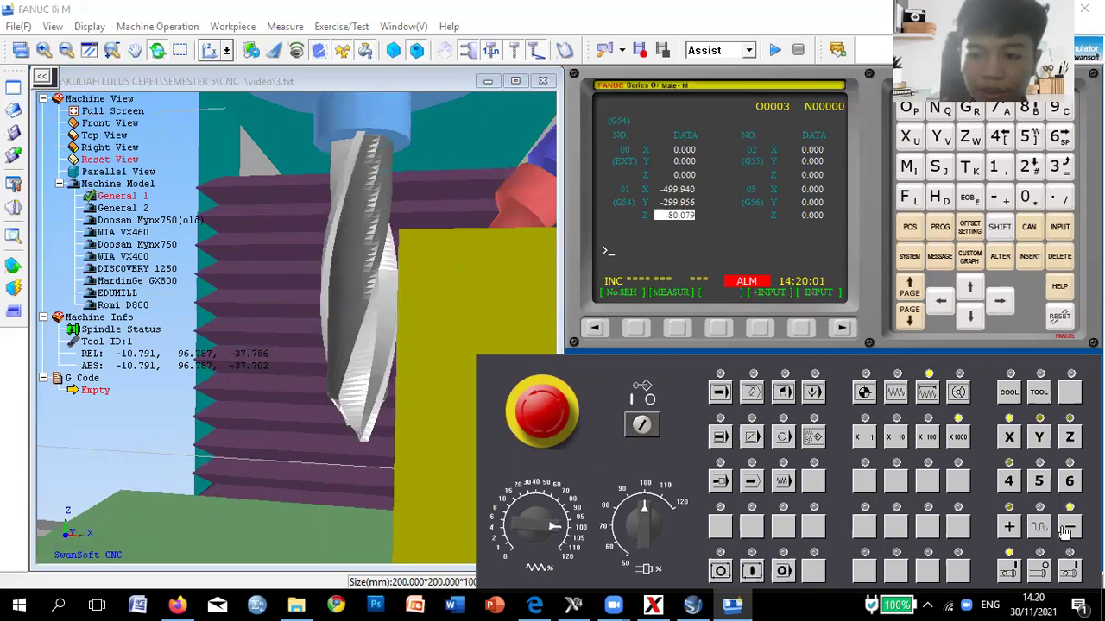
{"action": "left_click", "coordinate": [930, 441]}
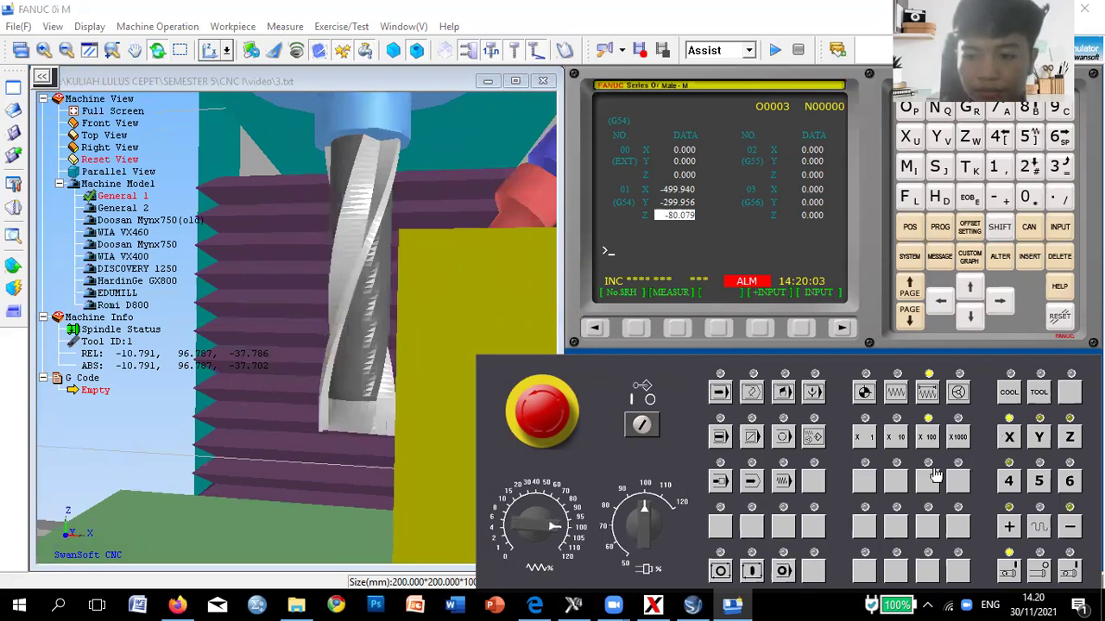
{"action": "left_click", "coordinate": [1012, 528]}
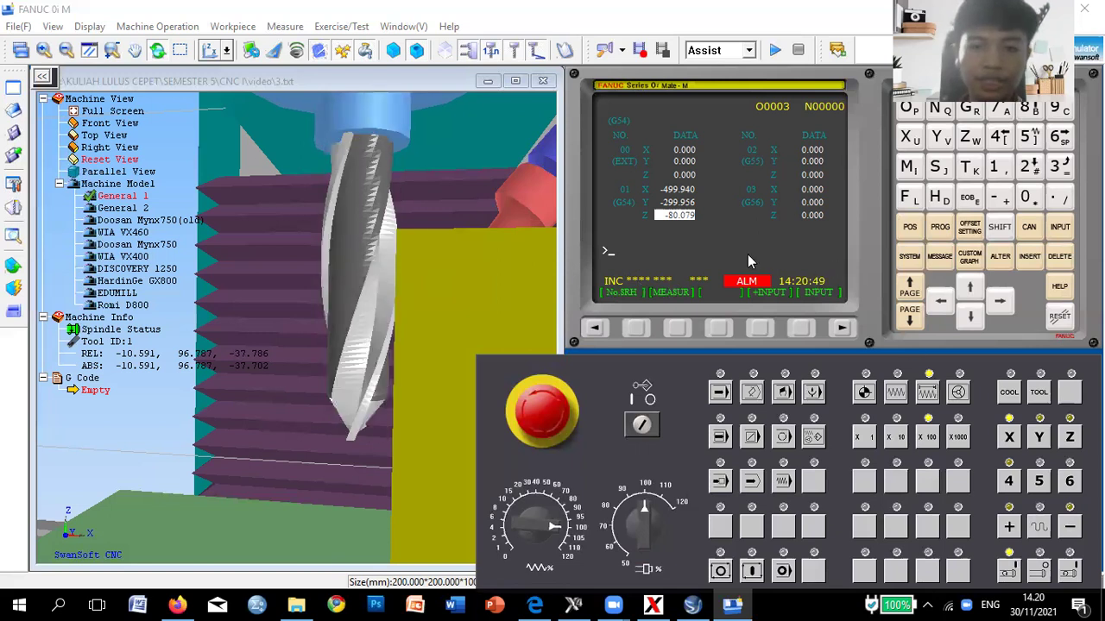
Check the tool's contact with the stock's left face and set the G54 X offset by measuring X-10.
{"action": "type", "text": "X"}
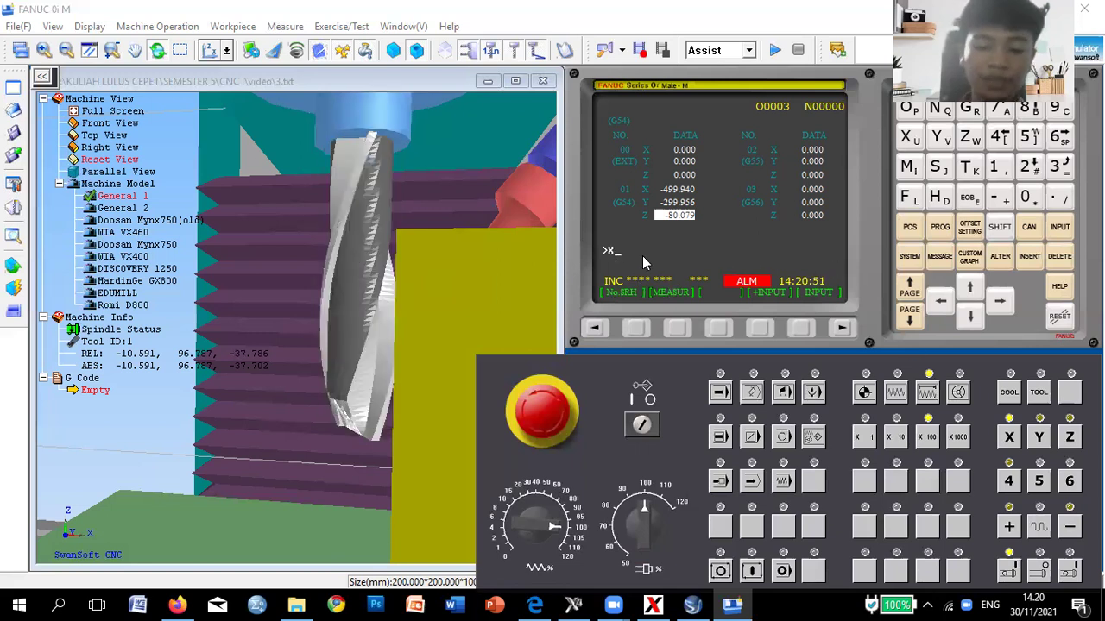
{"action": "type", "text": "-"}
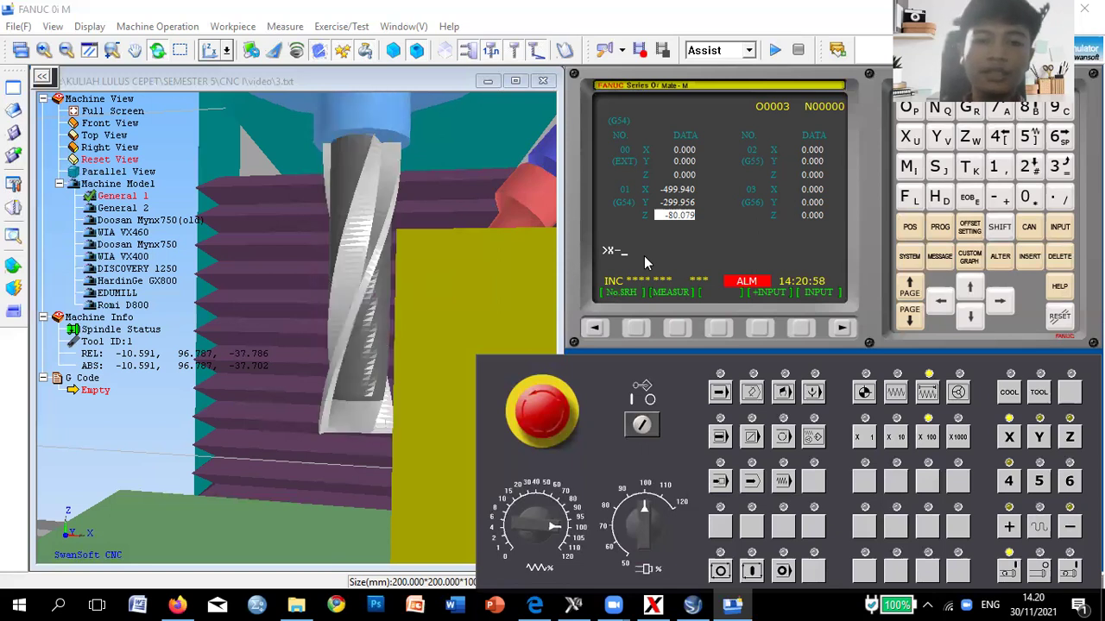
{"action": "left_click", "coordinate": [456, 302]}
{"action": "left_click_drag", "start_coordinate": [453, 318], "coordinate": [357, 479]}
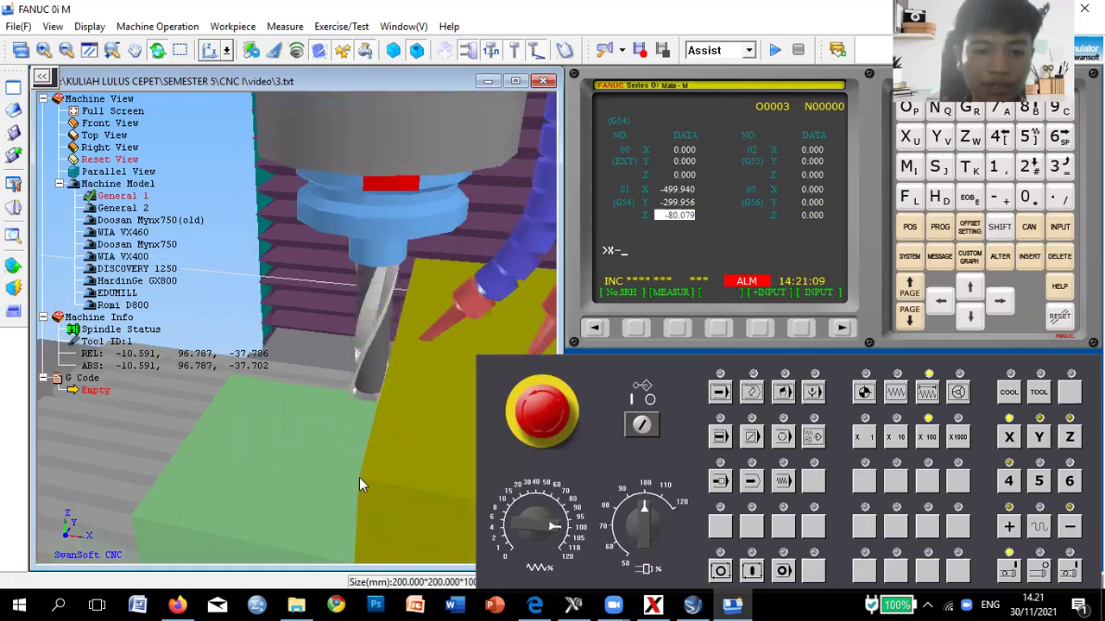
{"action": "mouse_move", "coordinate": [394, 412]}
{"action": "left_mouse_down"}
{"action": "mouse_move", "coordinate": [420, 344]}
{"action": "mouse_move", "coordinate": [354, 386]}
{"action": "mouse_move", "coordinate": [393, 417]}
{"action": "left_mouse_up"}
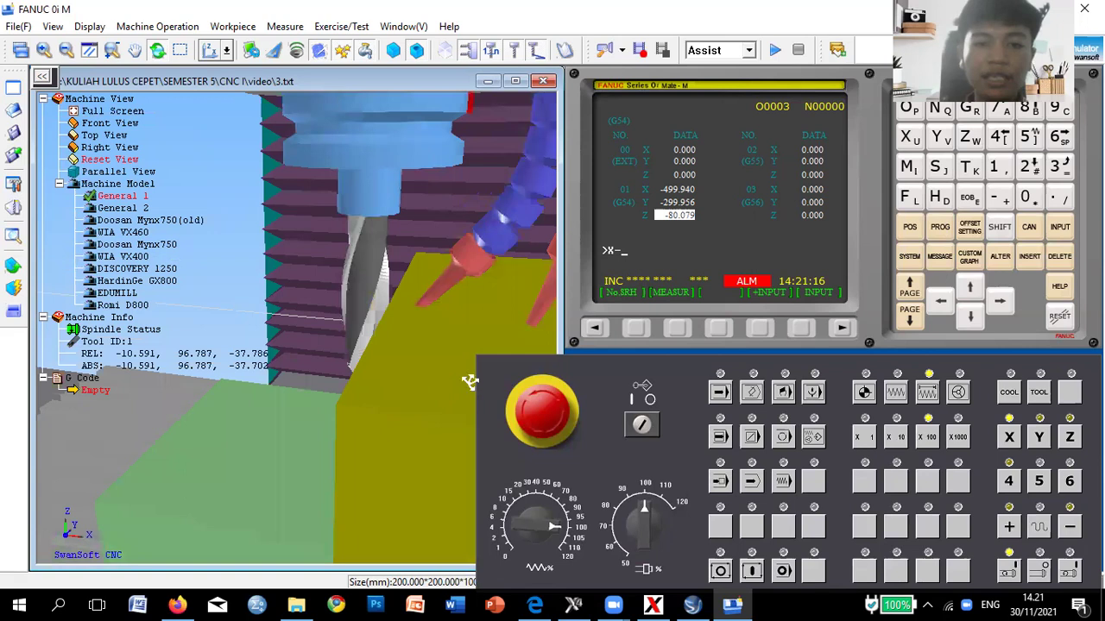
{"action": "left_click_drag", "start_coordinate": [469, 382], "coordinate": [442, 336]}
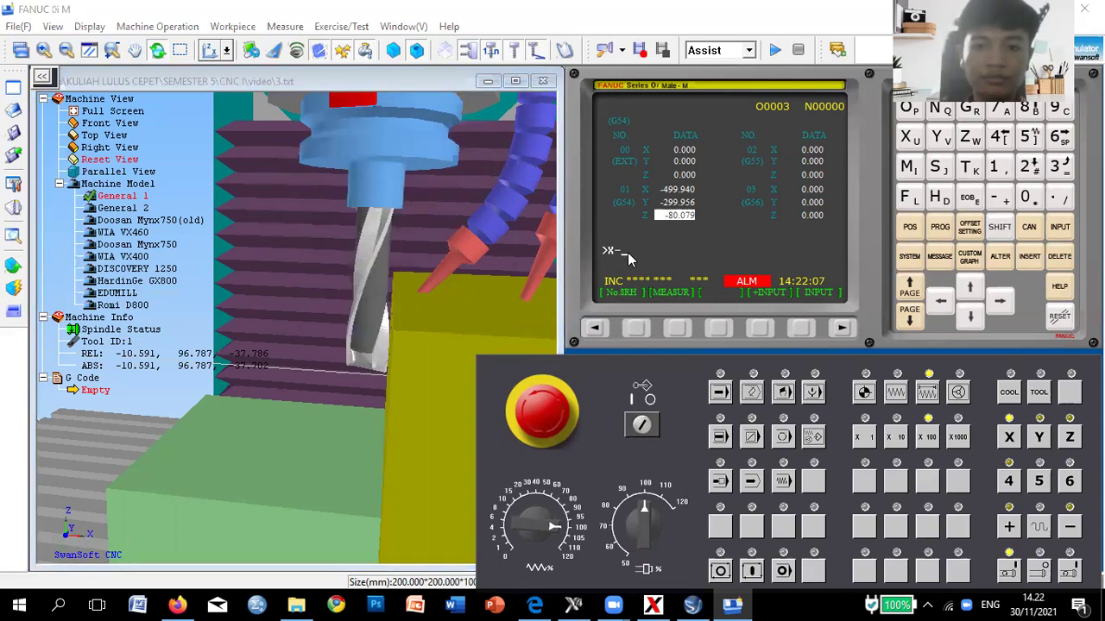
{"action": "type", "text": "1"}
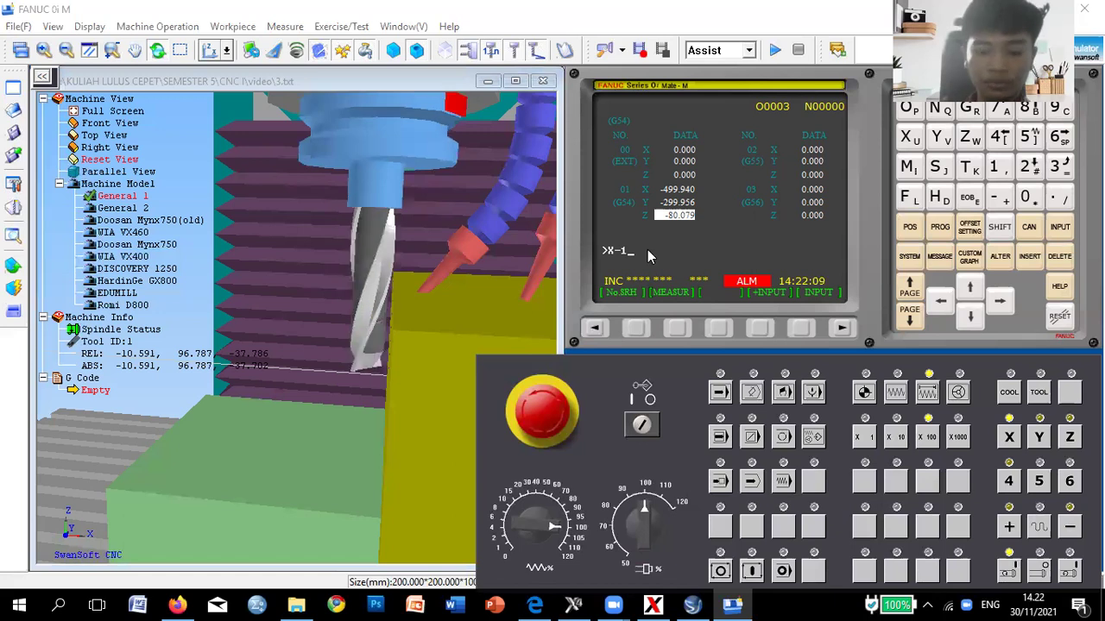
{"action": "type", "text": "0"}
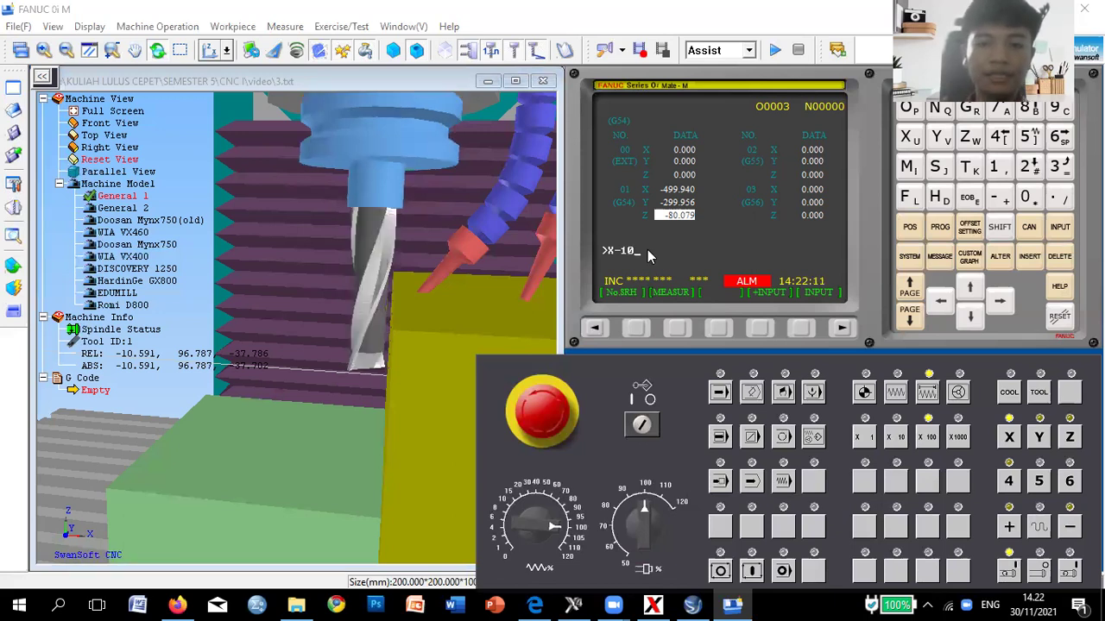
{"action": "type", "text": "."}
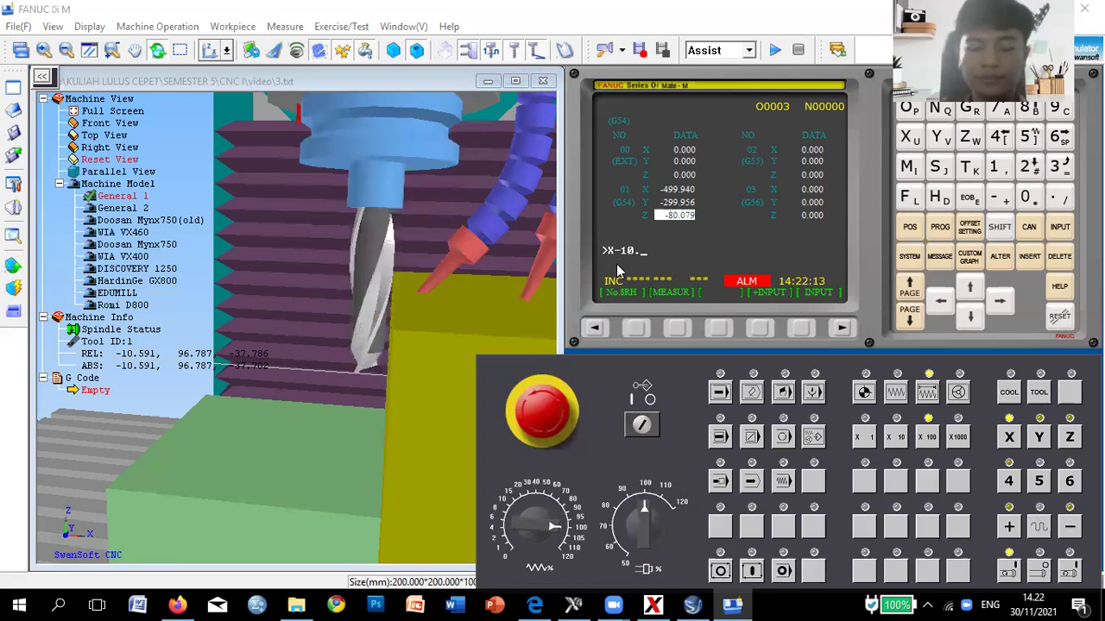
{"action": "left_click", "coordinate": [676, 329]}
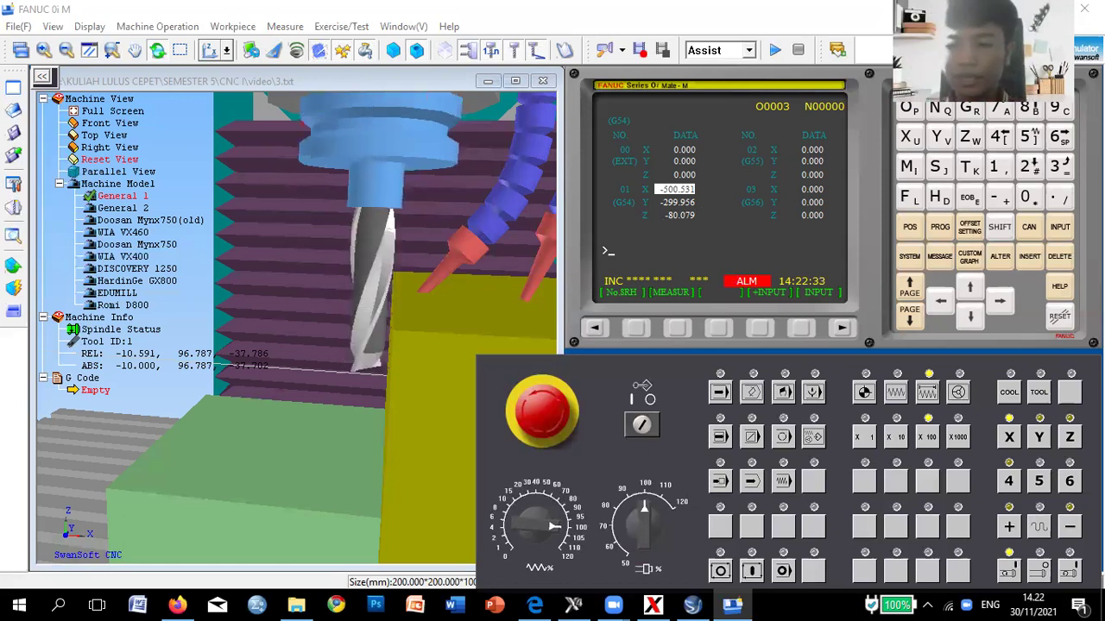
Back the tool away from the stock's left face to absolute X -11.800, using X100 and X1000 increments.
{"action": "left_click", "coordinate": [1068, 533]}
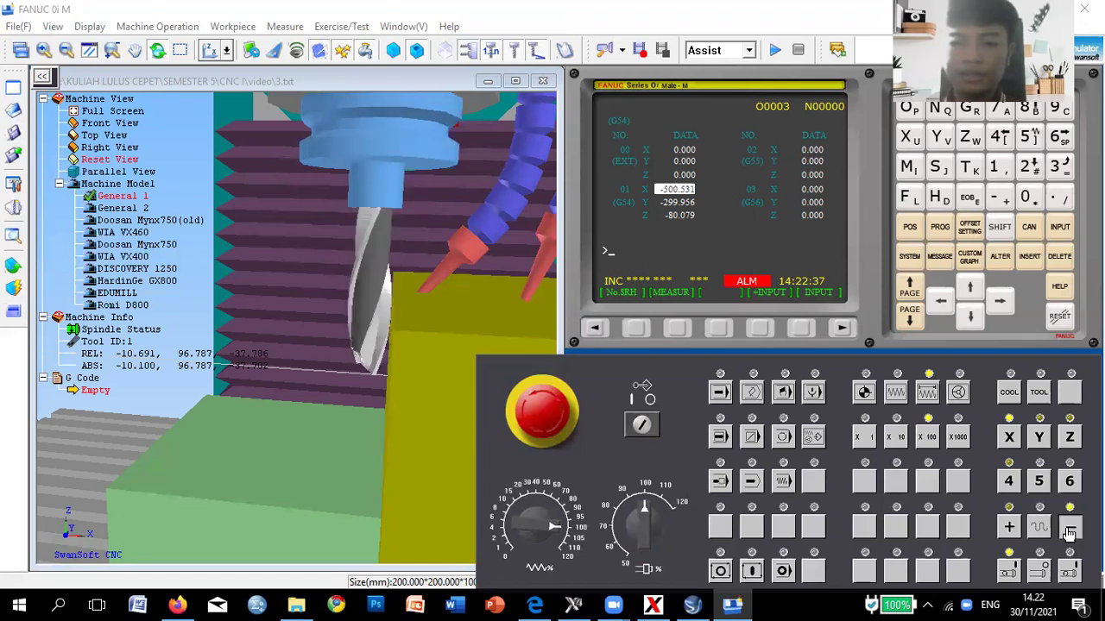
{"action": "left_click", "coordinate": [1068, 533]}
{"action": "left_click", "coordinate": [1068, 532]}
{"action": "left_click", "coordinate": [1069, 530]}
{"action": "left_click", "coordinate": [1069, 531]}
{"action": "left_click", "coordinate": [1070, 527]}
{"action": "left_click", "coordinate": [1070, 527]}
{"action": "left_click", "coordinate": [1070, 526]}
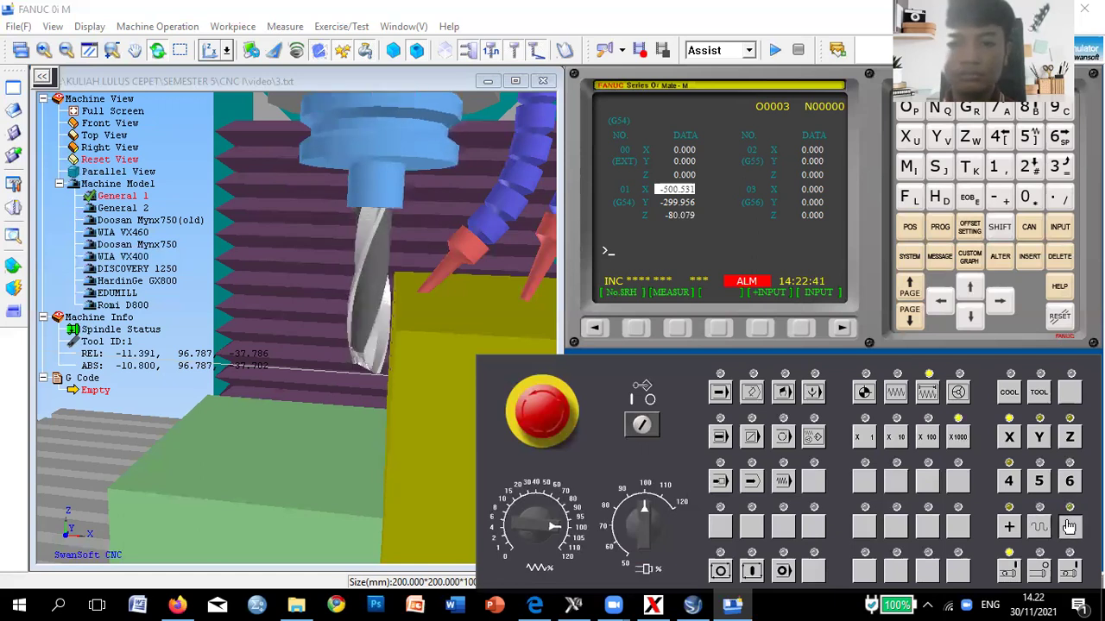
{"action": "left_click", "coordinate": [1068, 526]}
{"action": "left_click", "coordinate": [387, 387]}
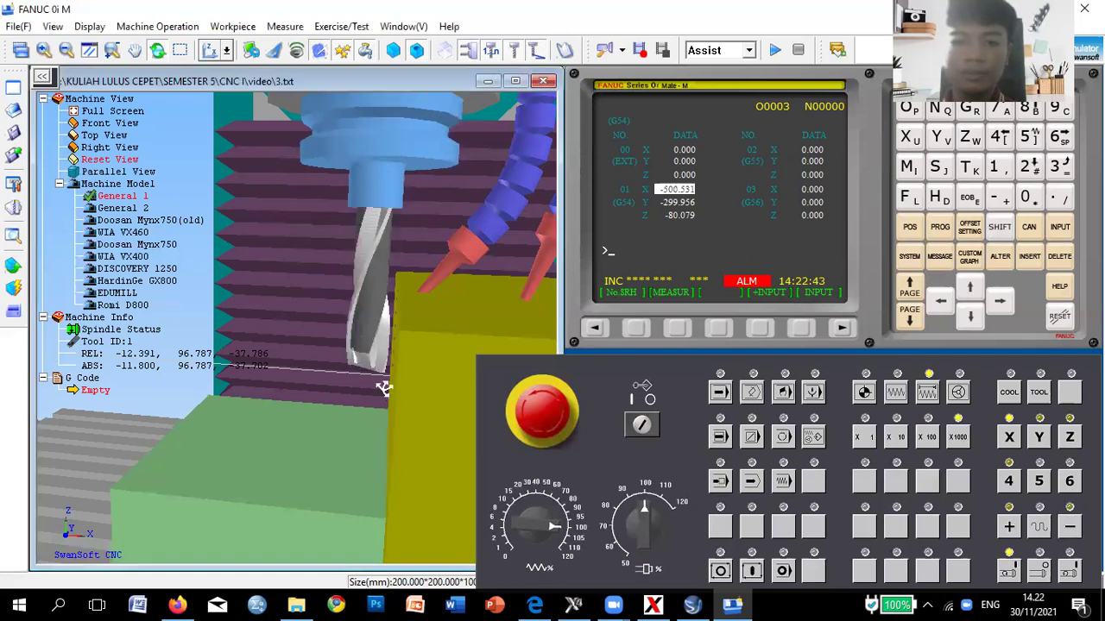
Switch the machine display to the Right View with the tool and the stock's front face in sight.
{"action": "left_click_drag", "start_coordinate": [347, 384], "coordinate": [281, 366]}
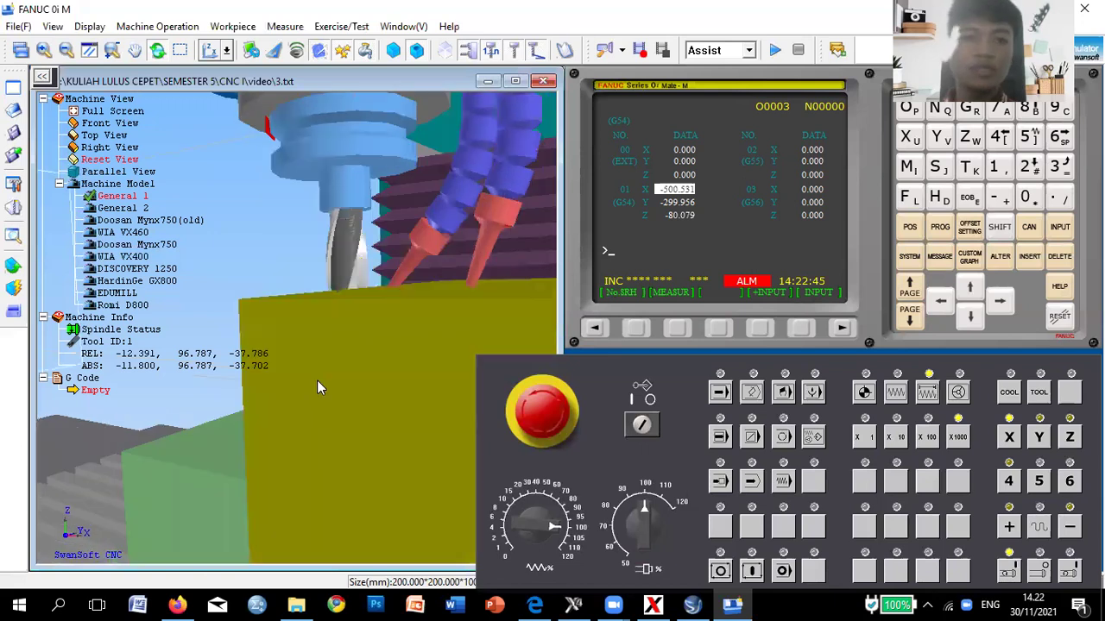
{"action": "left_click_drag", "start_coordinate": [360, 385], "coordinate": [396, 385]}
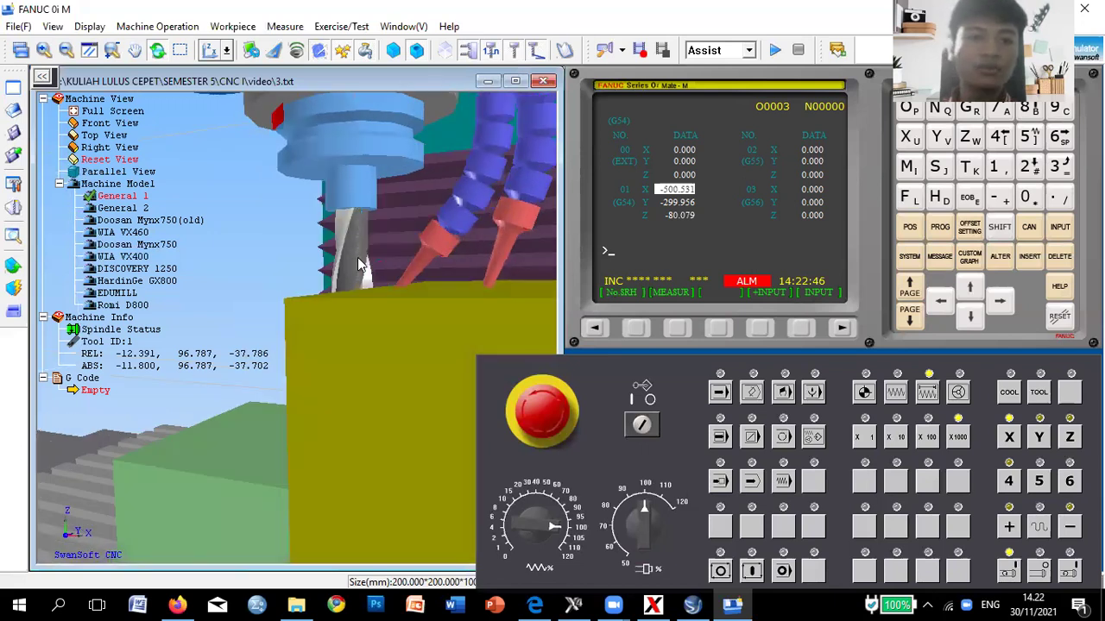
{"action": "left_click", "coordinate": [227, 52]}
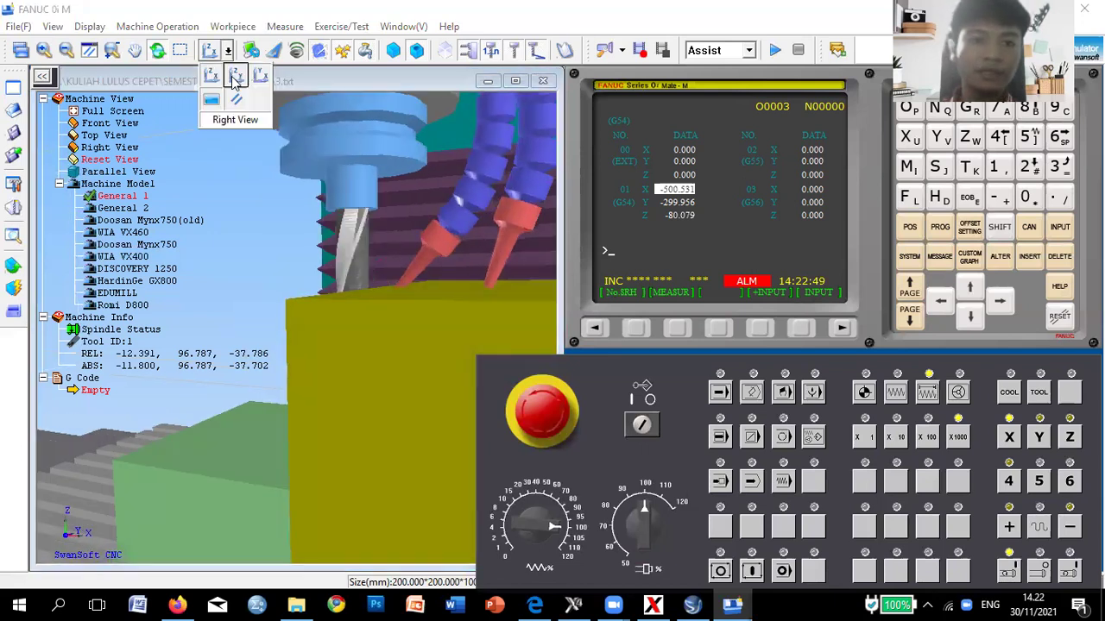
{"action": "left_click", "coordinate": [234, 77]}
{"action": "scroll", "coordinate": [433, 312], "scroll_direction": "down", "scroll_amount": 3}
{"action": "scroll", "coordinate": [268, 287], "scroll_direction": "down", "scroll_amount": 3}
{"action": "scroll", "coordinate": [293, 318], "scroll_direction": "up", "scroll_amount": 1}
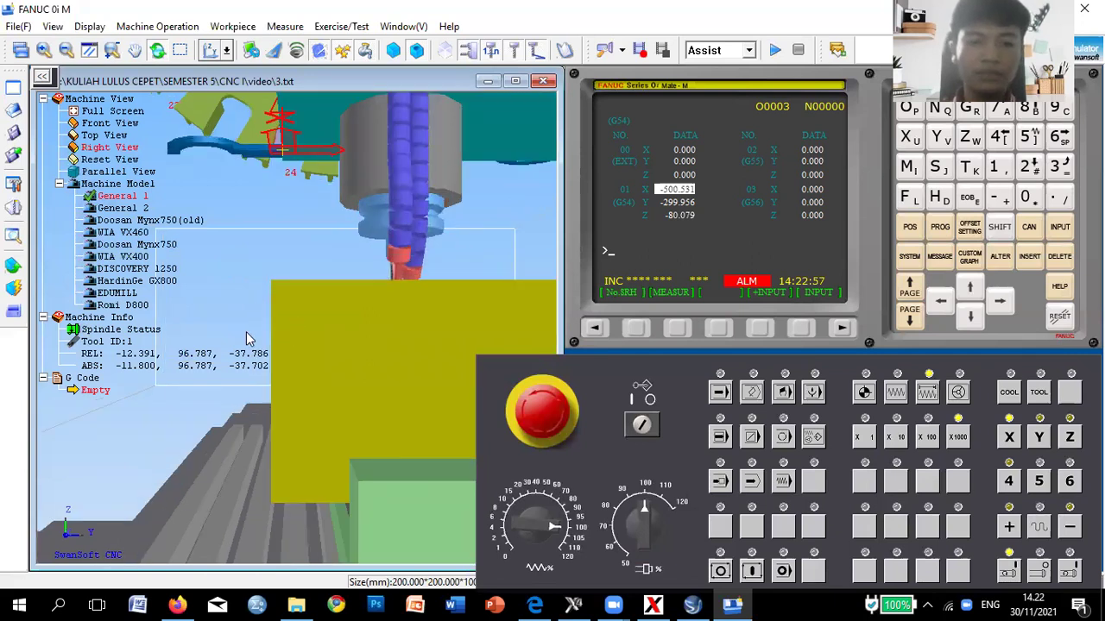
Jog the tool in negative Y at rapid rate, clear of the stock's front face, to absolute Y -22.956.
{"action": "left_click", "coordinate": [896, 393]}
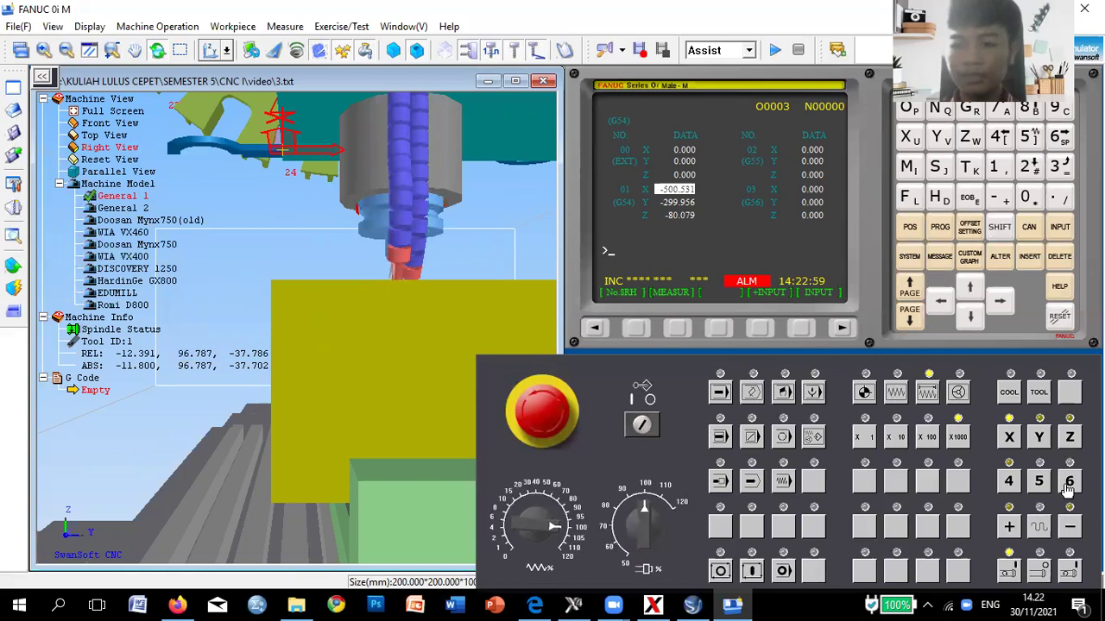
{"action": "left_click", "coordinate": [1042, 529]}
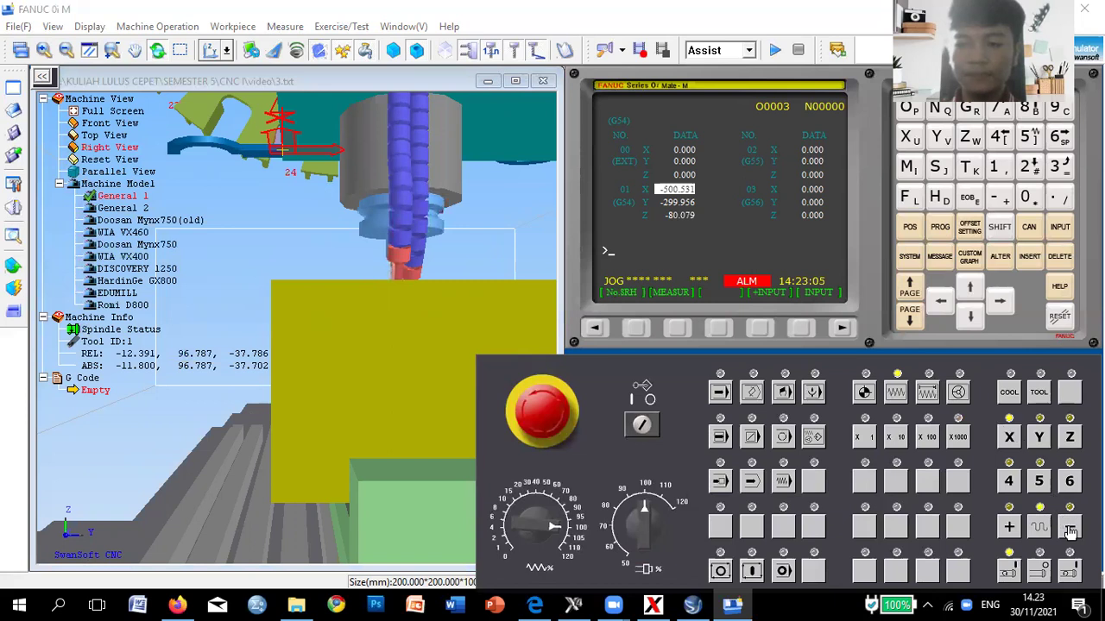
{"action": "left_click", "coordinate": [1040, 438]}
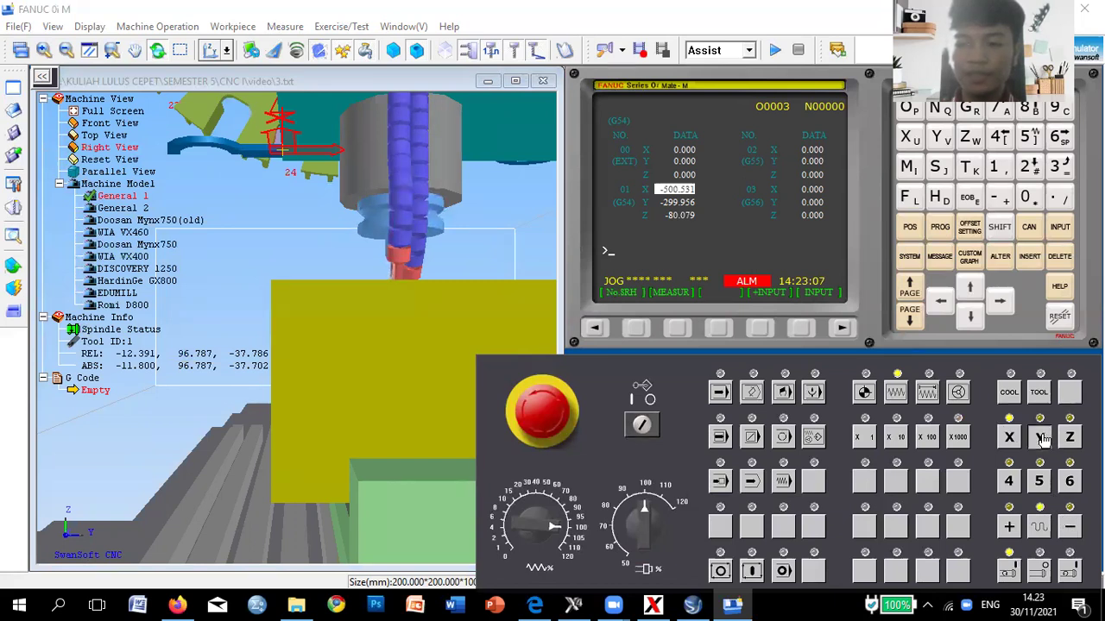
{"action": "left_click", "coordinate": [1070, 534]}
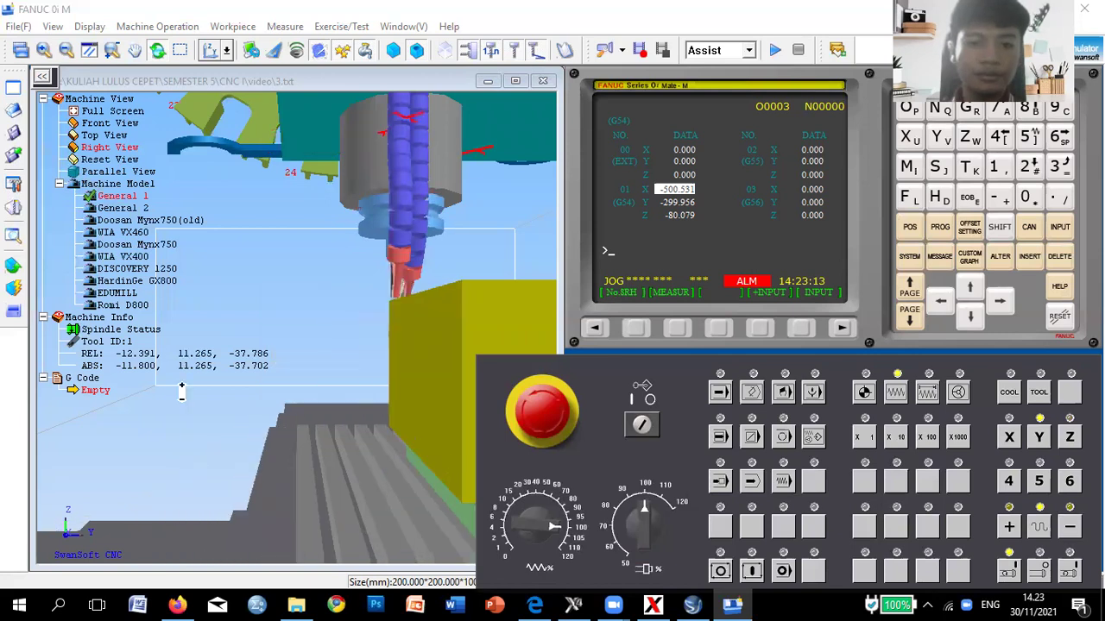
{"action": "scroll", "coordinate": [181, 393], "scroll_direction": "down", "scroll_amount": 3}
{"action": "scroll", "coordinate": [316, 367], "scroll_direction": "up", "scroll_amount": 2}
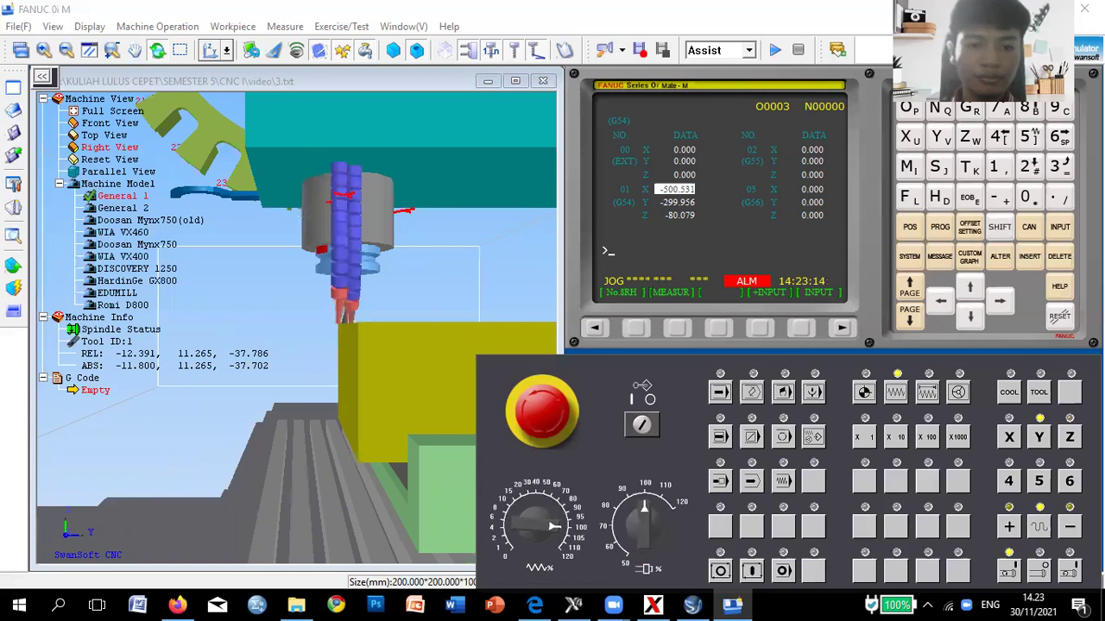
{"action": "left_click", "coordinate": [1070, 528]}
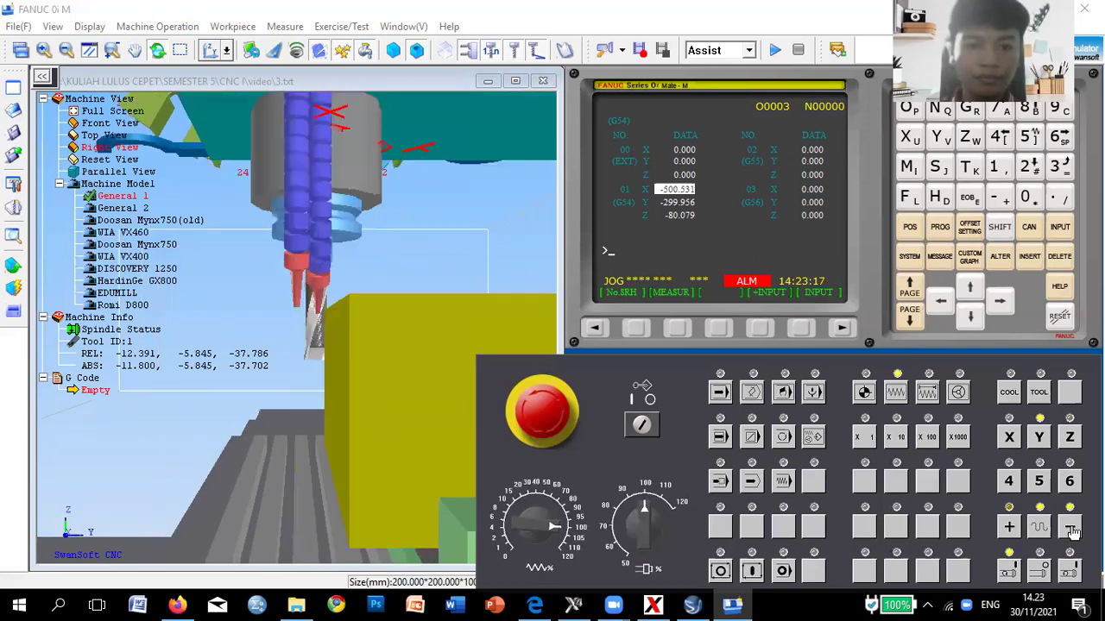
{"action": "scroll", "coordinate": [407, 360], "scroll_direction": "up", "scroll_amount": 1}
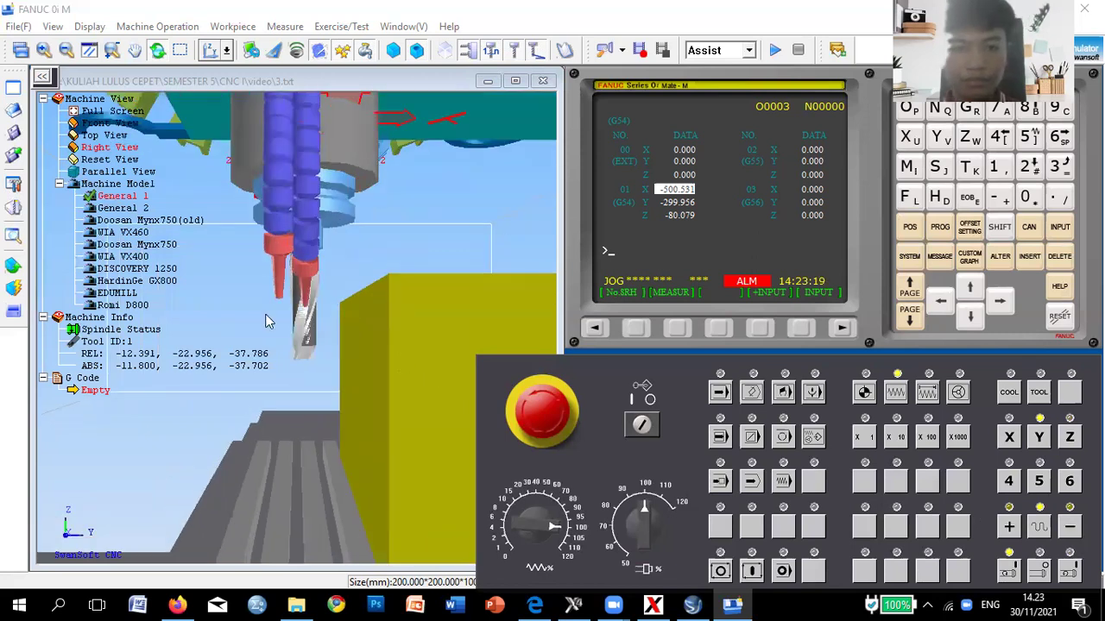
{"action": "scroll", "coordinate": [304, 337], "scroll_direction": "up", "scroll_amount": 1}
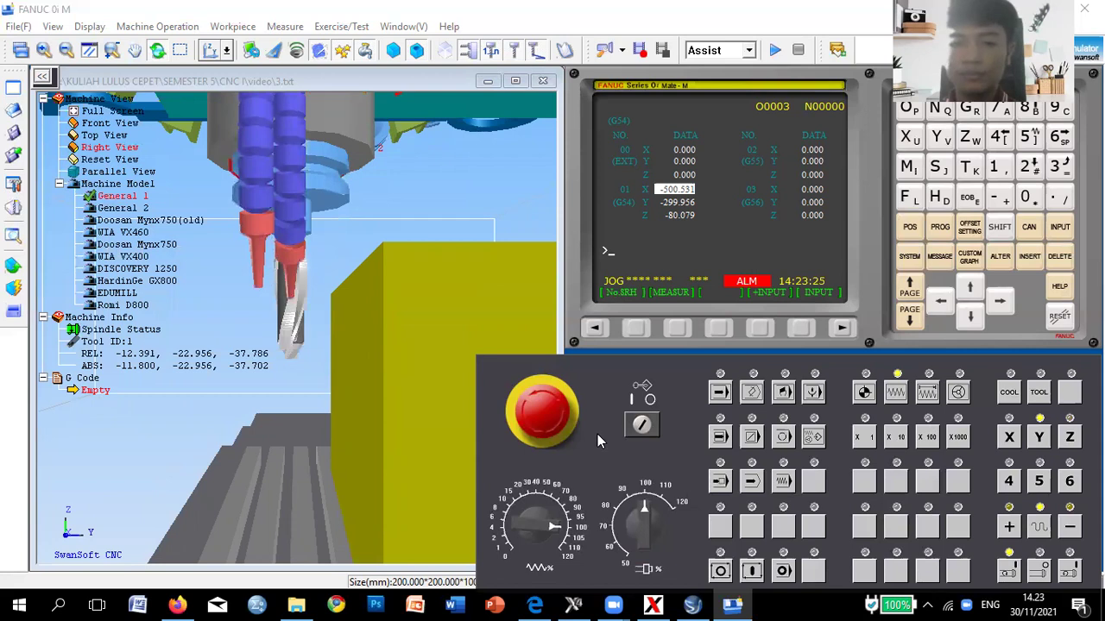
Jog the tool in positive X along the stock's front face to absolute X 56.696.
{"action": "left_click", "coordinate": [1009, 437]}
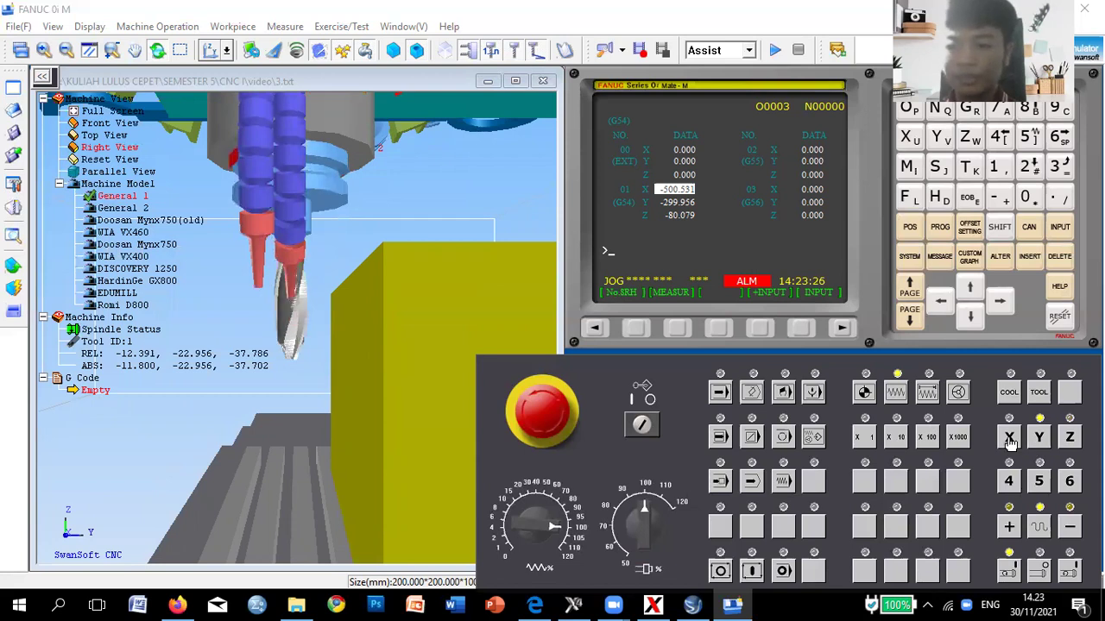
{"action": "left_click", "coordinate": [1012, 532]}
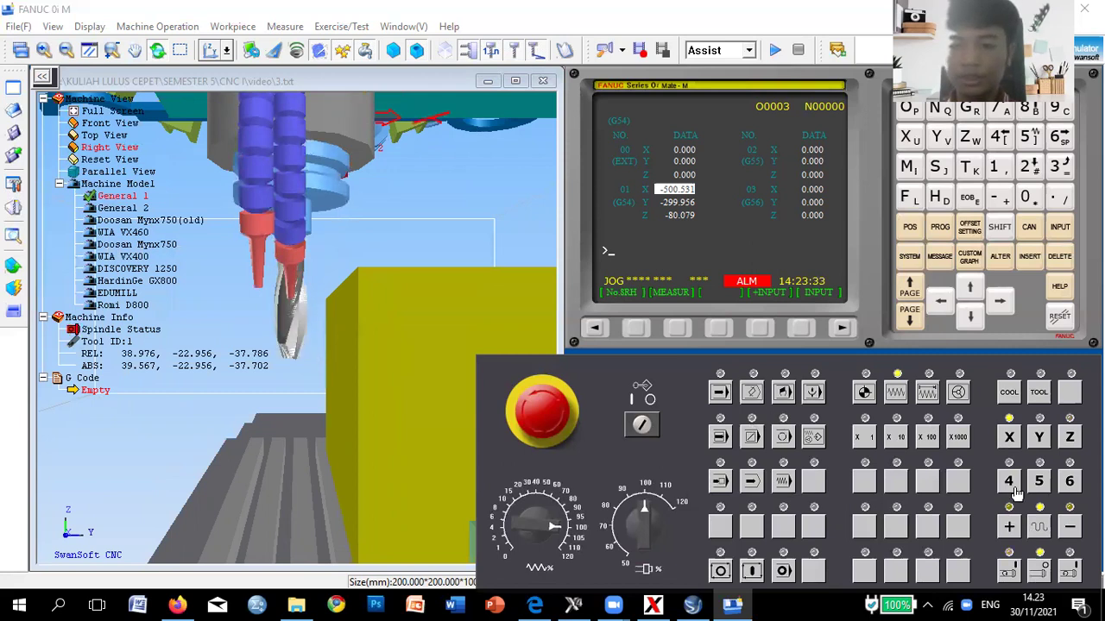
{"action": "left_click", "coordinate": [1009, 526]}
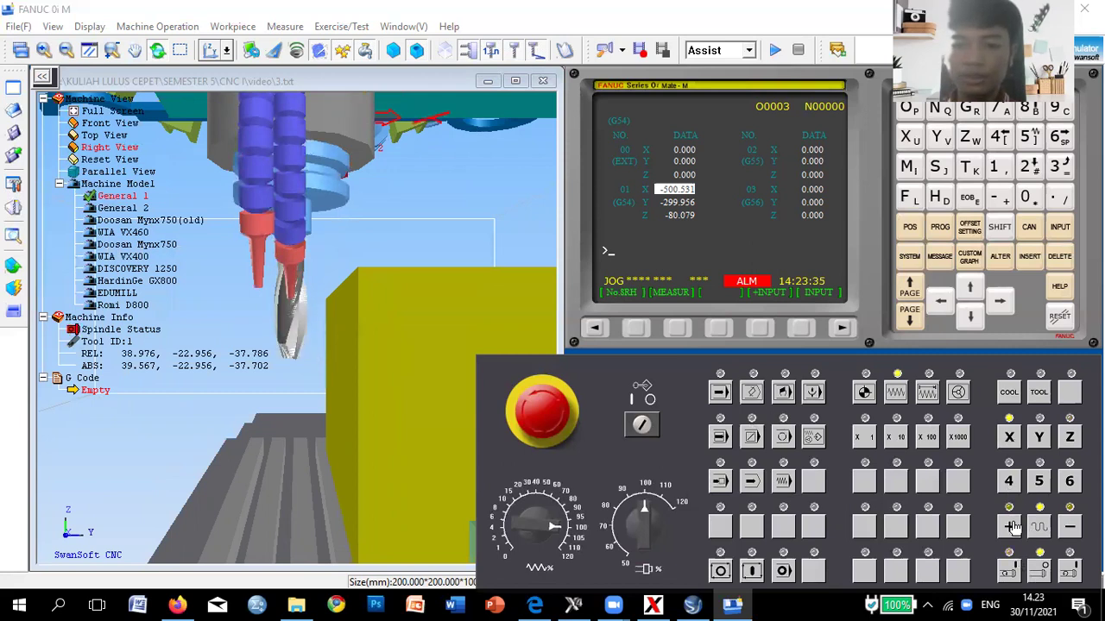
Try to jog the tool in positive Y at rapid rate toward the stock's front face.
{"action": "left_click", "coordinate": [1042, 439]}
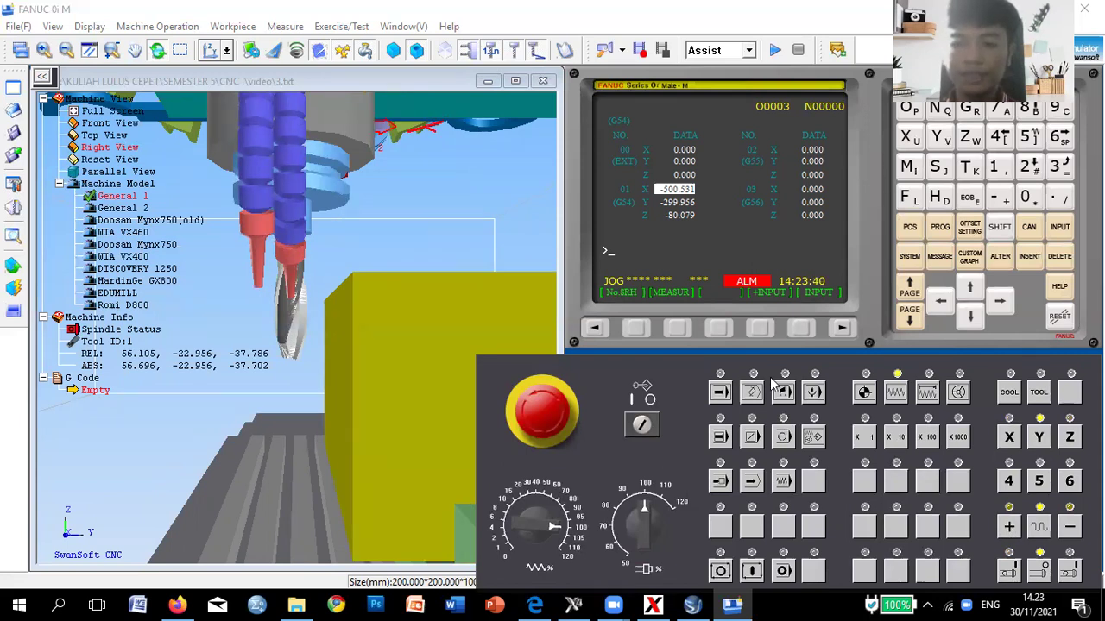
{"action": "left_click", "coordinate": [1010, 528]}
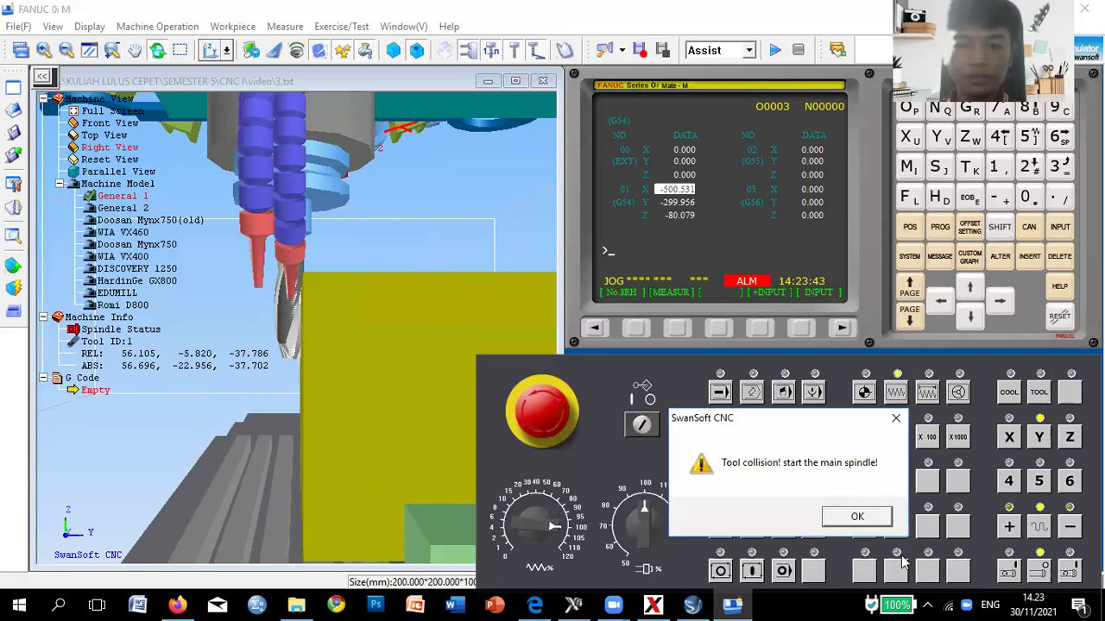
{"action": "left_click", "coordinate": [857, 517]}
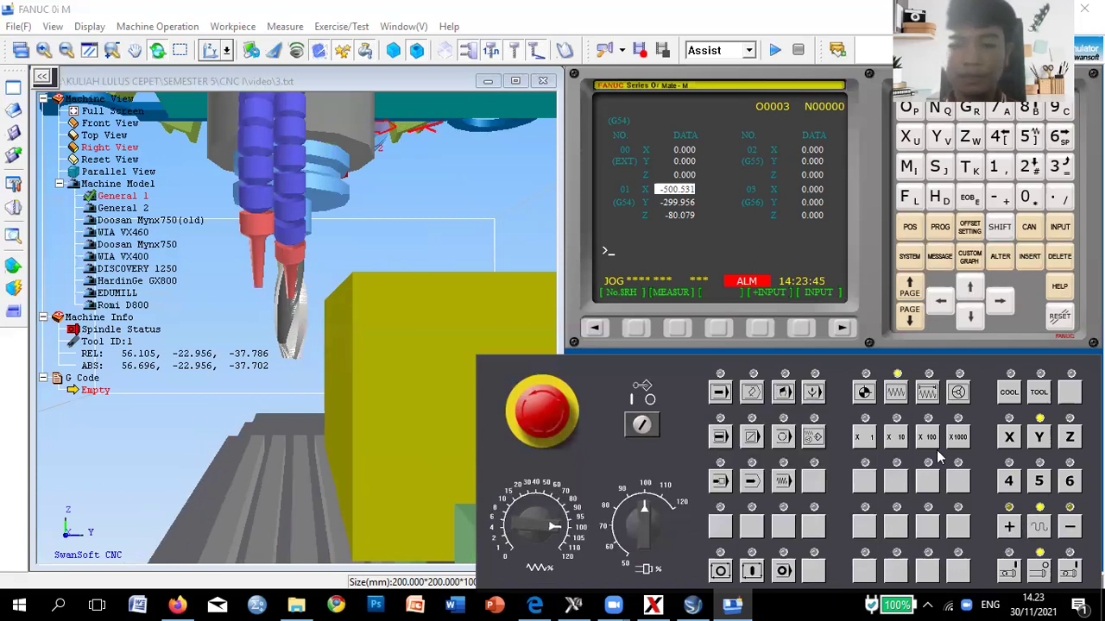
Change to incremental mode at X1000 and step the tool in positive Y to absolute Y -16.956.
{"action": "left_click", "coordinate": [923, 399]}
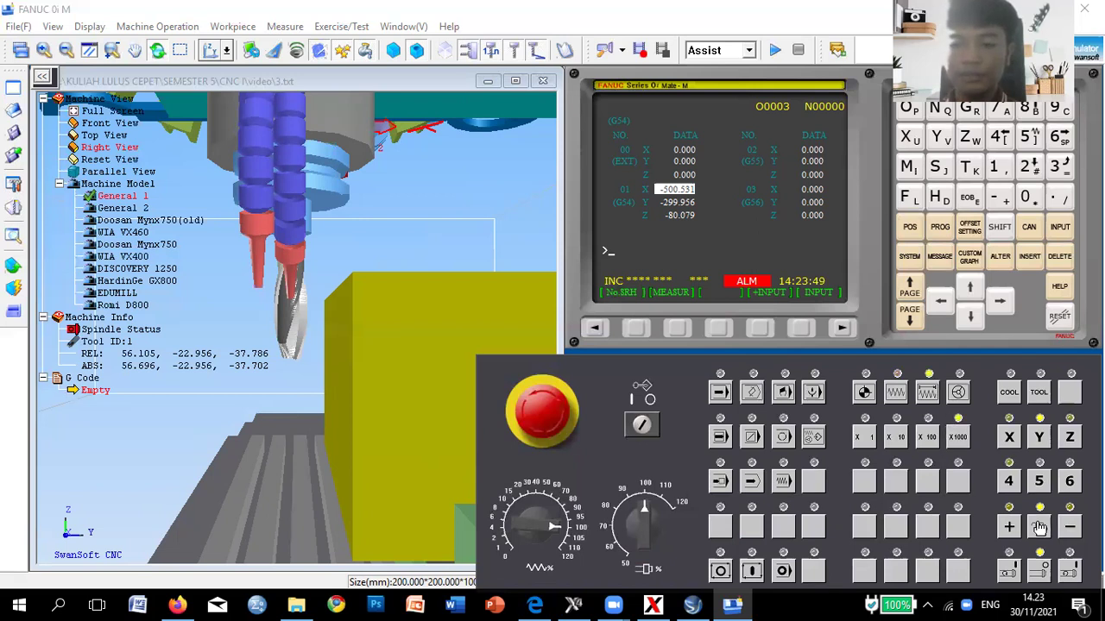
{"action": "left_click", "coordinate": [1012, 528]}
{"action": "left_click", "coordinate": [1009, 531]}
{"action": "left_click", "coordinate": [1009, 528]}
{"action": "left_click", "coordinate": [1009, 528]}
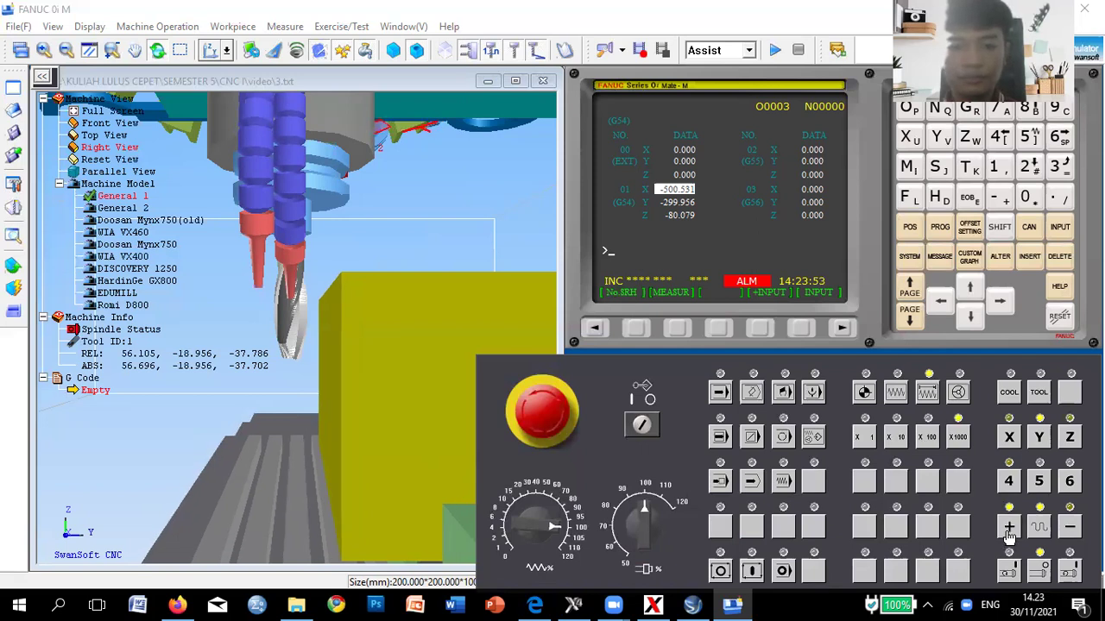
{"action": "left_click", "coordinate": [1008, 528]}
{"action": "scroll", "coordinate": [429, 339], "scroll_direction": "up", "scroll_amount": 3}
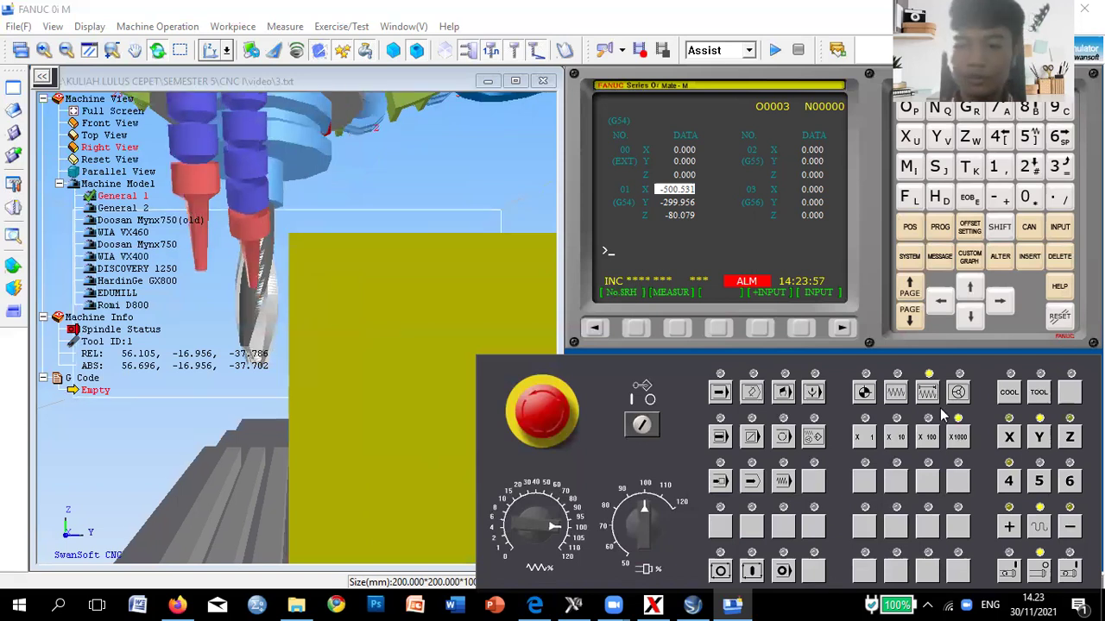
Start the spindle and step the tool toward the stock's front face in X1000 increments to absolute Y -12.956.
{"action": "left_click", "coordinate": [1008, 570]}
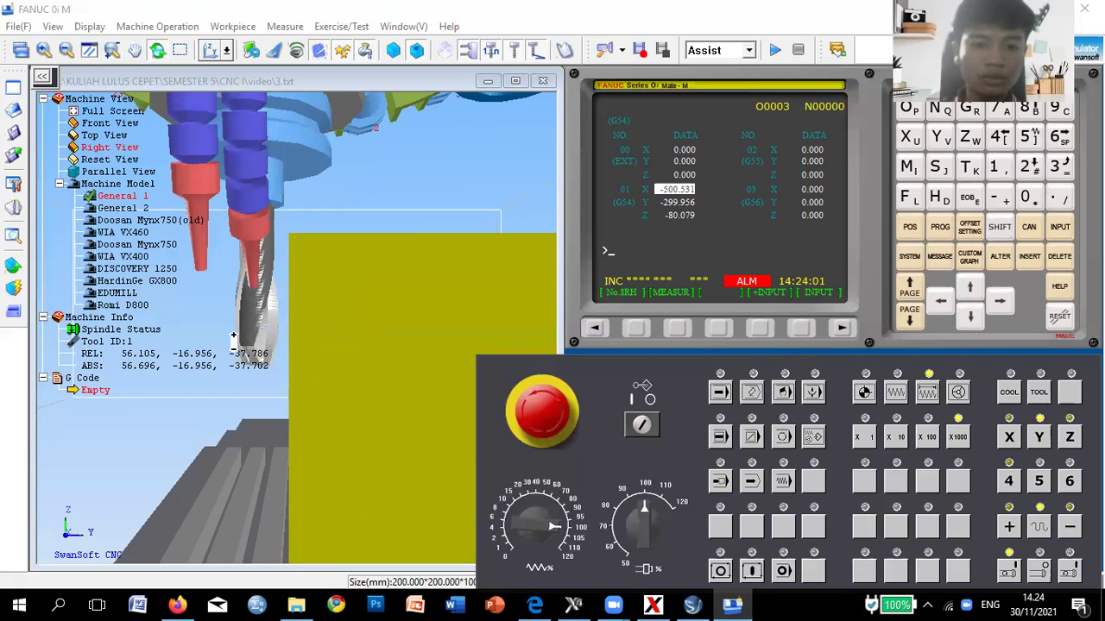
{"action": "scroll", "coordinate": [345, 368], "scroll_direction": "up", "scroll_amount": 1}
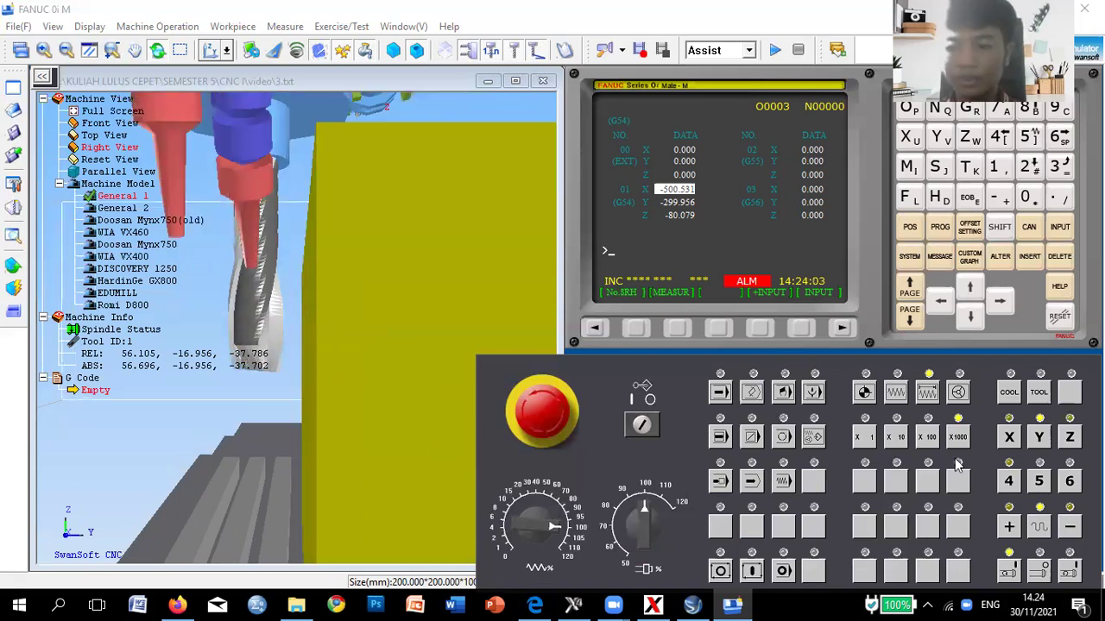
{"action": "left_click", "coordinate": [1009, 530]}
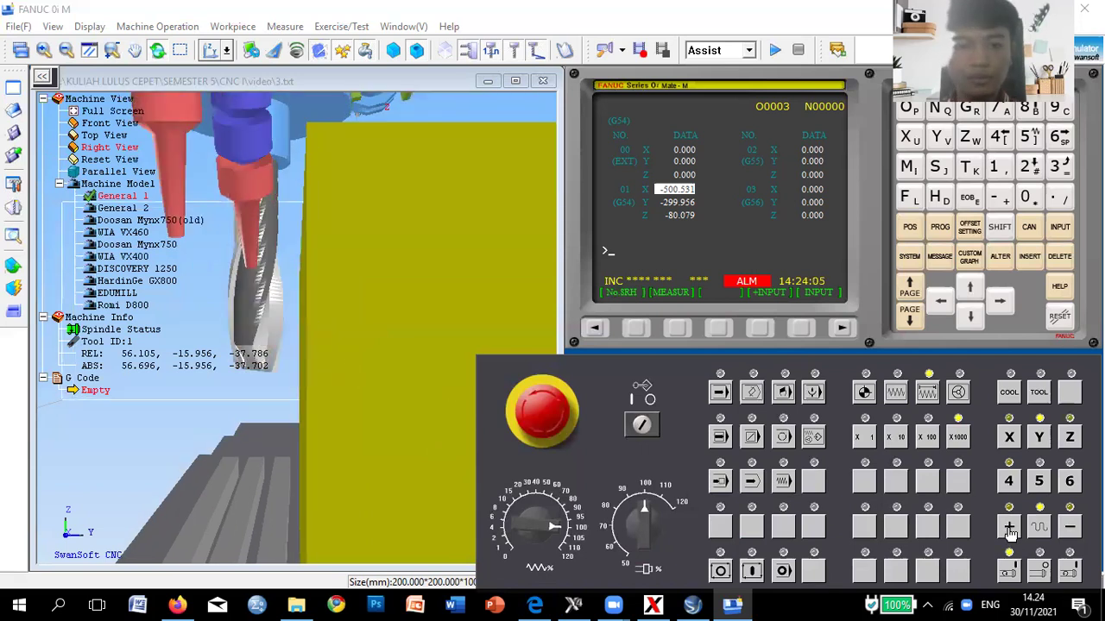
{"action": "left_click", "coordinate": [1009, 530]}
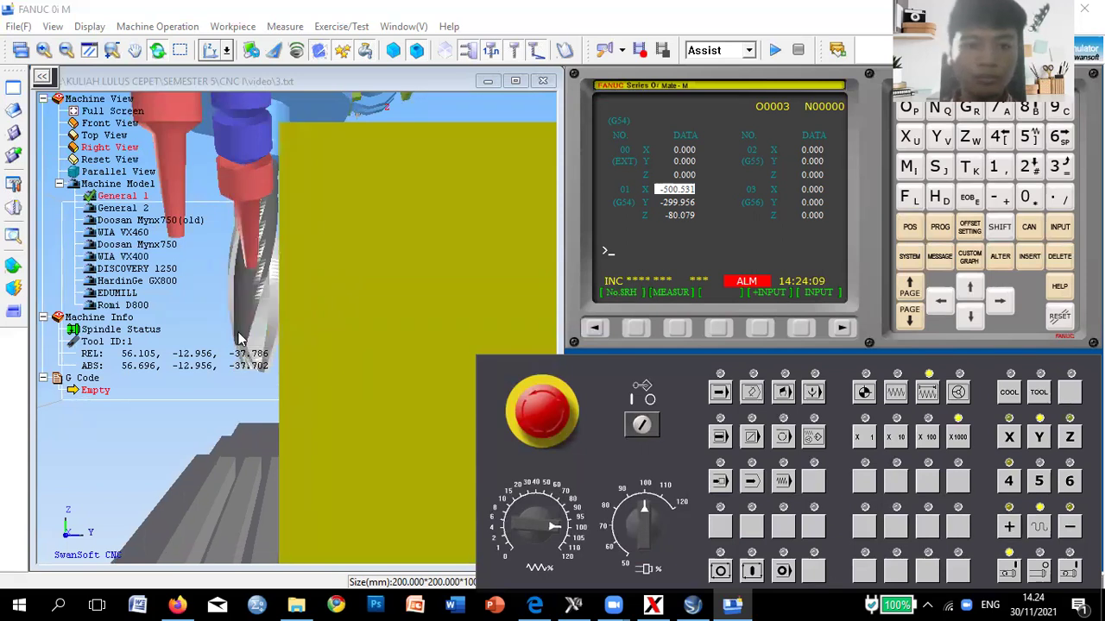
{"action": "scroll", "coordinate": [240, 335], "scroll_direction": "up", "scroll_amount": 1}
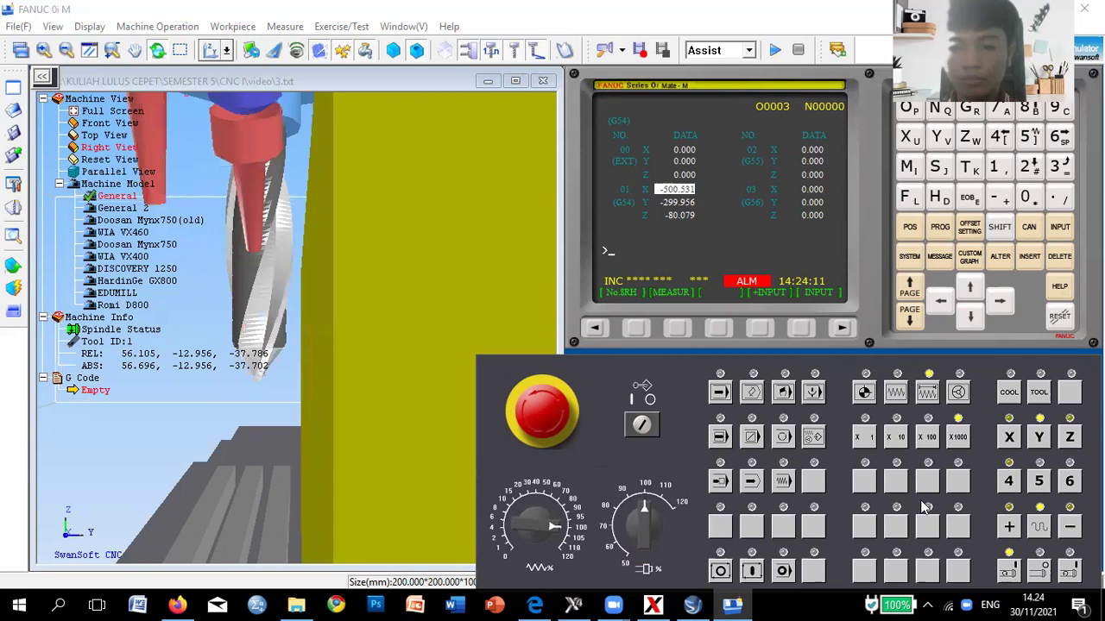
Change the increment to X100 and step the tool in positive Y toward the stock's front face to absolute Y -11.556.
{"action": "left_click", "coordinate": [926, 439]}
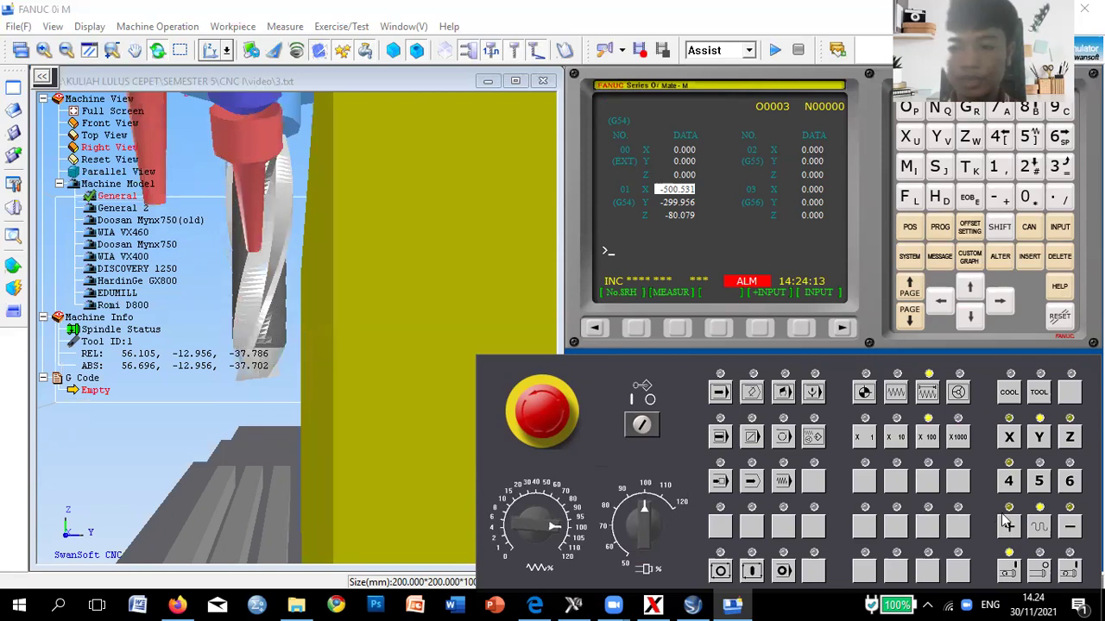
{"action": "left_click", "coordinate": [1009, 527]}
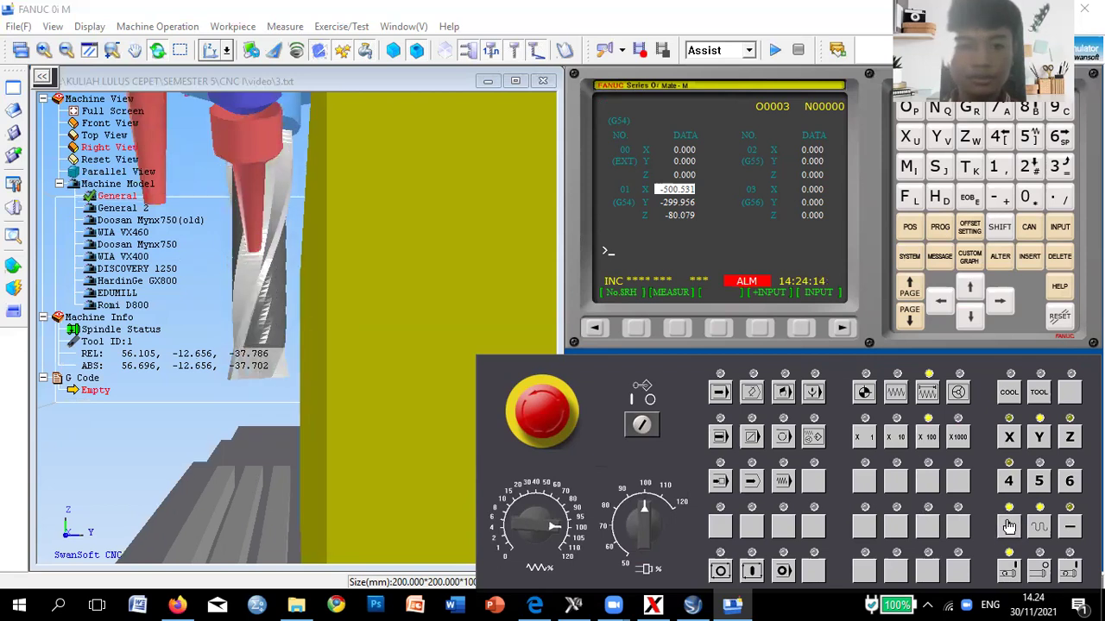
{"action": "left_click", "coordinate": [1009, 527]}
{"action": "left_click", "coordinate": [1009, 526]}
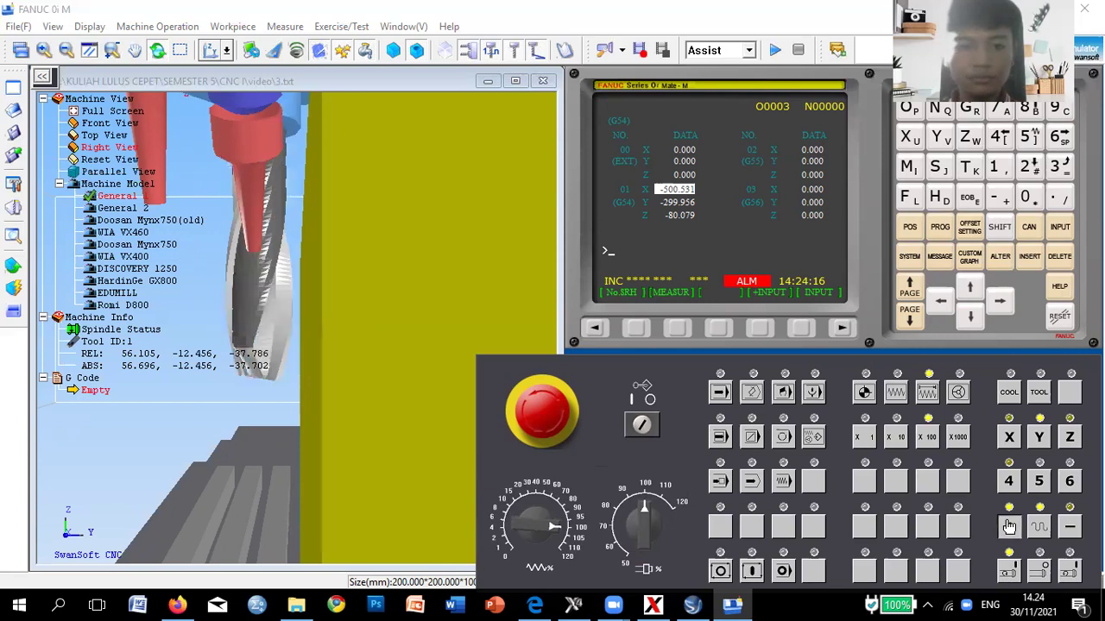
{"action": "left_click", "coordinate": [1009, 526]}
{"action": "left_click", "coordinate": [1009, 527]}
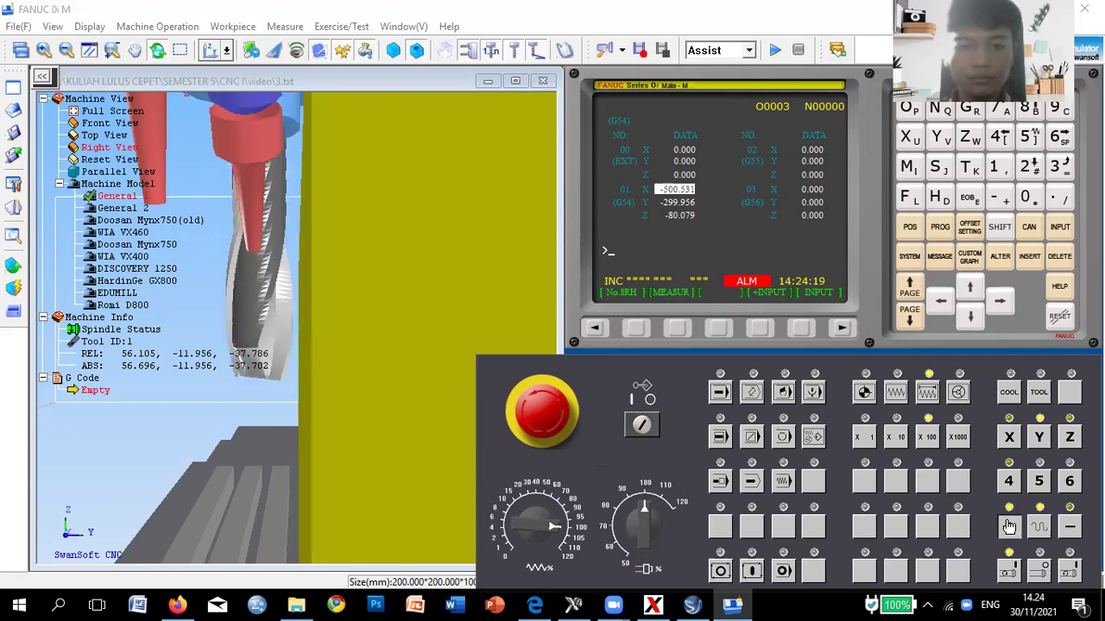
{"action": "left_click", "coordinate": [1009, 527]}
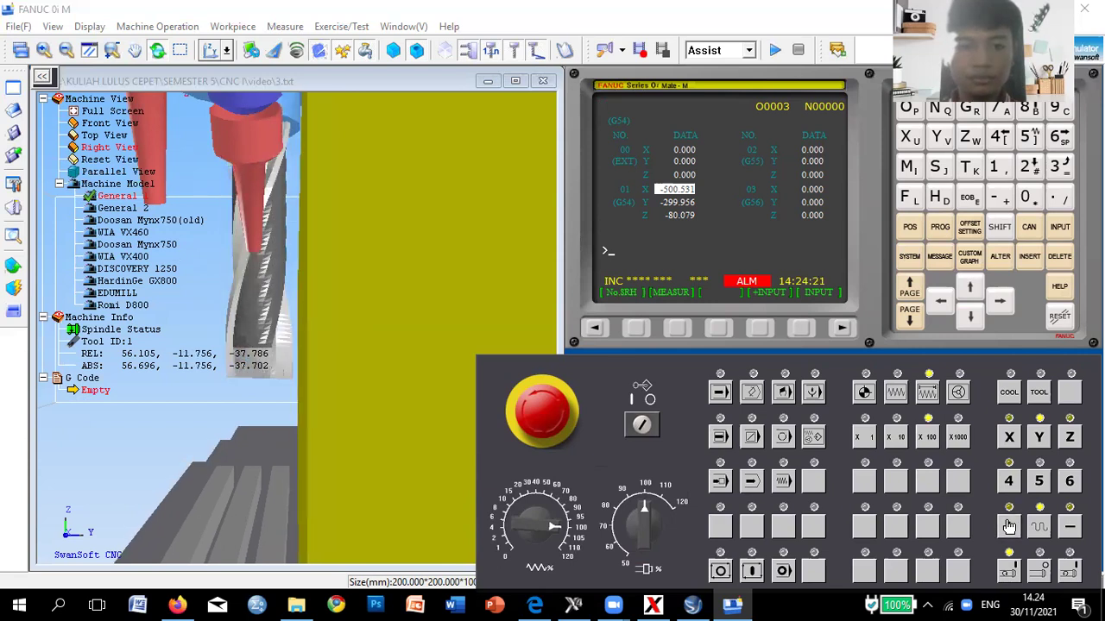
{"action": "left_click", "coordinate": [1009, 527]}
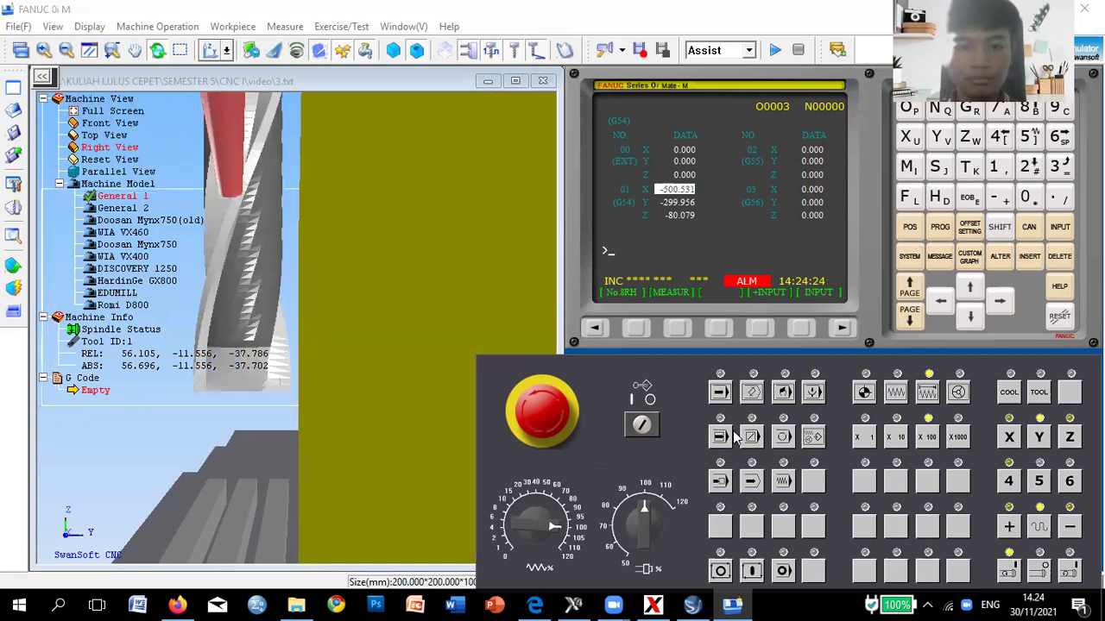
Step the tool further in positive Y in X100 increments to absolute Y -10.856.
{"action": "left_click", "coordinate": [1008, 526]}
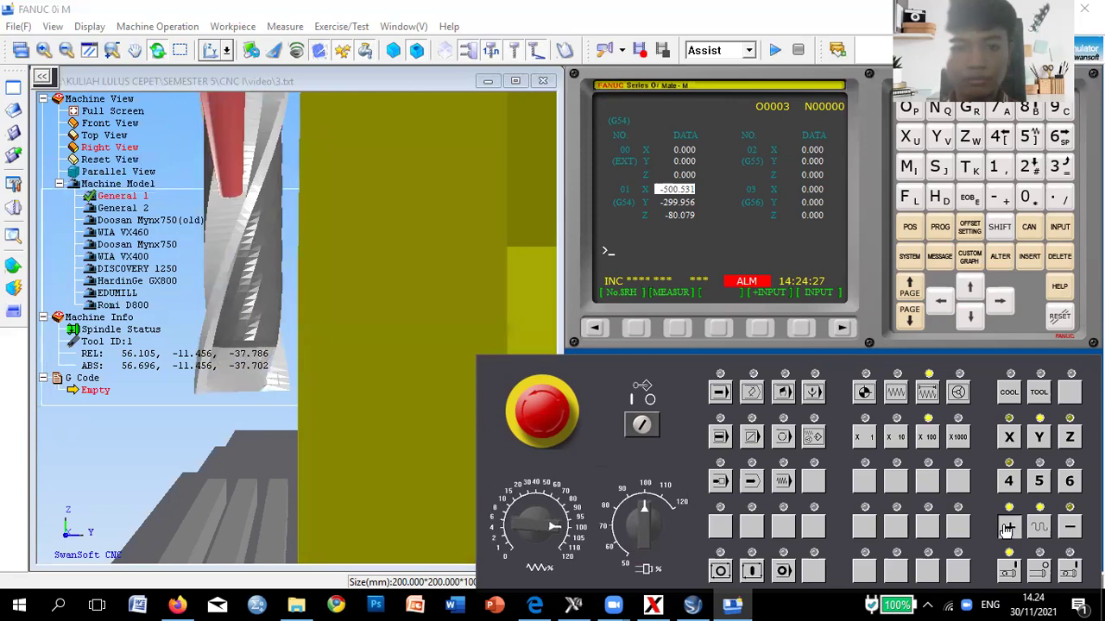
{"action": "left_click", "coordinate": [1007, 526]}
{"action": "left_click", "coordinate": [1005, 527]}
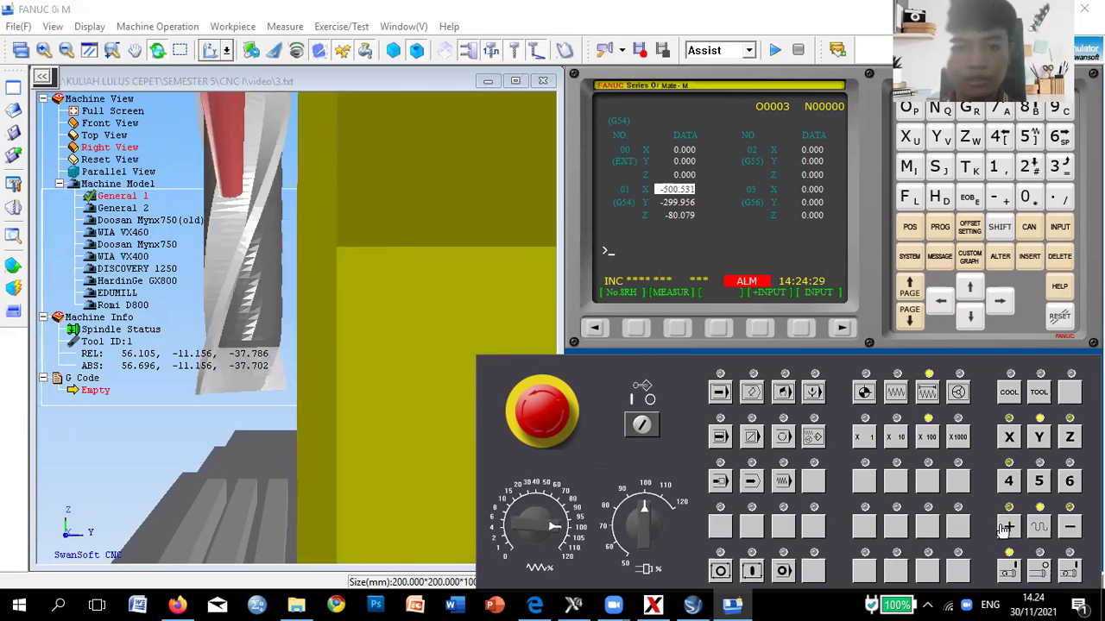
{"action": "left_click", "coordinate": [1005, 526]}
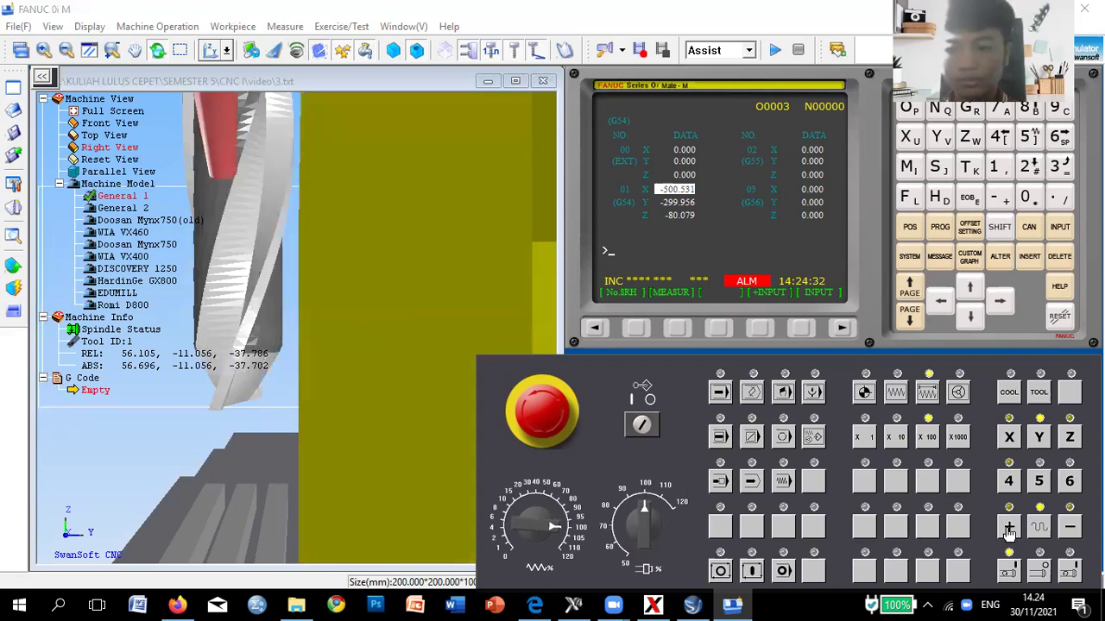
{"action": "left_click", "coordinate": [1005, 527]}
{"action": "left_click", "coordinate": [1006, 529]}
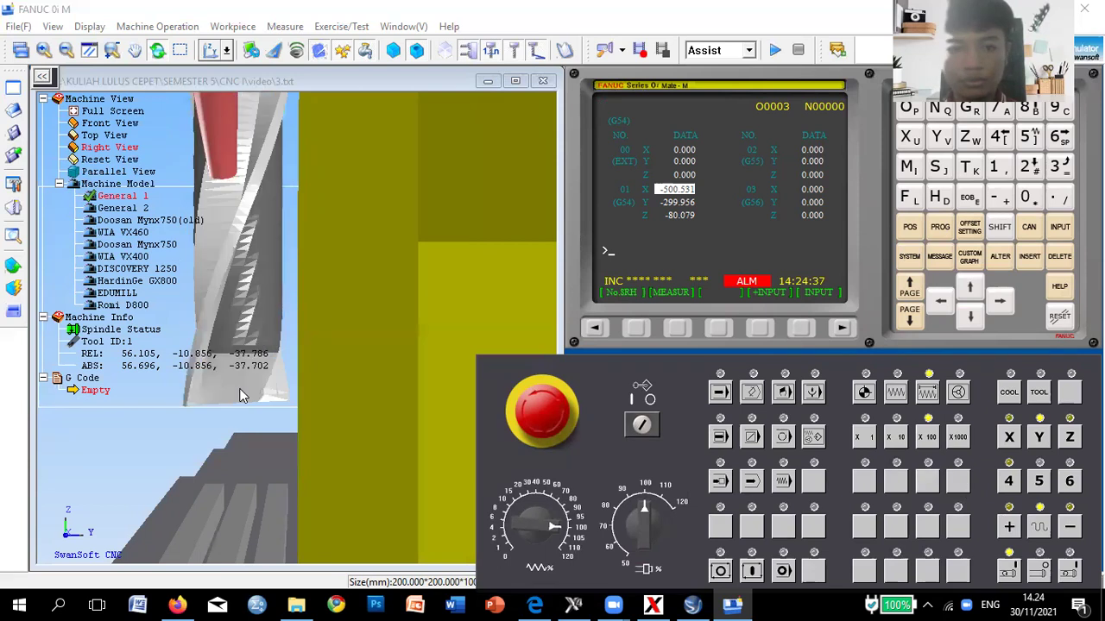
Inspect the gap between tool and stock, and step the tool in positive Y at X100 to absolute Y -10.556.
{"action": "left_click_drag", "start_coordinate": [311, 354], "coordinate": [169, 330]}
{"action": "scroll", "coordinate": [257, 334], "scroll_direction": "up", "scroll_amount": 3}
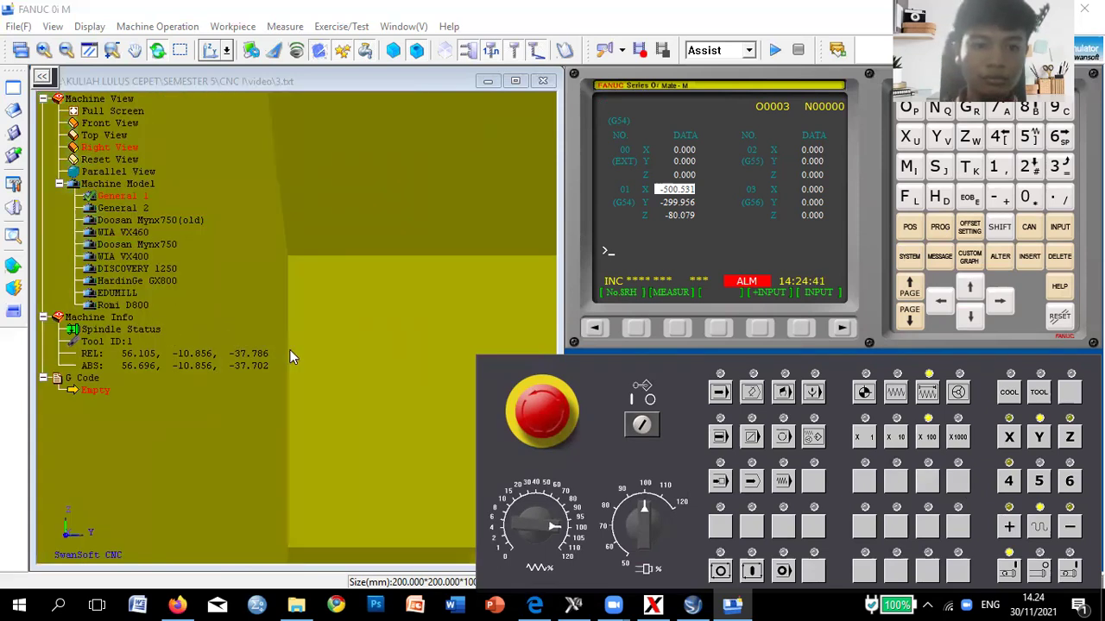
{"action": "scroll", "coordinate": [290, 349], "scroll_direction": "down", "scroll_amount": 2}
{"action": "scroll", "coordinate": [276, 328], "scroll_direction": "down", "scroll_amount": 1}
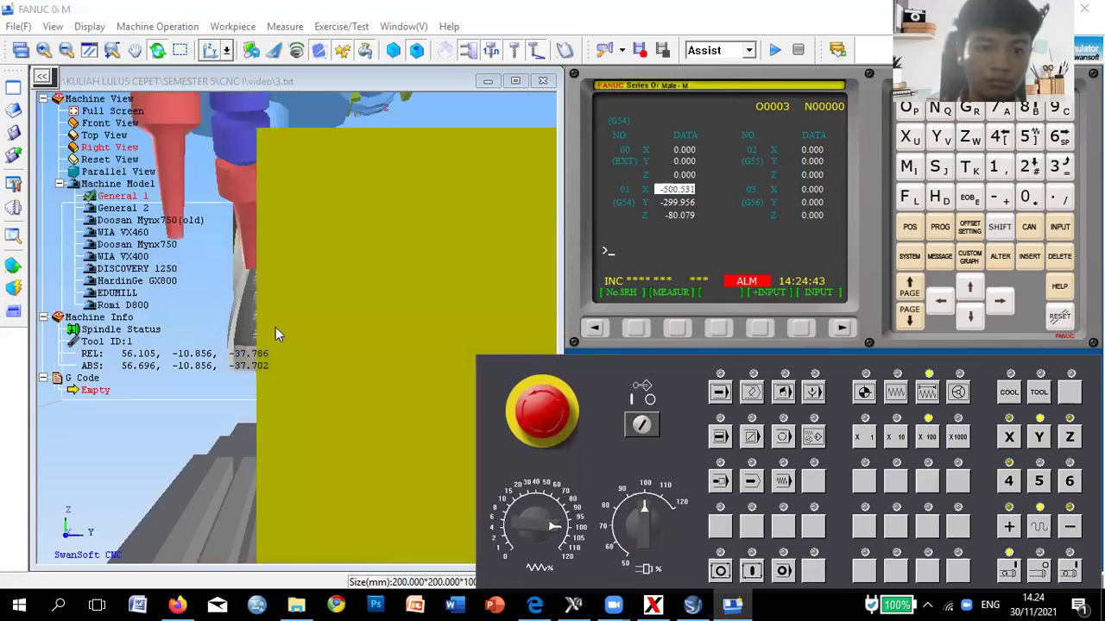
{"action": "scroll", "coordinate": [264, 324], "scroll_direction": "down", "scroll_amount": 1}
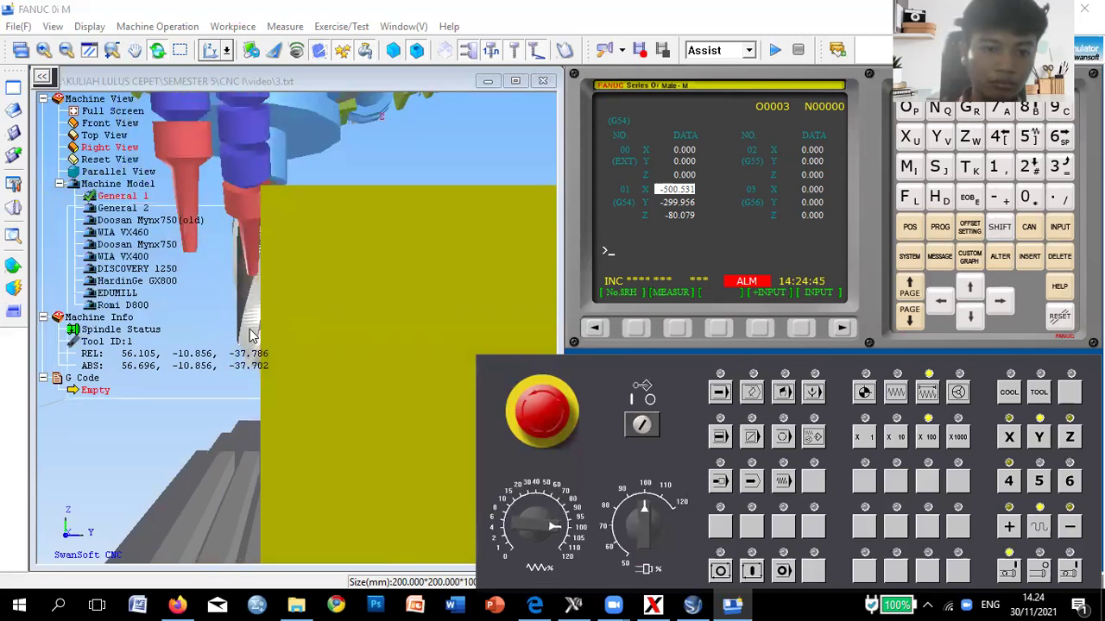
{"action": "scroll", "coordinate": [256, 321], "scroll_direction": "up", "scroll_amount": 1}
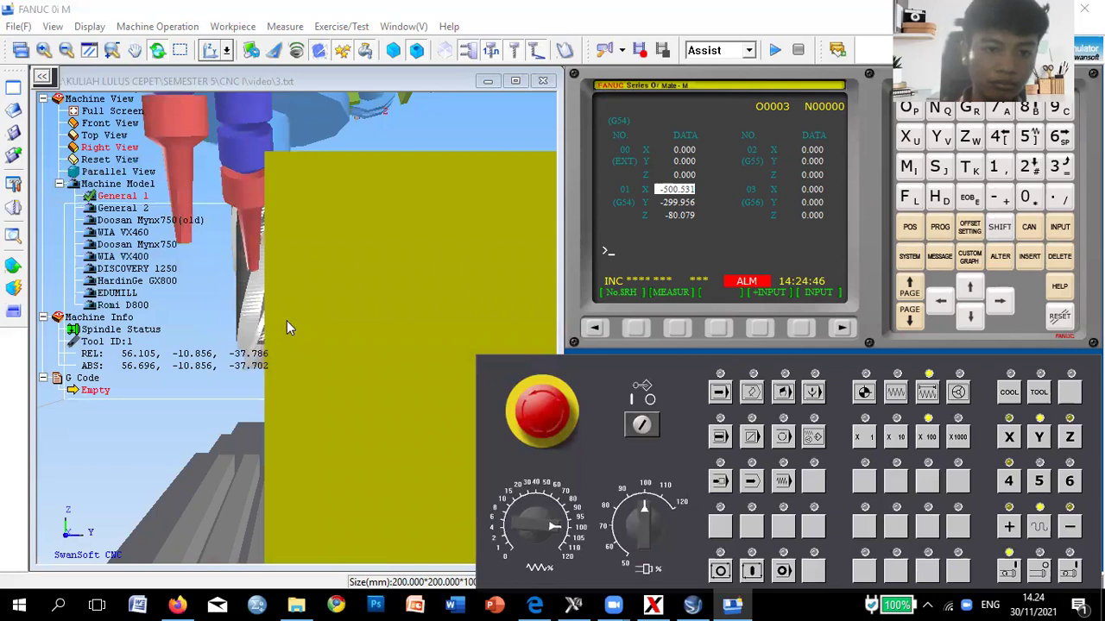
{"action": "scroll", "coordinate": [343, 352], "scroll_direction": "up", "scroll_amount": 1}
{"action": "scroll", "coordinate": [342, 352], "scroll_direction": "up", "scroll_amount": 1}
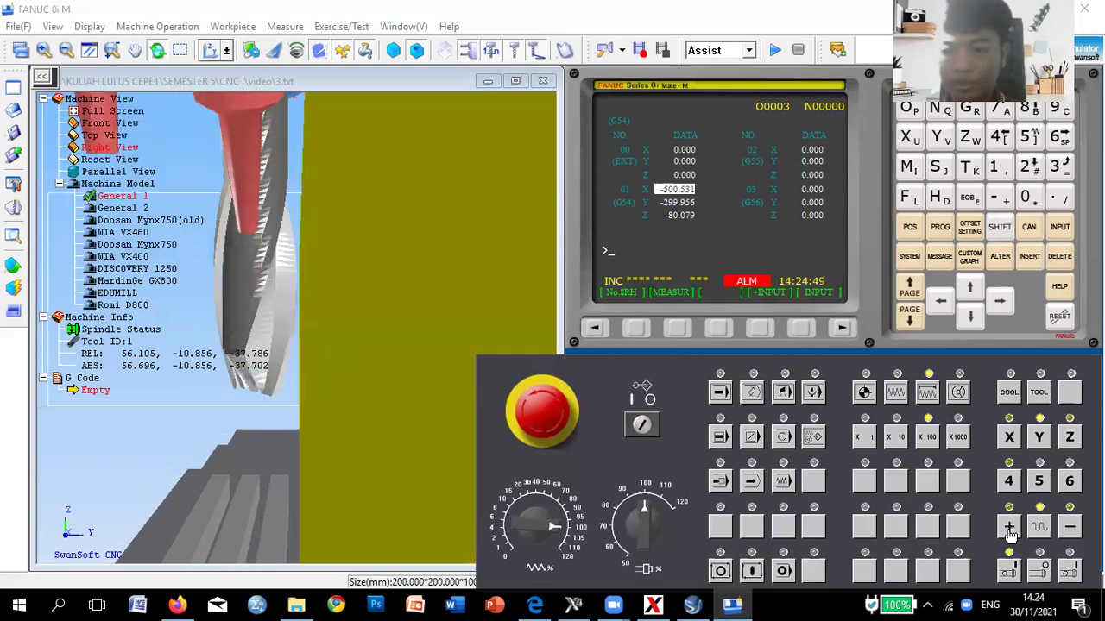
{"action": "left_click", "coordinate": [1008, 529]}
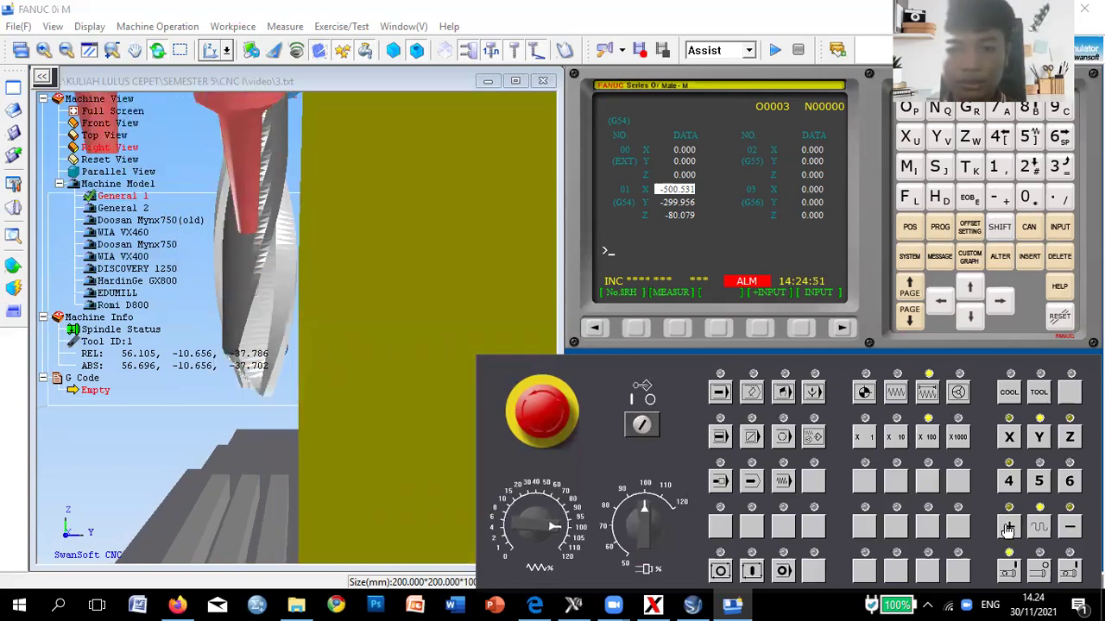
{"action": "left_click", "coordinate": [1008, 528]}
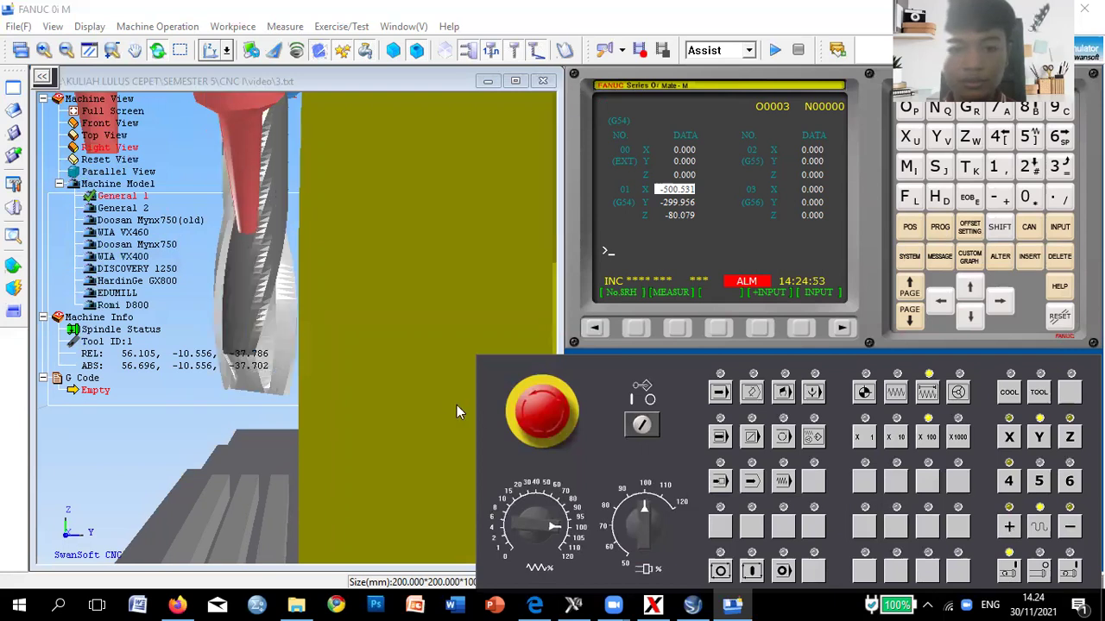
Reduce the increment to X10 and step the tool in positive Y toward the stock to absolute Y -10.356.
{"action": "scroll", "coordinate": [444, 405], "scroll_direction": "up", "scroll_amount": 1}
{"action": "scroll", "coordinate": [472, 414], "scroll_direction": "down", "scroll_amount": 1}
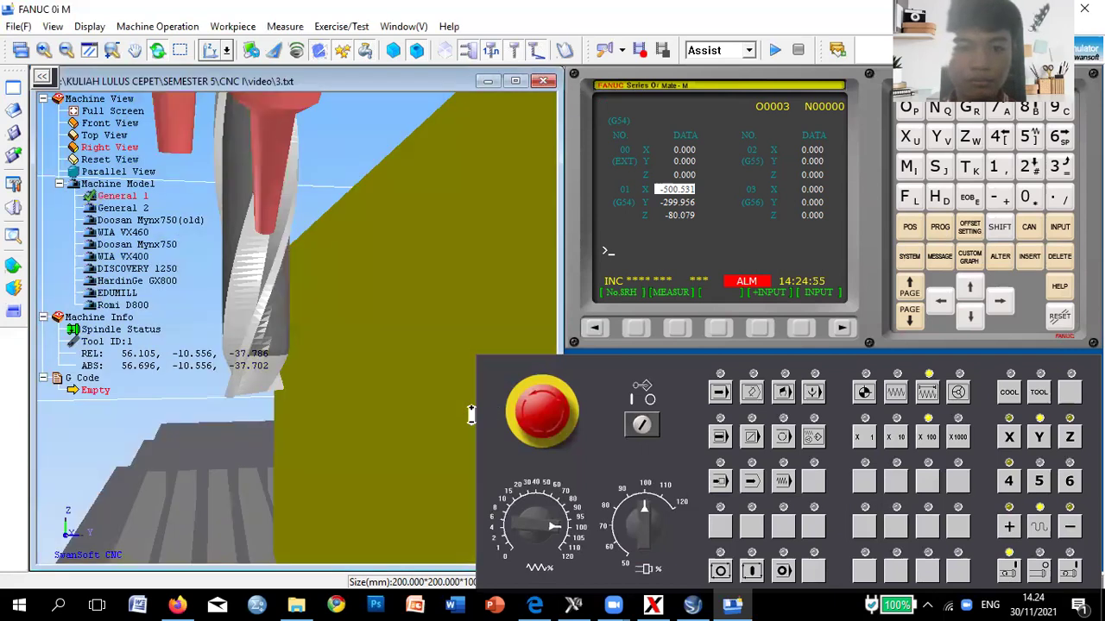
{"action": "scroll", "coordinate": [460, 421], "scroll_direction": "up", "scroll_amount": 1}
{"action": "scroll", "coordinate": [458, 424], "scroll_direction": "up", "scroll_amount": 1}
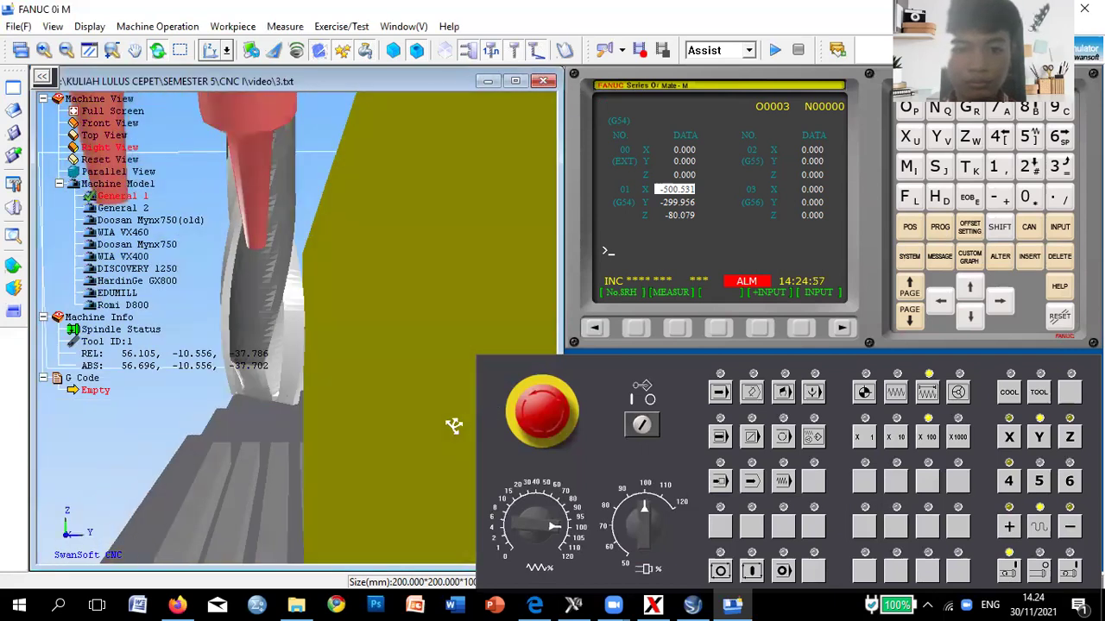
{"action": "scroll", "coordinate": [455, 425], "scroll_direction": "up", "scroll_amount": 1}
{"action": "scroll", "coordinate": [455, 432], "scroll_direction": "down", "scroll_amount": 1}
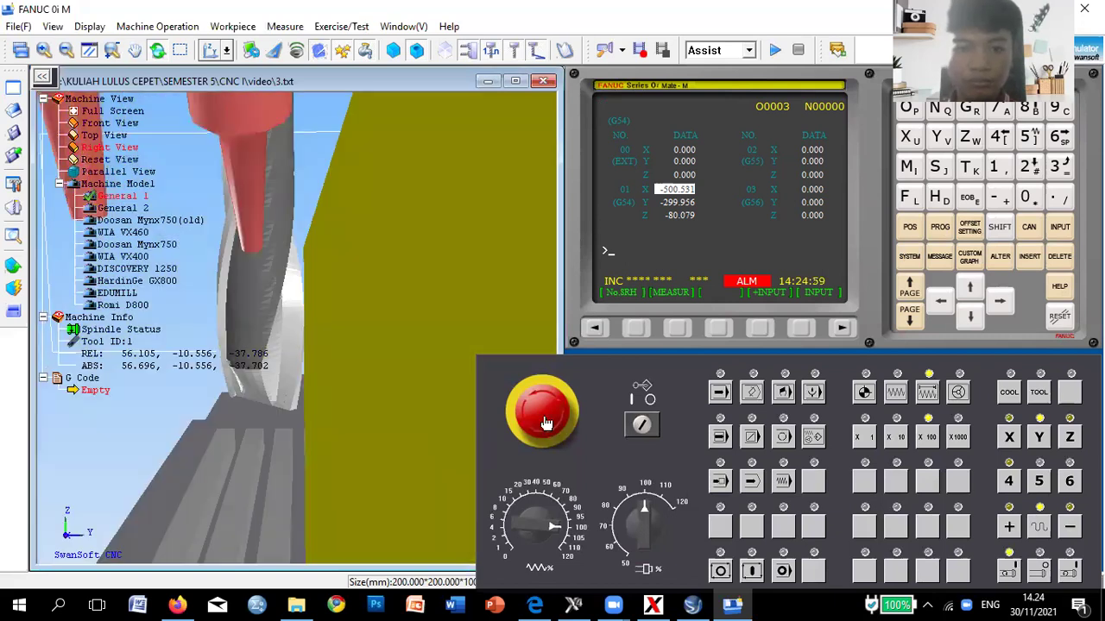
{"action": "left_click", "coordinate": [897, 437]}
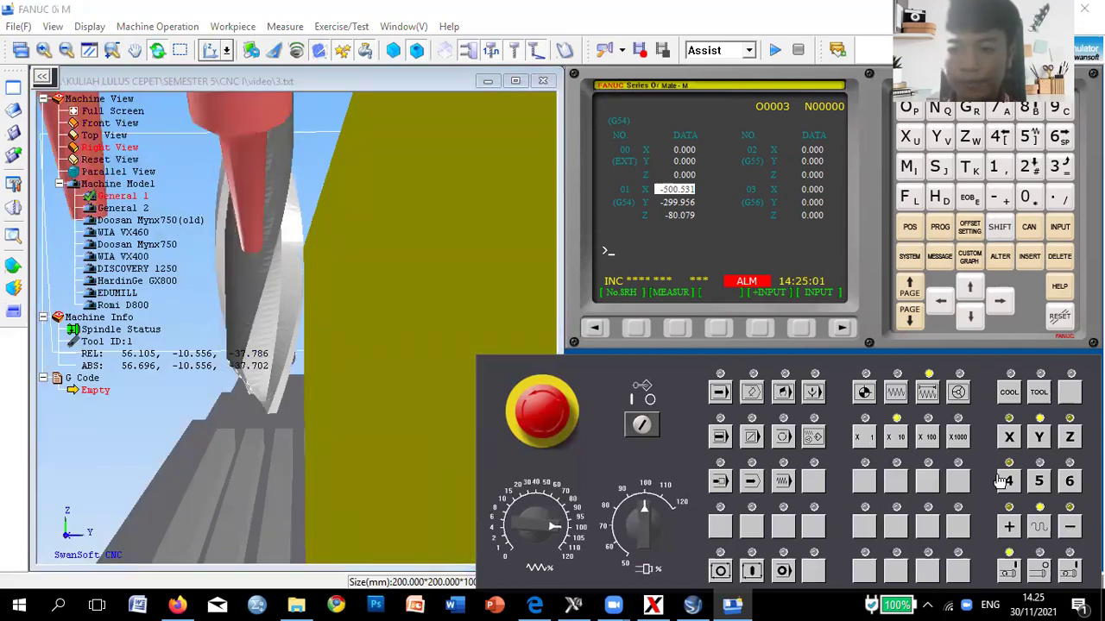
{"action": "left_click", "coordinate": [1011, 530]}
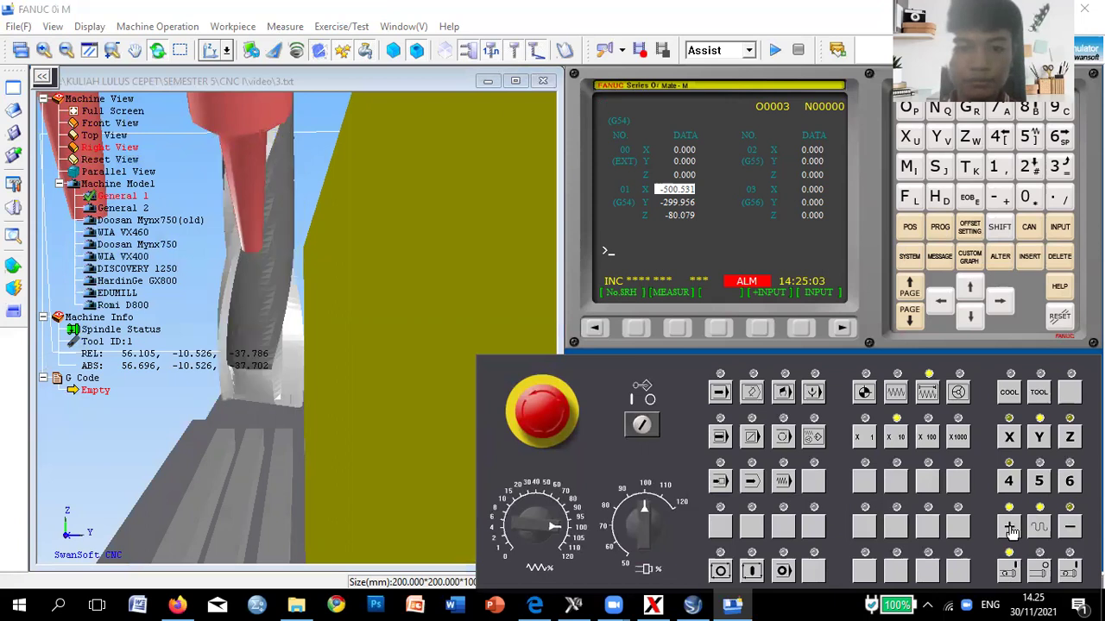
{"action": "left_click", "coordinate": [1011, 530]}
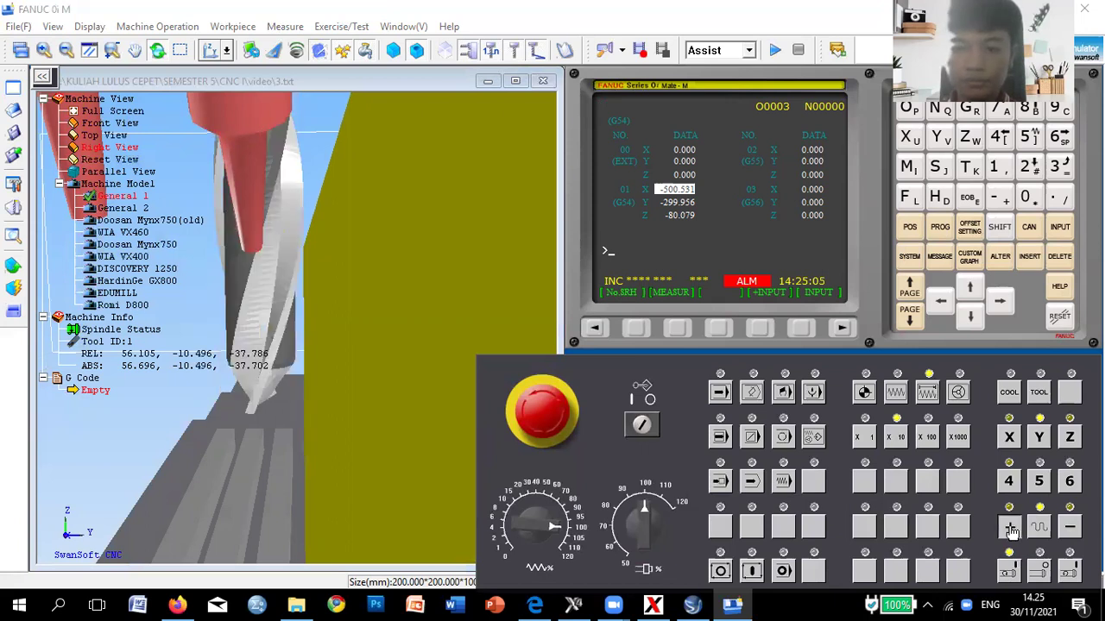
{"action": "left_click", "coordinate": [1011, 530]}
{"action": "left_click", "coordinate": [1011, 530]}
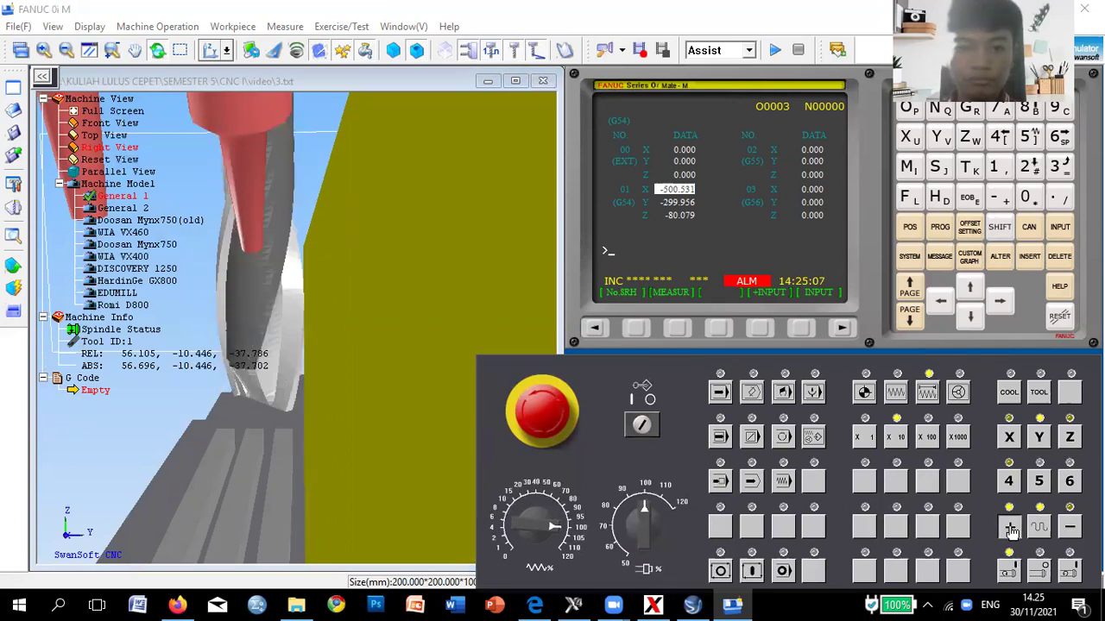
{"action": "left_click", "coordinate": [1010, 530]}
{"action": "left_click", "coordinate": [1011, 530]}
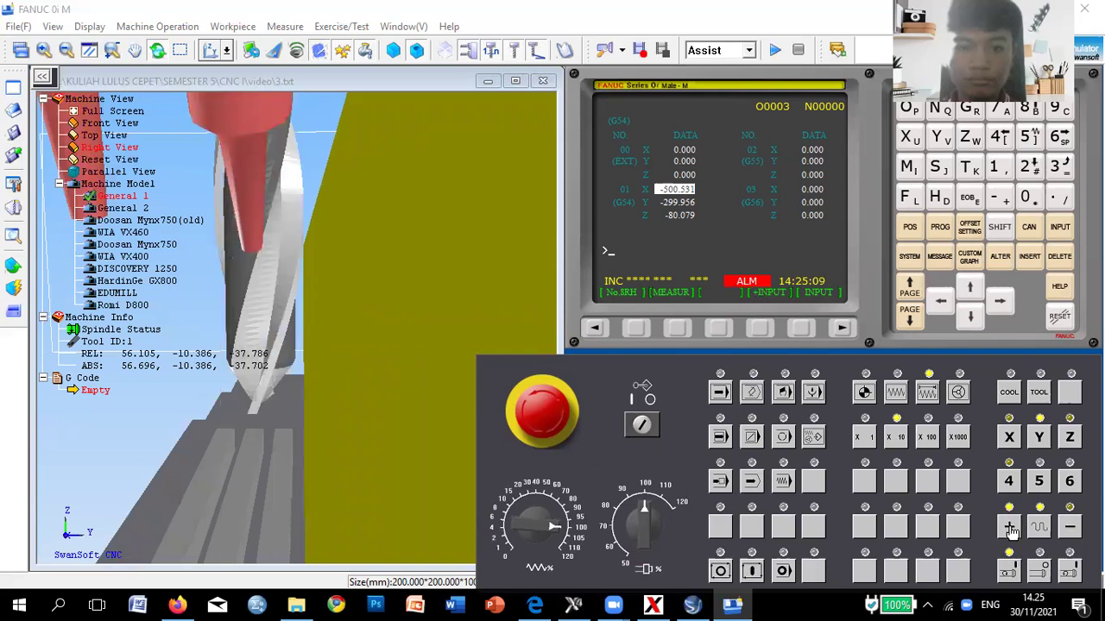
Set the machine display to the right view and step the tool in positive Y at X10 to absolute Y -10.226.
{"action": "scroll", "coordinate": [369, 363], "scroll_direction": "up", "scroll_amount": 5}
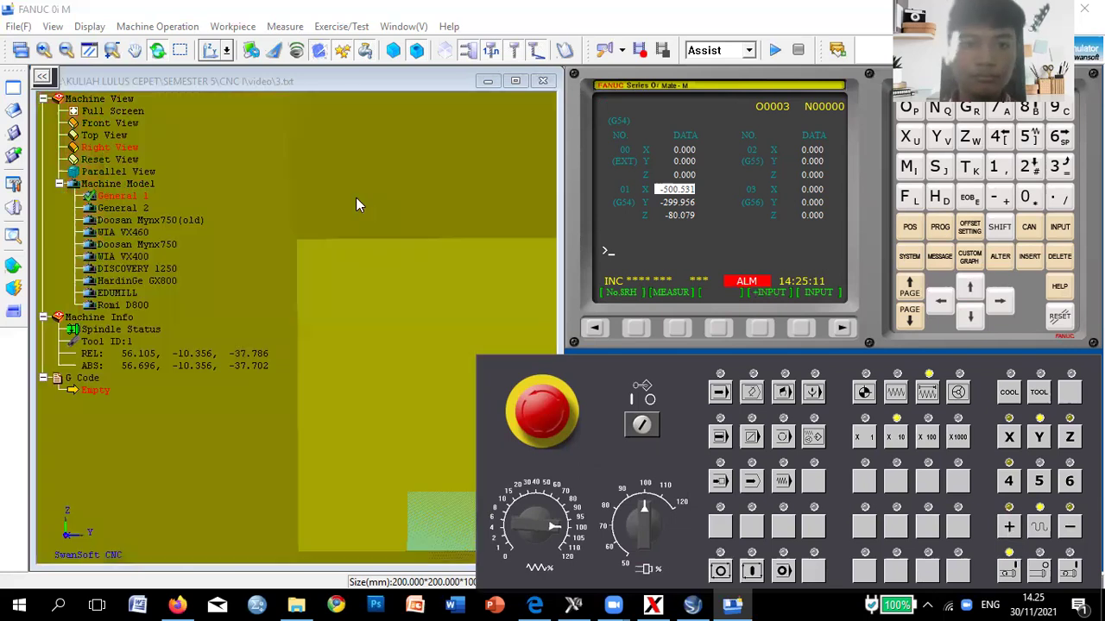
{"action": "left_click", "coordinate": [218, 51]}
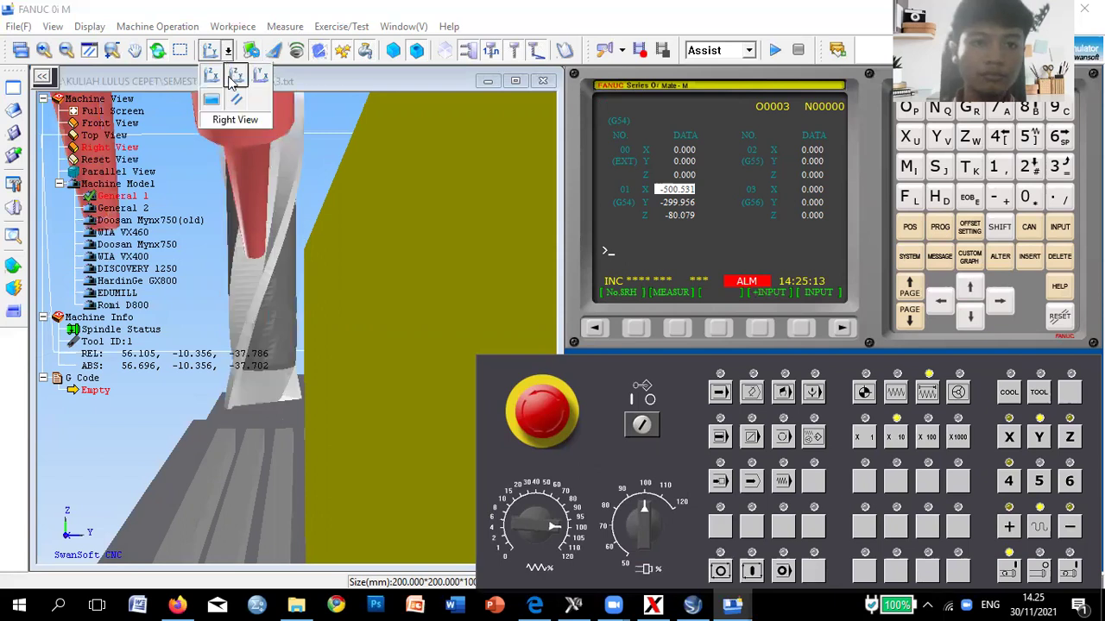
{"action": "left_click", "coordinate": [235, 94]}
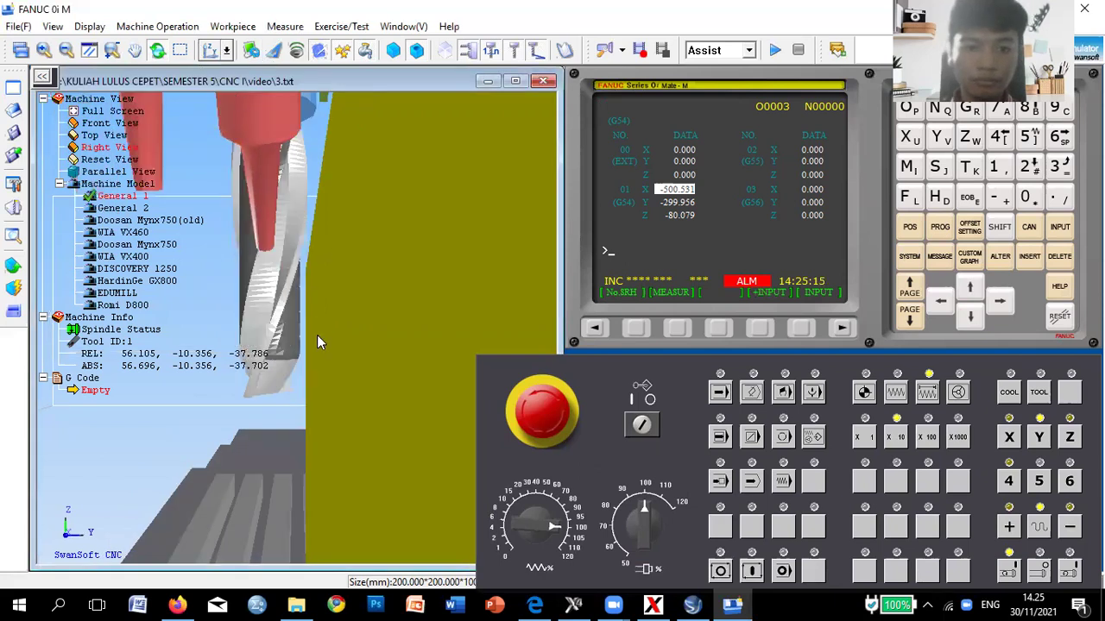
{"action": "left_click", "coordinate": [1007, 527]}
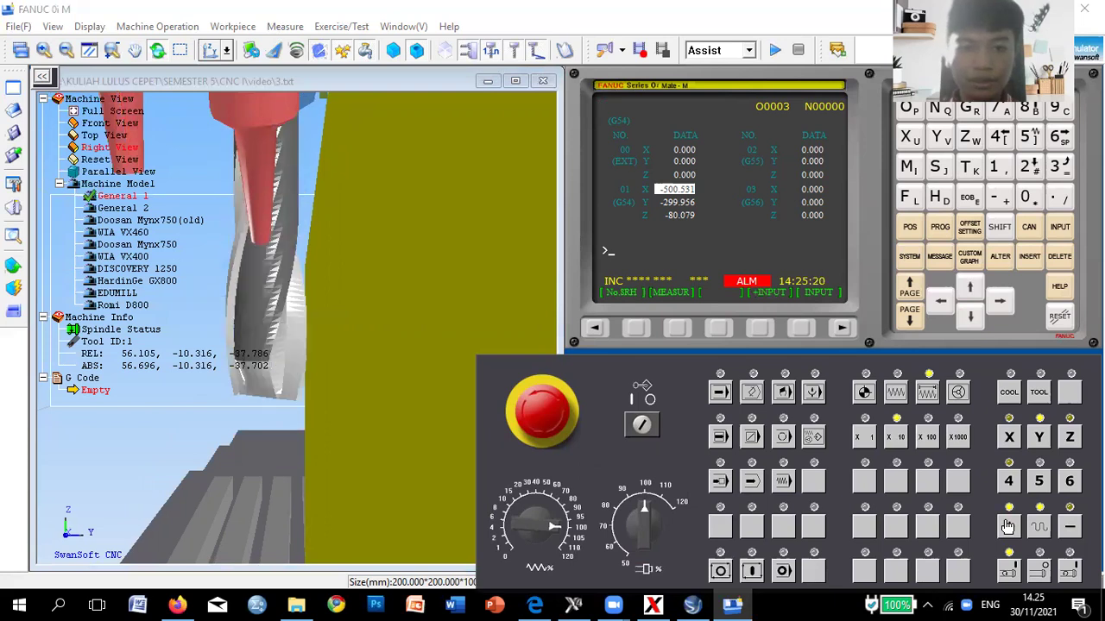
{"action": "left_click", "coordinate": [1007, 527]}
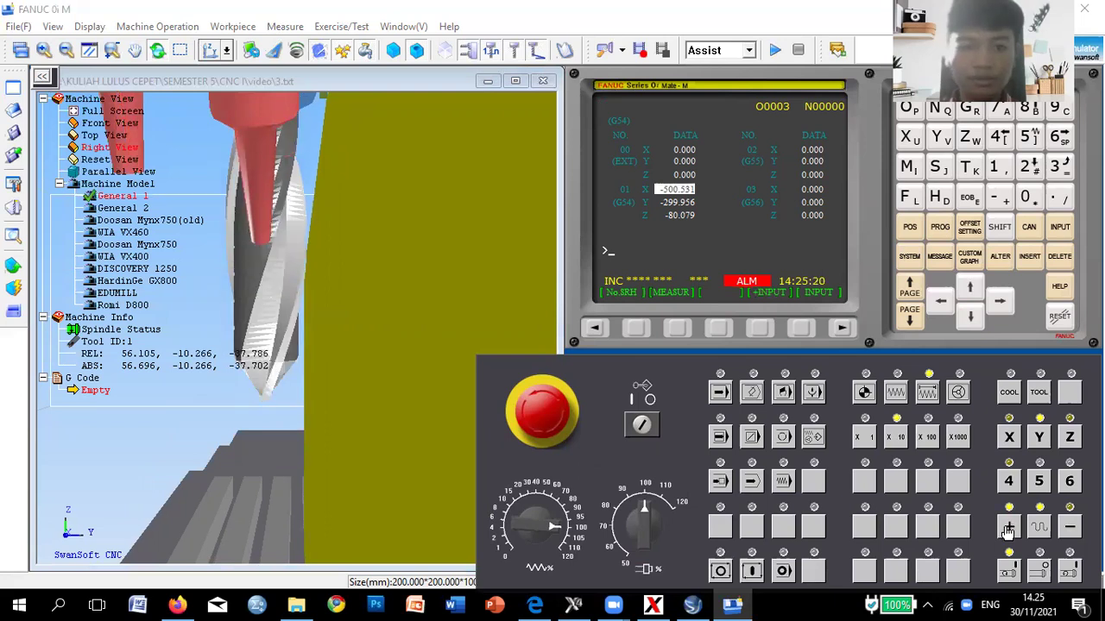
{"action": "left_click", "coordinate": [1008, 526]}
{"action": "left_click", "coordinate": [1007, 527]}
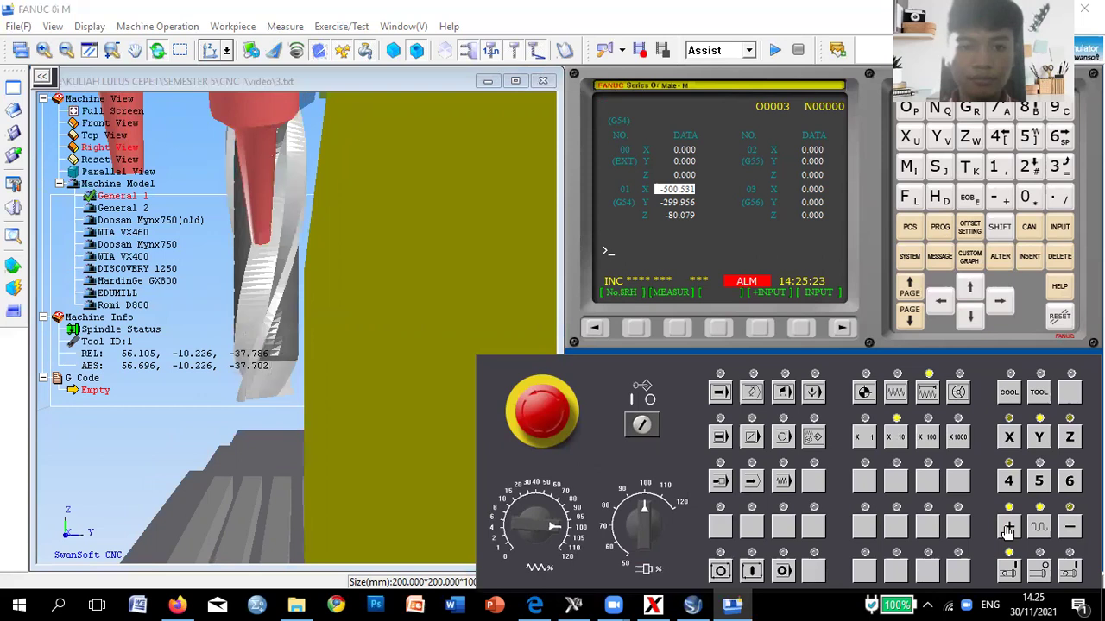
Continue stepping the tool in positive Y in X10 increments up to the stock's front face at absolute Y -9.976.
{"action": "left_click", "coordinate": [1008, 528]}
{"action": "left_click", "coordinate": [1007, 528]}
{"action": "left_click", "coordinate": [1007, 528]}
{"action": "left_click", "coordinate": [1008, 528]}
{"action": "left_click", "coordinate": [1008, 528]}
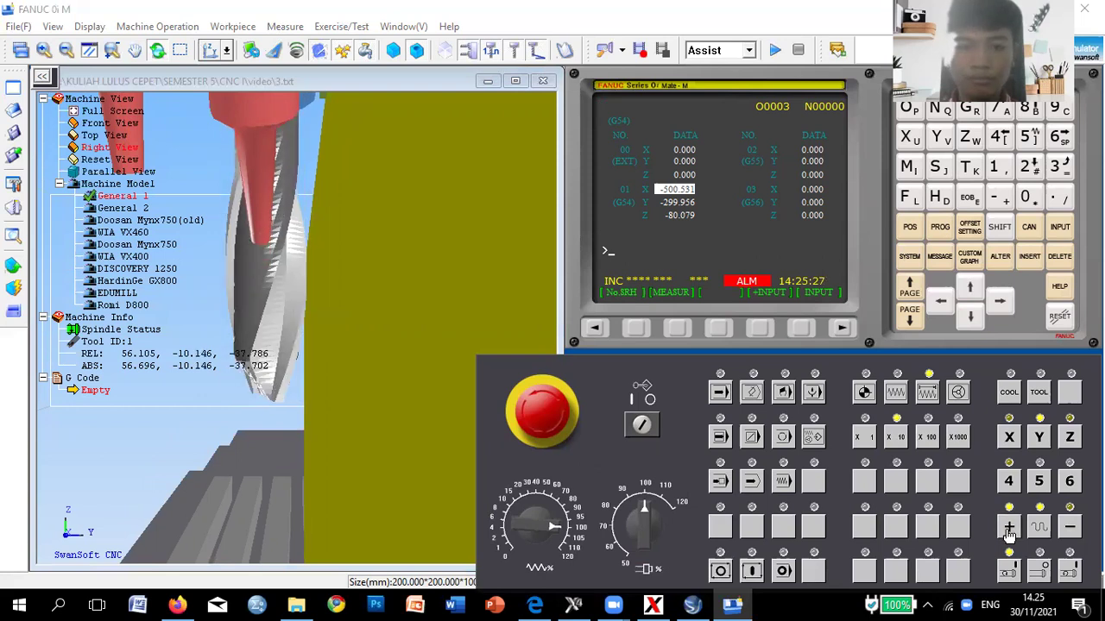
{"action": "left_click", "coordinate": [1008, 529]}
{"action": "left_click", "coordinate": [1007, 529]}
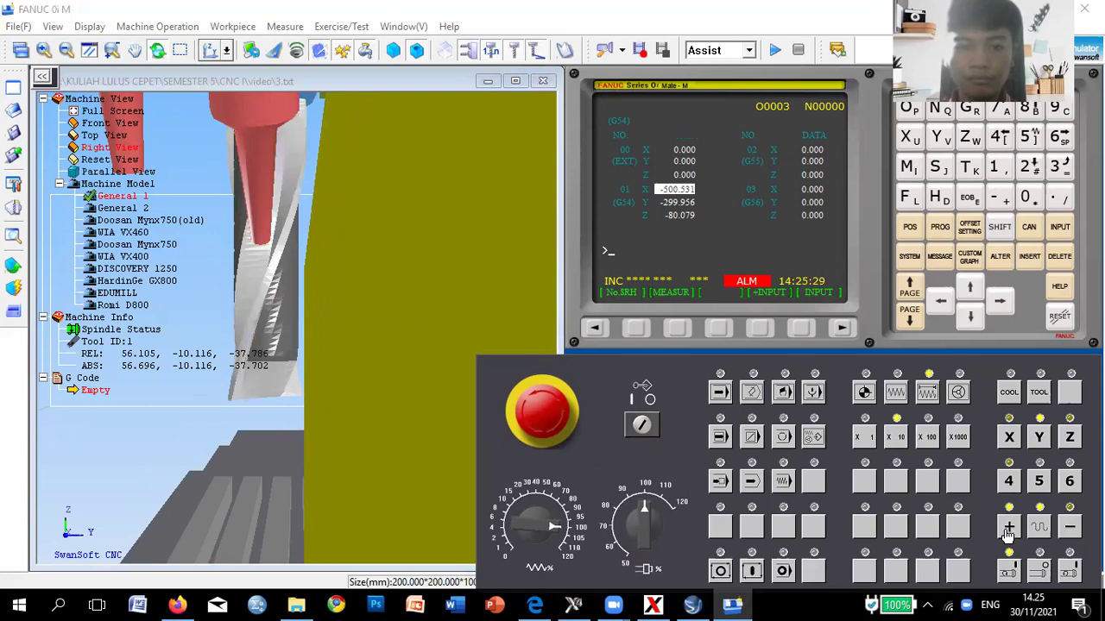
{"action": "left_click", "coordinate": [1008, 528]}
{"action": "left_click", "coordinate": [1005, 527]}
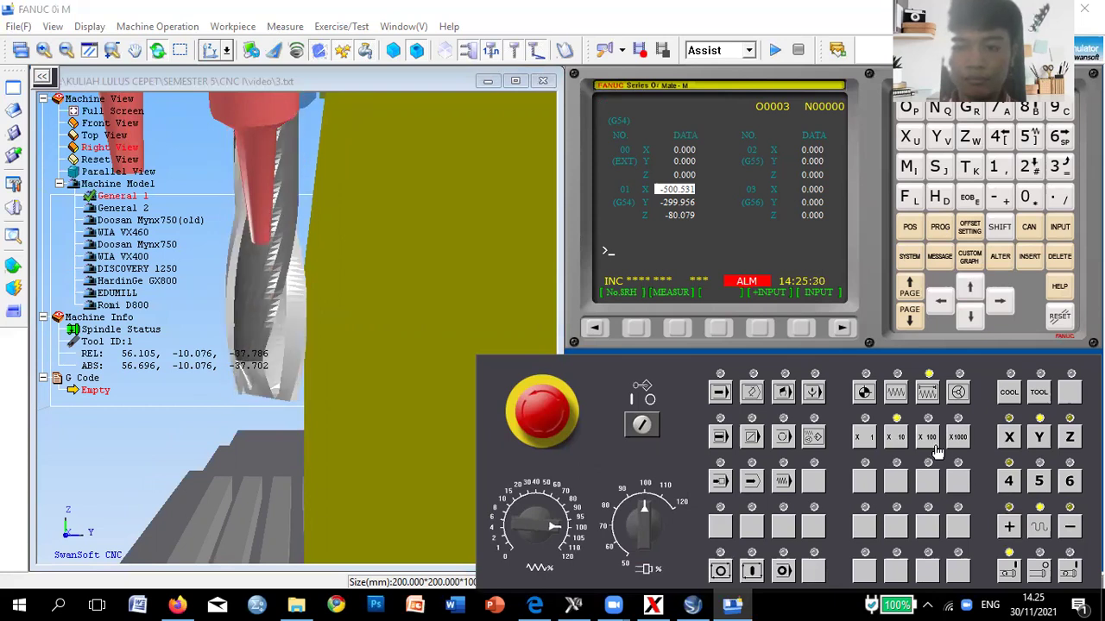
{"action": "left_click", "coordinate": [1001, 527]}
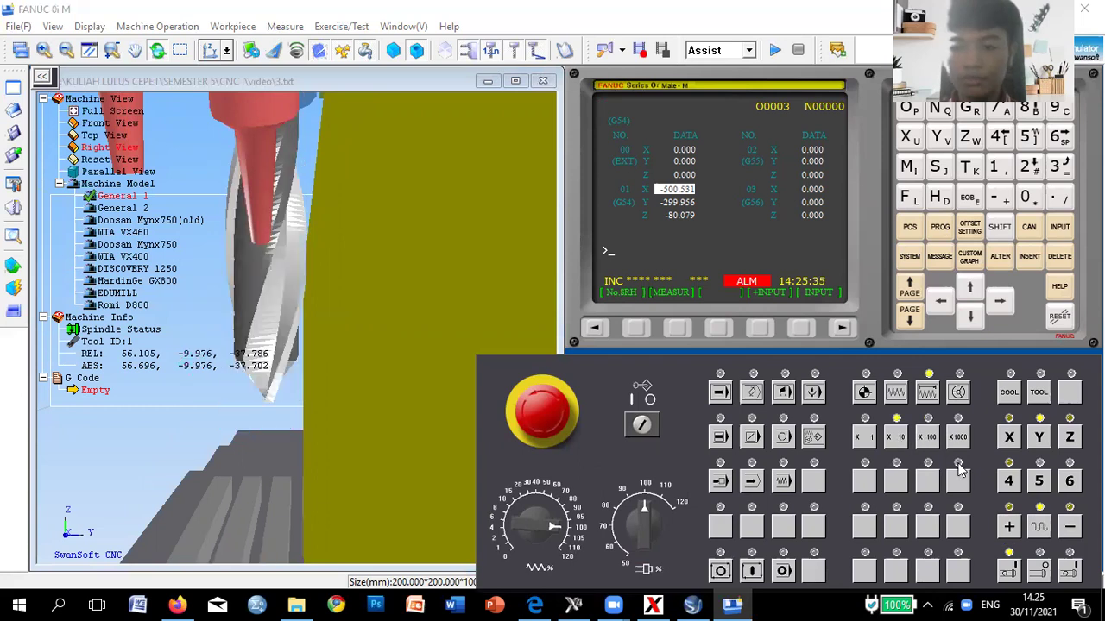
Back the tool off in negative Y to absolute Y -10.036 and measure the G54 Y offset with Y-10.
{"action": "left_click", "coordinate": [1072, 530]}
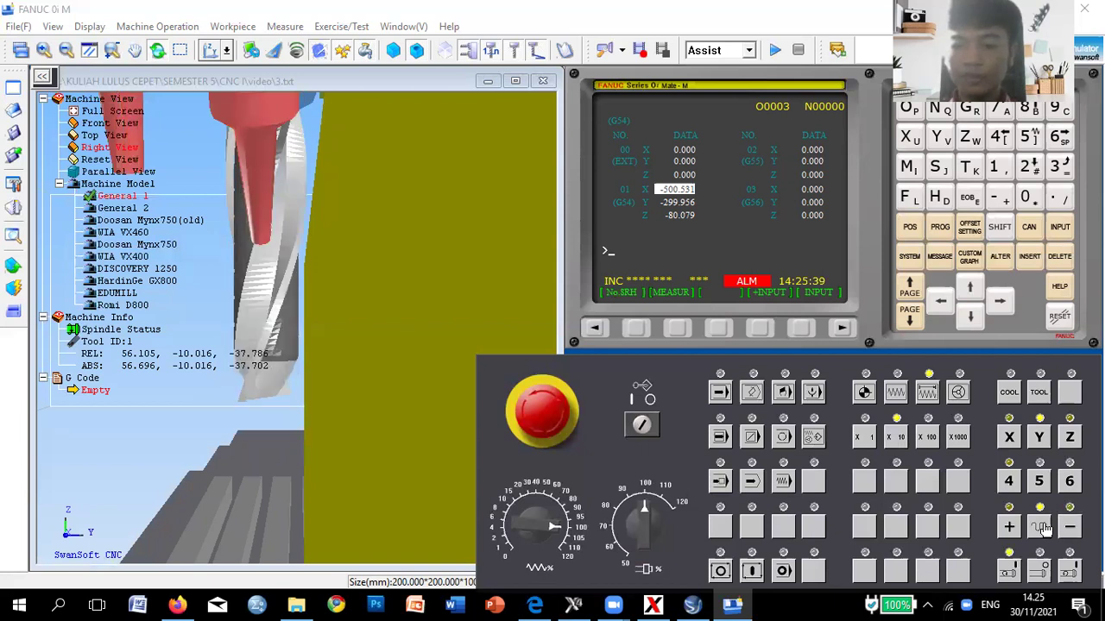
{"action": "left_click", "coordinate": [1070, 530]}
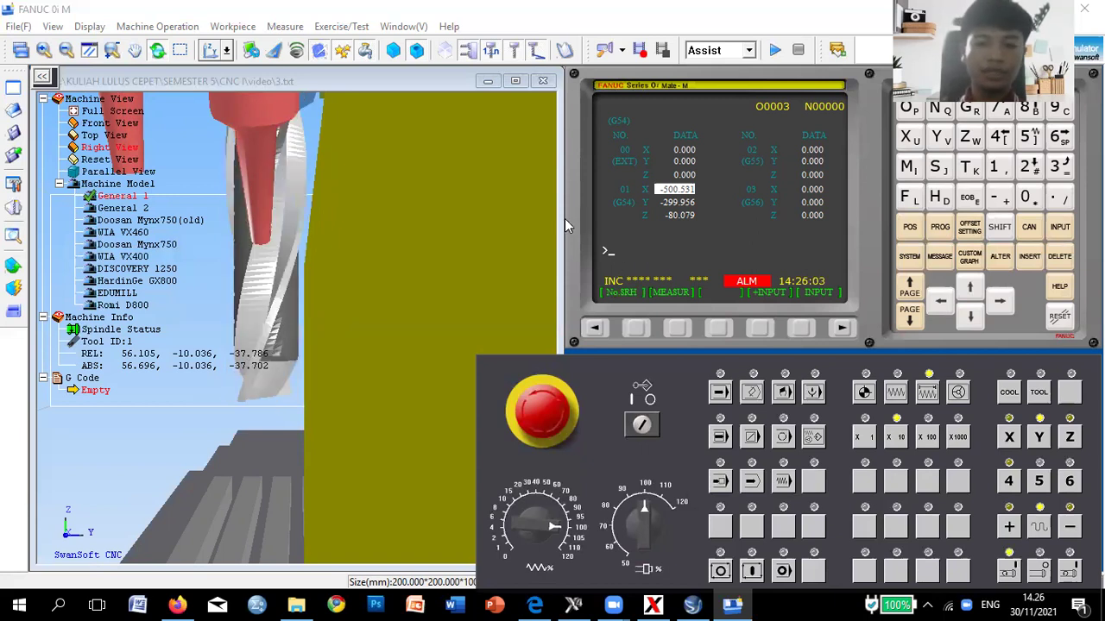
{"action": "type", "text": "Y"}
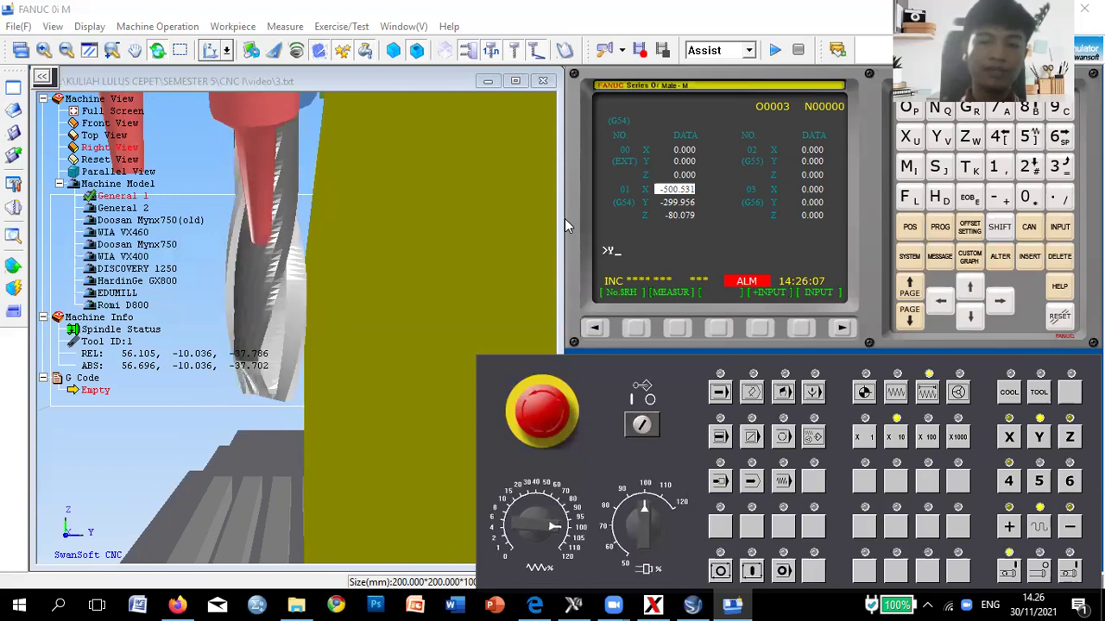
{"action": "type", "text": "-"}
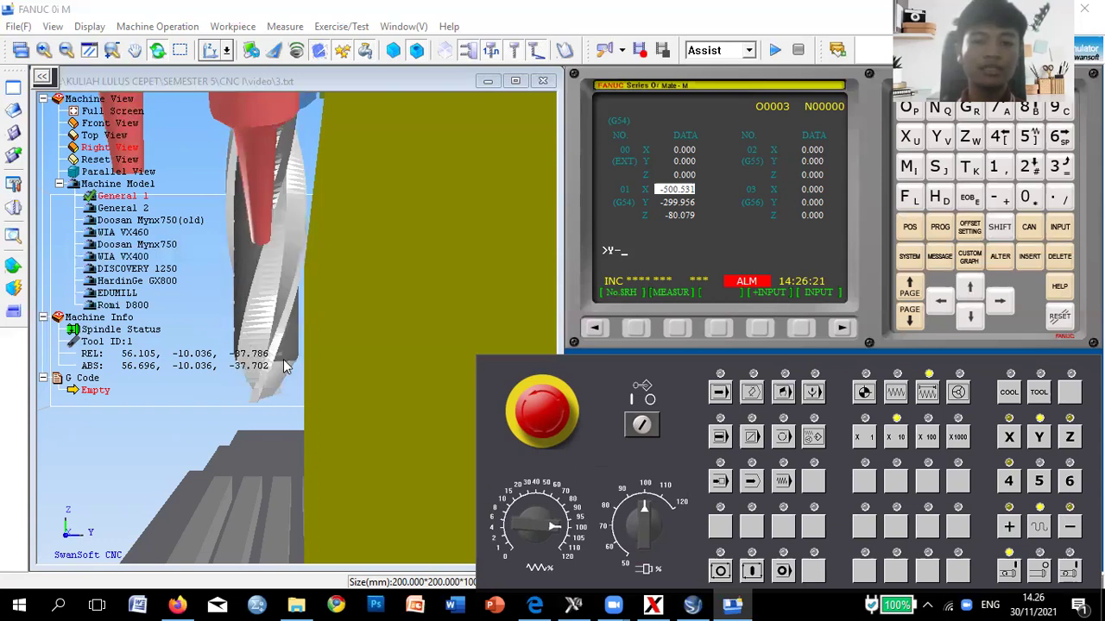
{"action": "type", "text": "10"}
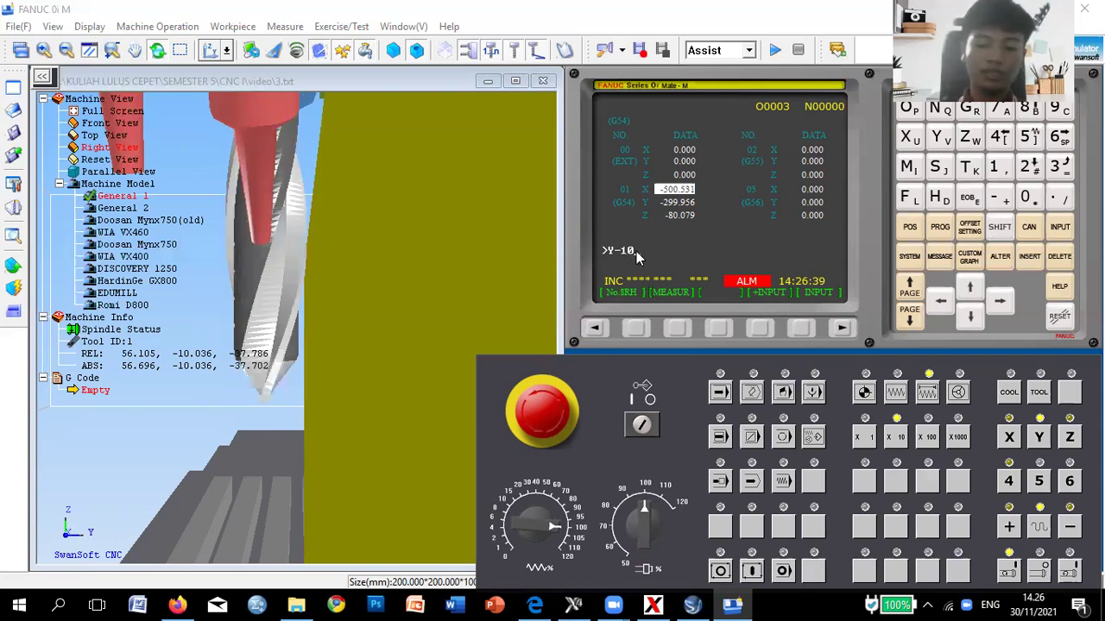
{"action": "type", "text": "."}
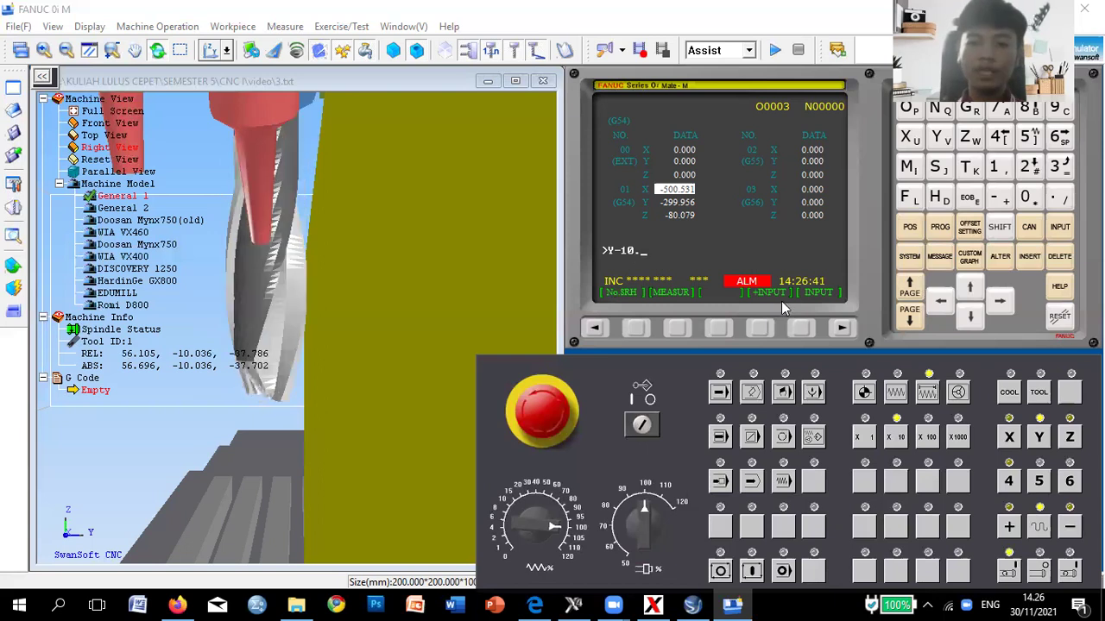
{"action": "left_click", "coordinate": [676, 327]}
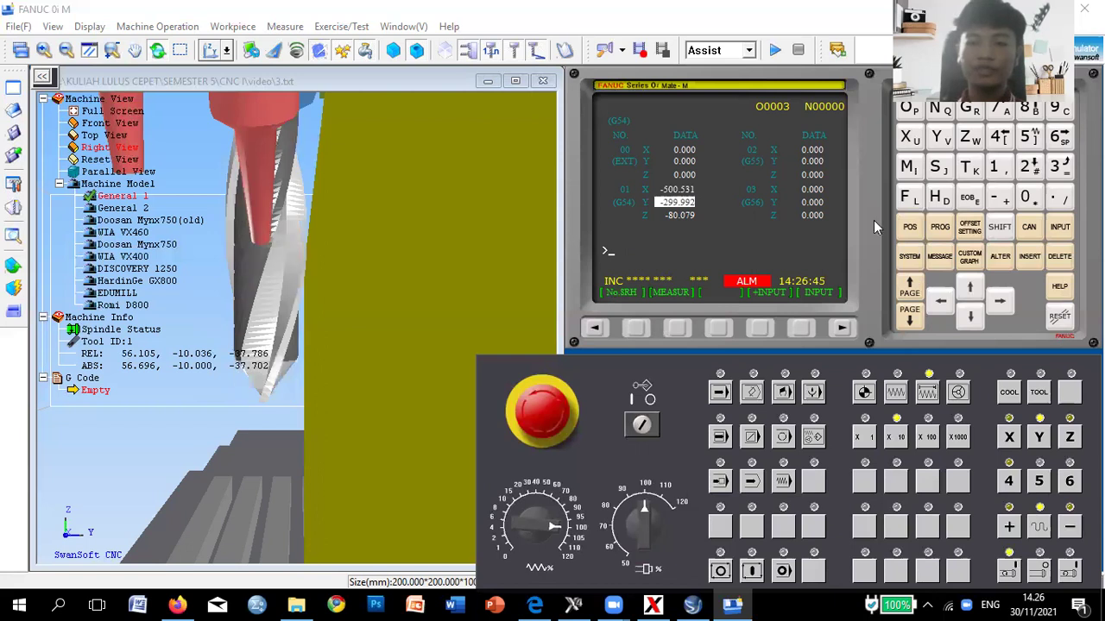
Stop the spindle and return the Z axis to its reference position.
{"action": "left_click", "coordinate": [1040, 572]}
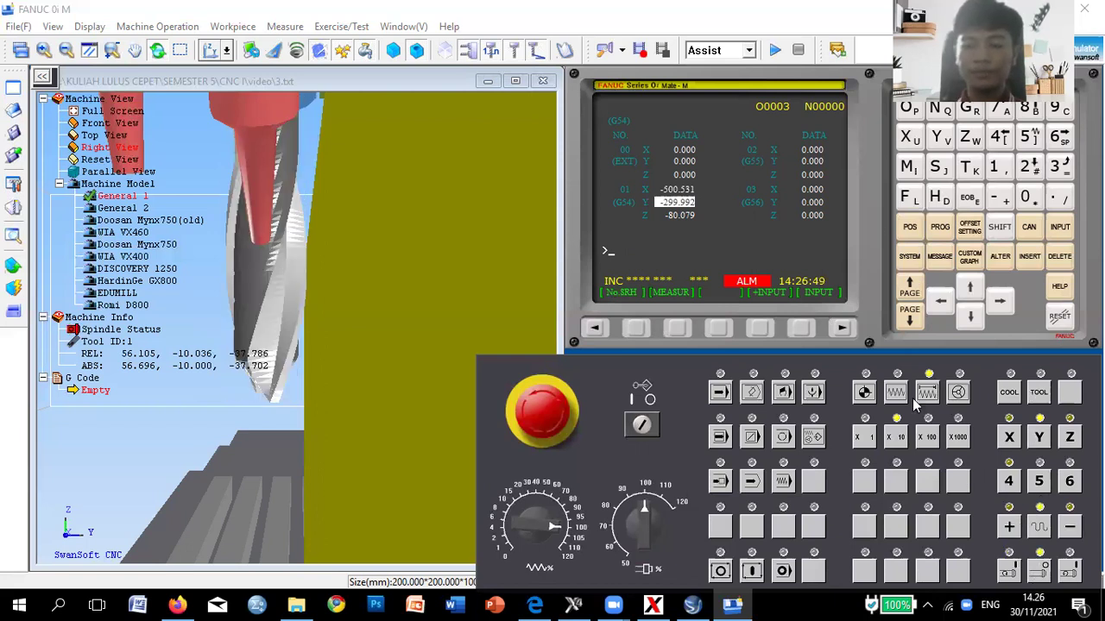
{"action": "left_click", "coordinate": [865, 394]}
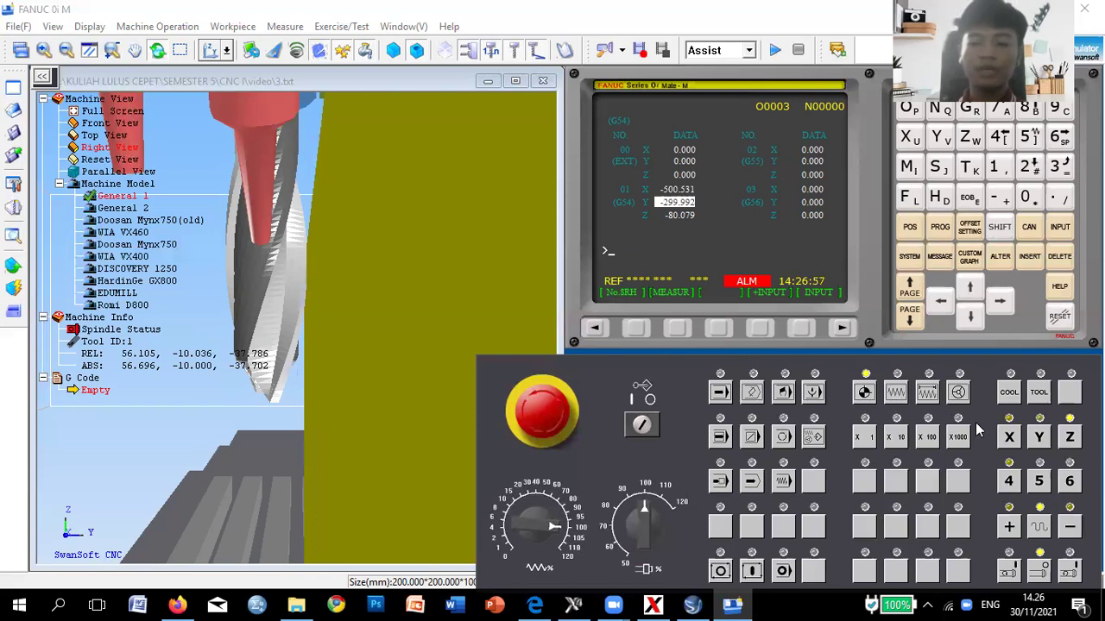
{"action": "left_click", "coordinate": [1068, 439]}
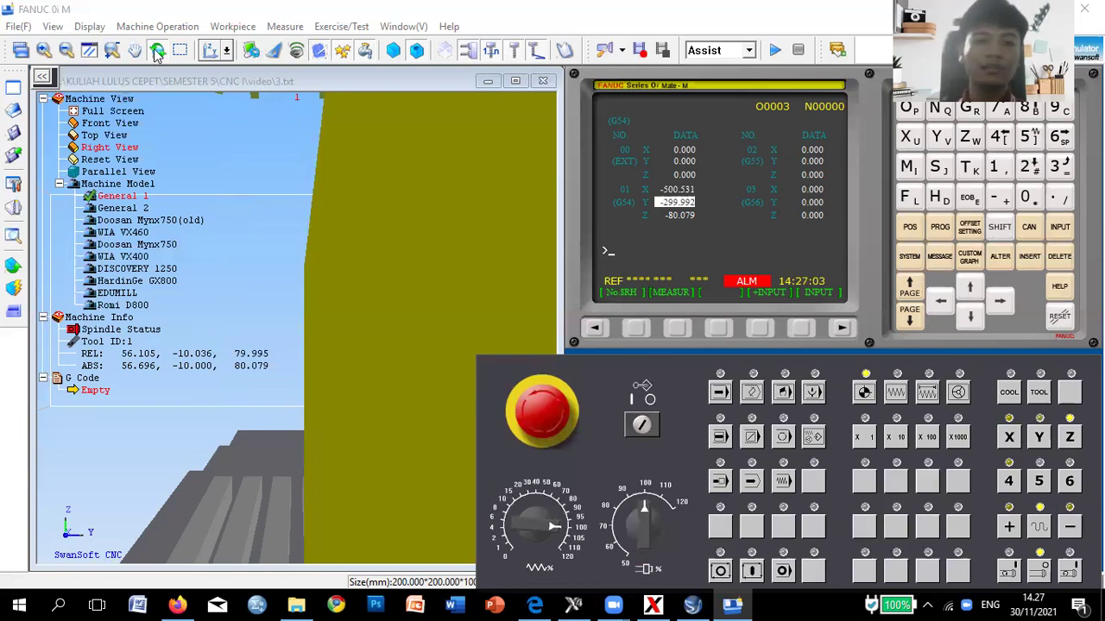
Reset the machine view and return the Y and X axes to their reference positions.
{"action": "left_click", "coordinate": [213, 56]}
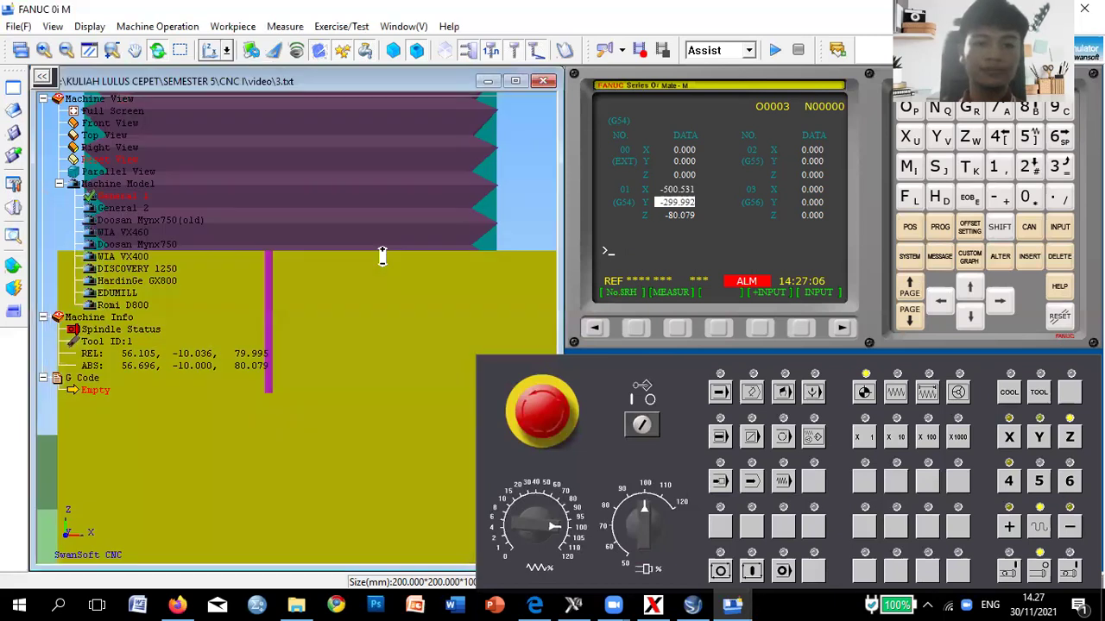
{"action": "left_click_drag", "start_coordinate": [382, 256], "coordinate": [355, 312]}
{"action": "left_click", "coordinate": [1061, 435]}
{"action": "left_click", "coordinate": [1040, 437]}
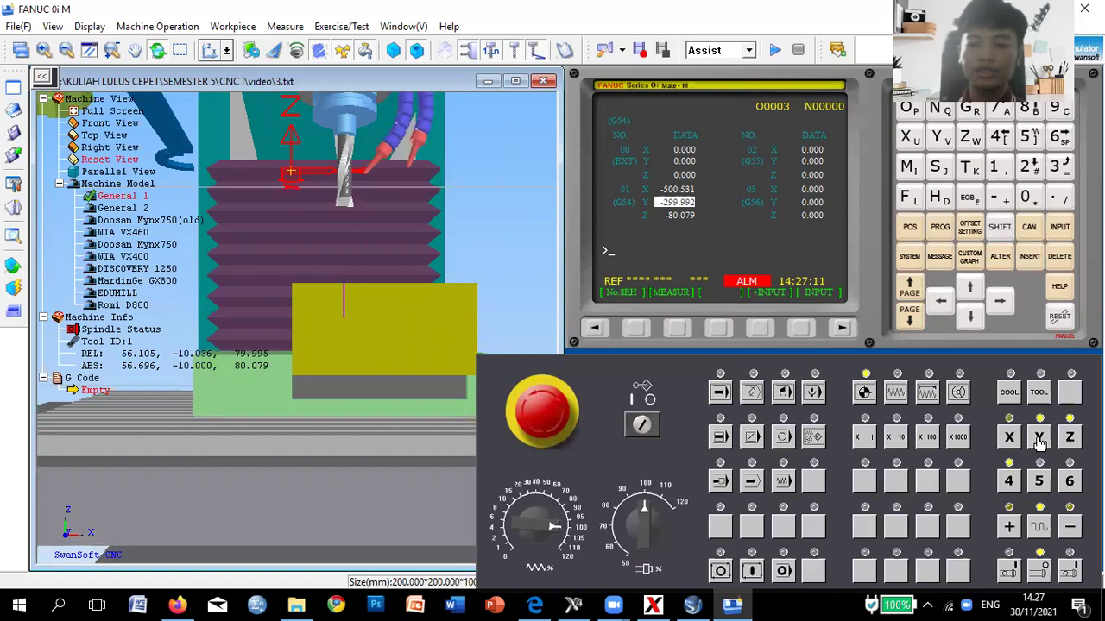
{"action": "left_click", "coordinate": [1040, 442]}
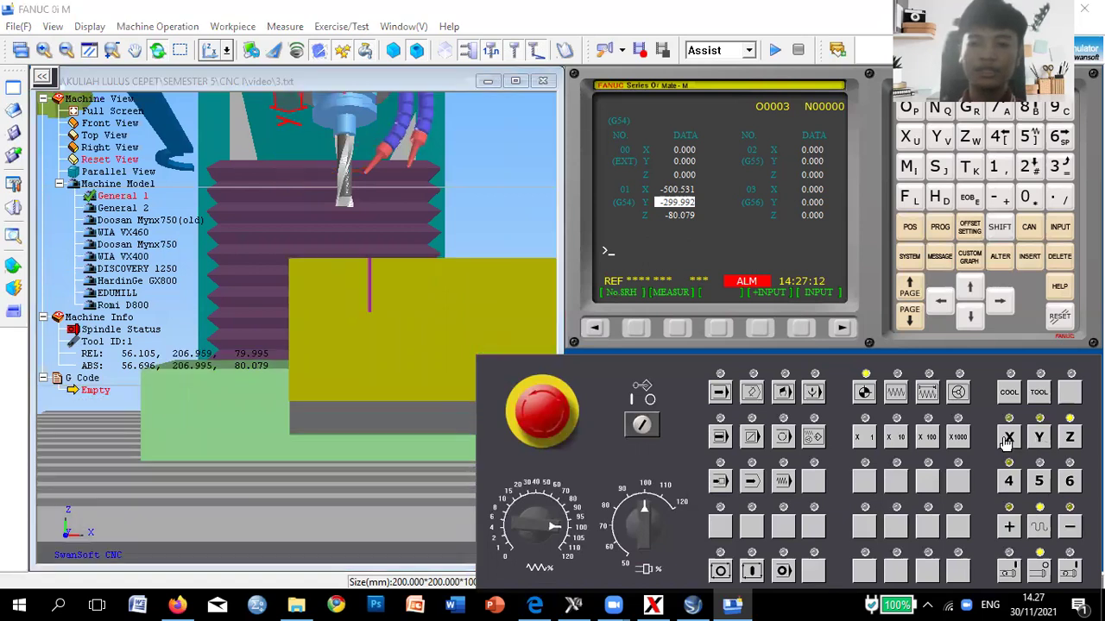
{"action": "left_click", "coordinate": [1007, 438]}
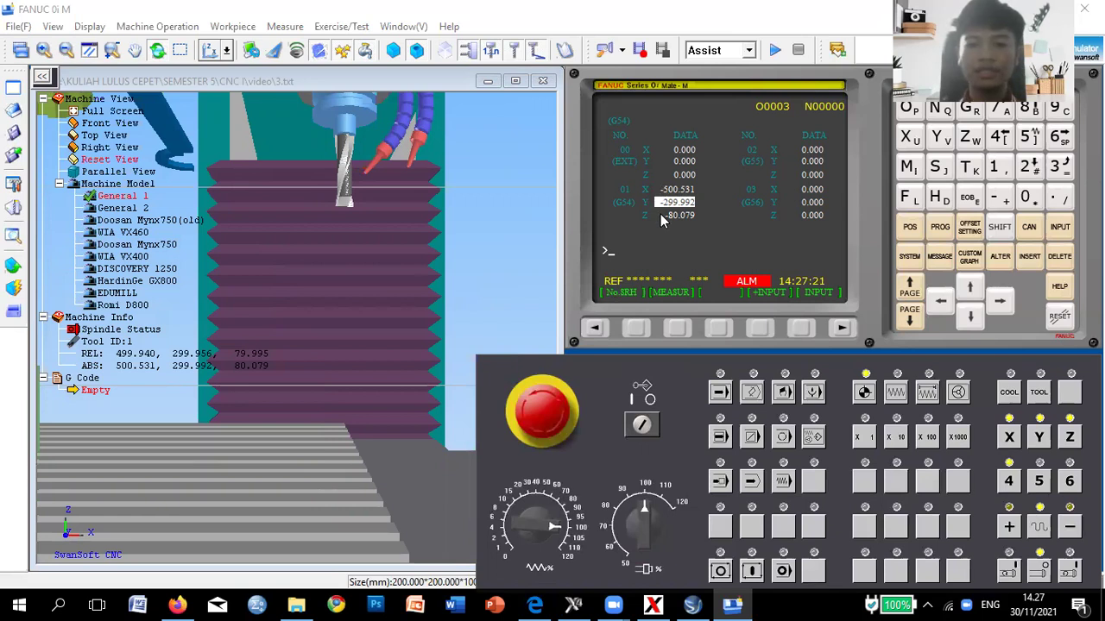
Show the program page in edit mode and load SIMULASI.txt from the video folder using All Files, without saving the current file.
{"action": "left_click", "coordinate": [940, 228]}
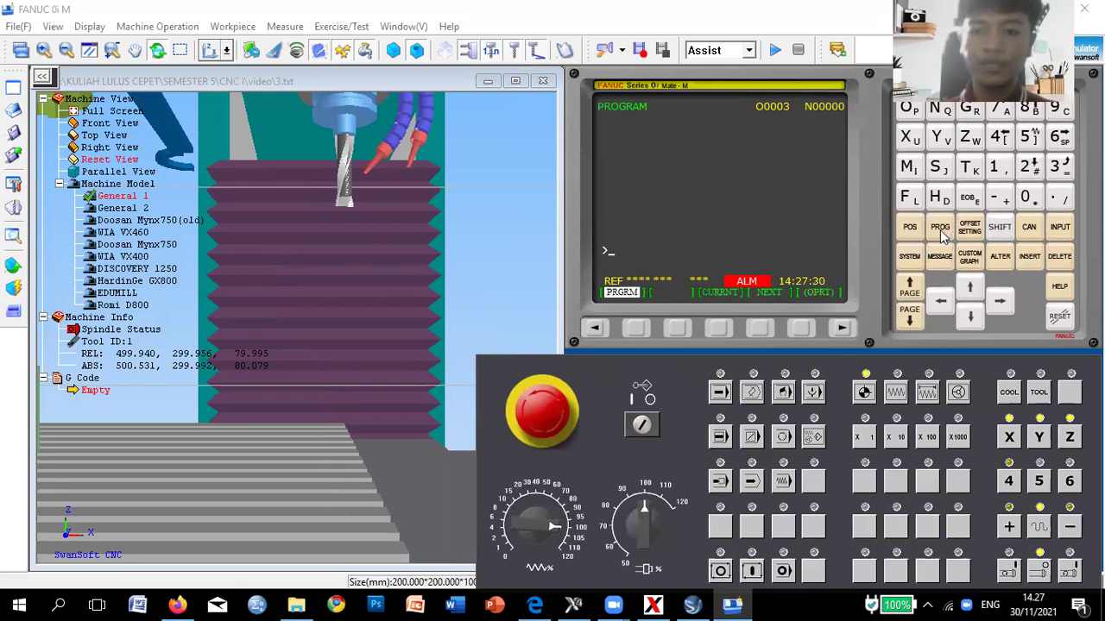
{"action": "left_click", "coordinate": [753, 393]}
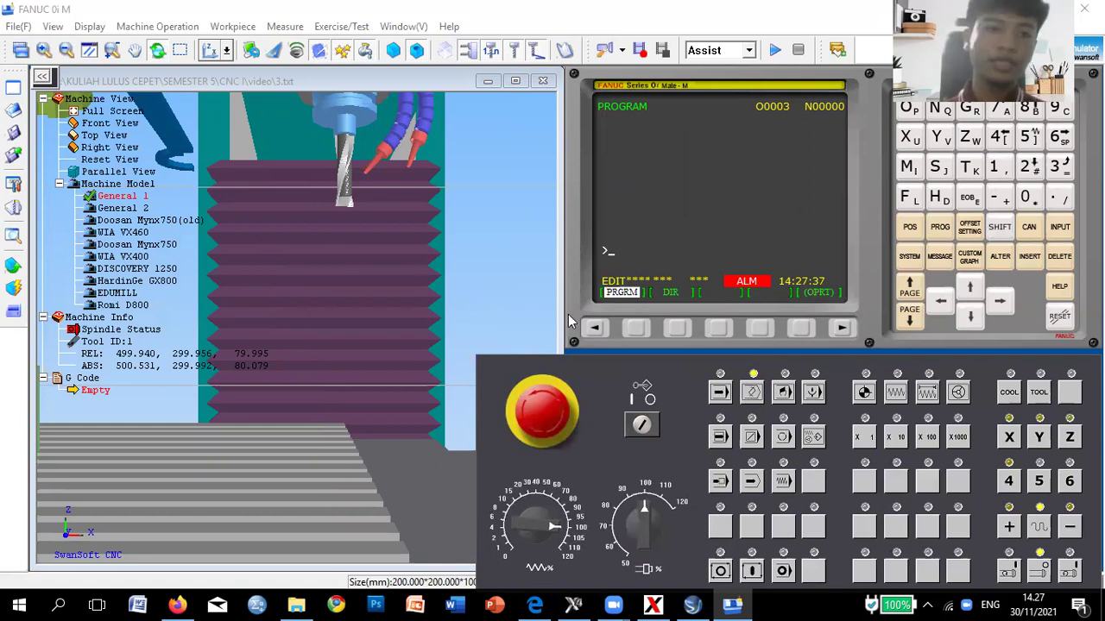
{"action": "left_click", "coordinate": [12, 112]}
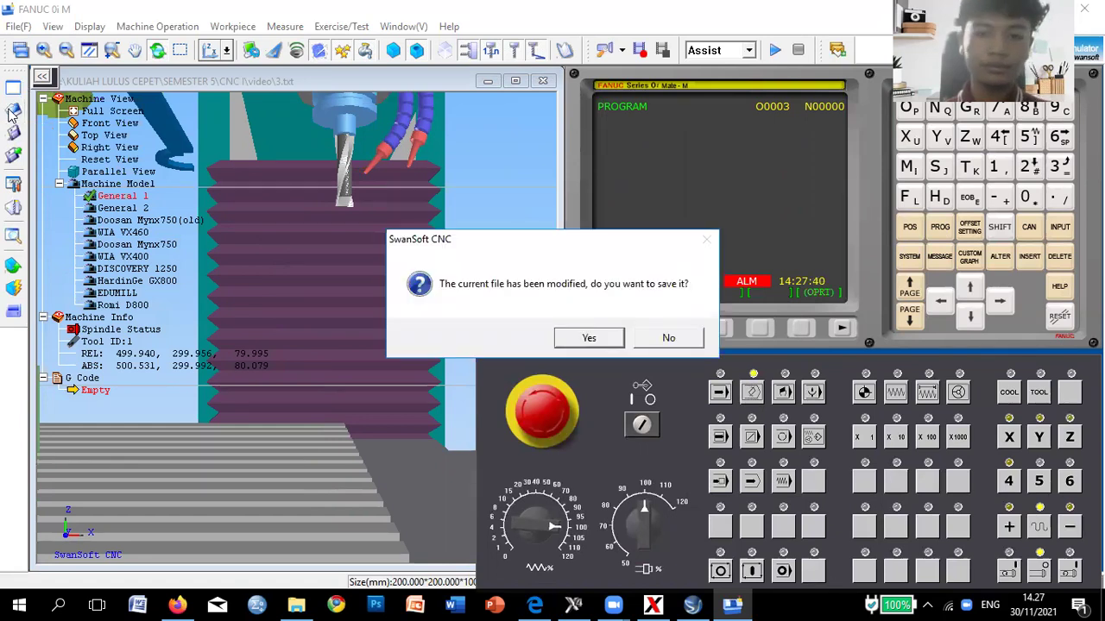
{"action": "left_click", "coordinate": [669, 338]}
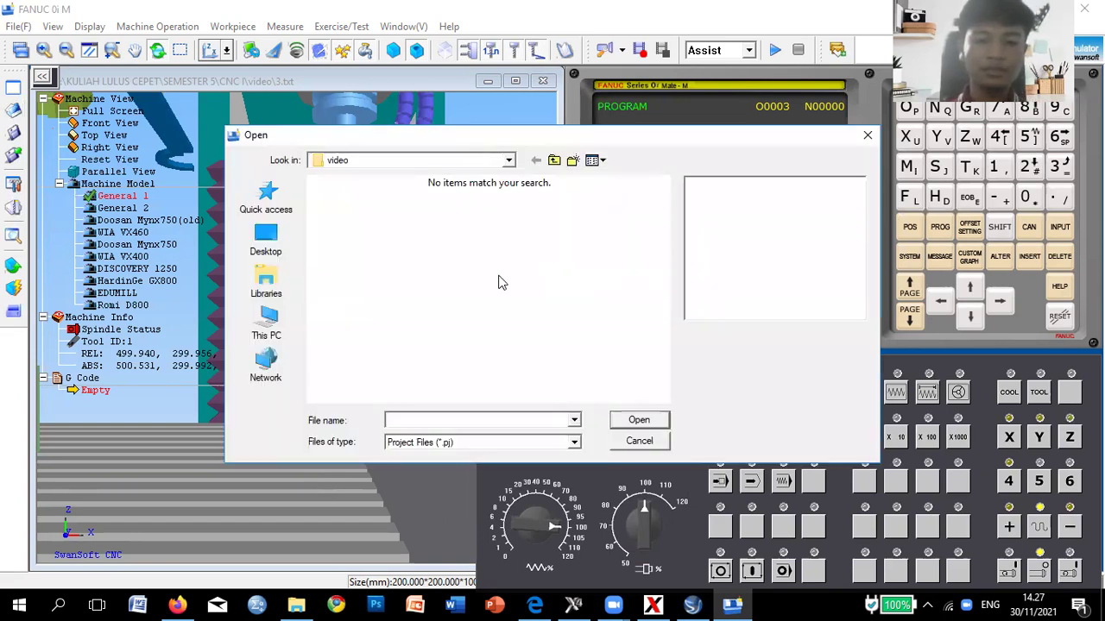
{"action": "left_click", "coordinate": [575, 442]}
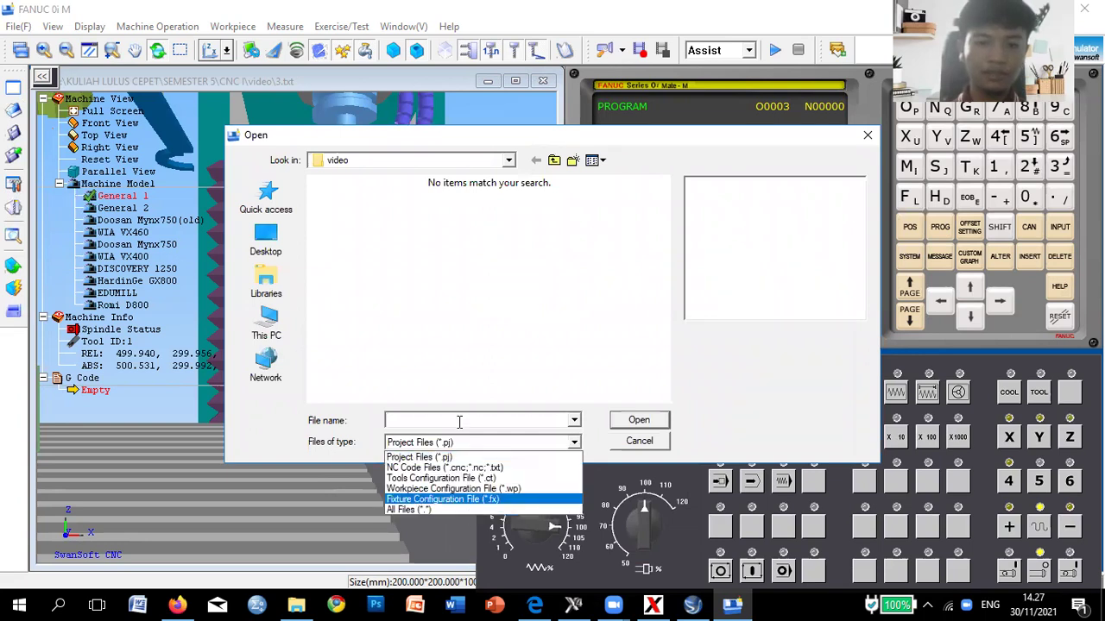
{"action": "left_click", "coordinate": [409, 509]}
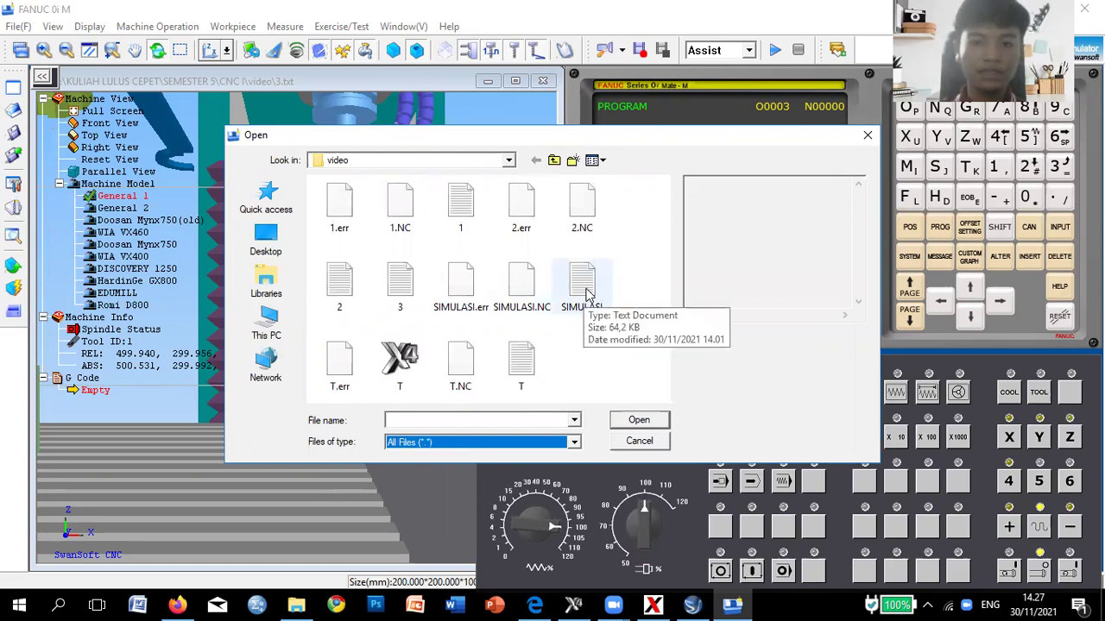
{"action": "left_click", "coordinate": [587, 293]}
{"action": "left_click", "coordinate": [638, 421]}
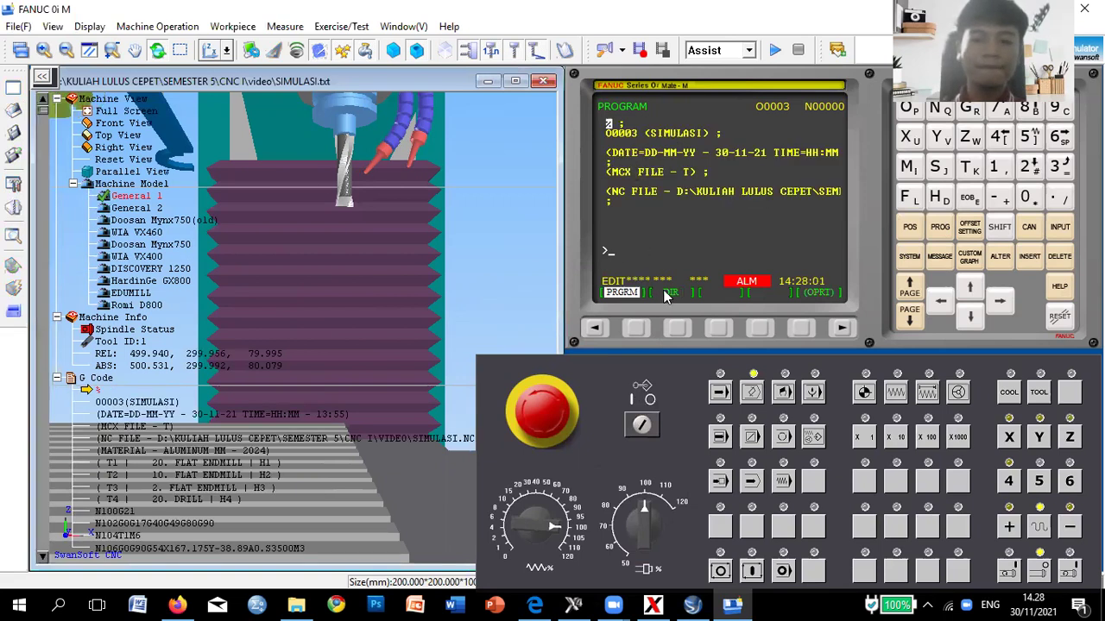
Switch the control to memory mode and start the cycle of the SIMULASI program.
{"action": "scroll", "coordinate": [443, 373], "scroll_direction": "down", "scroll_amount": 1}
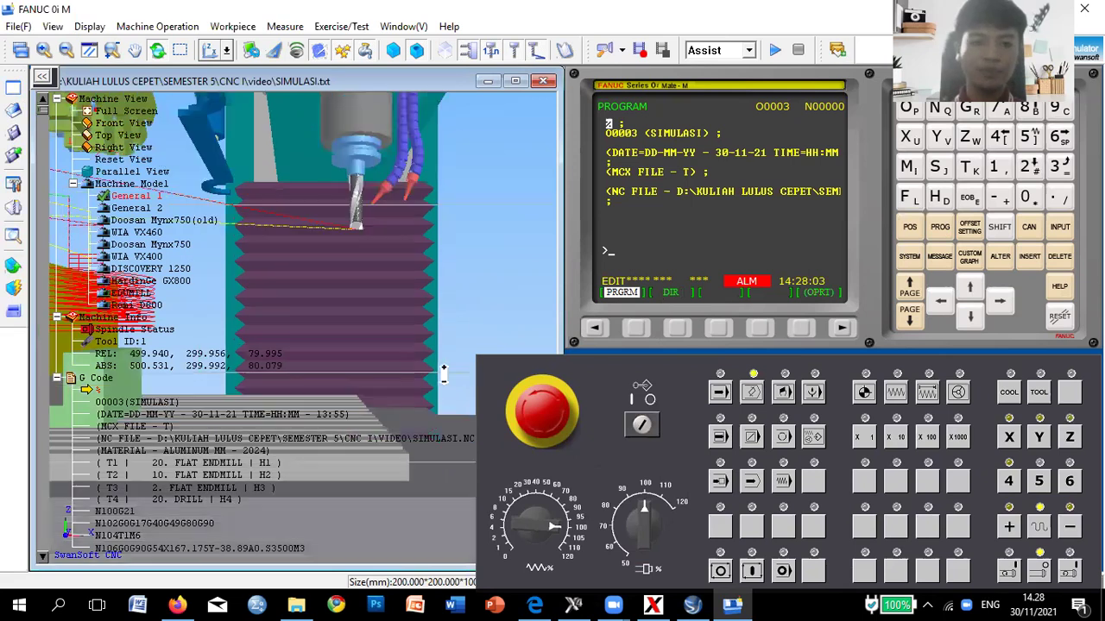
{"action": "scroll", "coordinate": [388, 372], "scroll_direction": "down", "scroll_amount": 2}
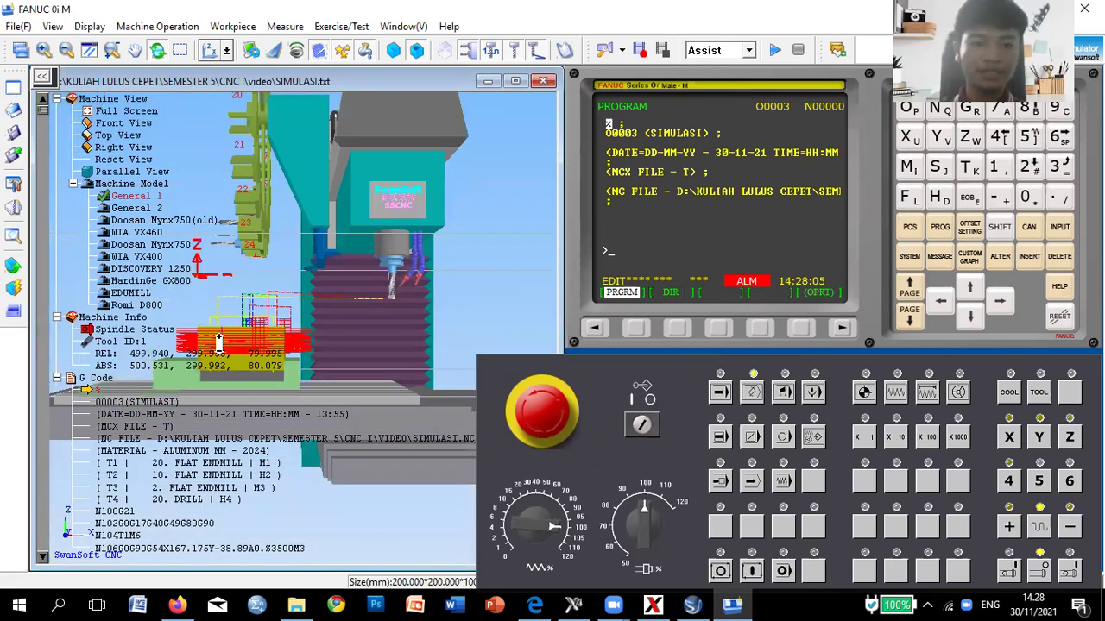
{"action": "scroll", "coordinate": [314, 339], "scroll_direction": "up", "scroll_amount": 1}
{"action": "scroll", "coordinate": [434, 312], "scroll_direction": "up", "scroll_amount": 1}
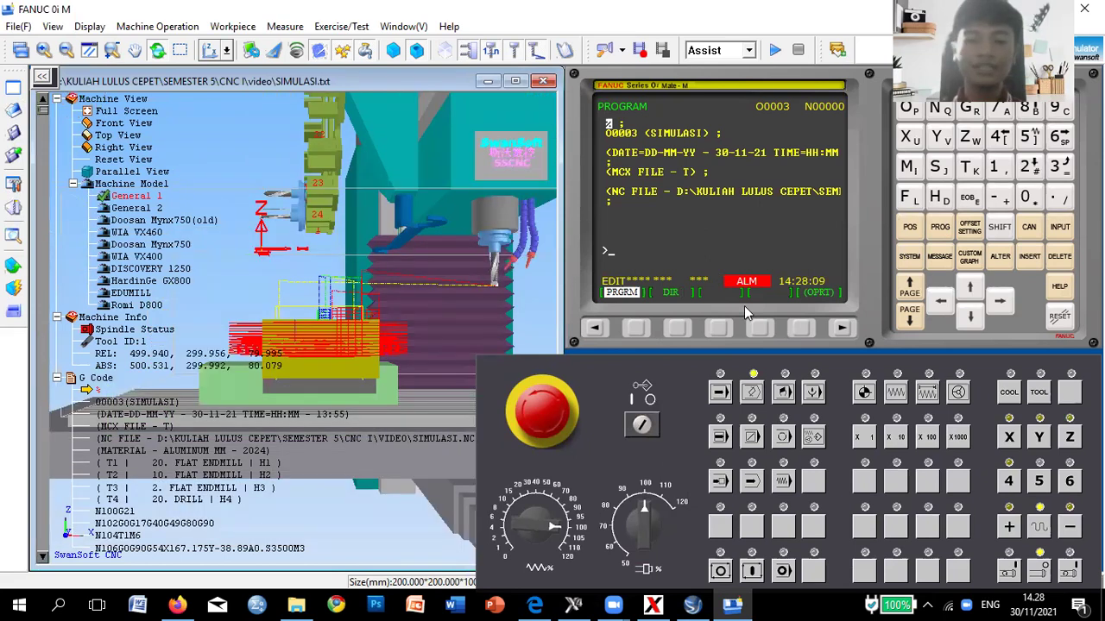
{"action": "left_click", "coordinate": [721, 393]}
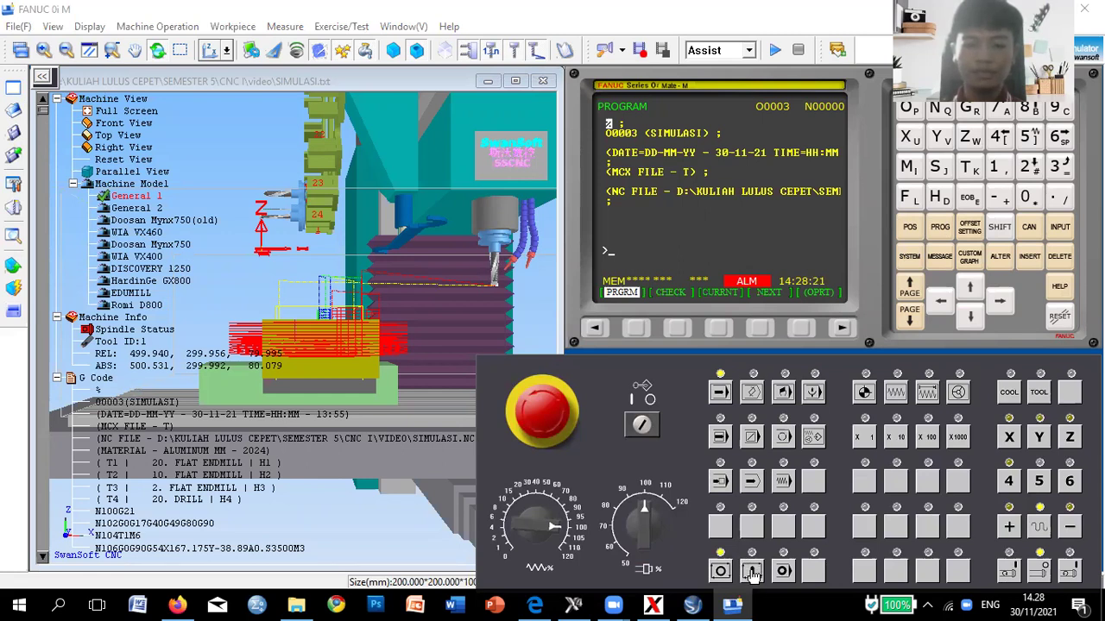
{"action": "left_click", "coordinate": [752, 571]}
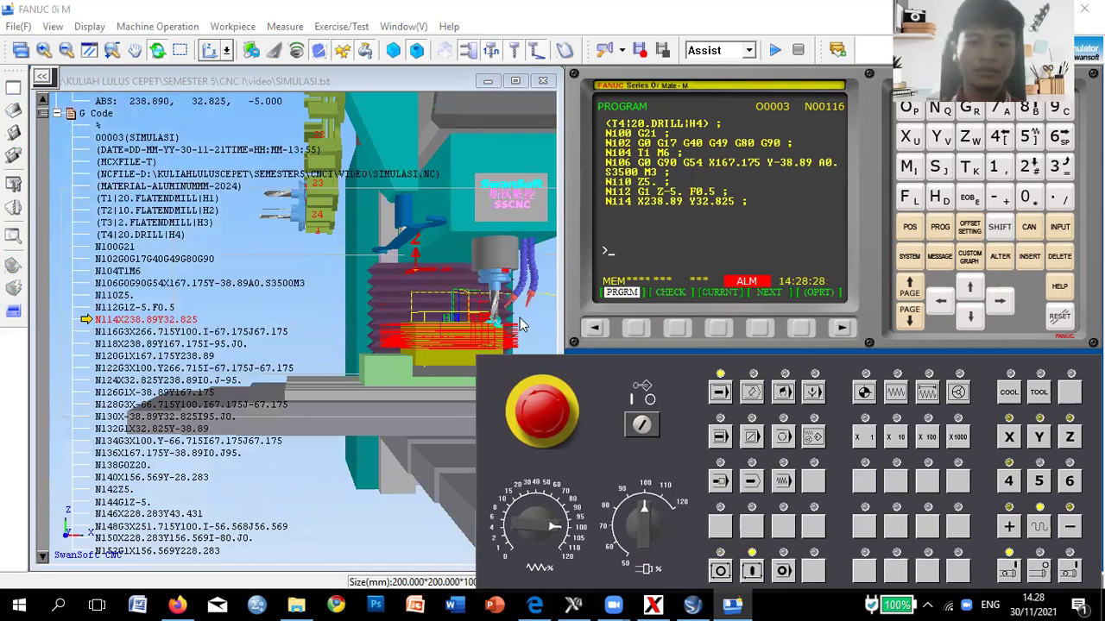
Hide the toolpath trace in the machine display to give a clear close view of the cutting.
{"action": "left_click", "coordinate": [89, 28]}
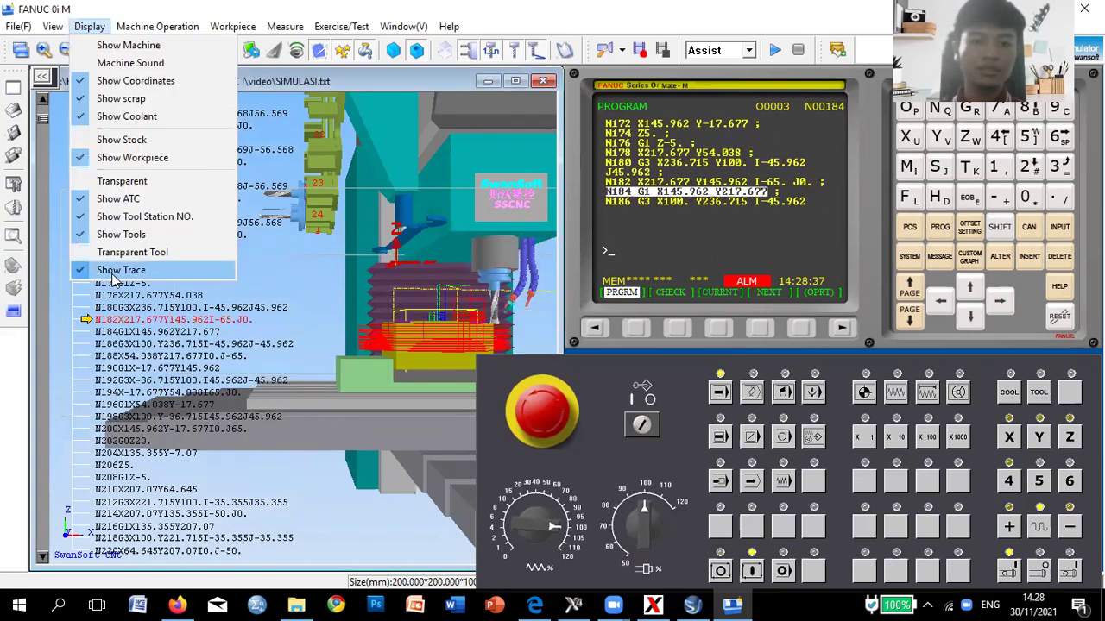
{"action": "left_click", "coordinate": [119, 273]}
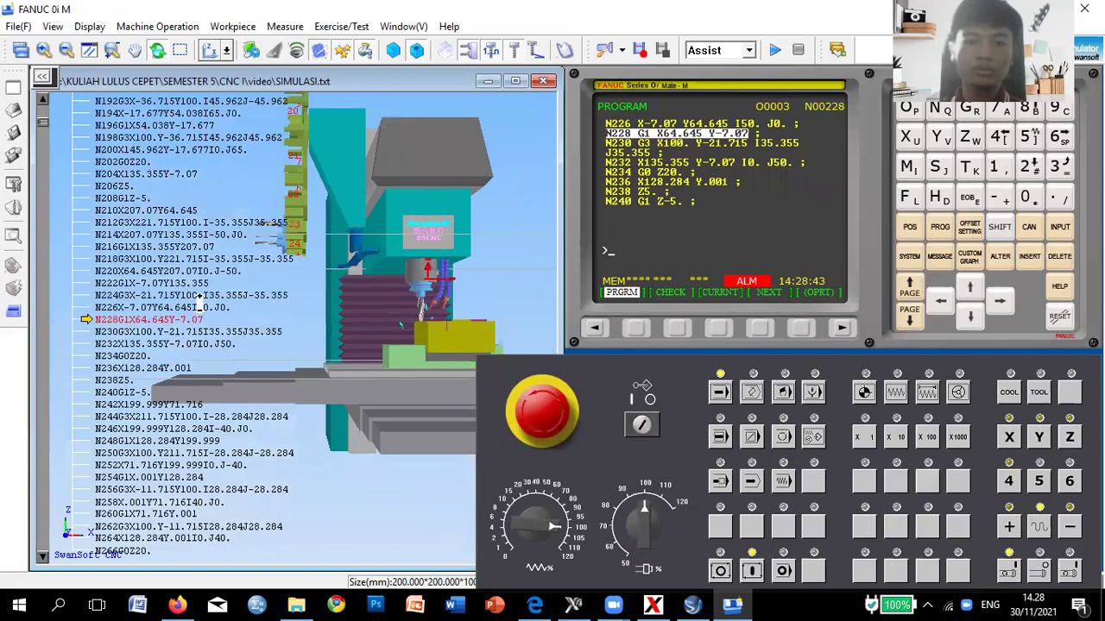
{"action": "left_click_drag", "start_coordinate": [427, 322], "coordinate": [444, 306]}
{"action": "scroll", "coordinate": [349, 313], "scroll_direction": "up", "scroll_amount": 3}
{"action": "left_click_drag", "start_coordinate": [366, 336], "coordinate": [361, 358]}
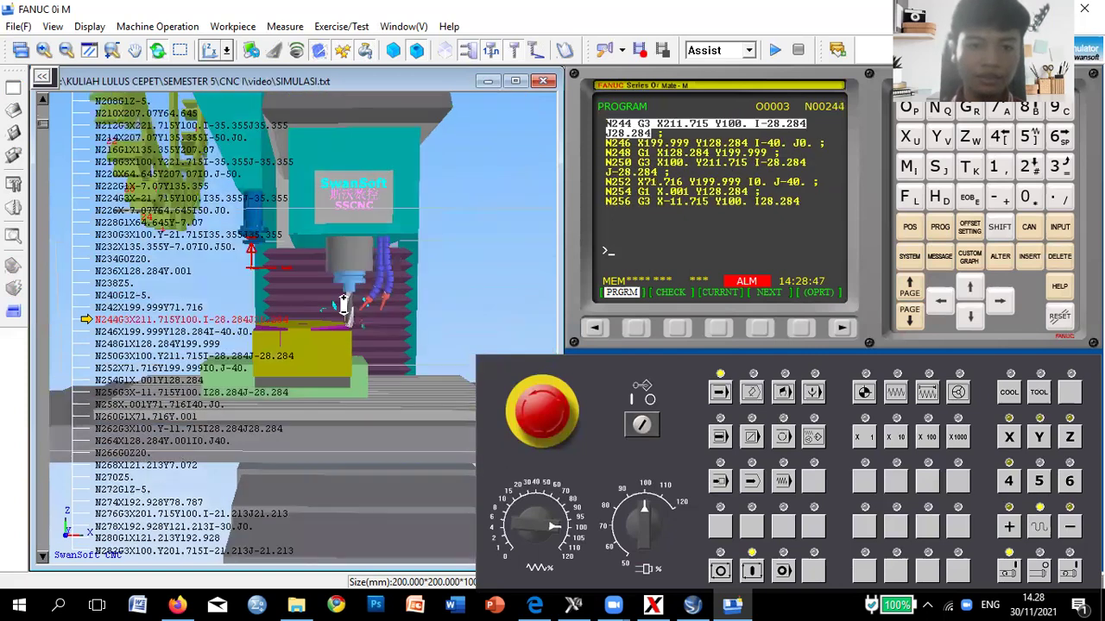
{"action": "scroll", "coordinate": [300, 315], "scroll_direction": "up", "scroll_amount": 3}
{"action": "scroll", "coordinate": [315, 316], "scroll_direction": "up", "scroll_amount": 2}
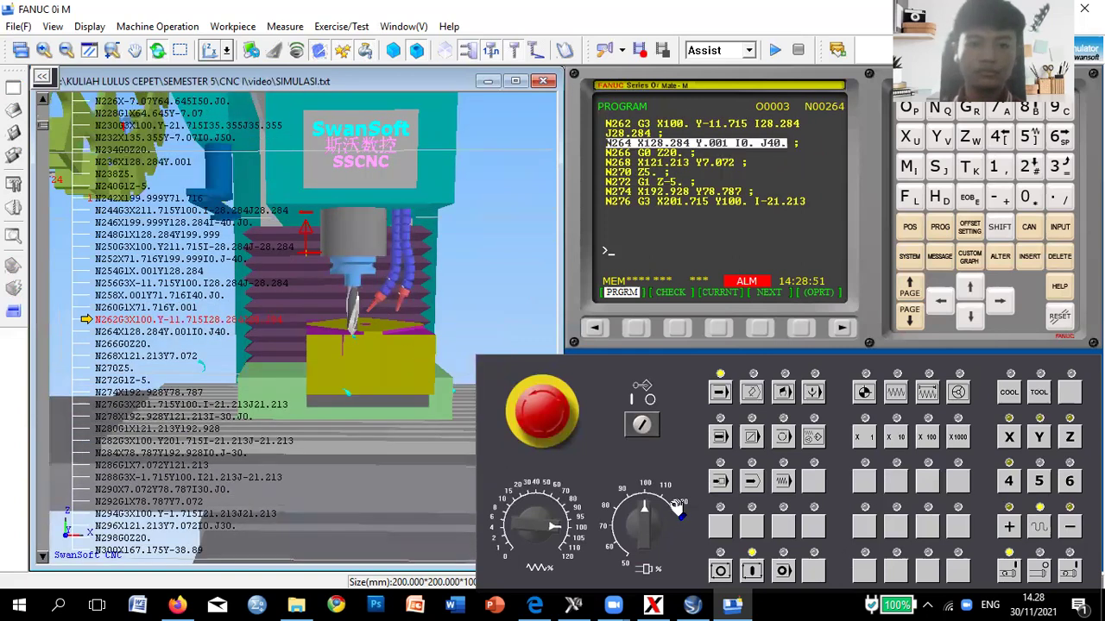
Set both the spindle speed override and the feedrate override to 120%.
{"action": "left_click", "coordinate": [677, 507]}
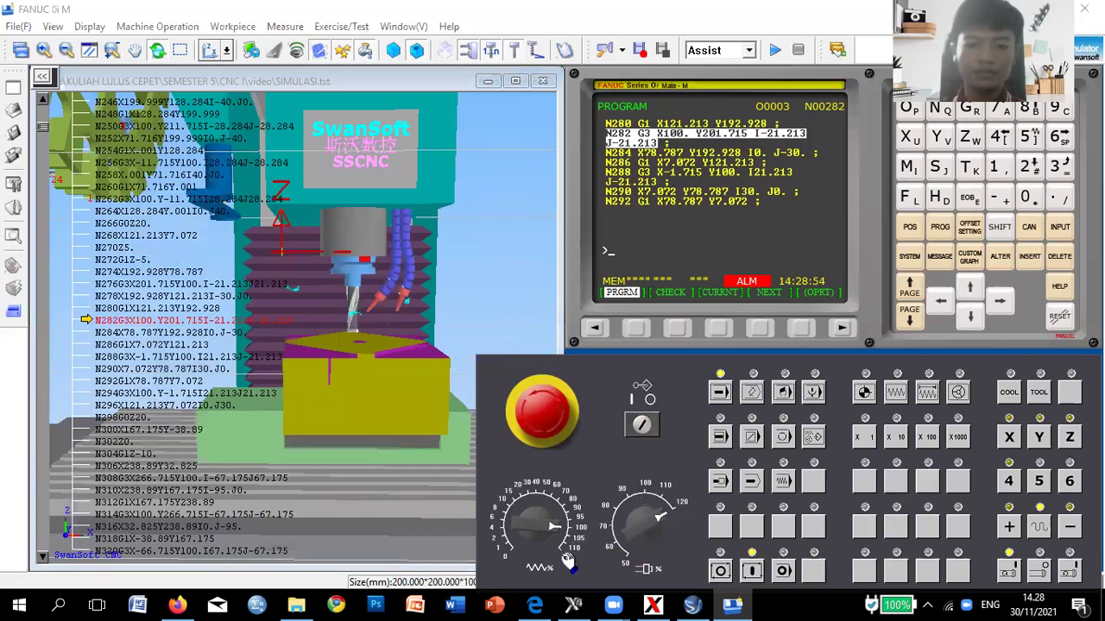
{"action": "left_click", "coordinate": [567, 559]}
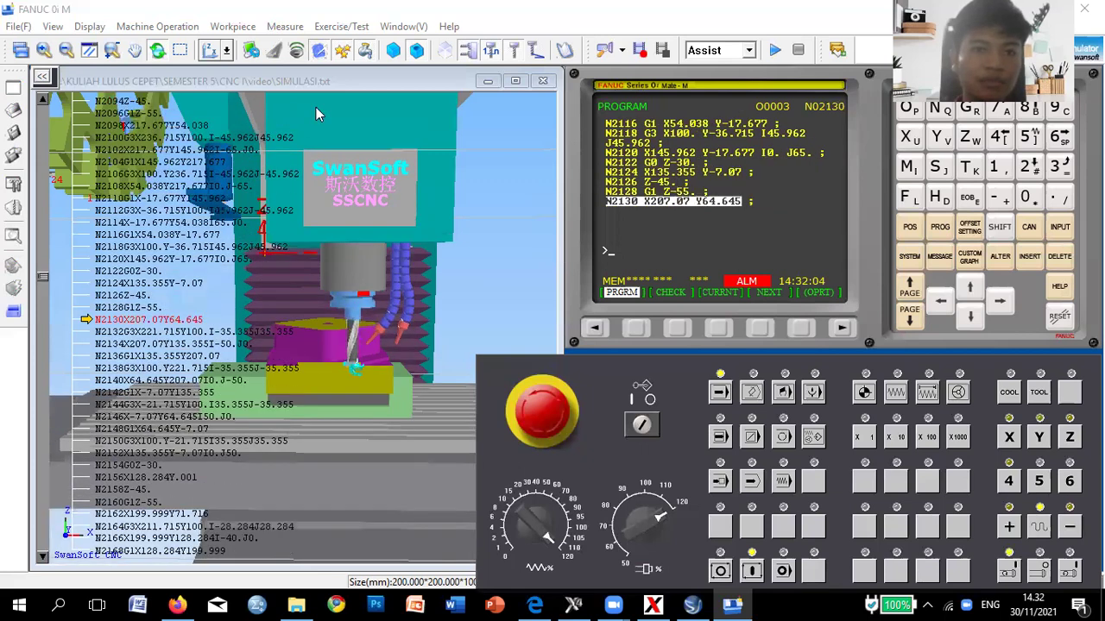
Switch the machine sound on and back off while the program is running.
{"action": "left_click", "coordinate": [89, 27]}
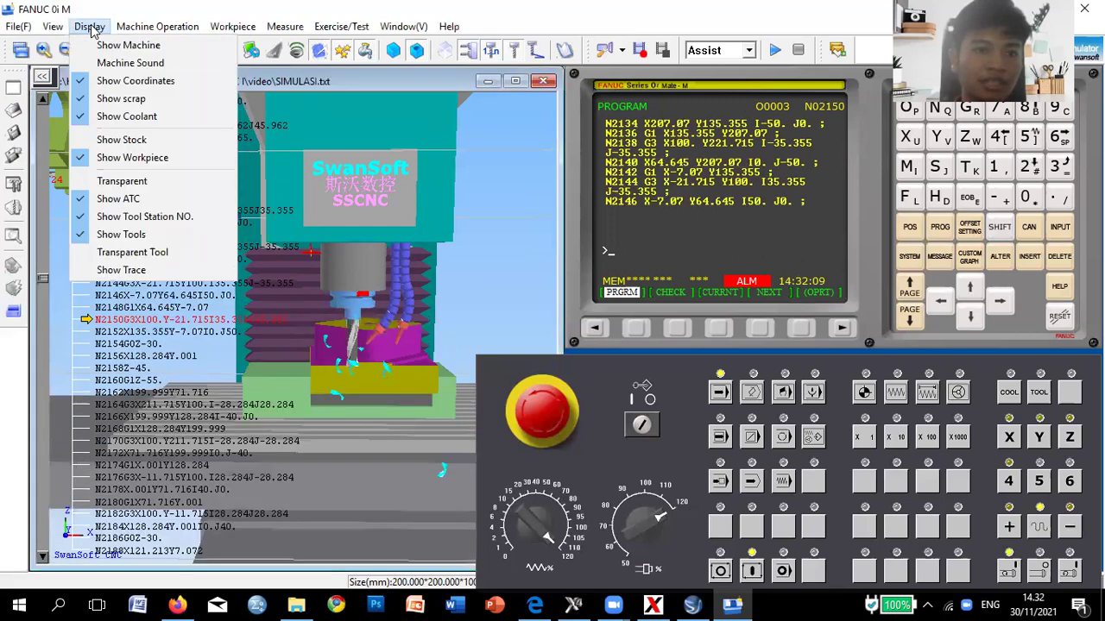
{"action": "left_click", "coordinate": [129, 63]}
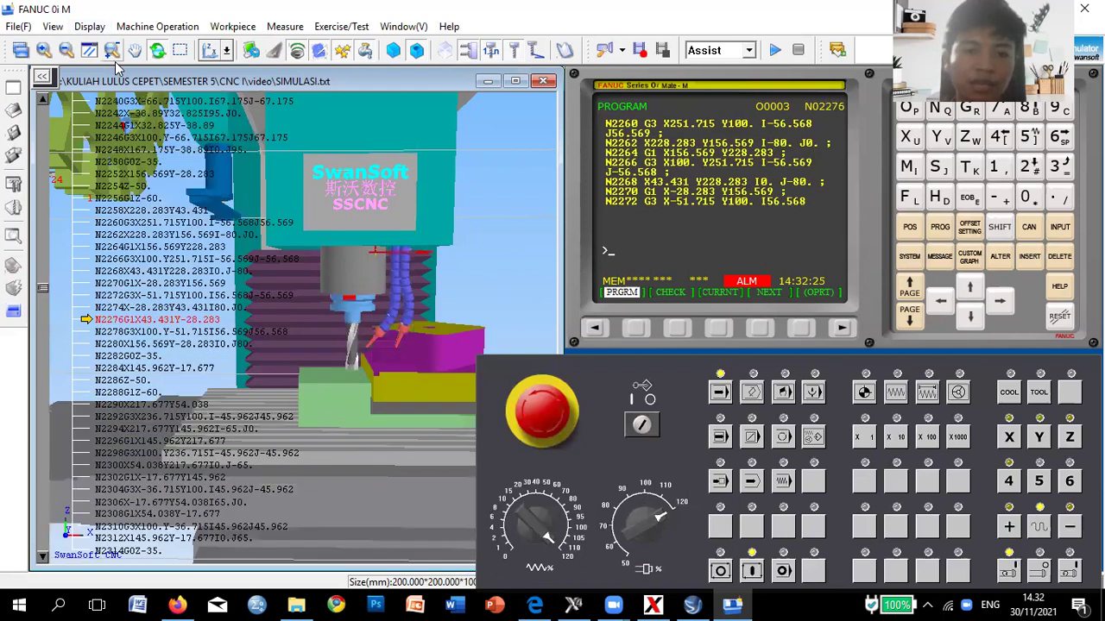
{"action": "left_click", "coordinate": [88, 26]}
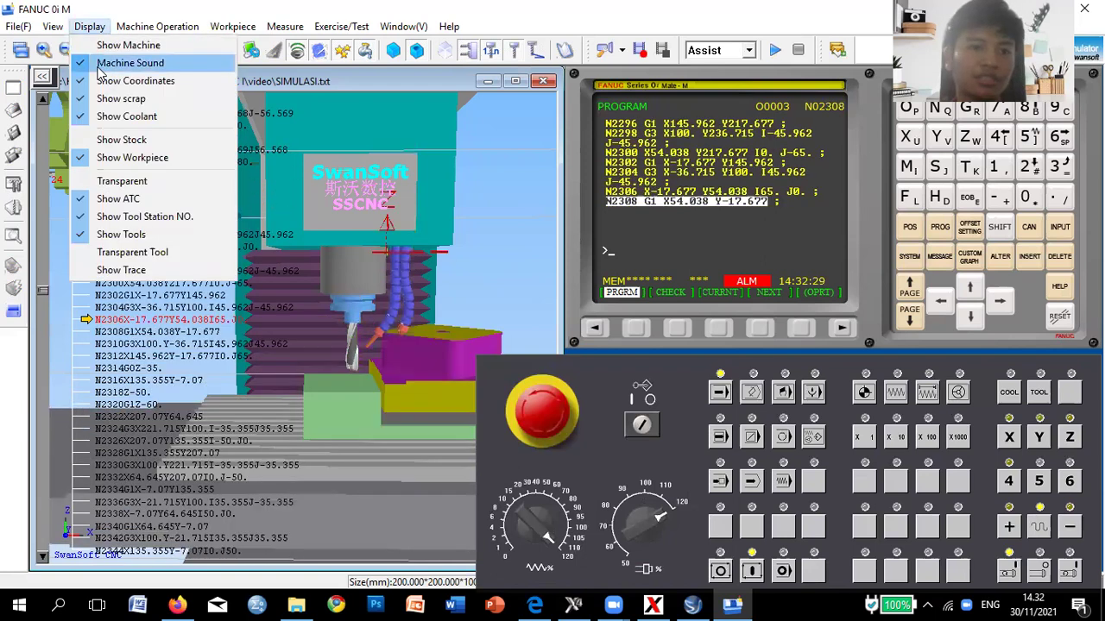
{"action": "left_click", "coordinate": [96, 62]}
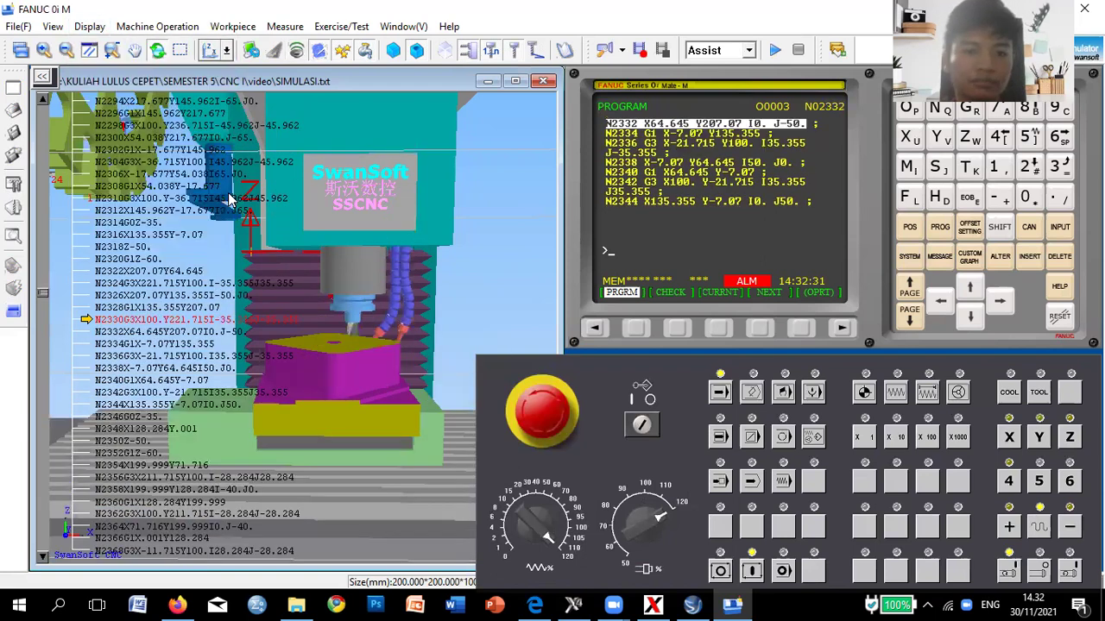
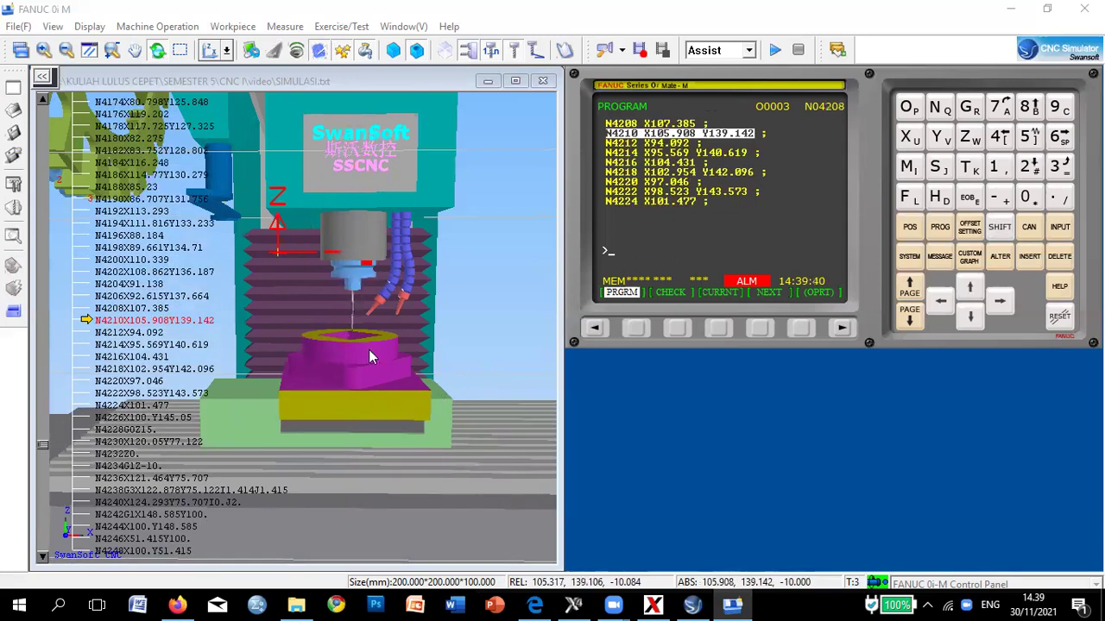
Watch the tool up close as it machines the square pocket in the workpiece's round boss.
{"action": "scroll", "coordinate": [344, 351], "scroll_direction": "up", "scroll_amount": 2}
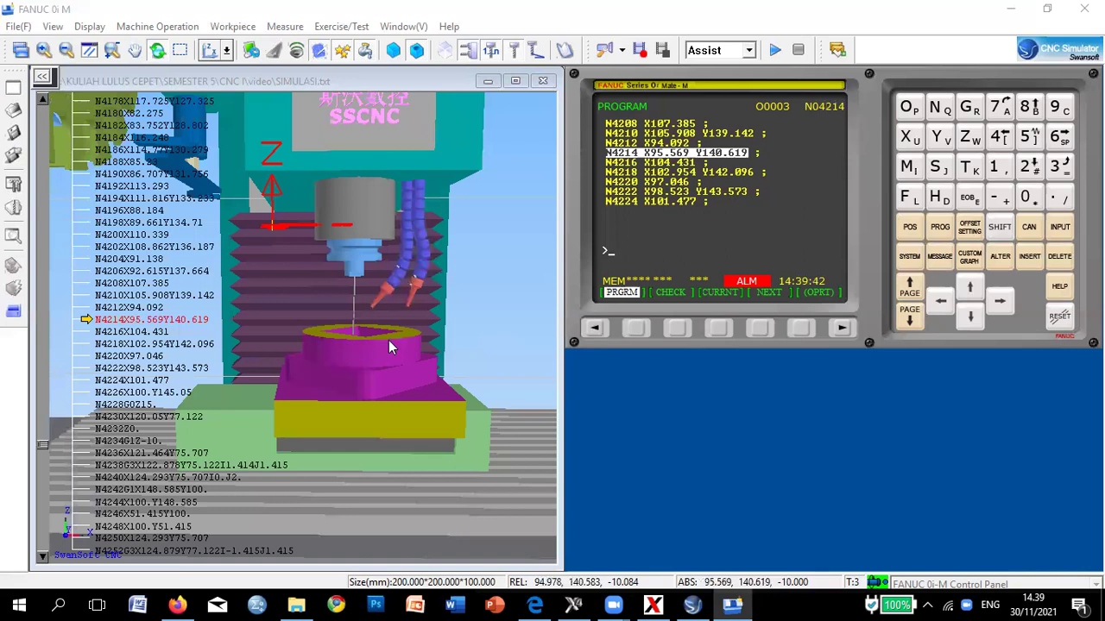
{"action": "scroll", "coordinate": [395, 315], "scroll_direction": "up", "scroll_amount": 2}
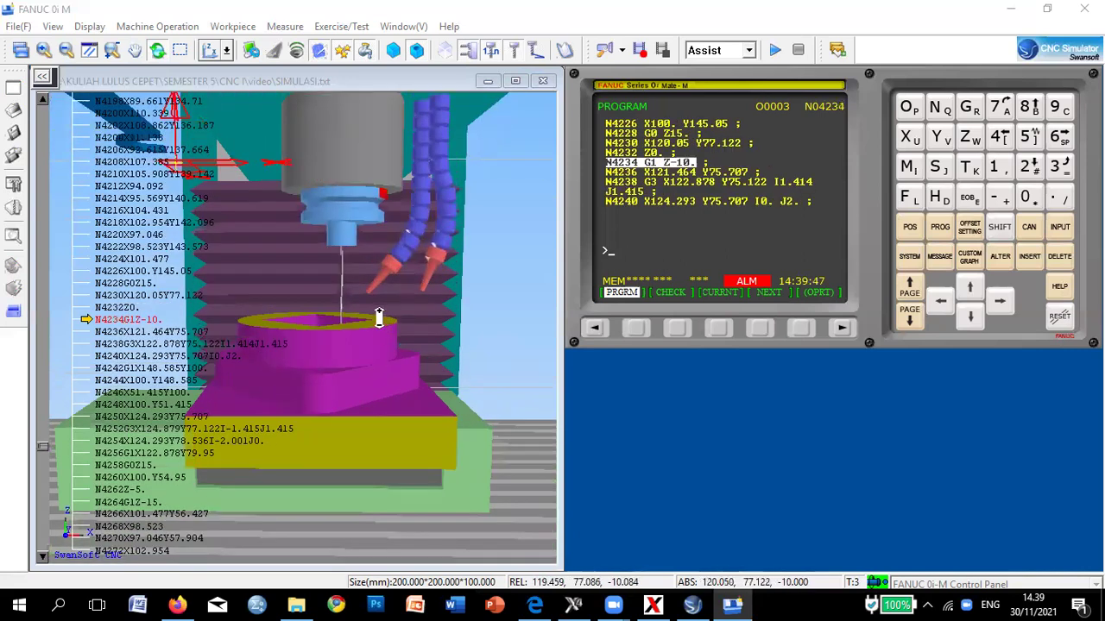
{"action": "scroll", "coordinate": [380, 323], "scroll_direction": "down", "scroll_amount": 1}
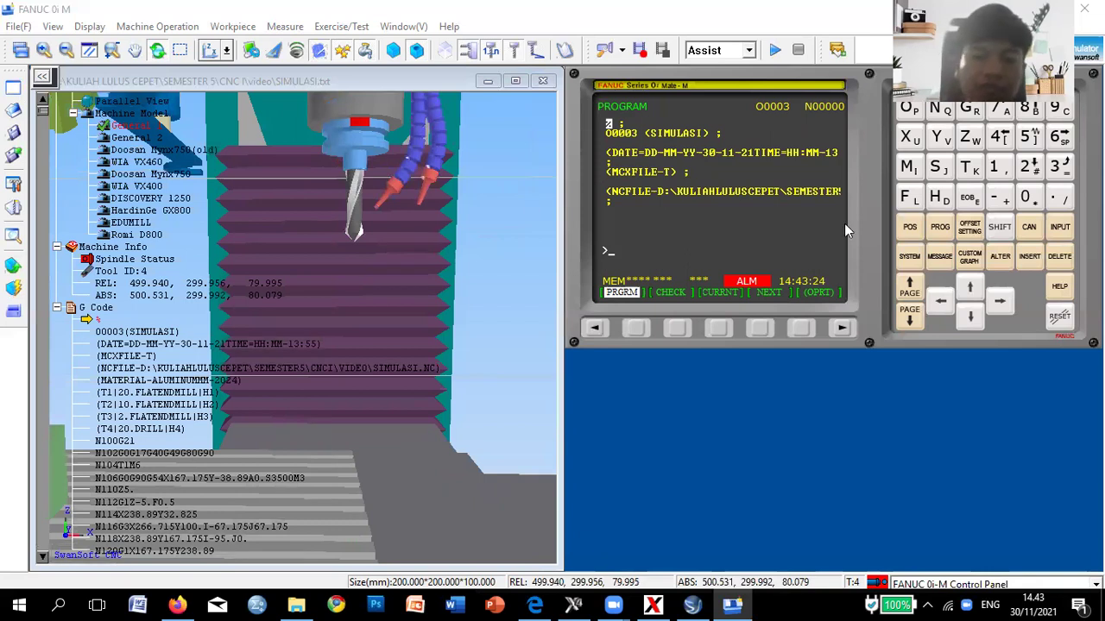
Examine the machined workpiece on the table, first with the whole machine in view and up close from the side.
{"action": "scroll", "coordinate": [513, 266], "scroll_direction": "down", "scroll_amount": 1}
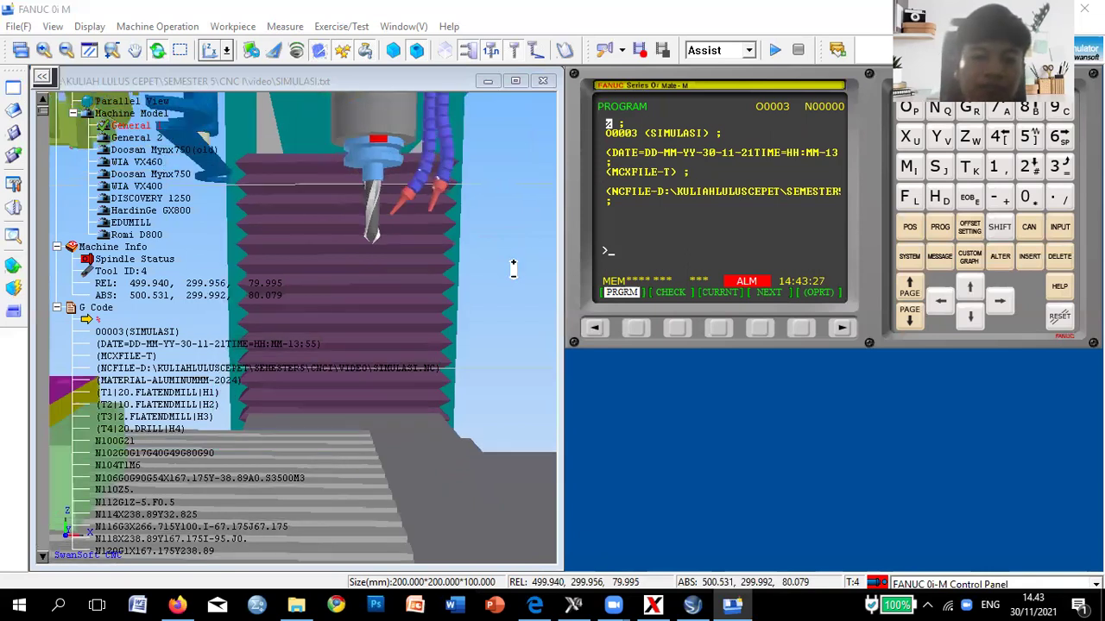
{"action": "scroll", "coordinate": [513, 266], "scroll_direction": "down", "scroll_amount": 1}
{"action": "scroll", "coordinate": [513, 266], "scroll_direction": "down", "scroll_amount": 1}
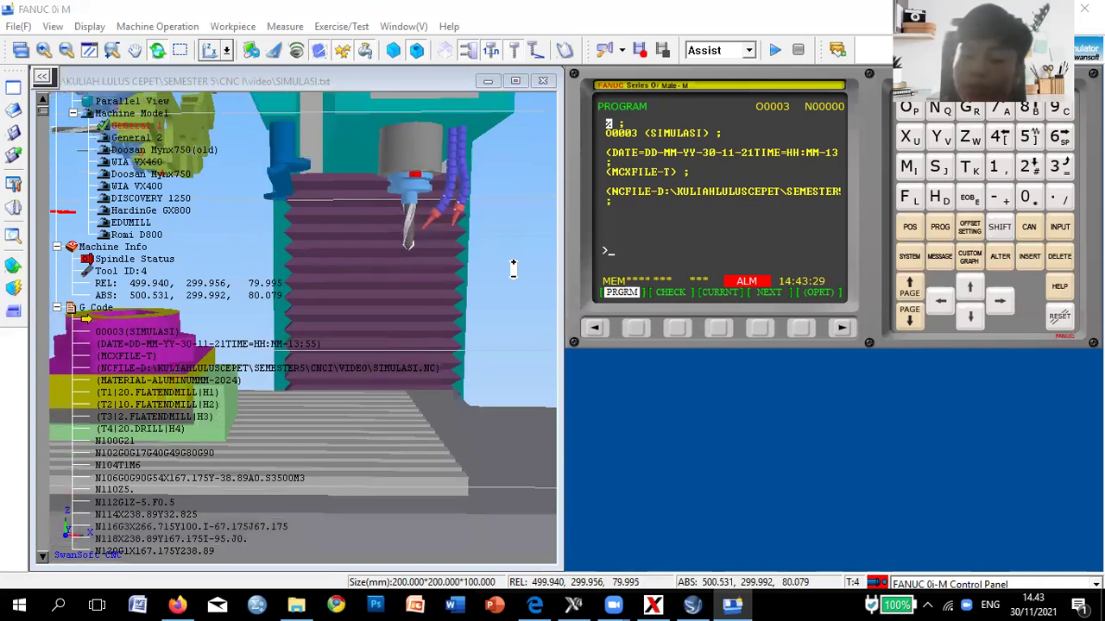
{"action": "scroll", "coordinate": [522, 280], "scroll_direction": "up", "scroll_amount": 1}
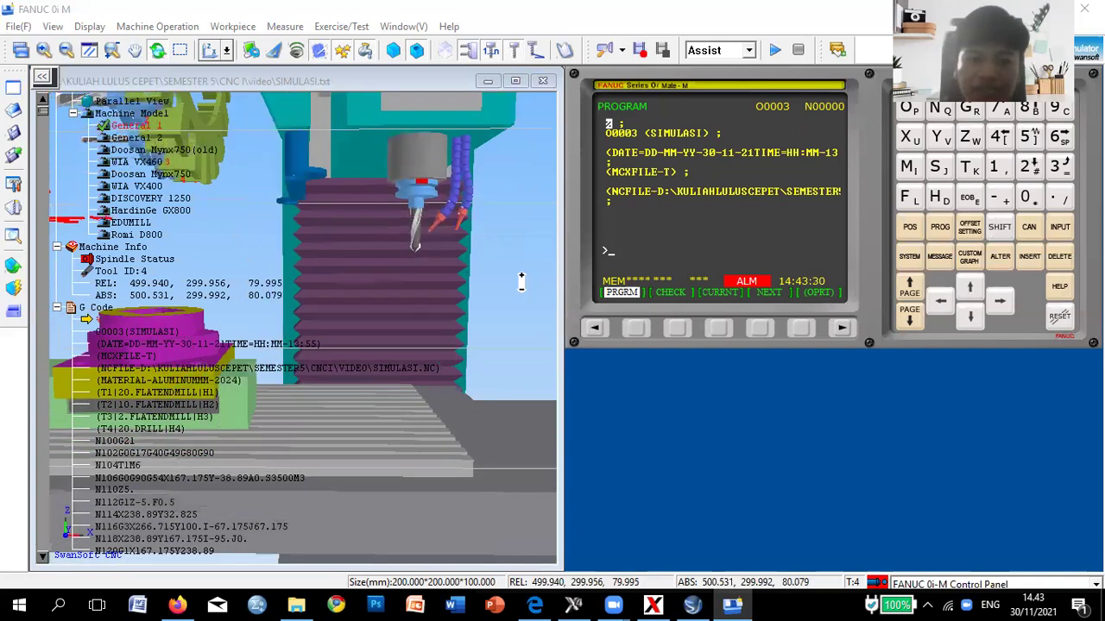
{"action": "scroll", "coordinate": [522, 281], "scroll_direction": "down", "scroll_amount": 1}
{"action": "scroll", "coordinate": [272, 339], "scroll_direction": "down", "scroll_amount": 1}
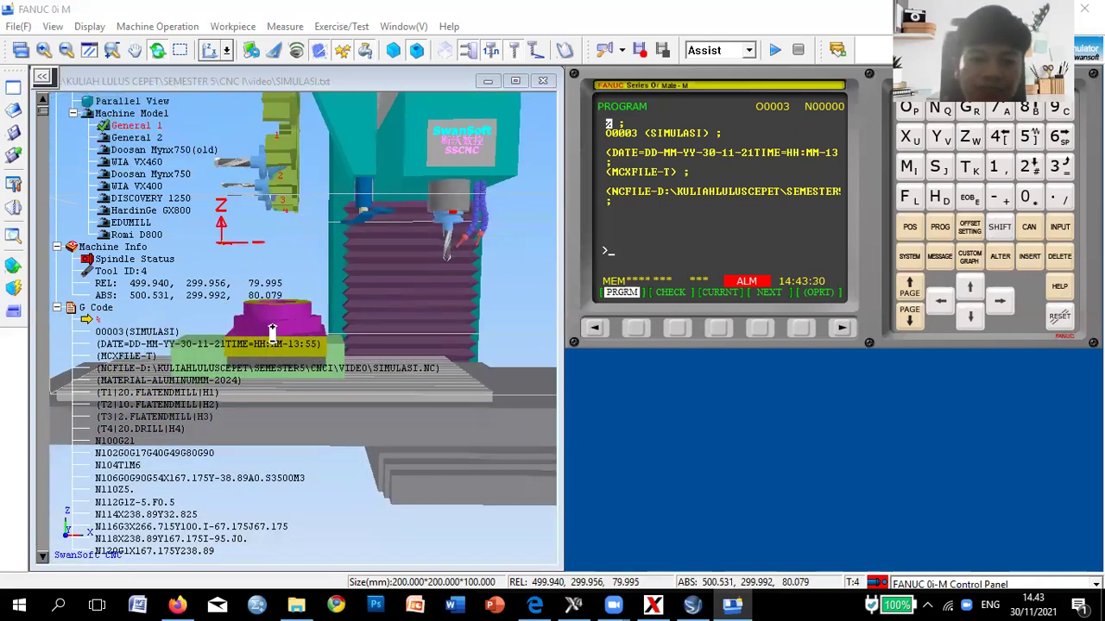
{"action": "scroll", "coordinate": [259, 324], "scroll_direction": "up", "scroll_amount": 1}
{"action": "scroll", "coordinate": [199, 320], "scroll_direction": "up", "scroll_amount": 1}
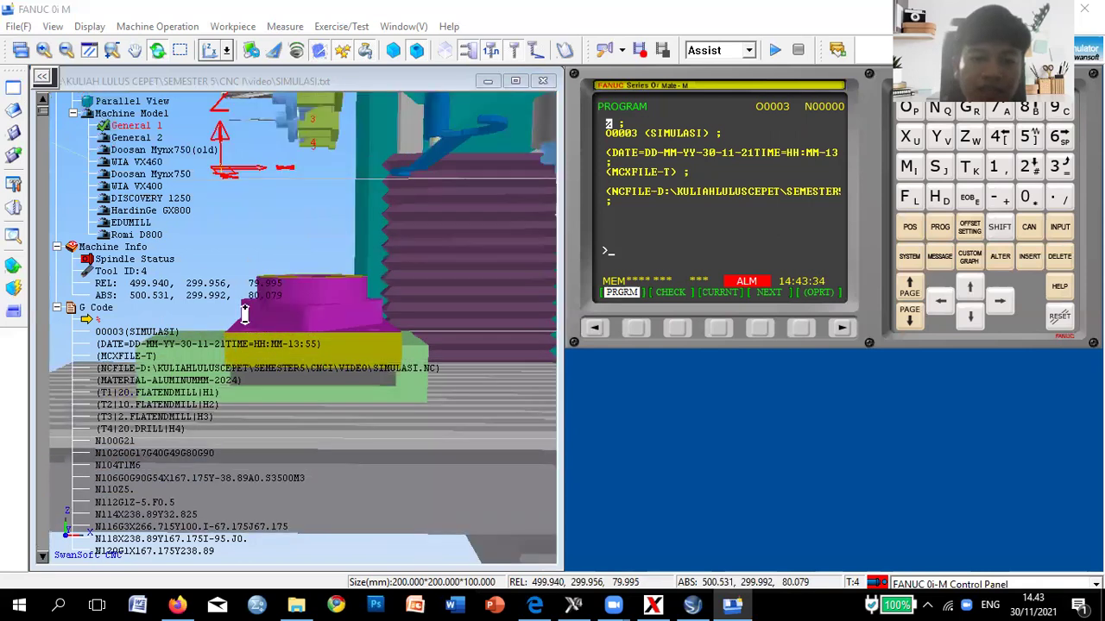
{"action": "scroll", "coordinate": [385, 319], "scroll_direction": "up", "scroll_amount": 1}
{"action": "scroll", "coordinate": [470, 313], "scroll_direction": "down", "scroll_amount": 1}
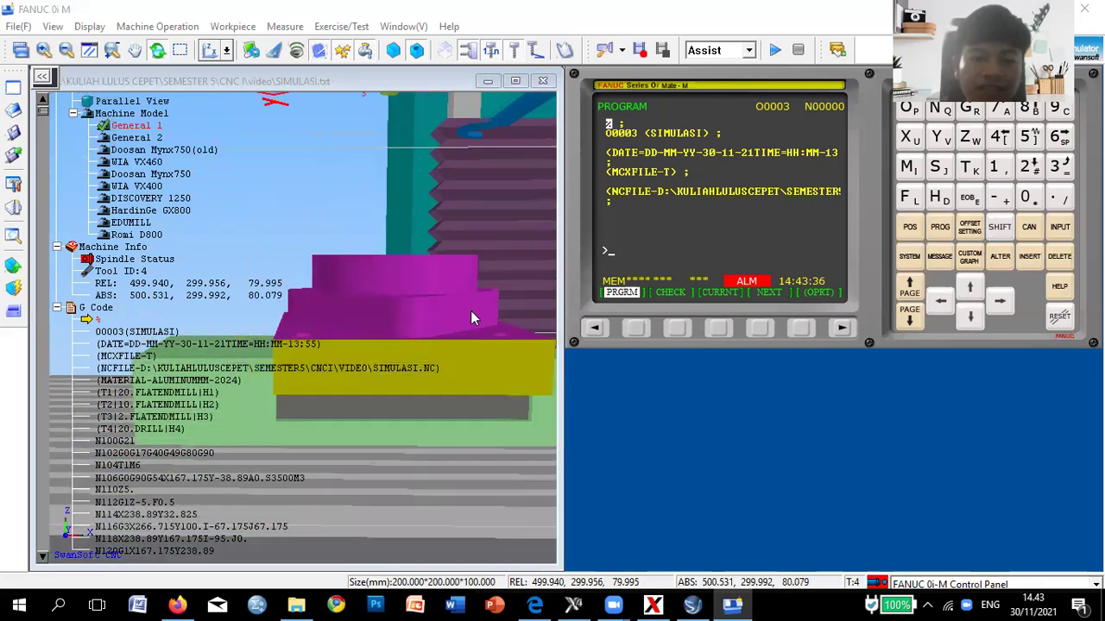
Inspect the machined workpiece from above at an angle and compare it with the TA Milling B.pdf drawing in Edge, returning to the simulator.
{"action": "mouse_move", "coordinate": [471, 320]}
{"action": "left_mouse_down"}
{"action": "mouse_move", "coordinate": [456, 346]}
{"action": "mouse_move", "coordinate": [413, 350]}
{"action": "mouse_move", "coordinate": [426, 424]}
{"action": "mouse_move", "coordinate": [414, 524]}
{"action": "mouse_move", "coordinate": [431, 485]}
{"action": "mouse_move", "coordinate": [437, 213]}
{"action": "mouse_move", "coordinate": [441, 297]}
{"action": "mouse_move", "coordinate": [400, 308]}
{"action": "mouse_move", "coordinate": [392, 389]}
{"action": "mouse_move", "coordinate": [366, 276]}
{"action": "mouse_move", "coordinate": [377, 331]}
{"action": "mouse_move", "coordinate": [385, 306]}
{"action": "mouse_move", "coordinate": [387, 335]}
{"action": "mouse_move", "coordinate": [407, 300]}
{"action": "left_mouse_up"}
{"action": "scroll", "coordinate": [281, 355], "scroll_direction": "down", "scroll_amount": 1}
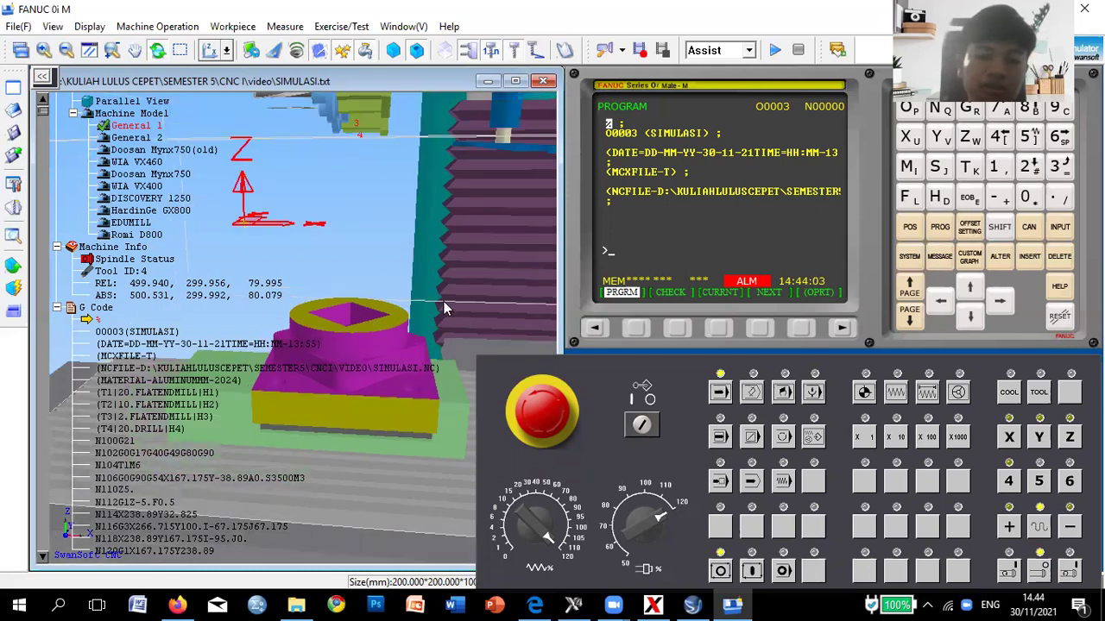
{"action": "scroll", "coordinate": [447, 309], "scroll_direction": "down", "scroll_amount": 1}
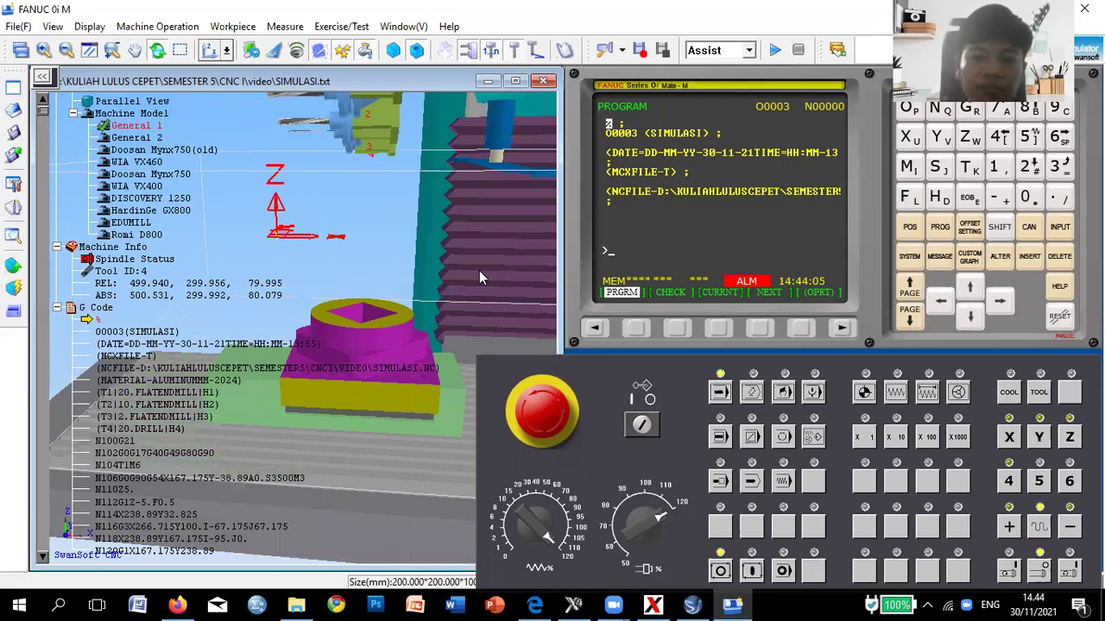
{"action": "left_click_drag", "start_coordinate": [467, 295], "coordinate": [331, 308]}
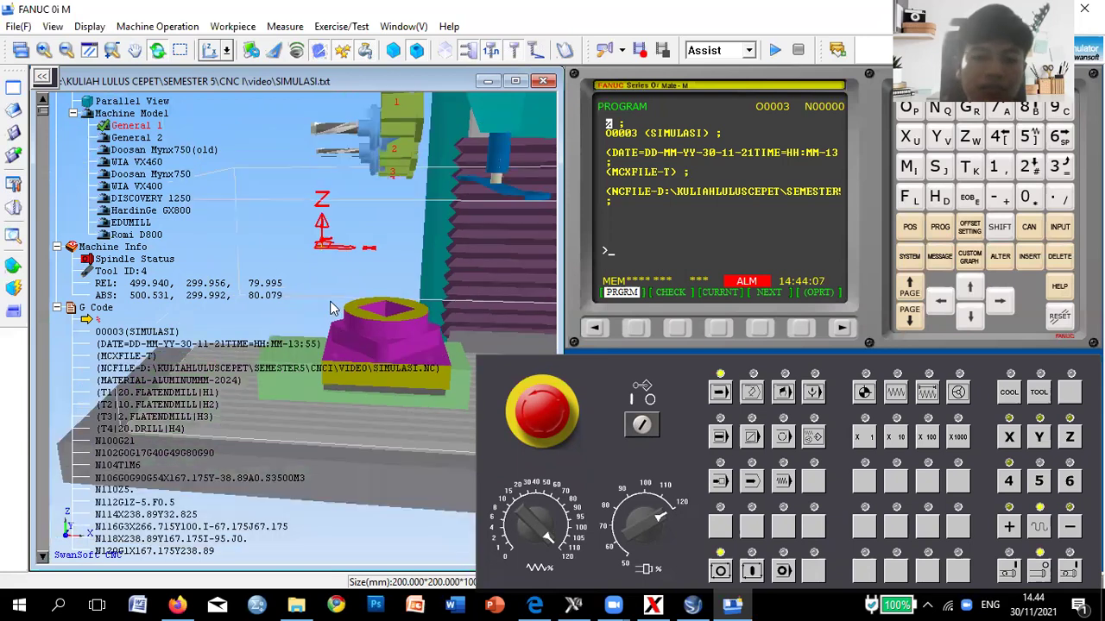
{"action": "scroll", "coordinate": [309, 300], "scroll_direction": "up", "scroll_amount": 1}
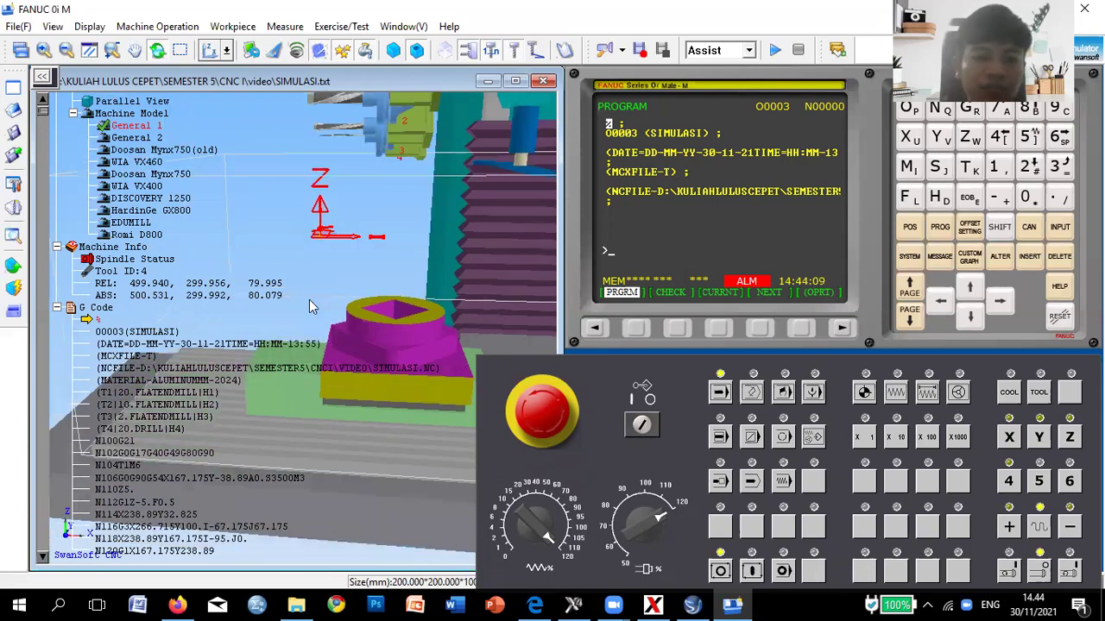
{"action": "scroll", "coordinate": [308, 299], "scroll_direction": "up", "scroll_amount": 1}
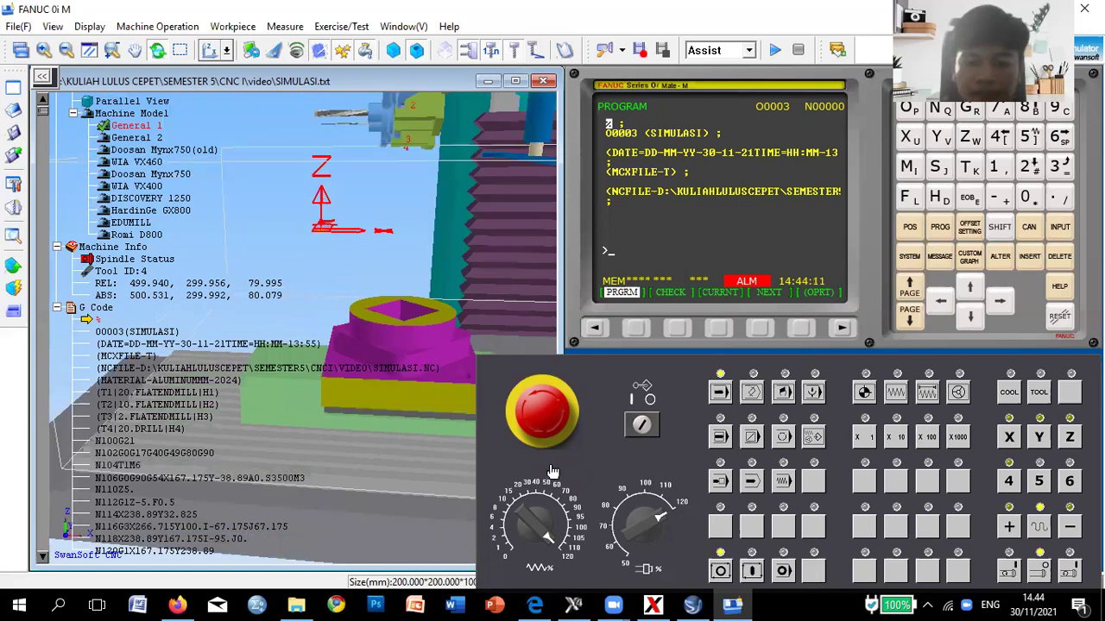
{"action": "scroll", "coordinate": [357, 365], "scroll_direction": "down", "scroll_amount": 1}
{"action": "scroll", "coordinate": [357, 366], "scroll_direction": "down", "scroll_amount": 1}
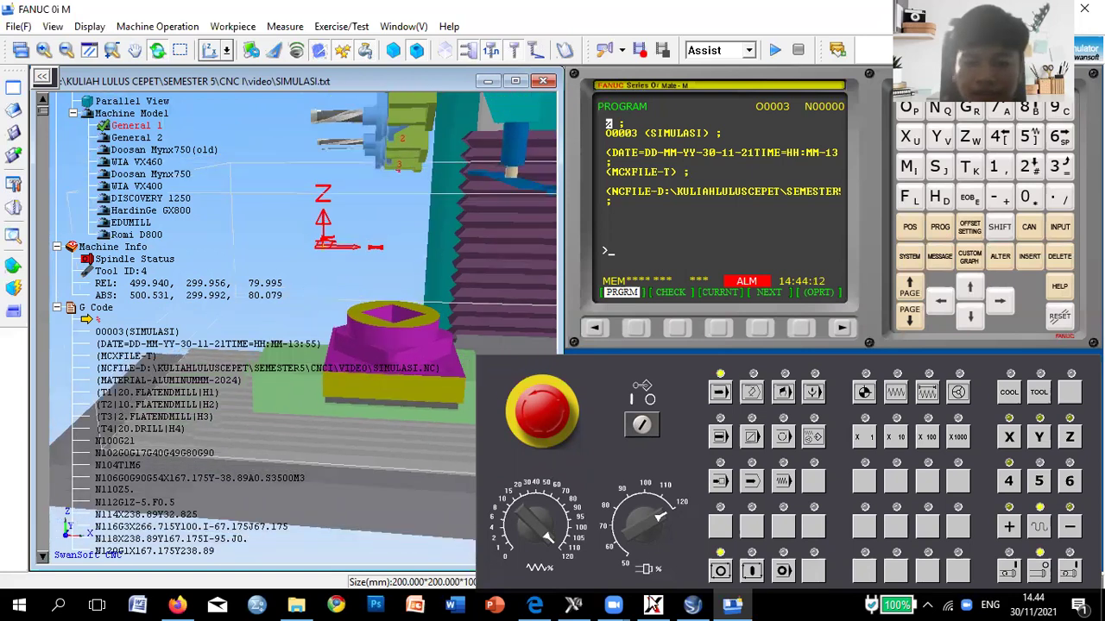
{"action": "left_click", "coordinate": [534, 605]}
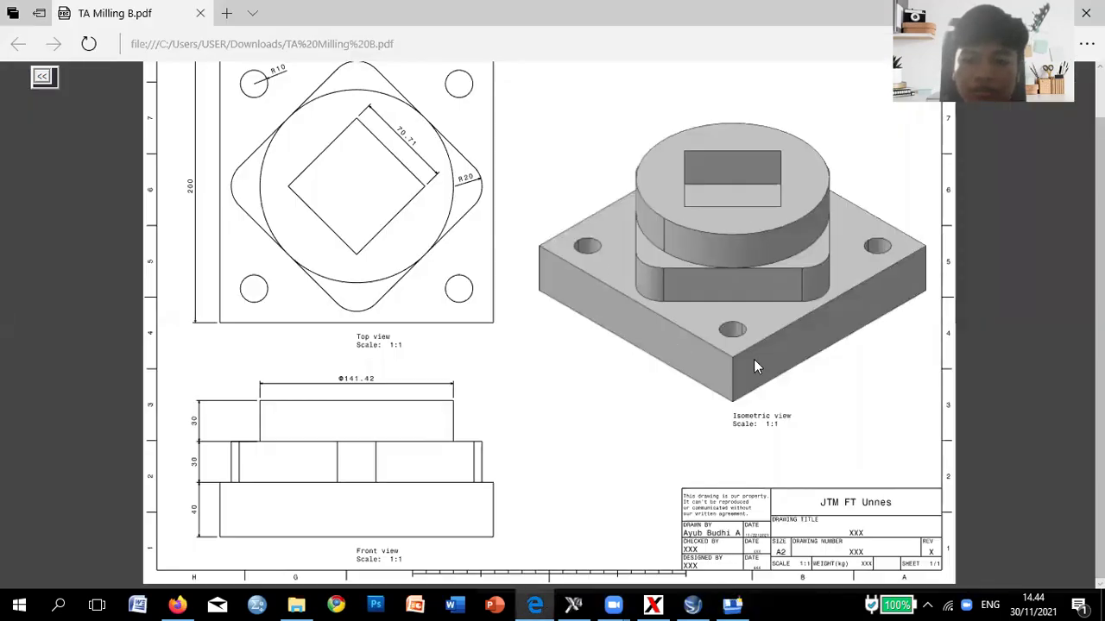
{"action": "left_click", "coordinate": [731, 605]}
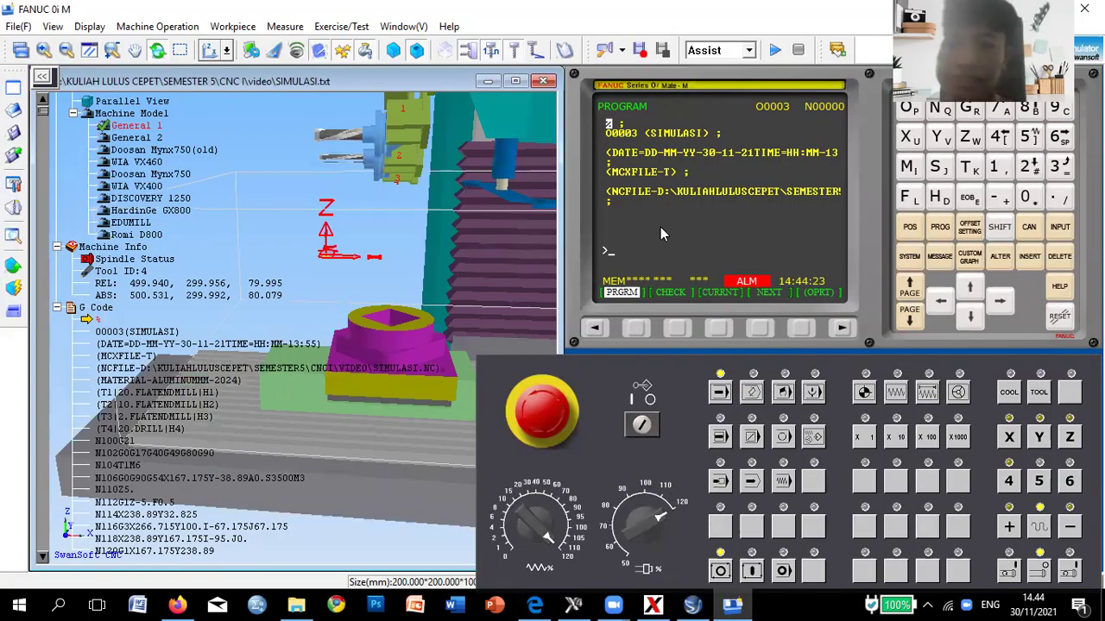